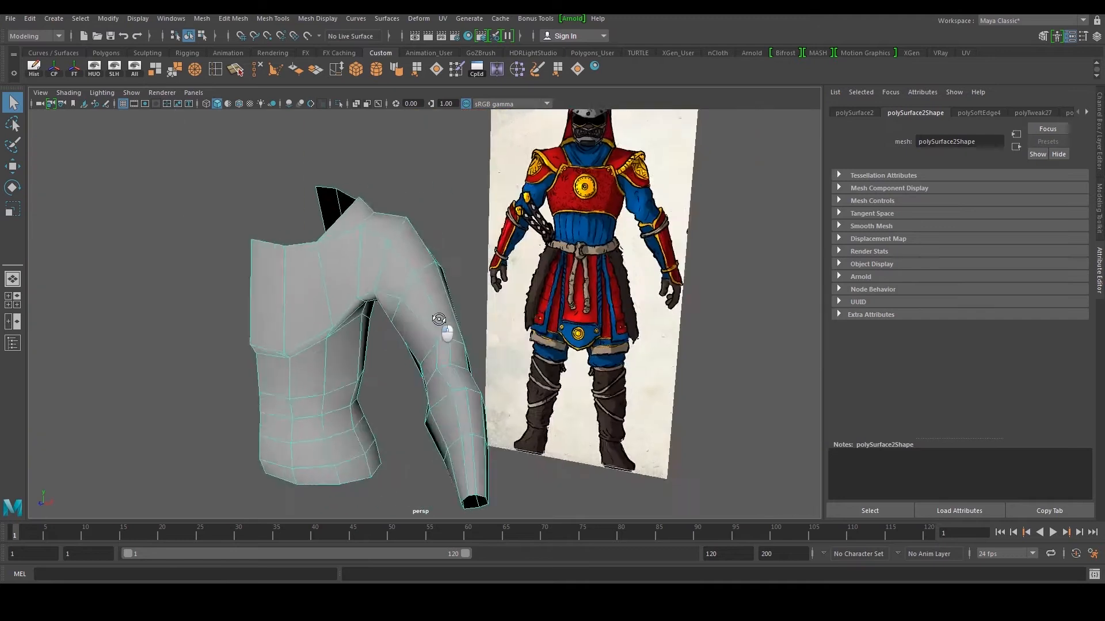
- Select the band of faces just above the elbow and adjust its thickness with the Scale tool
scroll(452, 319, up, 5)
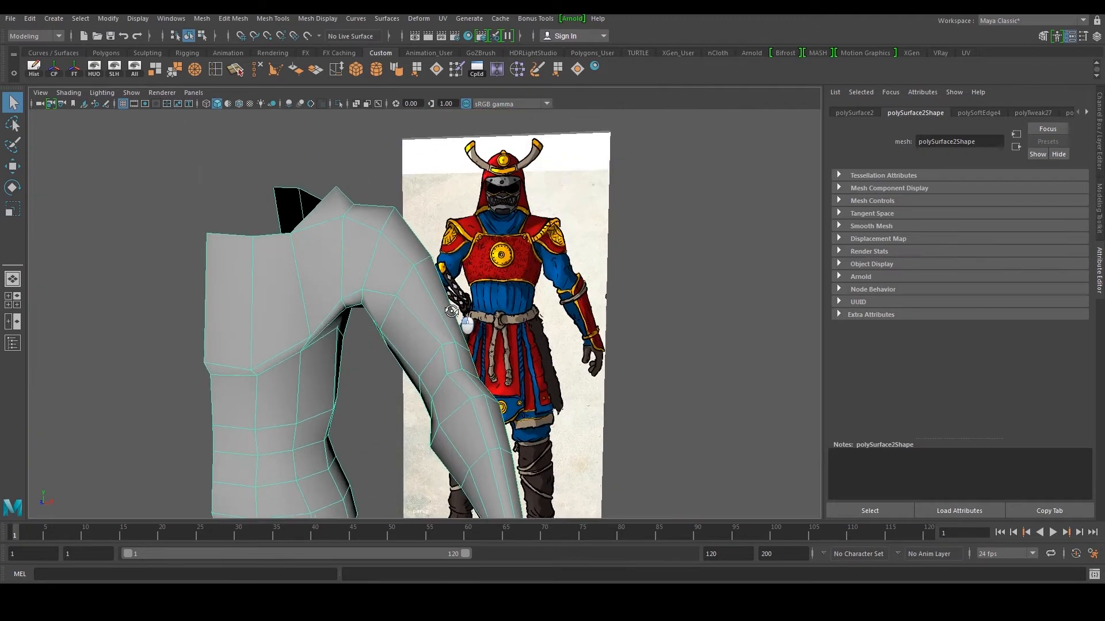
scroll(452, 314, up, 2)
alt+drag(452, 314, 516, 331)
click(528, 330)
scroll(527, 330, down, 3)
scroll(448, 326, up, 4)
alt+drag(435, 321, 452, 308)
click(425, 313)
scroll(425, 313, up, 3)
right_drag(456, 279, 453, 318)
click(450, 395)
alt+drag(428, 444, 447, 440)
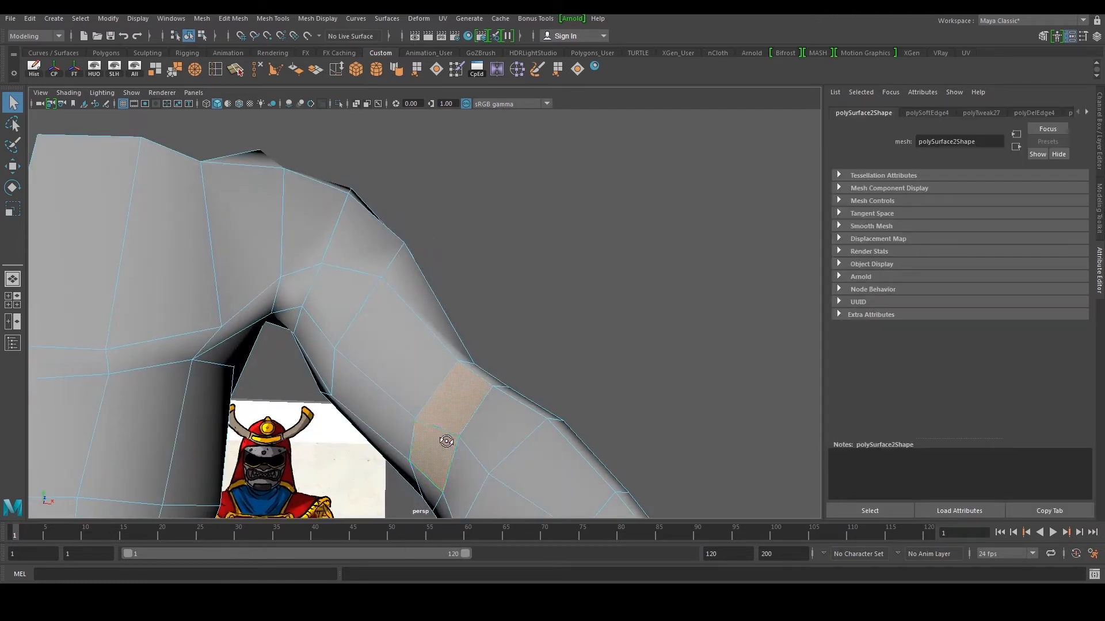
shift+click(444, 430)
key(r)
drag(448, 324, 444, 407)
- Reposition the inner elbow vertices to smooth the arm's inside contour
key(w)
key(F9)
click(443, 399)
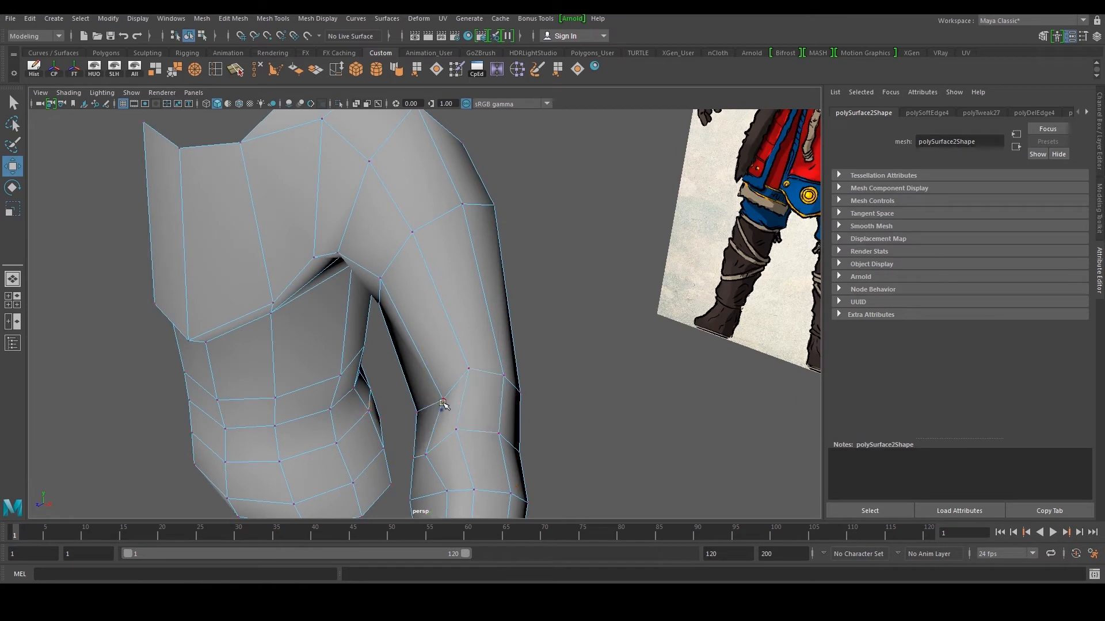
drag(410, 418, 401, 422)
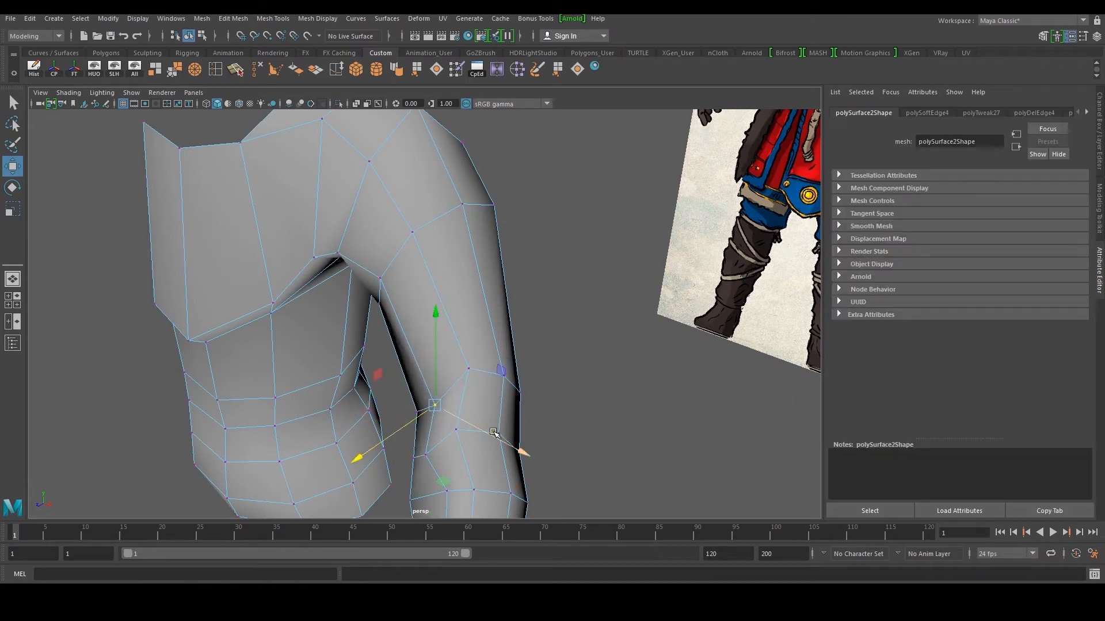
drag(488, 435, 479, 430)
click(426, 452)
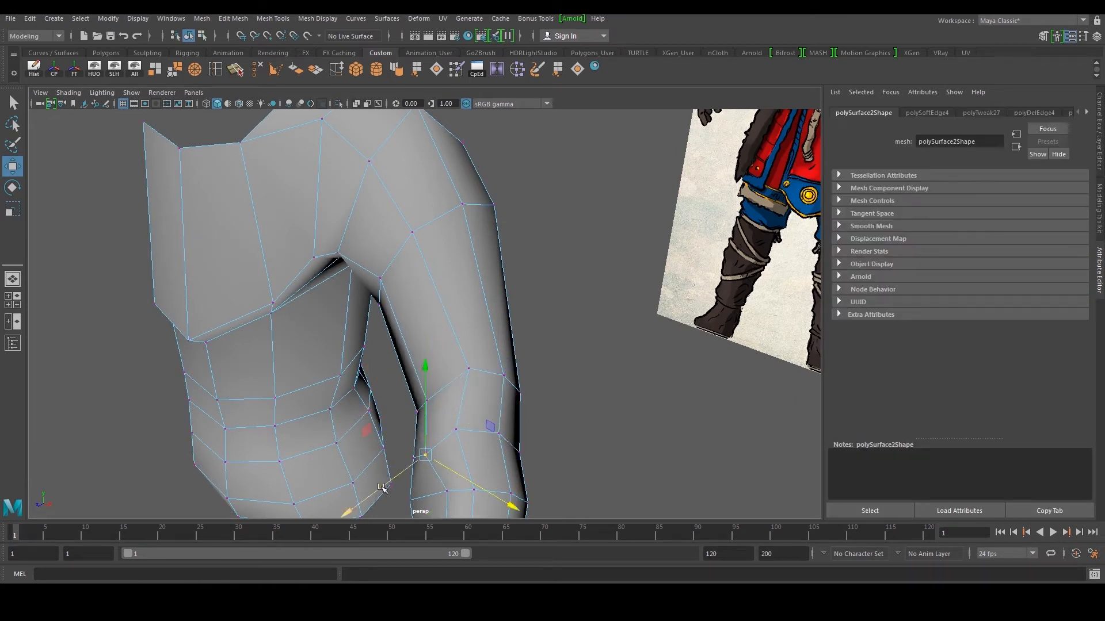
alt+drag(403, 461, 439, 406)
- Examine the arm, shoulder and back of the torso mesh from behind and from the front
right_drag(429, 347, 488, 266)
click(596, 313)
scroll(596, 314, down, 5)
alt+drag(584, 345, 451, 309)
click(460, 365)
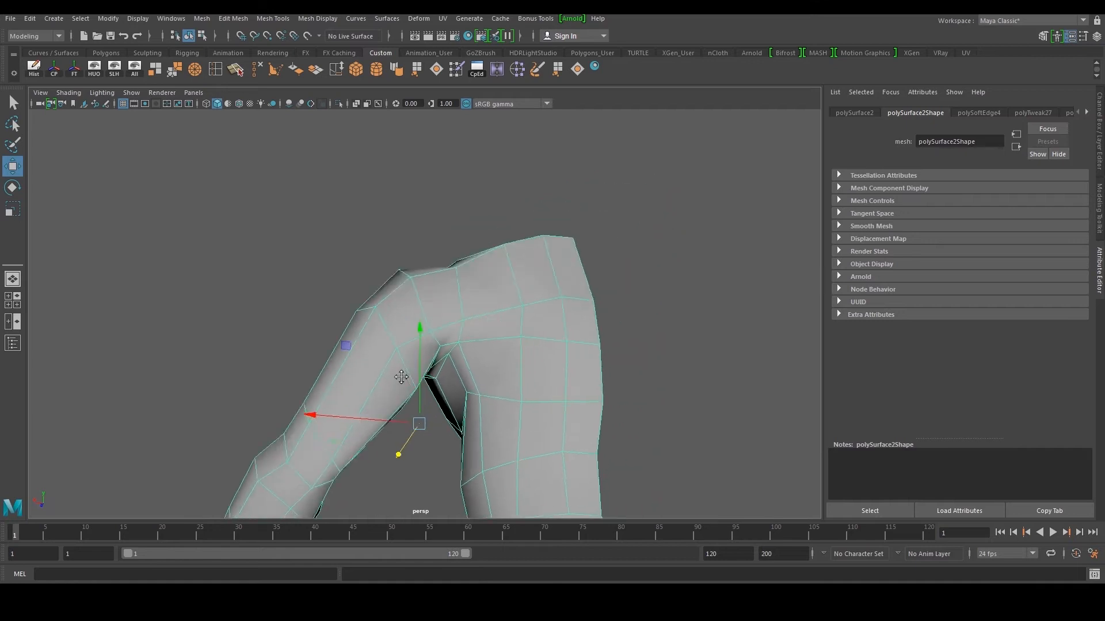
alt+drag(401, 377, 493, 382)
click(516, 352)
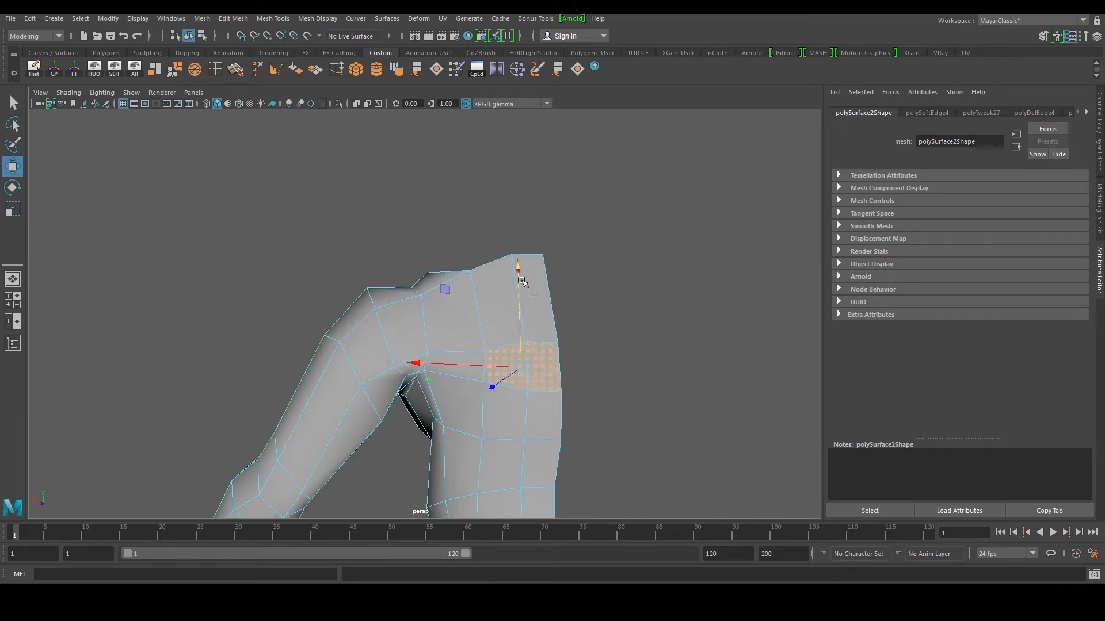
click(536, 247)
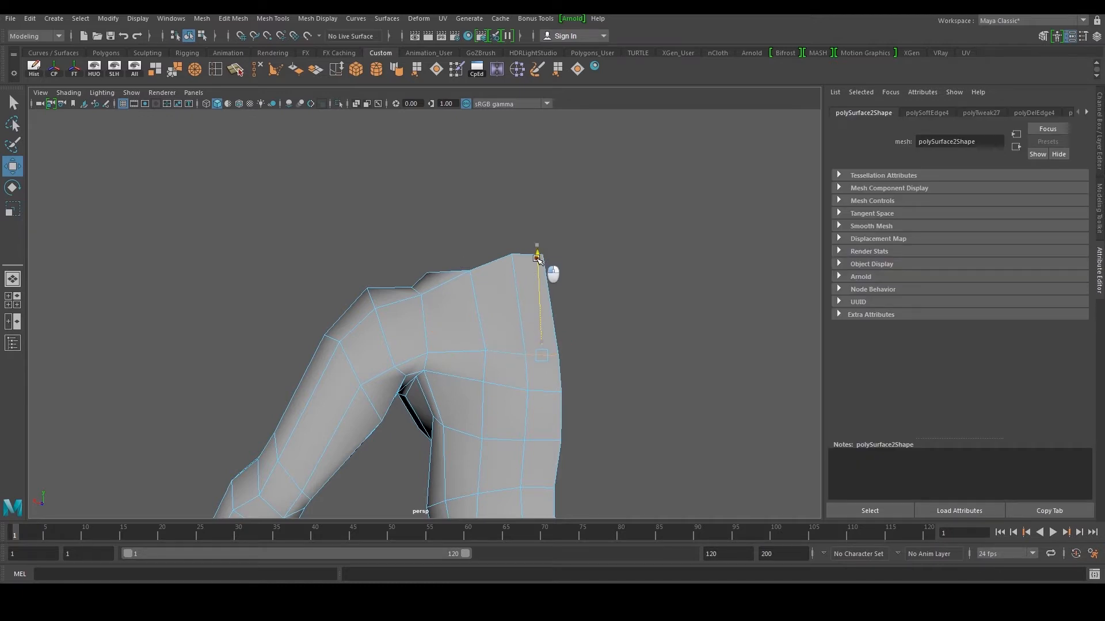
right_drag(537, 260, 557, 257)
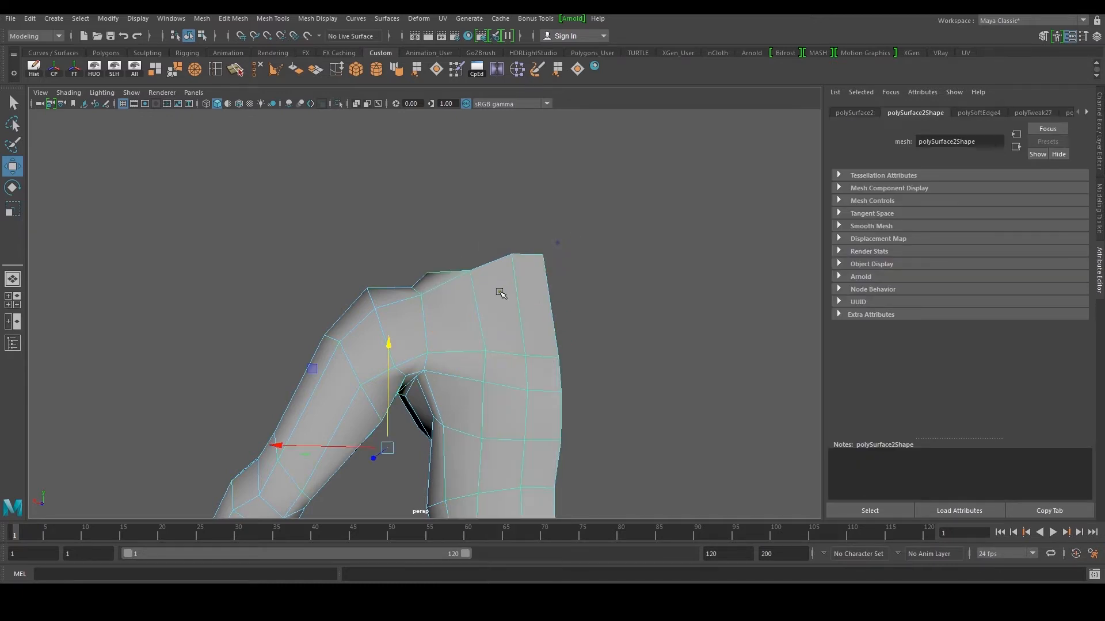
alt+drag(500, 293, 461, 333)
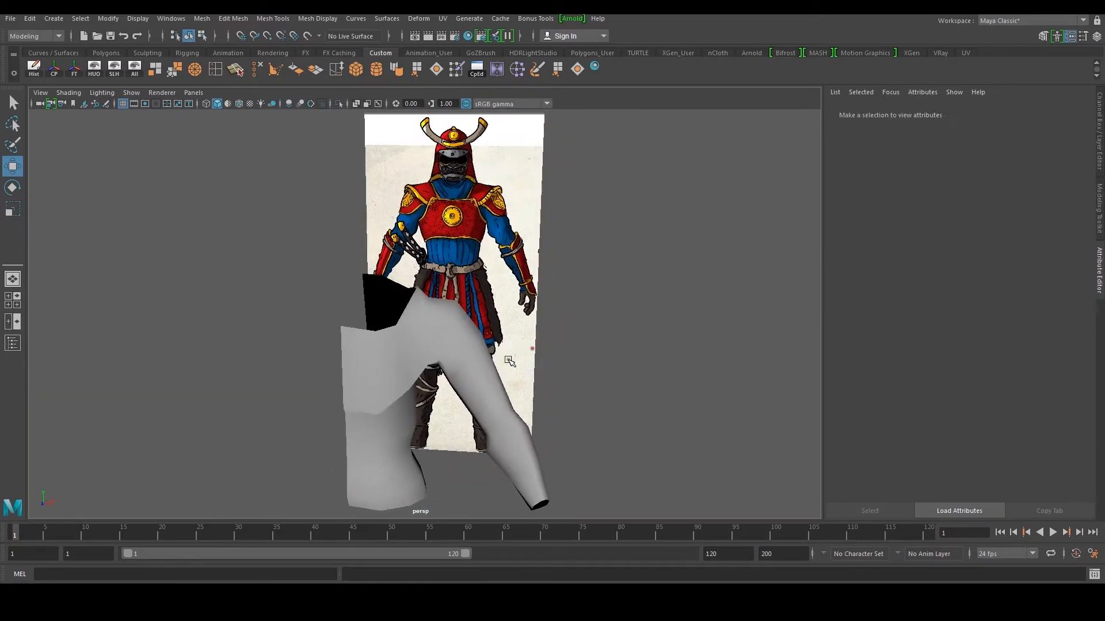
- Cut a new edge path from the front of the shoulder, across the outer upper arm, to the back of the shoulder
scroll(452, 338, up, 3)
scroll(452, 338, up, 1)
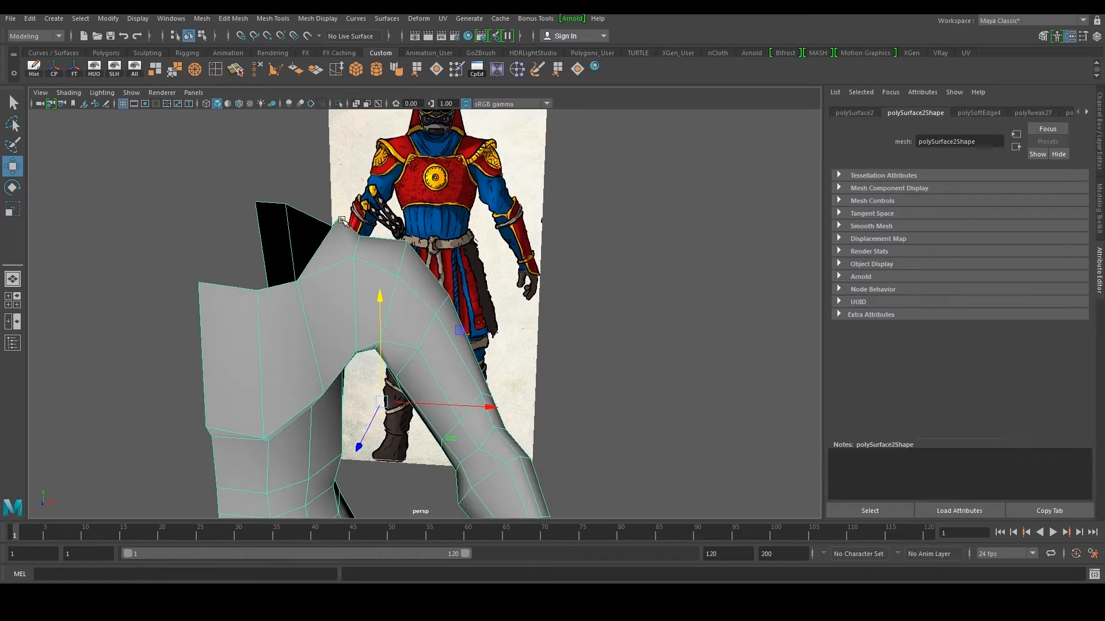
click(239, 78)
alt+drag(399, 300, 399, 281)
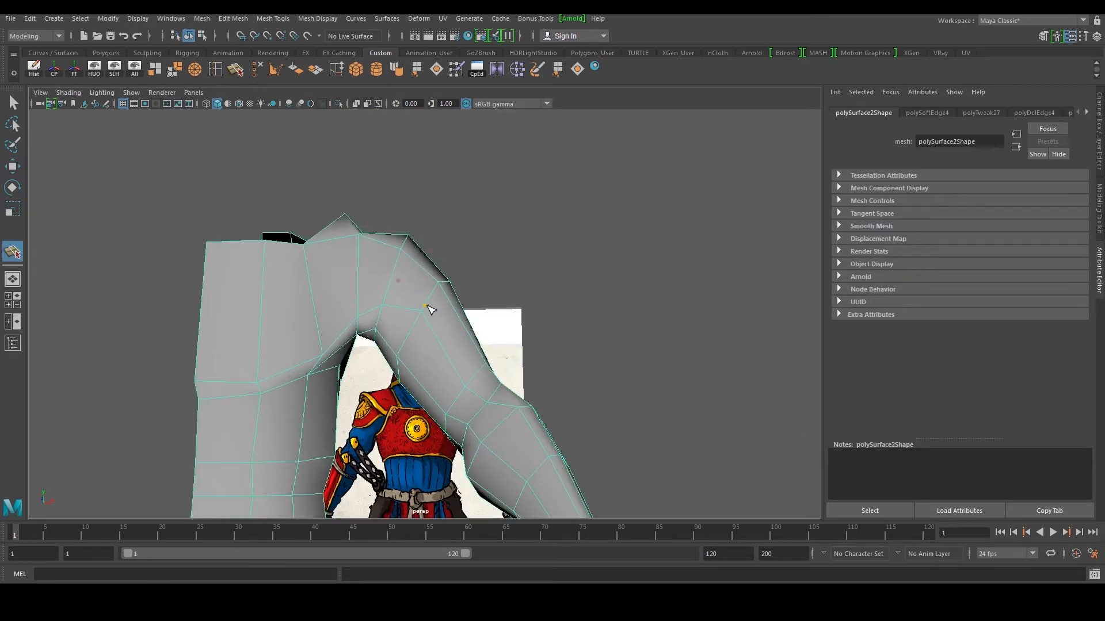
mouse_move(439, 320)
alt+mouse_down()
mouse_move(430, 338)
mouse_move(424, 326)
alt+mouse_up()
alt+middle_drag(424, 325, 457, 324)
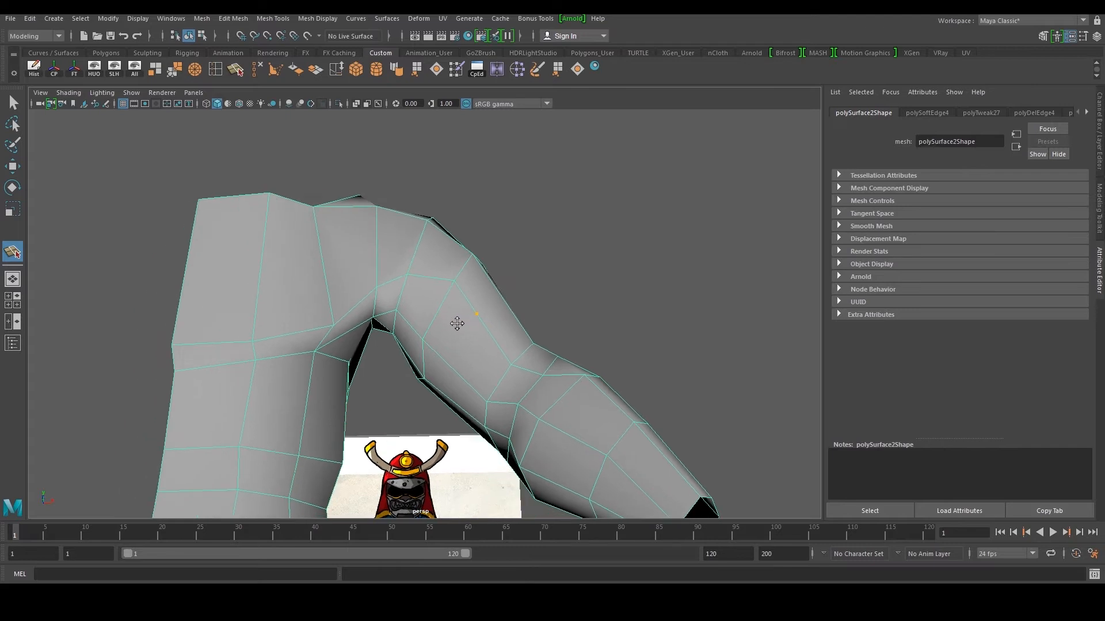
alt+drag(457, 324, 401, 360)
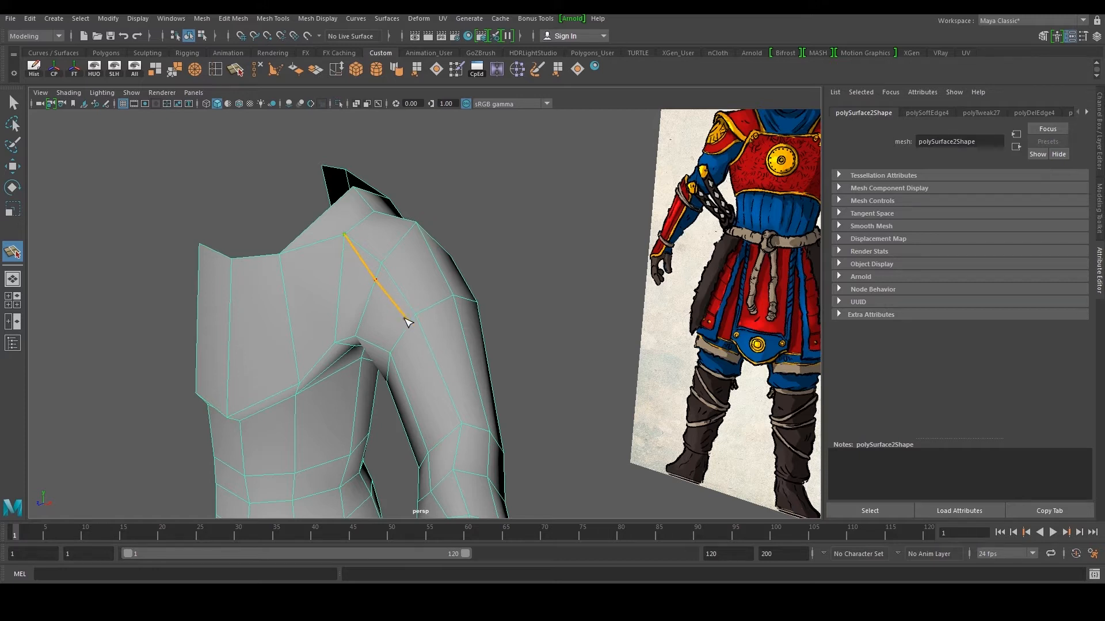
alt+drag(423, 327, 402, 331)
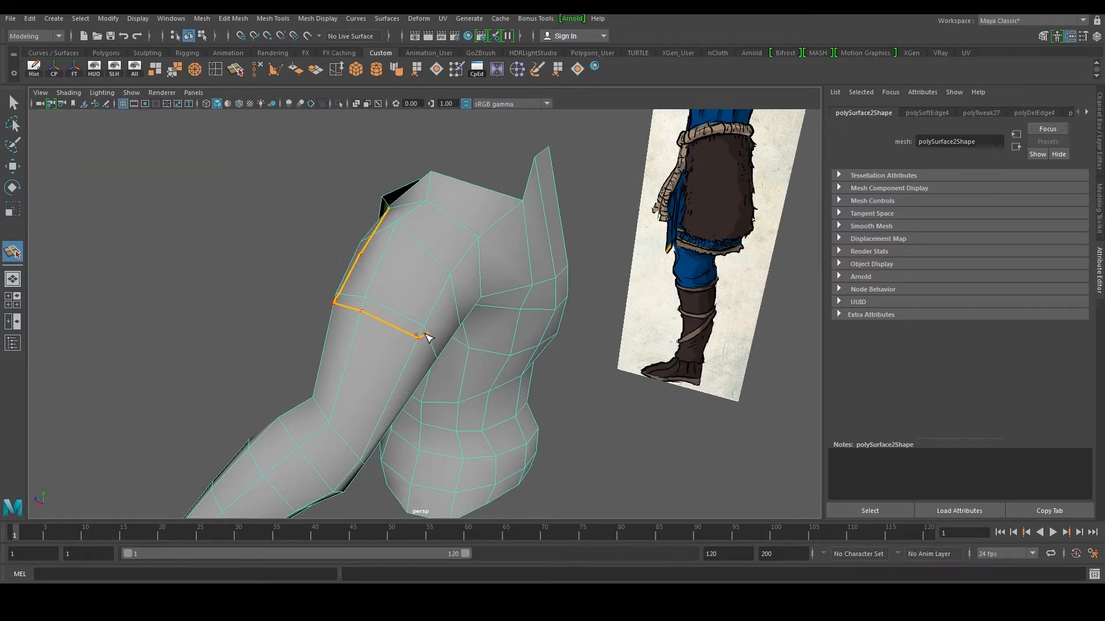
alt+drag(479, 249, 487, 271)
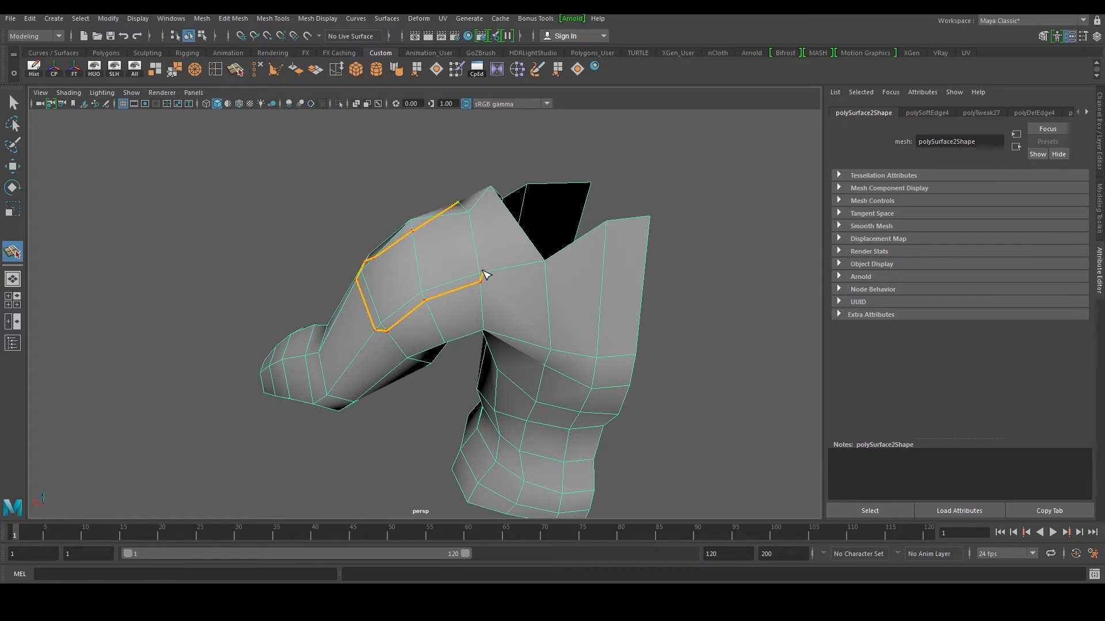
key(w)
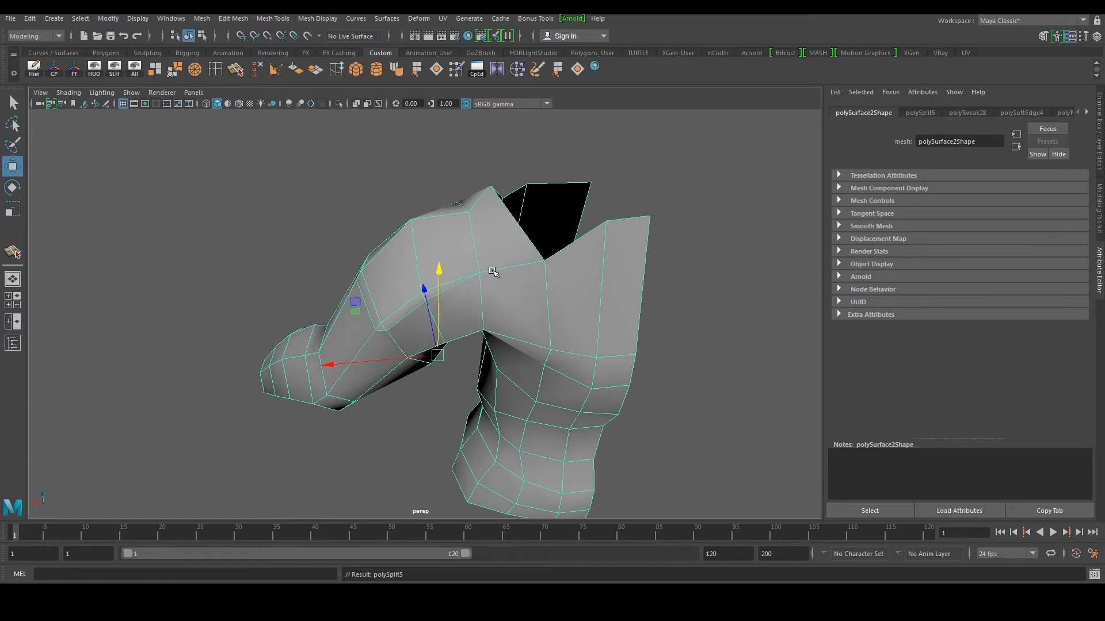
- Select the narrow new face on the front of the shoulder and move it slightly forward
alt+drag(403, 291, 481, 274)
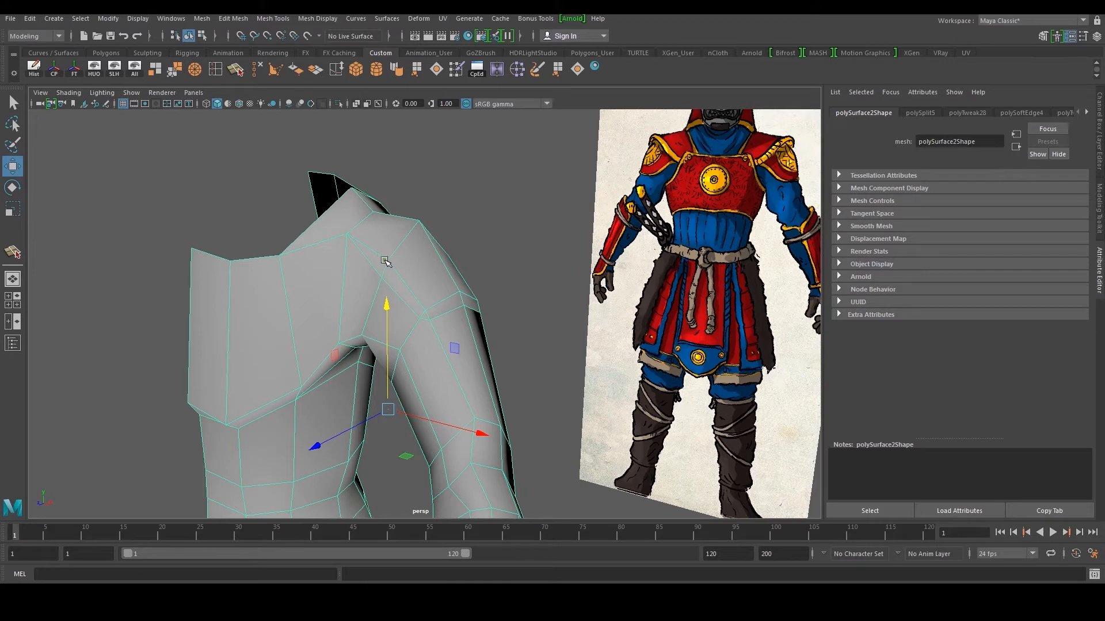
alt+right_drag(409, 273, 416, 278)
alt+drag(418, 275, 443, 268)
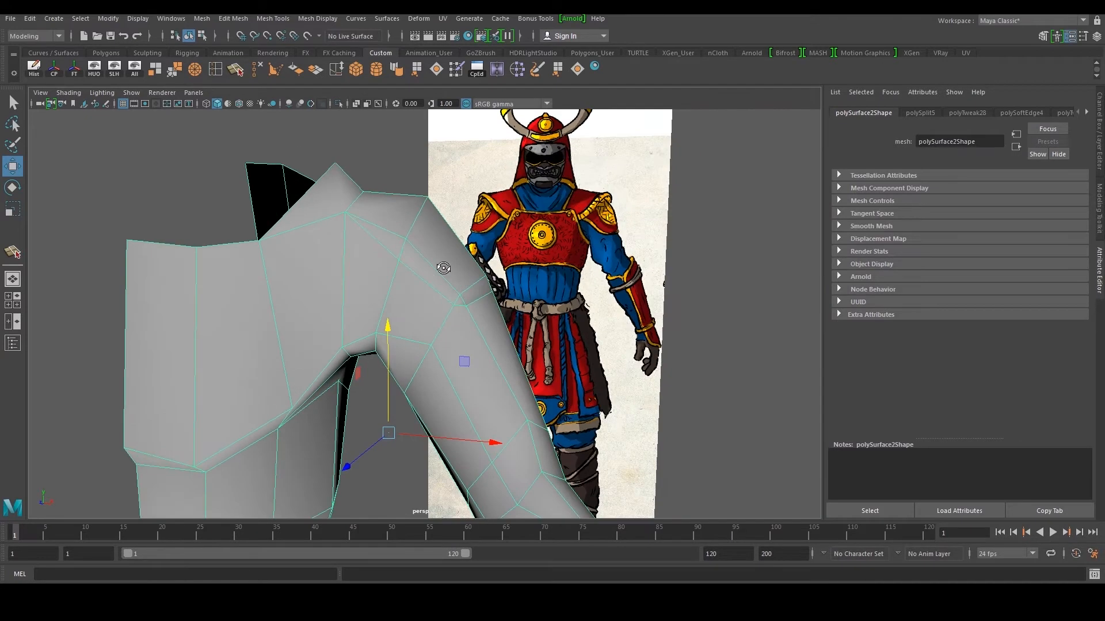
right_drag(417, 302, 418, 323)
scroll(441, 282, up, 3)
click(442, 272)
alt+drag(482, 216, 461, 247)
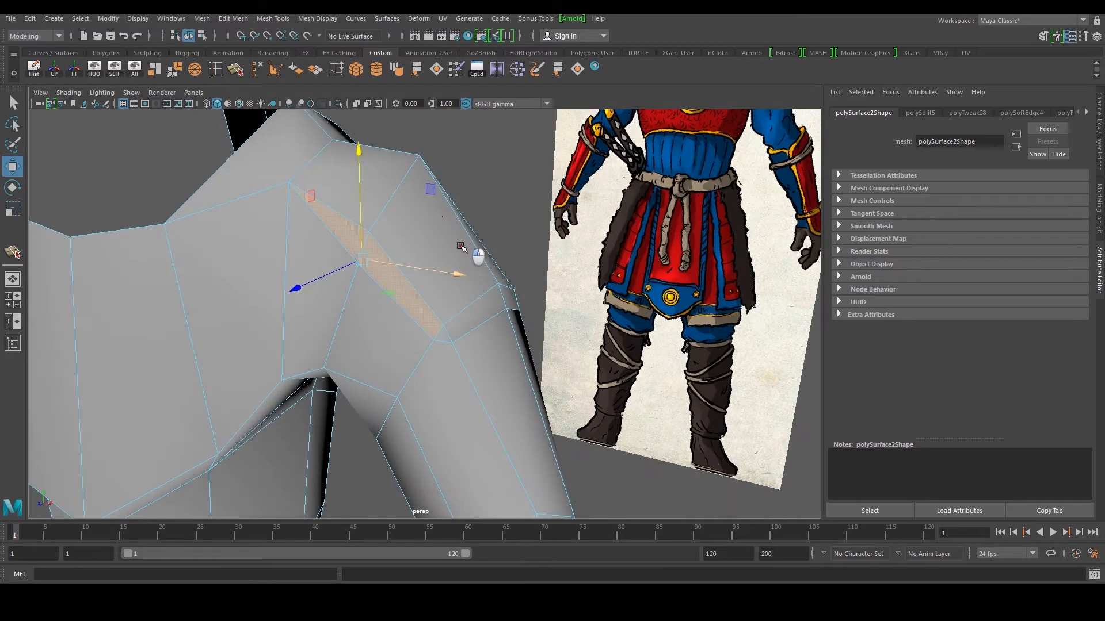
alt+drag(365, 164, 340, 230)
drag(267, 318, 264, 325)
- Select the narrow strip of faces across the outer upper arm and move it slightly
click(407, 378)
shift+click(473, 352)
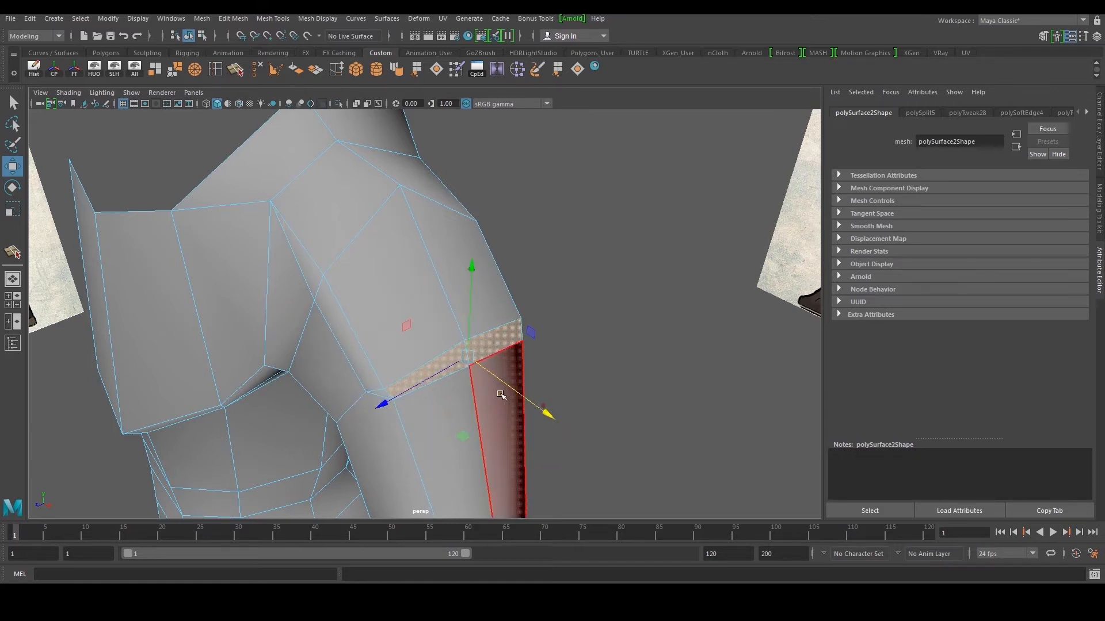
alt+drag(501, 395, 566, 364)
drag(539, 193, 539, 191)
alt+drag(607, 198, 570, 244)
- Adjust the vertices along the back and outer side of the new shoulder strip to even out its shape
right_drag(434, 222, 394, 224)
alt+drag(420, 267, 302, 273)
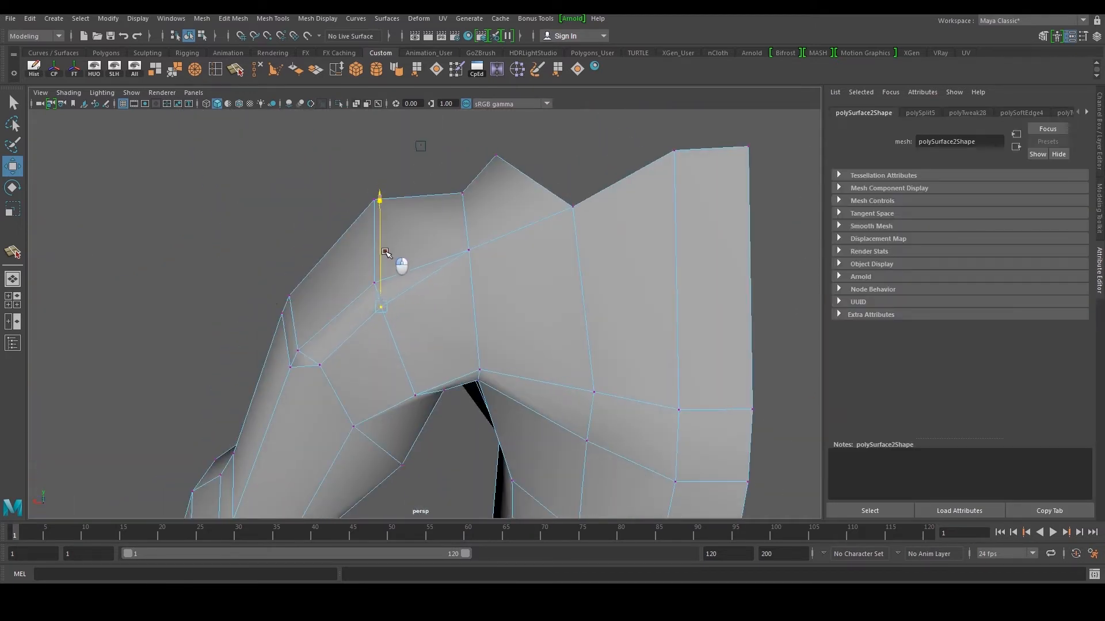
drag(290, 305, 301, 311)
alt+drag(395, 199, 371, 345)
click(376, 418)
mouse_move(311, 383)
mouse_down()
mouse_move(330, 398)
mouse_move(318, 388)
mouse_up()
alt+drag(319, 388, 346, 411)
drag(322, 460, 354, 298)
- Raise the edge on the outer upper arm and lower the top outer corner of the shoulder slightly
right_drag(332, 348, 325, 326)
click(310, 335)
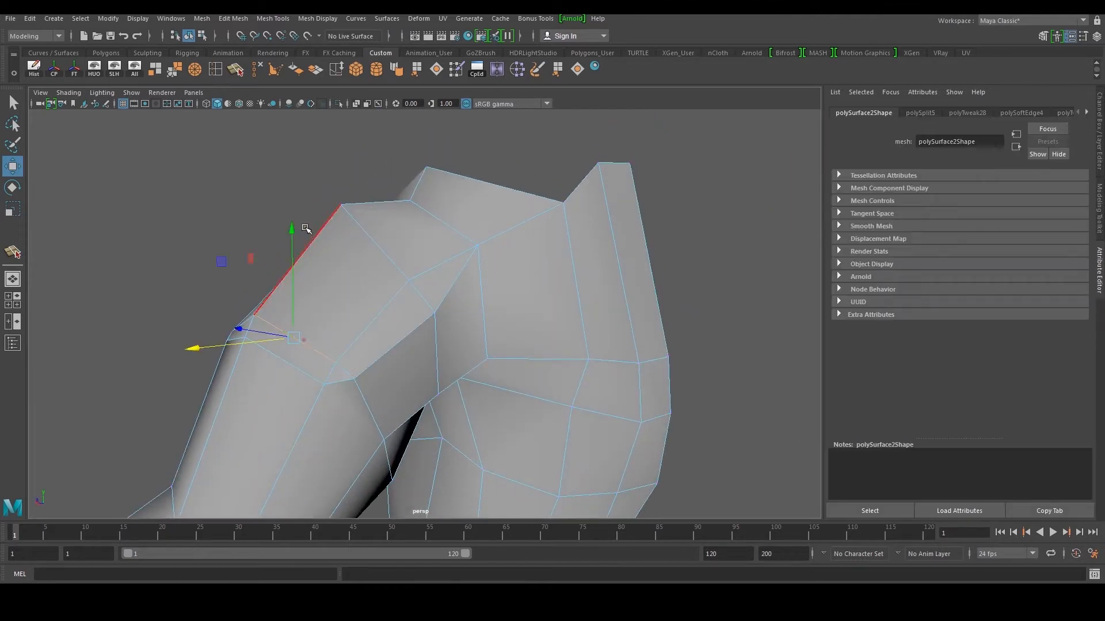
drag(292, 226, 291, 209)
click(382, 278)
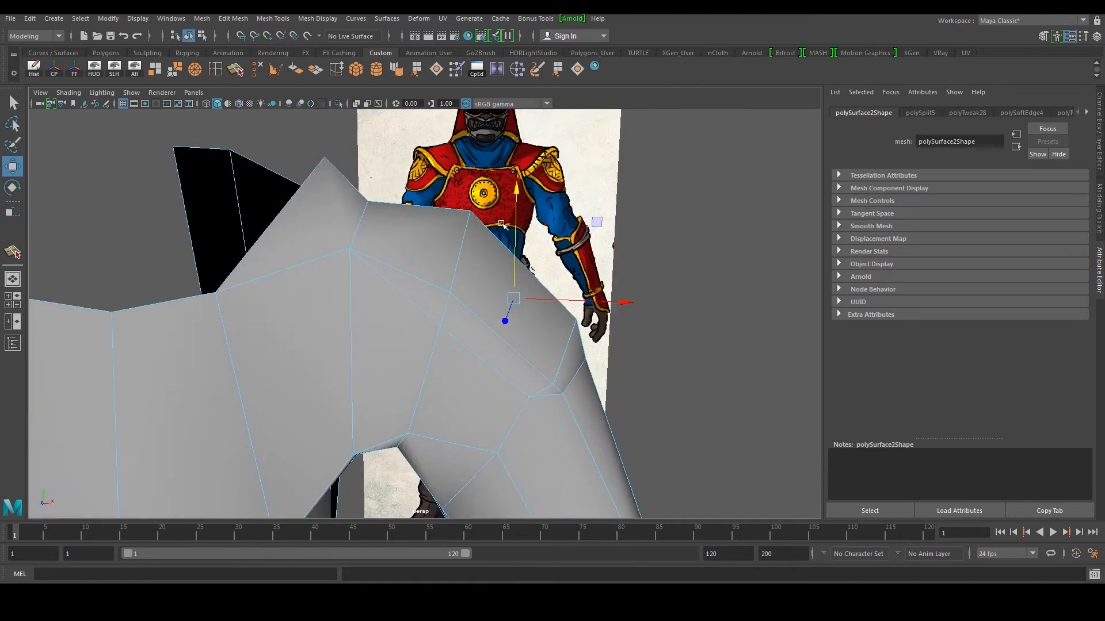
click(541, 361)
click(469, 212)
drag(471, 176, 472, 183)
right_drag(468, 278, 532, 256)
- Move a vertex of the outer upper-arm strip inward and upward to refine the shoulder's side contour
click(621, 250)
scroll(620, 250, down, 5)
alt+drag(621, 250, 436, 350)
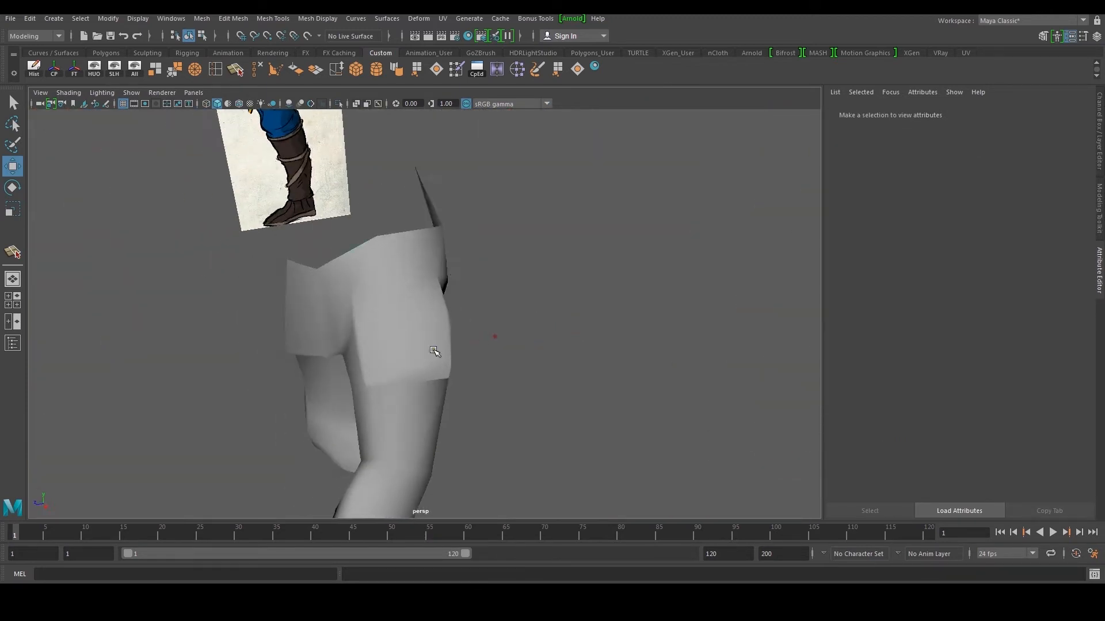
click(436, 351)
scroll(435, 355, up, 5)
alt+middle_drag(434, 358, 451, 276)
alt+drag(452, 276, 433, 307)
right_drag(360, 350, 321, 350)
click(321, 347)
drag(263, 347, 276, 344)
drag(335, 375, 334, 359)
- Reposition the remaining vertices around the side and back of the upper-arm strip to round the shoulder
click(512, 320)
alt+drag(512, 320, 426, 321)
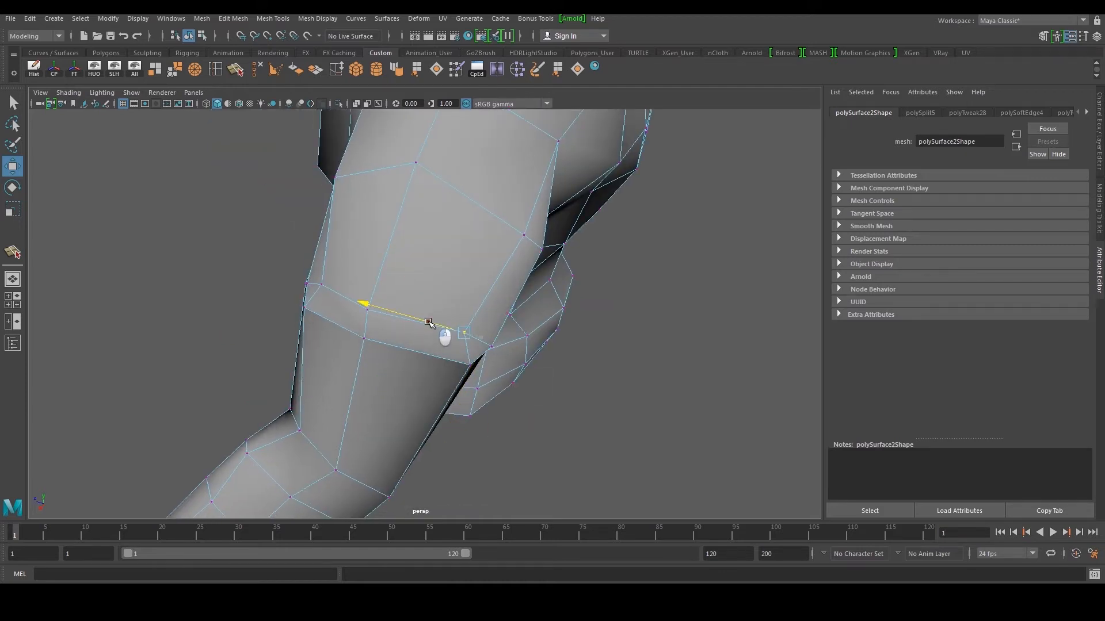
alt+middle_drag(470, 275, 453, 348)
alt+drag(334, 231, 382, 236)
click(329, 299)
drag(266, 307, 291, 315)
click(327, 199)
drag(282, 204, 313, 208)
click(526, 190)
drag(436, 199, 492, 222)
- Raise the vertex at the front outer corner of the shoulder strip slightly and review the overall arm shape
right_drag(484, 207, 552, 192)
scroll(583, 274, down, 5)
click(583, 274)
alt+drag(583, 275, 559, 286)
click(406, 266)
scroll(398, 276, up, 3)
scroll(559, 286, up, 2)
scroll(559, 286, up, 2)
key(F9)
click(489, 266)
drag(491, 181, 490, 167)
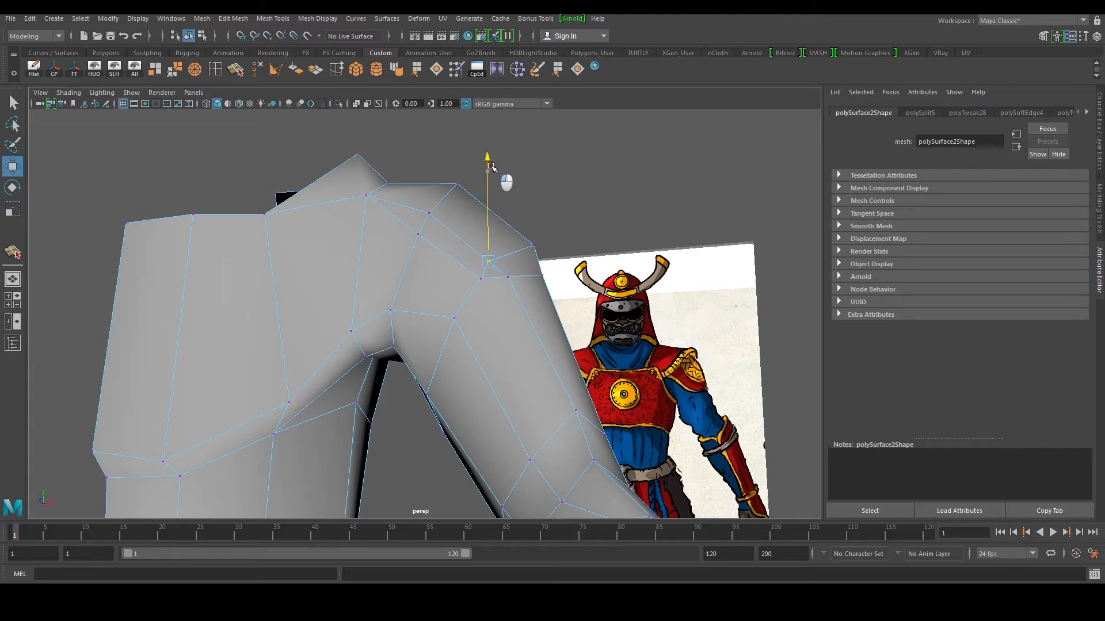
alt+drag(489, 299, 555, 327)
scroll(489, 281, down, 3)
click(529, 281)
scroll(547, 282, down, 5)
click(545, 323)
scroll(496, 313, up, 3)
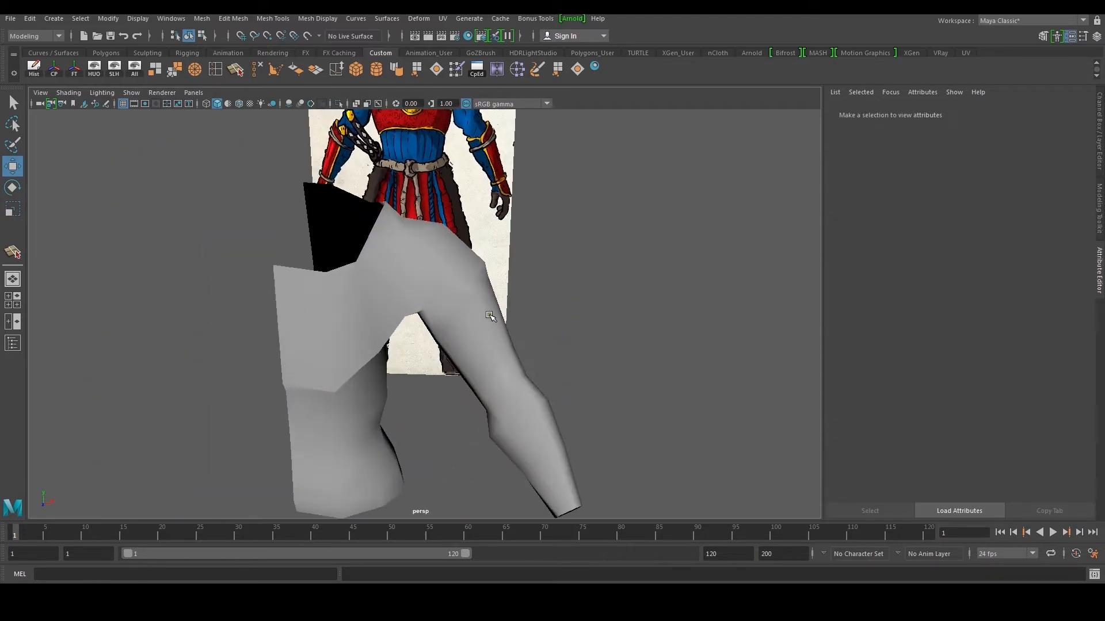
- Cut a new edge path from the front corner of the shoulder strip, under the upper arm, to the strip's back corner
click(489, 317)
scroll(489, 317, up, 2)
click(235, 70)
alt+middle_drag(406, 194, 383, 281)
scroll(432, 326, up, 4)
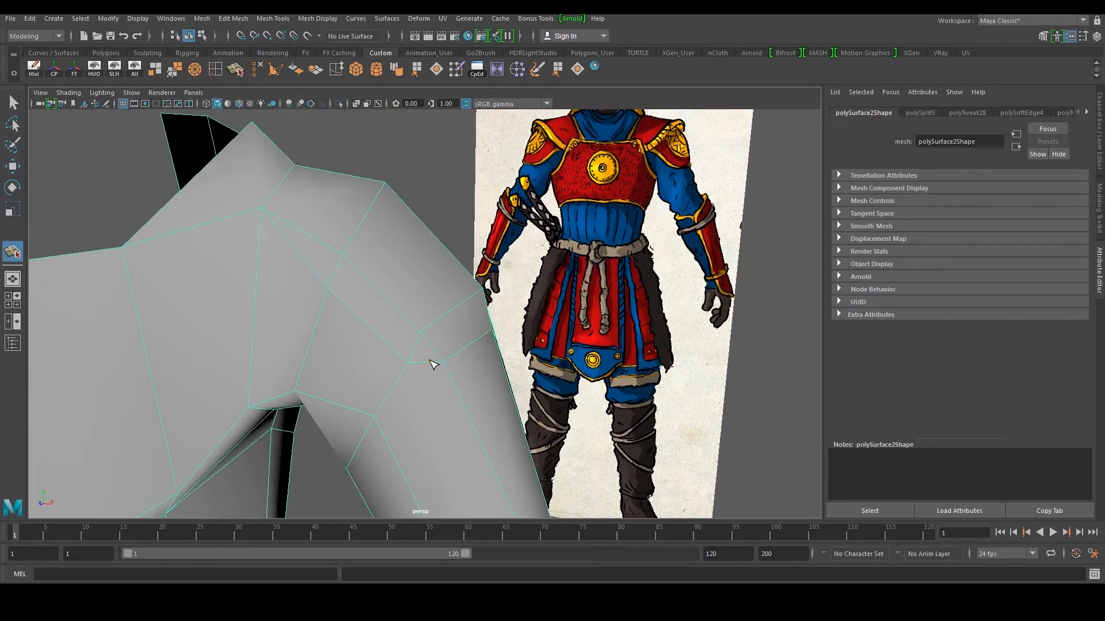
scroll(433, 363, down, 3)
alt+drag(433, 364, 468, 322)
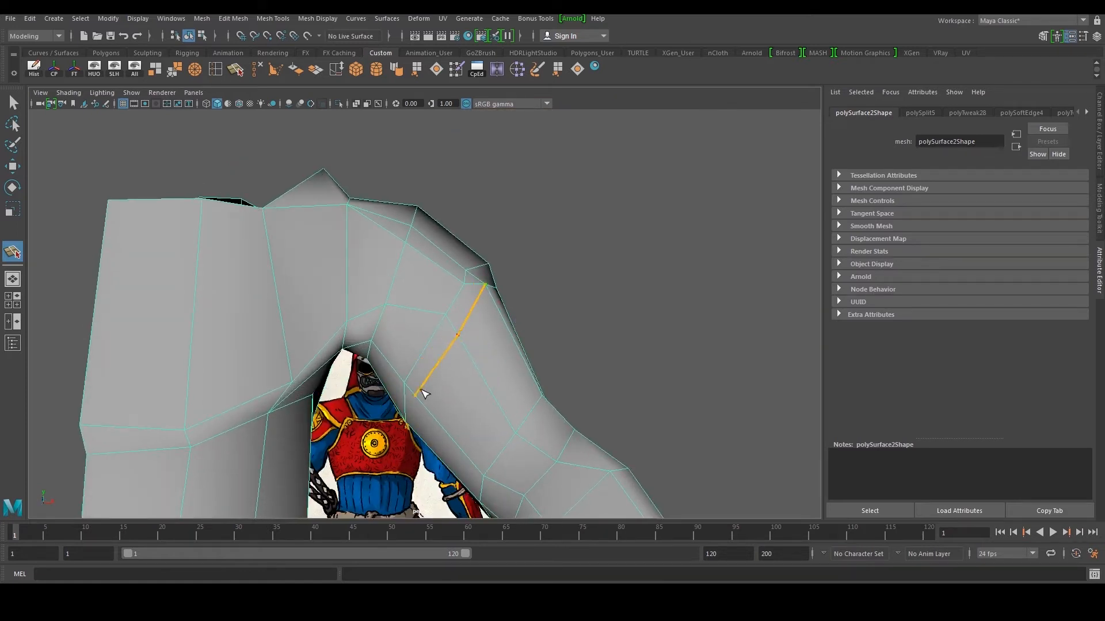
alt+drag(423, 403, 414, 318)
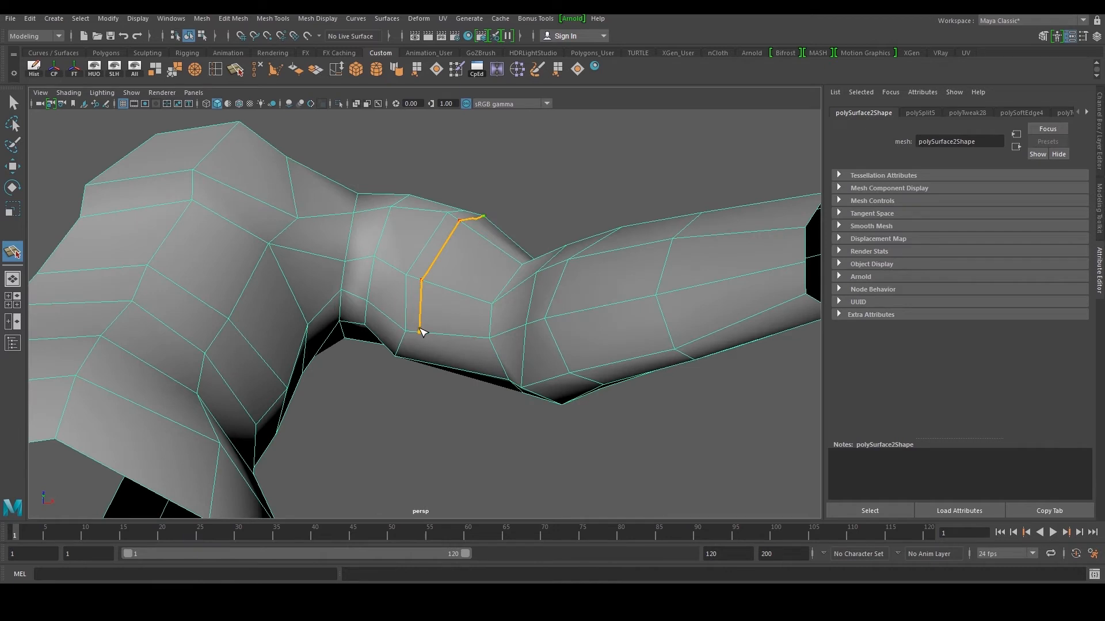
alt+drag(419, 358, 345, 348)
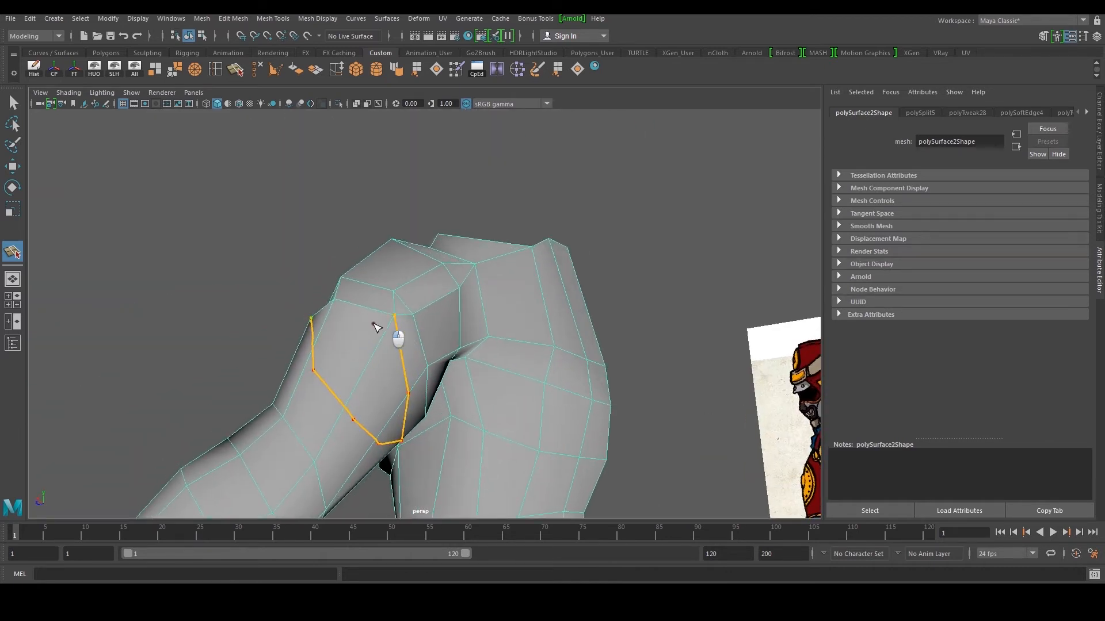
key(Return)
key(w)
alt+drag(375, 328, 511, 340)
alt+drag(345, 320, 373, 364)
click(373, 363)
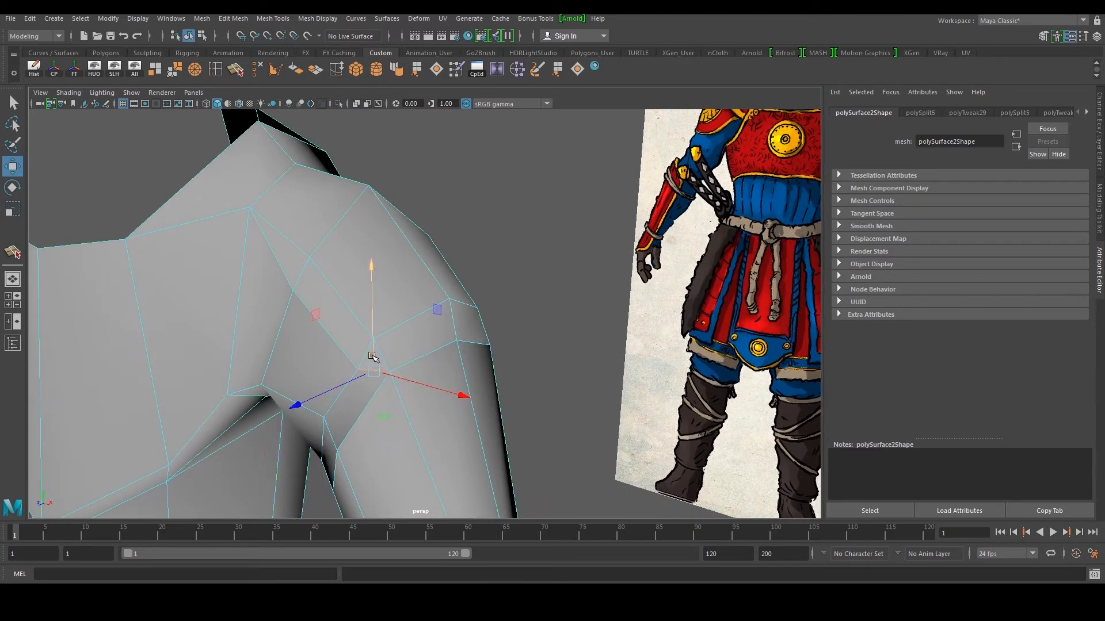
click(262, 74)
alt+drag(445, 247, 432, 234)
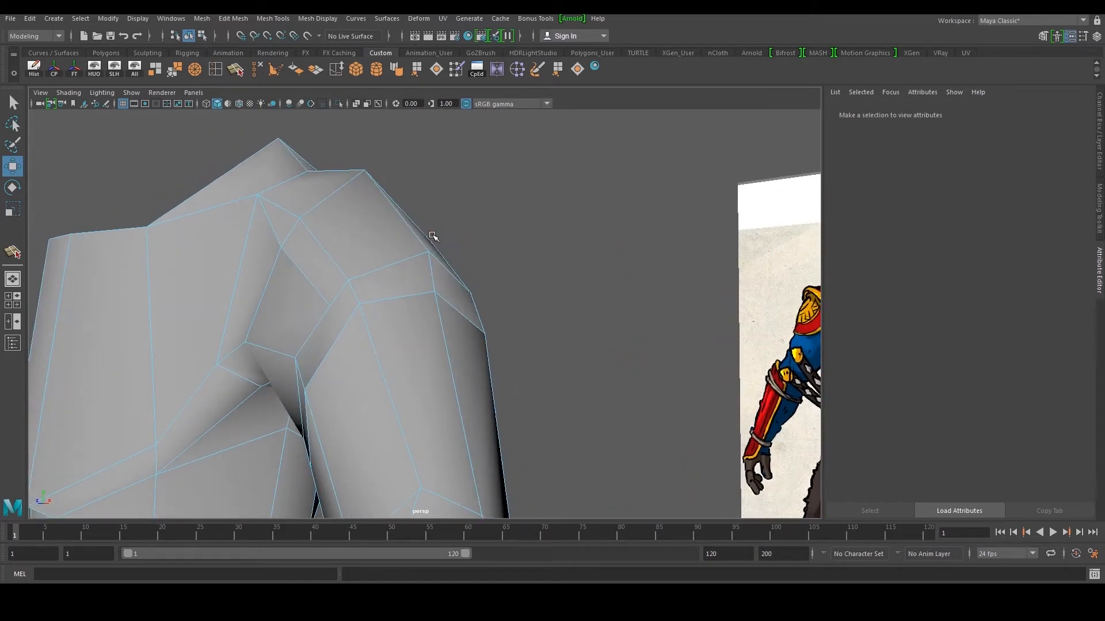
key(ctrl+z)
alt+drag(358, 174, 350, 185)
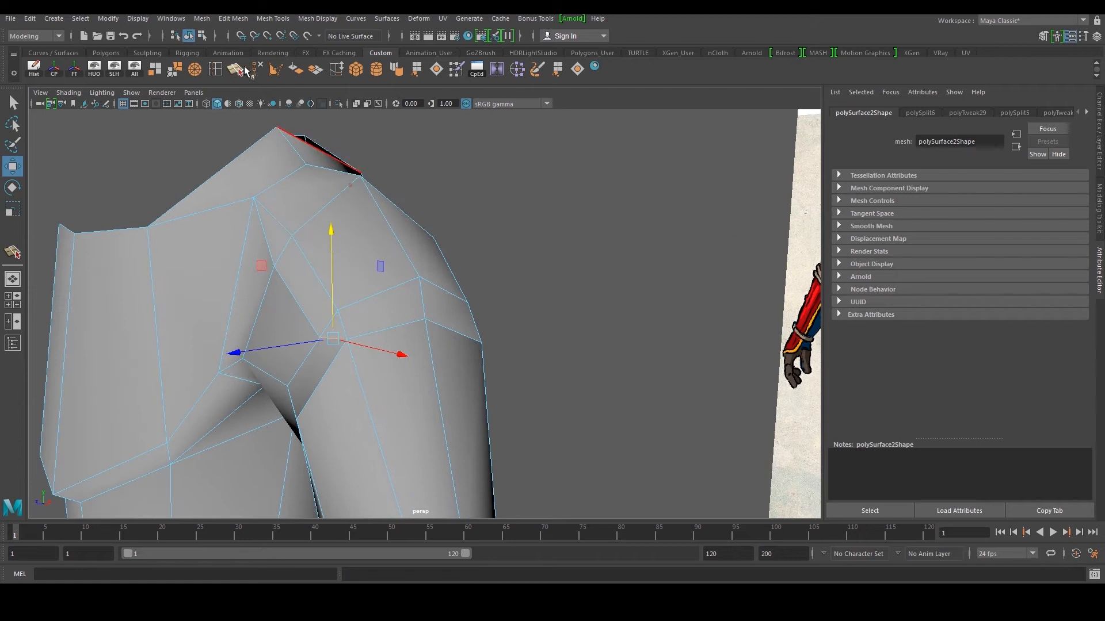
- Insert an edge loop through the narrow band of faces crossing the outer shoulder
click(217, 70)
ctrl+click(346, 329)
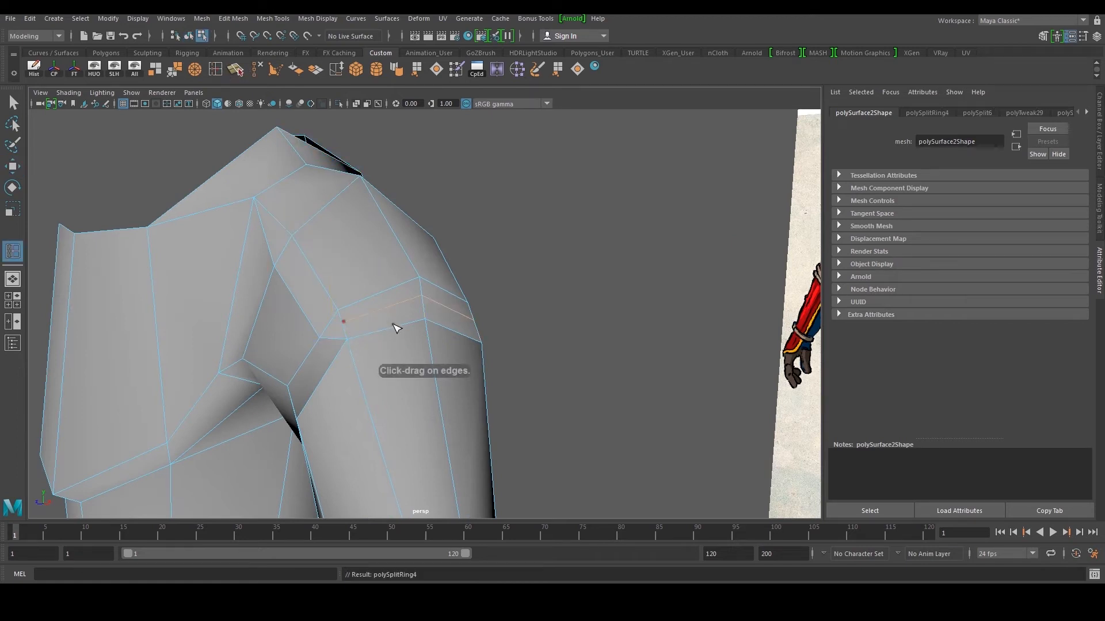
key(w)
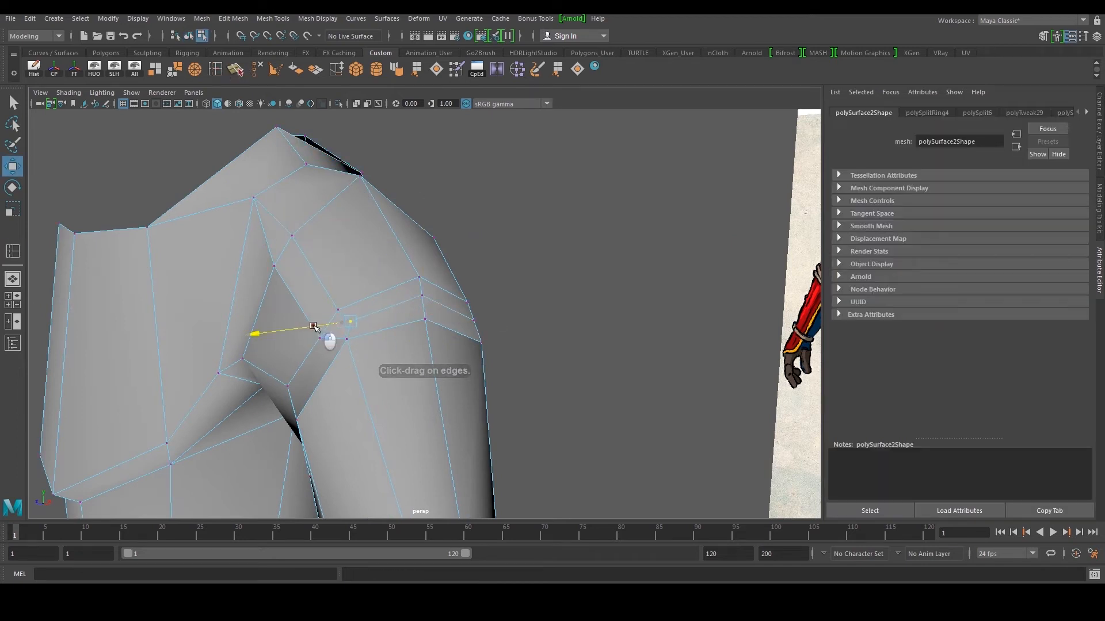
- Select the lower faces of the outer shoulder band and shift them down and outward, then fine-tune their position against the shoulder's side contour
alt+drag(380, 322, 396, 349)
click(449, 342)
right_drag(355, 385, 338, 323)
click(342, 353)
shift+click(416, 348)
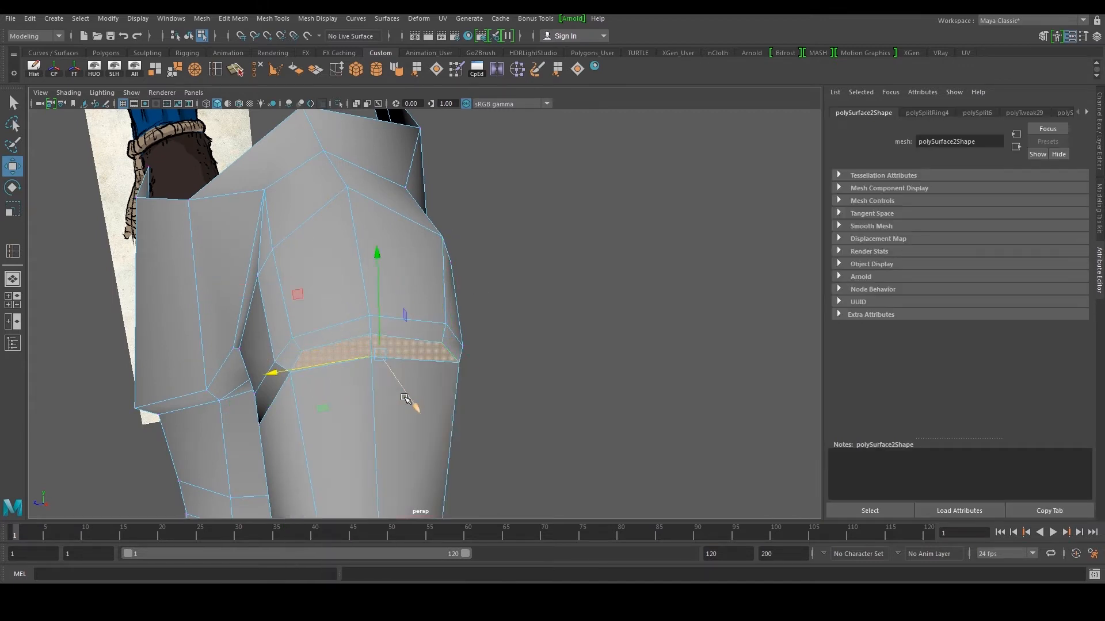
drag(412, 400, 424, 416)
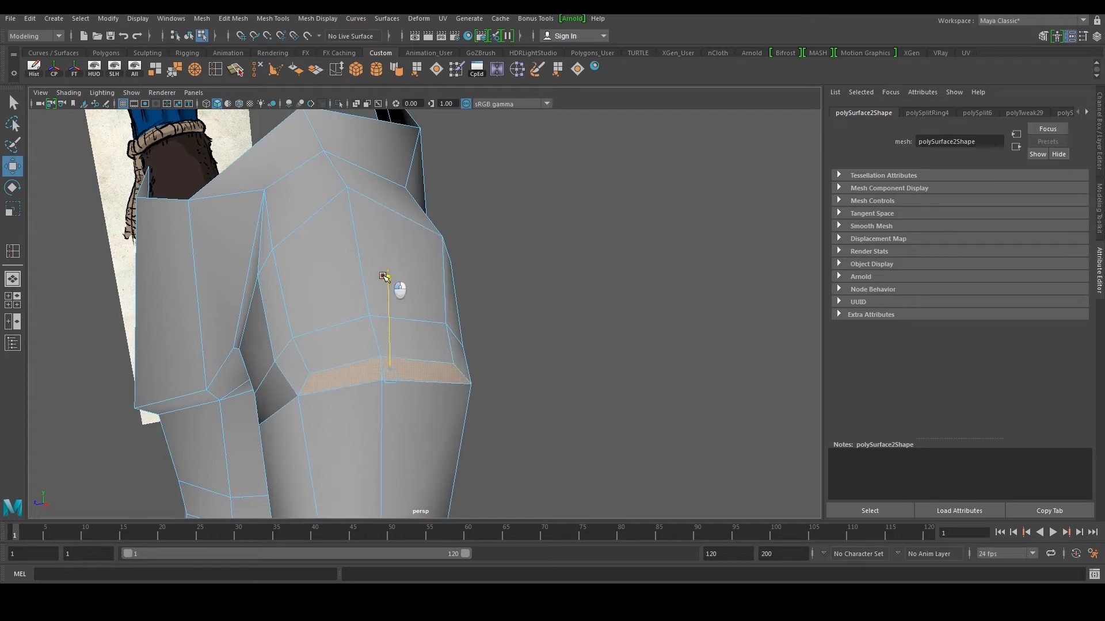
alt+drag(382, 291, 457, 301)
drag(611, 363, 596, 361)
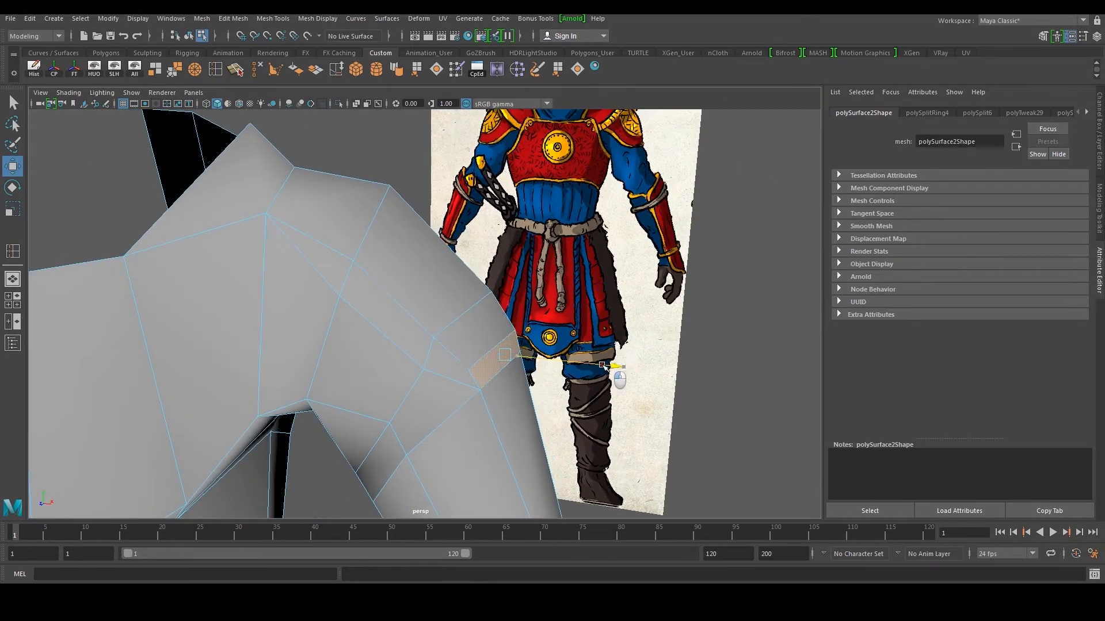
drag(507, 255, 505, 263)
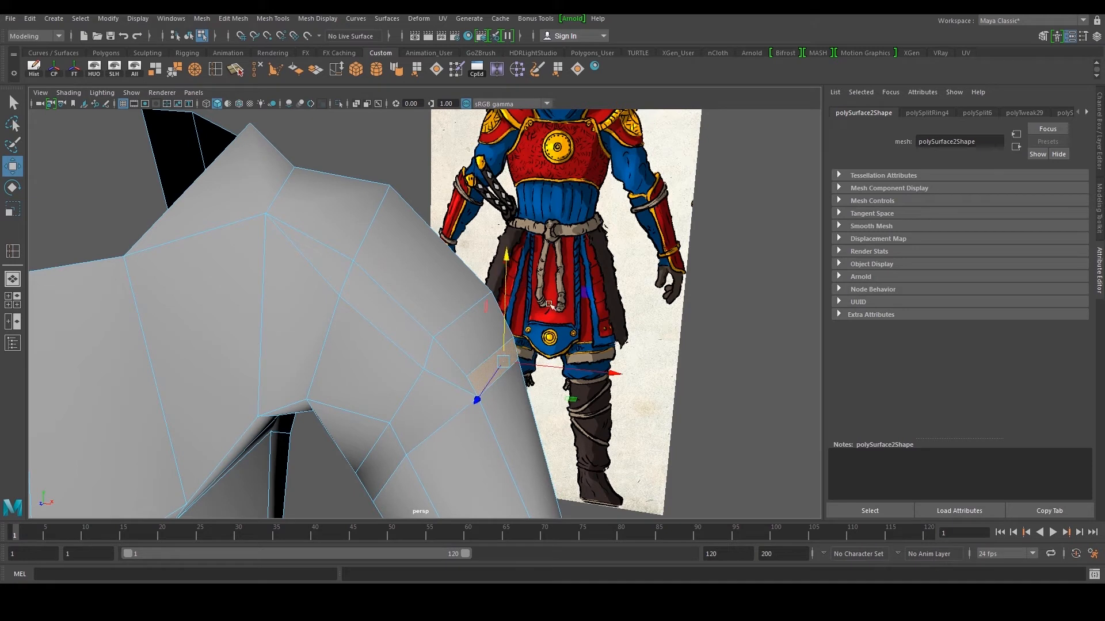
drag(608, 370, 613, 378)
- Examine the overall shoulder and arm shape in smooth preview, and return the mesh to its unsmoothed display
right_drag(431, 276, 482, 262)
scroll(626, 383, down, 5)
click(626, 383)
alt+drag(626, 383, 496, 393)
click(495, 391)
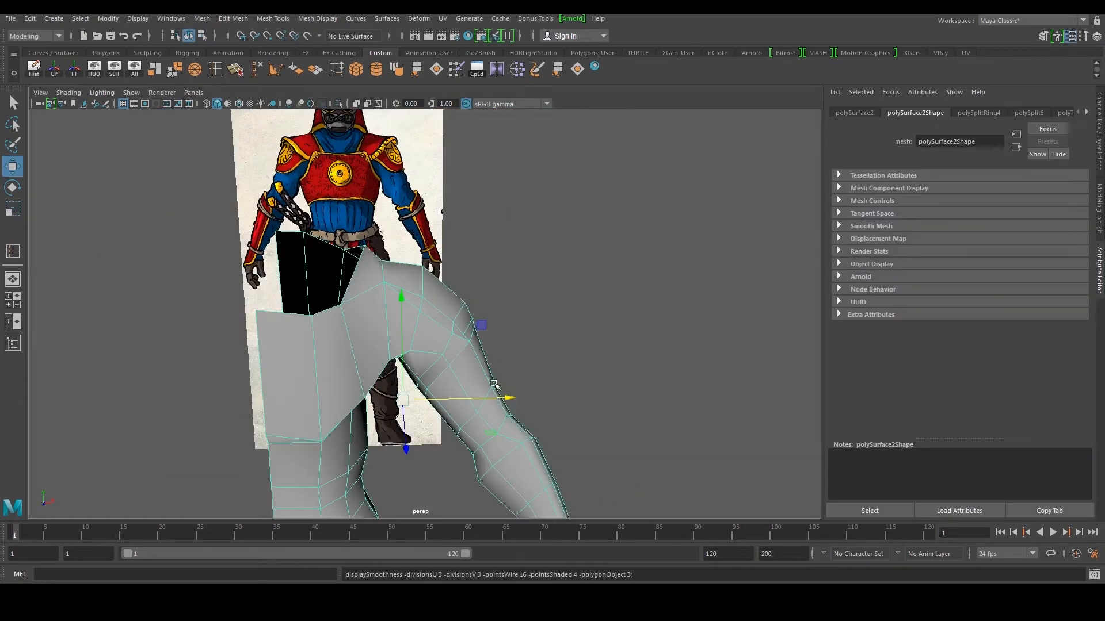
click(553, 337)
alt+drag(553, 338, 386, 333)
scroll(398, 347, up, 5)
click(399, 347)
key(1)
- Select the lower edges of the outer shoulder band, lower and scale them slightly, and pull them inward to soften the transition into the arm
right_drag(386, 333, 369, 309)
click(323, 342)
alt+drag(323, 342, 345, 328)
alt+drag(277, 341, 242, 366)
shift+click(284, 344)
drag(293, 242, 298, 259)
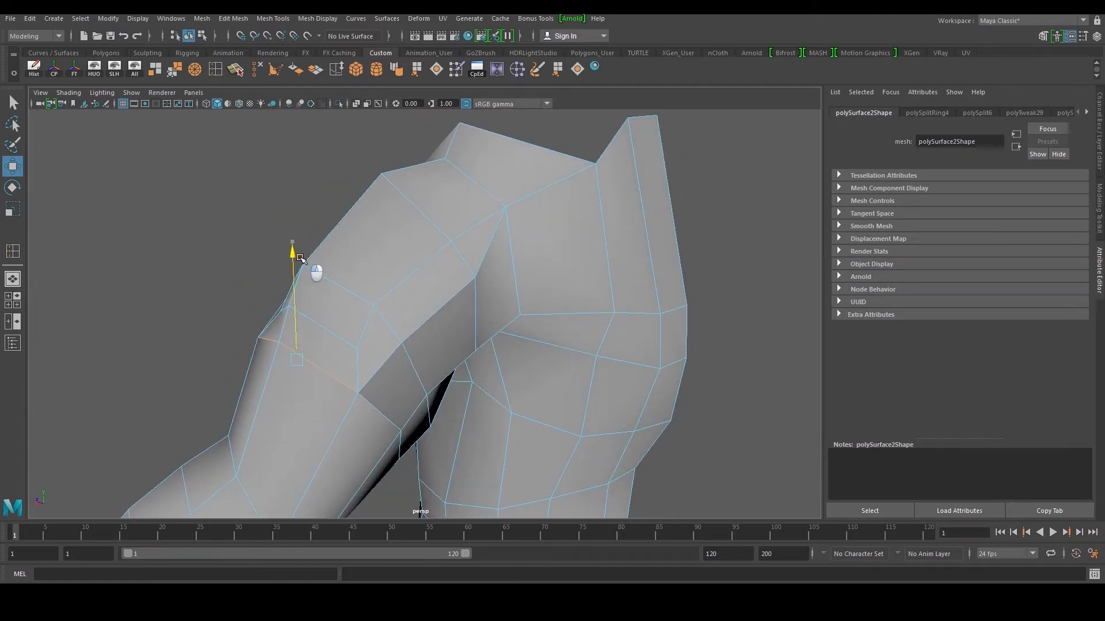
key(r)
drag(236, 343, 257, 348)
alt+drag(180, 296, 479, 364)
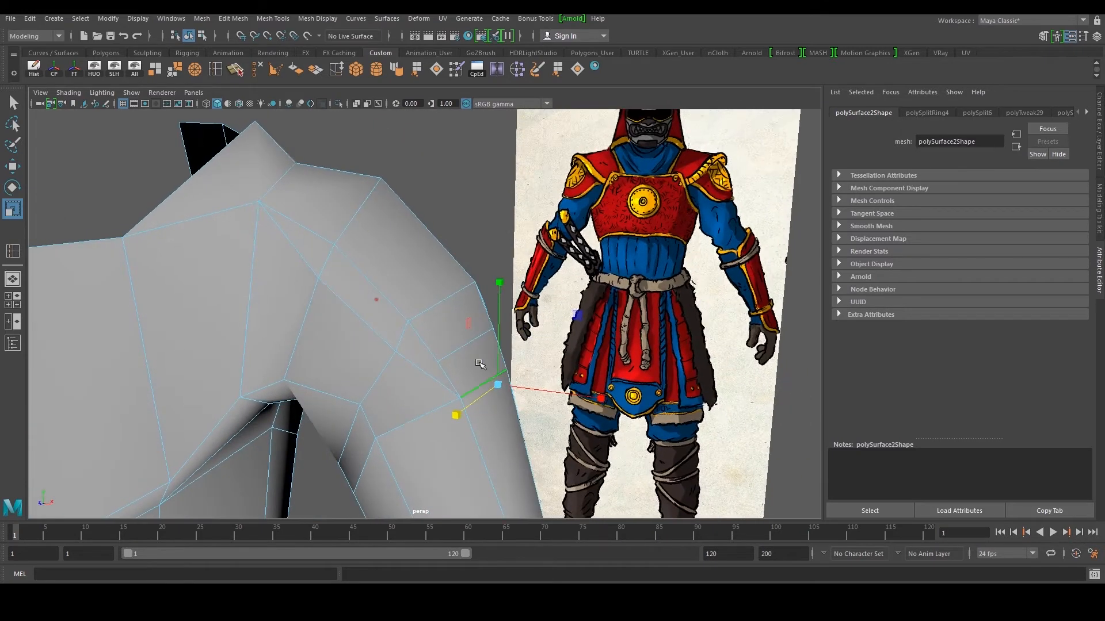
key(w)
drag(581, 405, 571, 404)
right_drag(417, 313, 449, 290)
scroll(444, 332, down, 5)
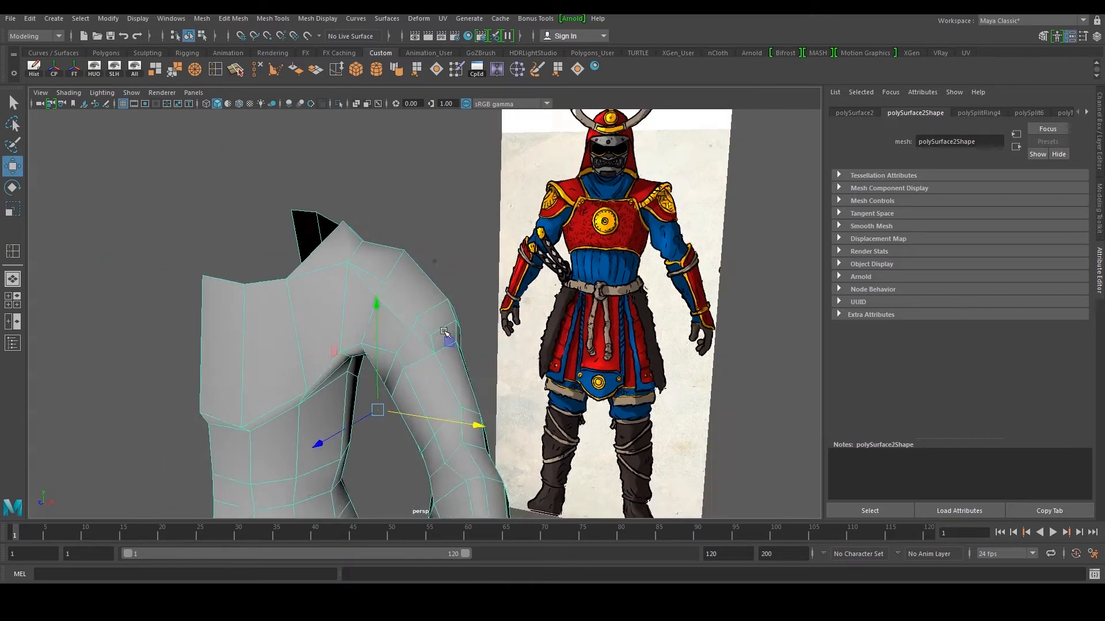
- Cut a new edge path from the front corner of the shoulder band, under the upper arm, and around to the back
alt+drag(444, 332, 506, 307)
click(235, 70)
scroll(491, 361, up, 4)
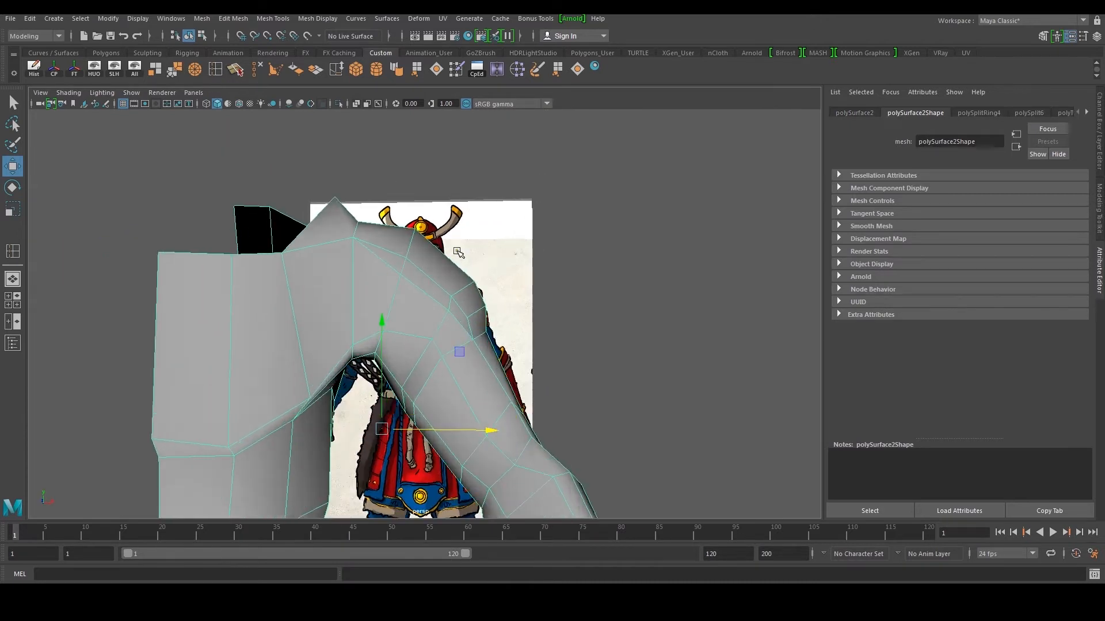
scroll(498, 376, up, 2)
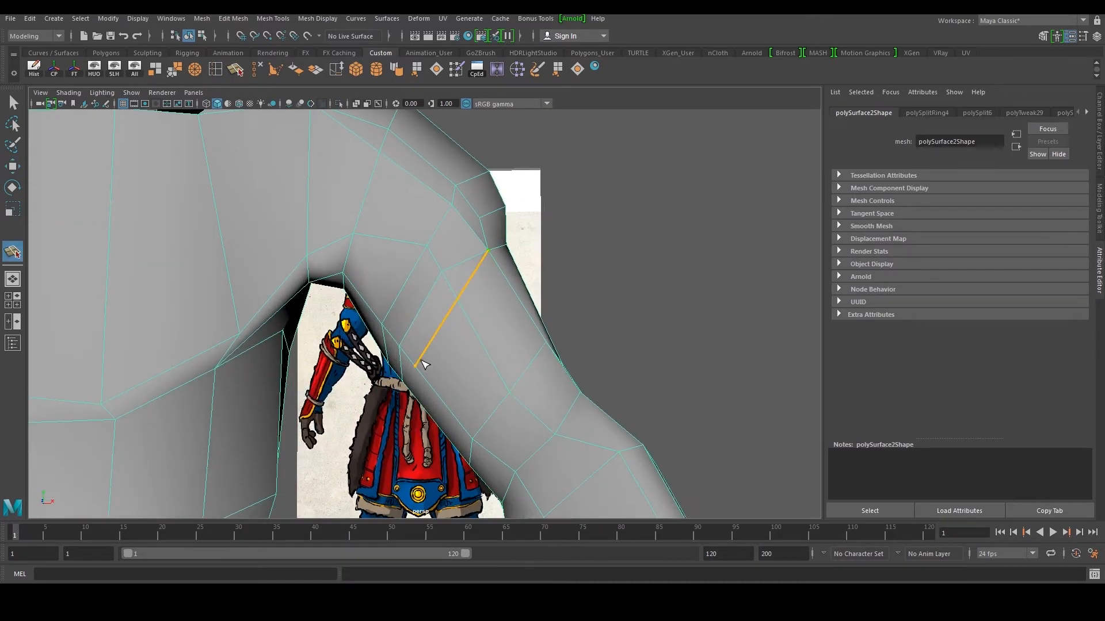
alt+drag(419, 368, 370, 342)
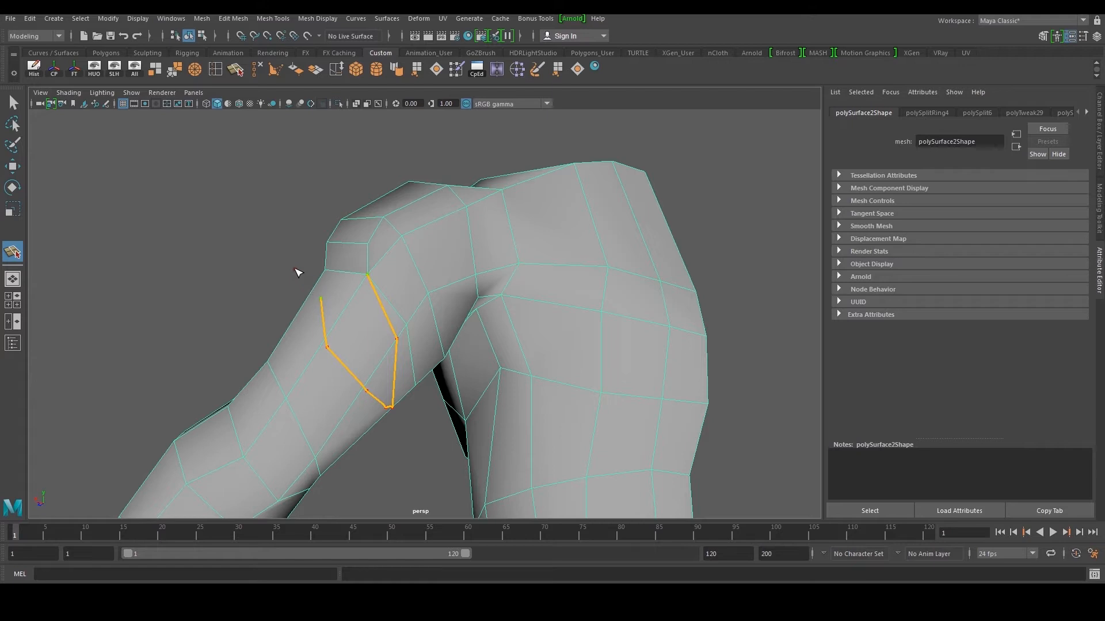
key(w)
- Delete the selected edges running from the shoulder band's front corner down the inner side of the upper arm
alt+drag(390, 294, 478, 247)
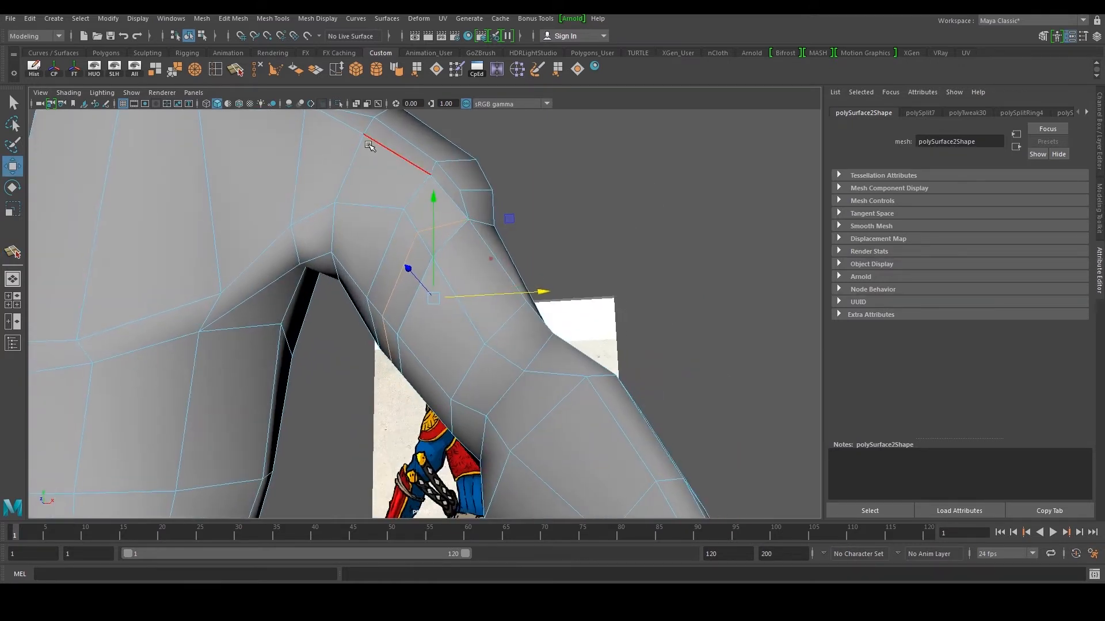
click(257, 70)
alt+drag(432, 156, 451, 213)
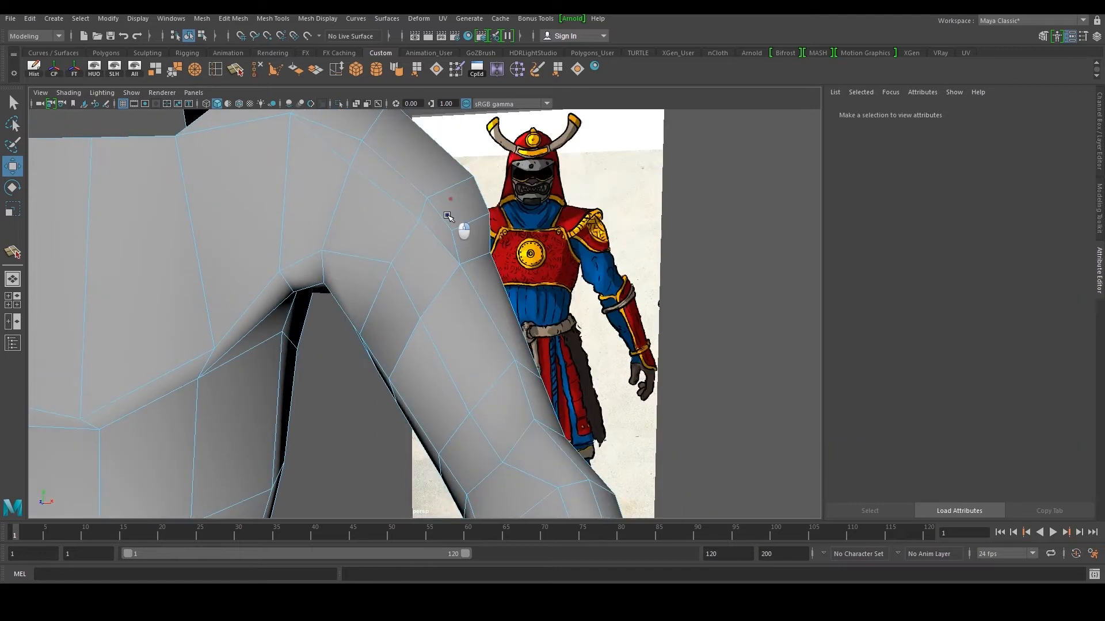
- Check the shape of the shoulder and upper arm as a whole object
right_drag(449, 213, 489, 187)
scroll(480, 227, down, 5)
alt+drag(482, 229, 475, 238)
click(477, 248)
scroll(492, 286, up, 3)
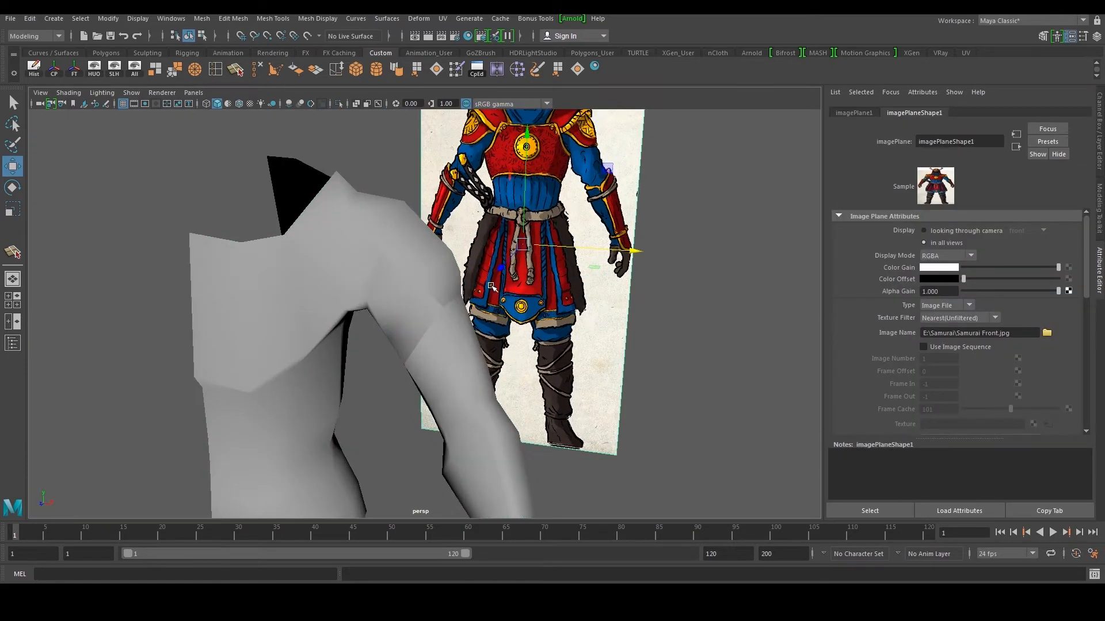
click(423, 285)
alt+drag(412, 279, 405, 282)
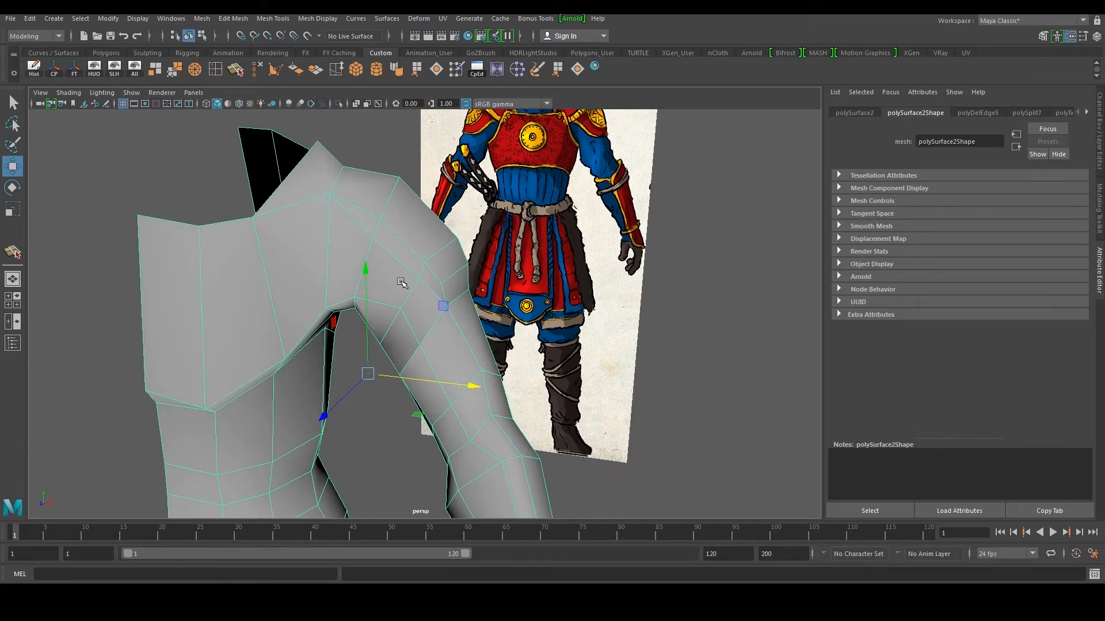
- Cut a new edge path over the top of the shoulder from front to back, just outside the base of the collar
alt+drag(327, 196, 273, 105)
click(236, 70)
scroll(349, 323, up, 3)
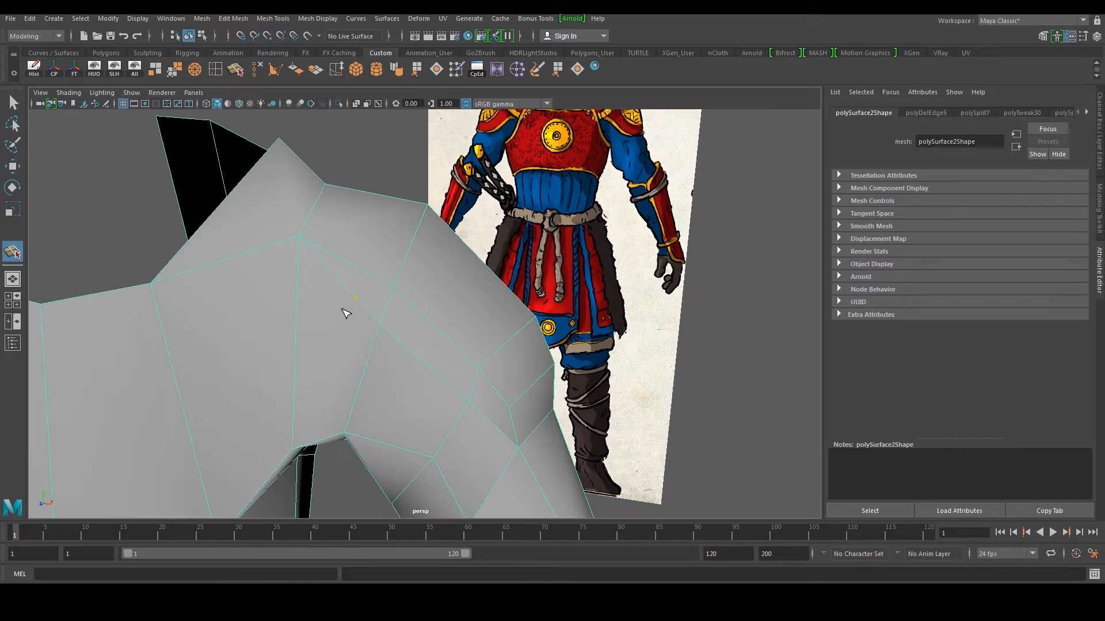
scroll(345, 316, down, 3)
alt+drag(362, 326, 392, 295)
scroll(357, 328, up, 3)
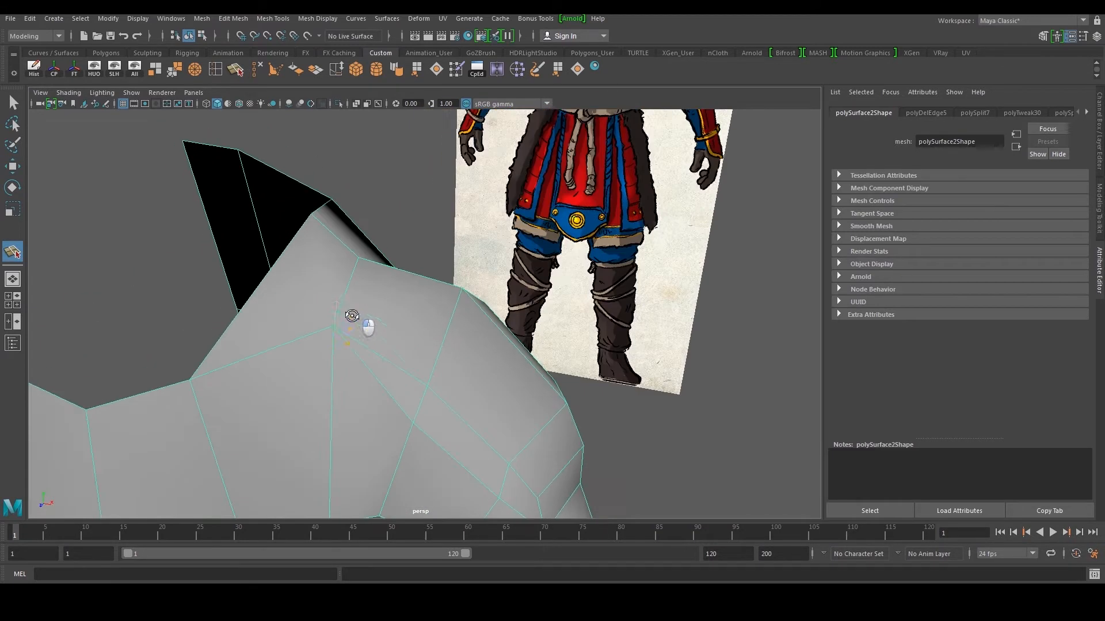
key(w)
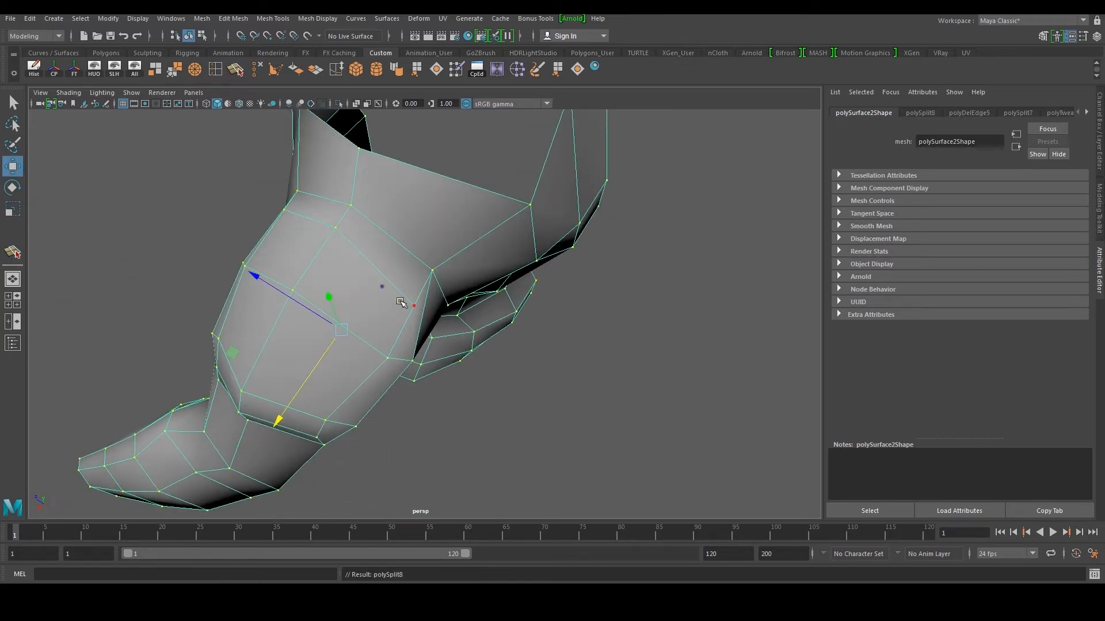
- Reposition the outer vertices of the new shoulder-top cut and the neighbouring middle vertex to even out the edge flow
click(411, 306)
alt+drag(360, 279, 269, 293)
middle_drag(250, 304, 216, 306)
alt+drag(298, 298, 300, 348)
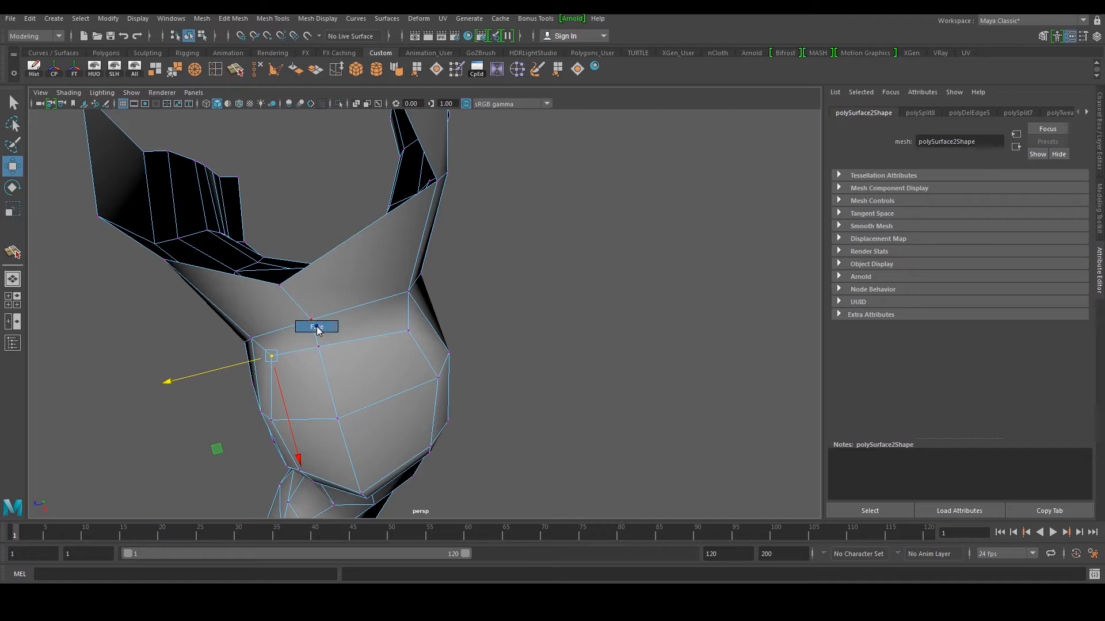
right_drag(296, 301, 260, 292)
click(308, 316)
alt+drag(333, 358, 281, 311)
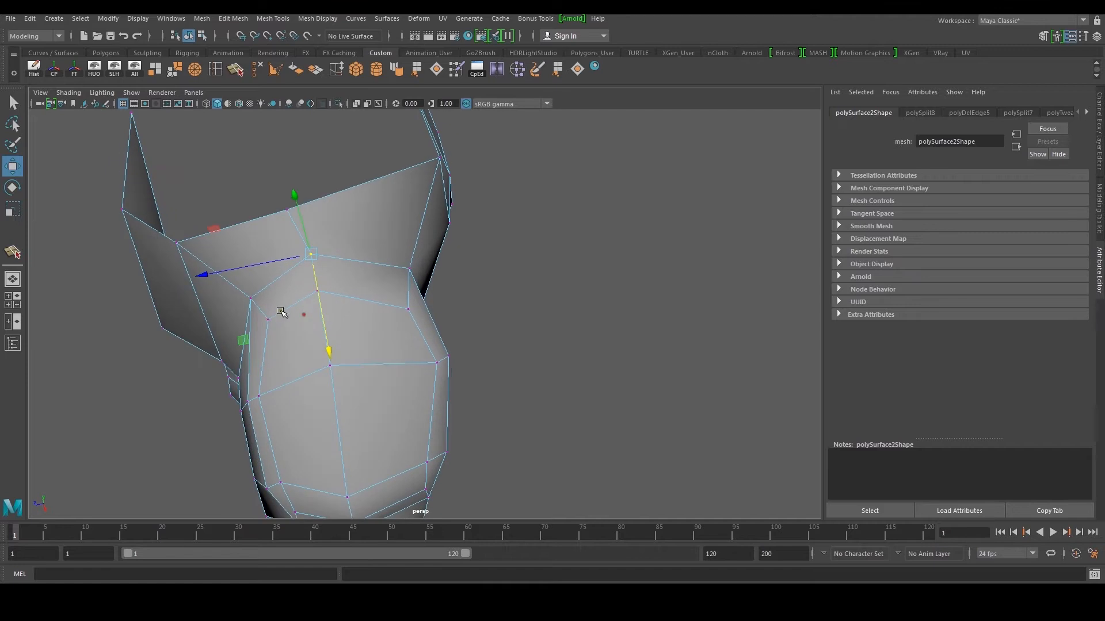
- Scale the front and back vertices of the shoulder-top cut relative to each other along the depth axis
click(406, 309)
shift+click(269, 321)
key(r)
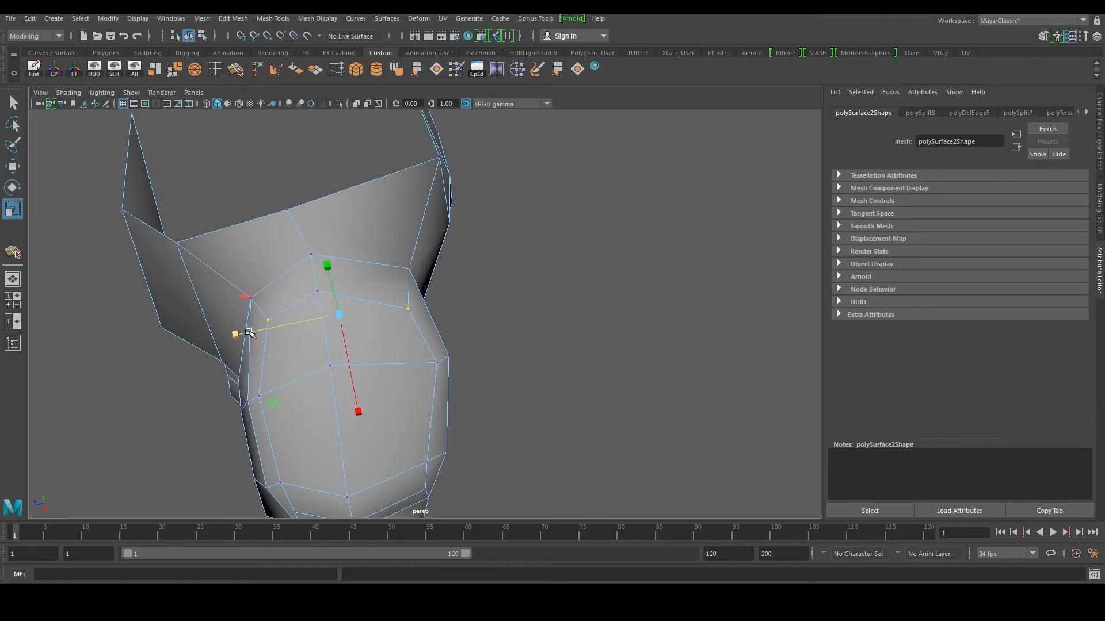
alt+drag(253, 348, 513, 290)
- Shift the diagonal edge on the front of the shoulder slightly down and inward
key(w)
right_drag(413, 346, 405, 323)
click(404, 324)
drag(409, 237, 409, 245)
drag(523, 345, 517, 348)
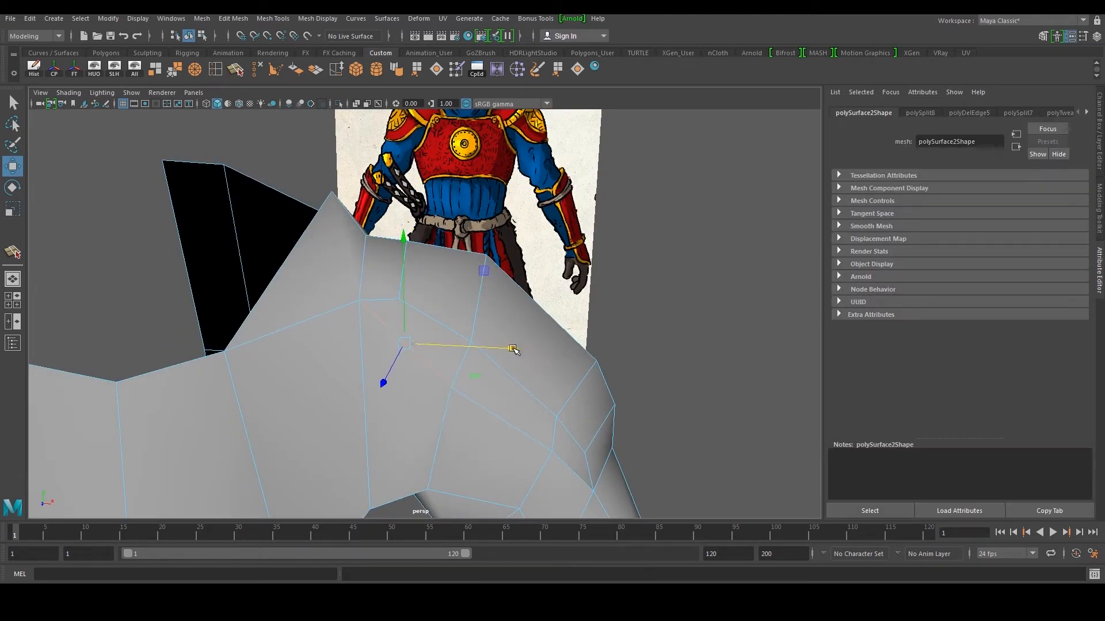
drag(406, 245, 416, 254)
- Select the half-torso mesh and soften its edges
click(441, 235)
alt+drag(425, 357, 397, 308)
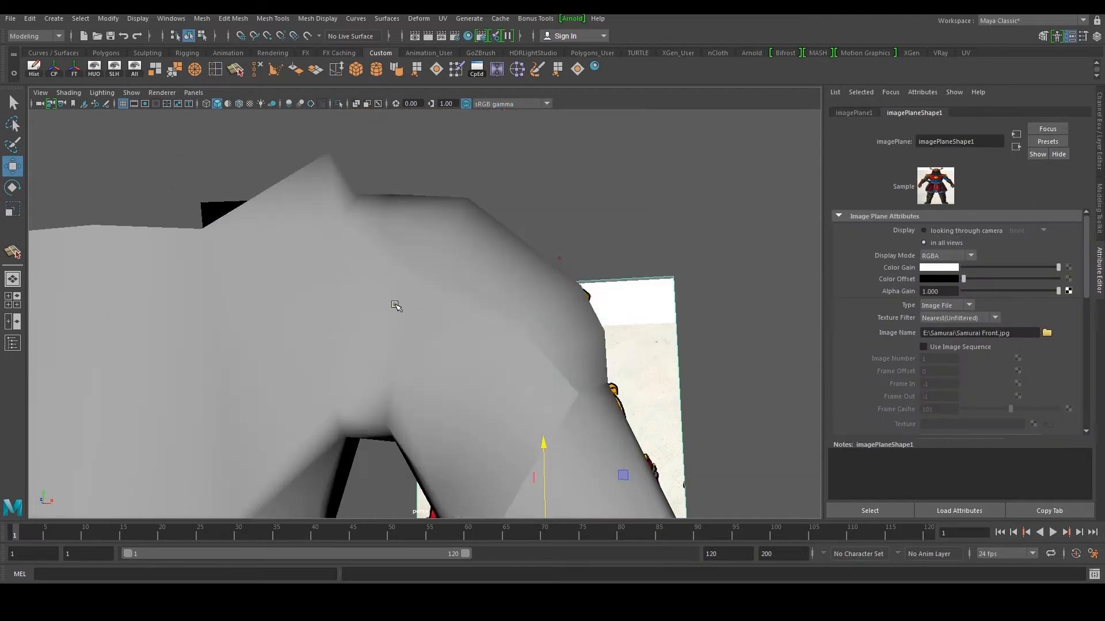
click(516, 274)
scroll(516, 274, down, 5)
click(517, 275)
alt+drag(452, 331, 421, 358)
click(365, 260)
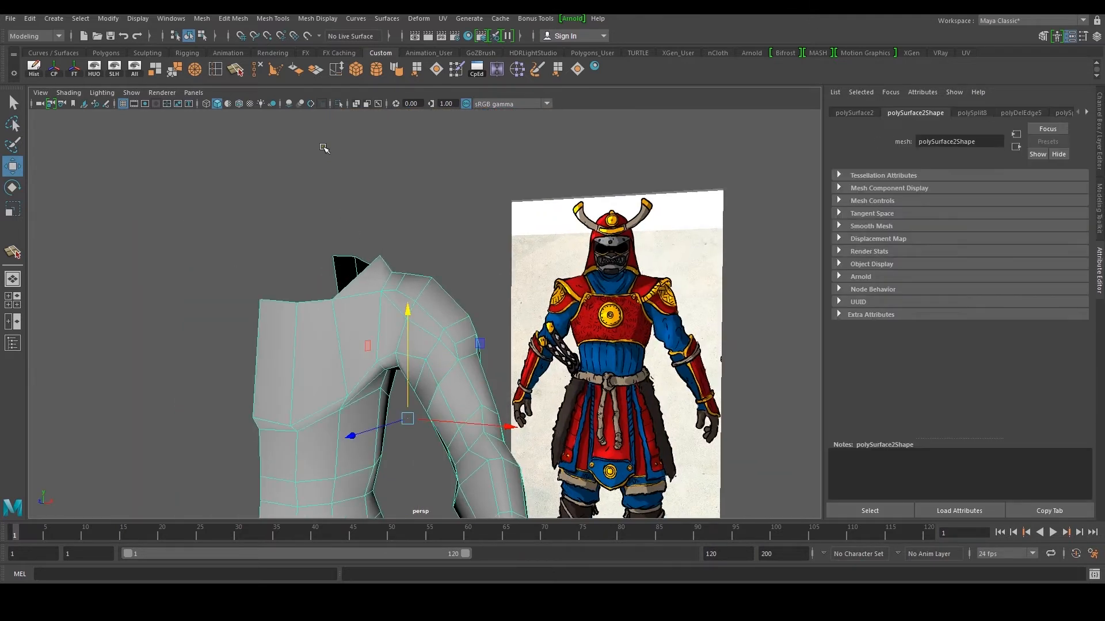
click(394, 74)
click(404, 132)
- Examine the shading and topology of the shoulder, armpit and upper arm from several angles
scroll(420, 230, down, 5)
alt+drag(440, 299, 502, 264)
scroll(357, 312, up, 4)
click(404, 308)
click(510, 261)
alt+drag(514, 312, 566, 328)
alt+middle_drag(538, 340, 511, 305)
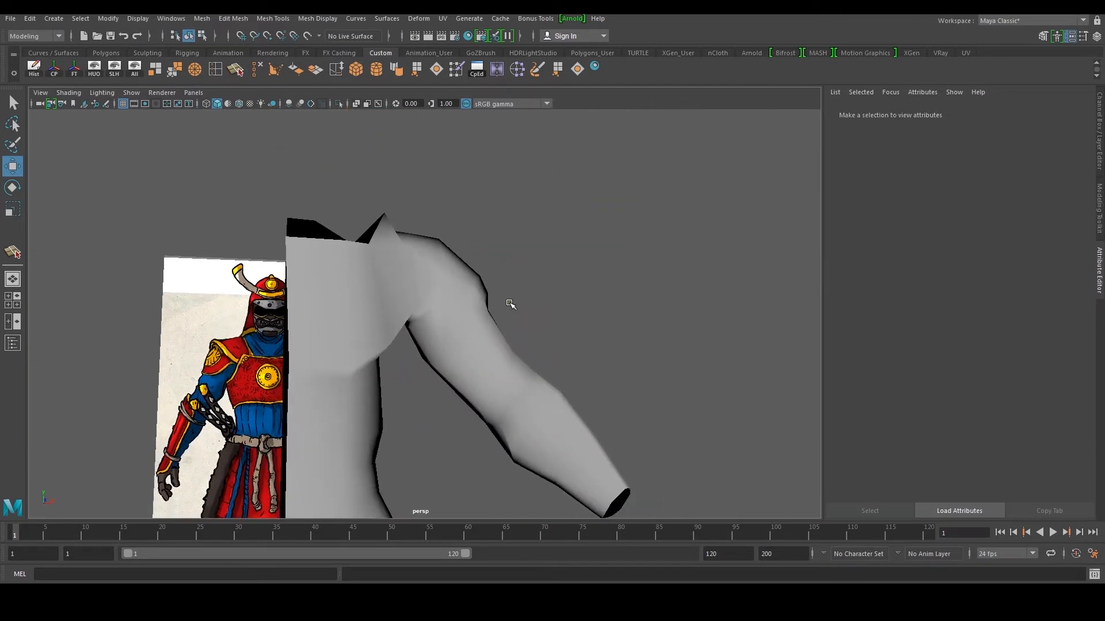
click(462, 280)
scroll(457, 275, up, 2)
right_drag(447, 248, 447, 282)
alt+drag(466, 255, 440, 262)
alt+middle_drag(440, 262, 371, 279)
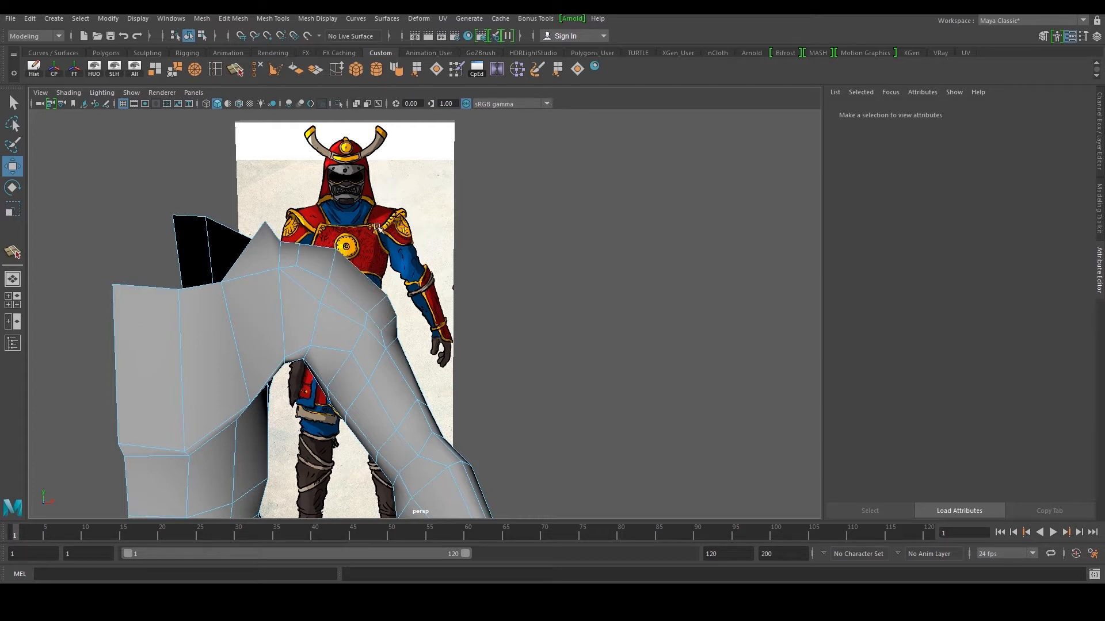
alt+drag(349, 327, 372, 294)
scroll(351, 319, up, 4)
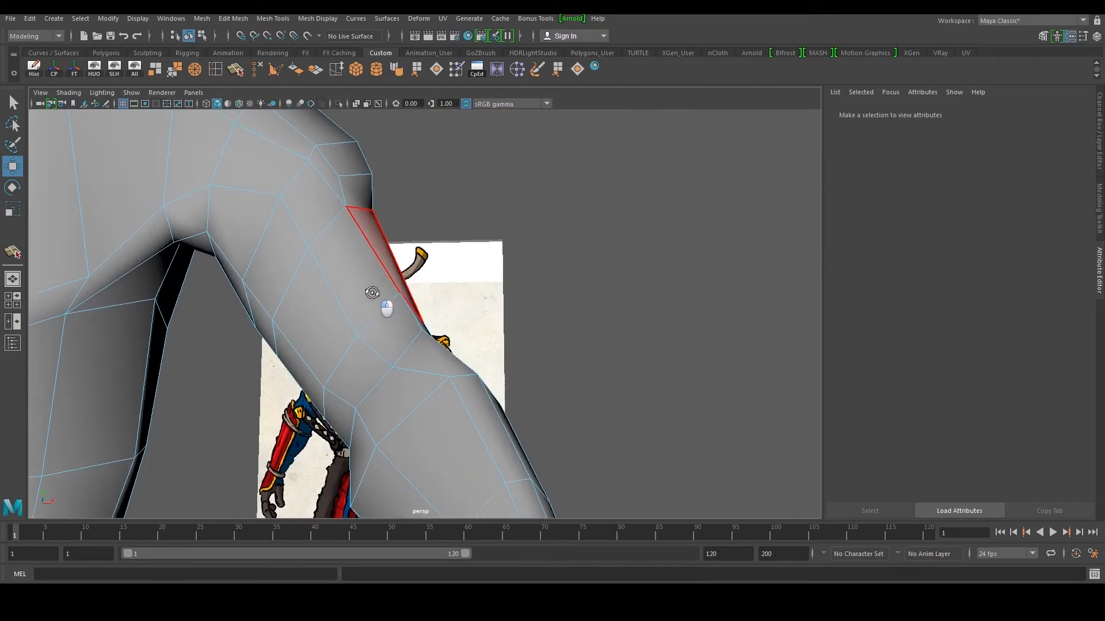
scroll(367, 292, down, 4)
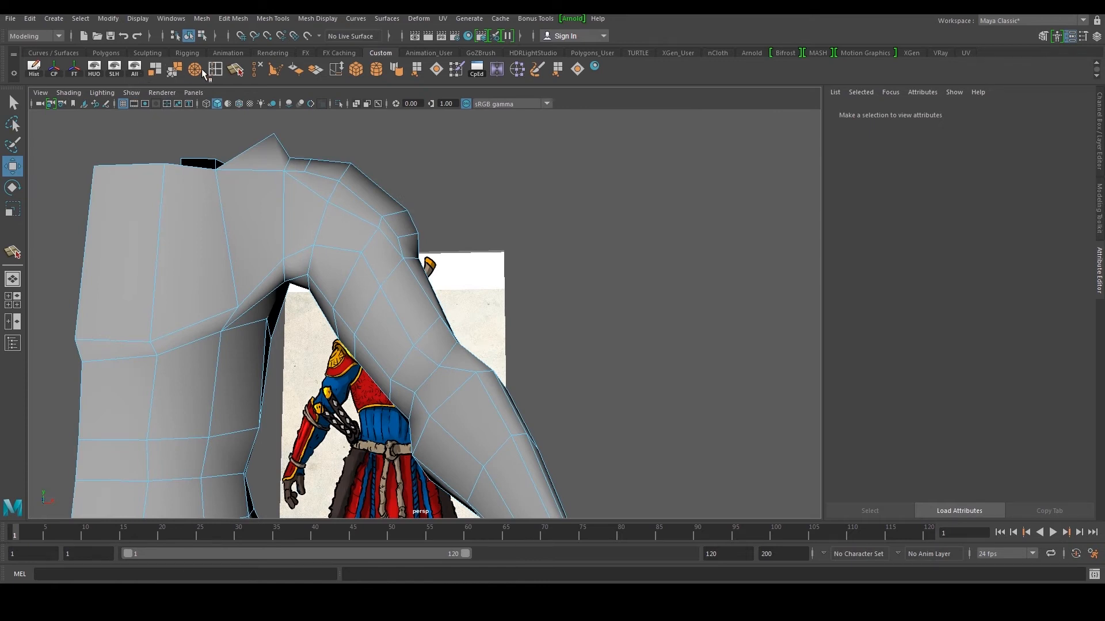
- Insert an edge loop through the narrow band below the chest, passing through the armpit
click(231, 73)
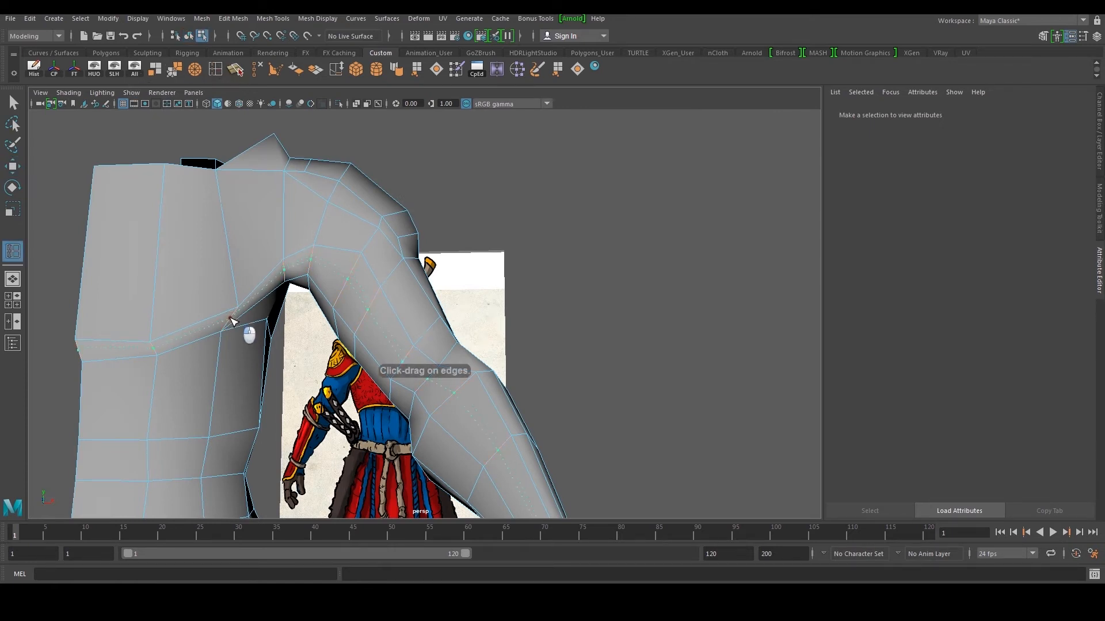
click(231, 320)
- Cut a new edge path from the armpit along the front inner side of the upper arm to the elbow
alt+drag(236, 322, 351, 280)
scroll(351, 280, up, 2)
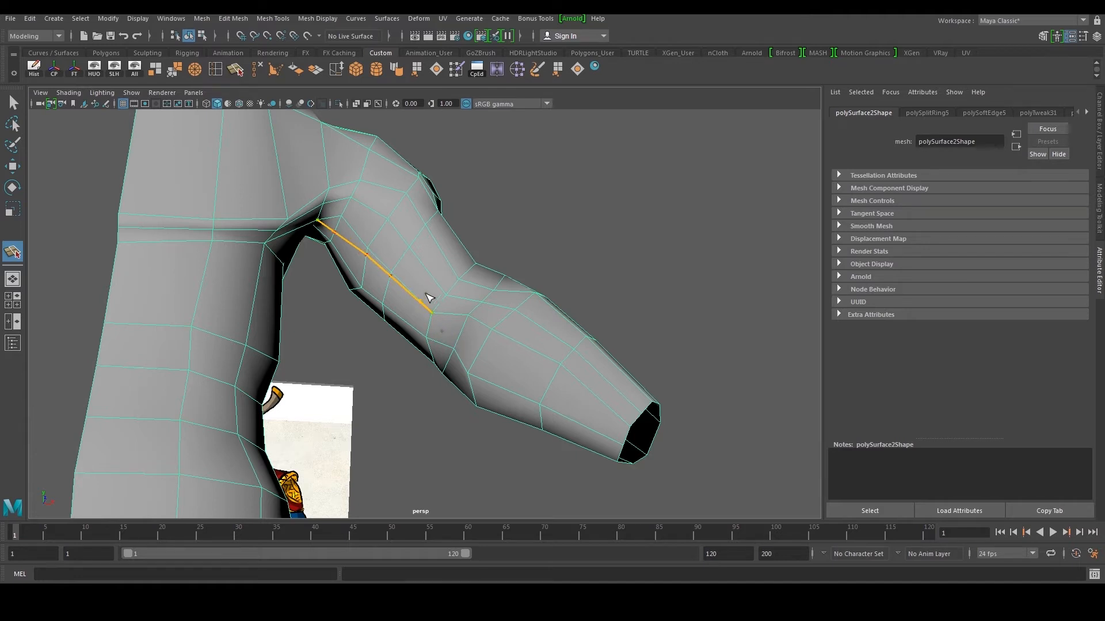
key(w)
- Delete the selected edges along the inner upper arm beside the armpit-to-elbow cut
drag(362, 238, 268, 117)
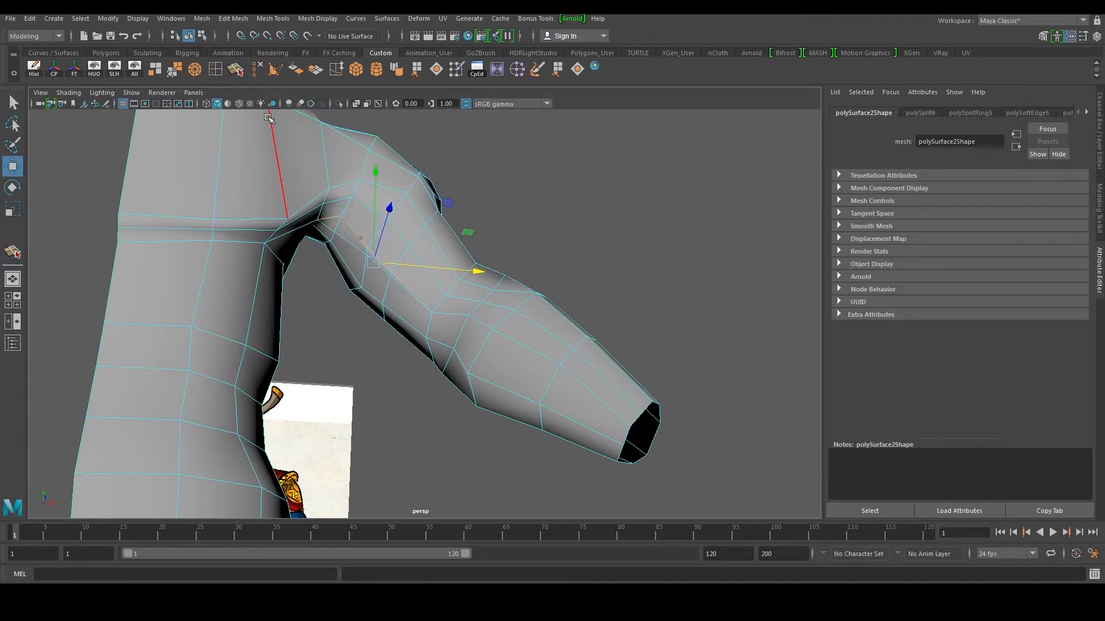
click(259, 79)
scroll(367, 210, up, 3)
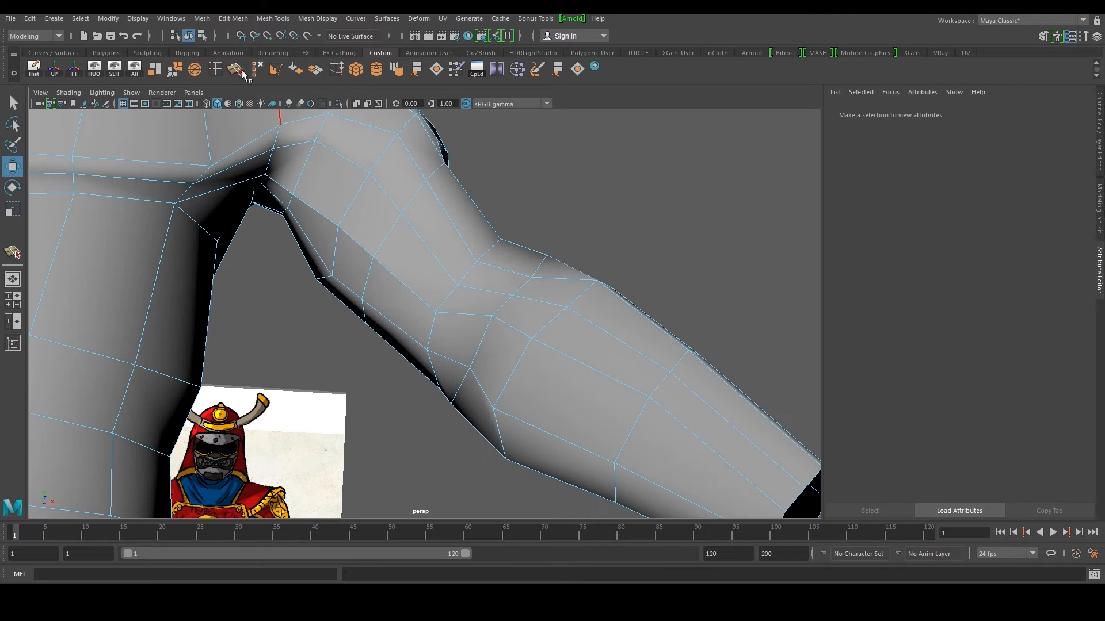
- Cut a new edge path along the front of the forearm from the elbow to the wrist opening and delete the neighbouring forearm edges
click(242, 73)
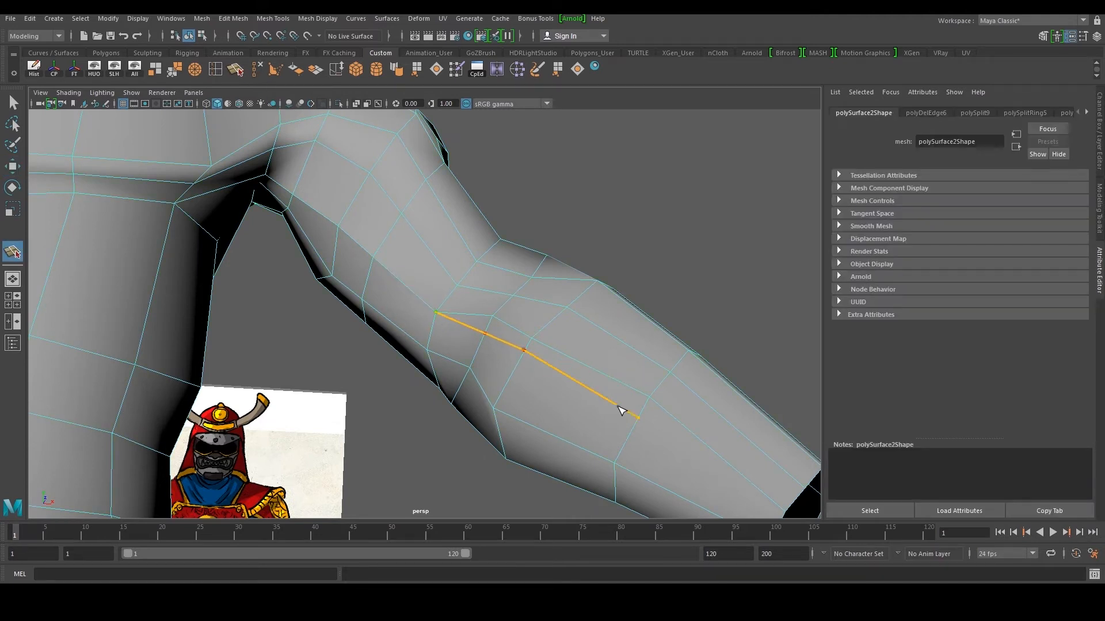
alt+middle_drag(719, 476, 639, 428)
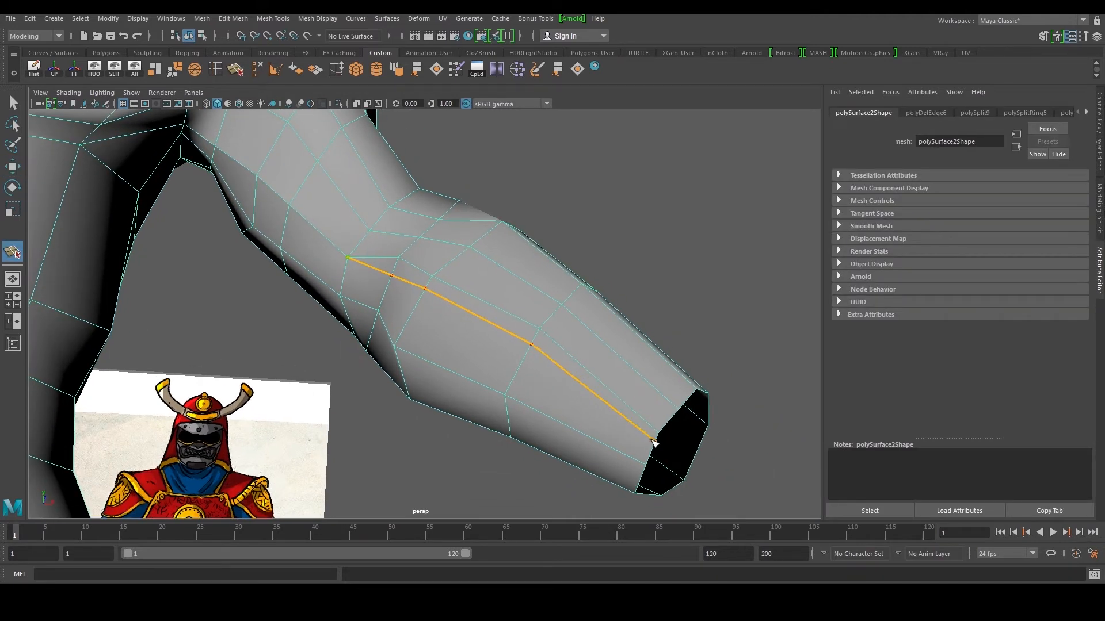
click(656, 440)
key(w)
double_click(573, 363)
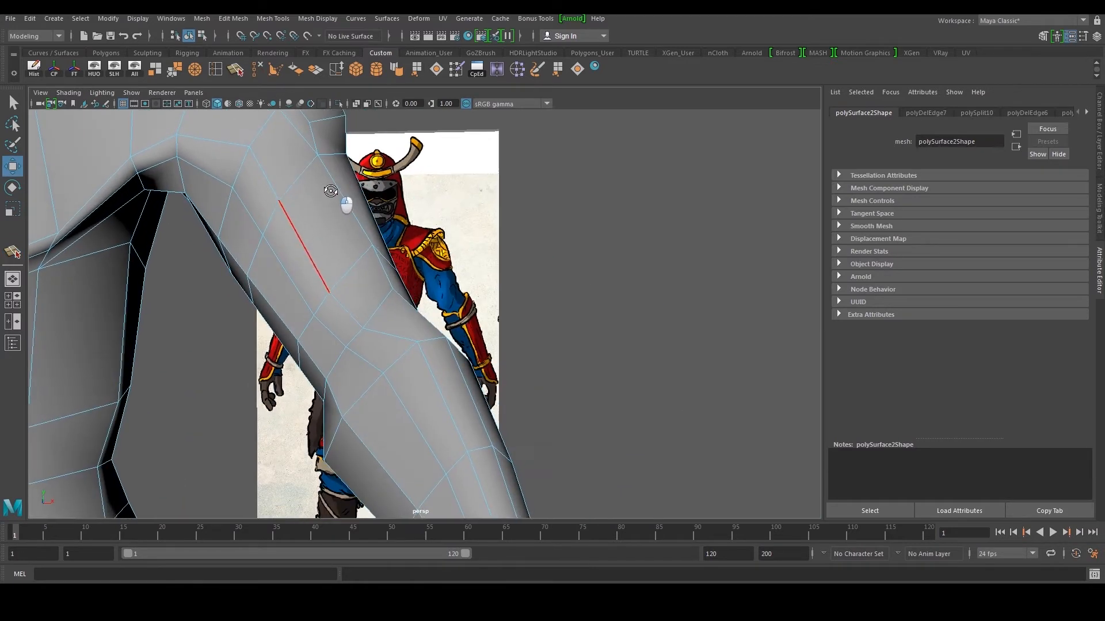
- Cut a new edge path down the front of the upper arm from beside the armpit to the elbow and delete the adjacent edges
click(240, 70)
scroll(332, 292, down, 3)
alt+drag(332, 292, 350, 288)
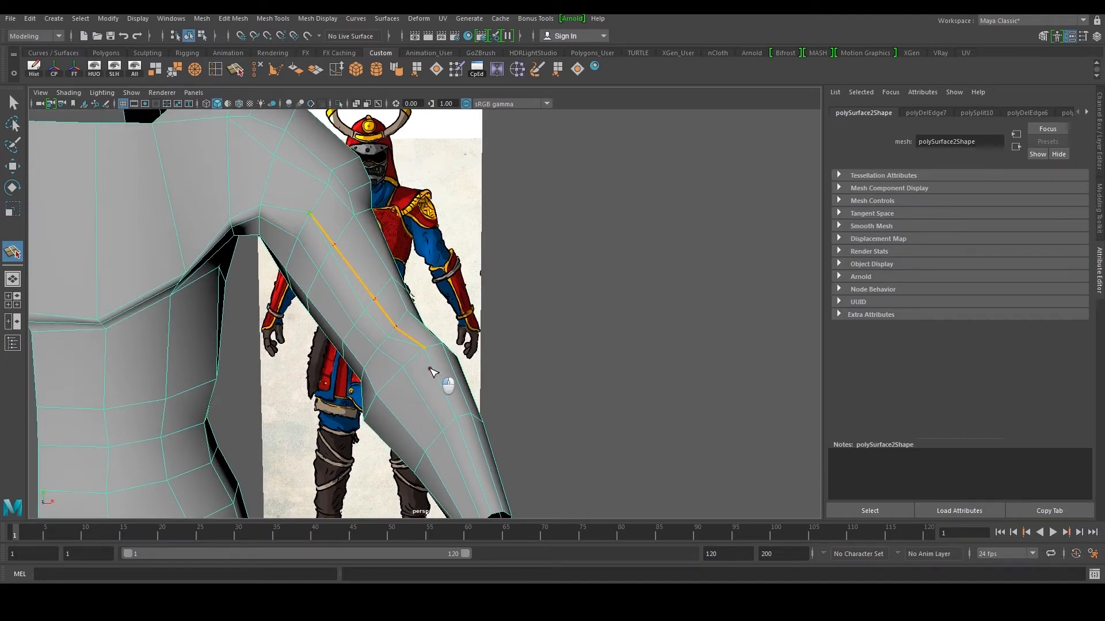
key(w)
click(300, 138)
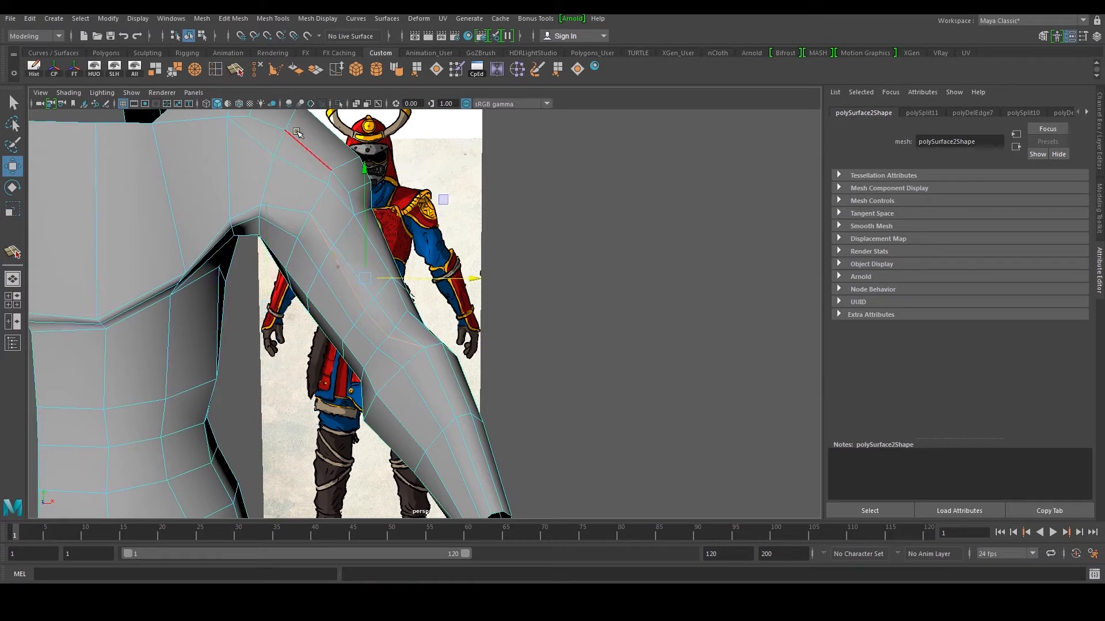
click(263, 73)
- Examine the rerouted arm and shoulder topology from several angles, switching the smoothed preview on and off
alt+drag(382, 250, 334, 302)
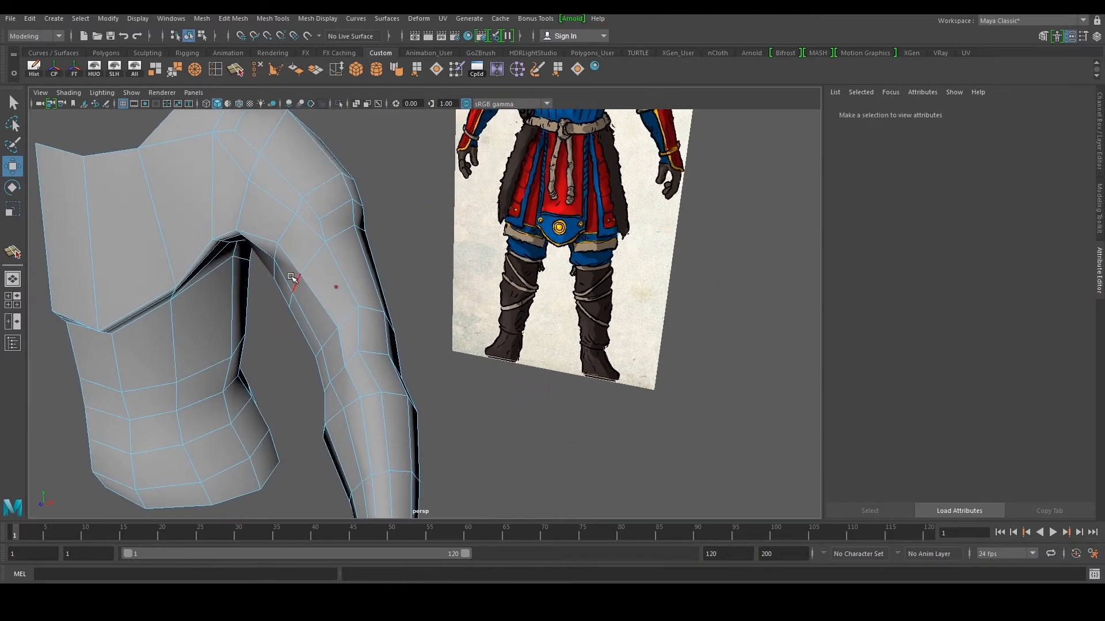
alt+middle_drag(296, 281, 390, 294)
alt+drag(390, 294, 280, 300)
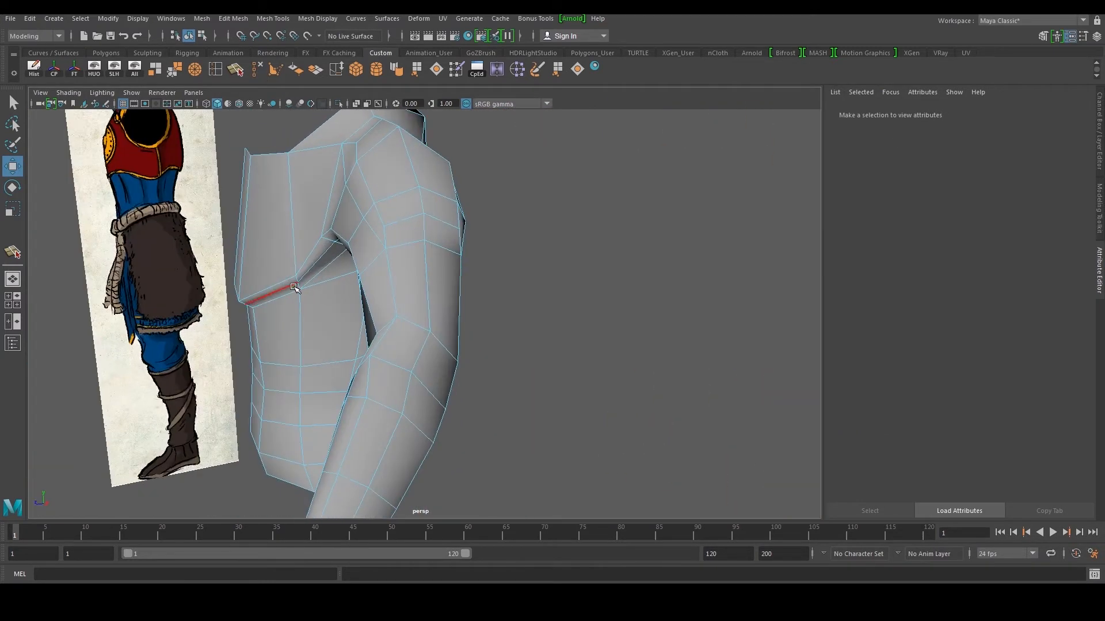
key(3)
right_drag(270, 267, 322, 249)
click(531, 205)
alt+drag(531, 204, 253, 282)
scroll(471, 260, down, 9)
mouse_move(437, 269)
alt+mouse_down()
mouse_move(471, 259)
mouse_move(431, 287)
alt+mouse_up()
scroll(431, 287, up, 5)
click(433, 288)
key(1)
scroll(458, 276, up, 3)
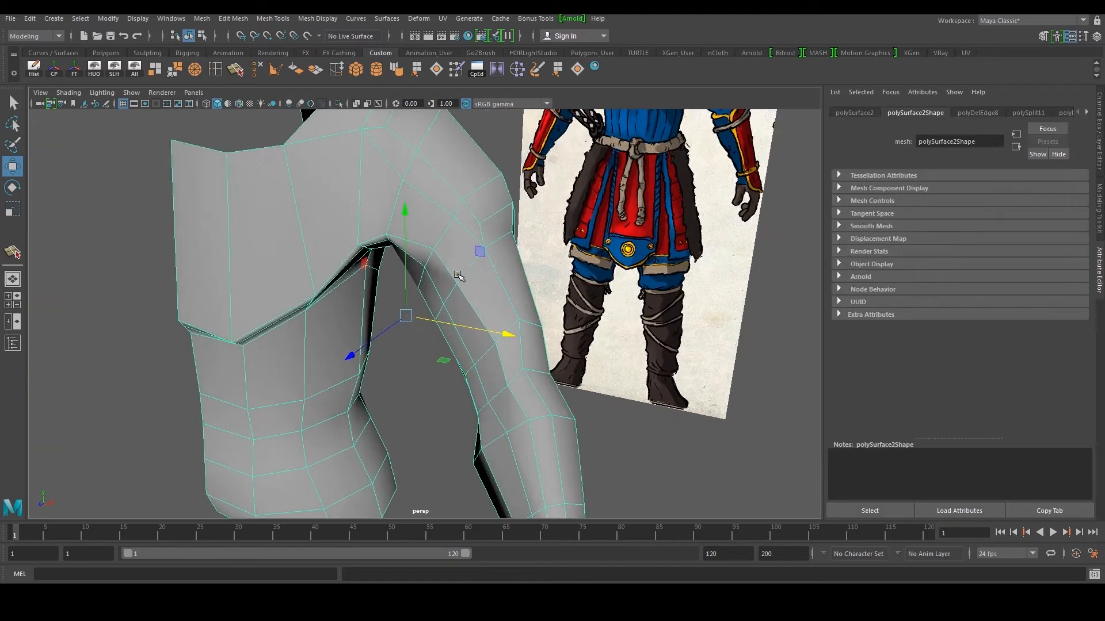
- Raise the edge at the front of the armpit slightly
right_drag(465, 275, 464, 239)
alt+middle_drag(464, 240, 439, 288)
scroll(439, 288, up, 4)
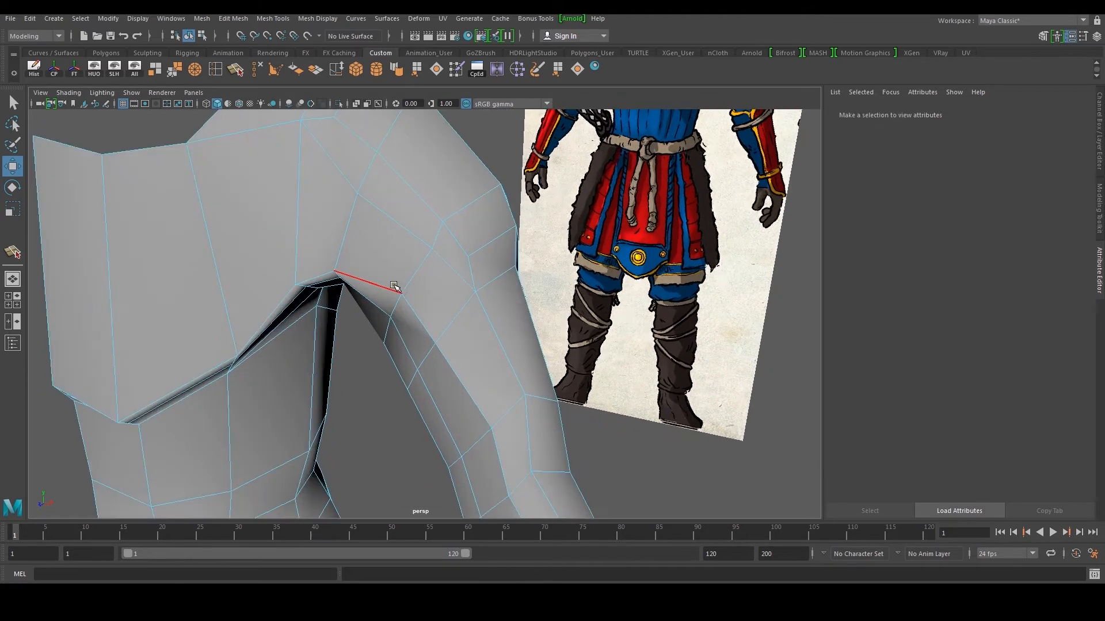
click(395, 286)
drag(371, 187, 374, 178)
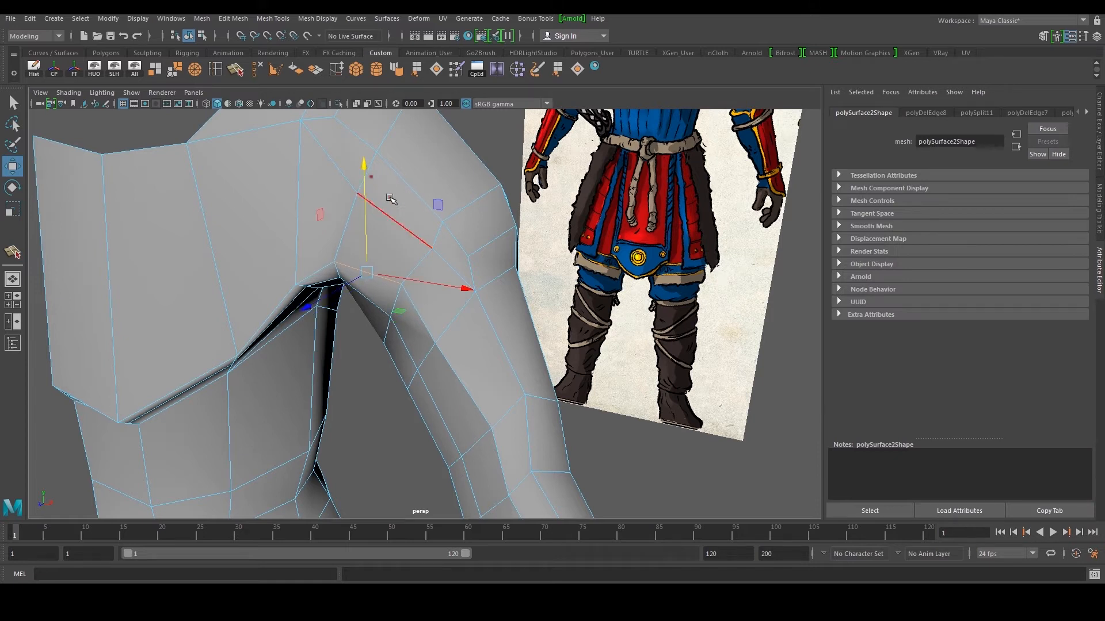
- Reposition the vertices on the front and inner side of the upper arm below the armpit to even out the edge flow
right_drag(433, 347, 403, 347)
click(435, 344)
drag(436, 244, 436, 236)
drag(546, 356, 473, 328)
click(426, 403)
alt+middle_drag(424, 409, 437, 362)
drag(393, 395, 377, 406)
- Adjust the vertices on the inner side of the elbow sideways
right_drag(474, 452, 438, 454)
click(472, 468)
drag(425, 504, 464, 500)
click(596, 477)
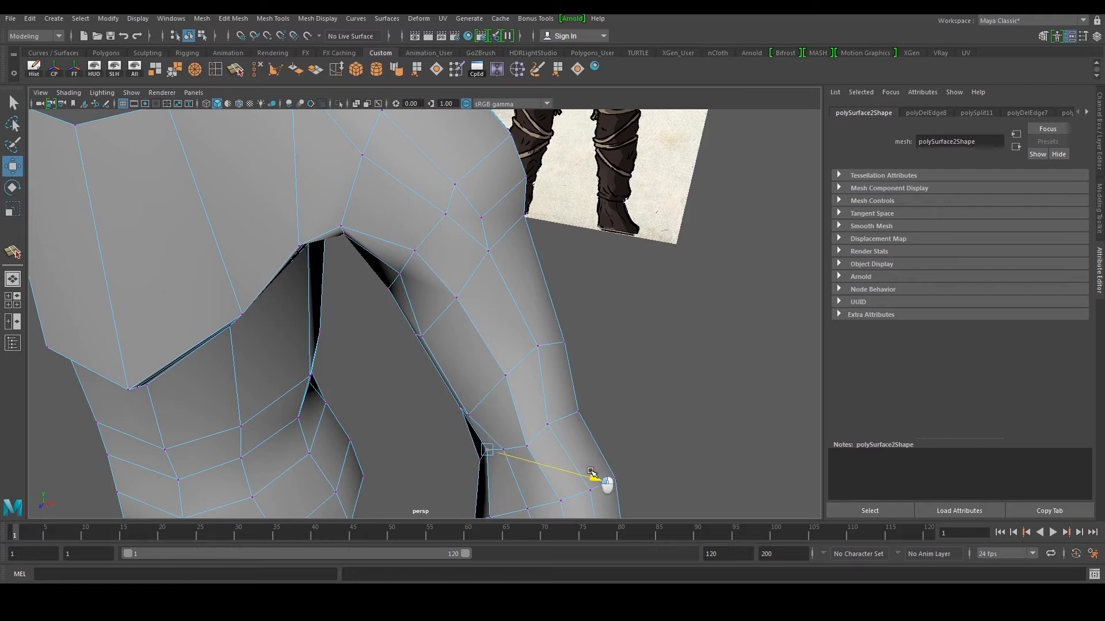
- Examine the overall shape of the arm, orbiting from the front around to the back of the elbow
alt+drag(608, 483, 524, 334)
right_drag(481, 325, 535, 234)
click(535, 234)
scroll(547, 302, down, 4)
alt+drag(546, 304, 249, 261)
scroll(247, 253, up, 4)
click(376, 328)
alt+drag(403, 340, 425, 303)
scroll(411, 320, up, 3)
- Select the faces on the back of the elbow, scale them slightly and shift them to shape the elbow
right_drag(338, 281, 358, 331)
click(370, 375)
key(f)
alt+drag(380, 369, 433, 403)
shift+click(352, 359)
key(r)
drag(386, 335, 377, 339)
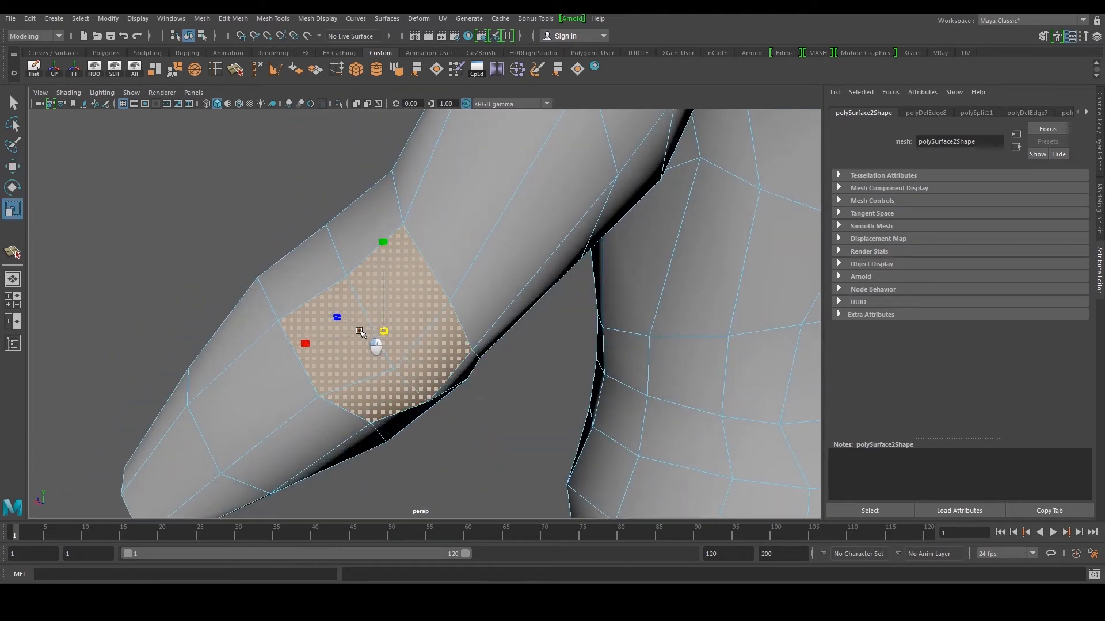
key(w)
alt+drag(384, 226, 446, 273)
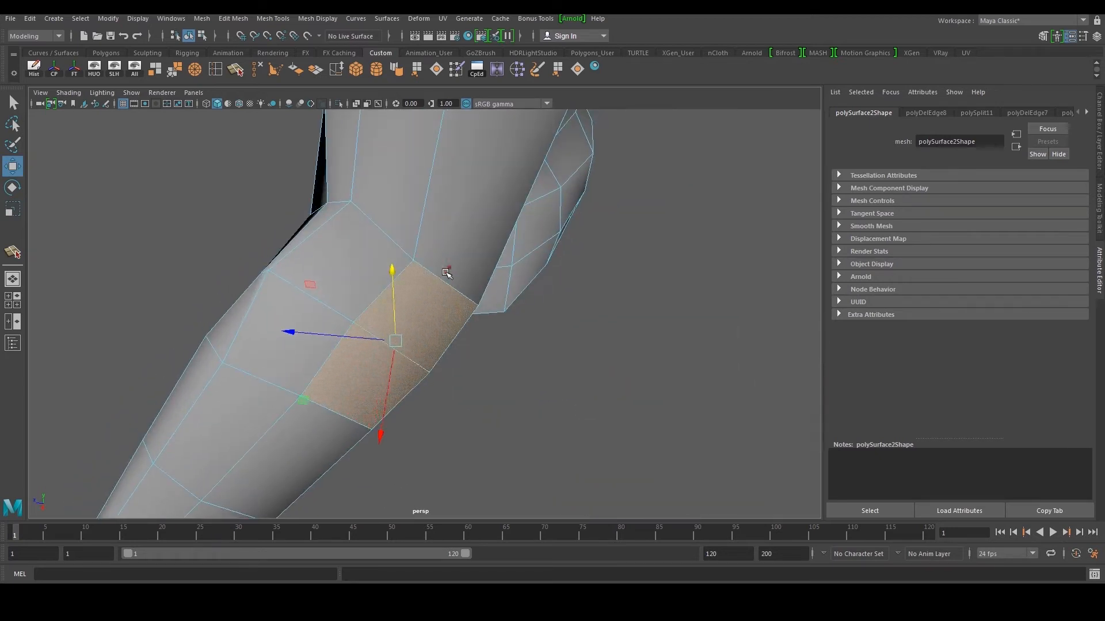
drag(329, 332, 409, 324)
- Extrude the faces on the back of the elbow and shrink them into a smaller inner patch
shift+right_drag(407, 324, 420, 354)
alt+drag(420, 354, 326, 335)
click(310, 326)
alt+drag(326, 334, 377, 299)
key(r)
- Reposition the outer vertices surrounding the extruded elbow patch to give the ring a rounder outline
right_drag(391, 362, 345, 322)
alt+drag(341, 305, 305, 377)
click(339, 342)
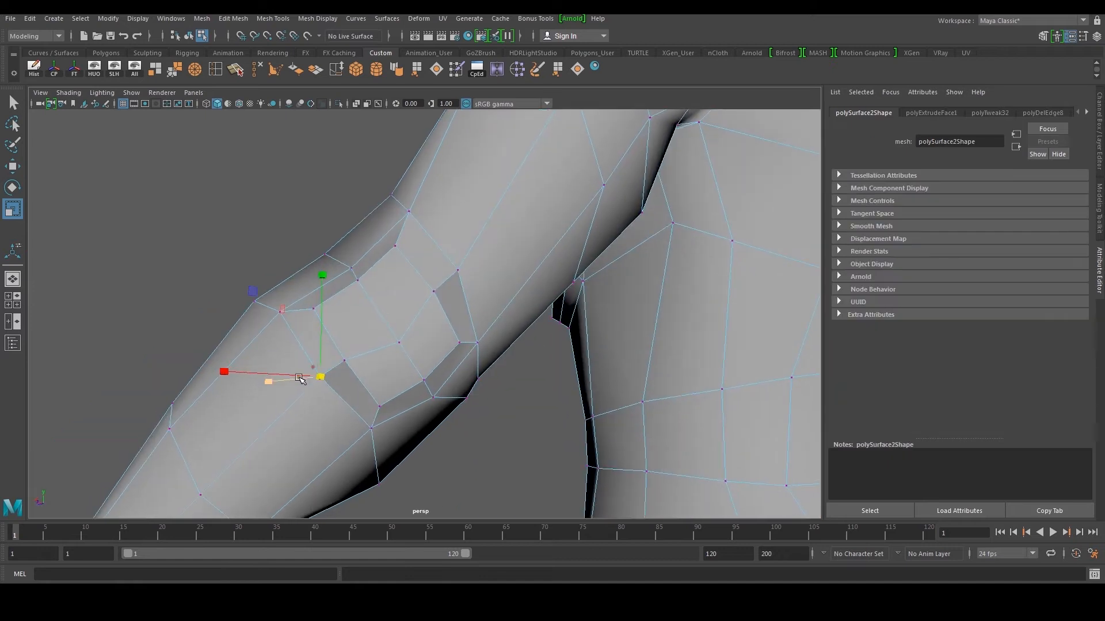
key(w)
drag(323, 282, 253, 392)
click(280, 311)
drag(247, 310, 265, 311)
click(352, 266)
drag(350, 245, 297, 257)
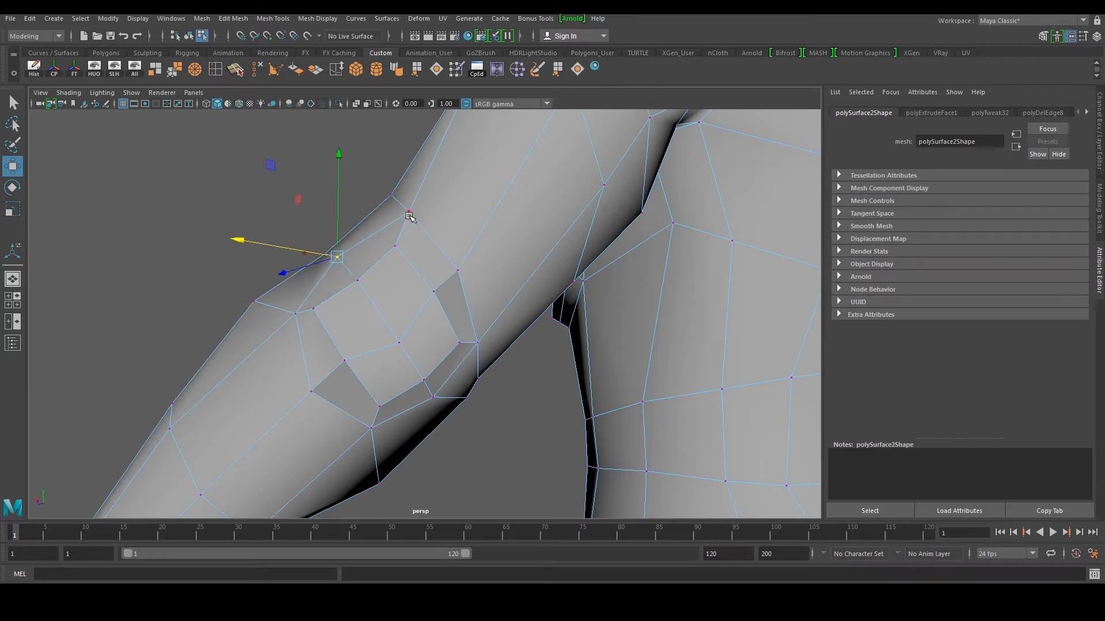
click(411, 186)
click(408, 209)
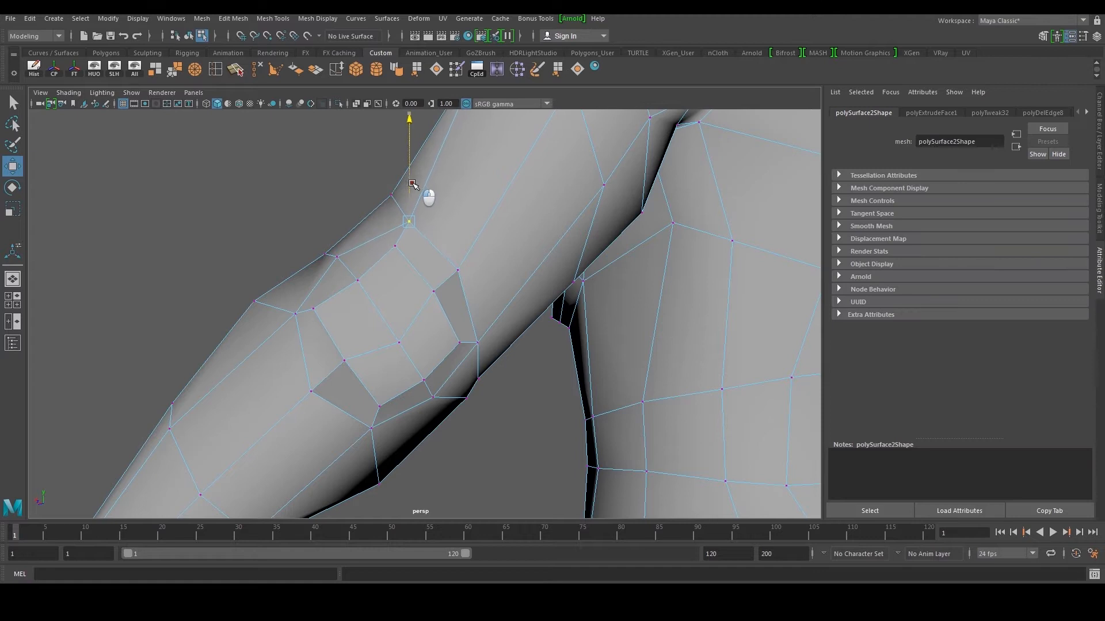
- Move the corner vertices of the inner elbow patch to even out its spacing from the surrounding ring
alt+drag(424, 198, 424, 270)
click(418, 296)
click(385, 246)
drag(390, 221, 401, 245)
click(315, 313)
drag(315, 314, 289, 314)
click(376, 407)
drag(382, 299, 382, 288)
- Adjust the vertices along the side of the elbow ring to refine its profile
alt+drag(453, 343, 458, 365)
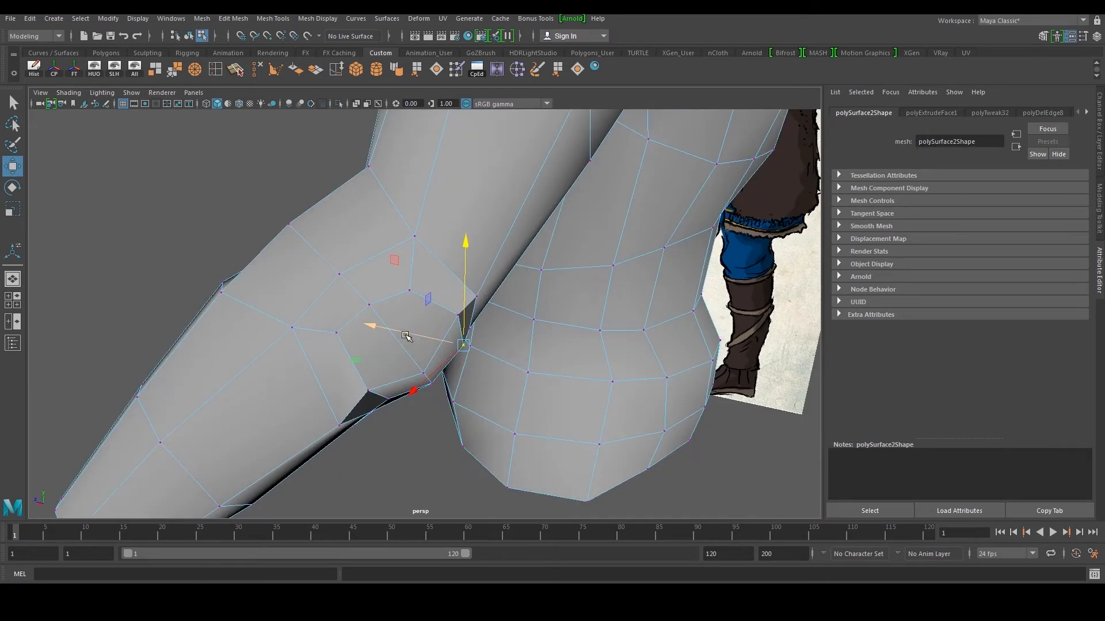
alt+drag(400, 331, 491, 357)
drag(347, 309, 376, 230)
drag(464, 211, 489, 198)
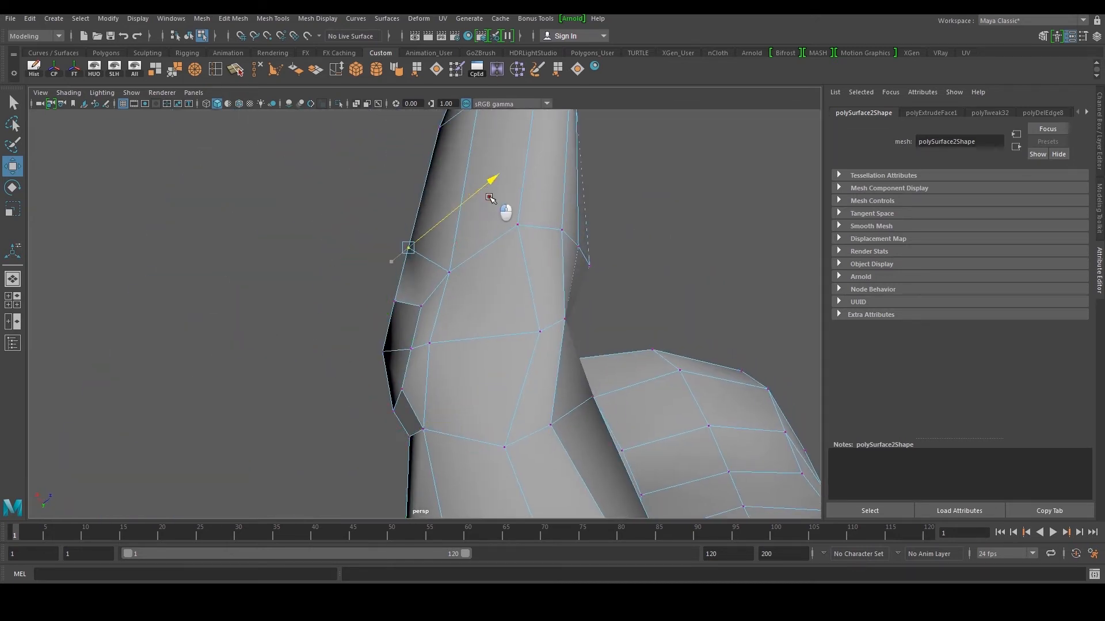
- Soften the edges of the torso mesh and display it in smoothed preview
mouse_move(347, 183)
mouse_down()
mouse_move(362, 197)
mouse_move(505, 214)
mouse_move(619, 165)
mouse_move(542, 252)
mouse_move(468, 296)
mouse_move(493, 235)
mouse_move(393, 224)
mouse_move(518, 140)
mouse_move(723, 257)
mouse_move(535, 308)
mouse_up()
click(619, 165)
click(451, 237)
click(399, 68)
click(384, 199)
scroll(535, 309, up, 4)
click(456, 311)
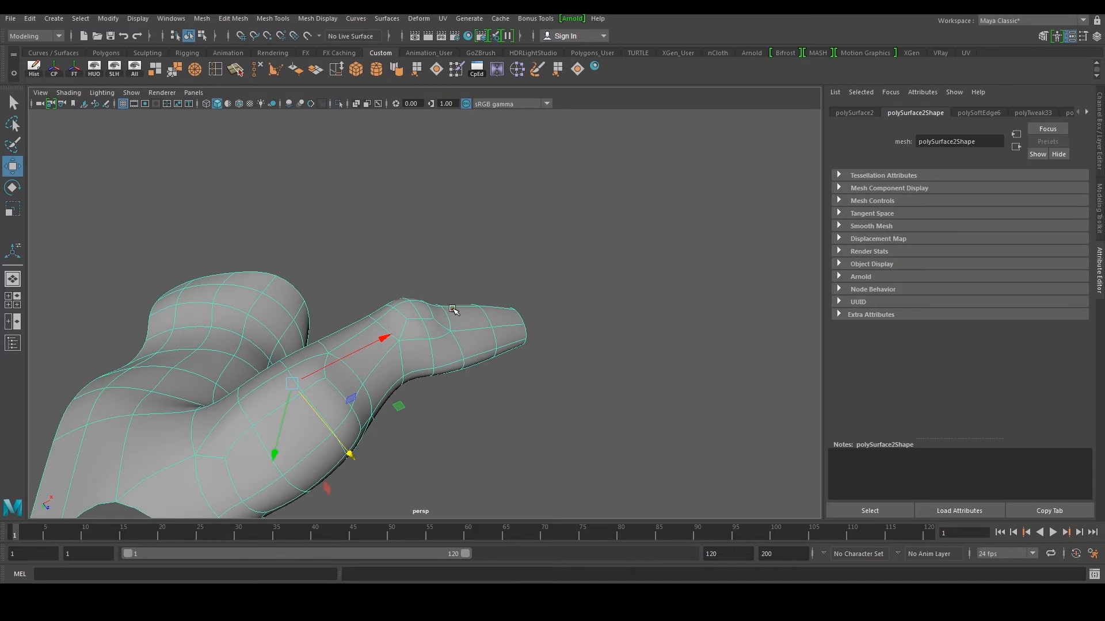
- Select the inner patch of faces at the back of the elbow and move it slightly upward
scroll(457, 311, up, 3)
click(506, 251)
alt+drag(506, 252, 409, 274)
click(417, 303)
scroll(436, 299, up, 3)
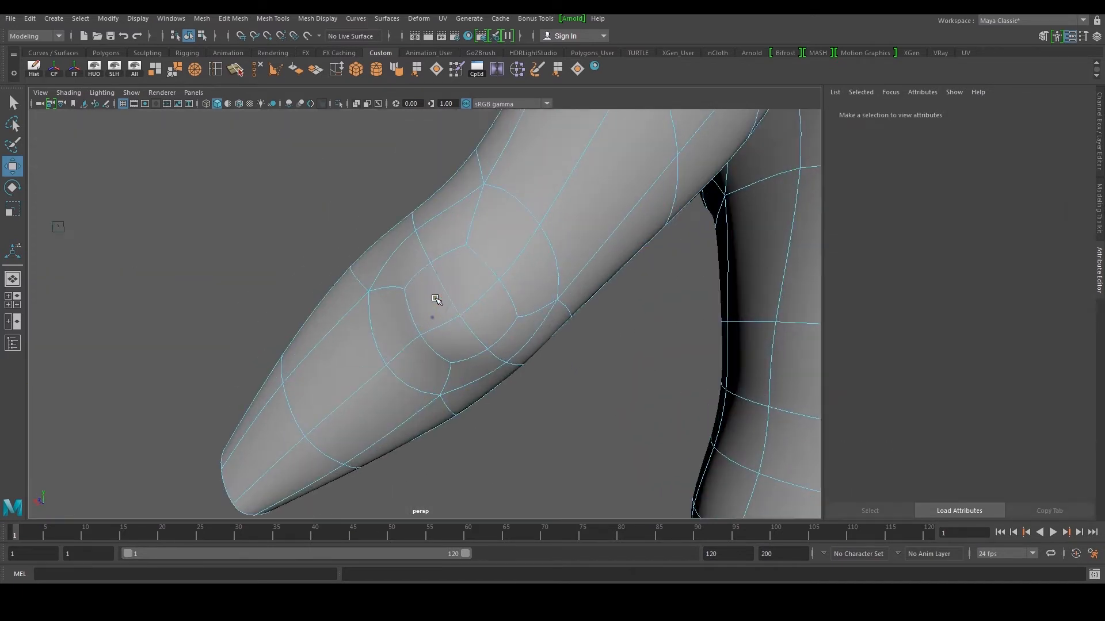
click(452, 281)
shift+click(479, 329)
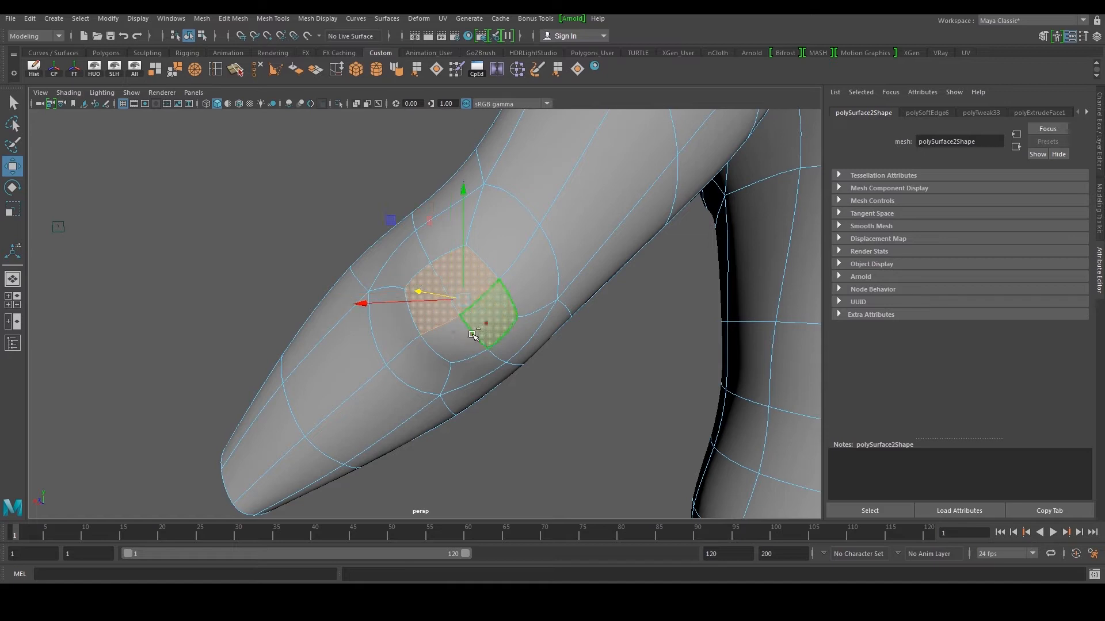
drag(460, 191, 458, 184)
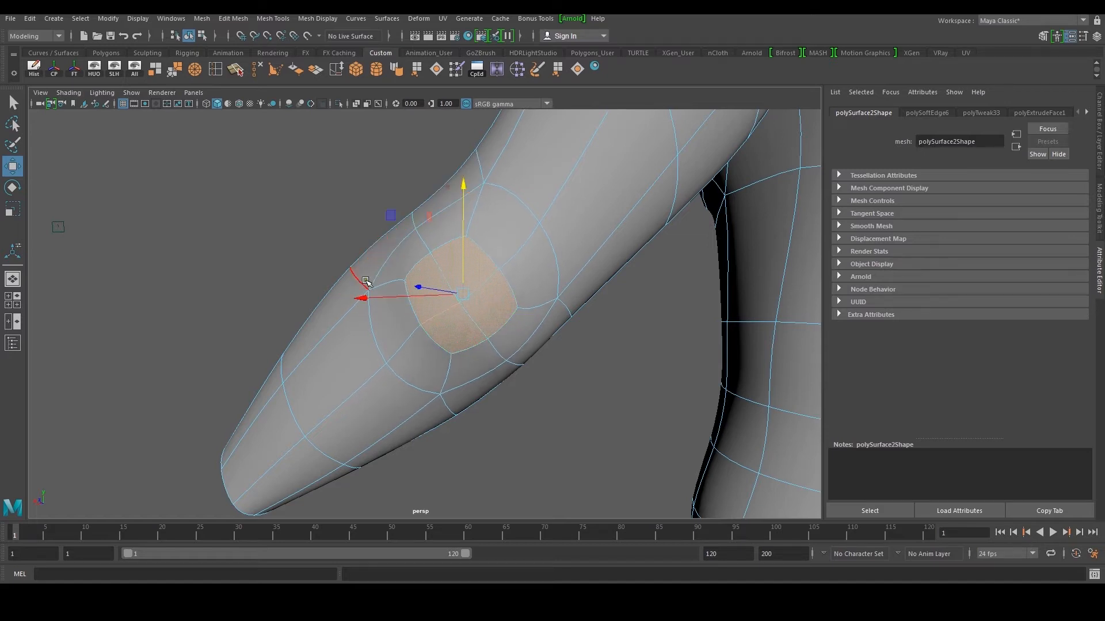
- Examine the smoothed arm, shoulder and torso from the back and the front
alt+drag(365, 323, 373, 293)
scroll(373, 293, down, 3)
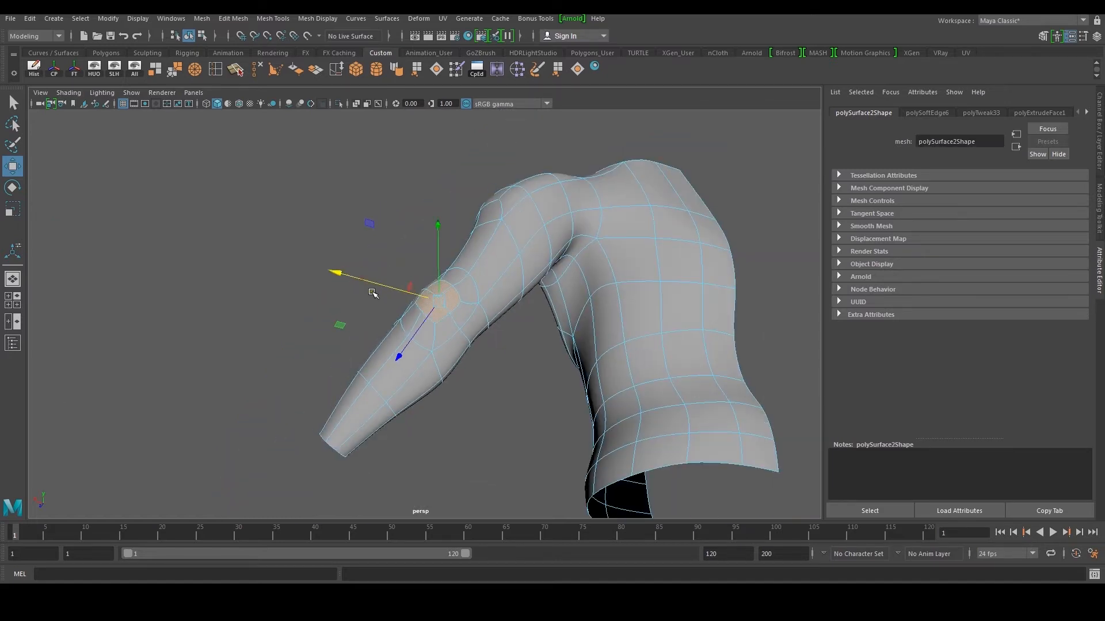
right_drag(534, 201, 576, 176)
alt+drag(535, 230, 452, 251)
click(593, 346)
alt+drag(593, 345, 454, 339)
click(479, 342)
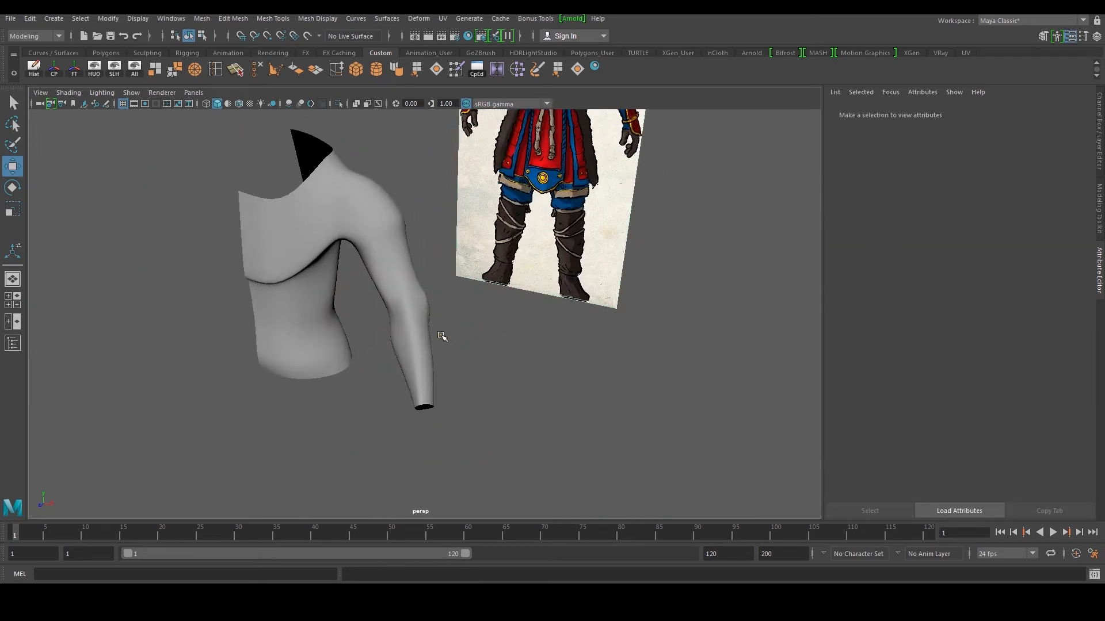
mouse_move(441, 344)
alt+mouse_down()
mouse_move(412, 333)
mouse_move(425, 337)
alt+mouse_up()
scroll(430, 345, up, 3)
click(429, 345)
scroll(408, 345, up, 2)
- Pull the front of the forearm below the elbow forward and adjust the front face near the wrist outward and in depth
click(412, 297)
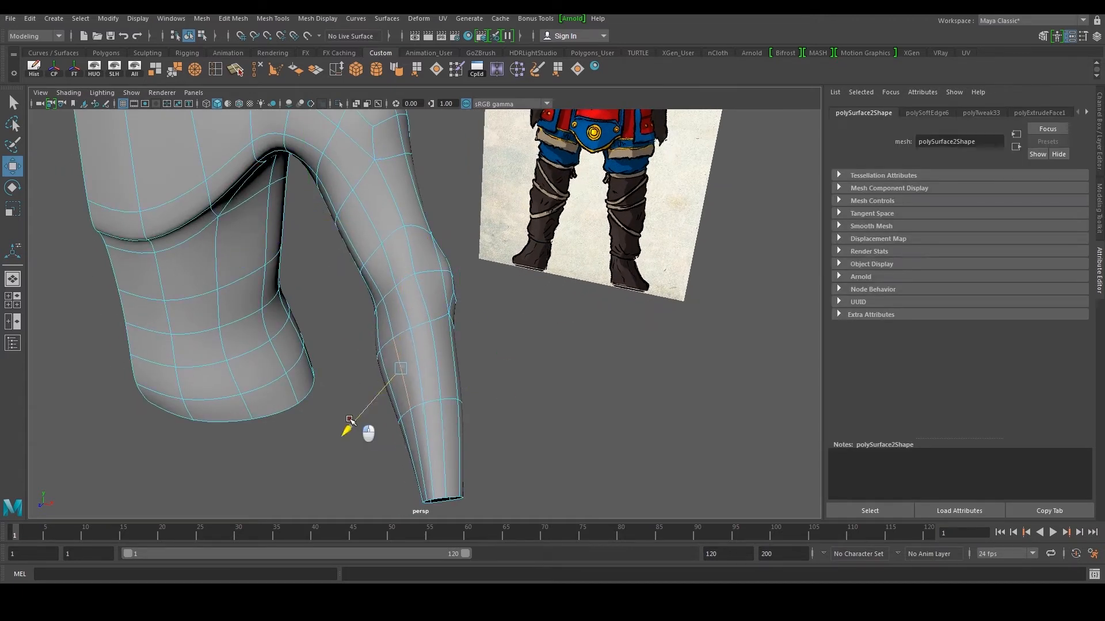
drag(351, 419, 341, 424)
alt+drag(403, 446, 435, 374)
click(444, 402)
drag(521, 427, 532, 421)
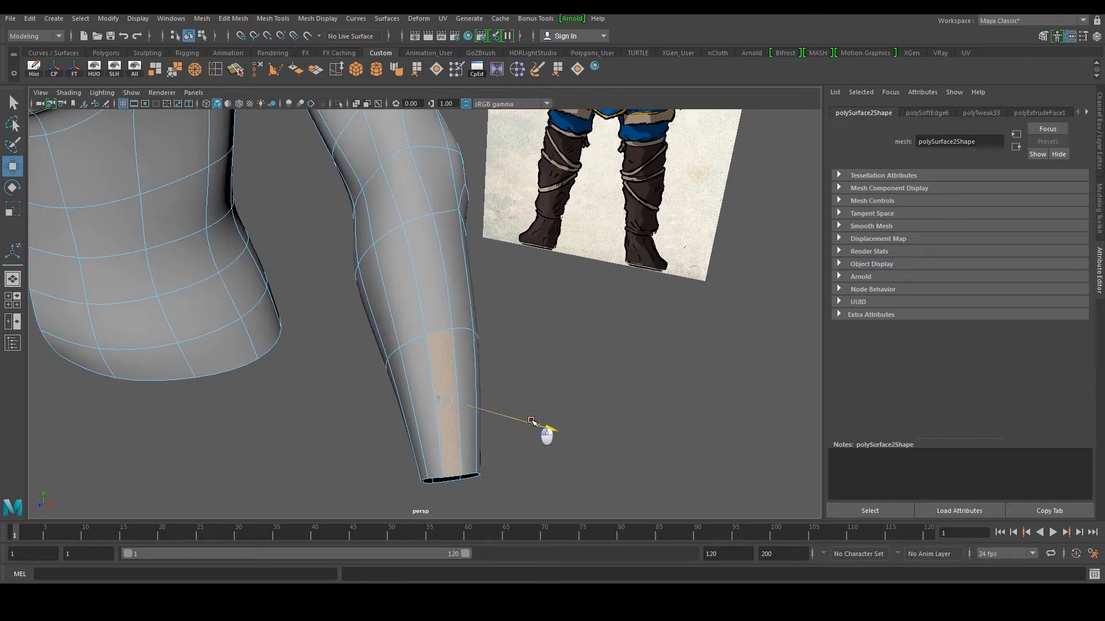
drag(398, 464, 403, 457)
- Examine the reshaped forearm and upper arm in smoothed preview while orbiting around the torso
alt+drag(446, 440, 367, 247)
right_drag(367, 246, 403, 230)
scroll(406, 270, down, 5)
click(524, 392)
alt+drag(418, 376, 545, 385)
alt+drag(439, 329, 434, 288)
click(432, 286)
alt+middle_drag(430, 284, 461, 353)
scroll(461, 353, up, 4)
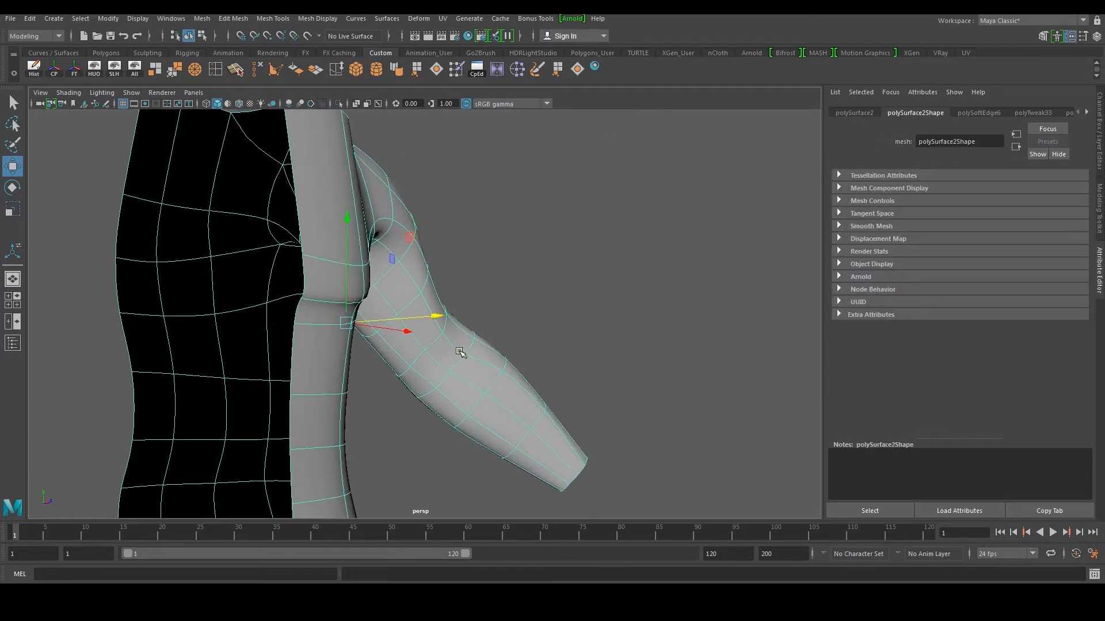
alt+drag(460, 353, 431, 350)
scroll(431, 351, up, 3)
- Adjust the height of the face on the underside of the upper arm
right_drag(421, 317, 433, 331)
click(426, 310)
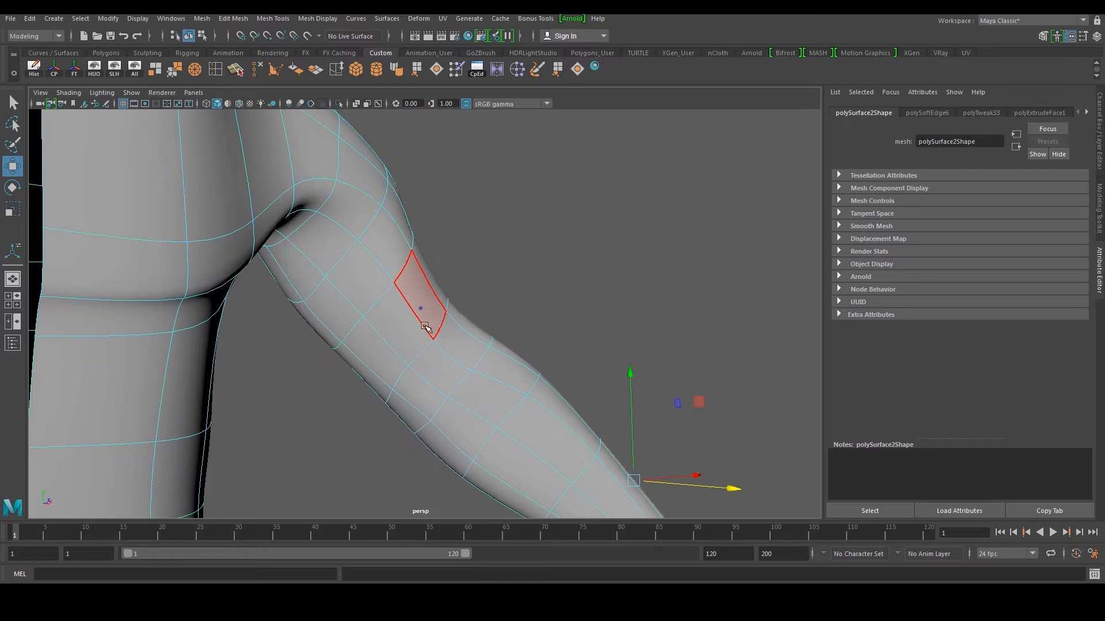
alt+drag(427, 310, 395, 363)
click(381, 372)
drag(370, 249, 370, 249)
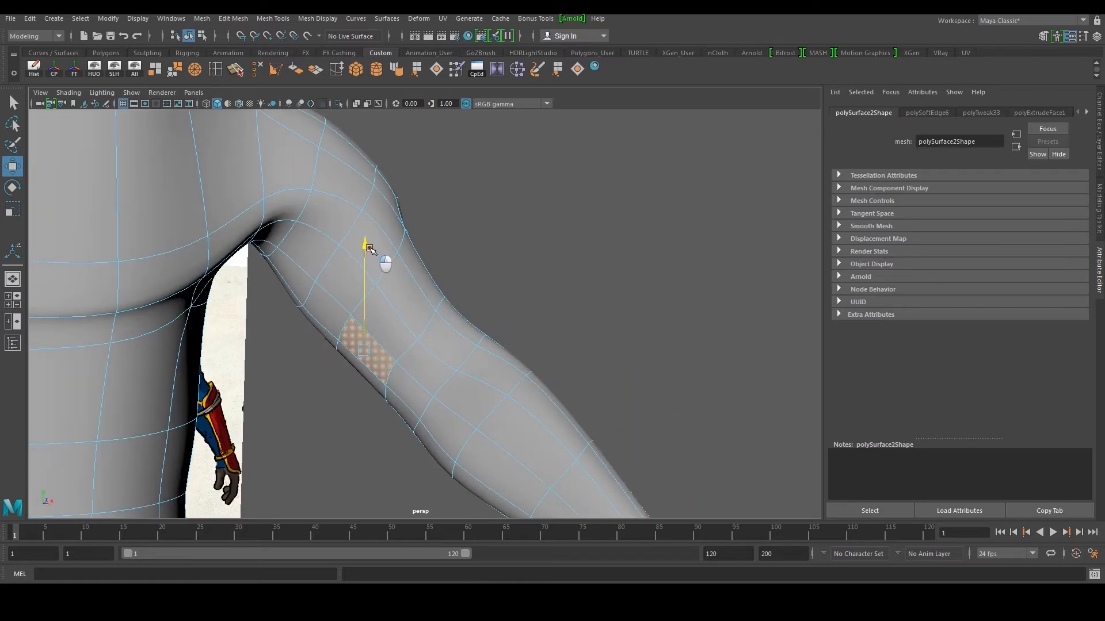
- Scale the selected component near the inner elbow to refine the arm's thickness
click(419, 392)
key(r)
drag(433, 363, 392, 389)
middle_drag(347, 432, 332, 434)
drag(342, 425, 342, 425)
click(506, 397)
scroll(460, 345, up, 2)
- Reposition the edge on the front of the upper arm above the elbow in height, depth and width, turning off the smoothed preview
click(372, 290)
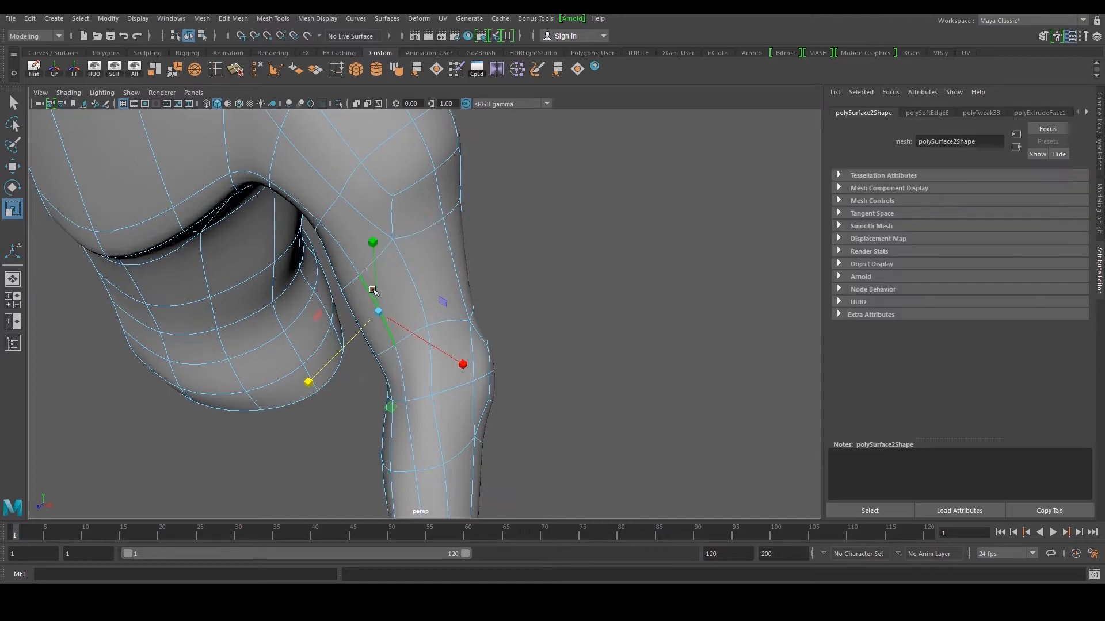
key(w)
middle_drag(372, 289, 372, 229)
drag(373, 226, 373, 226)
drag(316, 368, 320, 363)
key(1)
drag(375, 229, 376, 224)
drag(324, 353, 328, 348)
drag(474, 347, 476, 349)
alt+drag(409, 360, 396, 302)
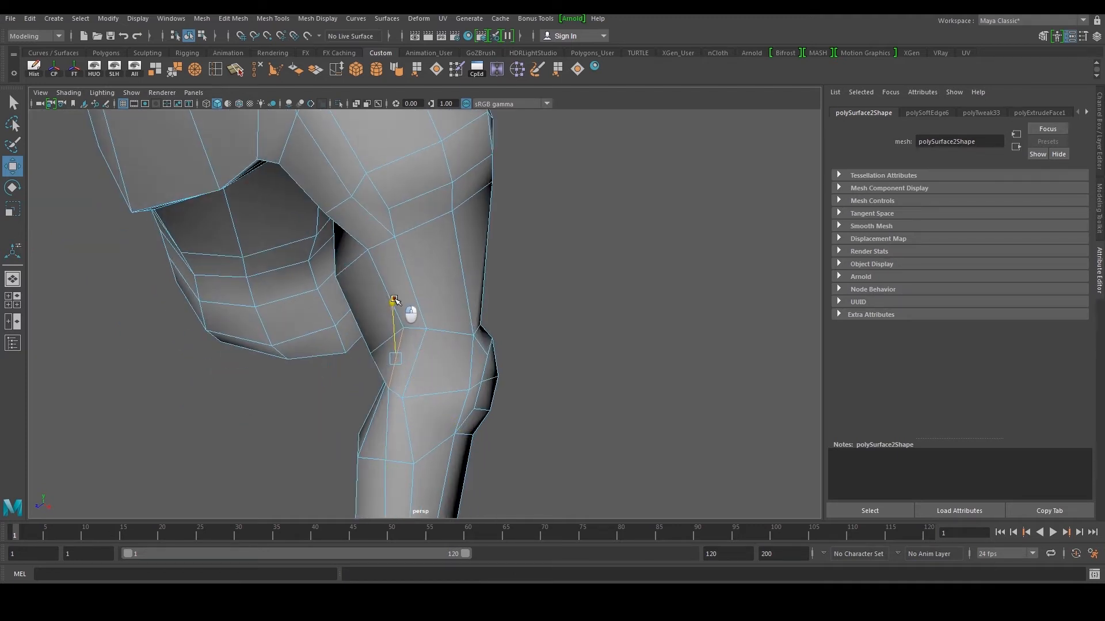
- Undo the last edge adjustment and move the vertex at the inner front of the elbow in depth
click(324, 398)
key(ctrl+z)
drag(344, 397, 338, 424)
key(F9)
click(388, 392)
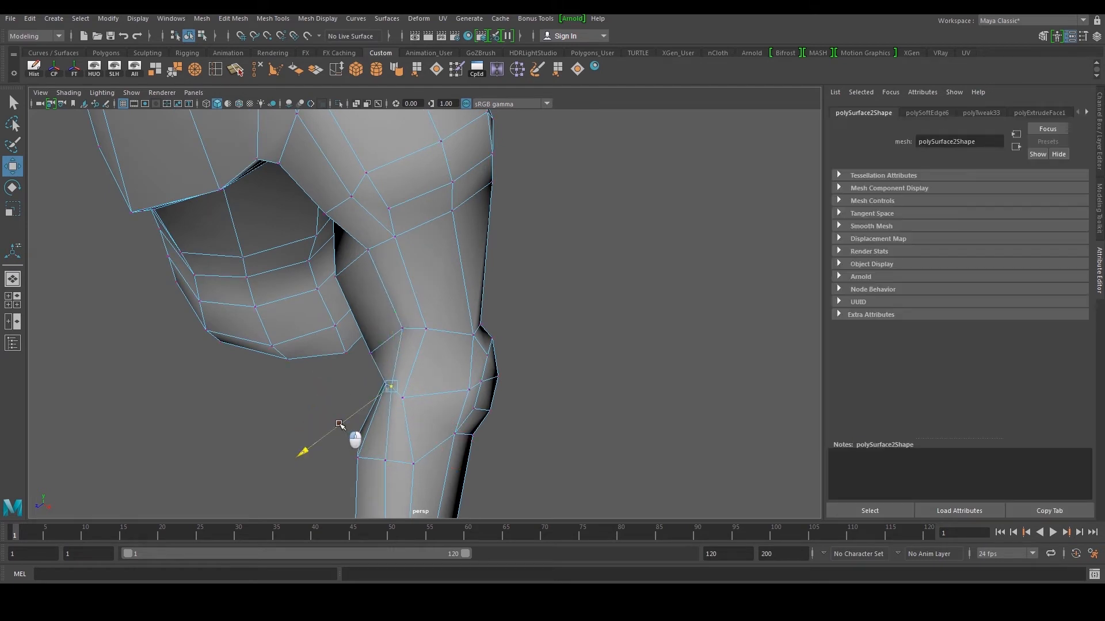
- Move the two neighbouring vertices at the inner front of the elbow to smooth its contour
drag(427, 434, 433, 432)
click(580, 388)
click(403, 397)
drag(434, 424, 438, 433)
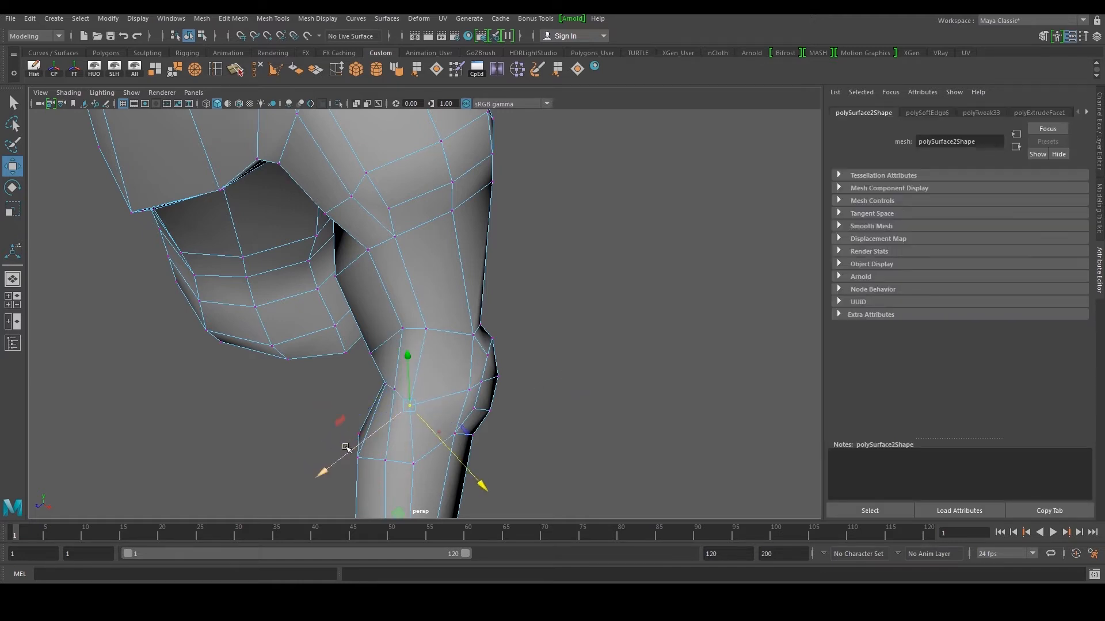
click(572, 319)
- Examine the torso and arm with the smoothed preview from several angles in object mode
right_drag(441, 303, 465, 271)
alt+drag(431, 342, 315, 344)
key(3)
click(550, 279)
scroll(525, 308, down, 5)
scroll(464, 305, down, 5)
click(415, 325)
alt+drag(415, 324, 394, 347)
click(517, 322)
alt+drag(517, 323, 447, 243)
scroll(448, 243, down, 5)
right_drag(396, 270, 448, 239)
alt+drag(495, 236, 464, 221)
click(477, 227)
click(543, 266)
alt+drag(516, 308, 401, 292)
scroll(406, 286, up, 2)
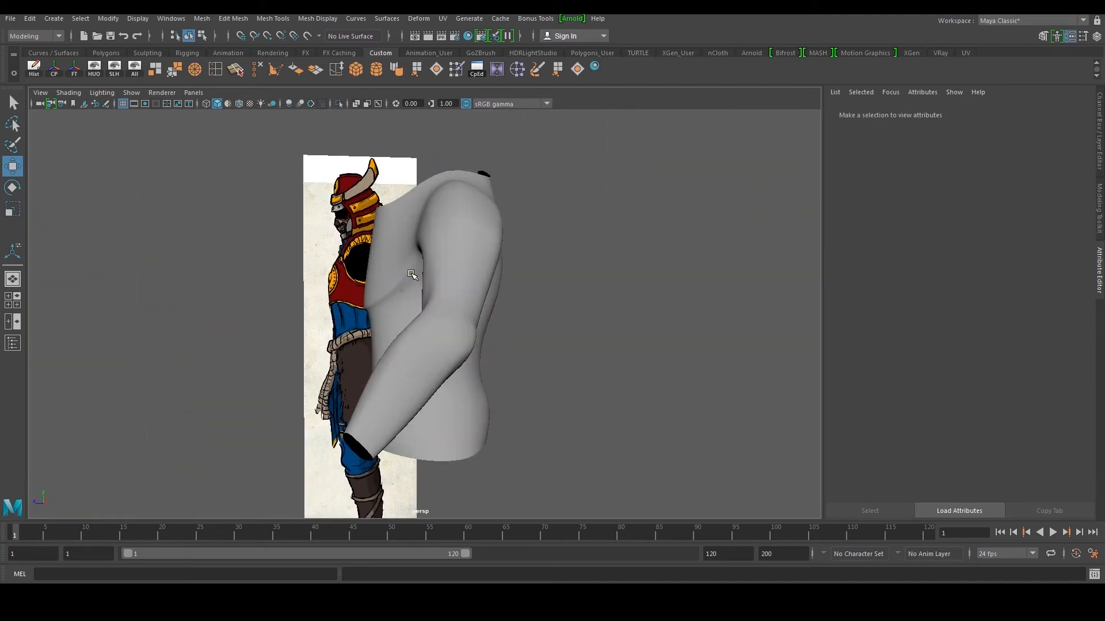
- Reposition the front vertices at the chest's lower edge against the side reference, with the smoothed preview turned off
click(412, 275)
key(space)
key(space)
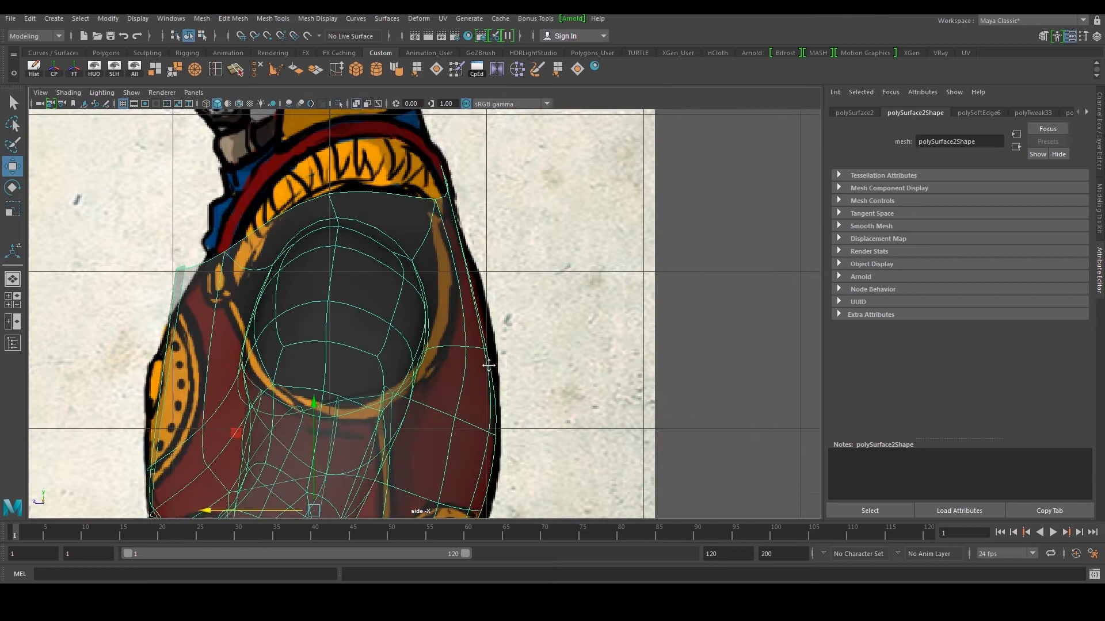
alt+middle_drag(488, 365, 622, 353)
scroll(621, 353, up, 2)
alt+middle_drag(333, 411, 447, 288)
alt+middle_drag(441, 331, 453, 201)
alt+middle_drag(594, 168, 510, 358)
key(1)
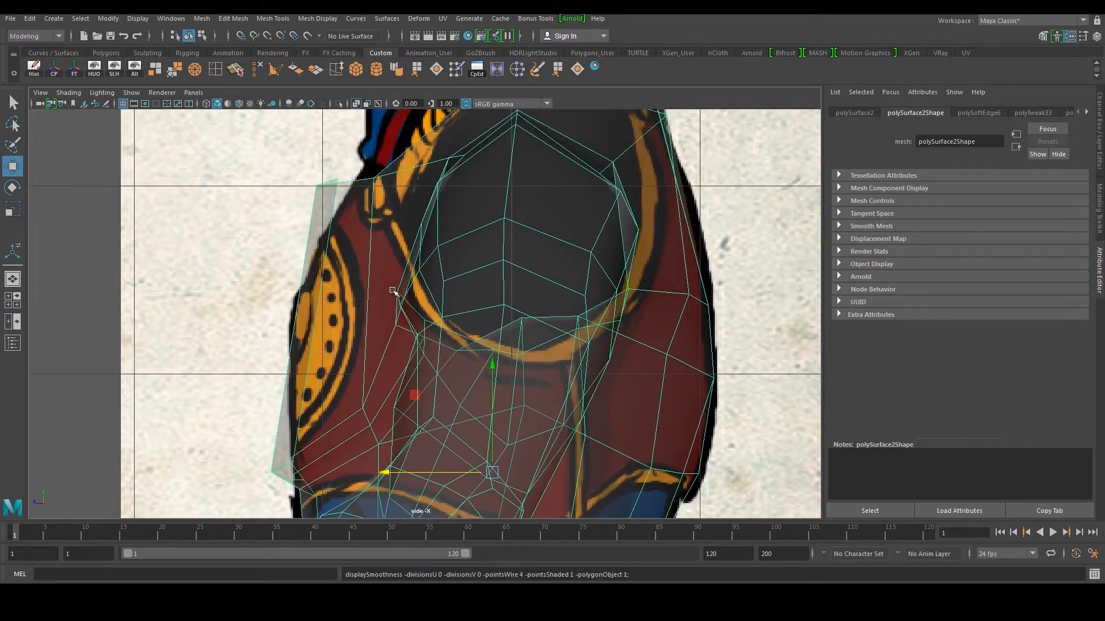
alt+middle_drag(345, 331, 409, 228)
right_drag(396, 305, 336, 313)
alt+middle_drag(335, 313, 400, 247)
scroll(409, 262, up, 4)
scroll(412, 267, up, 2)
mouse_move(397, 310)
mouse_down()
mouse_move(398, 323)
mouse_move(365, 320)
mouse_move(368, 311)
mouse_move(356, 320)
mouse_move(392, 299)
mouse_up()
drag(391, 333, 414, 323)
alt+middle_drag(445, 246, 416, 447)
- Insert a horizontal edge loop across the upper chest between the neckline and the chest's lower edge
key(space)
key(space)
alt+drag(538, 241, 615, 260)
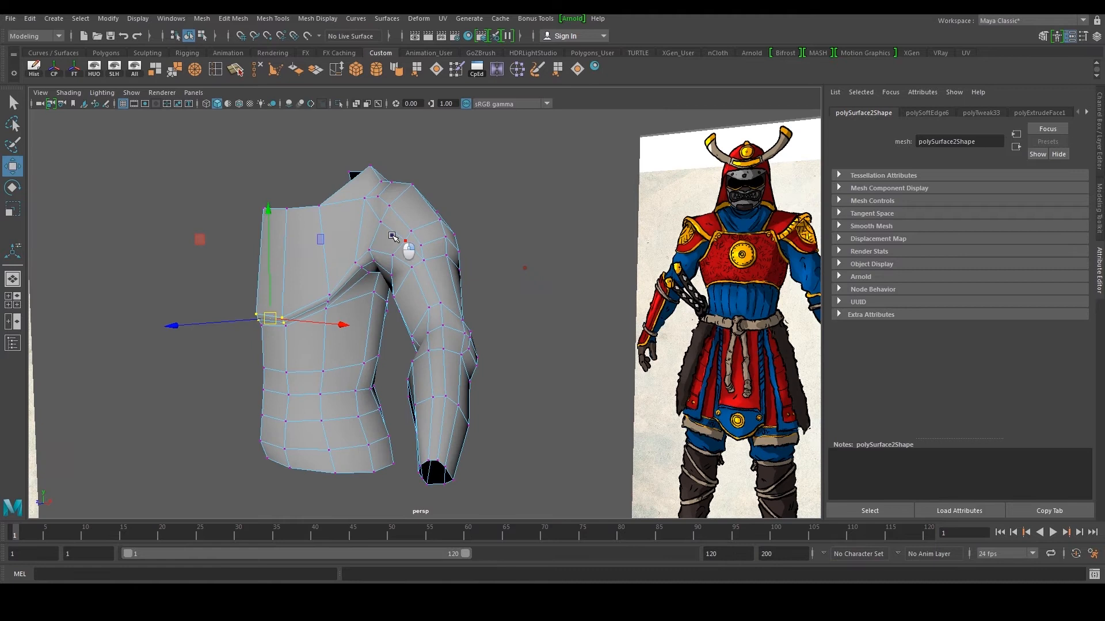
right_drag(394, 237, 408, 225)
alt+middle_drag(407, 226, 431, 261)
scroll(432, 261, up, 2)
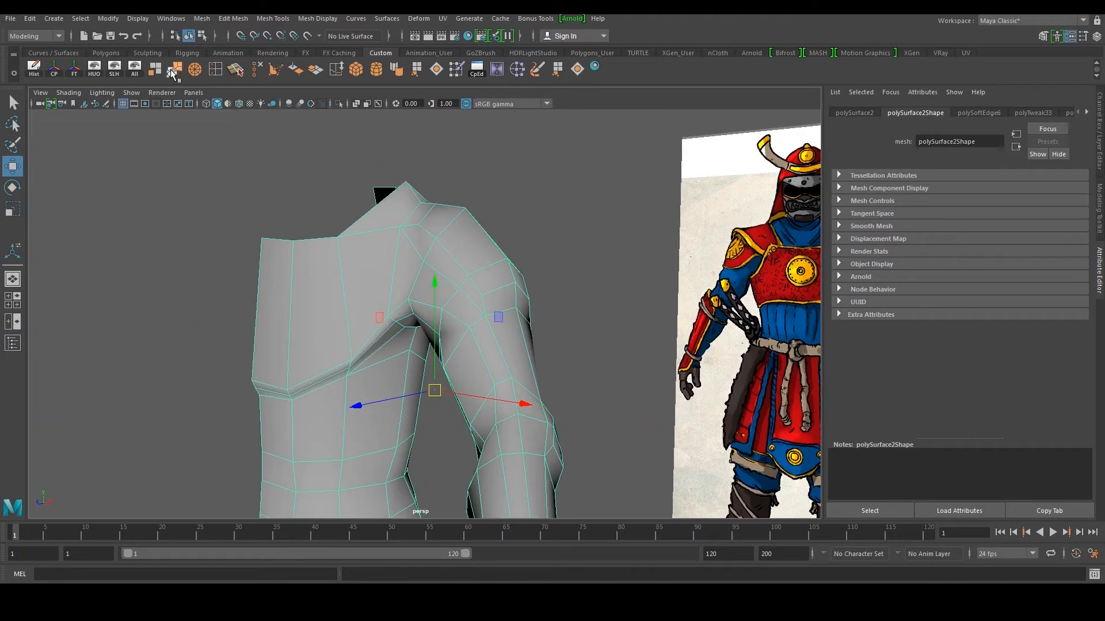
click(222, 70)
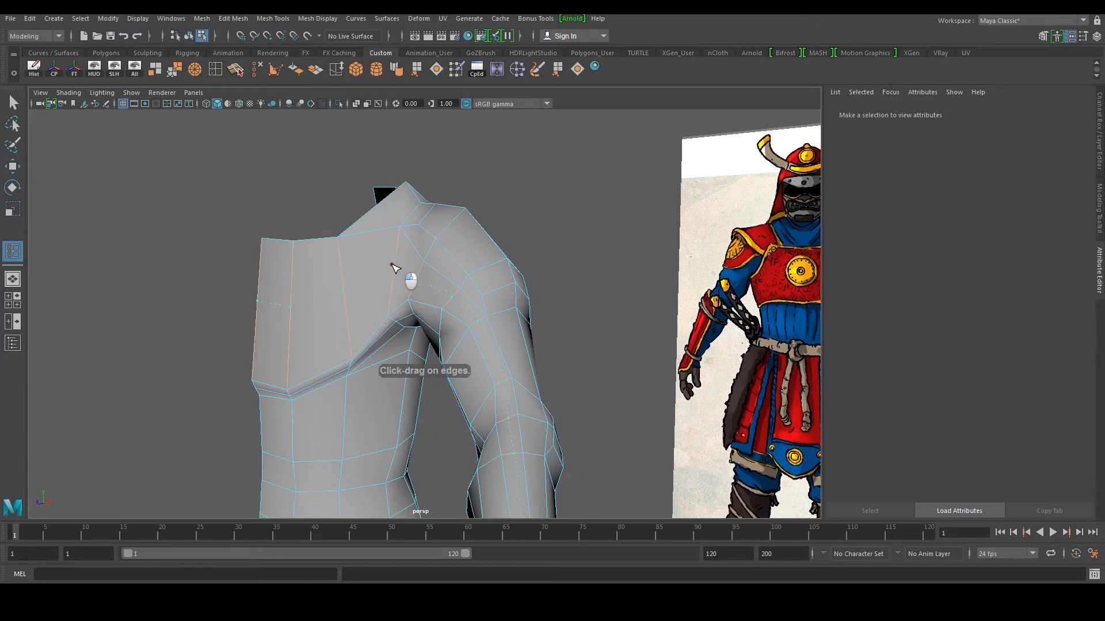
- Move the front vertices of the upper chest and neckline to follow the chest profile in the side reference
key(space)
key(space)
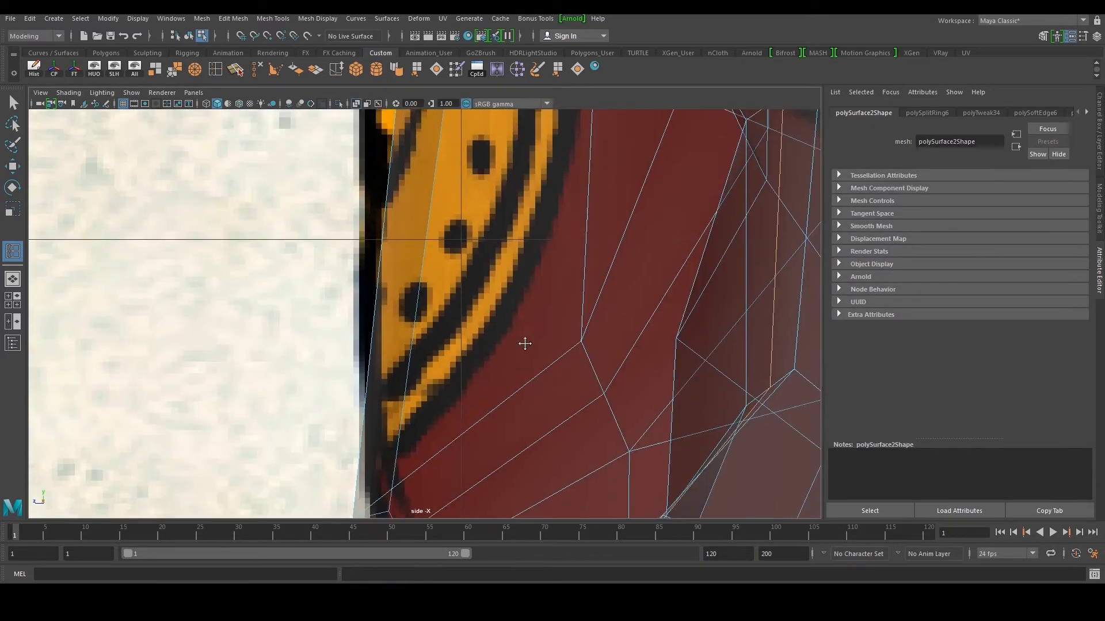
key(w)
right_drag(460, 234, 431, 238)
alt+middle_drag(431, 238, 410, 315)
drag(323, 339, 366, 289)
scroll(366, 290, down, 10)
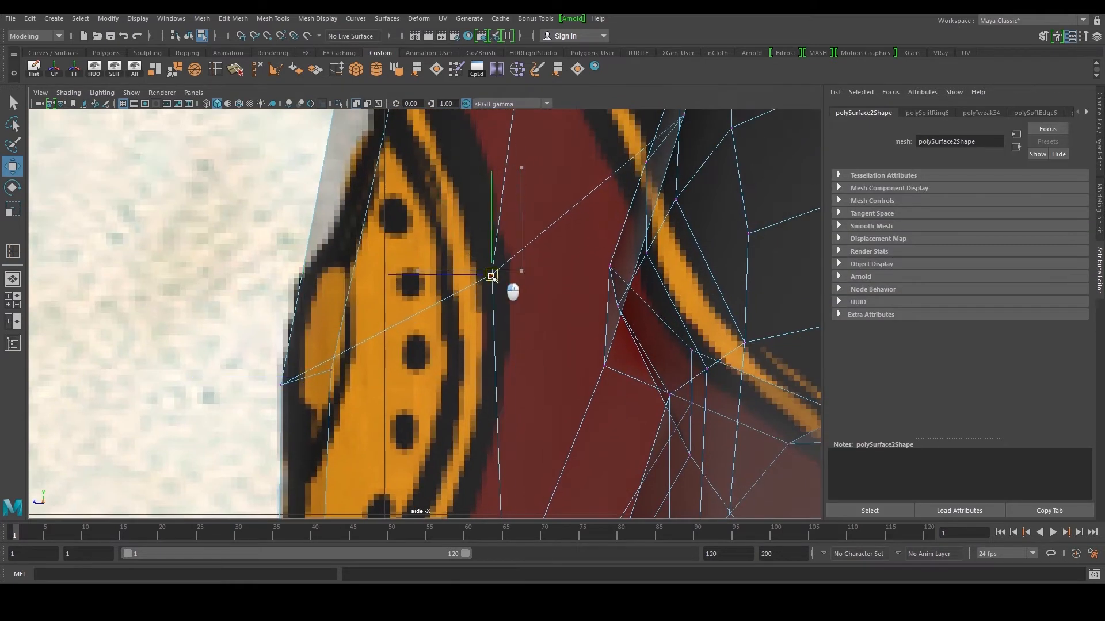
scroll(489, 282, up, 4)
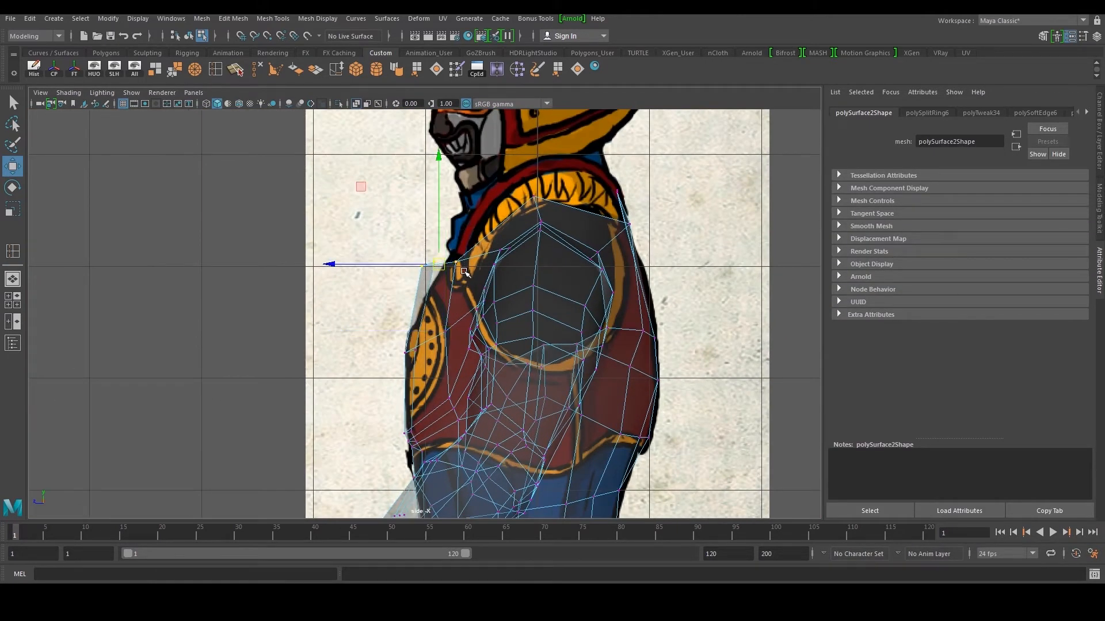
scroll(446, 244, up, 3)
drag(446, 244, 473, 239)
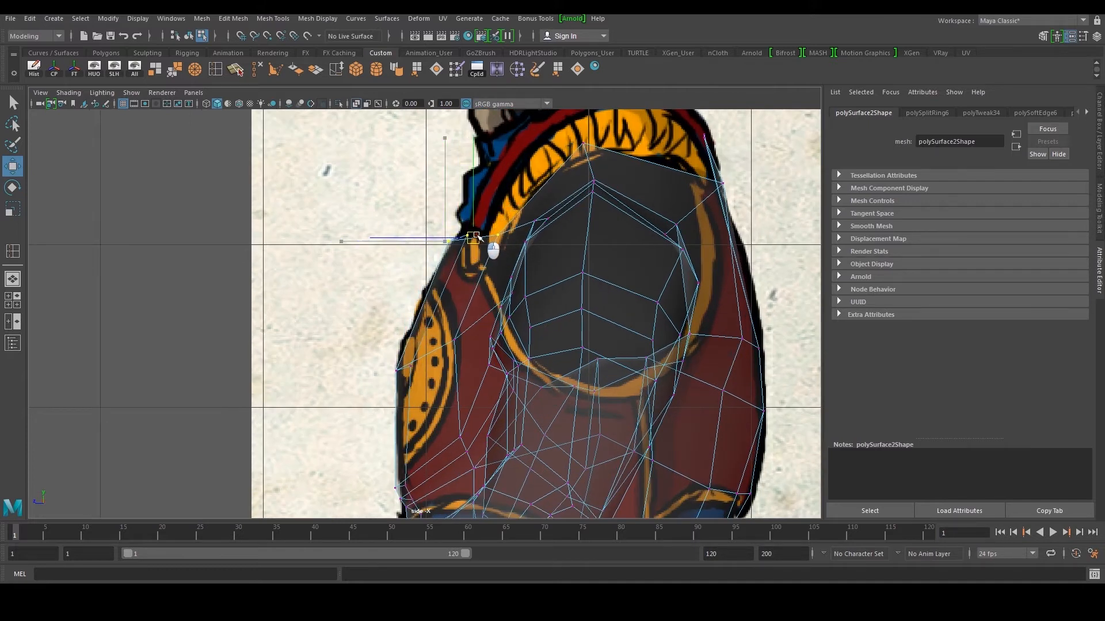
- Examine the reshaped chest and arm in perspective in object mode
key(space)
key(space)
right_drag(471, 257, 512, 233)
click(567, 199)
scroll(526, 259, down, 5)
alt+drag(523, 264, 599, 270)
alt+drag(530, 320, 639, 361)
click(493, 322)
scroll(416, 368, up, 4)
- Extrude the torso's bottom border edges downward in the front view to extend the hips
key(space)
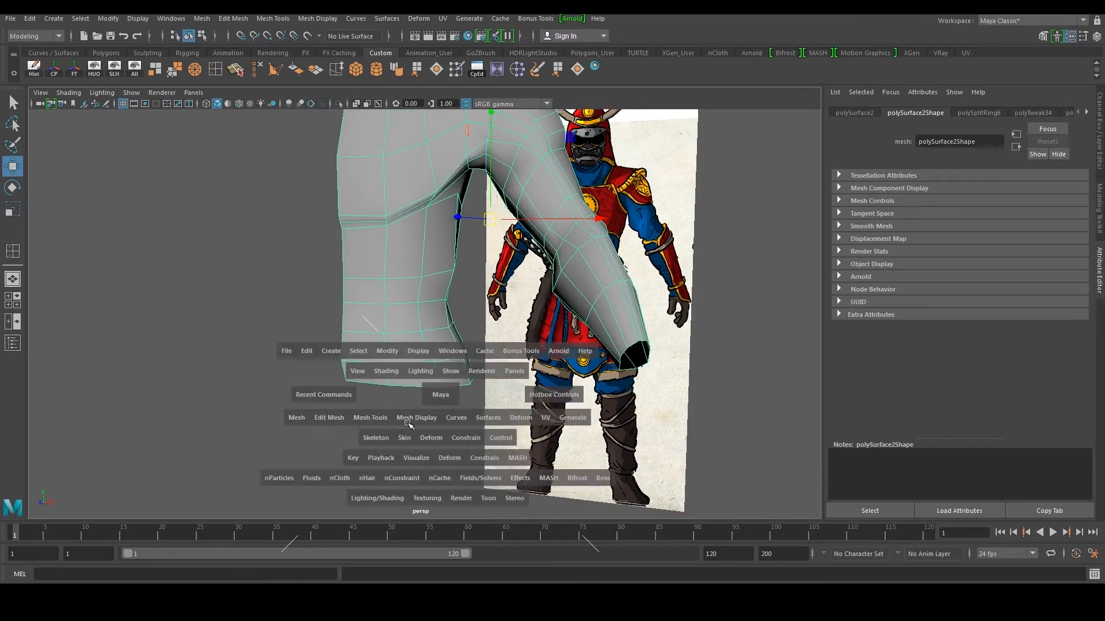
key(space)
right_drag(333, 334, 332, 247)
scroll(356, 324, down, 6)
scroll(364, 340, up, 4)
scroll(338, 344, up, 1)
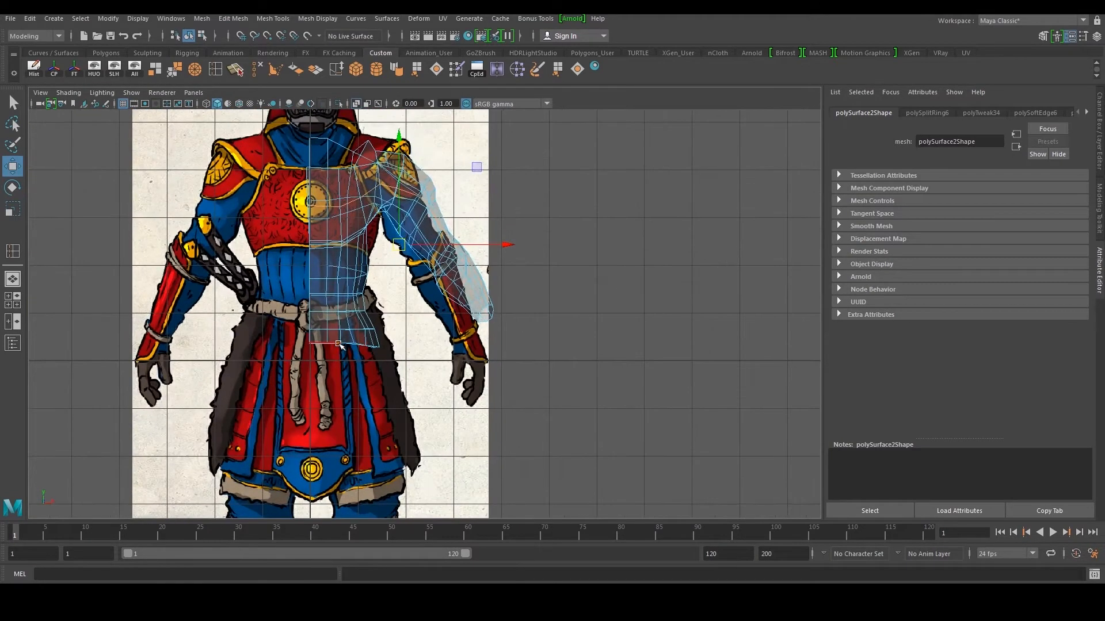
double_click(328, 344)
scroll(306, 379, up, 3)
drag(241, 365, 459, 328)
ctrl+drag(260, 294, 413, 319)
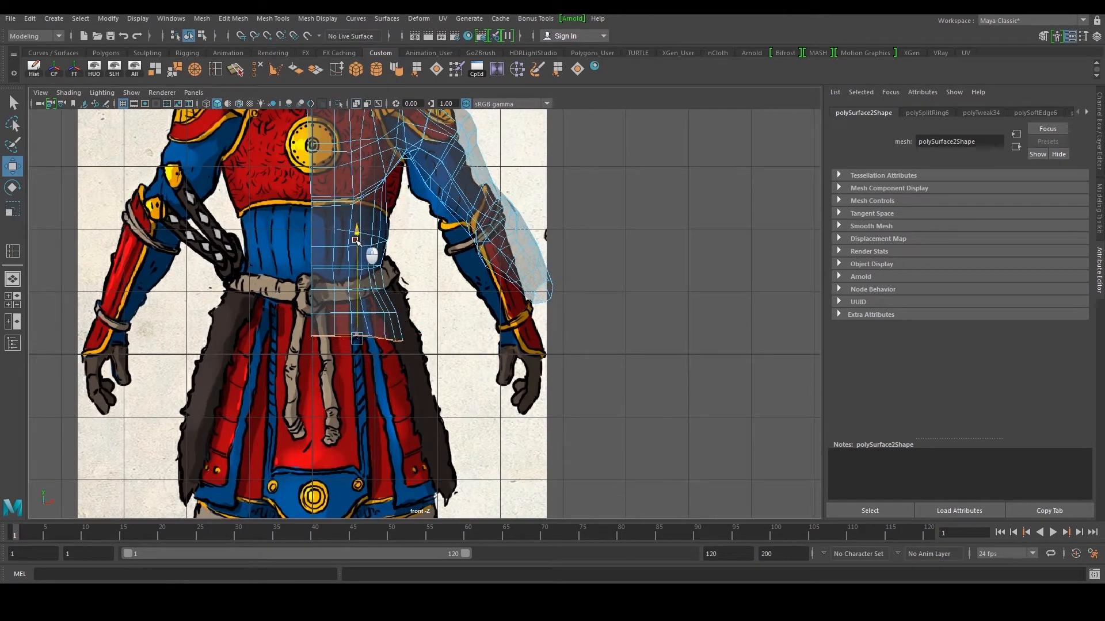
shift+right_drag(351, 403, 339, 435)
drag(360, 254, 375, 298)
- Flatten the new bottom row of hip vertices into a level line by scaling them vertically
alt+middle_drag(375, 299, 375, 247)
scroll(379, 311, up, 1)
right_drag(381, 312, 335, 317)
drag(441, 331, 364, 371)
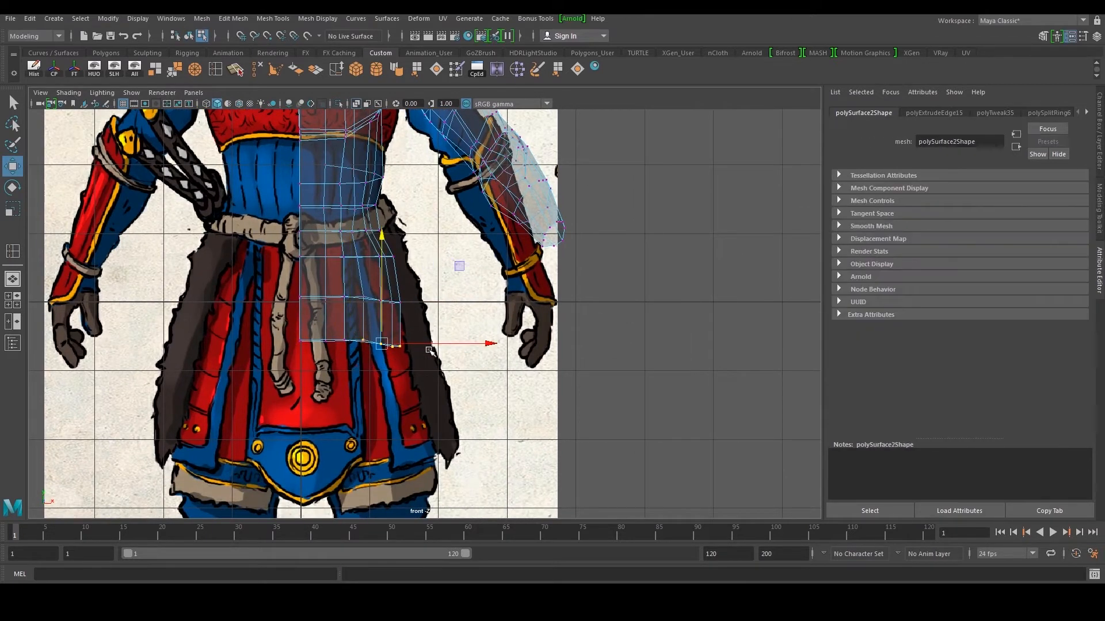
drag(193, 397, 453, 322)
key(r)
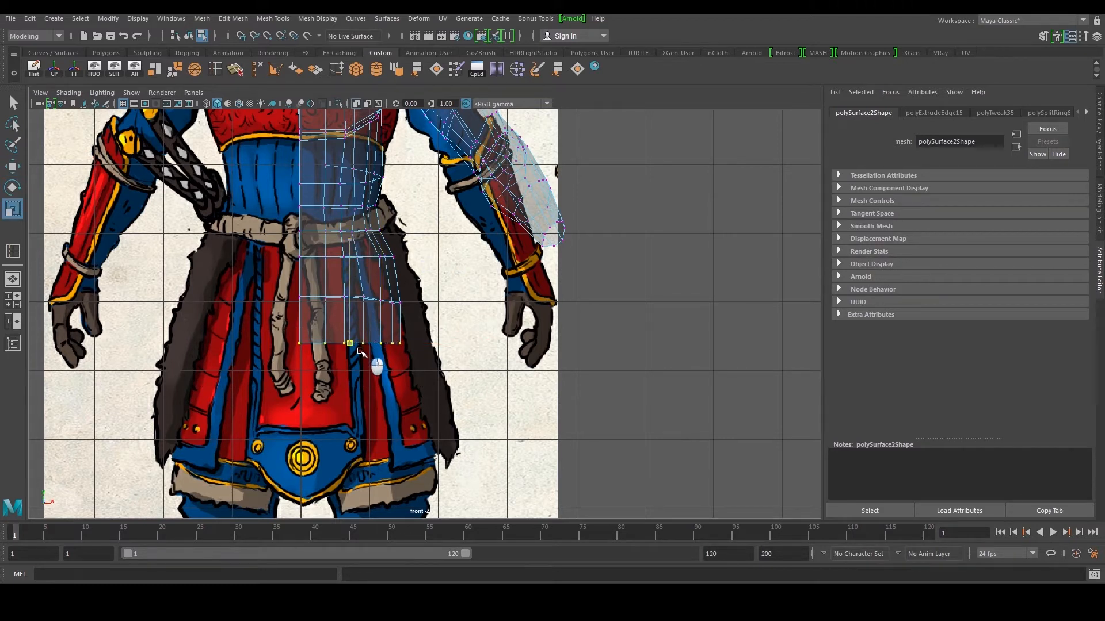
- Move the outer vertices of the hip's bottom row and the row above sideways to widen the hip
scroll(361, 348, up, 1)
drag(440, 334, 351, 374)
key(w)
drag(473, 346, 487, 347)
drag(441, 290, 354, 317)
drag(484, 298, 489, 298)
drag(393, 360, 394, 361)
drag(486, 346, 481, 348)
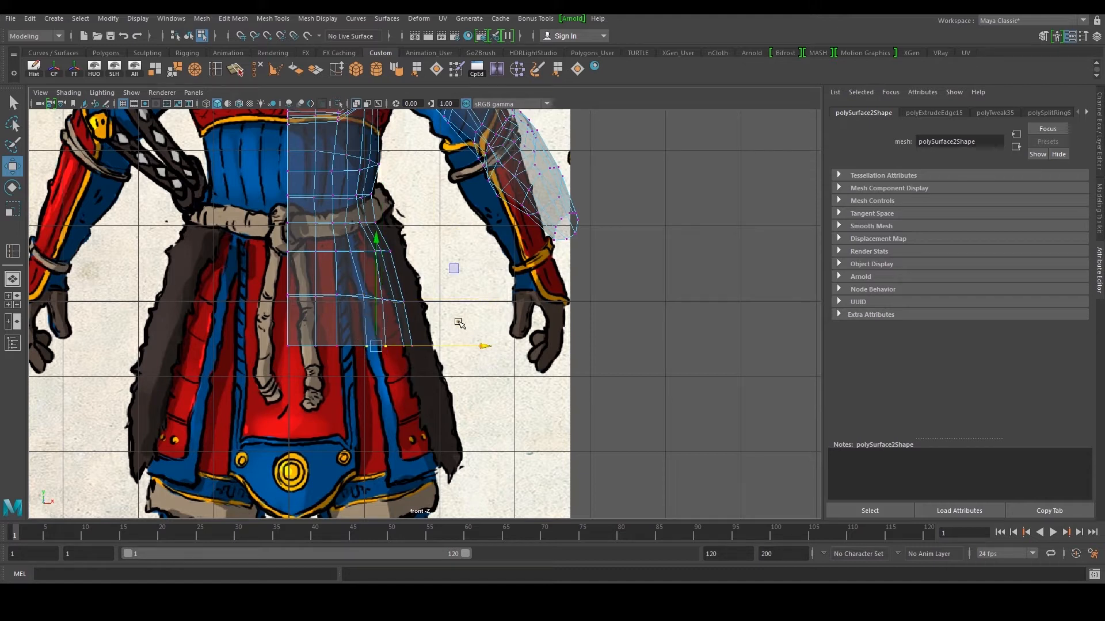
- Check the hip extension against the side reference and view its open bottom from below
key(space)
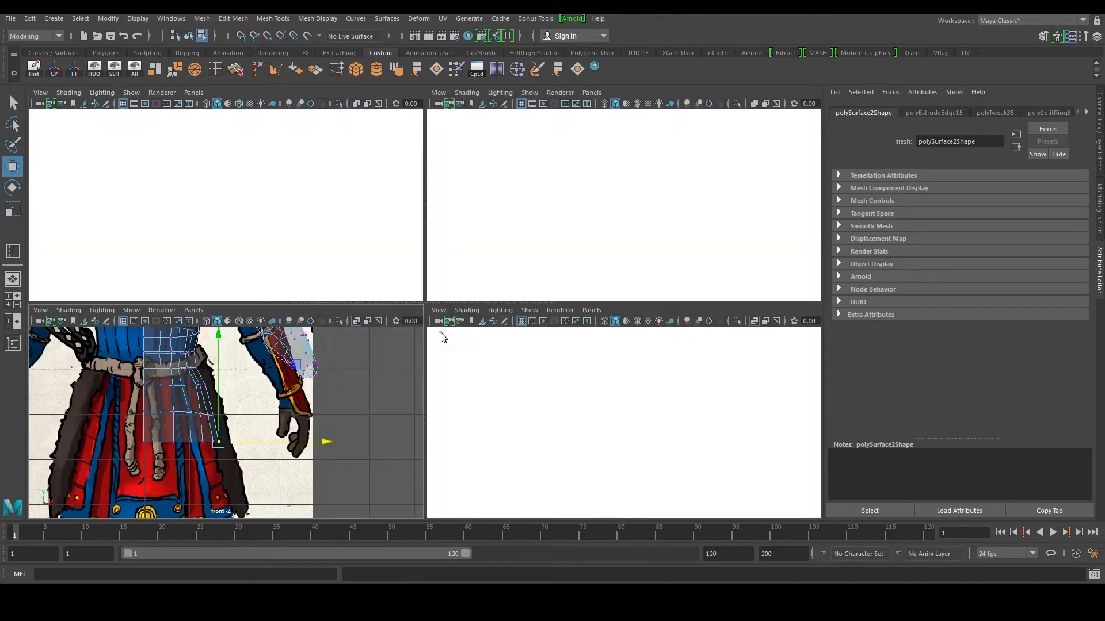
key(space)
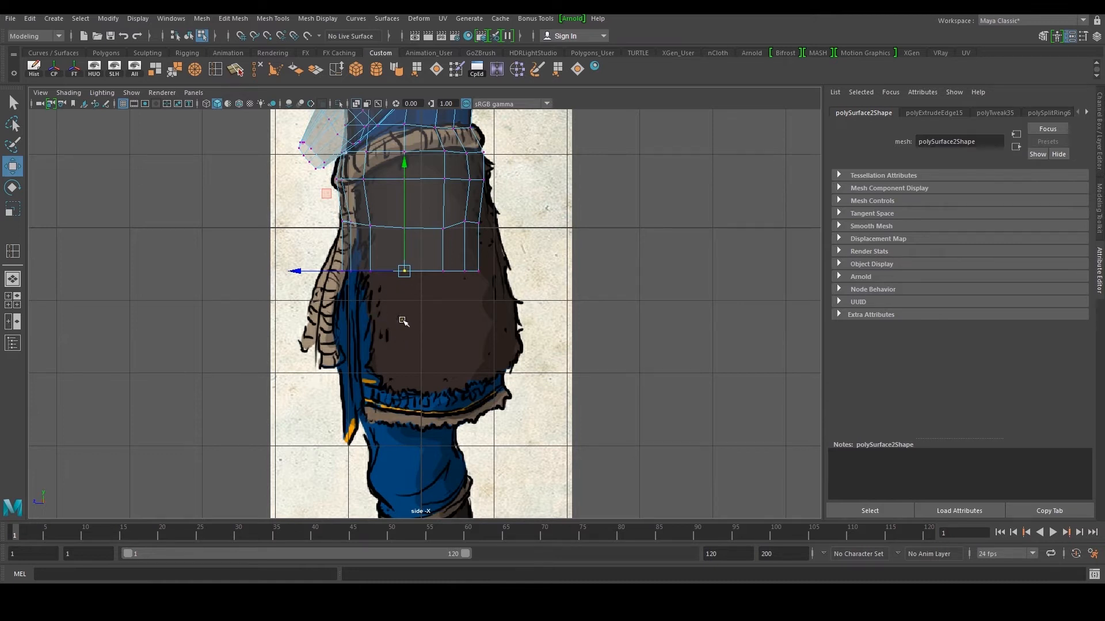
alt+middle_drag(417, 349, 443, 550)
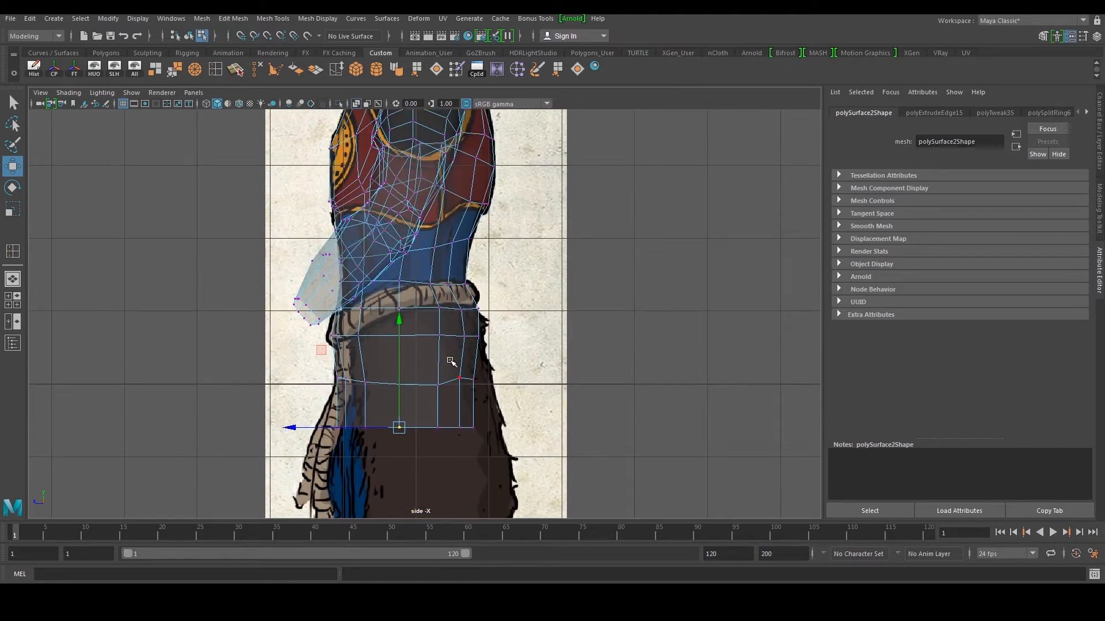
alt+middle_drag(451, 361, 427, 290)
key(space)
key(space)
alt+drag(649, 214, 515, 314)
alt+middle_drag(393, 449, 431, 297)
alt+drag(437, 305, 570, 317)
- Extrude the centre edge of the front hem down and backward in two segments to start a crotch strip
shift+click(549, 268)
click(495, 328)
click(431, 318)
shift+right_click(461, 343)
shift+right_drag(461, 343, 458, 374)
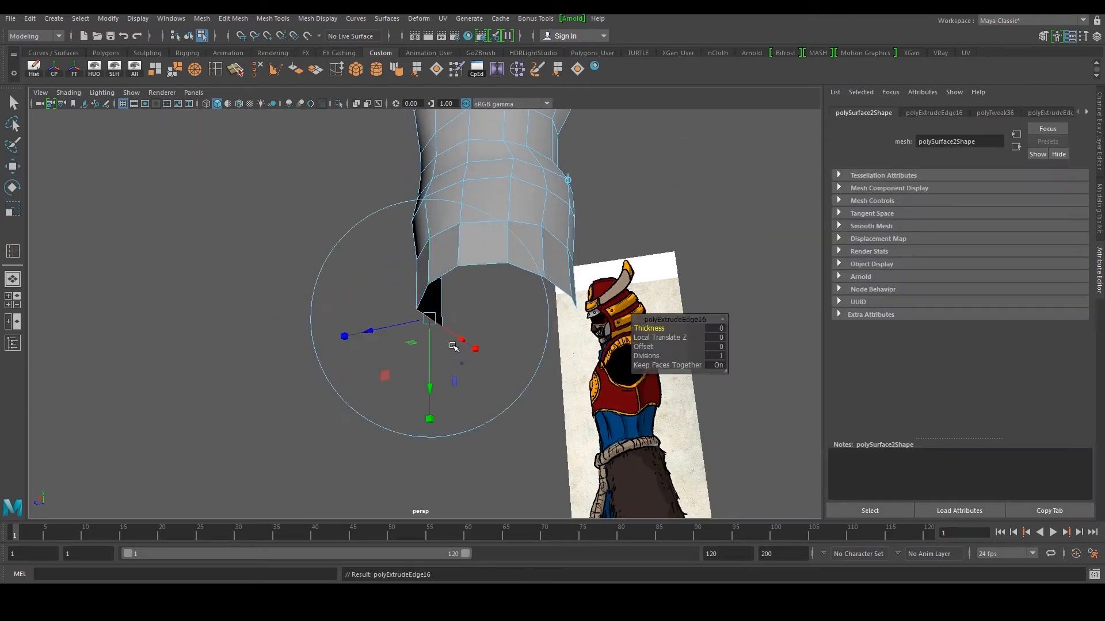
key(space)
key(space)
drag(335, 334, 348, 373)
shift+right_drag(358, 375, 361, 397)
drag(344, 373, 388, 409)
alt+middle_drag(387, 409, 370, 334)
- Extrude the crotch strip's end in three further segments backward and up to the rear hem
shift+right_drag(420, 316, 424, 342)
drag(370, 334, 420, 333)
shift+right_drag(443, 328, 442, 356)
drag(421, 333, 466, 305)
shift+right_drag(474, 302, 475, 333)
key(w)
drag(465, 303, 477, 269)
- Weld the crotch strip's end vertices to the matching vertices of the rear hem with the merge tool
key(space)
key(space)
alt+drag(603, 214, 554, 303)
key(F9)
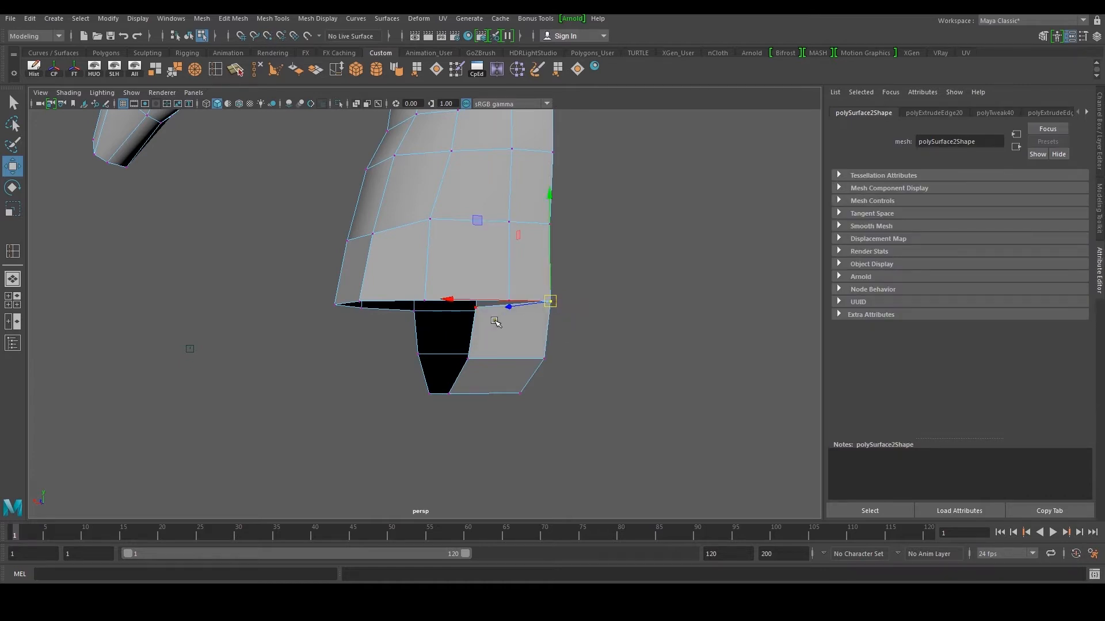
click(476, 311)
alt+drag(509, 317, 462, 272)
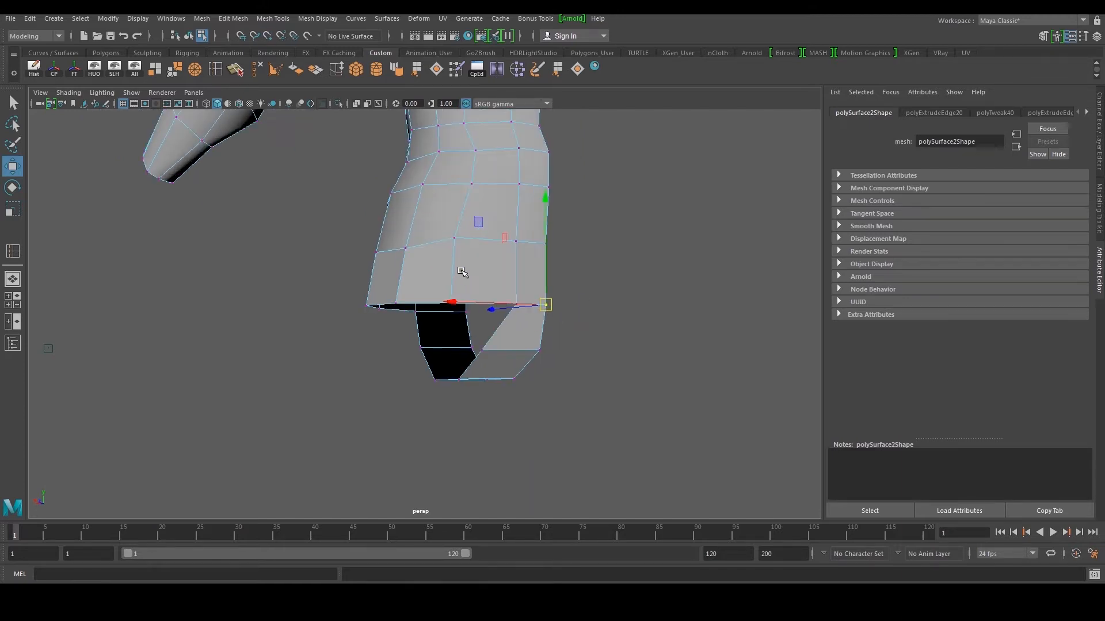
click(176, 70)
drag(517, 310, 518, 302)
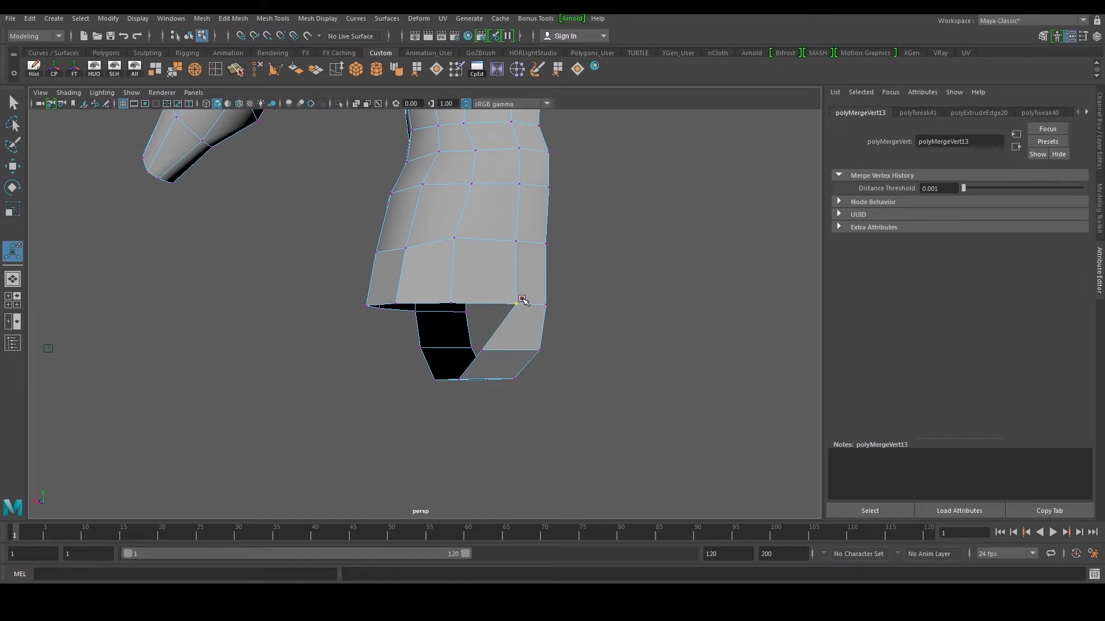
key(g)
- Check the closed crotch with the smoothed preview and return the mesh to its unsmoothed display
key(3)
right_drag(524, 261, 580, 244)
key(q)
click(571, 257)
alt+drag(546, 267, 473, 285)
click(471, 284)
key(1)
- Rotate the edge loop around the leg opening to slant it in the front view
key(space)
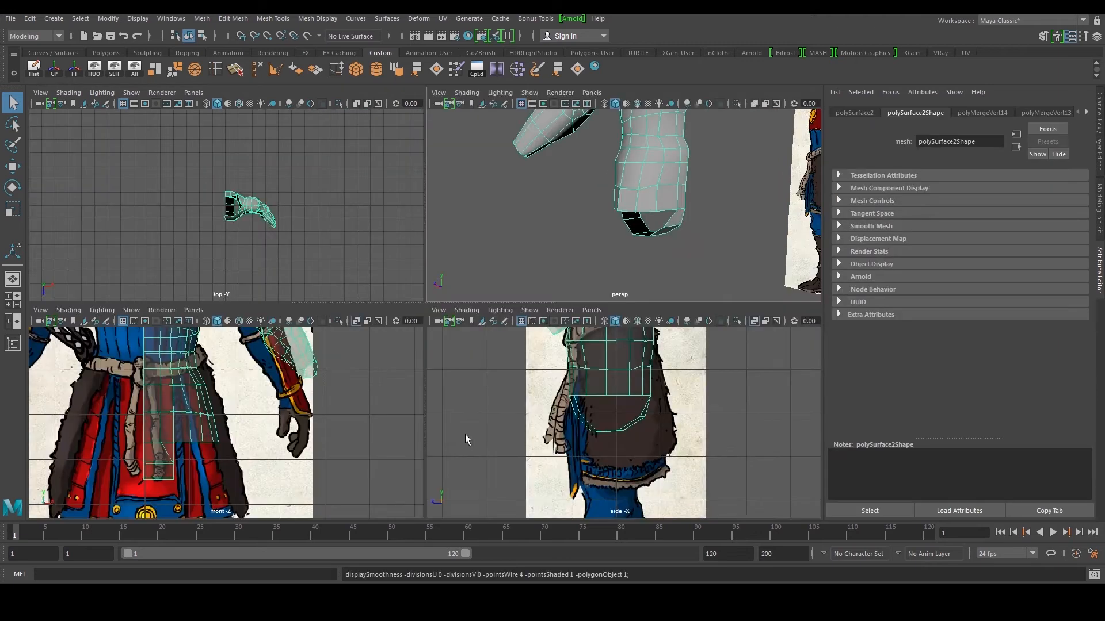
key(space)
alt+drag(589, 269, 498, 324)
key(F10)
click(469, 319)
key(e)
drag(564, 337, 571, 415)
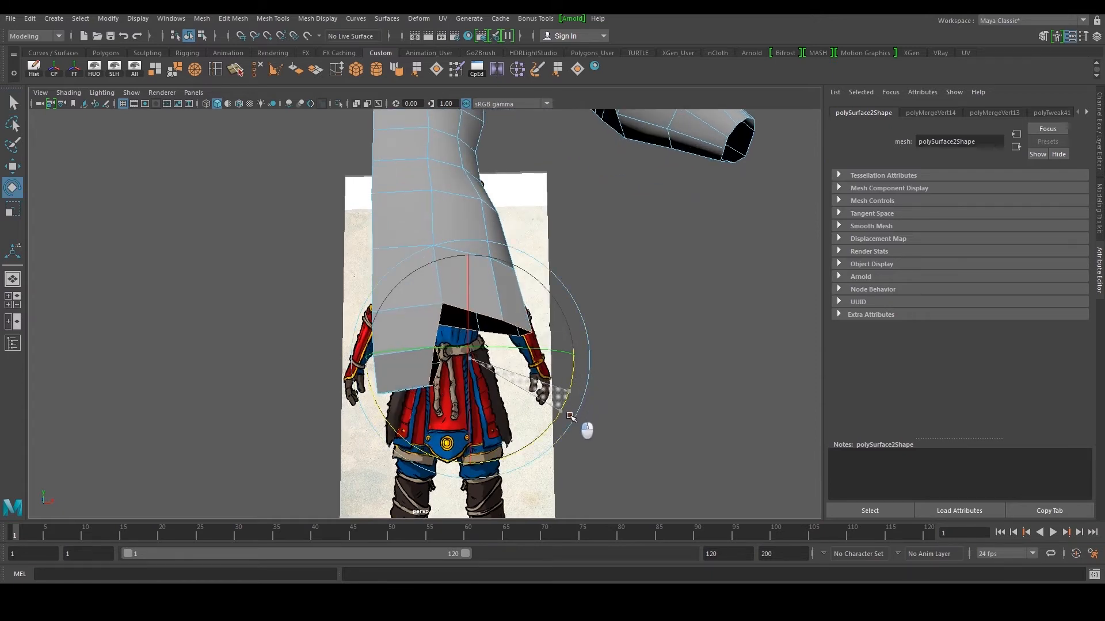
key(w)
- Adjust the vertices along the front leg opening, moving the inner corner where the crotch strip meets the hem
key(space)
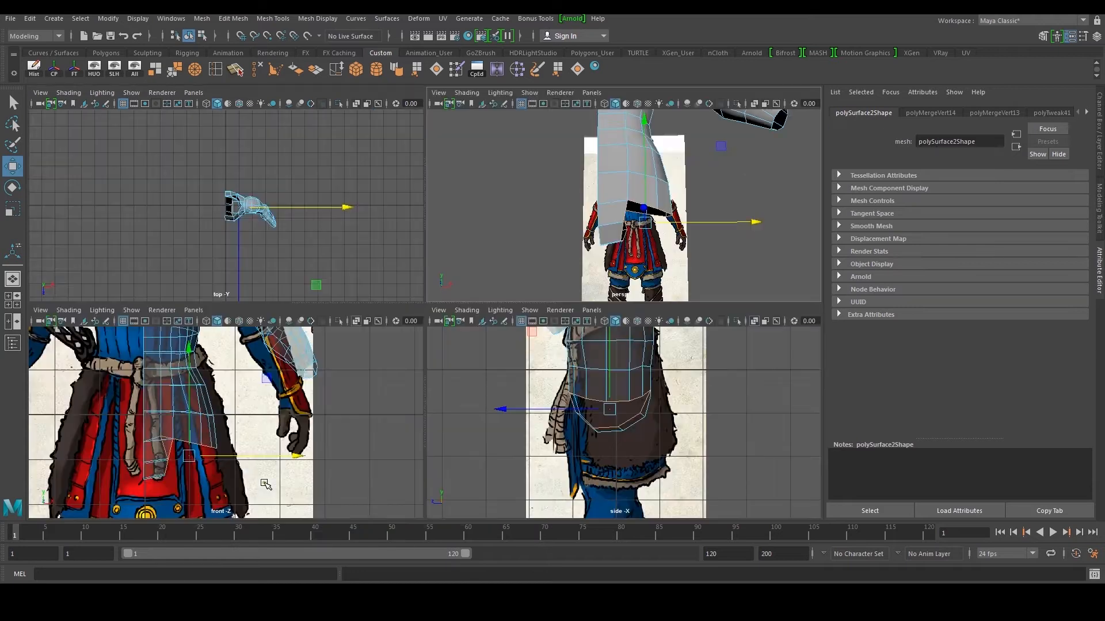
key(space)
key(F9)
click(304, 375)
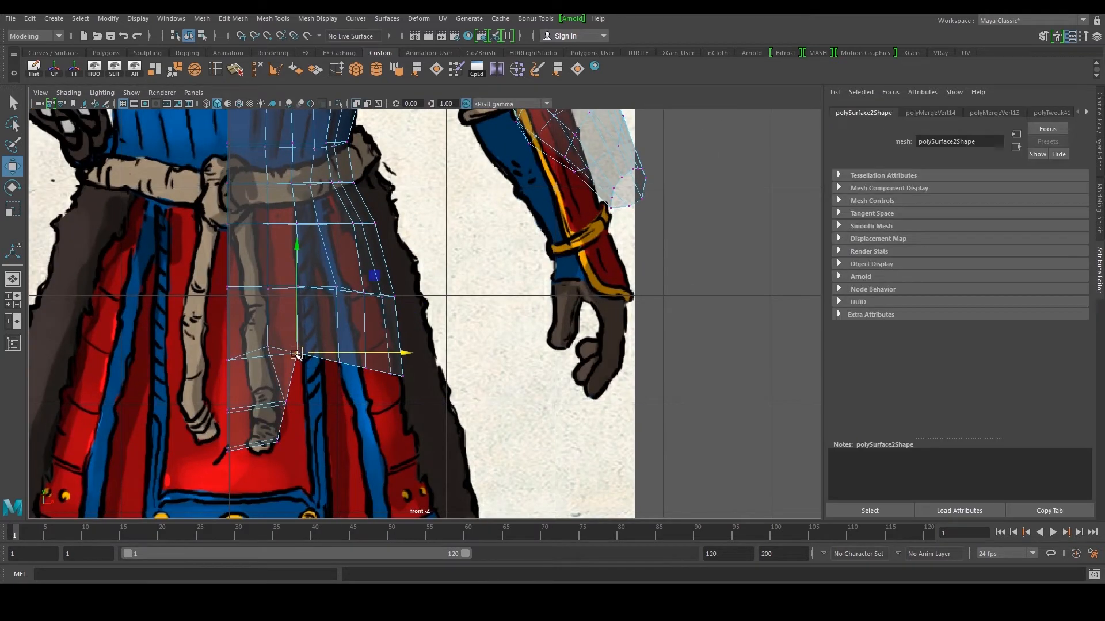
scroll(319, 376, up, 2)
click(391, 387)
drag(391, 387, 343, 370)
click(354, 378)
drag(254, 483, 252, 483)
- Lower the bottom and middle vertices of the crotch strip in the front view
scroll(252, 482, down, 4)
scroll(247, 437, up, 3)
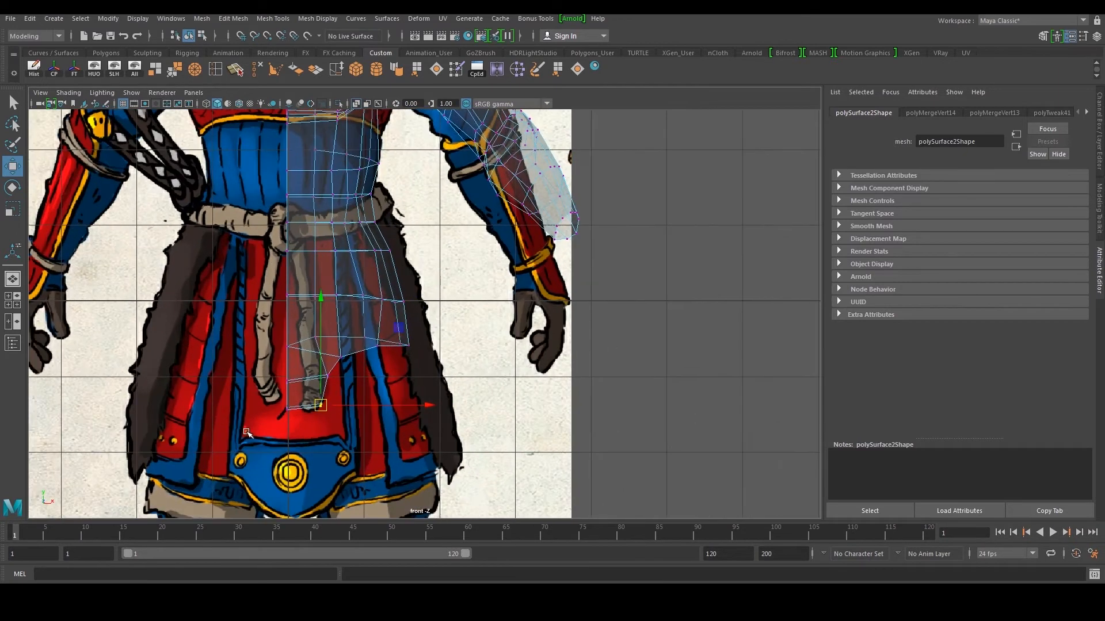
alt+middle_drag(323, 433, 340, 367)
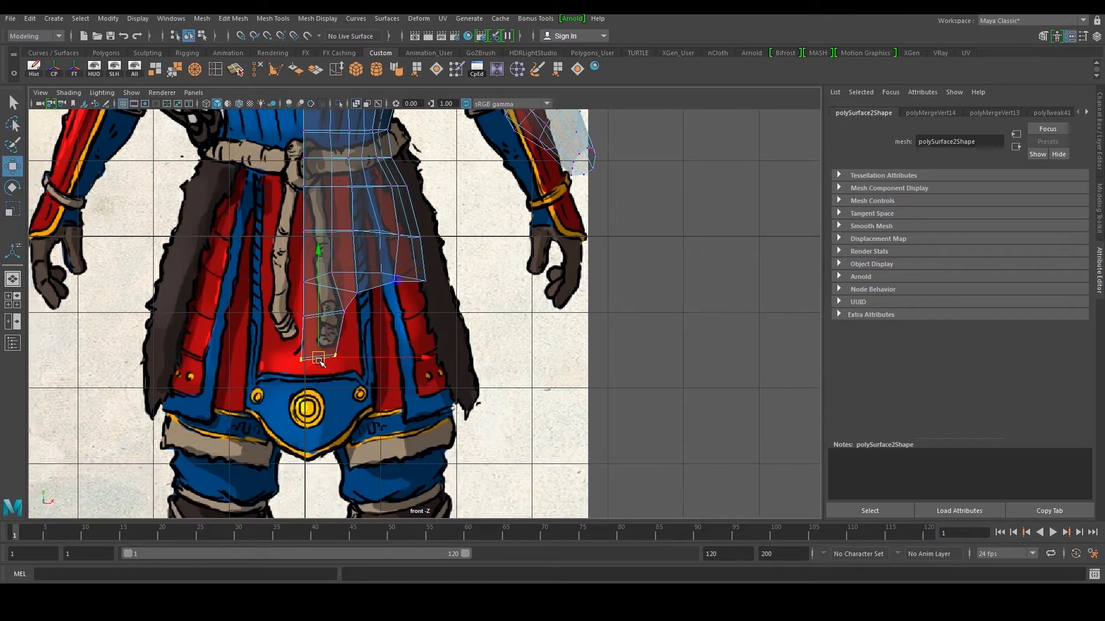
drag(326, 344, 326, 381)
drag(360, 310, 331, 334)
scroll(363, 310, up, 1)
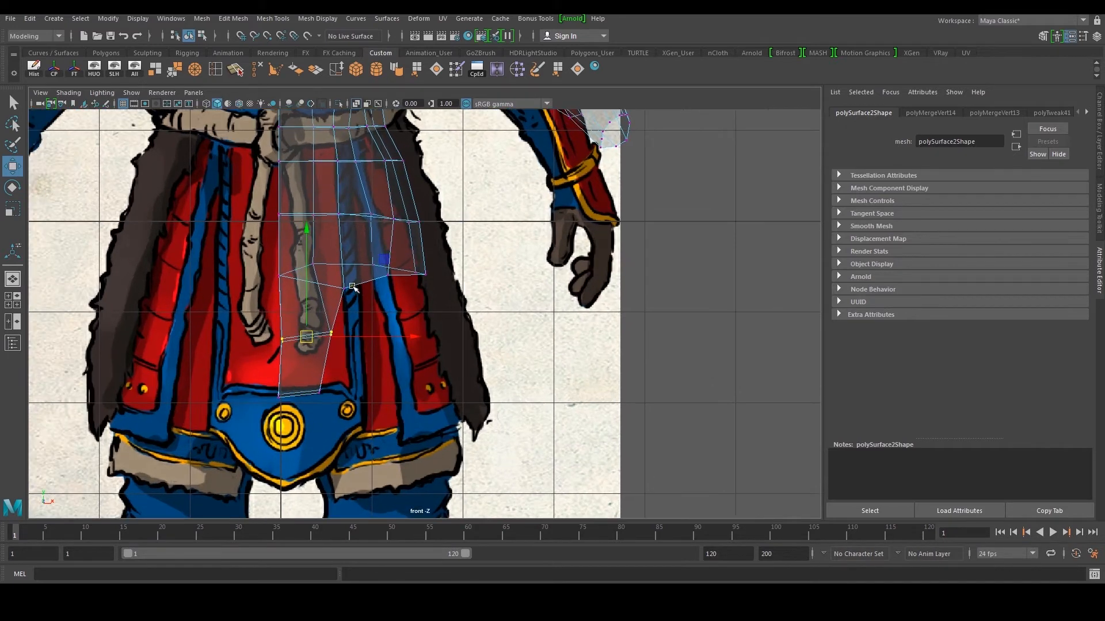
- Move the leg opening's inner corner and the crotch strip's middle outer vertices inward to narrow the strip
drag(352, 284, 334, 298)
drag(346, 290, 314, 340)
click(330, 332)
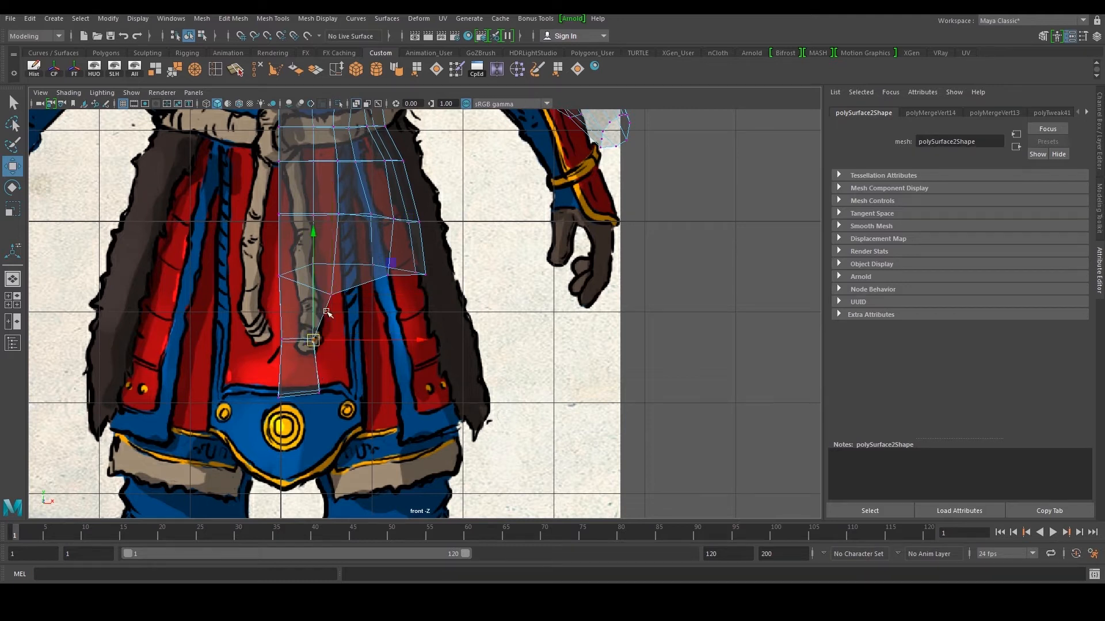
- Adjust the hem vertices on the back of the hips in perspective, raising the outer-corner pair and shifting the vertex beside it
key(space)
key(space)
alt+drag(596, 266, 398, 317)
click(531, 325)
drag(461, 330, 433, 334)
drag(504, 226, 453, 295)
drag(320, 313, 372, 343)
drag(359, 214, 367, 194)
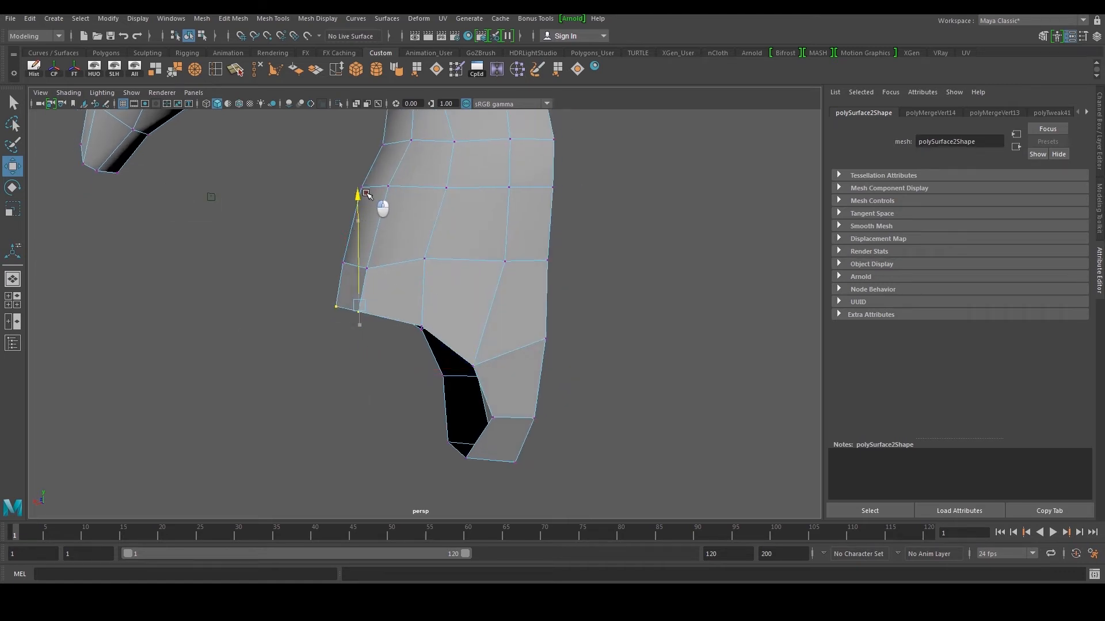
click(423, 331)
alt+drag(457, 316, 430, 288)
drag(391, 219, 389, 225)
- Raise and pull inward the outer vertices one row above the back hem, and lower the adjacent vertex slightly
drag(283, 224, 365, 261)
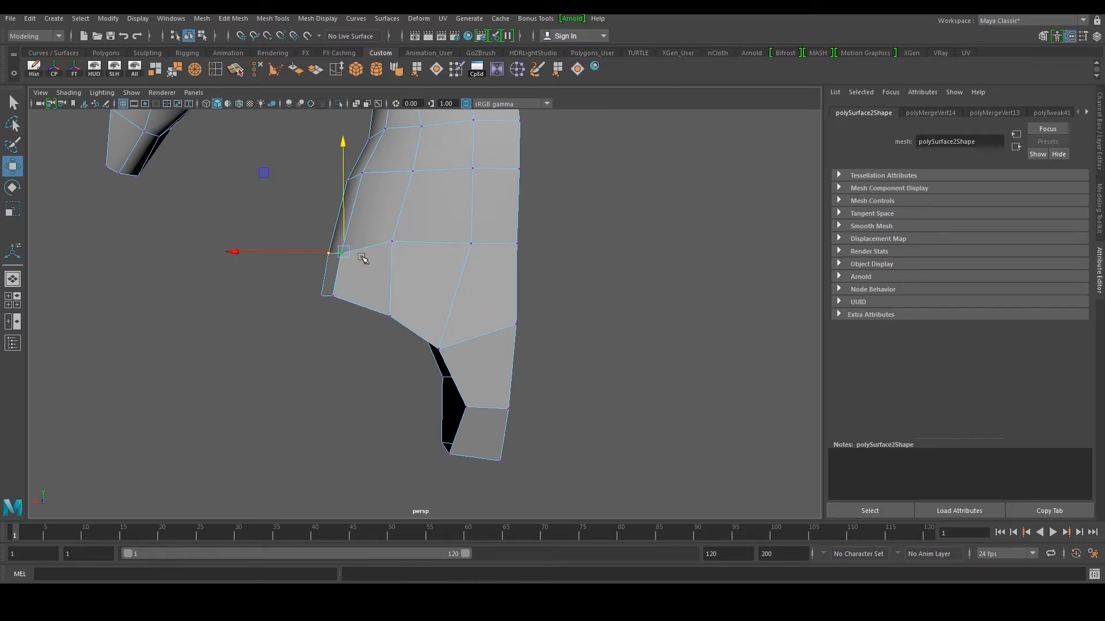
alt+middle_drag(367, 261, 356, 329)
drag(335, 202, 340, 177)
drag(225, 289, 240, 289)
click(389, 314)
drag(381, 203, 381, 208)
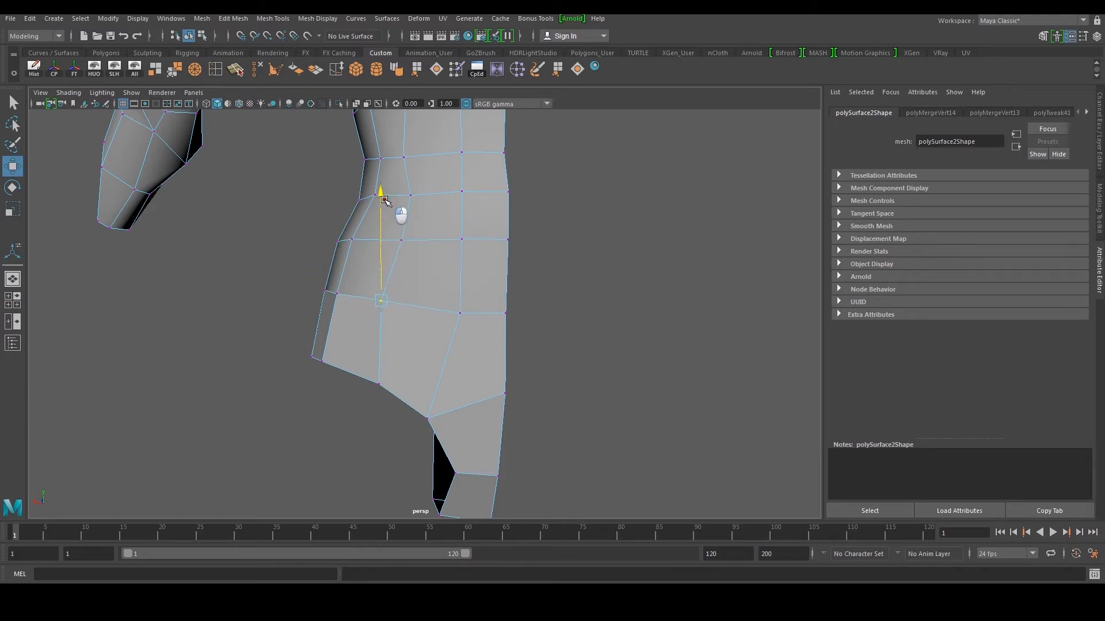
- Adjust the outer vertices of the upper hip row and lower the two inner back vertices one row above the hem
alt+middle_drag(343, 216, 343, 267)
drag(326, 280, 378, 305)
scroll(392, 324, down, 3)
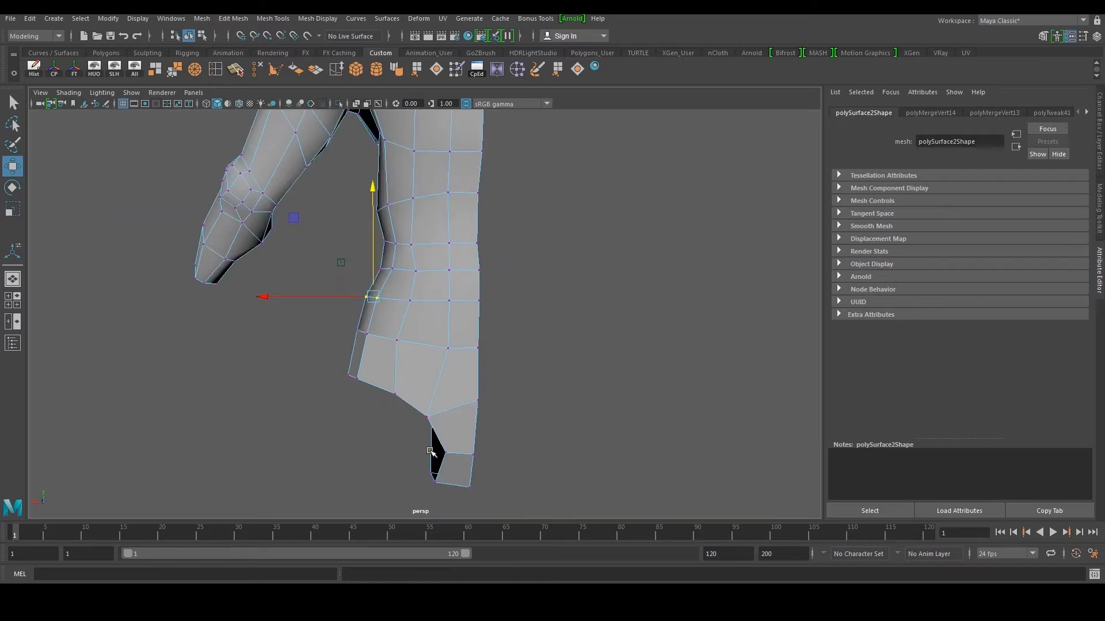
drag(454, 355, 447, 356)
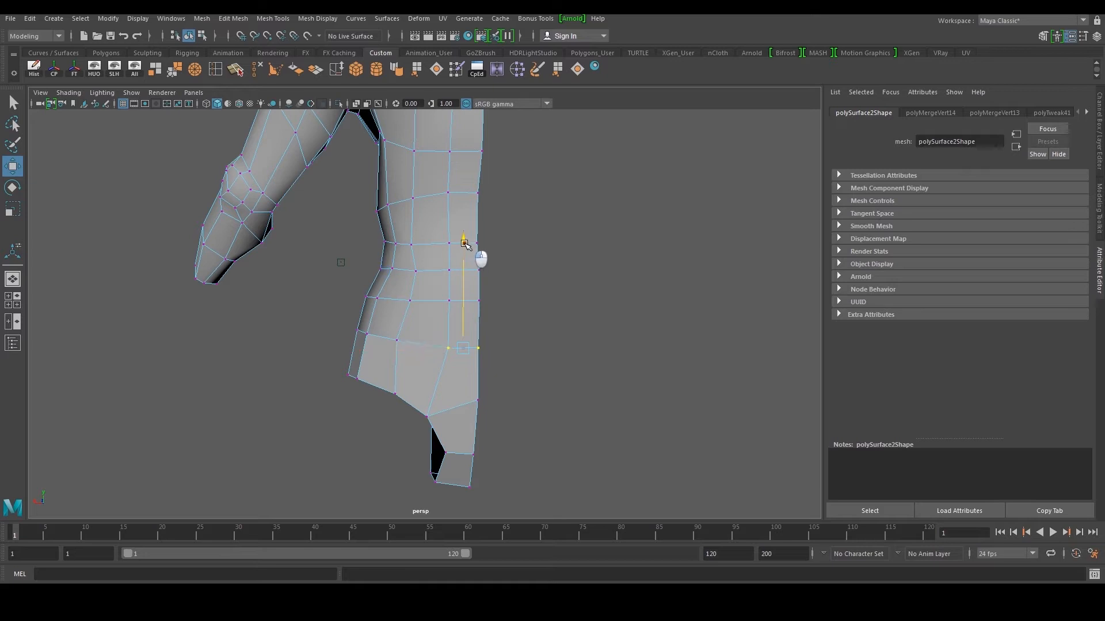
scroll(529, 334, up, 2)
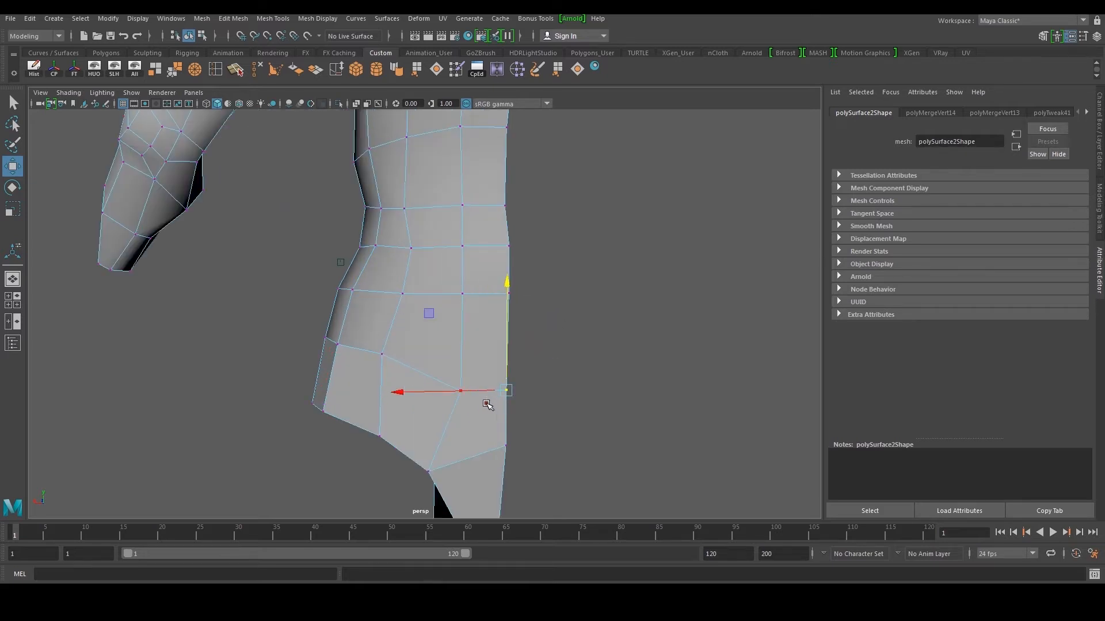
- Lower the inner and centre-line vertices of the higher back hip rows so the rows slope down toward the centre
mouse_move(514, 282)
mouse_down()
mouse_move(507, 300)
mouse_move(450, 321)
mouse_up()
drag(467, 180, 468, 202)
drag(393, 242, 475, 332)
drag(511, 211, 512, 226)
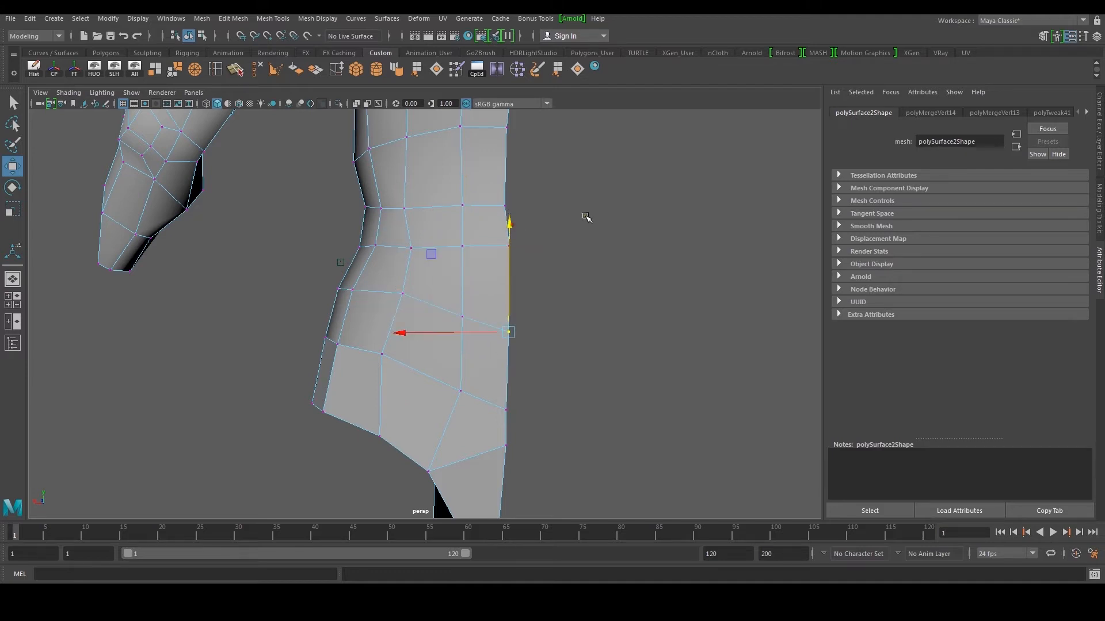
alt+middle_drag(585, 217, 581, 273)
drag(576, 272, 445, 324)
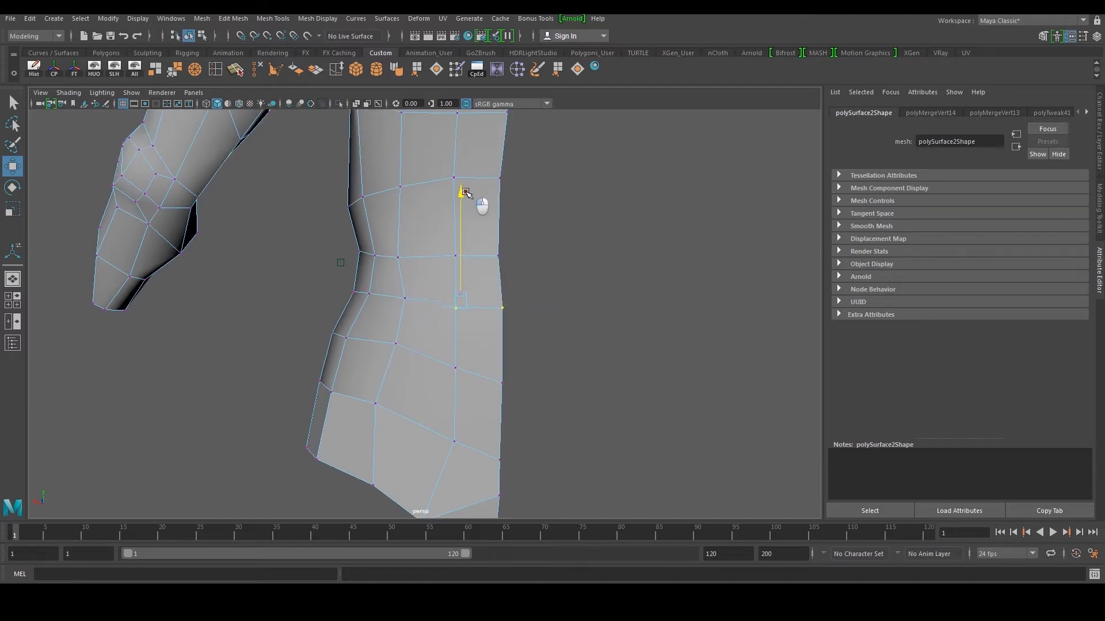
- Lower the front centre-line vertices of the hip rows and shift the centre vertex above the crotch strip sideways
alt+drag(510, 216, 299, 220)
drag(375, 390, 396, 363)
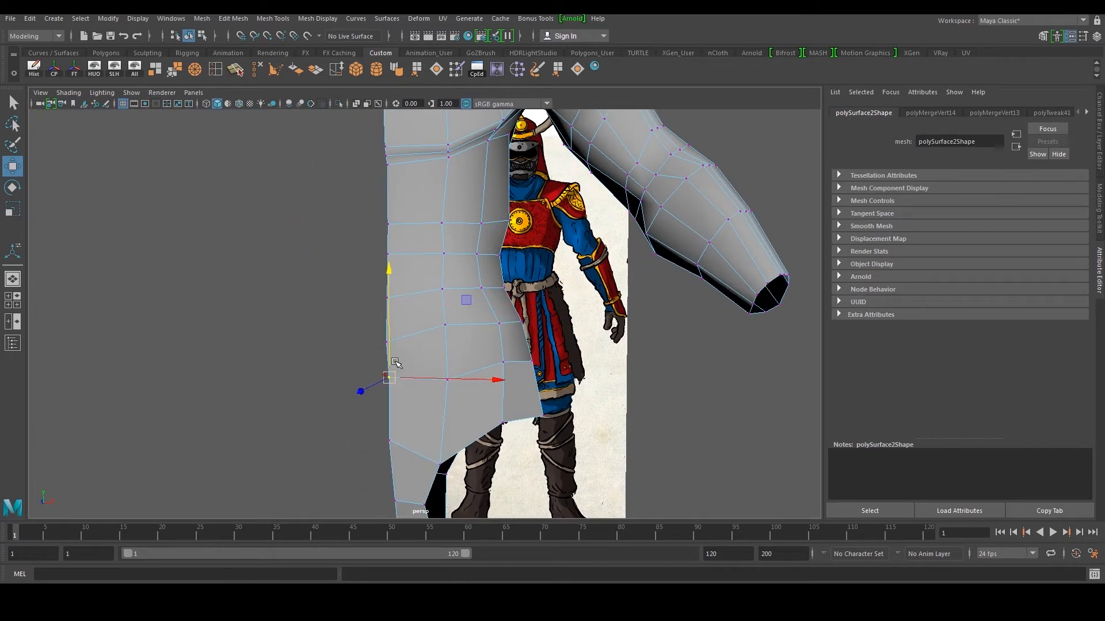
drag(389, 279, 403, 373)
click(397, 443)
alt+middle_drag(512, 442, 503, 378)
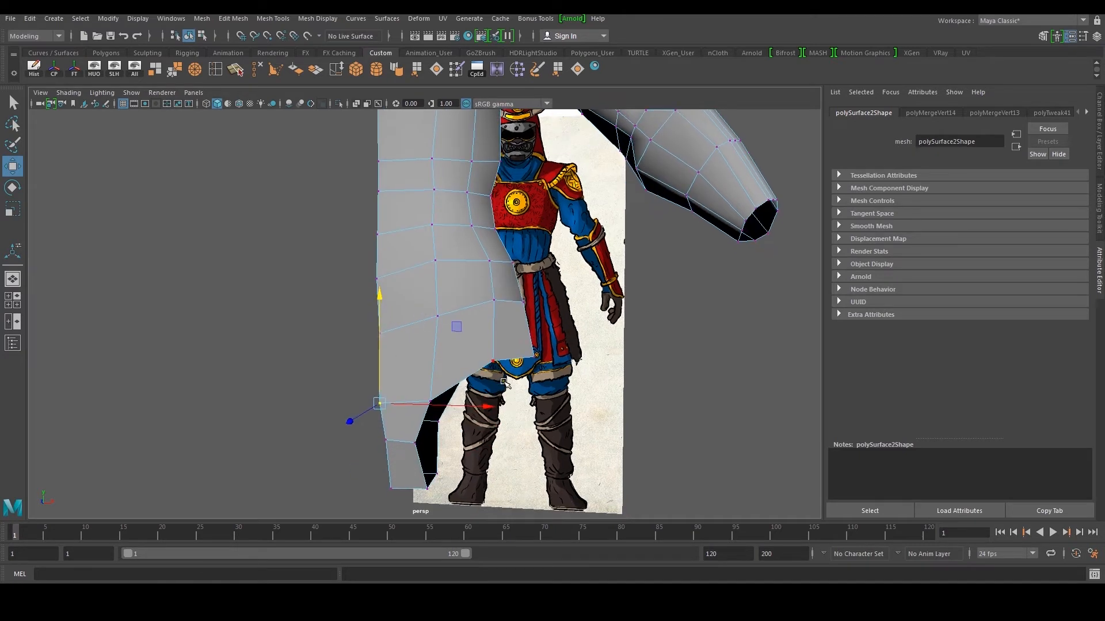
drag(495, 407, 499, 410)
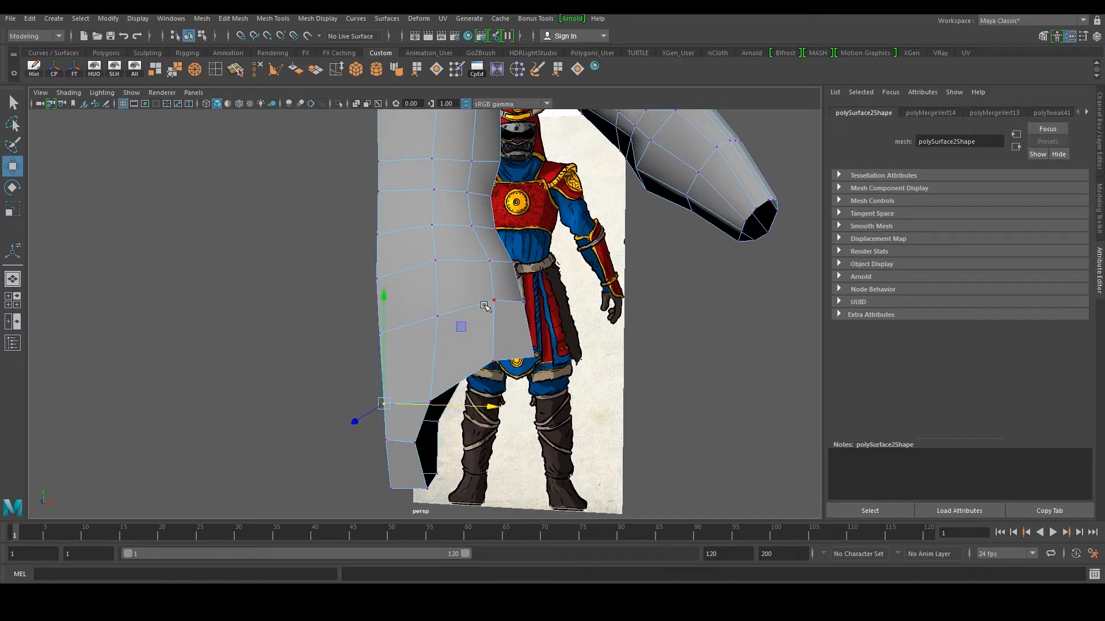
- Lower two edges across the front of the hip, and adjust the front vertex one row above the hem
alt+drag(488, 306, 457, 306)
right_drag(477, 321, 476, 309)
click(474, 310)
alt+drag(504, 315, 498, 349)
shift+click(479, 346)
drag(457, 244, 458, 251)
right_drag(492, 303, 467, 311)
click(465, 350)
drag(464, 251, 378, 352)
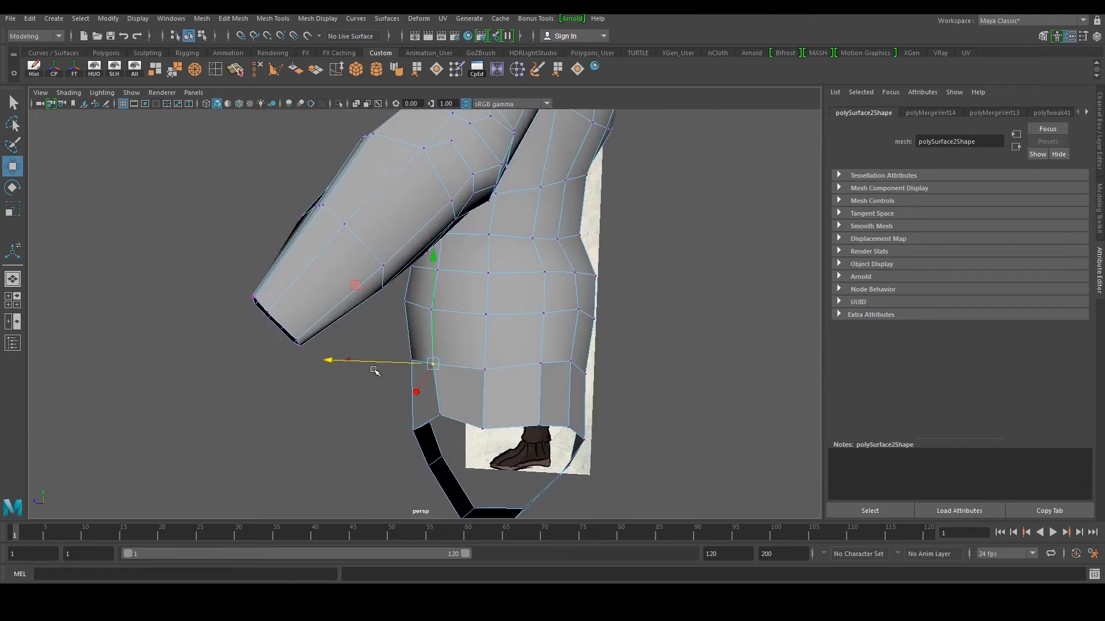
- Shift the front hip vertices in the side view and pull the back hip vertex outward to fill out the buttock
key(space)
key(space)
scroll(607, 424, up, 2)
drag(346, 259, 382, 269)
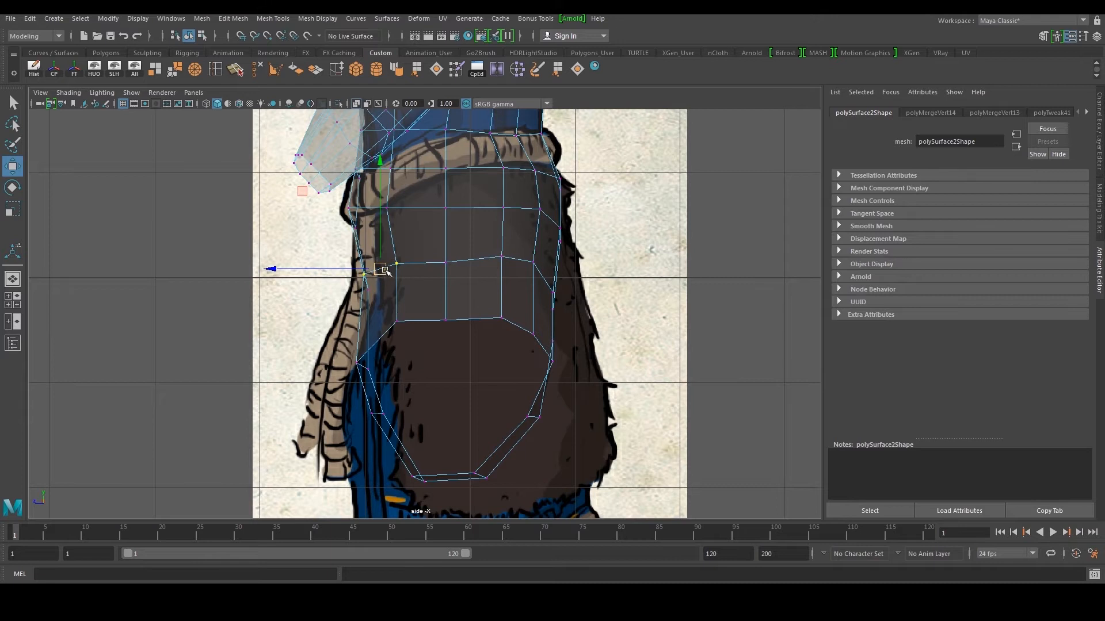
alt+middle_drag(466, 271, 458, 332)
alt+middle_drag(577, 285, 526, 357)
mouse_move(479, 331)
mouse_down()
mouse_move(451, 364)
mouse_move(477, 329)
mouse_move(492, 327)
mouse_up()
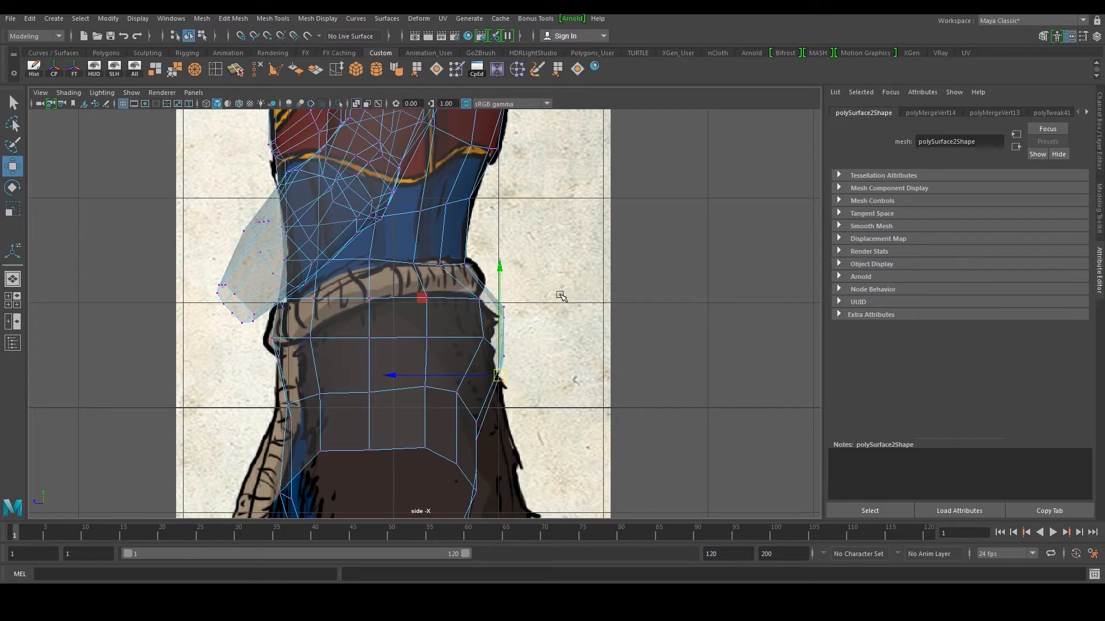
- Refine the upper back hip contour in the side view by moving the edge and vertex just below the belt
click(462, 290)
click(469, 314)
right_drag(470, 316, 475, 306)
click(478, 315)
drag(478, 315, 463, 314)
right_drag(511, 309, 495, 311)
drag(519, 305, 494, 309)
- Shift the vertices behind the leg opening backward in the side view, and raise a hip vertex slightly in perspective
alt+middle_drag(455, 392, 458, 364)
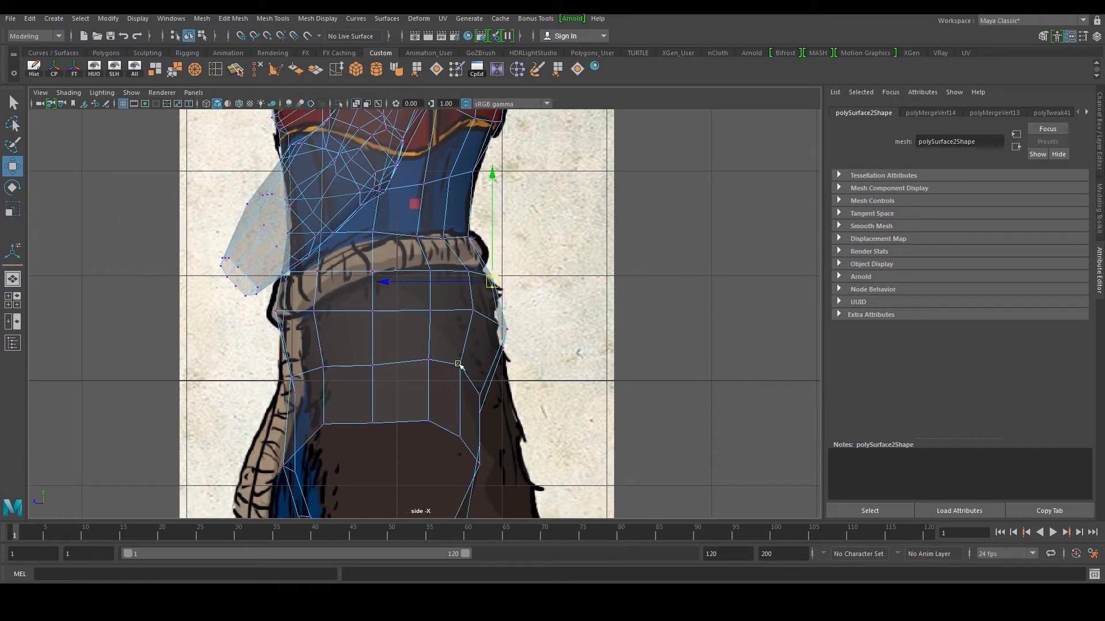
drag(440, 368, 487, 470)
click(374, 364)
drag(481, 453, 487, 452)
key(space)
key(space)
alt+drag(520, 298, 392, 383)
alt+drag(392, 383, 391, 334)
drag(380, 248, 382, 237)
- Select the edge loop around the leg opening and raise it slightly in perspective
alt+drag(479, 356, 444, 335)
right_drag(445, 335, 440, 314)
double_click(413, 341)
drag(410, 283, 411, 278)
drag(319, 377, 324, 349)
drag(415, 271, 417, 267)
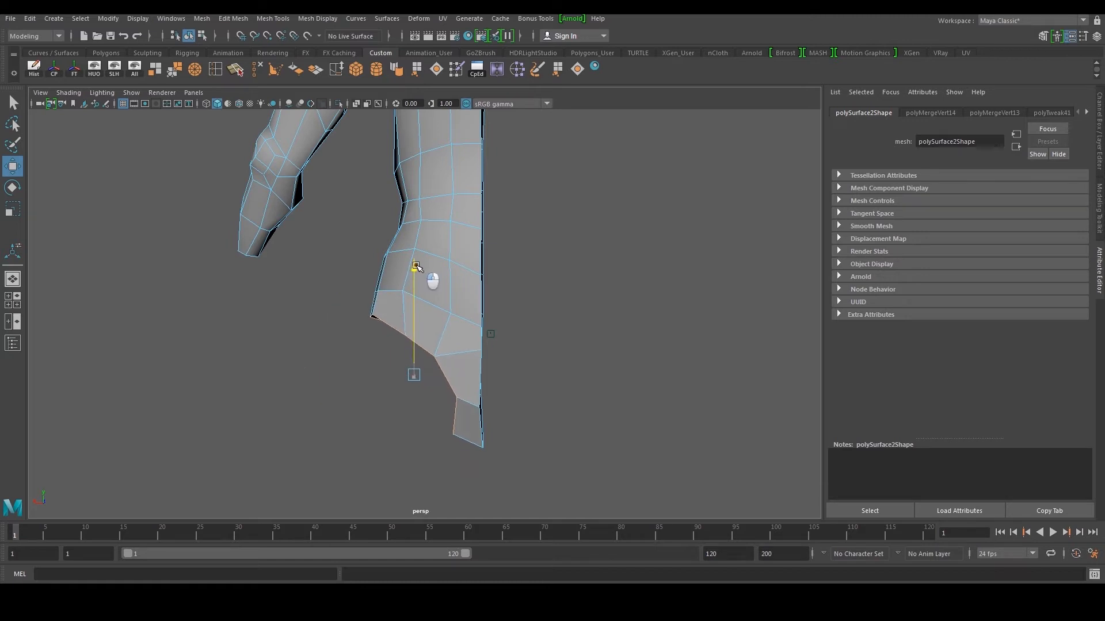
- Rotate the leg opening's edge loop in the front view to steepen its slant, and nudge it into place
alt+drag(450, 314, 726, 349)
key(space)
key(space)
key(space)
key(e)
drag(451, 252, 463, 265)
key(w)
drag(368, 304, 371, 307)
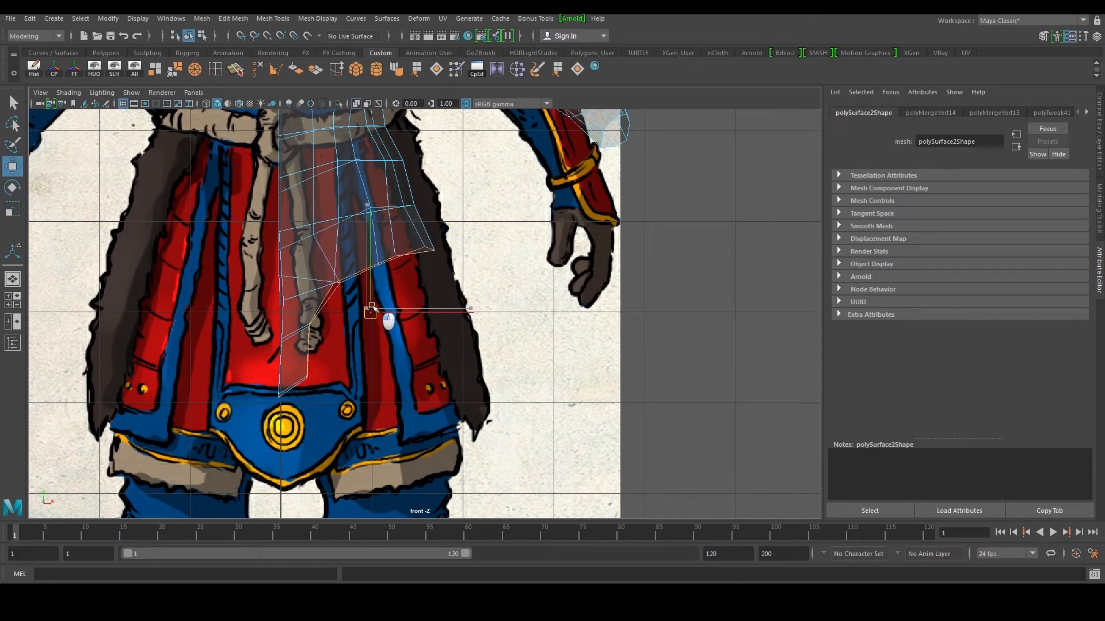
- Extrude the leg opening's edge loop down and outward to mid-thigh in the front view, and rotate it toward level
scroll(397, 328, down, 3)
key(ctrl+e)
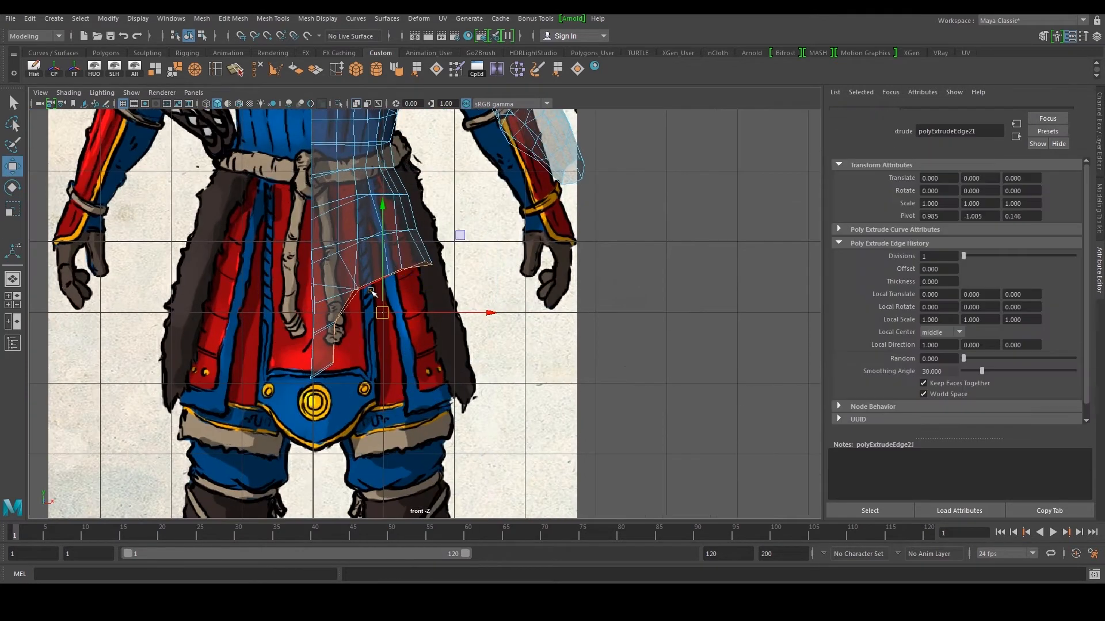
drag(382, 312, 401, 368)
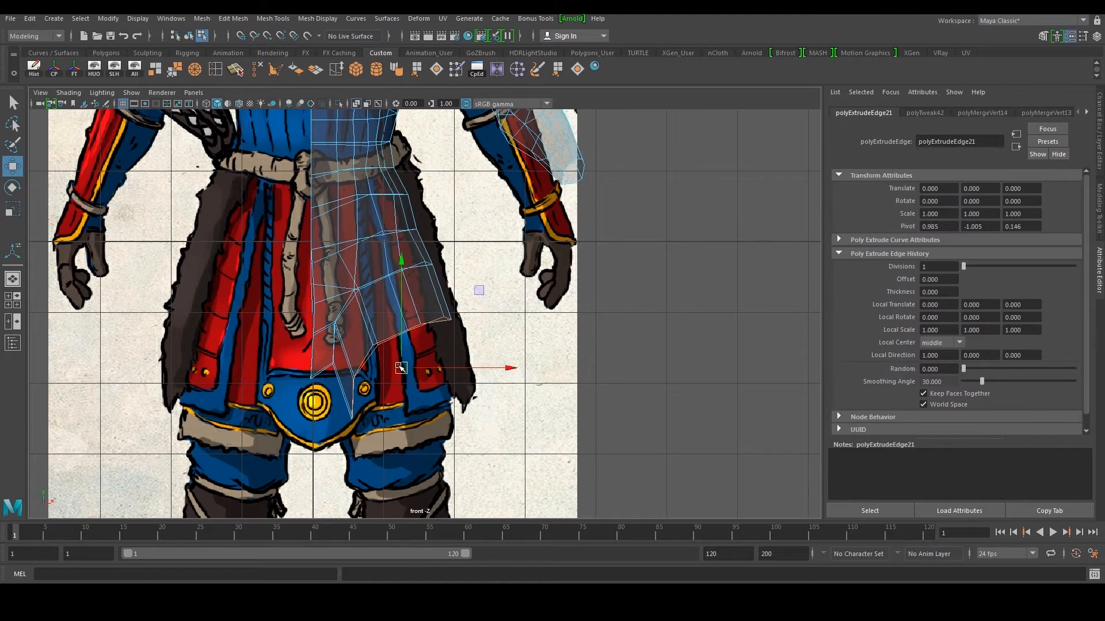
key(e)
drag(464, 274, 481, 314)
key(w)
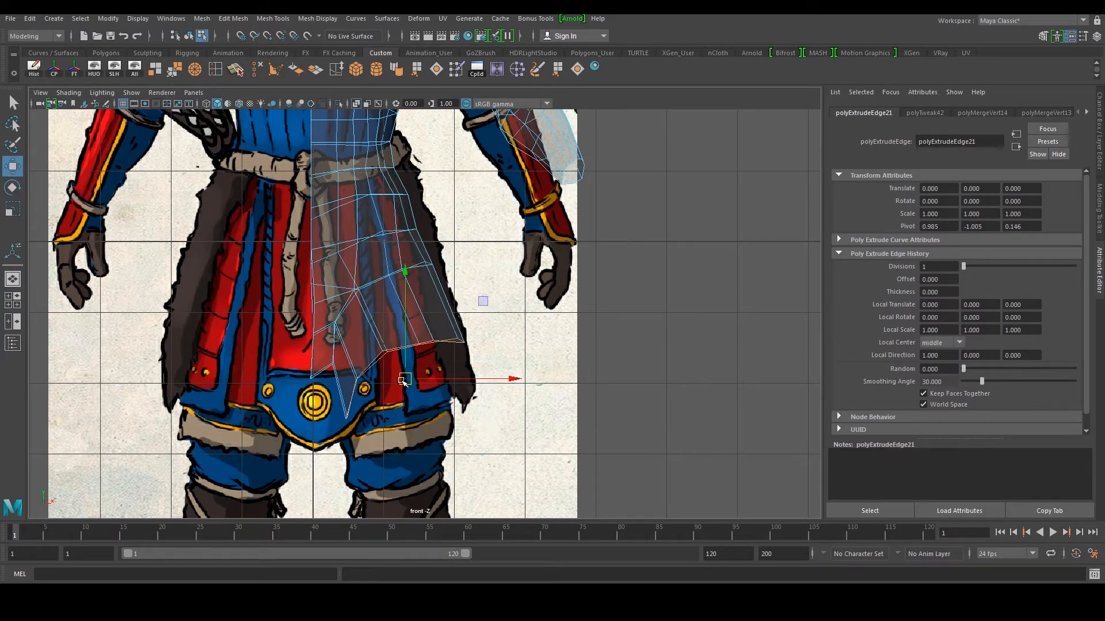
- Scale the mid-thigh loop vertically to flatten it and move it inward over the thigh in the front view
key(r)
drag(405, 276, 431, 339)
key(w)
mouse_move(415, 383)
mouse_down()
mouse_move(395, 362)
mouse_move(401, 379)
mouse_up()
key(r)
key(w)
- Extrude the thigh's edge loop down to just above the knee, flattening the new loop and narrowing it to the leg
shift+right_drag(493, 347, 489, 387)
scroll(458, 392, down, 3)
scroll(443, 382, up, 1)
key(w)
drag(411, 359, 413, 405)
key(r)
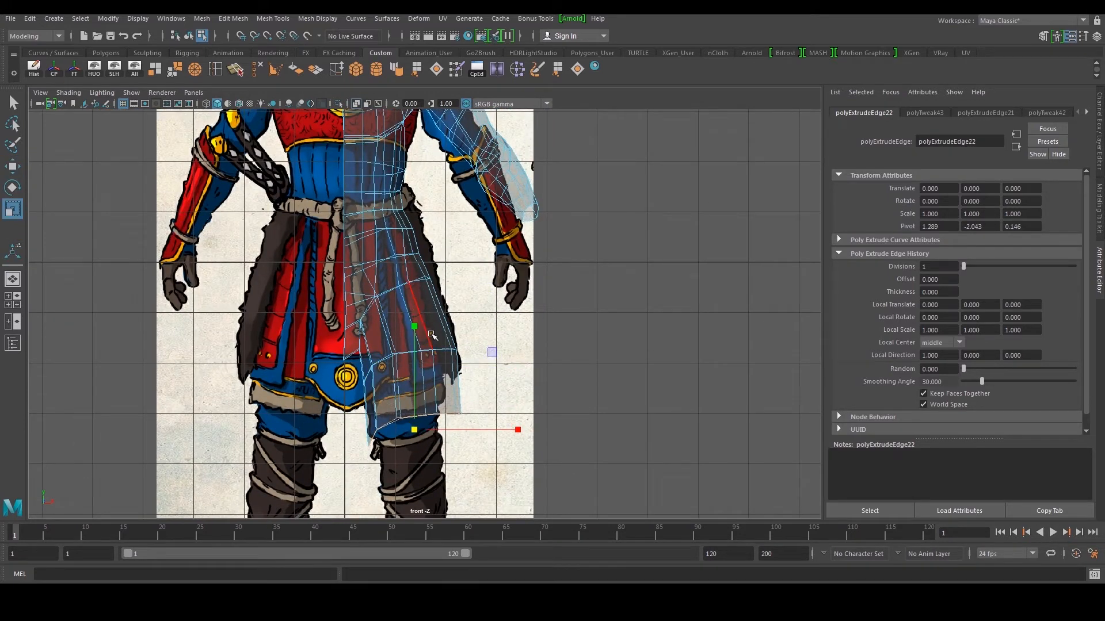
key(w)
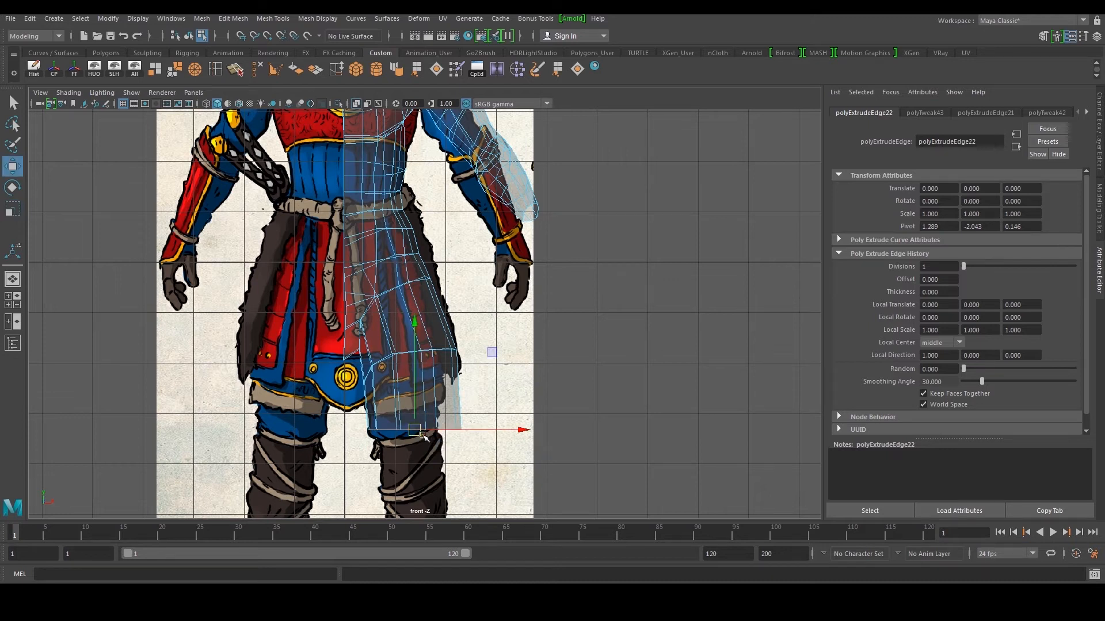
key(r)
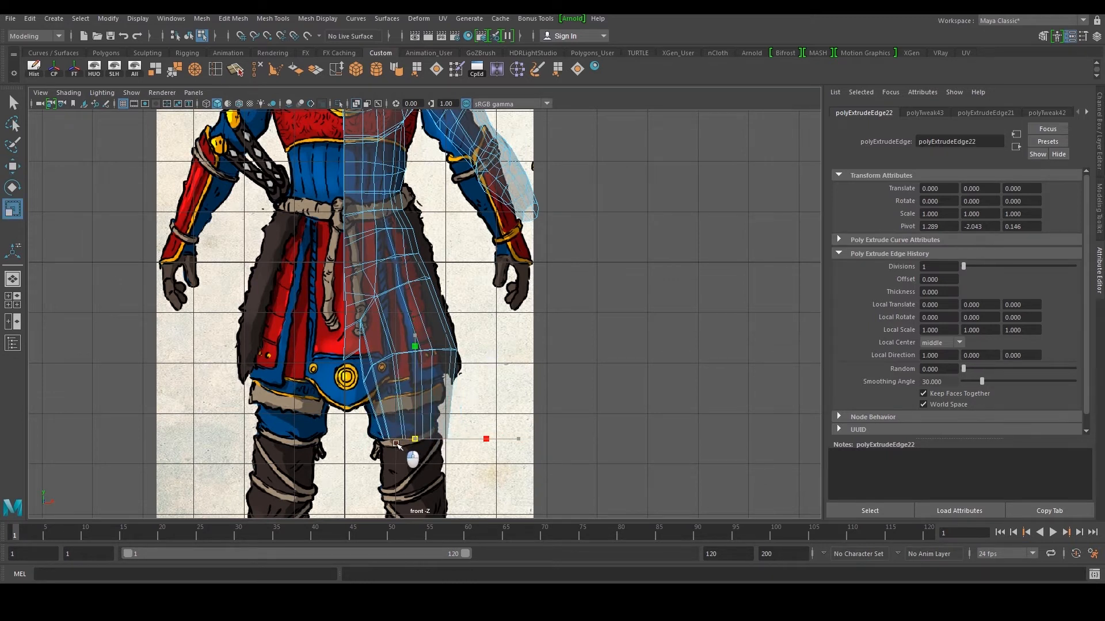
key(w)
- Move the new loop above the knee forward in the side view to follow the reference leg
key(space)
key(space)
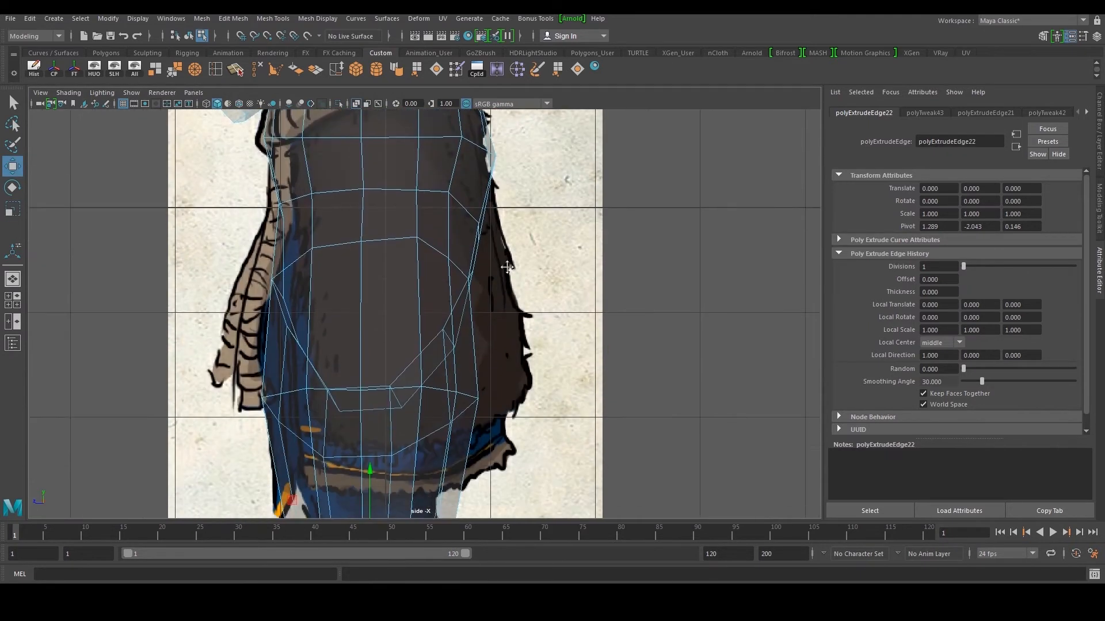
drag(399, 405, 365, 414)
alt+middle_drag(389, 363, 383, 403)
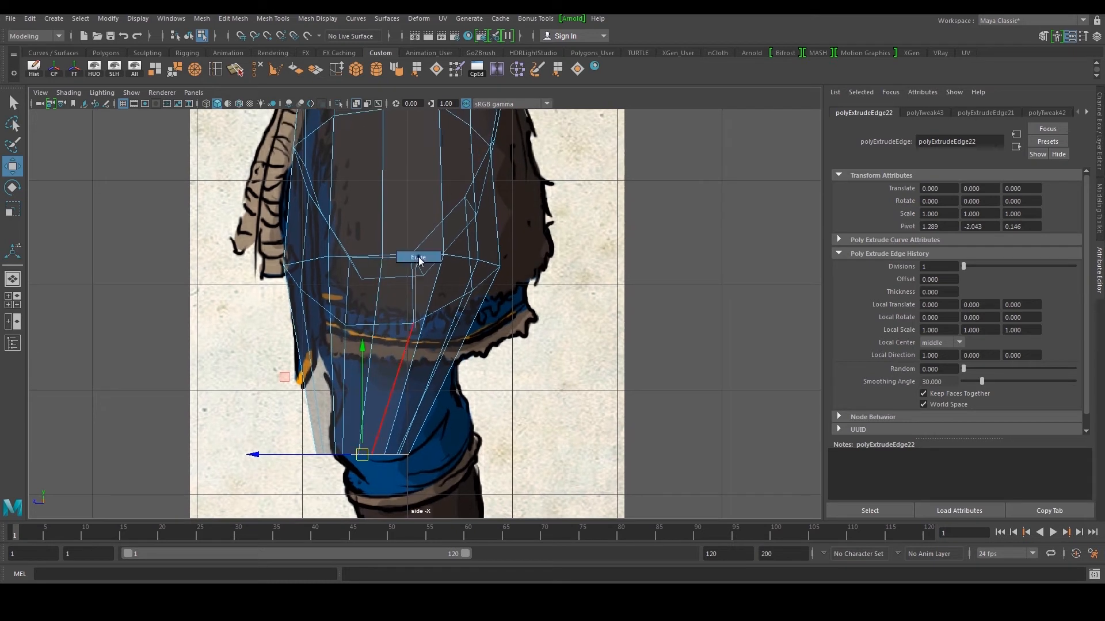
- Scale the mid-thigh edge loop in the side view to flatten it vertically and widen it slightly
click(426, 255)
key(r)
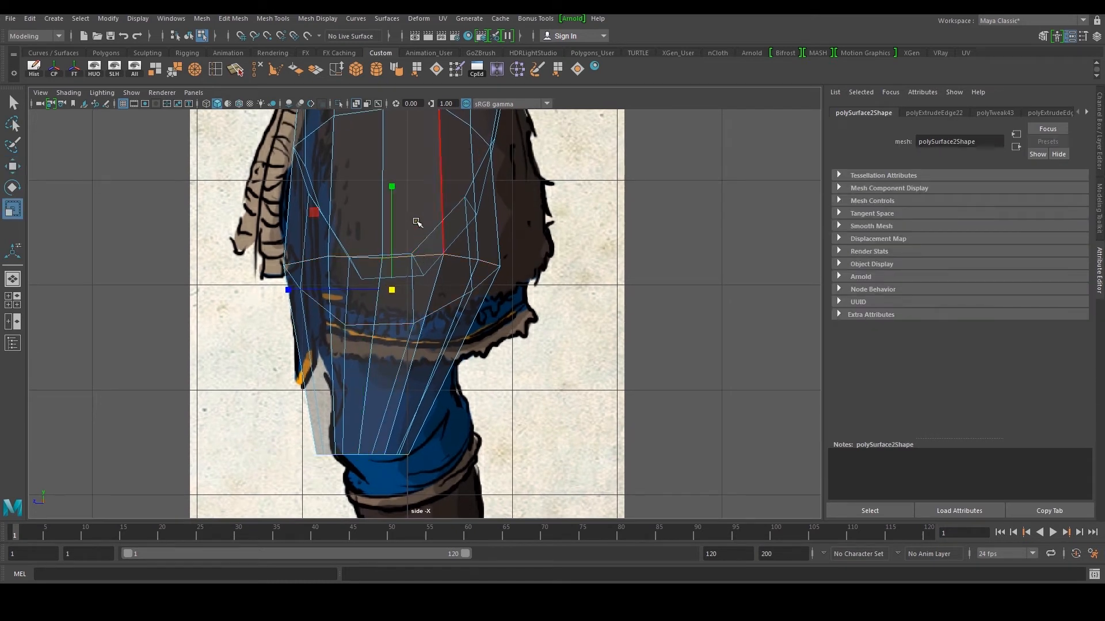
drag(393, 191, 397, 239)
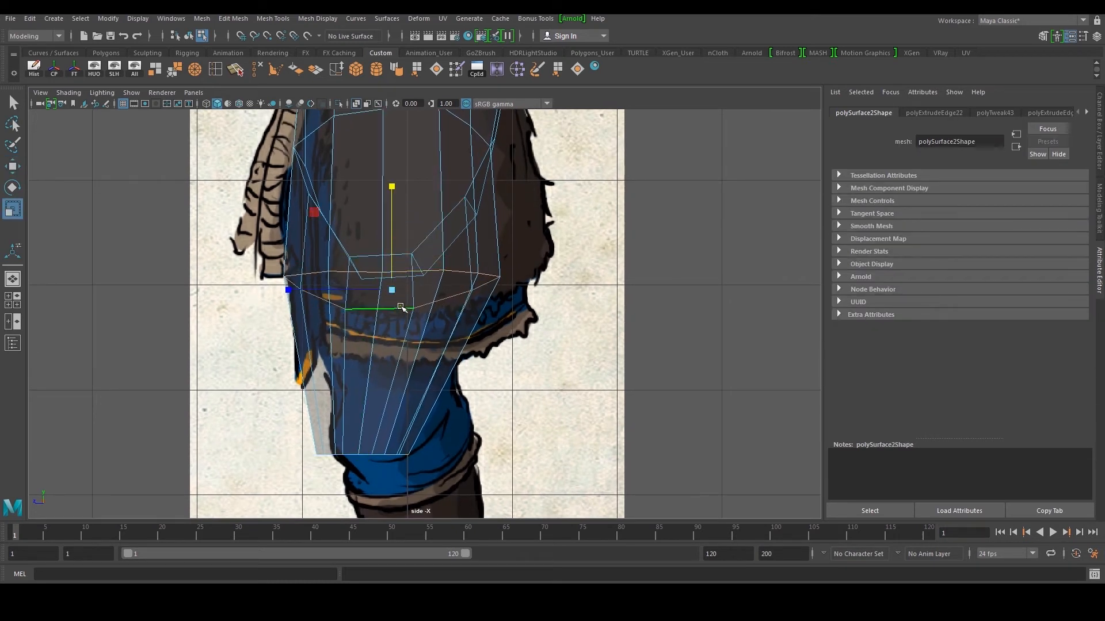
mouse_move(393, 296)
mouse_down()
mouse_move(414, 303)
mouse_move(394, 292)
mouse_up()
key(w)
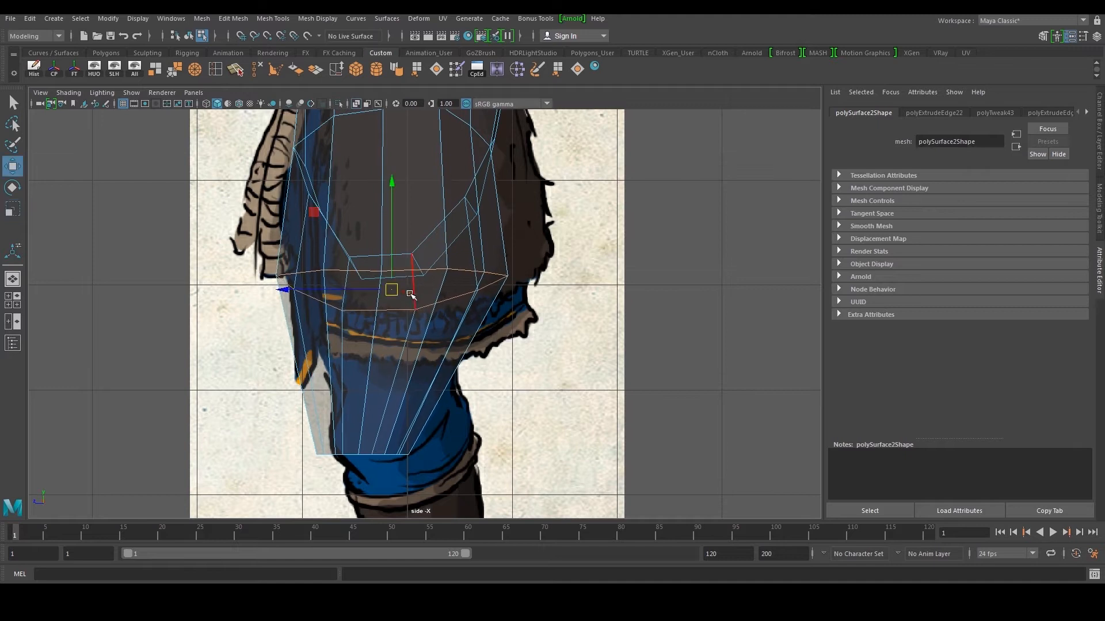
- Select the vertices of the loop above the knee and shift them slightly backward in the side view
click(279, 443)
double_click(357, 451)
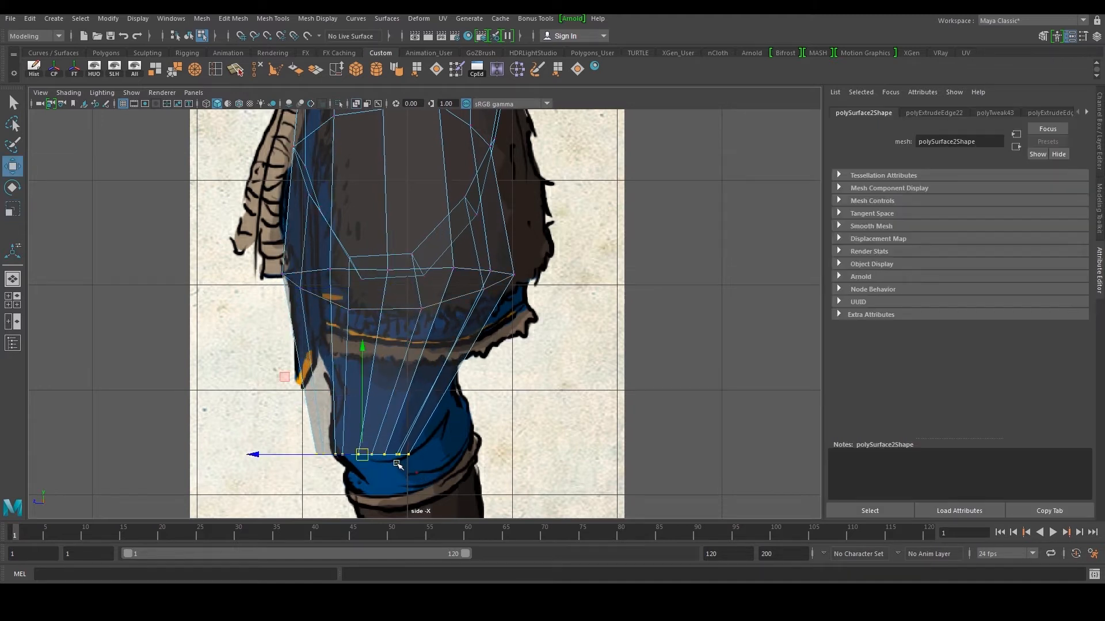
drag(364, 451, 372, 443)
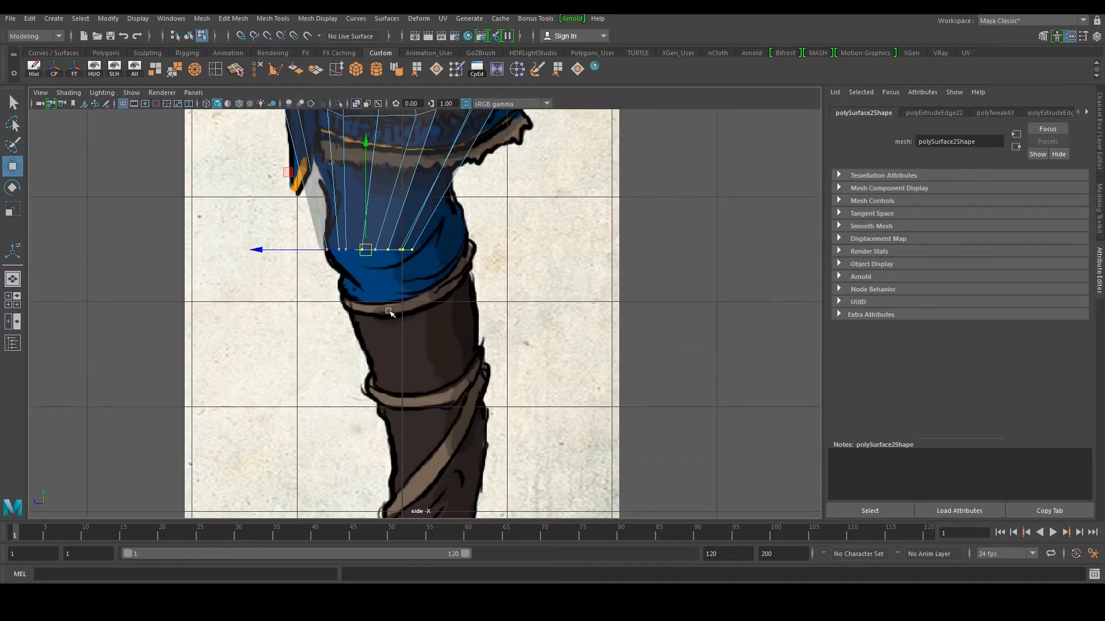
- Return to object selection and examine the extended half-body mesh and leg in perspective
scroll(435, 375, down, 5)
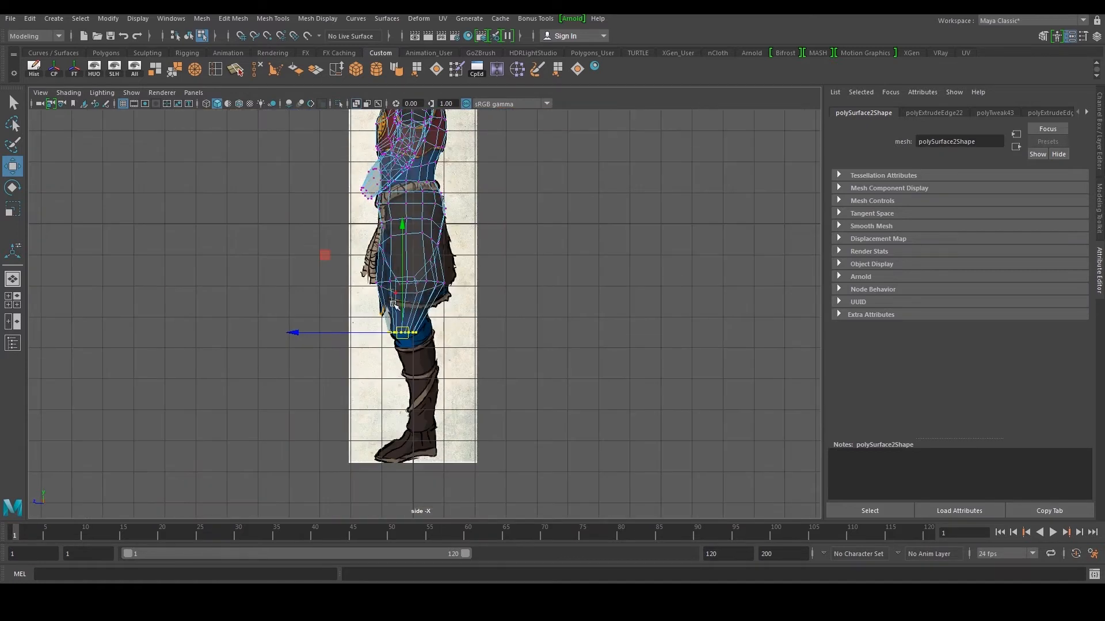
key(space)
key(space)
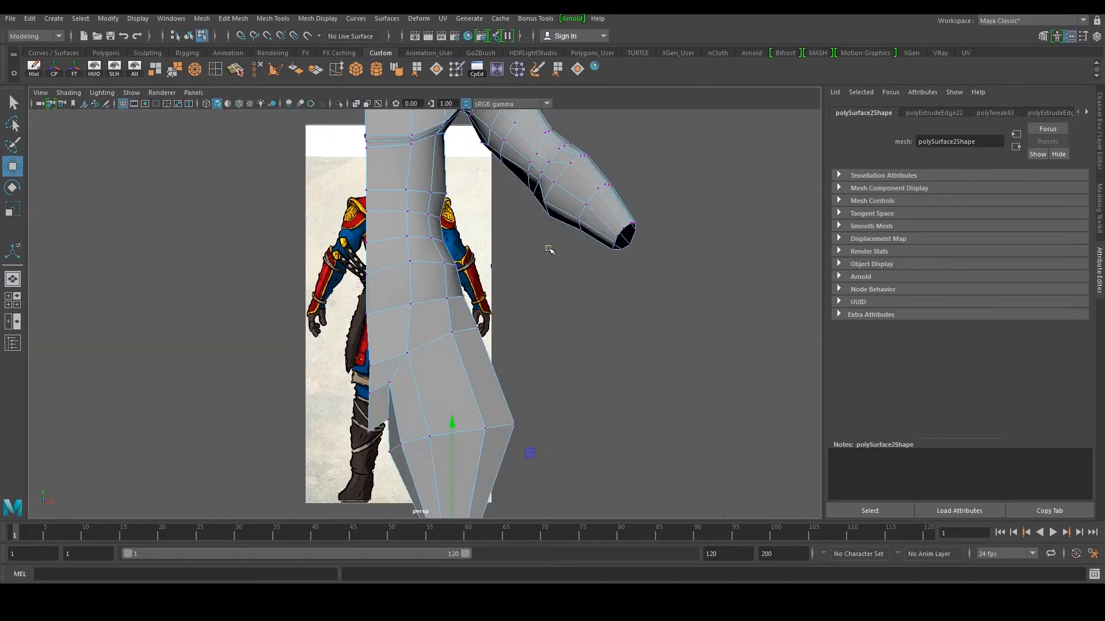
right_drag(456, 278, 526, 266)
click(680, 378)
alt+drag(680, 378, 506, 383)
scroll(526, 384, down, 4)
click(380, 380)
- Select the lower-thigh edge loop in the side view and scale it narrower front to back
key(space)
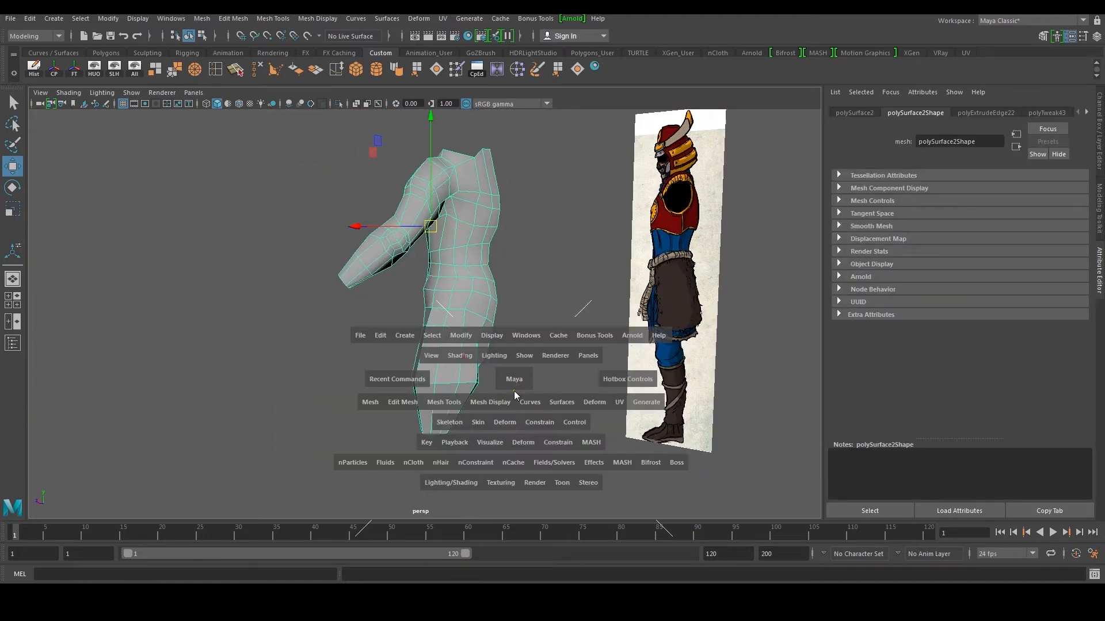
key(space)
scroll(598, 414, up, 6)
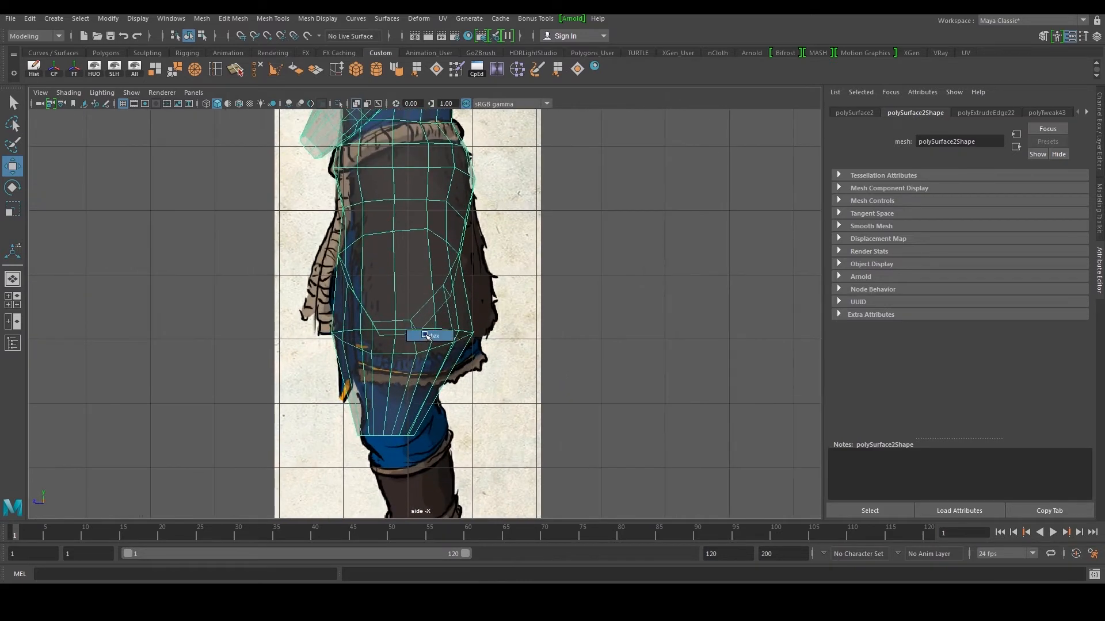
scroll(514, 369, up, 2)
drag(516, 372, 476, 355)
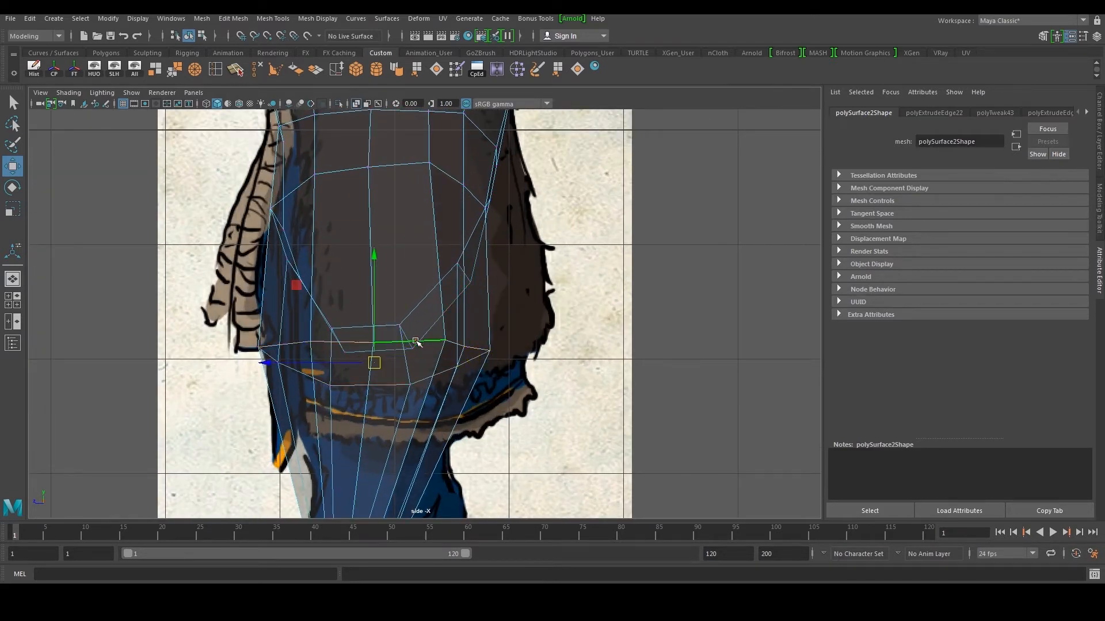
key(r)
drag(272, 366, 296, 367)
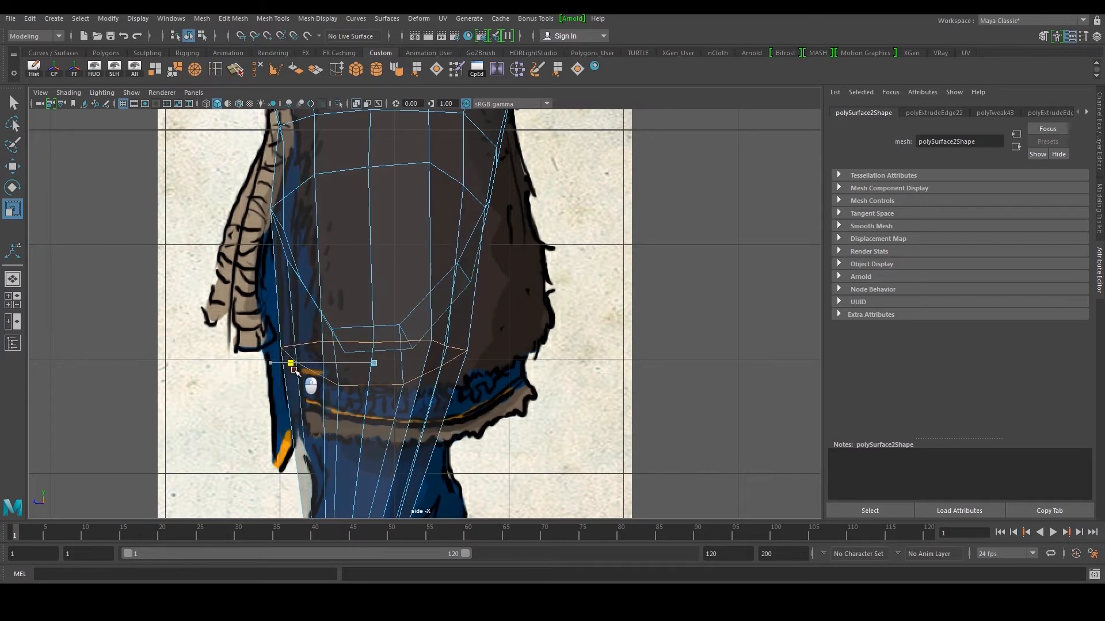
key(w)
- Reposition the rear vertices of the buttock and the lower-thigh loop in the side view to shape the back contour
scroll(403, 339, down, 6)
alt+middle_drag(404, 339, 392, 382)
scroll(426, 323, up, 2)
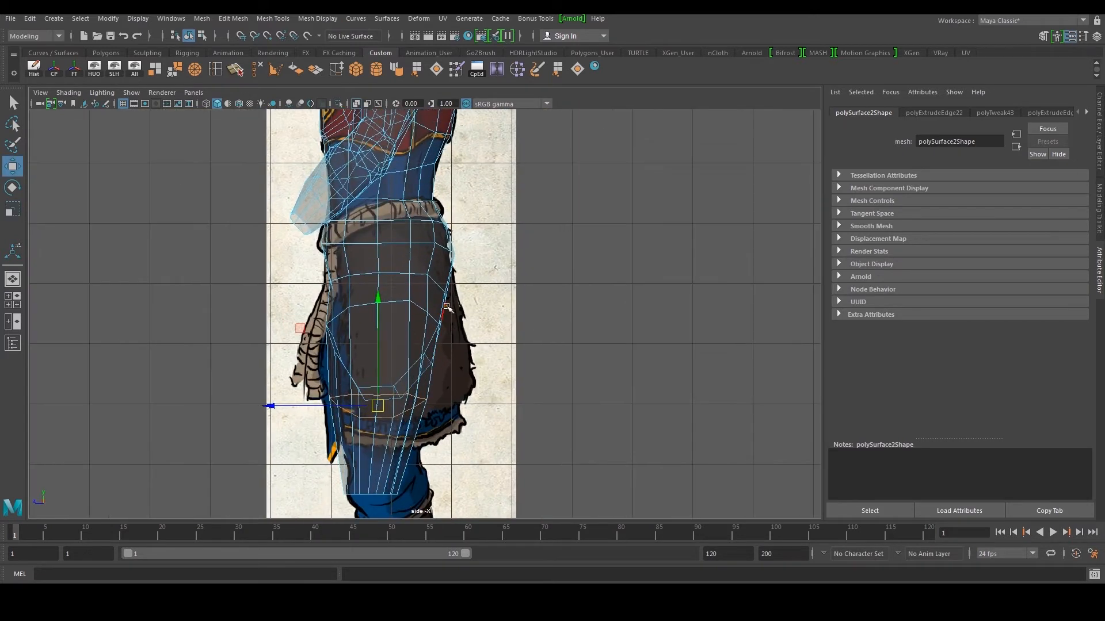
right_drag(448, 310, 405, 311)
drag(446, 387, 406, 418)
scroll(422, 300, up, 3)
alt+middle_drag(432, 276, 415, 332)
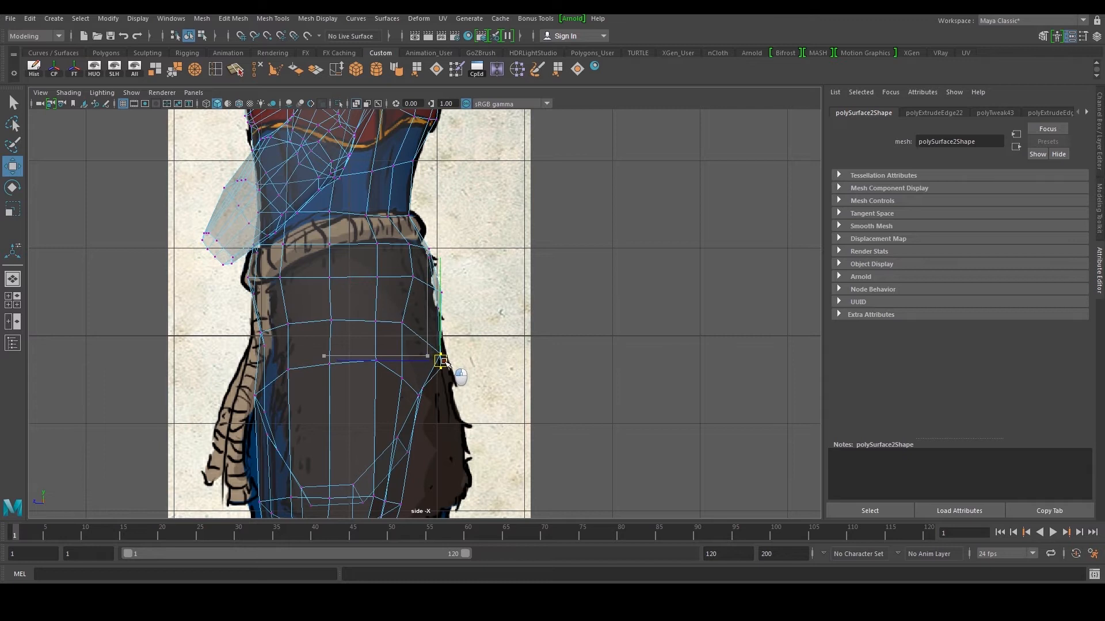
drag(439, 303, 445, 304)
scroll(446, 322, down, 5)
alt+middle_drag(401, 375, 407, 333)
scroll(406, 333, up, 5)
drag(391, 289, 405, 317)
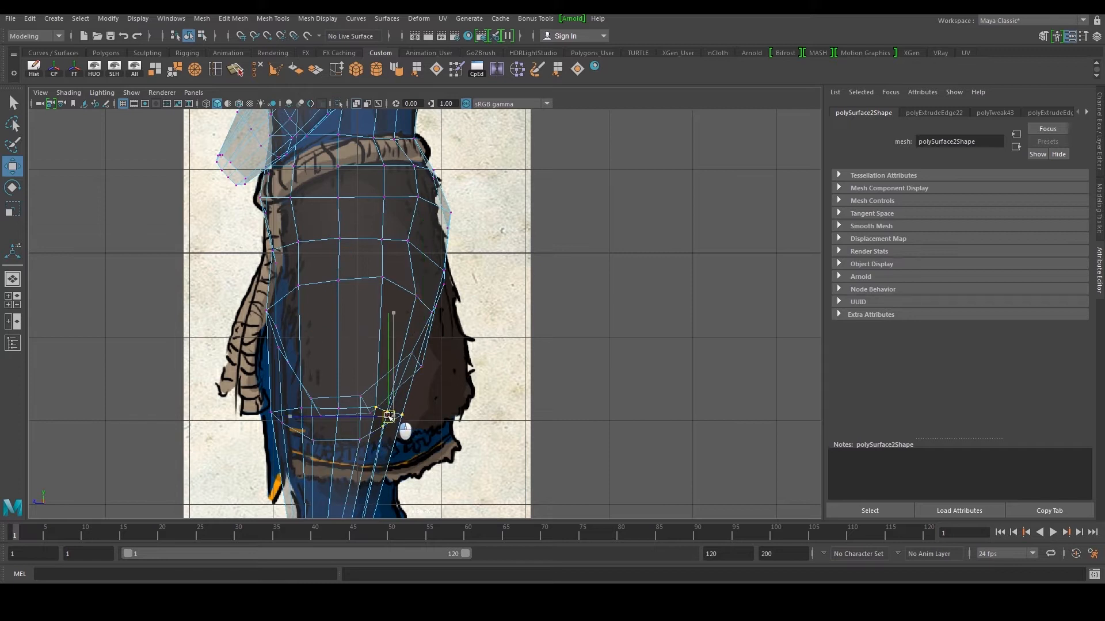
- Narrow the lower-thigh edge loop in the front view and shift it to fit the reference leg
key(space)
key(space)
right_drag(483, 276, 534, 254)
alt+drag(573, 264, 416, 358)
right_drag(411, 371, 380, 380)
alt+drag(380, 380, 368, 387)
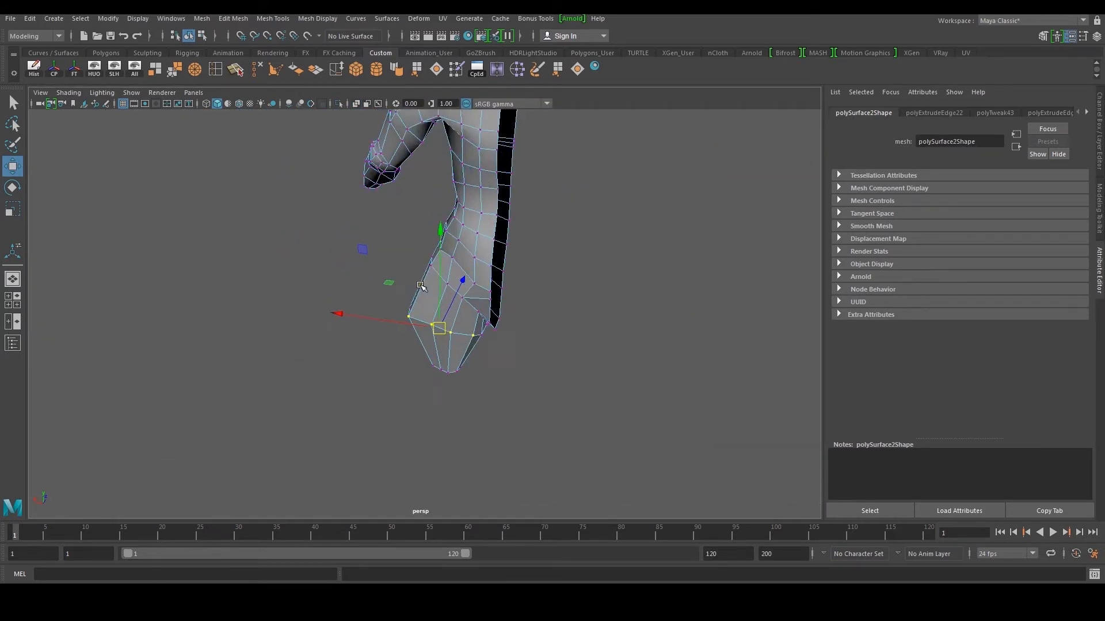
key(space)
key(space)
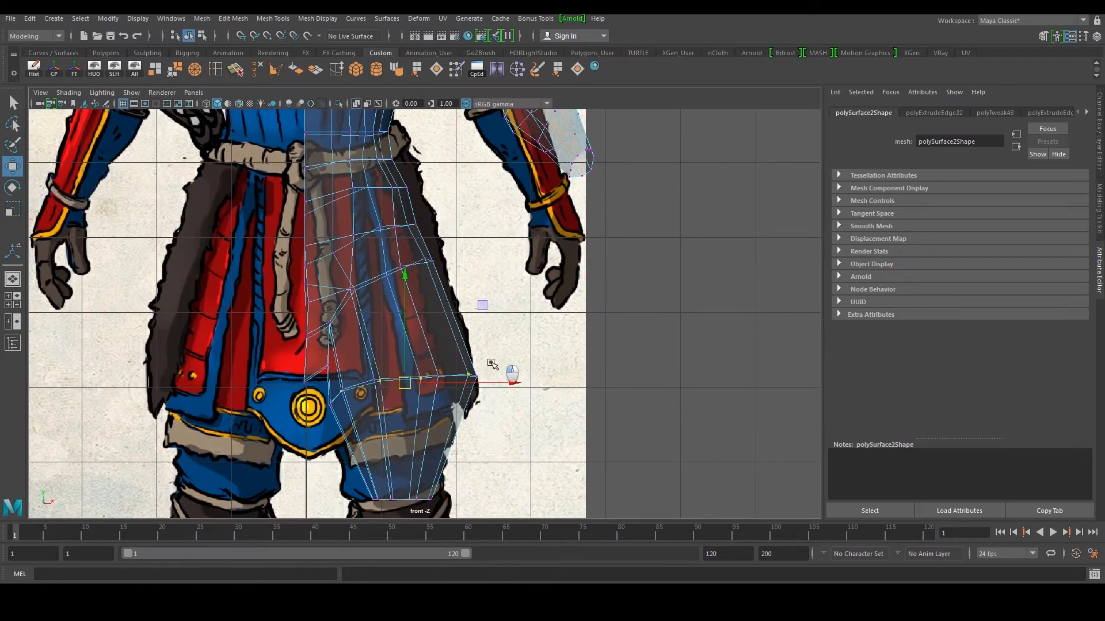
drag(433, 398, 431, 399)
right_drag(384, 418, 376, 390)
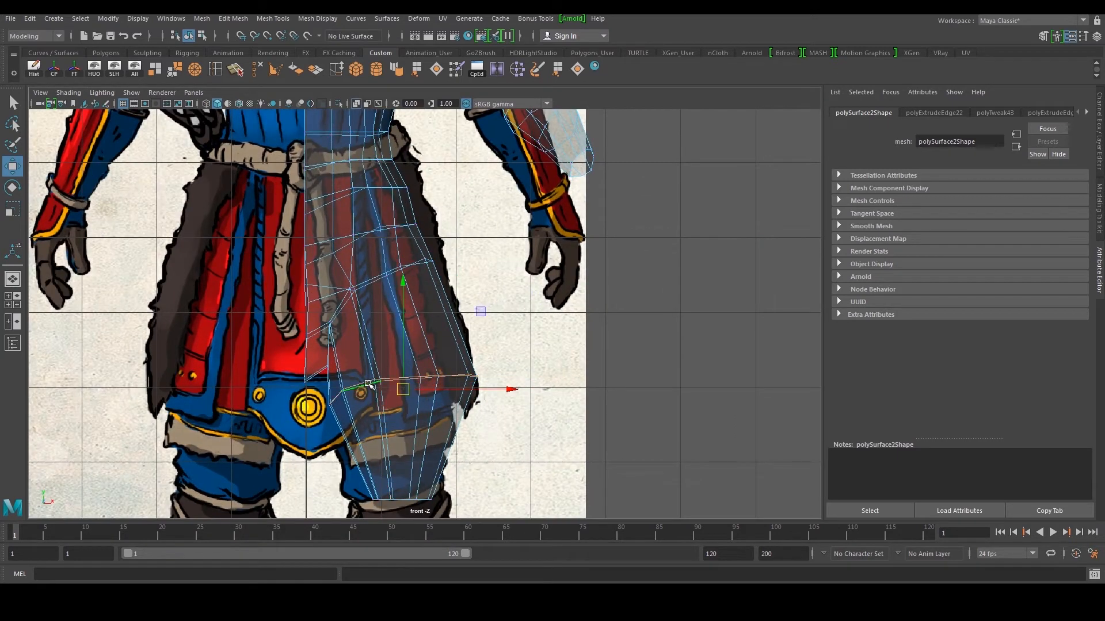
key(r)
drag(506, 390, 410, 397)
key(w)
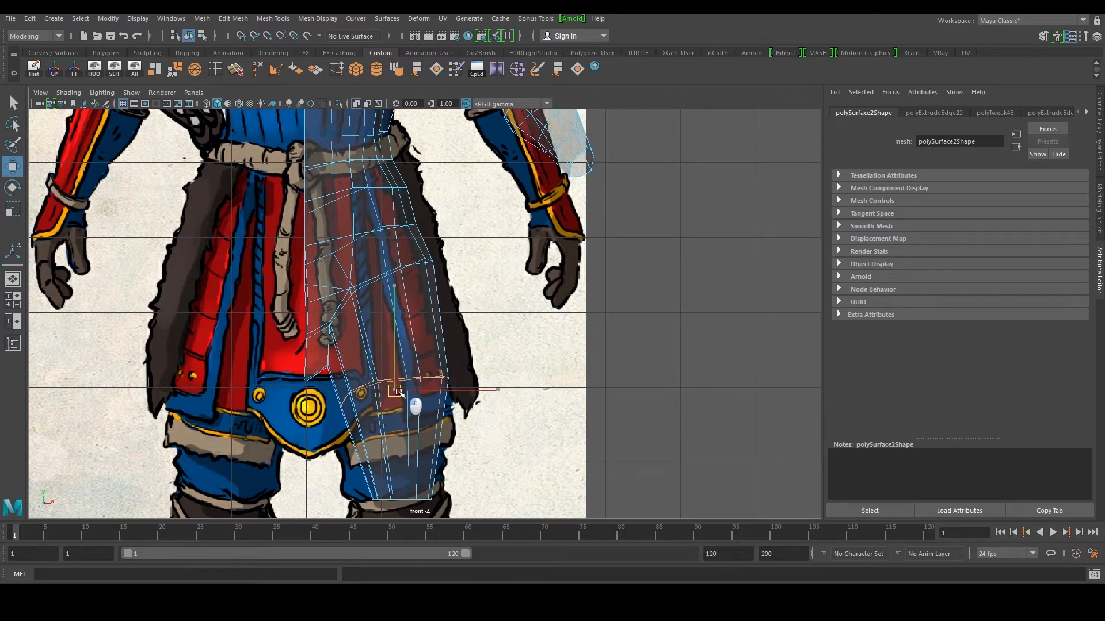
- Return to object selection, select the half-body mesh and soften its edges
key(space)
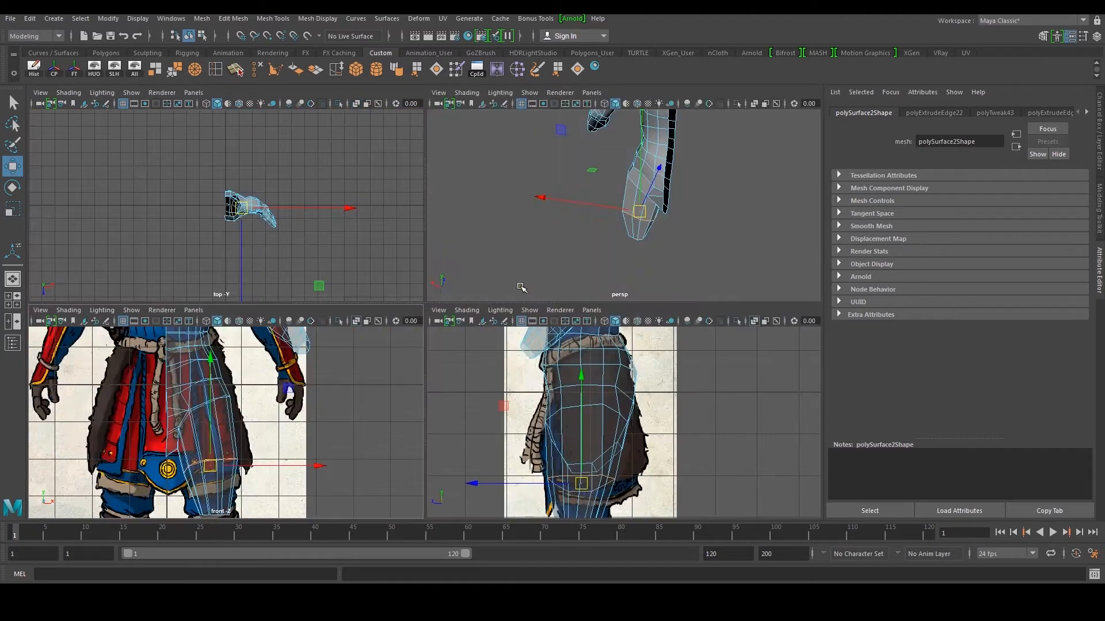
key(space)
alt+drag(460, 288, 412, 288)
right_drag(410, 286, 462, 262)
scroll(490, 274, down, 3)
alt+drag(491, 274, 520, 288)
click(529, 336)
scroll(533, 362, up, 3)
alt+drag(533, 363, 404, 346)
click(404, 348)
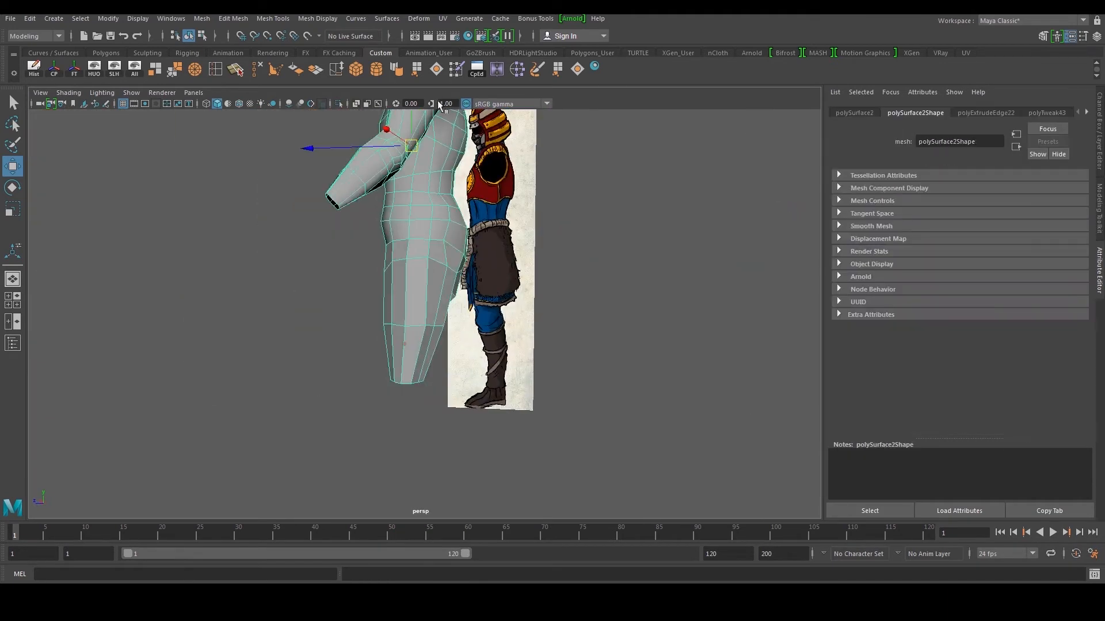
click(395, 70)
click(347, 345)
- Examine the softened body and the hip and thigh topology from the front, side and back
alt+drag(347, 345, 372, 360)
scroll(373, 360, down, 3)
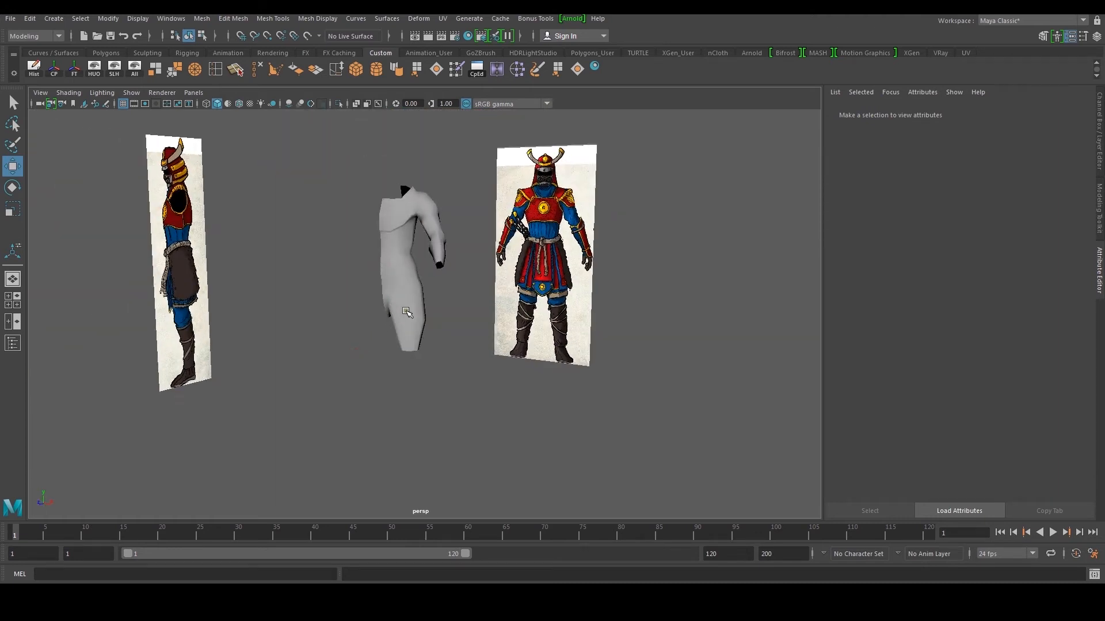
alt+drag(402, 312, 363, 351)
scroll(415, 347, up, 4)
click(414, 341)
scroll(451, 357, up, 3)
alt+drag(451, 357, 364, 358)
scroll(408, 314, up, 3)
alt+drag(408, 314, 520, 279)
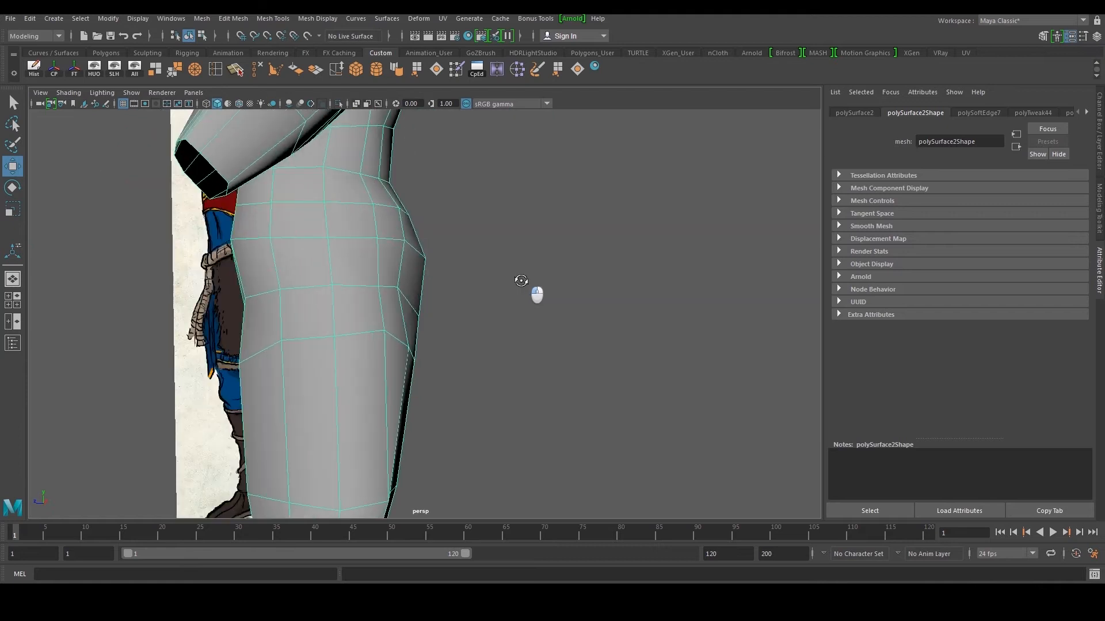
alt+middle_drag(406, 292, 405, 360)
scroll(404, 360, up, 4)
scroll(406, 363, down, 4)
alt+drag(390, 488, 423, 389)
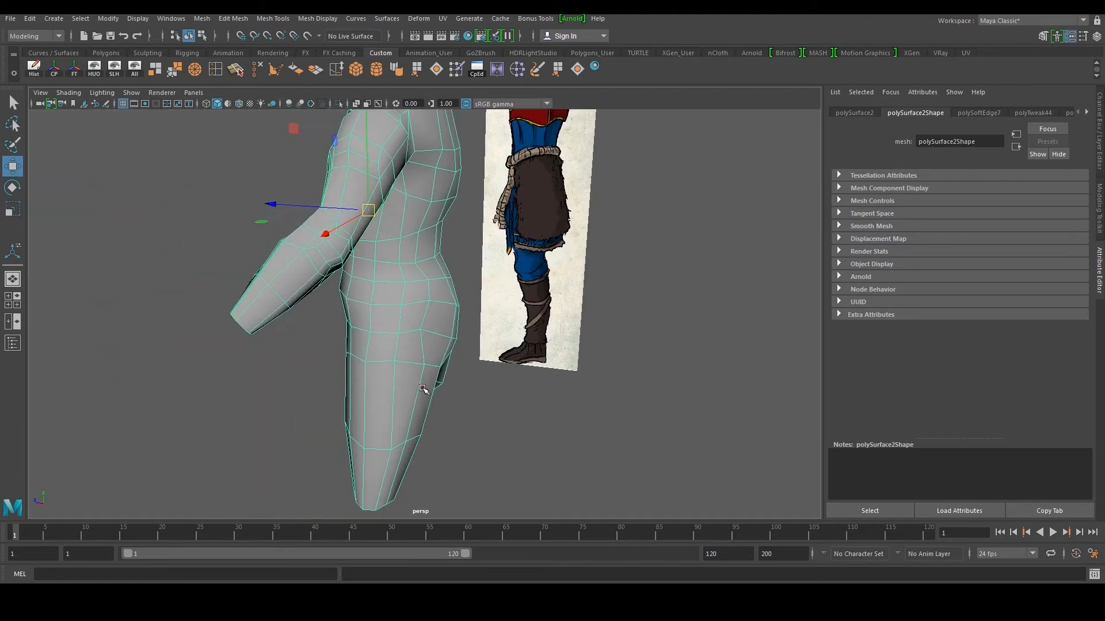
- Move individual vertices at the back of the thigh and hip along the depth axis to refine the profile
alt+drag(396, 333, 405, 395)
alt+middle_drag(404, 454, 404, 354)
right_drag(404, 374, 402, 343)
scroll(402, 345, up, 3)
click(391, 406)
right_drag(390, 404, 367, 397)
click(390, 396)
drag(362, 396, 349, 397)
alt+middle_drag(417, 251, 410, 339)
click(404, 312)
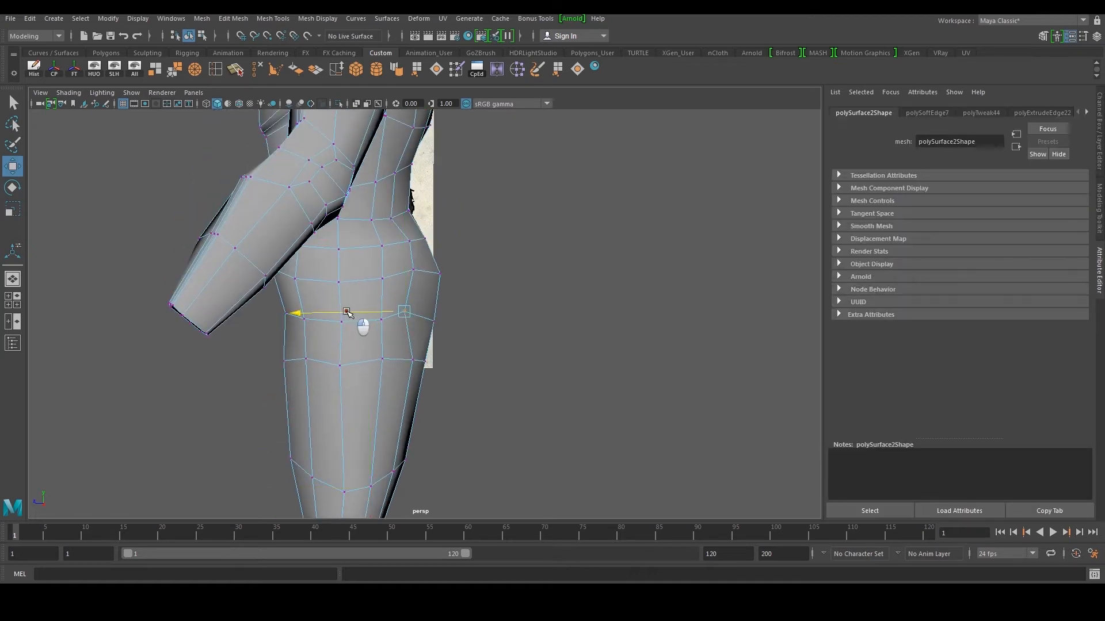
drag(346, 312, 363, 311)
- Select faces on the rear side of the hip and shift them slightly to round out the buttock
alt+drag(470, 276, 448, 279)
right_drag(442, 276, 440, 302)
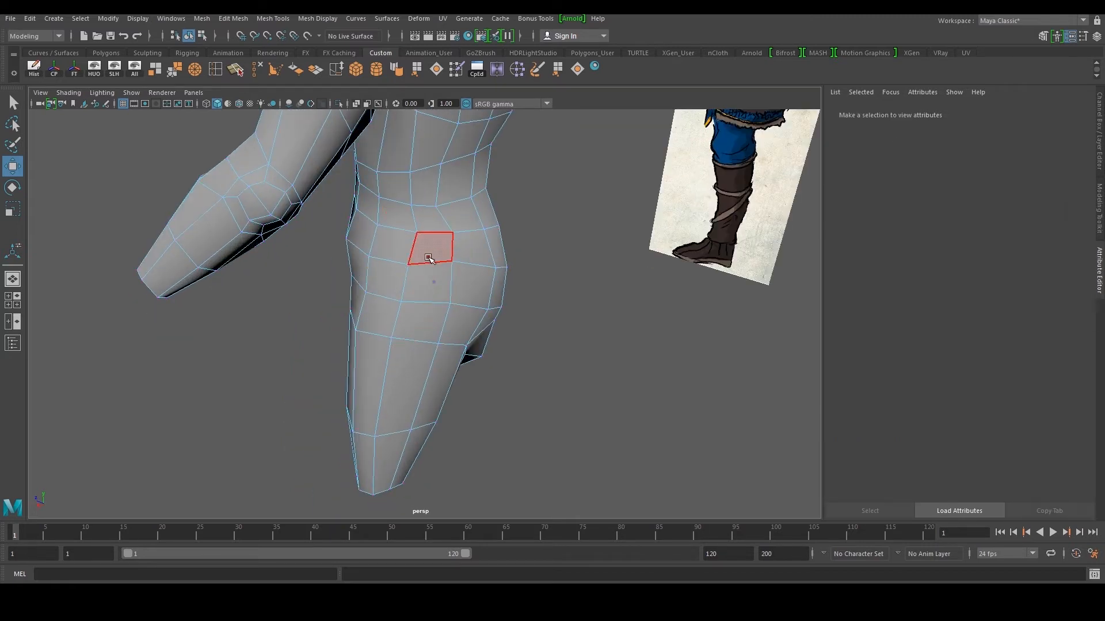
click(427, 257)
alt+drag(427, 257, 397, 202)
shift+click(459, 293)
alt+middle_drag(488, 302, 464, 316)
alt+drag(464, 316, 435, 295)
middle_drag(492, 276, 483, 286)
click(446, 318)
shift+click(422, 364)
- Move the rear hip vertices along the depth axis to smooth the buttock contour, and return to object selection
alt+drag(501, 301, 581, 332)
right_drag(460, 312, 417, 312)
click(478, 346)
click(473, 273)
drag(437, 273, 421, 302)
click(473, 301)
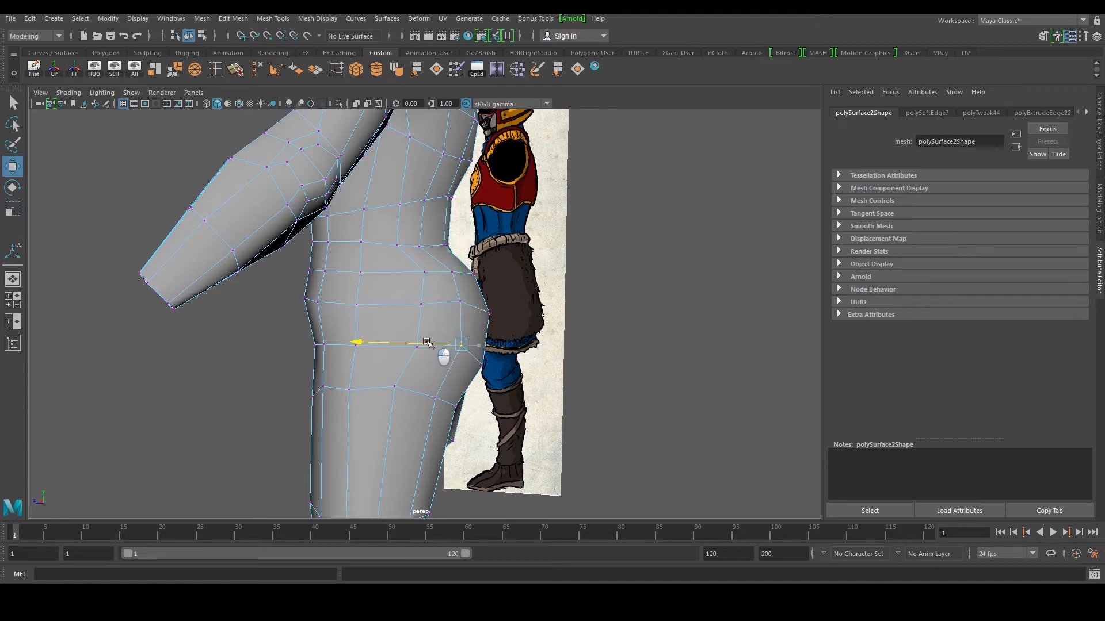
right_drag(419, 272, 454, 238)
scroll(585, 343, down, 5)
click(585, 343)
mouse_move(584, 343)
alt+mouse_down()
mouse_move(483, 363)
mouse_move(570, 340)
alt+mouse_up()
scroll(476, 343, up, 3)
- Select the edge loop around the top of the thigh and scale it uniformly to adjust the leg's thickness
click(446, 321)
right_drag(445, 321, 445, 358)
click(465, 326)
shift+click(464, 294)
alt+drag(566, 323, 427, 358)
alt+drag(496, 326, 422, 393)
alt+drag(477, 341, 451, 398)
shift+double_click(469, 429)
alt+drag(311, 384, 548, 410)
key(r)
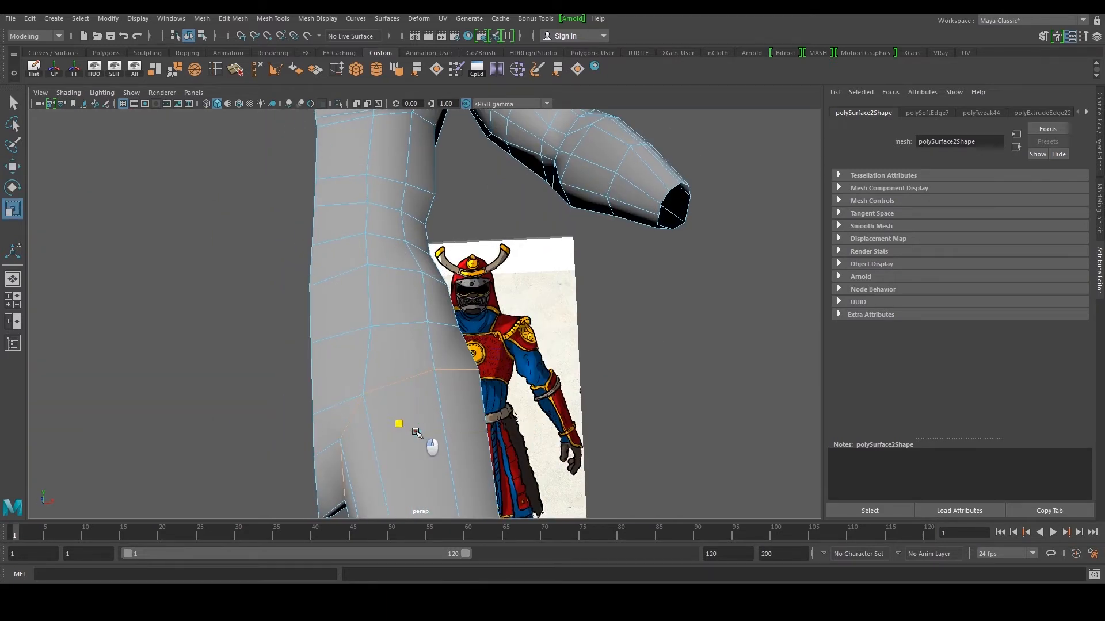
alt+drag(401, 436, 371, 420)
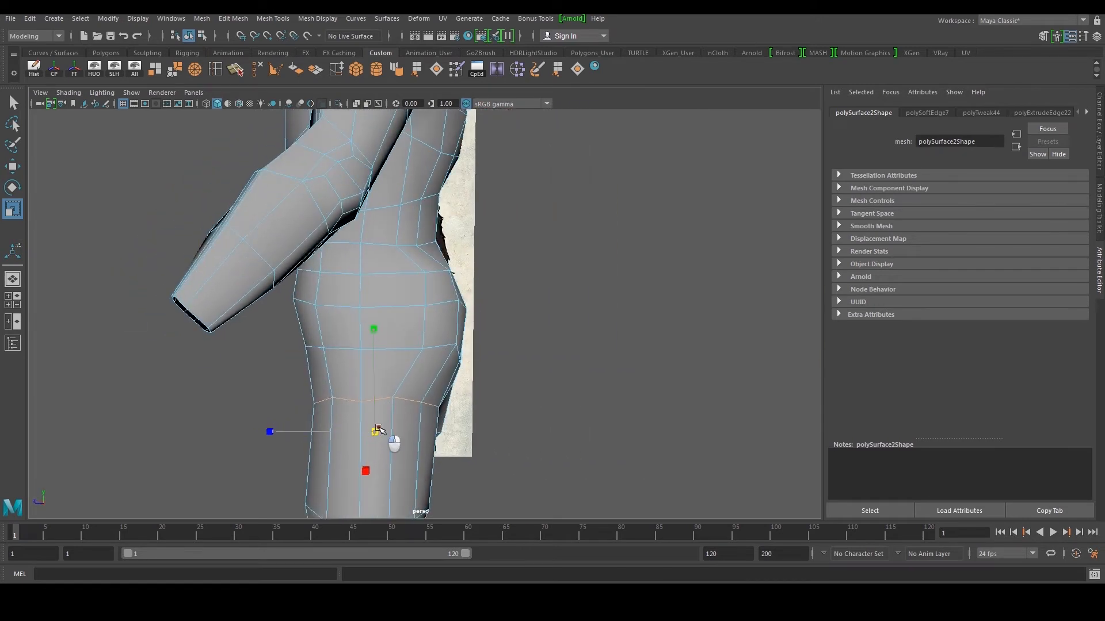
alt+drag(380, 336, 327, 329)
alt+drag(429, 304, 513, 298)
key(w)
- Return to object selection and examine the profile of the waist, hips and thigh in perspective
right_drag(402, 296, 460, 267)
scroll(495, 299, down, 6)
click(504, 313)
mouse_move(412, 348)
alt+mouse_down()
mouse_move(511, 357)
mouse_move(439, 338)
mouse_move(437, 298)
mouse_move(424, 333)
alt+mouse_up()
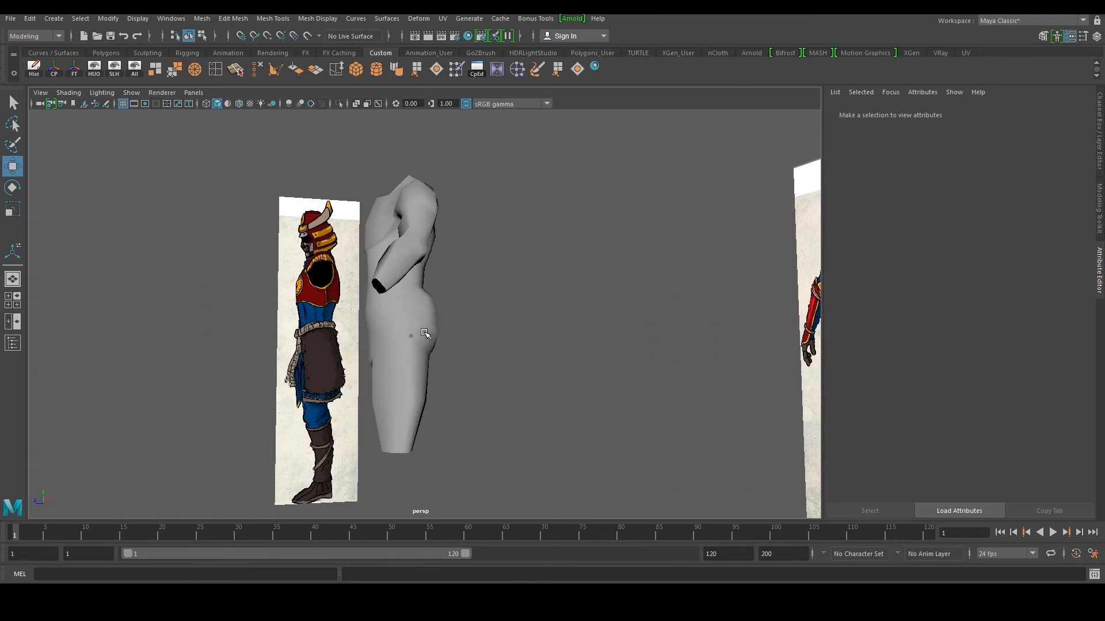
alt+middle_drag(424, 333, 421, 360)
scroll(424, 360, up, 3)
click(426, 359)
scroll(426, 359, up, 4)
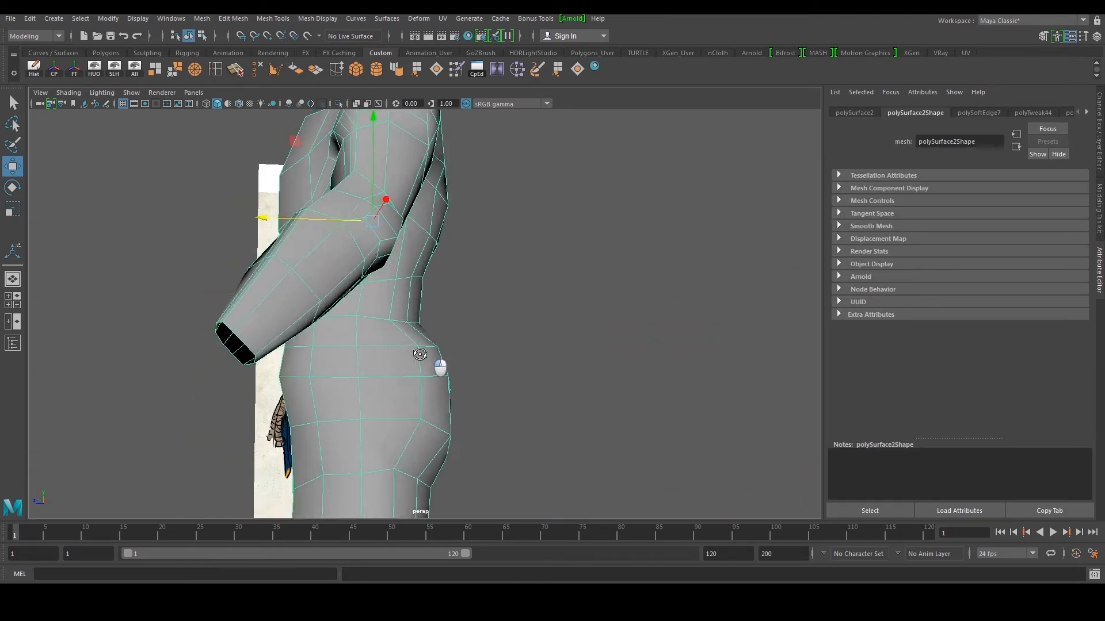
alt+drag(423, 357, 475, 343)
- Move the rear vertices along the belt line in the side view to even out the waist
key(space)
key(space)
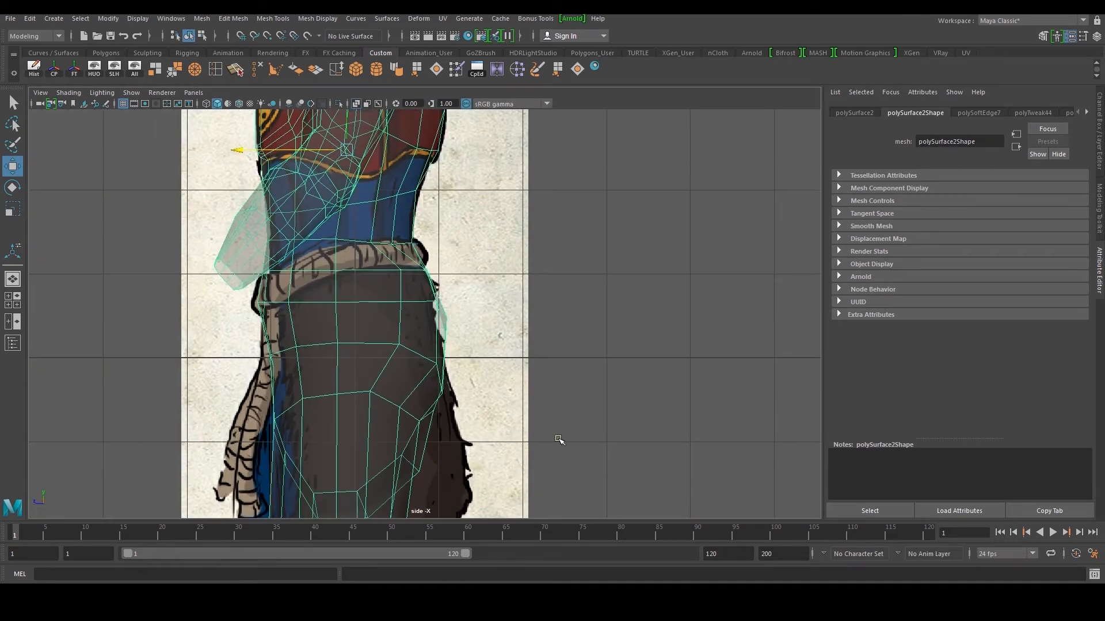
scroll(558, 439, up, 5)
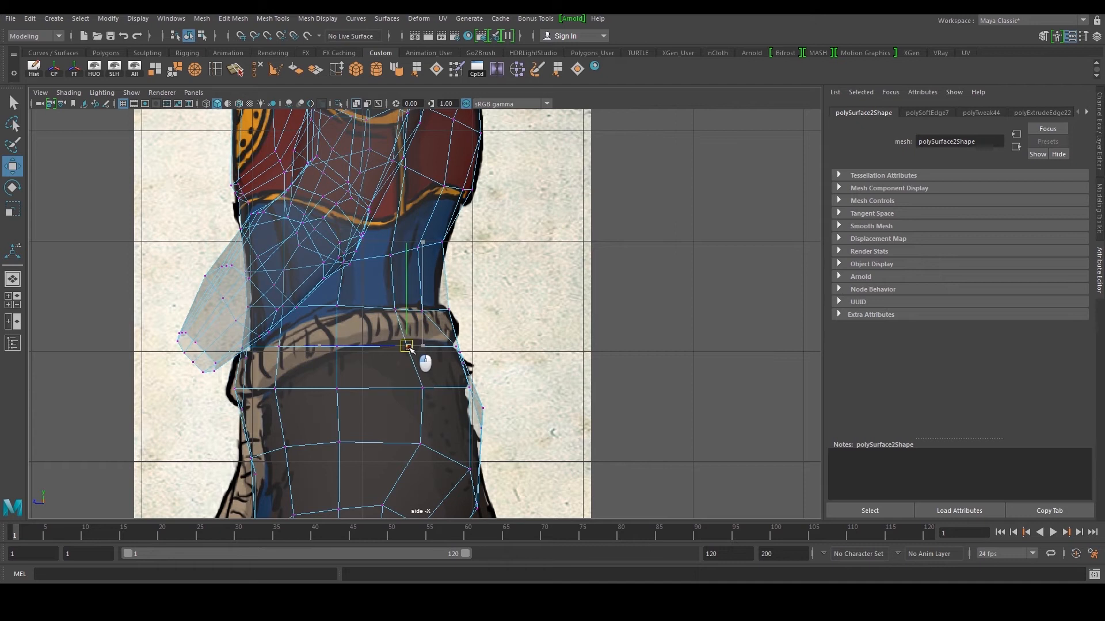
scroll(437, 349, up, 2)
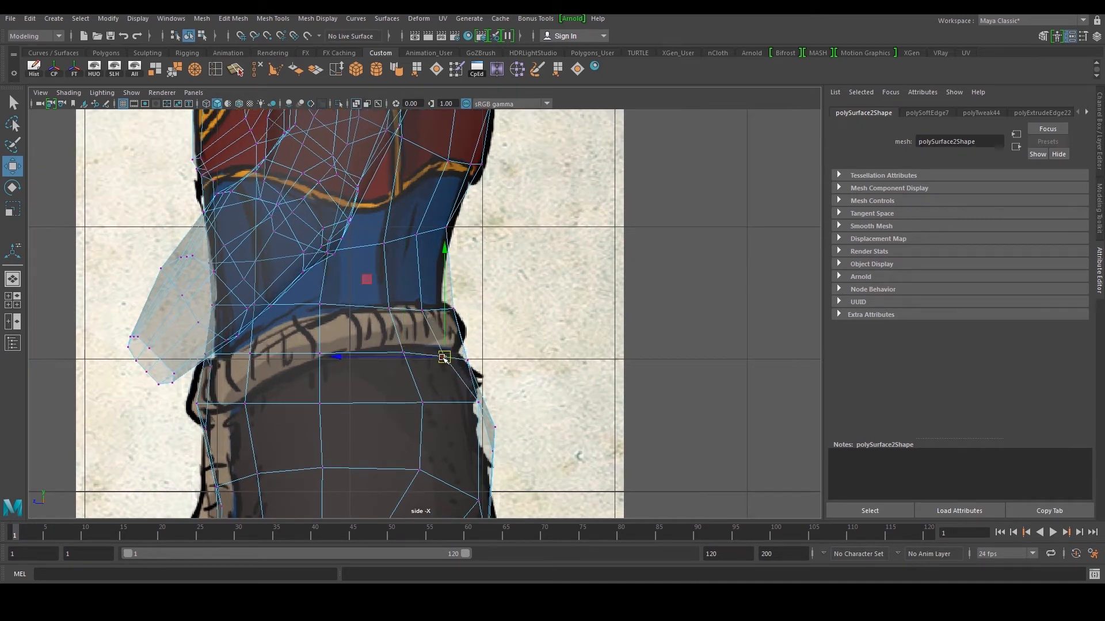
- Adjust the vertices below the belt and down the buttock in the side view to space the edges evenly
alt+middle_drag(403, 399, 406, 335)
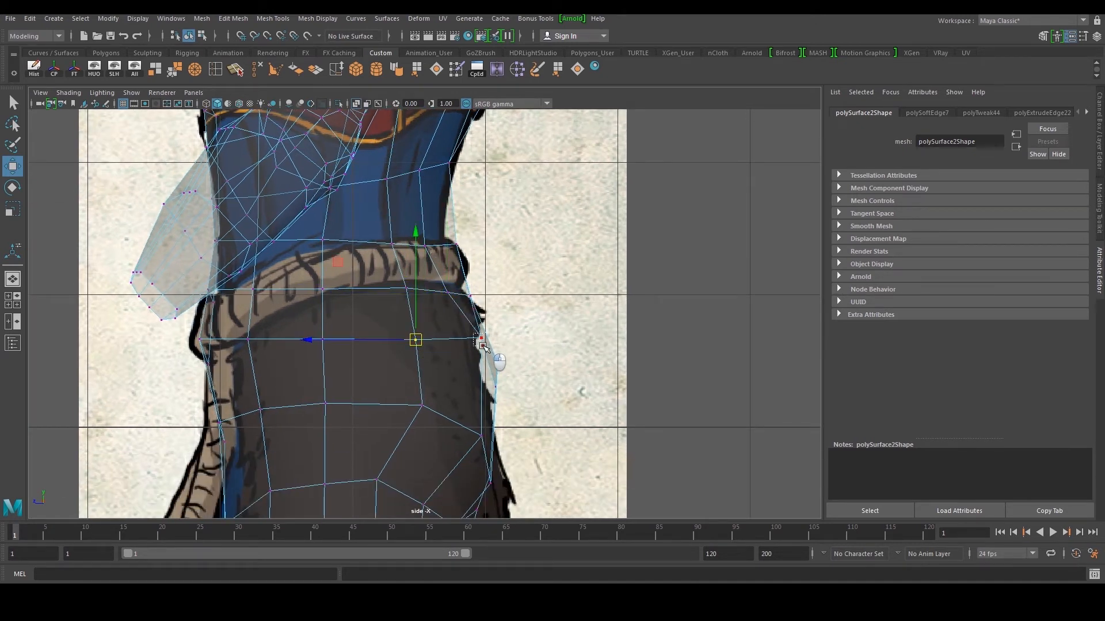
alt+middle_drag(477, 428, 449, 350)
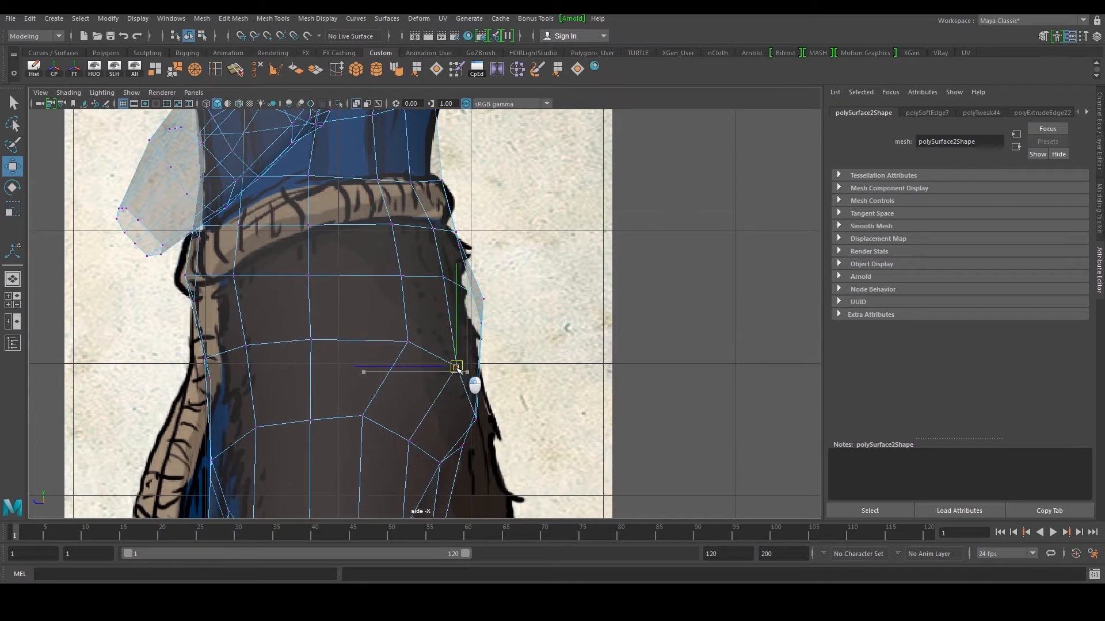
click(476, 420)
middle_drag(477, 420, 469, 414)
click(482, 300)
drag(479, 297, 478, 298)
- Select the crotch vertices at the inner edge of the leg opening and raise them in the side view
scroll(469, 316, down, 6)
alt+middle_drag(462, 328, 471, 298)
scroll(478, 345, up, 4)
click(466, 405)
key(space)
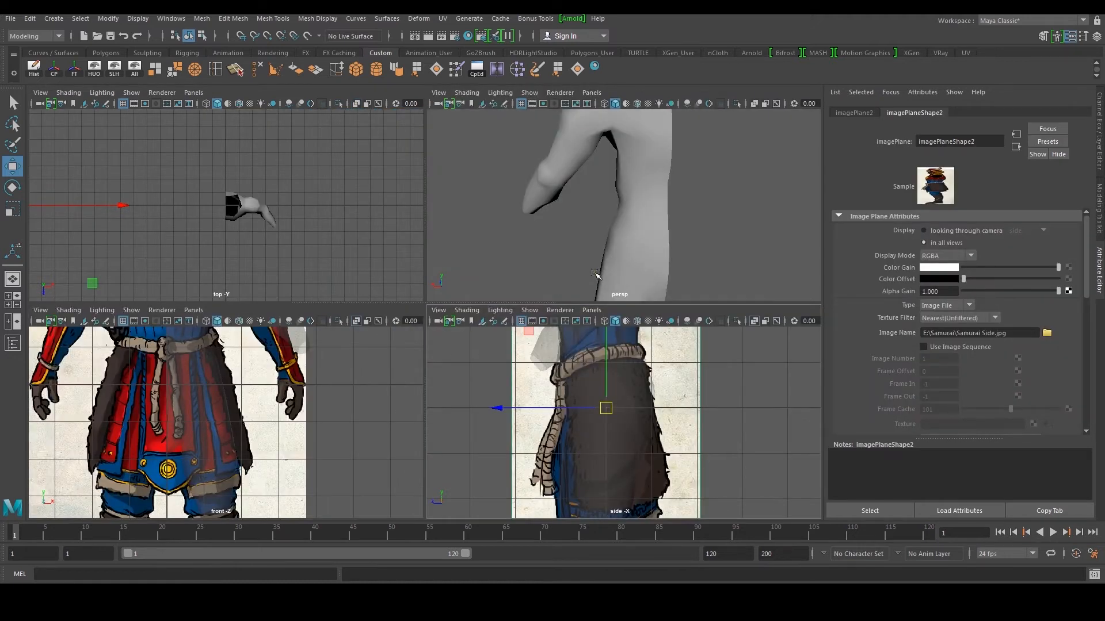
click(646, 286)
alt+middle_drag(648, 288, 607, 215)
key(F9)
click(629, 263)
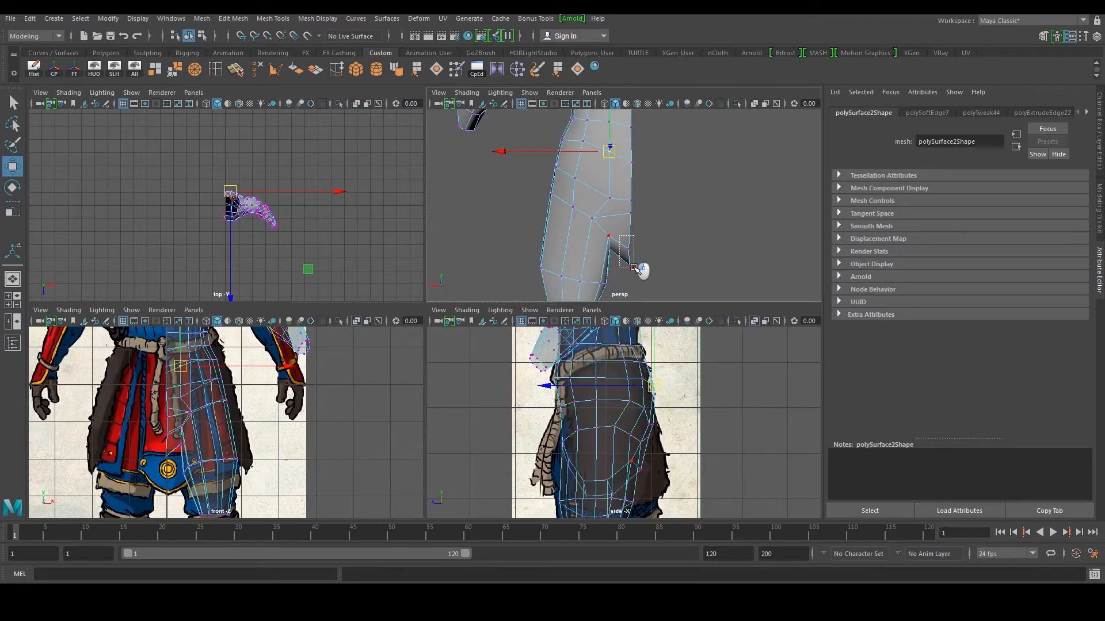
key(space)
drag(405, 329, 397, 279)
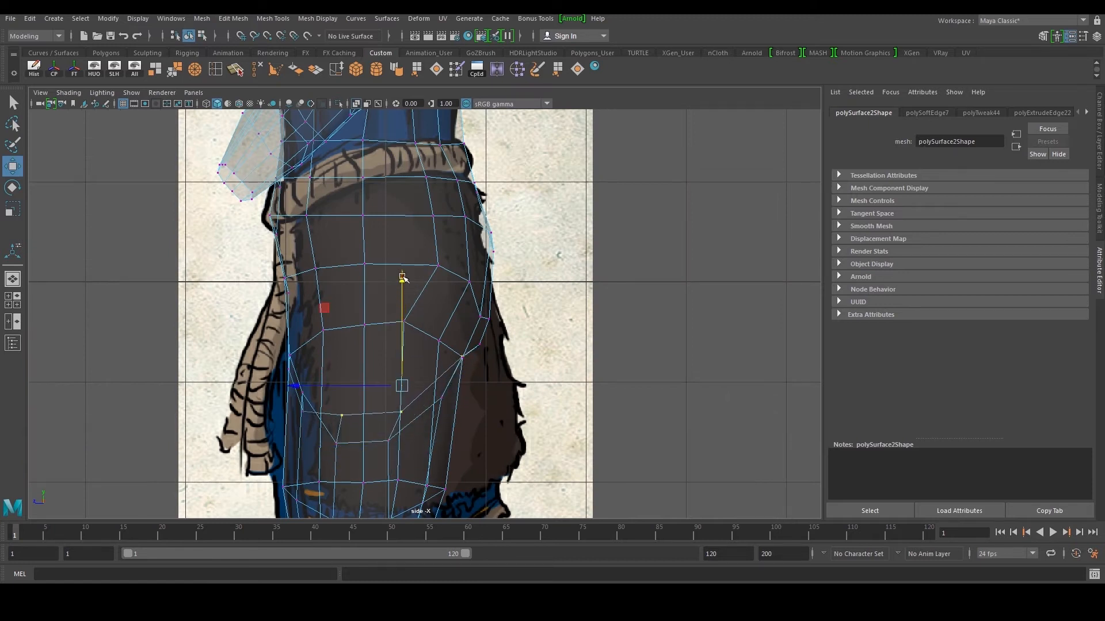
- Return to object selection and examine the reshaped crotch, hips and leg from all around in perspective
key(space)
key(space)
alt+drag(523, 202, 681, 197)
mouse_move(426, 253)
alt+mouse_down()
mouse_move(505, 240)
mouse_move(420, 267)
alt+mouse_up()
drag(524, 352, 510, 313)
alt+right_drag(440, 316, 496, 311)
alt+drag(496, 302, 437, 328)
right_drag(455, 282, 501, 229)
alt+right_drag(592, 299, 557, 316)
click(547, 338)
alt+drag(558, 316, 500, 340)
alt+right_drag(500, 340, 473, 343)
alt+drag(474, 343, 271, 353)
alt+right_drag(271, 353, 382, 350)
click(382, 350)
alt+drag(378, 350, 555, 322)
key(space)
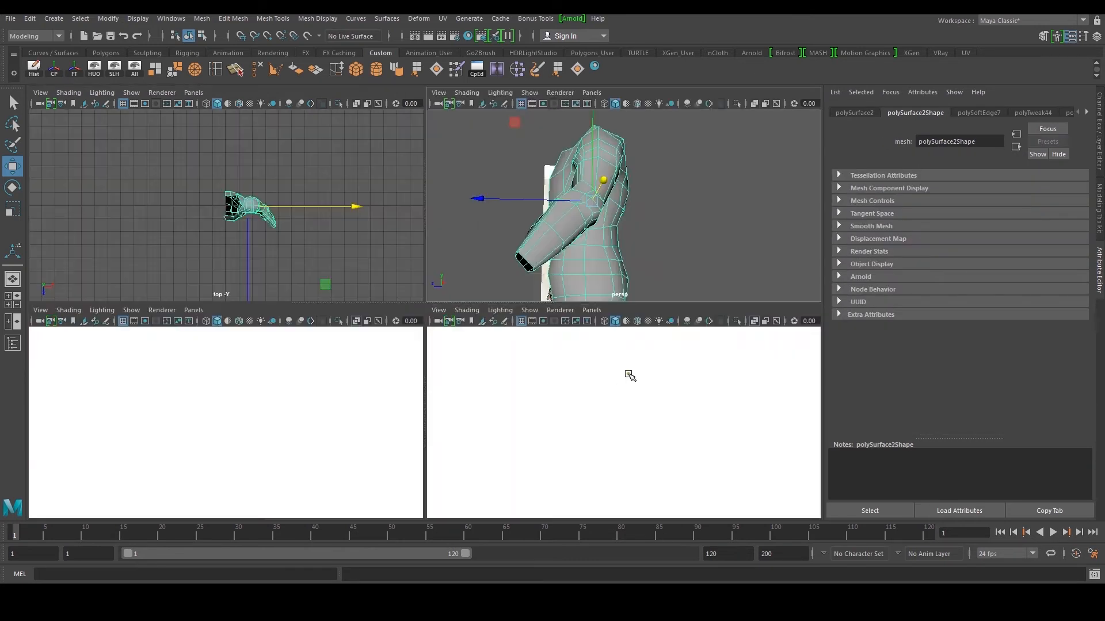
- Move the vertices along the middle and upper back outward in the side view to round the back contour
key(space)
drag(444, 294, 469, 318)
drag(472, 395, 472, 396)
drag(459, 390, 464, 390)
alt+middle_drag(473, 336, 450, 448)
alt+middle_drag(516, 281, 505, 347)
drag(527, 289, 478, 323)
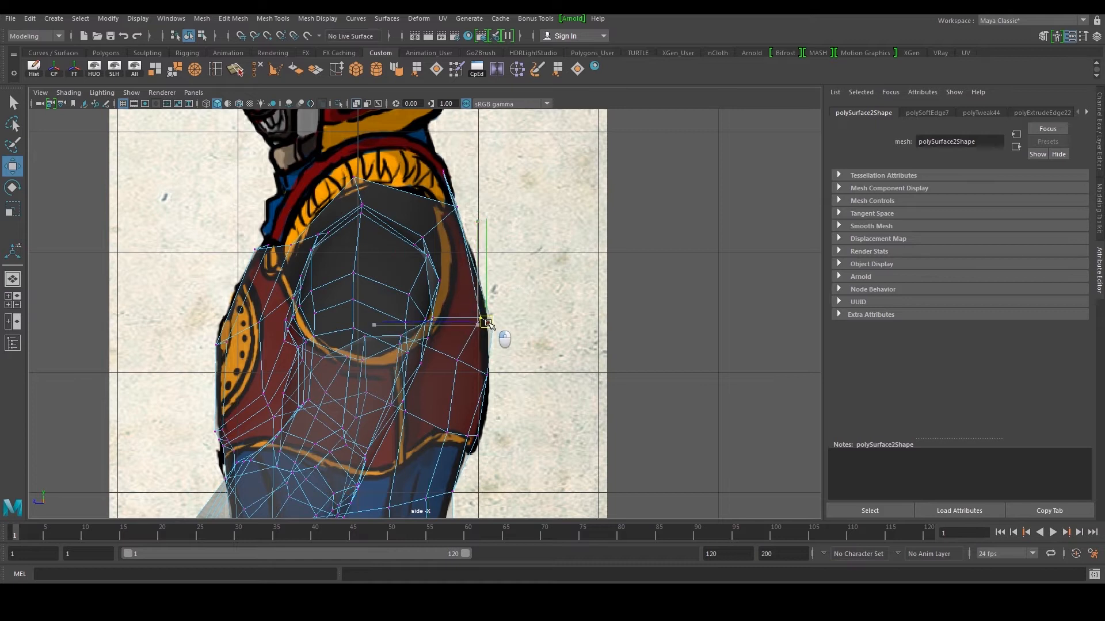
drag(478, 376, 491, 379)
- Pull the vertex below the neck at the top of the back outward in the side view
alt+middle_drag(494, 211, 478, 275)
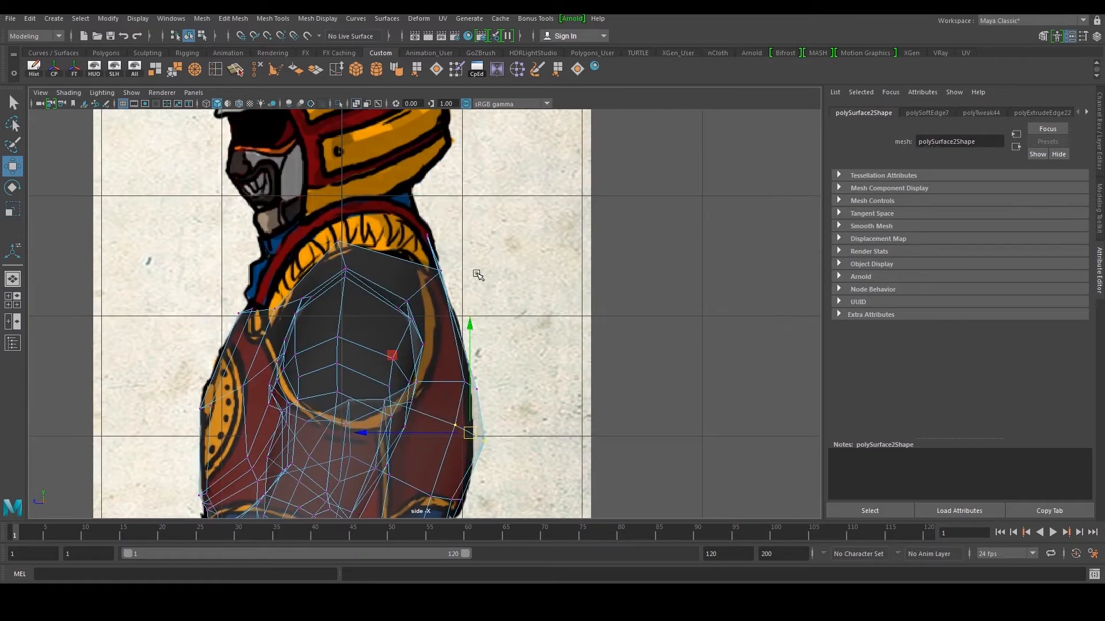
drag(426, 283, 426, 283)
drag(438, 274, 451, 274)
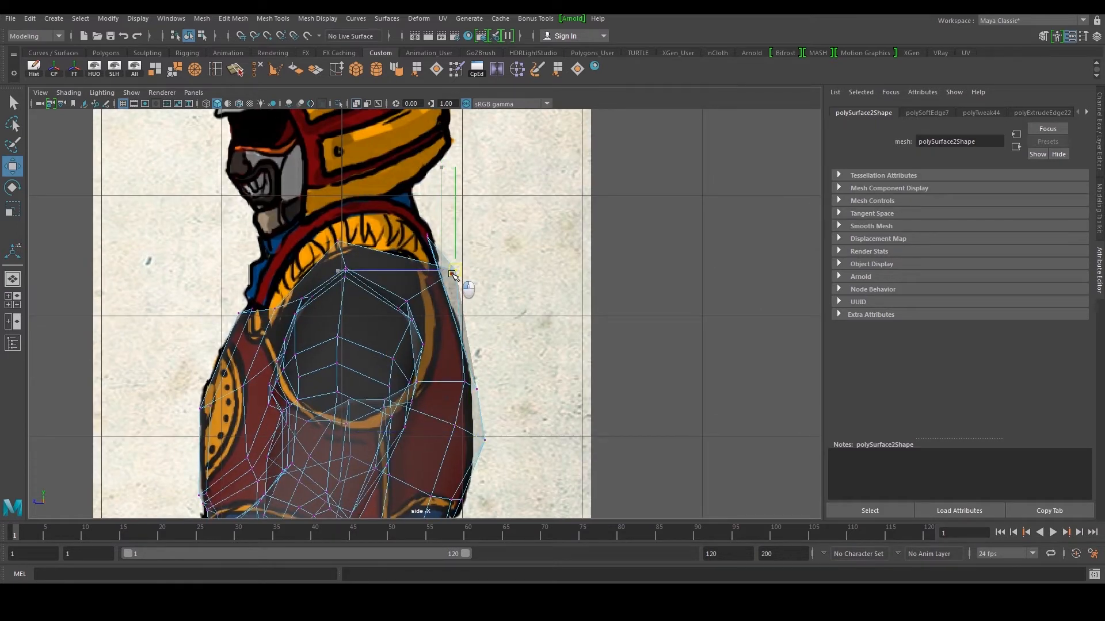
scroll(489, 293, down, 5)
- Examine the reshaped back and the open inner side of the half body from several angles in perspective
key(space)
key(space)
right_drag(432, 268, 483, 242)
alt+drag(512, 243, 399, 284)
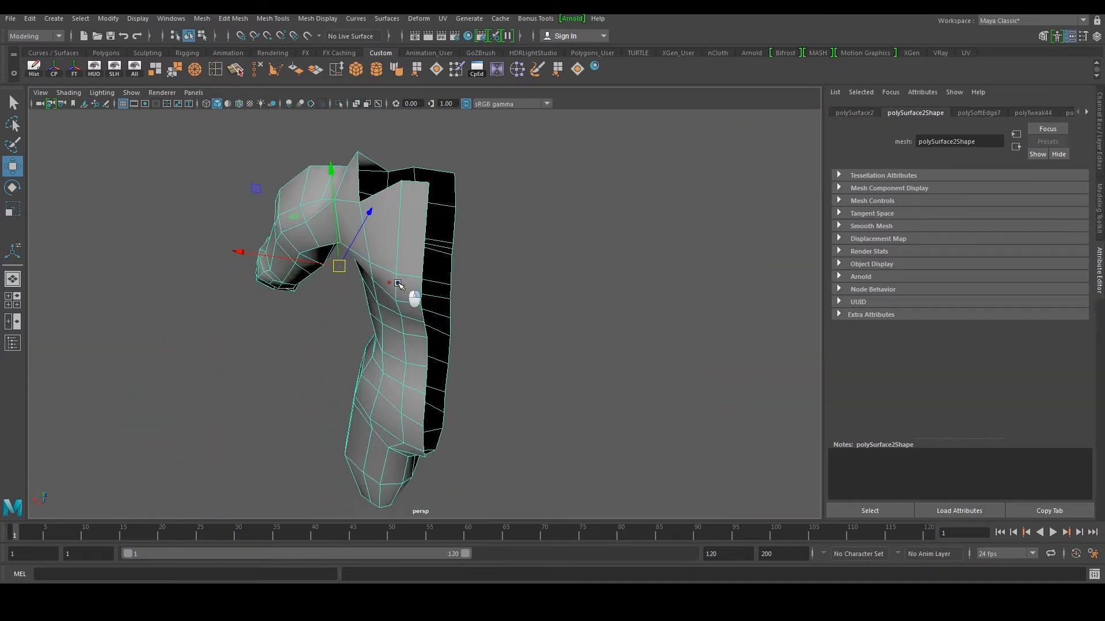
right_drag(399, 283, 401, 250)
click(406, 278)
alt+middle_drag(439, 221, 462, 300)
scroll(462, 300, up, 2)
alt+drag(463, 302, 409, 279)
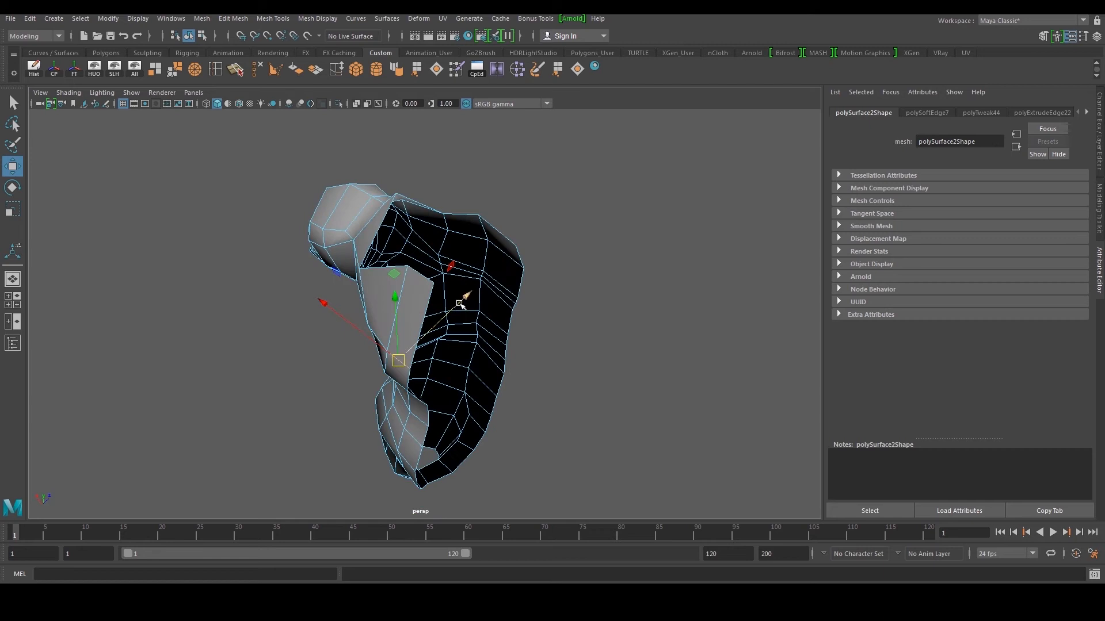
alt+drag(389, 300, 368, 339)
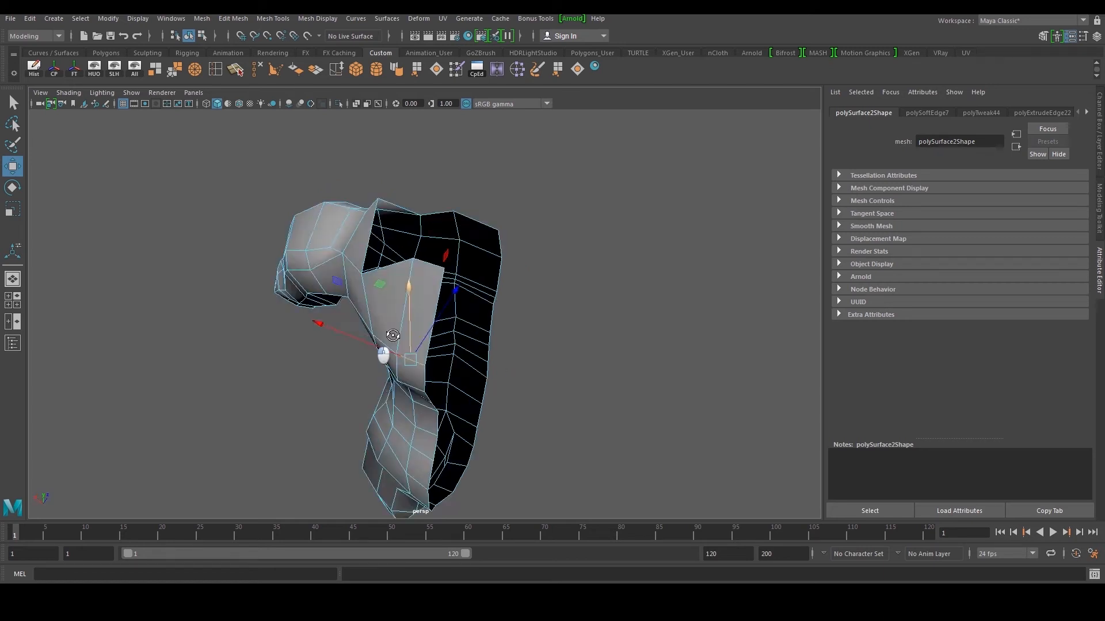
click(575, 297)
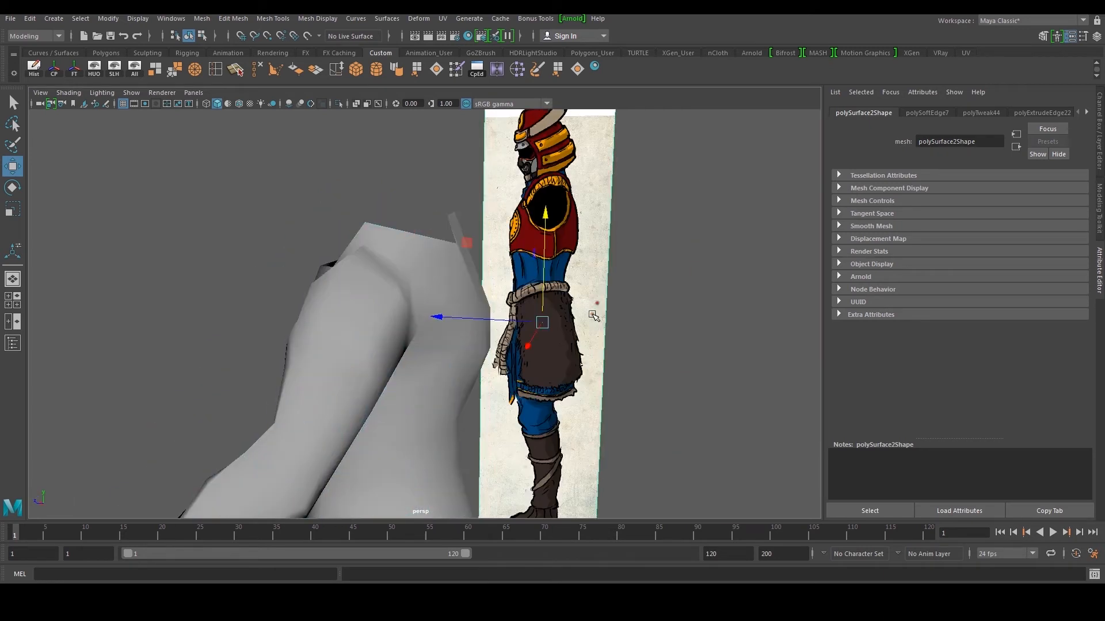
scroll(575, 297, down, 4)
alt+drag(570, 346, 511, 379)
scroll(511, 379, down, 4)
alt+middle_drag(511, 379, 502, 332)
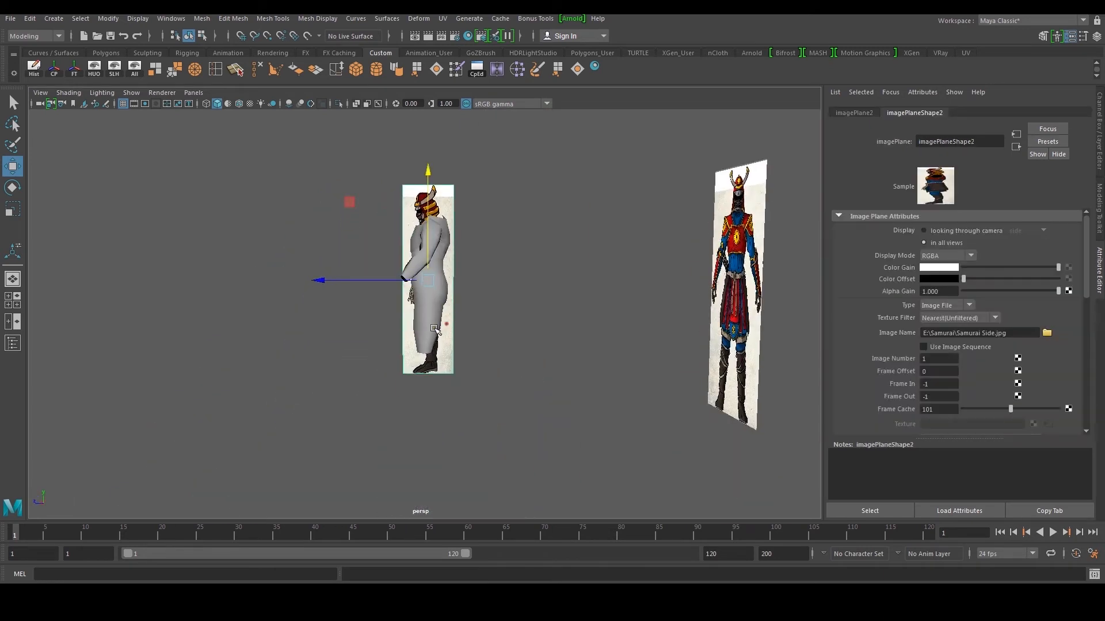
- Extrude the edges of the lower leg opening from the knee down to the ankle in the side view
click(428, 302)
key(space)
key(space)
alt+middle_drag(509, 460, 520, 302)
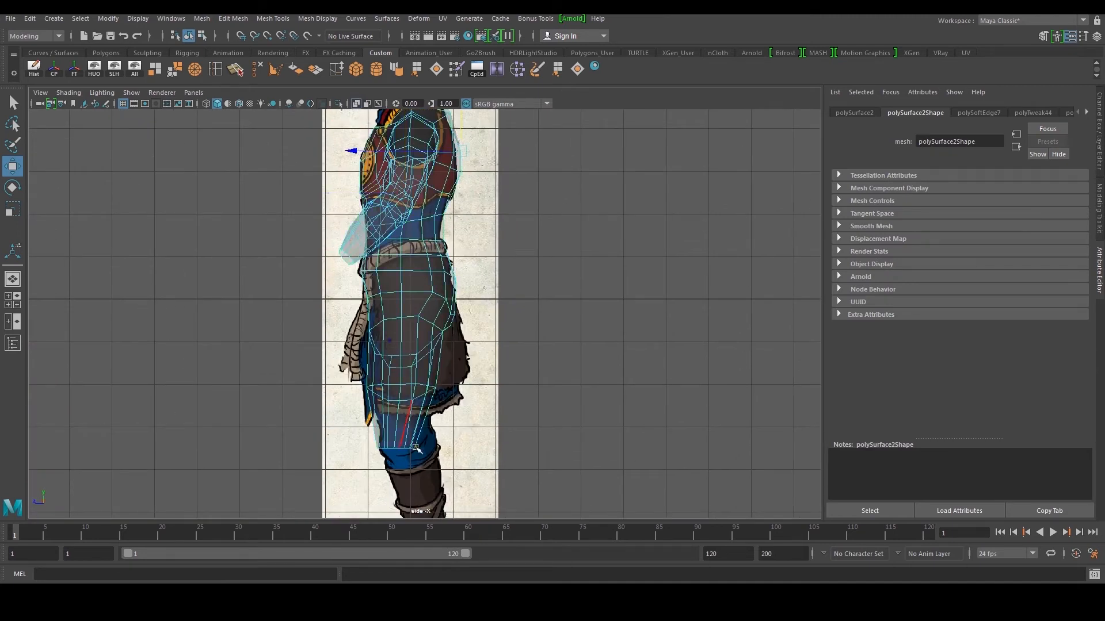
scroll(409, 440, up, 2)
alt+middle_drag(409, 440, 412, 349)
shift+right_click(460, 382)
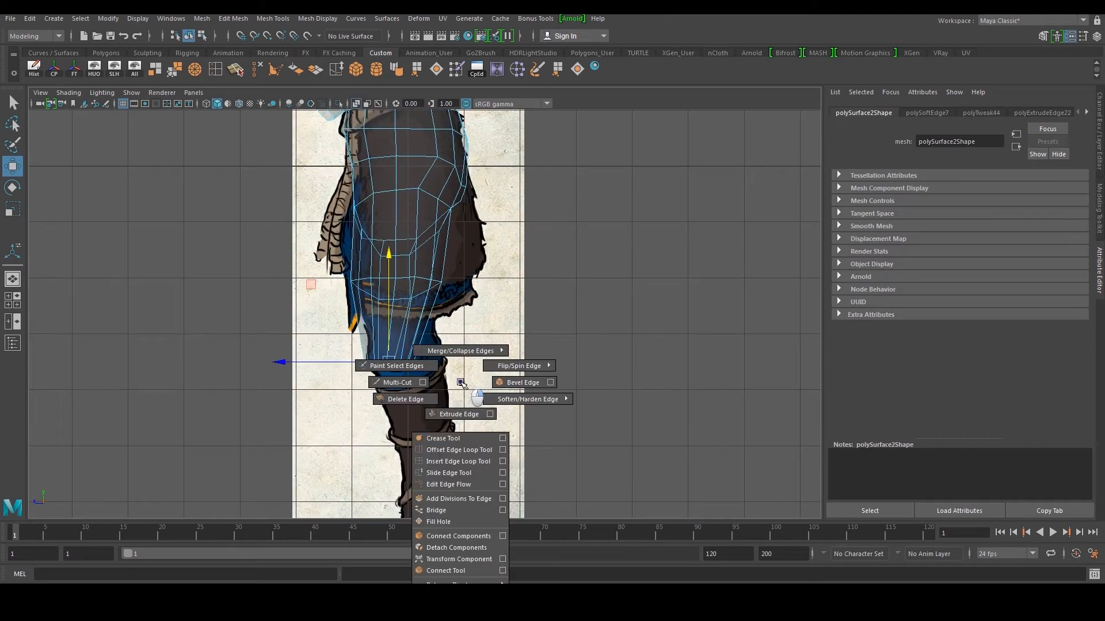
shift+right_drag(460, 397, 461, 410)
key(w)
drag(389, 362, 415, 483)
alt+middle_drag(418, 471, 429, 353)
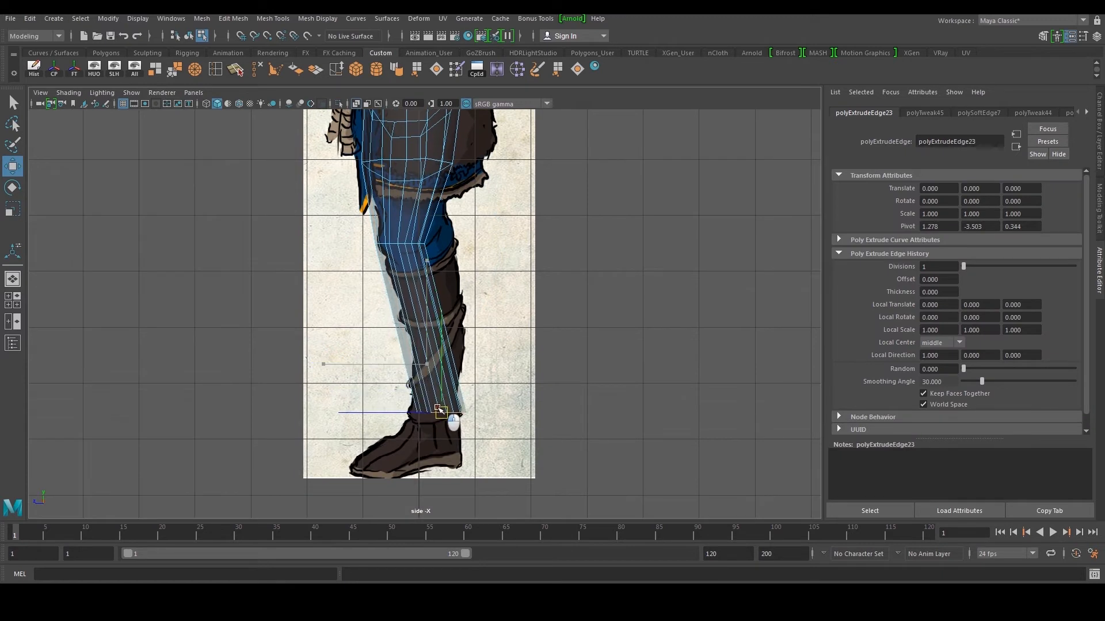
- Shift the extruded ankle edges outward in the front view to line up with the top of the boot
key(space)
key(space)
scroll(423, 501, up, 3)
alt+middle_drag(423, 501, 433, 385)
drag(487, 453, 516, 454)
- Rotate and scale the knee vertex row and resize the ankle row in the front view to fit the leg
alt+middle_drag(391, 245, 388, 333)
right_drag(385, 329, 349, 316)
drag(327, 268, 432, 321)
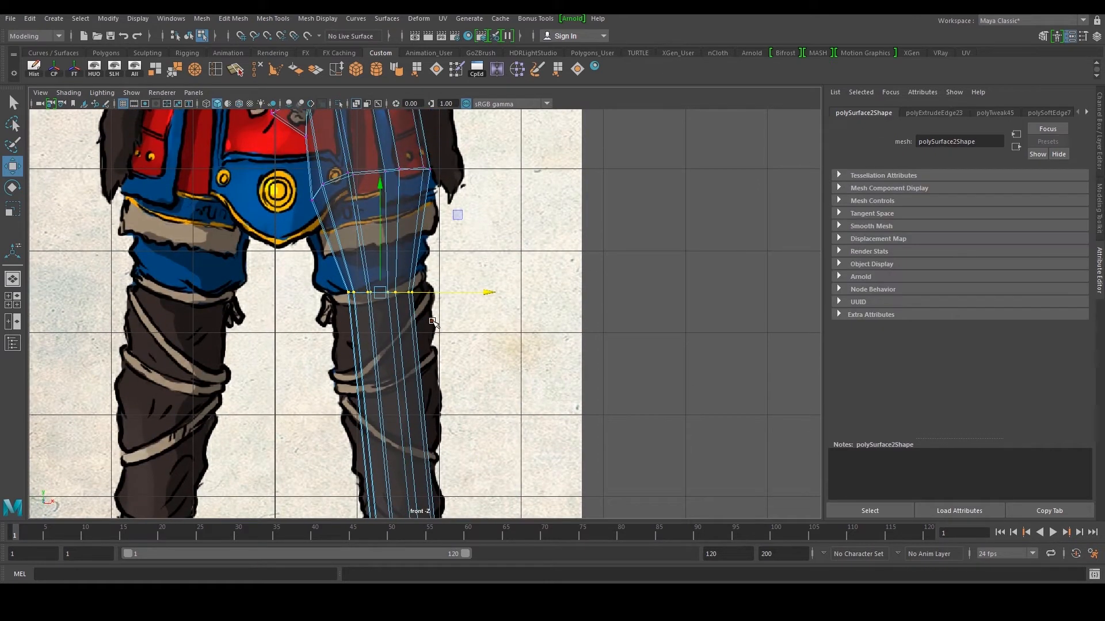
key(e)
drag(456, 254, 467, 233)
key(r)
drag(381, 293, 391, 294)
scroll(403, 322, down, 5)
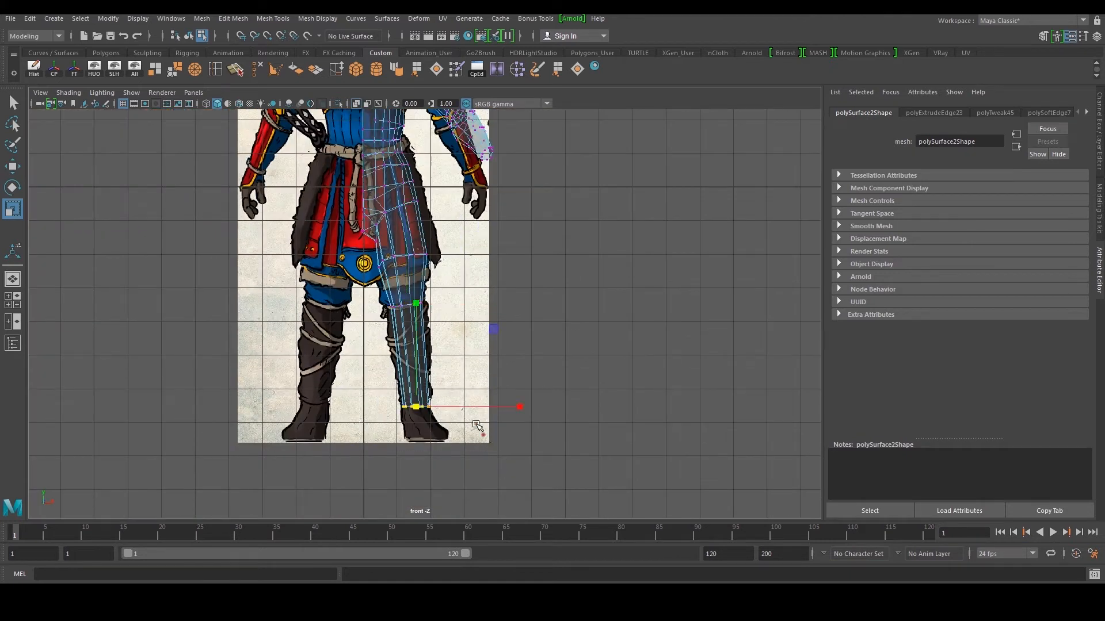
scroll(477, 426, up, 3)
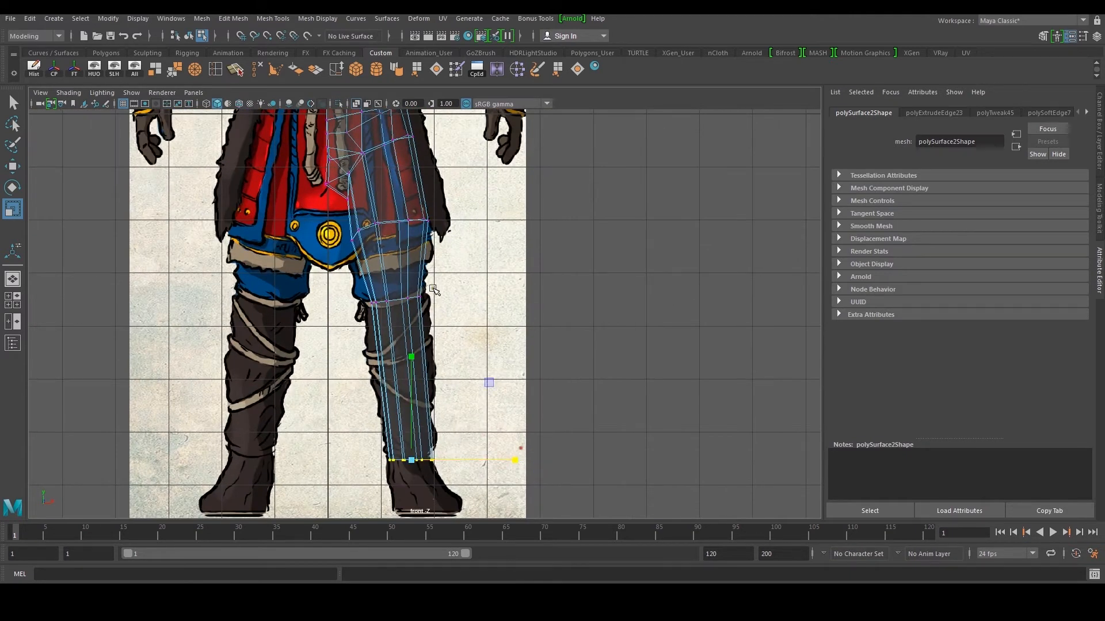
alt+middle_drag(433, 288, 436, 341)
- Return to object selection and soften the edges of the half-body mesh
key(space)
key(space)
alt+drag(477, 253, 609, 274)
click(528, 285)
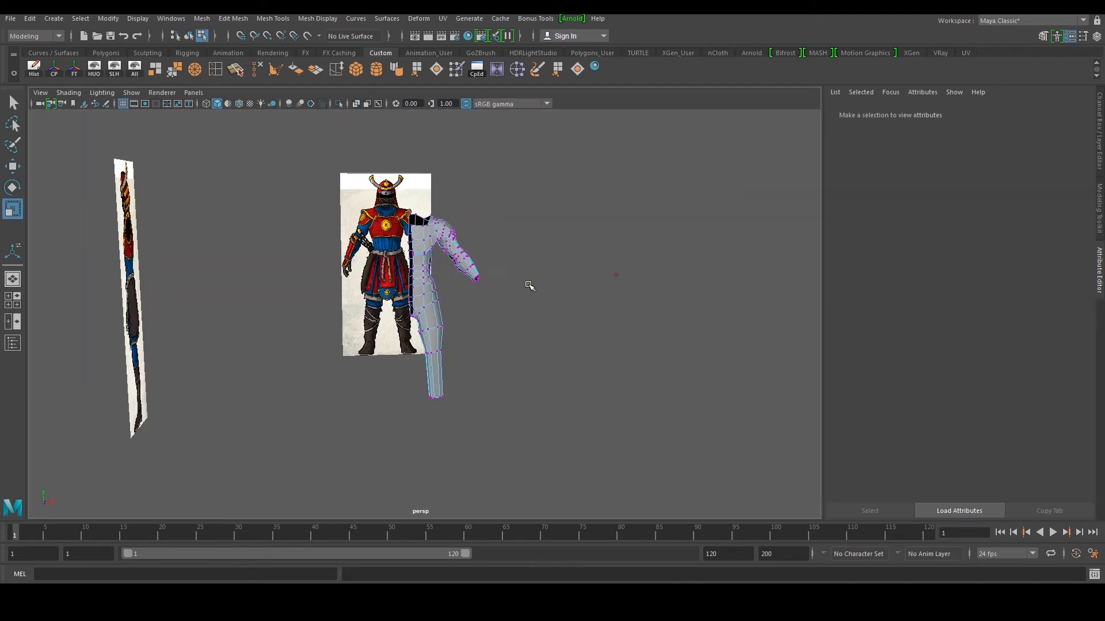
key(F8)
alt+drag(602, 226, 479, 283)
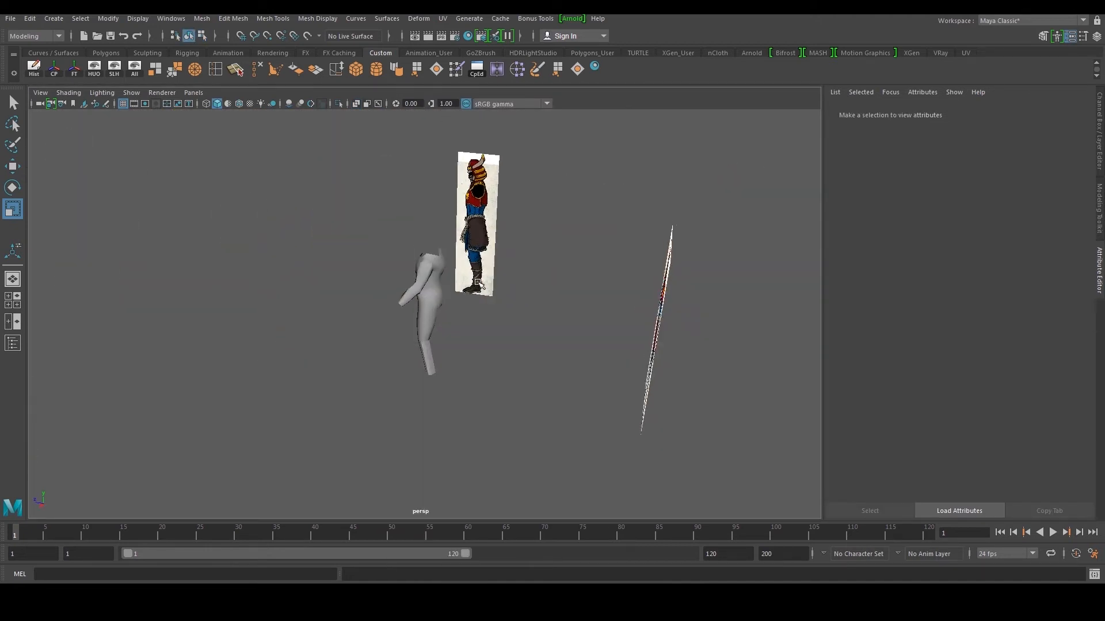
scroll(478, 283, up, 4)
click(451, 293)
click(393, 73)
key(w)
click(481, 368)
- Examine the extended leg and overall body silhouette from the front, side and back in perspective
alt+drag(478, 371, 632, 349)
scroll(535, 350, up, 3)
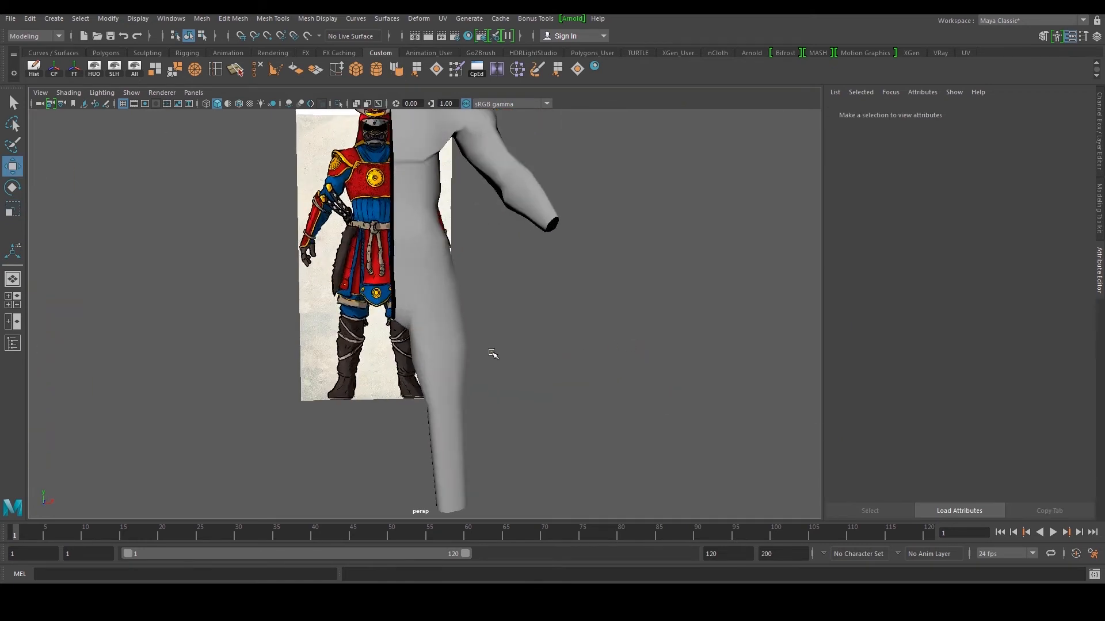
scroll(490, 348, down, 3)
alt+drag(491, 344, 388, 333)
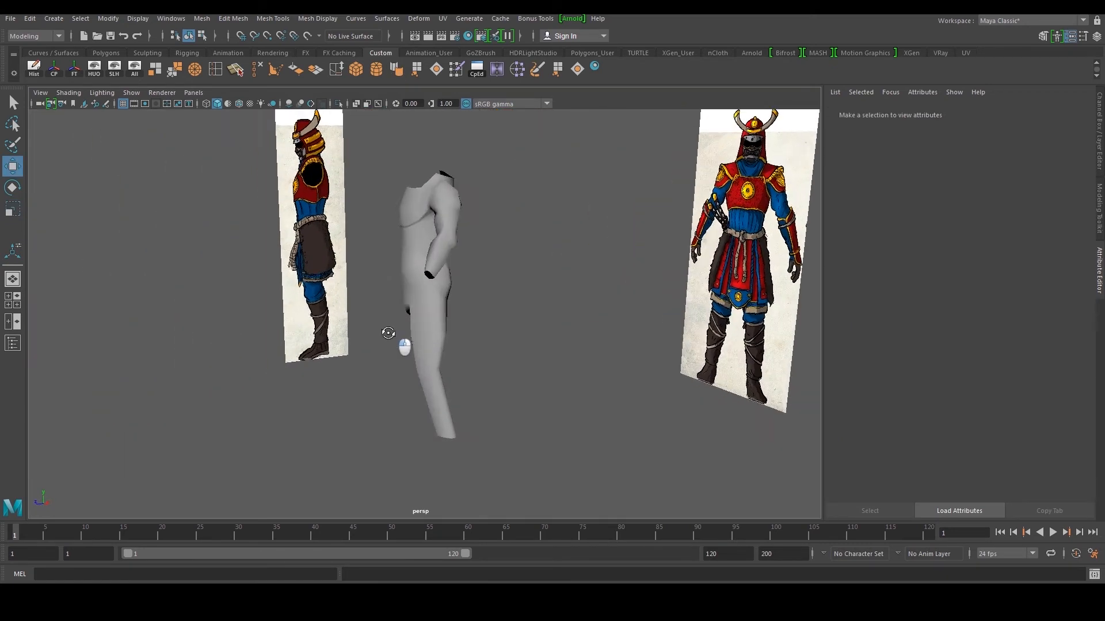
alt+drag(541, 339, 432, 318)
click(432, 320)
scroll(442, 342, up, 4)
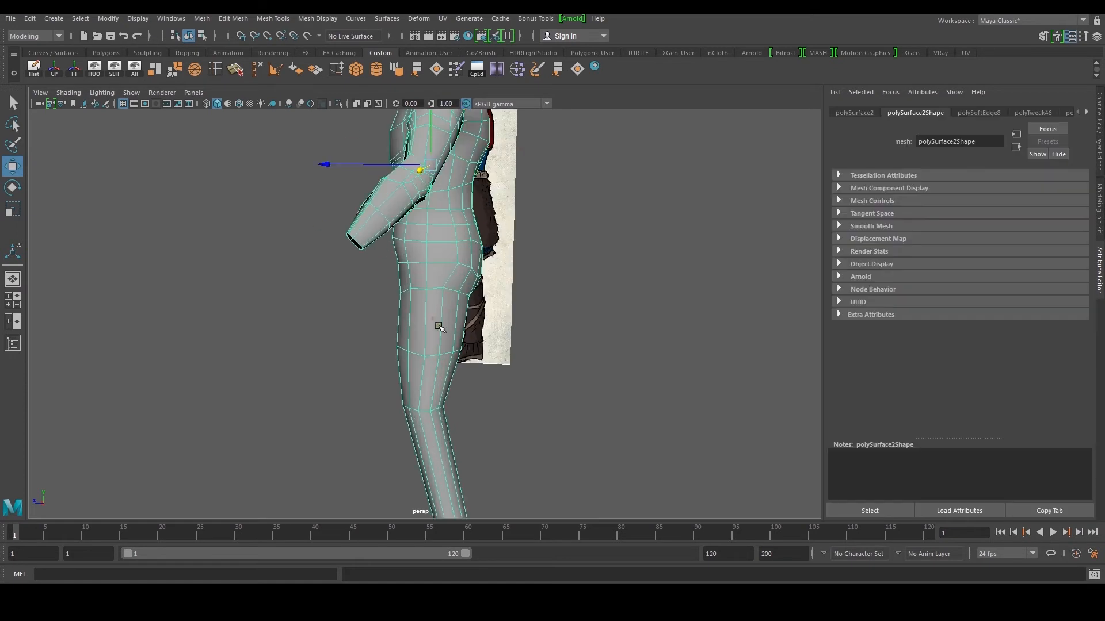
alt+middle_drag(489, 239, 507, 377)
click(636, 378)
mouse_move(508, 377)
alt+mouse_down()
mouse_move(632, 378)
mouse_move(589, 377)
mouse_move(658, 367)
mouse_move(522, 378)
alt+mouse_up()
alt+middle_drag(522, 378, 522, 295)
alt+drag(408, 297, 467, 281)
scroll(427, 276, down, 5)
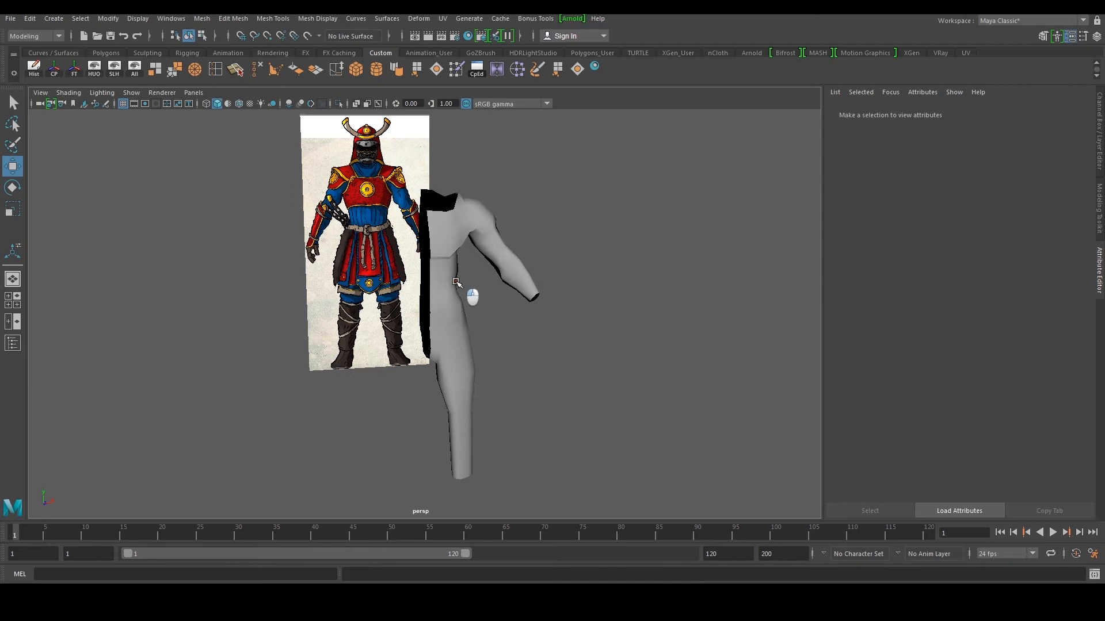
- Adjust the outer vertices of the hip and upper thigh in the front view to smooth the leg contour
click(456, 281)
key(space)
key(space)
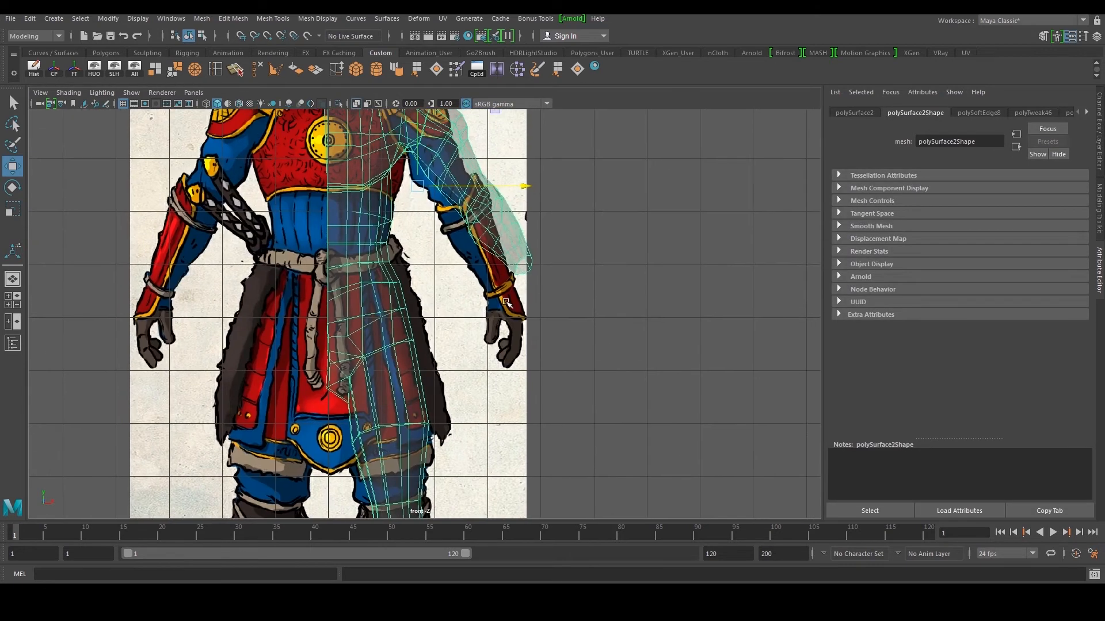
alt+middle_drag(494, 318, 475, 355)
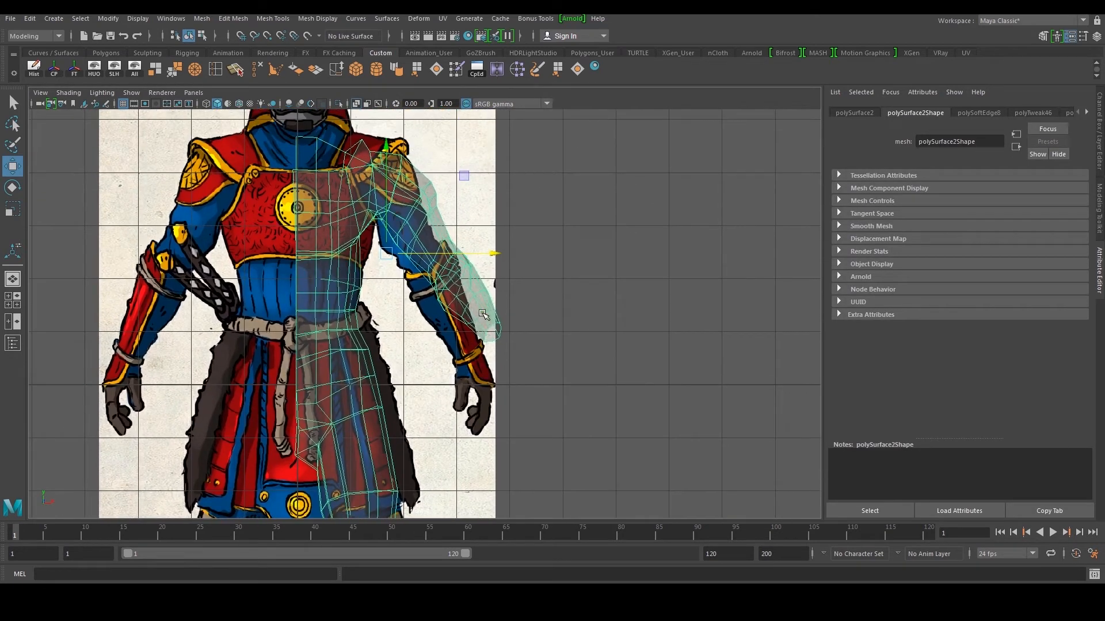
alt+middle_drag(512, 397, 500, 273)
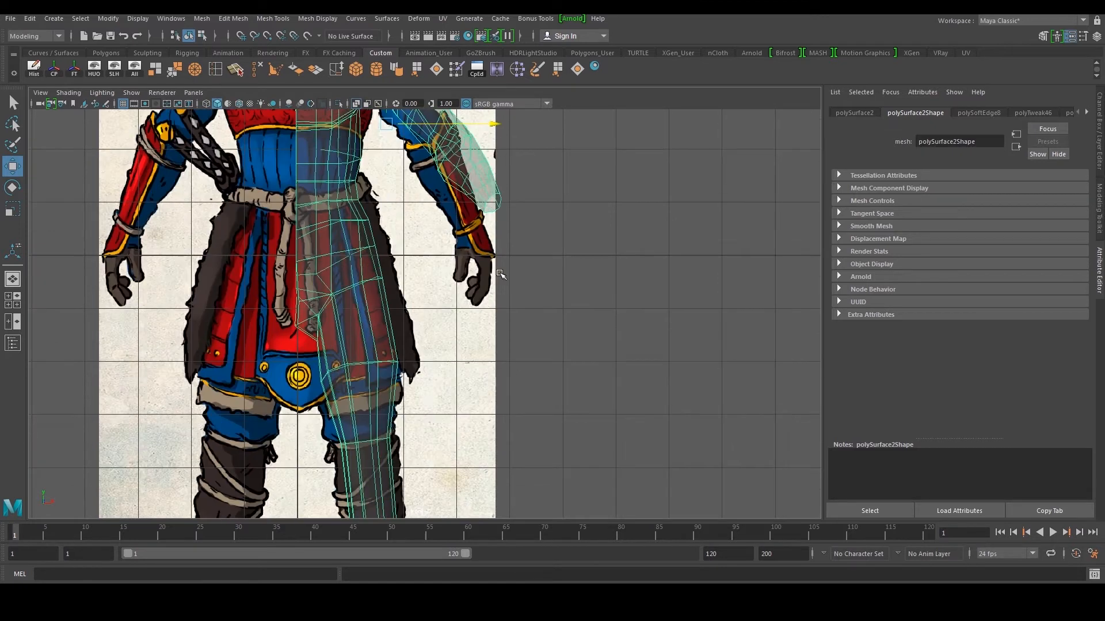
key(F8)
scroll(372, 279, up, 5)
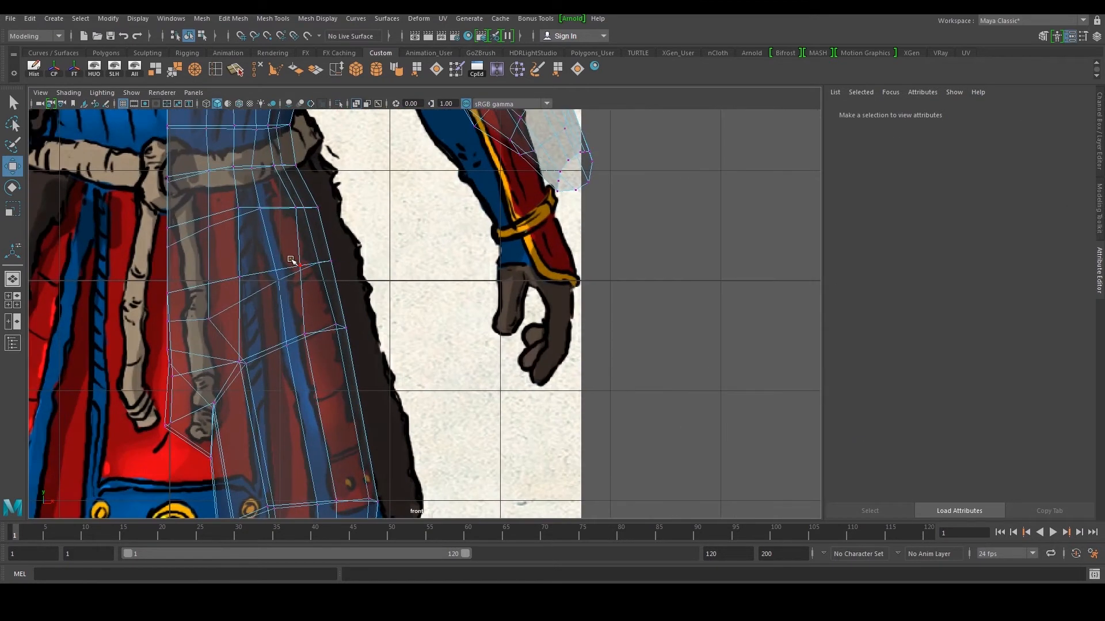
drag(314, 252, 347, 286)
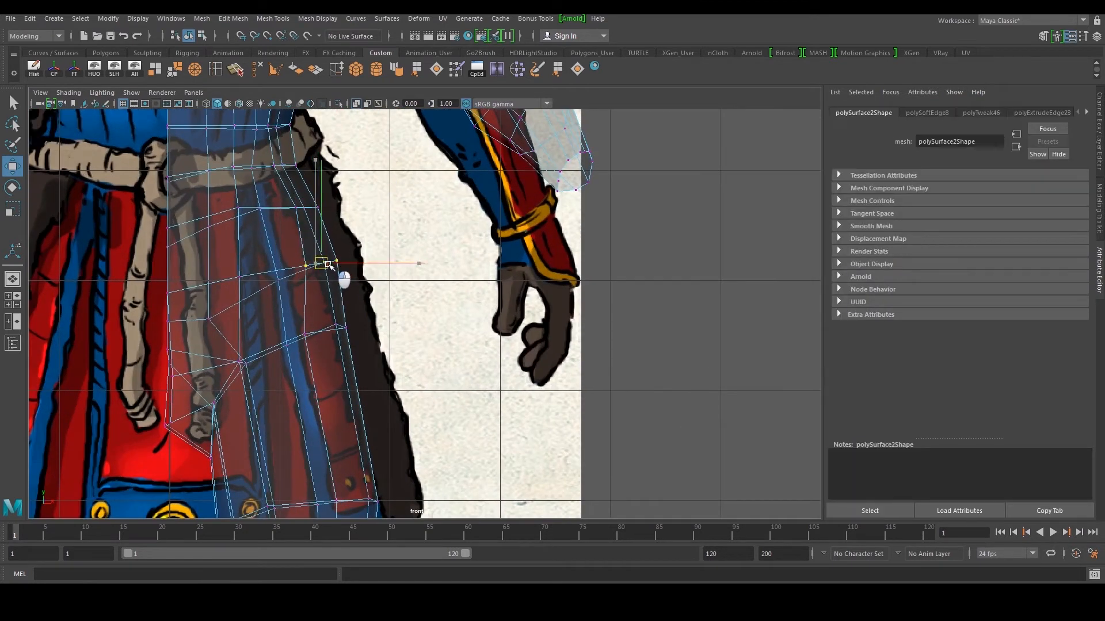
drag(351, 344, 298, 318)
drag(325, 328, 313, 337)
click(313, 334)
- Stretch the forearm vertices vertically in the front view and shift them slightly down and outward to lengthen the arm
scroll(353, 333, down, 7)
alt+middle_drag(351, 332, 372, 280)
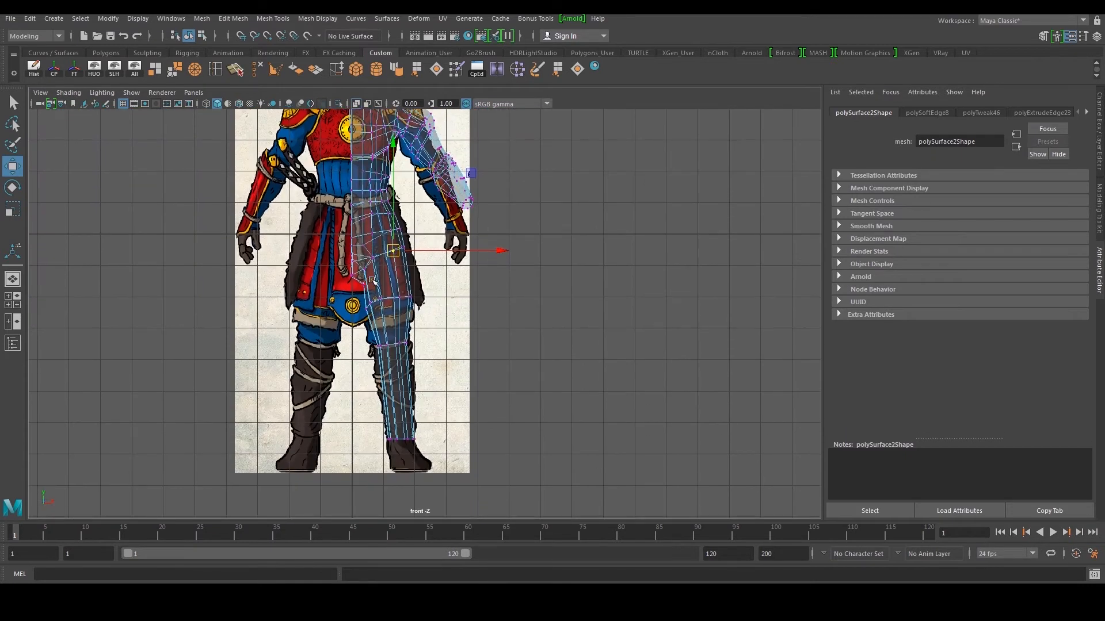
alt+middle_drag(379, 136, 376, 247)
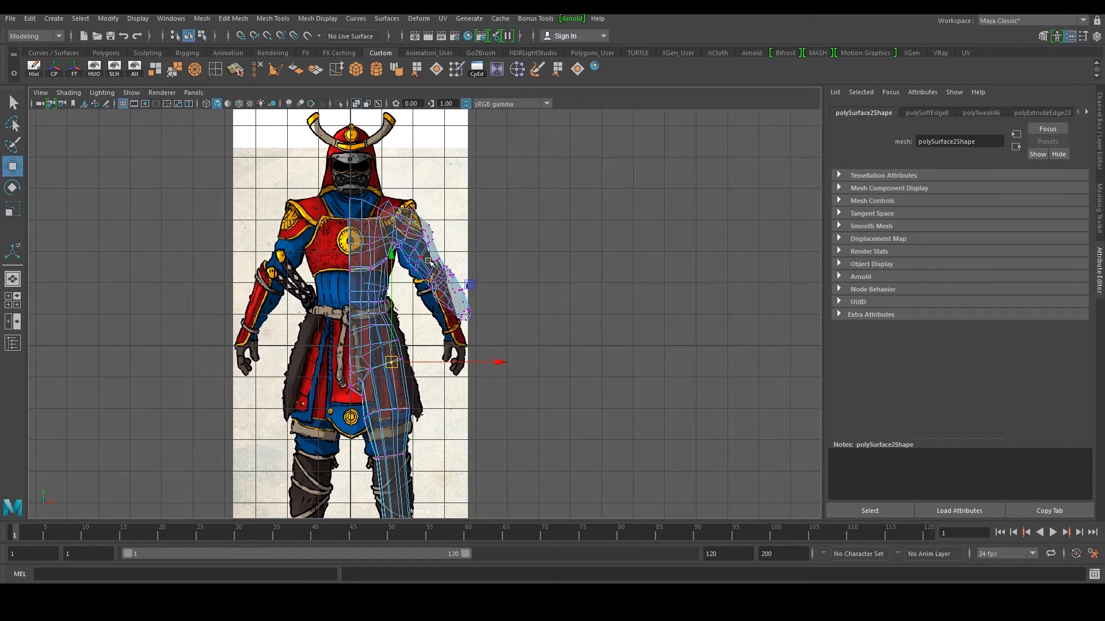
scroll(435, 275, up, 3)
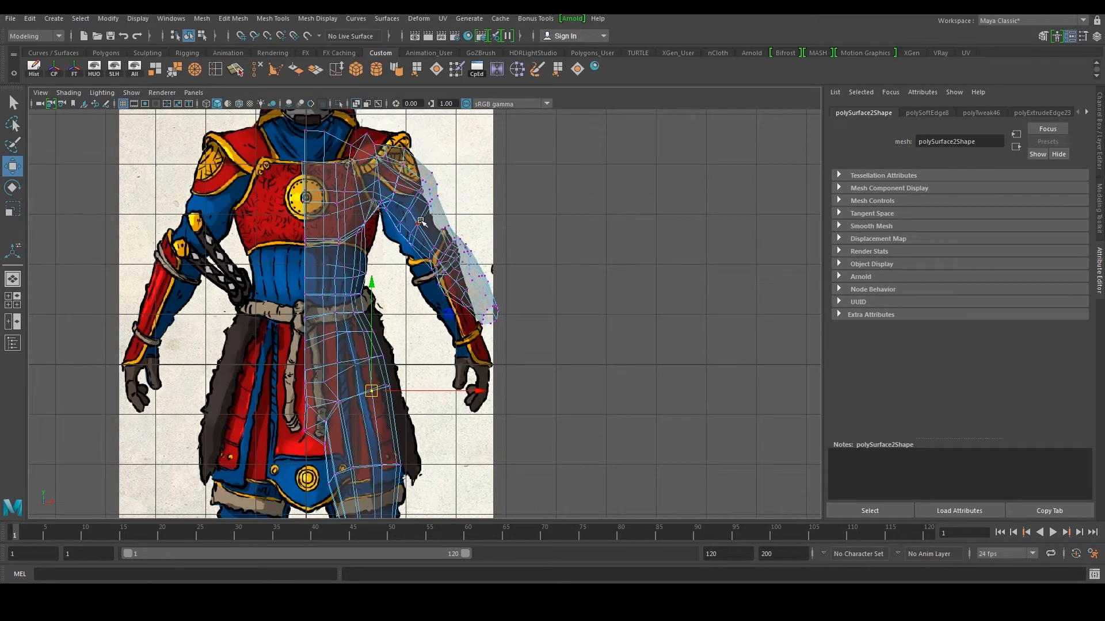
drag(490, 306, 541, 359)
scroll(467, 333, up, 2)
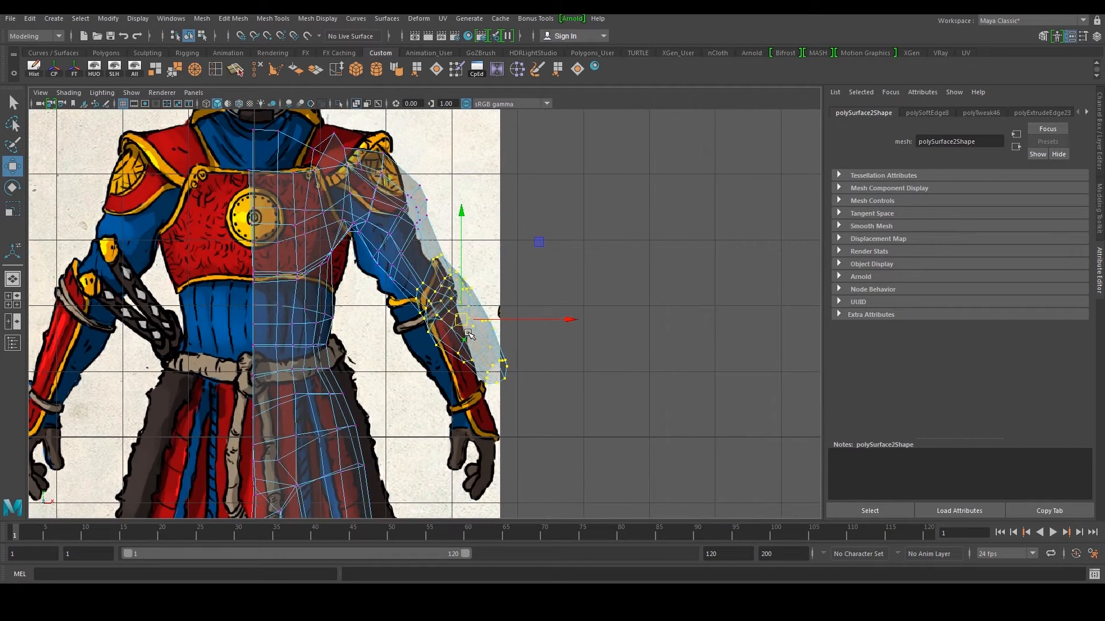
key(r)
middle_drag(464, 237, 476, 217)
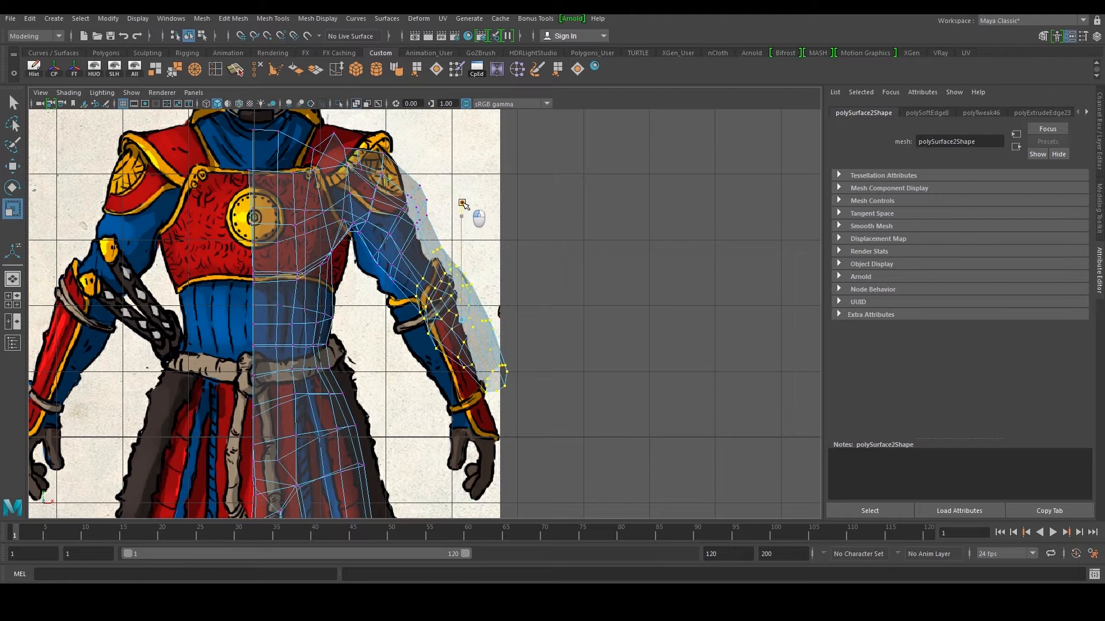
key(w)
drag(461, 320, 467, 336)
- Return to object selection and mirror the half body with Duplicate Special, using the Instance geometry type and an X scale of -1
key(space)
key(space)
click(639, 219)
alt+drag(639, 219, 457, 251)
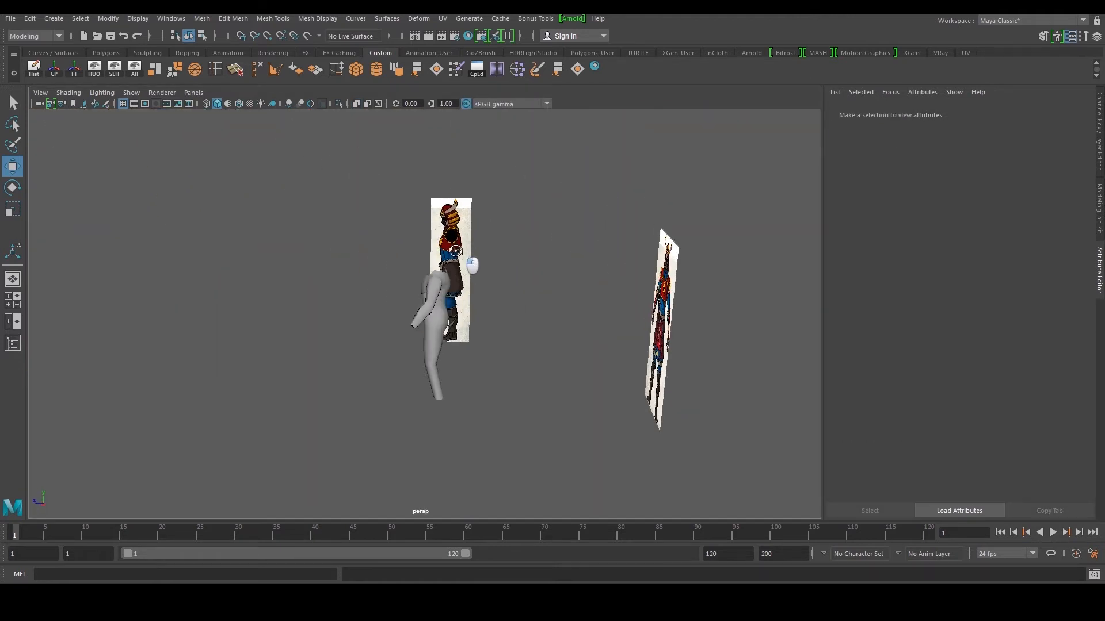
click(443, 288)
key(f)
click(29, 18)
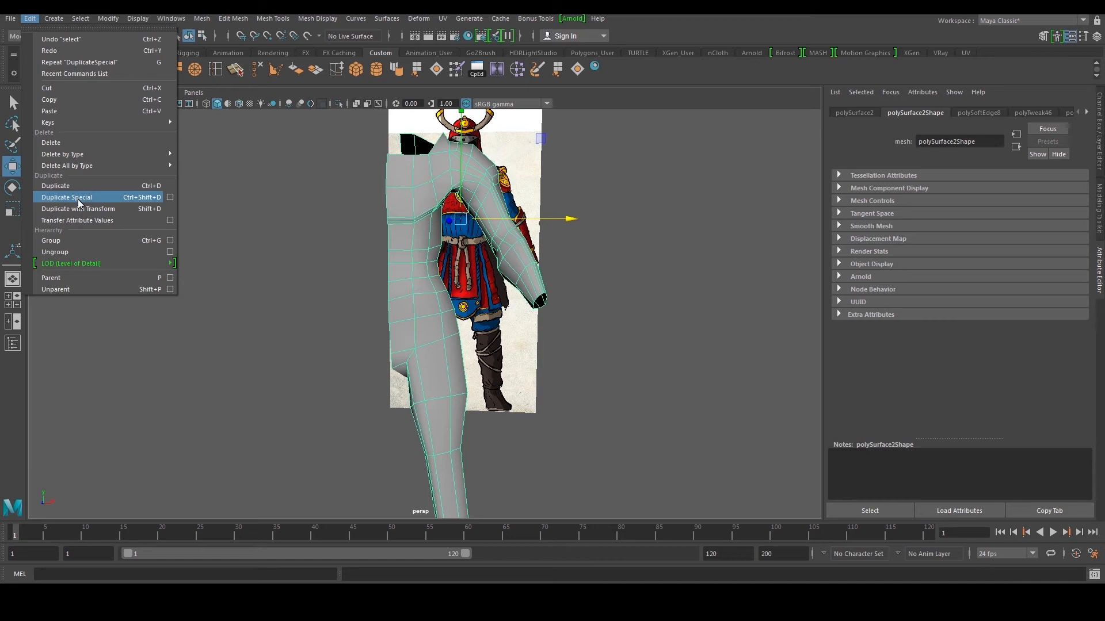
click(171, 196)
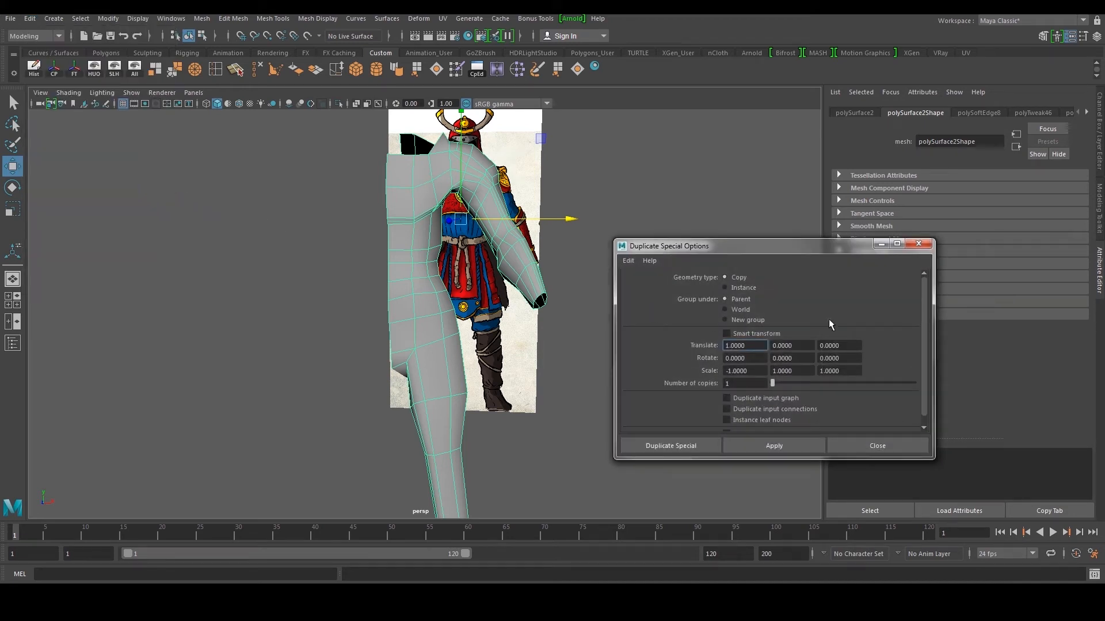
click(740, 288)
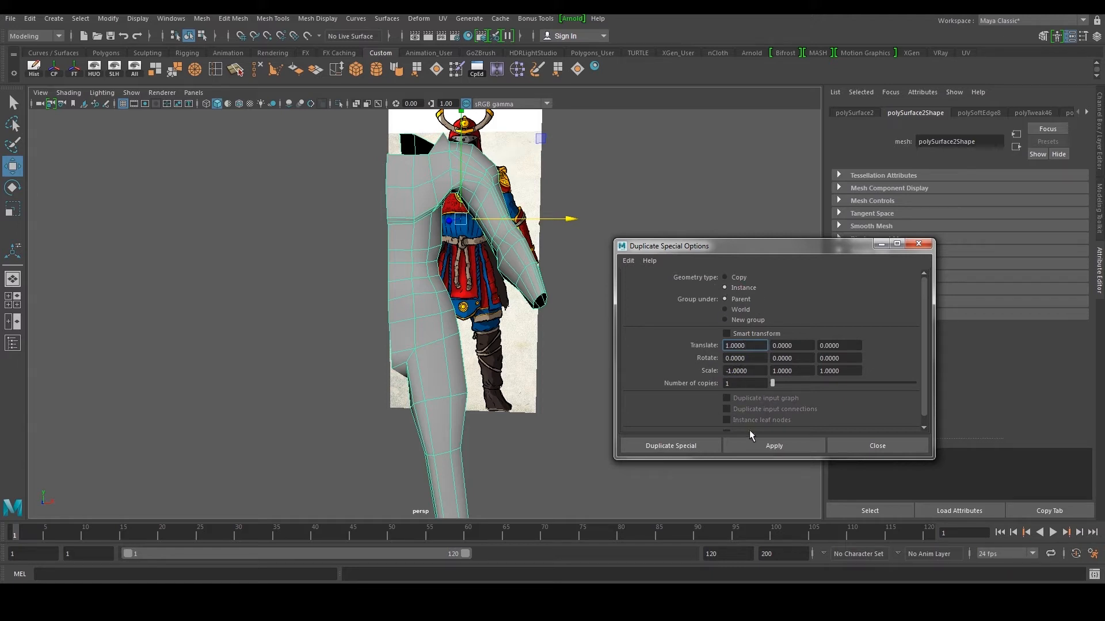
click(757, 442)
drag(615, 223, 436, 243)
click(889, 448)
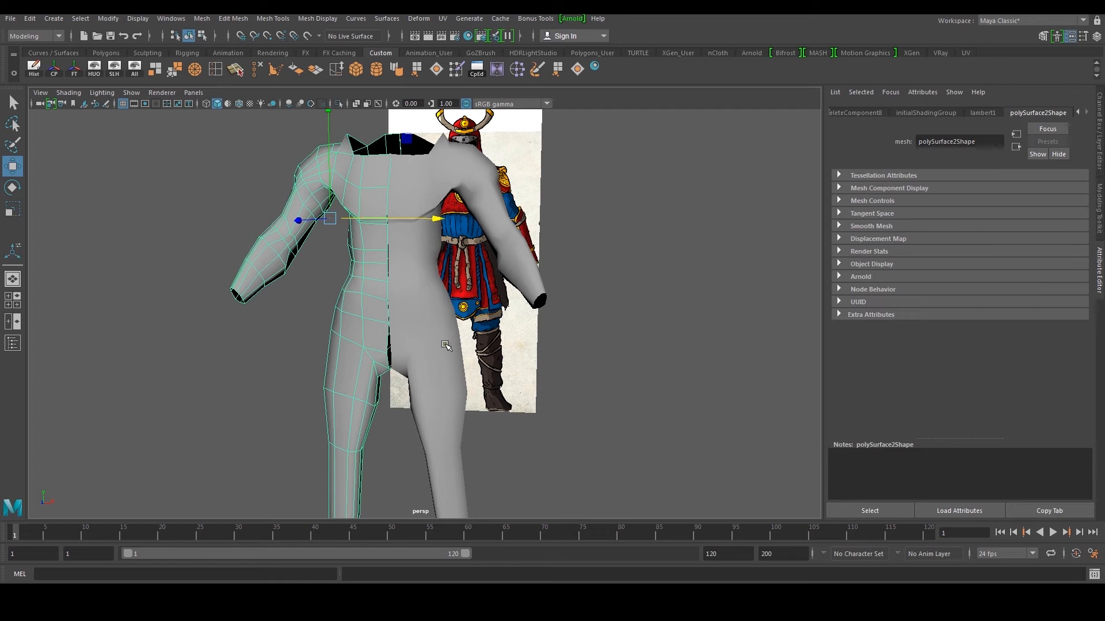
- Select the hip and upper-thigh vertices and move them slightly outward in the front view to widen the leg
alt+drag(435, 253, 436, 287)
right_click(436, 290)
right_drag(364, 267, 362, 268)
drag(424, 316, 491, 396)
scroll(530, 397, down, 4)
drag(550, 350, 566, 353)
key(ctrl+z)
scroll(555, 348, up, 4)
key(space)
key(space)
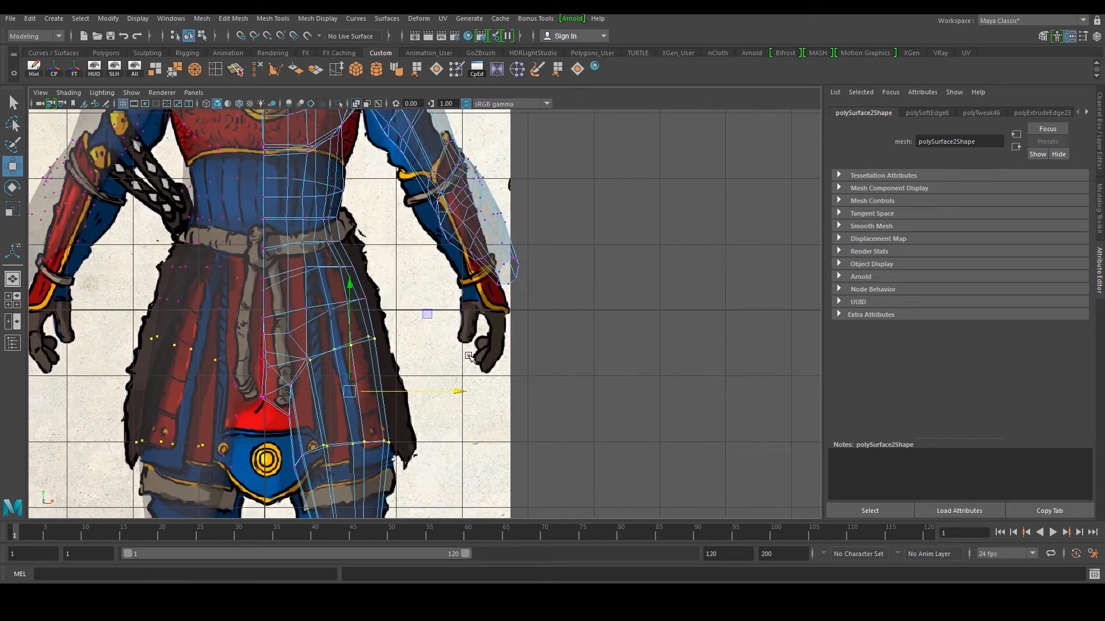
drag(462, 392, 469, 392)
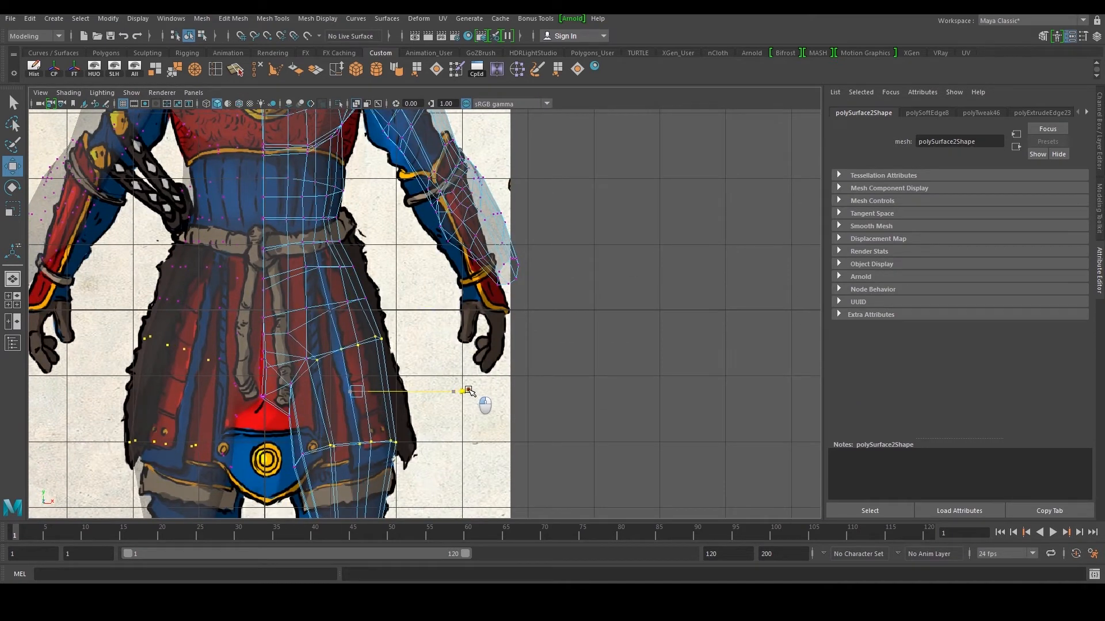
ctrl+drag(290, 314, 410, 388)
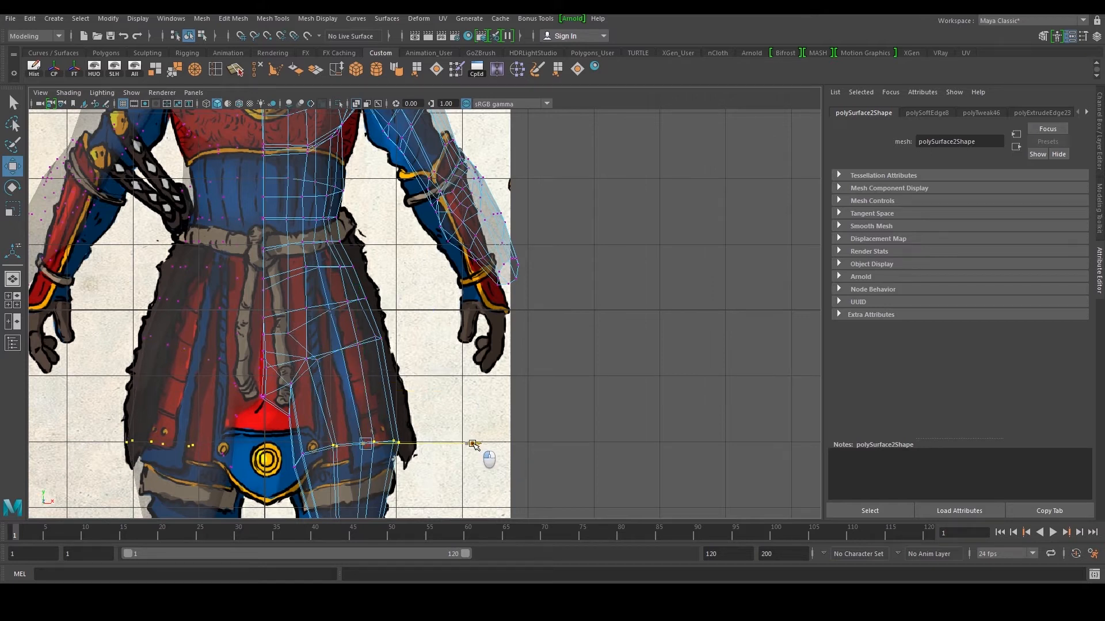
- Adjust the inner-thigh vertices and lower the centre-line crotch vertices in the front view
alt+middle_drag(485, 458, 492, 396)
drag(289, 382, 321, 428)
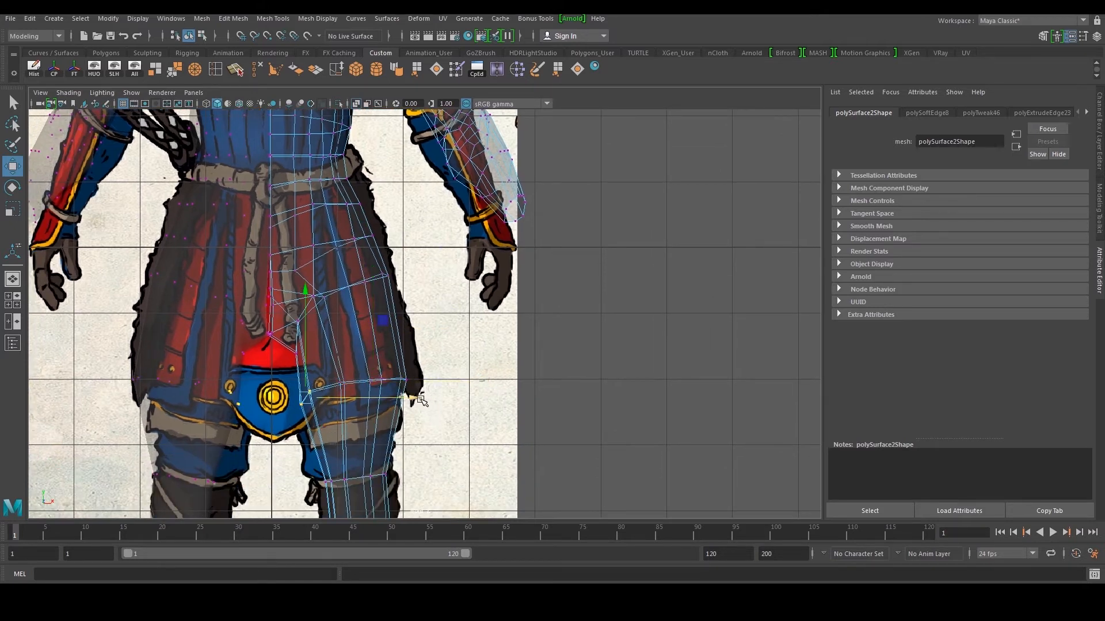
drag(421, 400, 411, 397)
drag(268, 333, 269, 334)
mouse_move(270, 251)
mouse_down()
mouse_move(269, 278)
mouse_move(272, 266)
mouse_up()
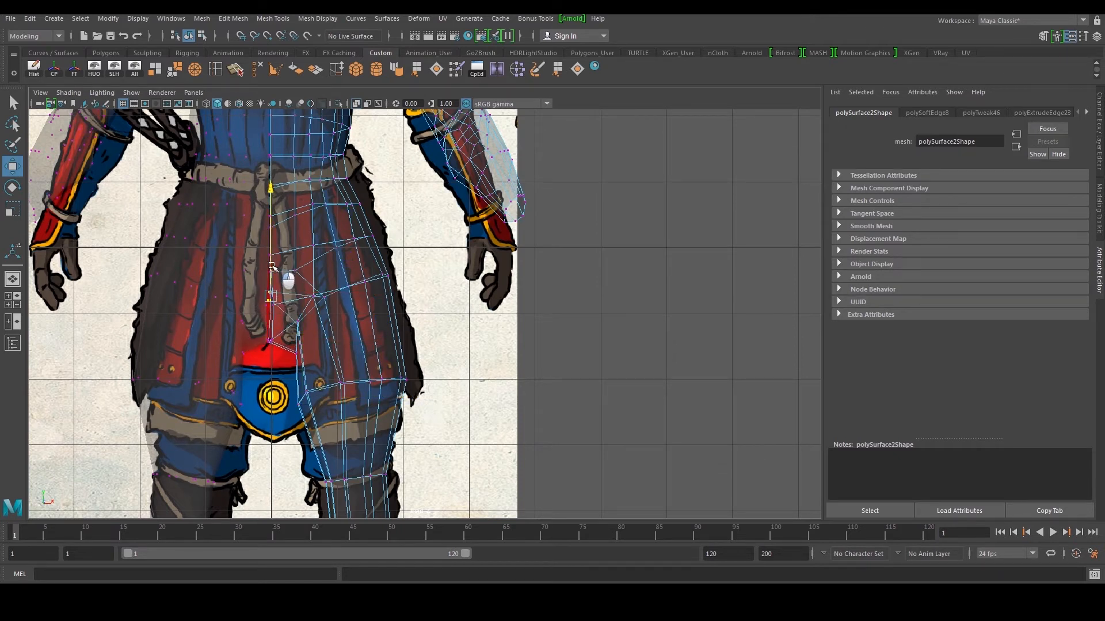
- Return to object selection and examine the mirrored body's hips and legs in perspective
key(space)
key(space)
alt+drag(550, 227, 381, 257)
right_drag(367, 257, 424, 242)
alt+drag(424, 241, 512, 279)
alt+right_drag(469, 289, 488, 331)
click(439, 312)
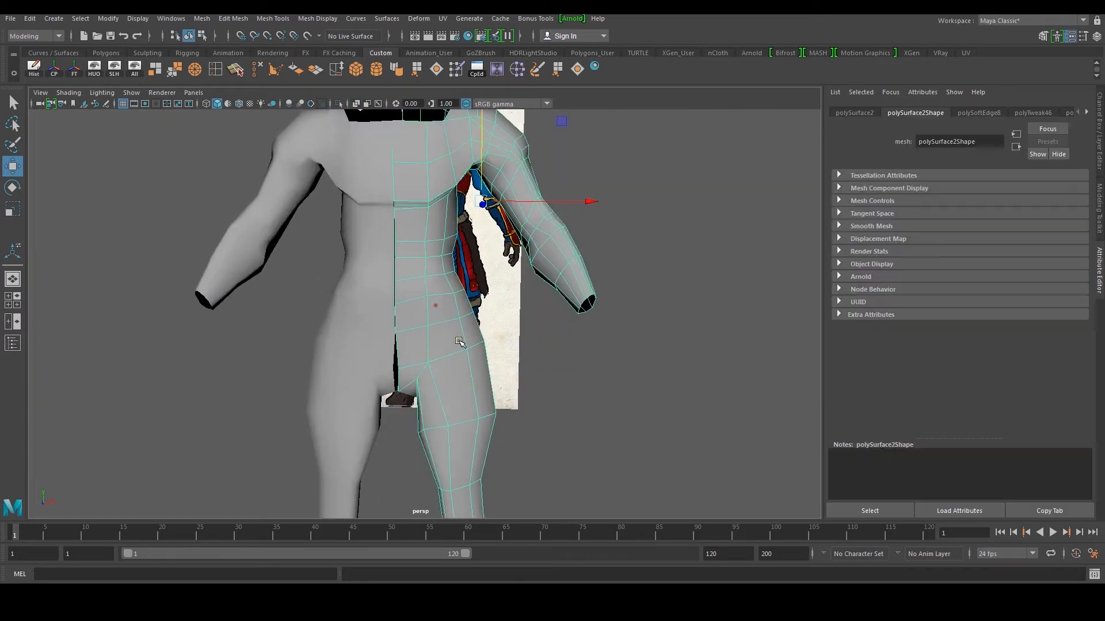
alt+middle_drag(443, 366, 453, 313)
alt+drag(454, 313, 442, 328)
alt+middle_drag(442, 351, 435, 301)
- Scale the row of vertices around the knee wider horizontally in the front view
key(space)
key(space)
alt+middle_drag(333, 468, 349, 334)
right_drag(369, 334, 350, 332)
drag(321, 307, 357, 345)
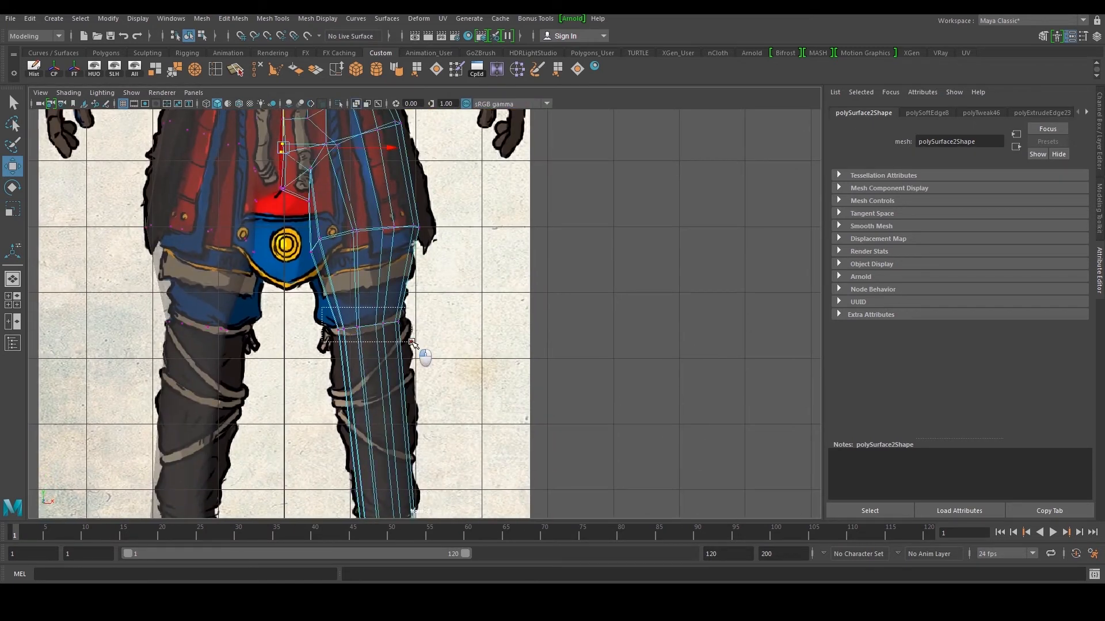
key(r)
drag(475, 330, 502, 338)
- Insert additional edge loops around the leg with the edge loop tool in the front view
click(214, 70)
scroll(369, 305, down, 4)
alt+middle_drag(315, 308, 314, 210)
scroll(380, 257, up, 1)
drag(382, 253, 388, 255)
drag(392, 315, 392, 312)
scroll(392, 310, up, 3)
- Scale the vertices of a newly inserted leg loop wider in the front view to round out the contour
key(w)
alt+middle_drag(455, 232, 462, 267)
right_drag(379, 242, 313, 236)
drag(315, 238, 440, 284)
key(r)
drag(382, 259, 395, 260)
drag(339, 329, 393, 346)
alt+middle_drag(384, 302, 385, 347)
- Move the back calf vertices in the side view to follow the lower-leg outline of the reference
key(space)
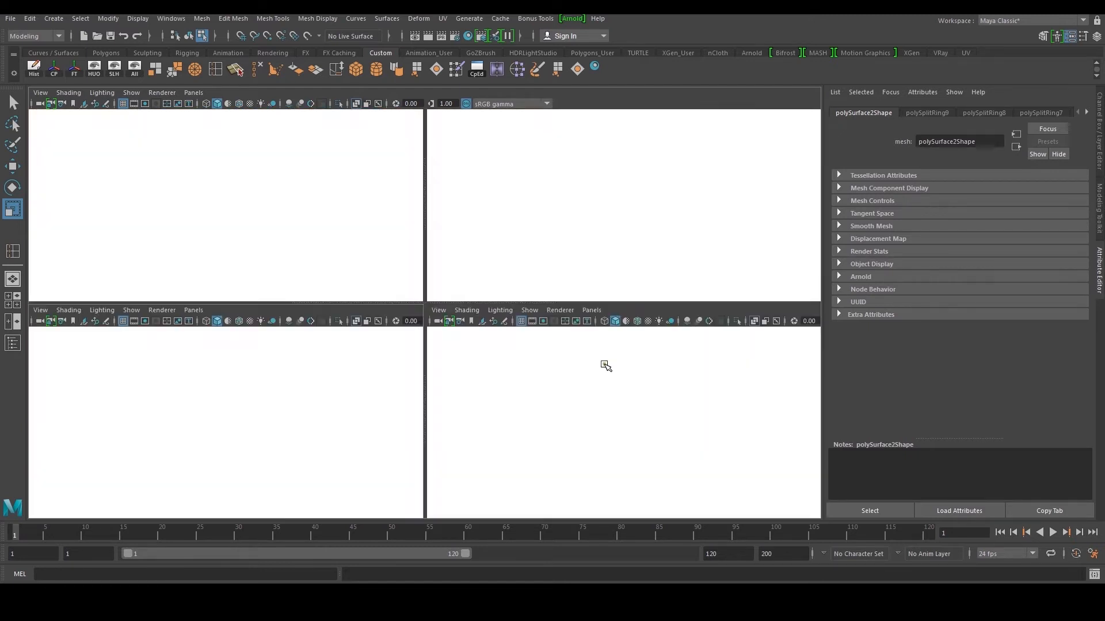
key(space)
mouse_move(495, 250)
mouse_down()
mouse_move(403, 296)
mouse_move(460, 278)
mouse_move(449, 279)
mouse_up()
key(w)
scroll(429, 281, up, 1)
click(468, 279)
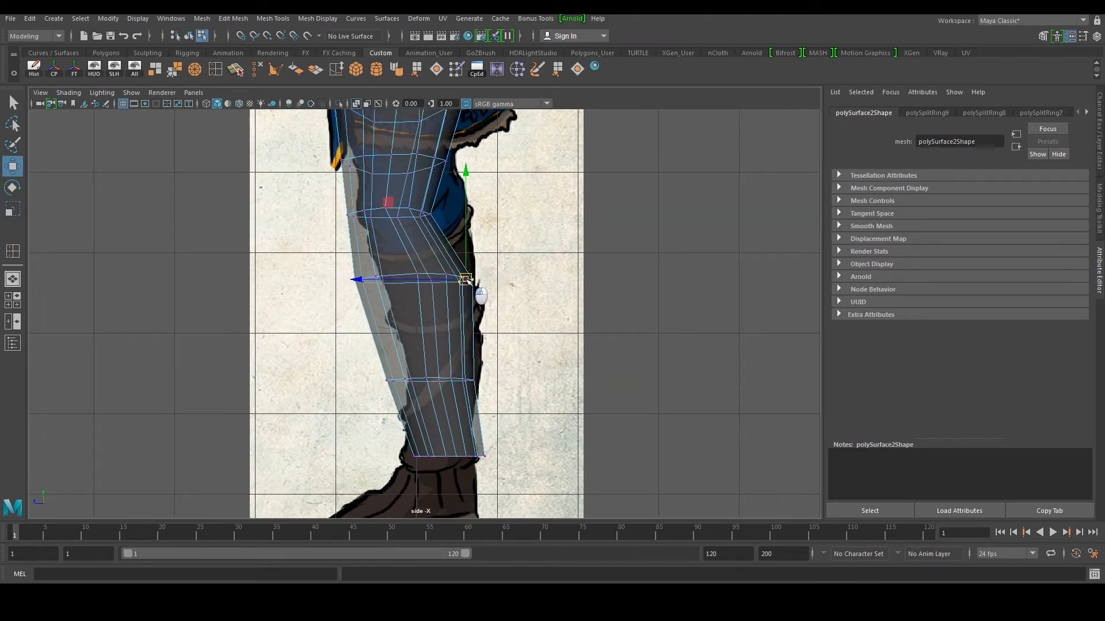
drag(493, 391, 491, 391)
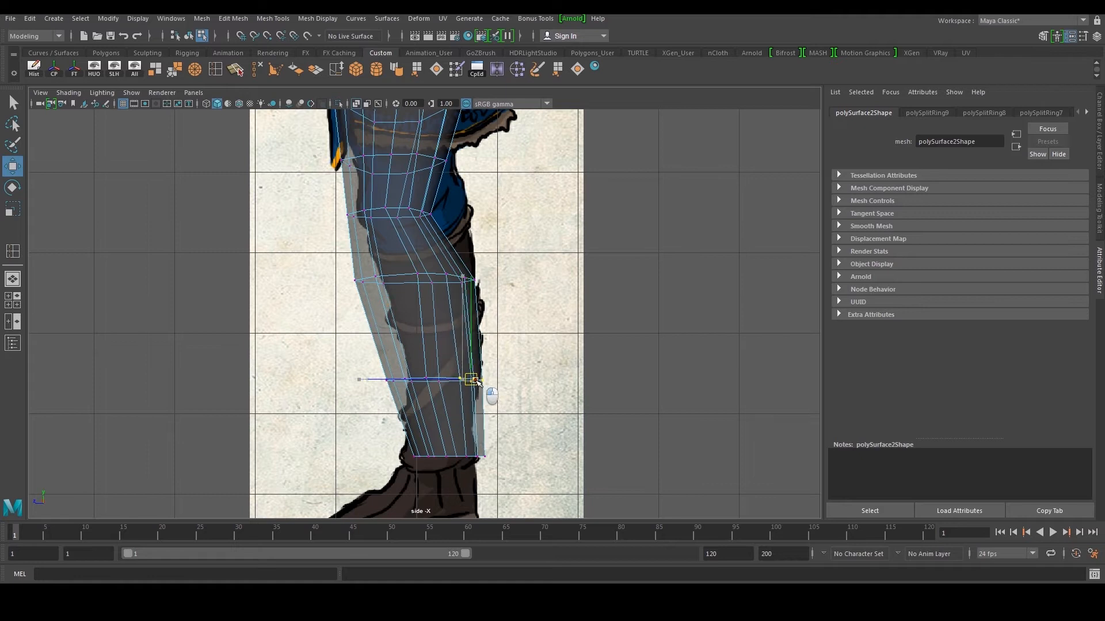
mouse_move(385, 473)
mouse_down()
mouse_move(480, 446)
mouse_move(380, 456)
mouse_up()
key(r)
key(w)
- Push the front vertices at and above the knee forward in the side view and adjust the shin vertices just below
alt+middle_drag(341, 287, 347, 363)
click(359, 326)
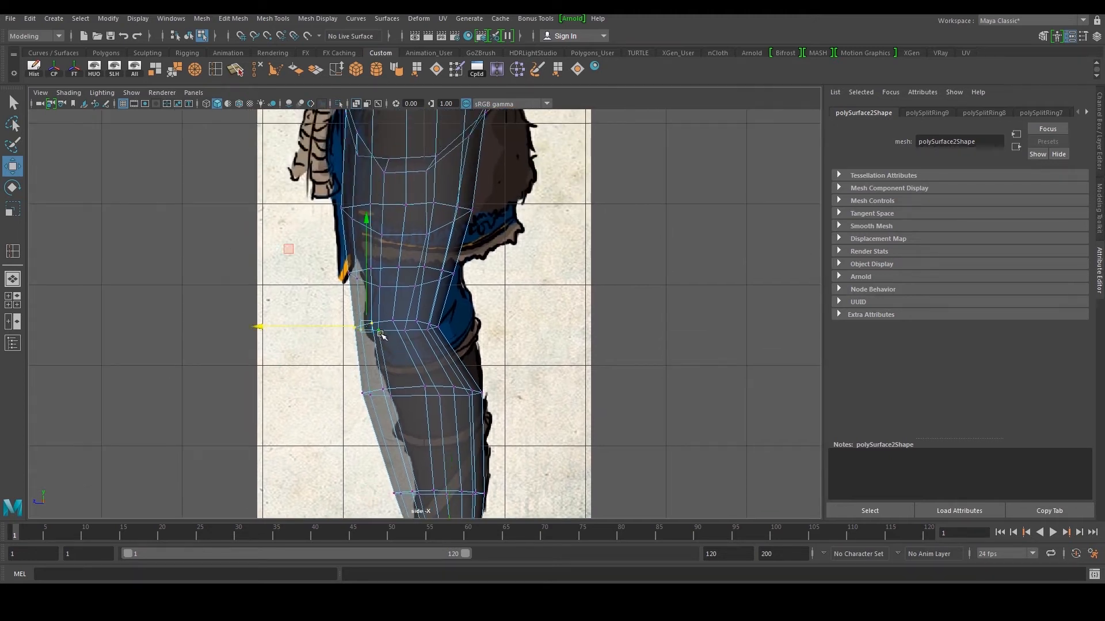
drag(369, 329, 348, 330)
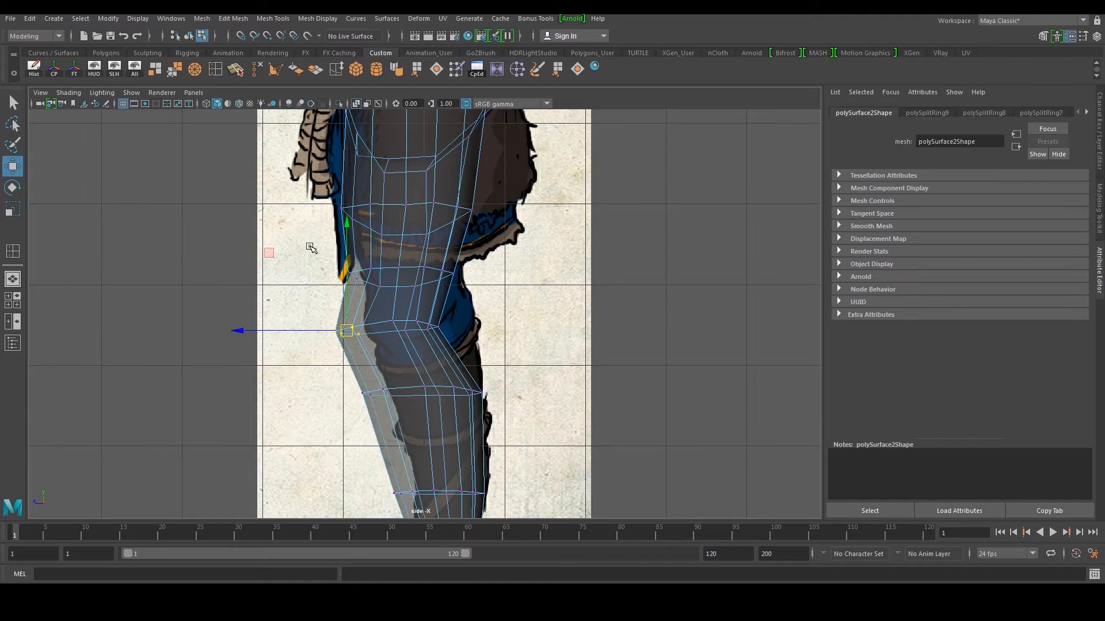
drag(381, 293, 377, 293)
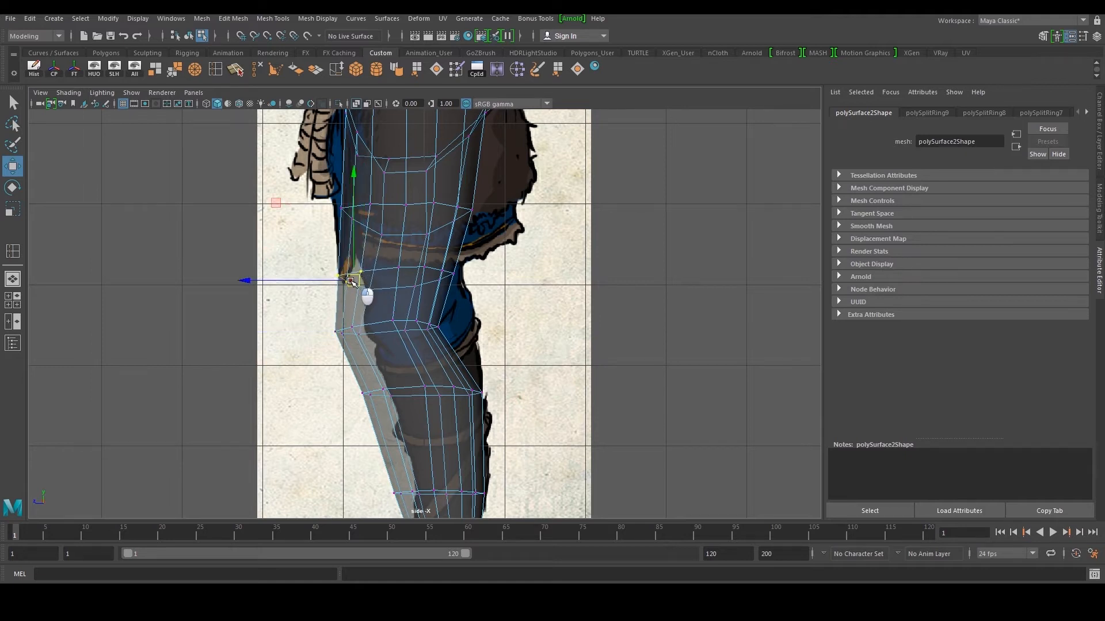
drag(329, 321, 370, 342)
middle_drag(367, 342, 371, 344)
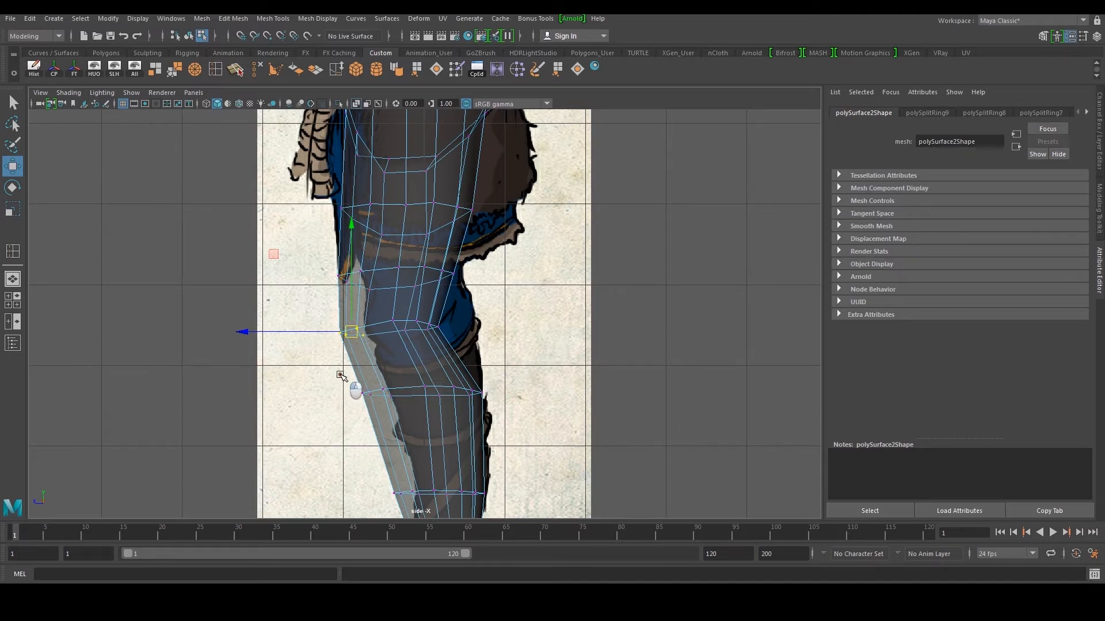
drag(399, 413, 400, 414)
drag(373, 396, 378, 402)
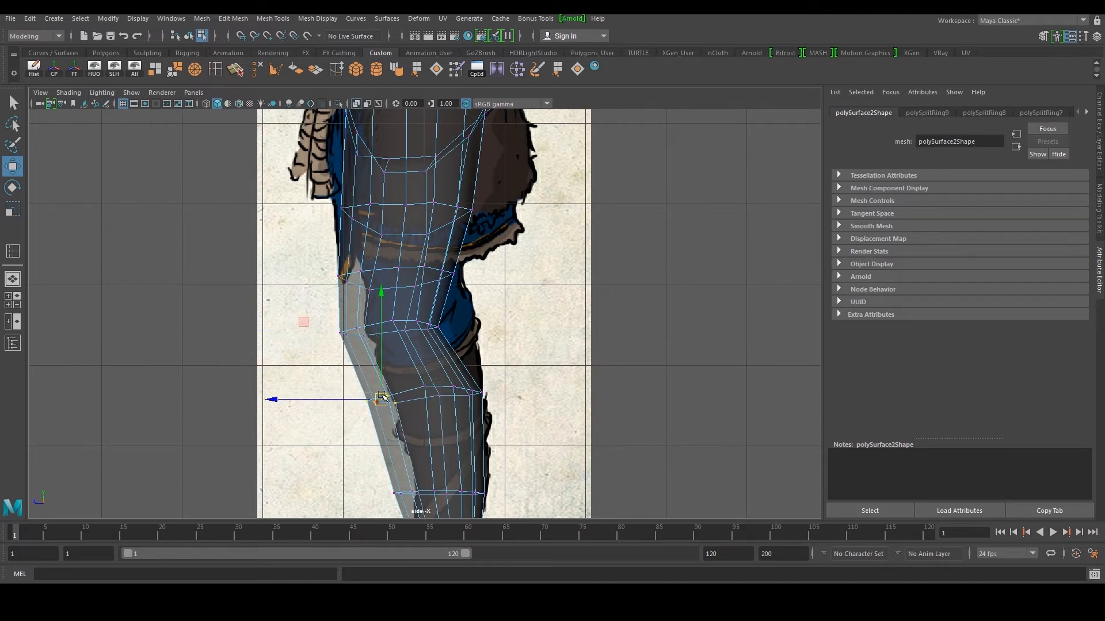
- Scale and rotate the vertex row below the knee in the side view so that it tilts across the leg
drag(511, 389, 506, 372)
key(r)
drag(440, 313, 439, 373)
key(e)
drag(486, 313, 472, 306)
key(w)
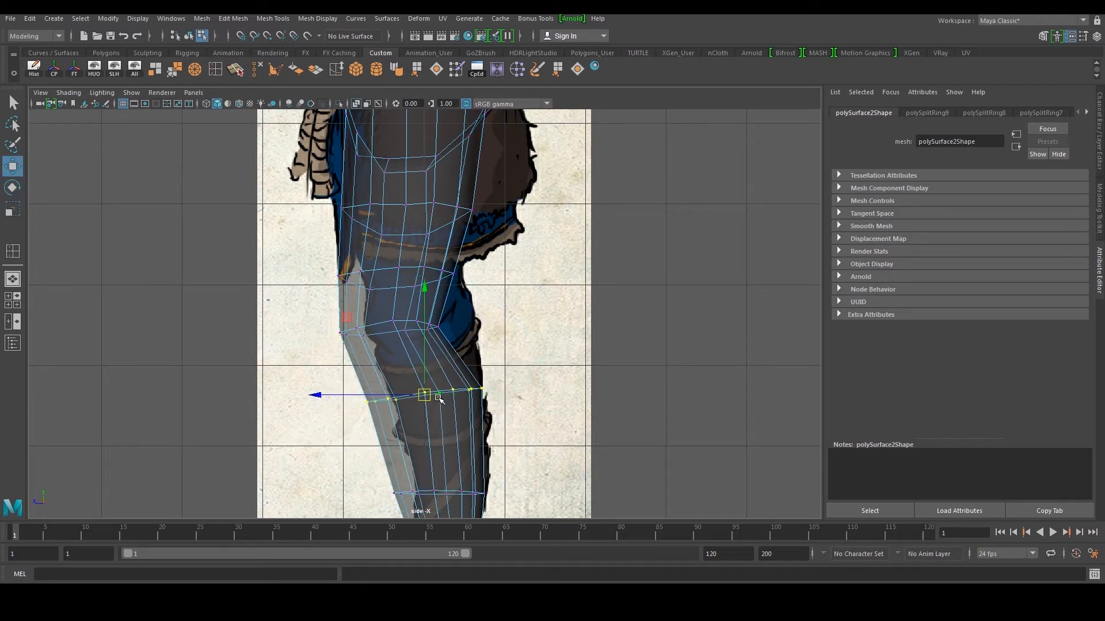
- Fine-tune the vertices along the back of the calf in the side view
click(472, 395)
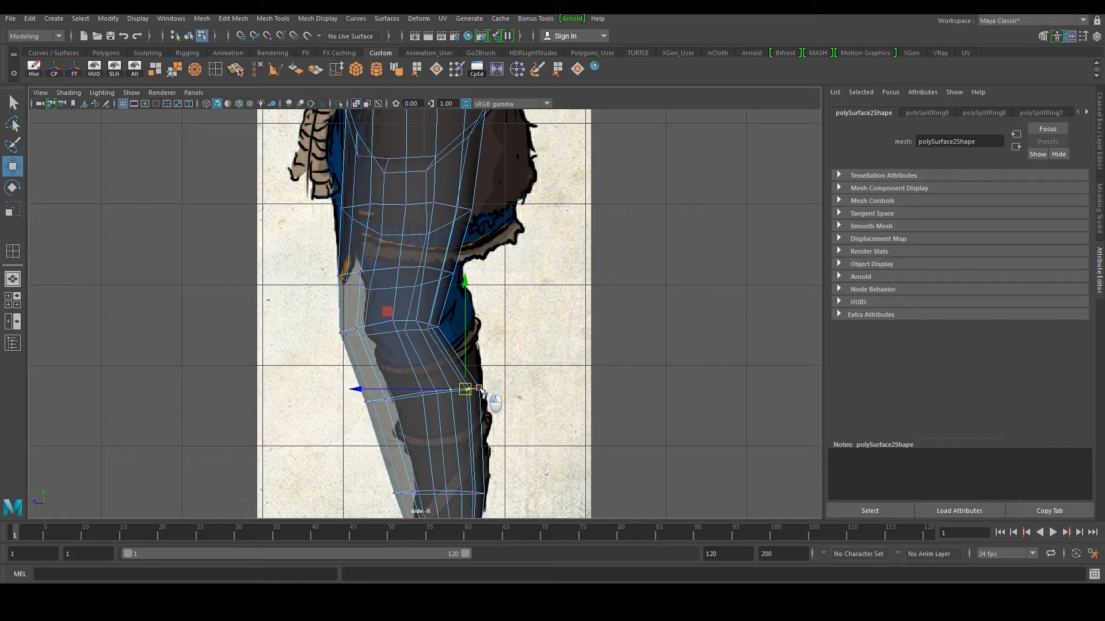
alt+middle_drag(480, 390, 485, 318)
drag(488, 397, 460, 439)
drag(474, 424, 478, 423)
- Move the back vertices of the lower thigh slightly backward in the side view, toward the reference outline
alt+middle_drag(484, 240, 452, 369)
scroll(452, 369, up, 2)
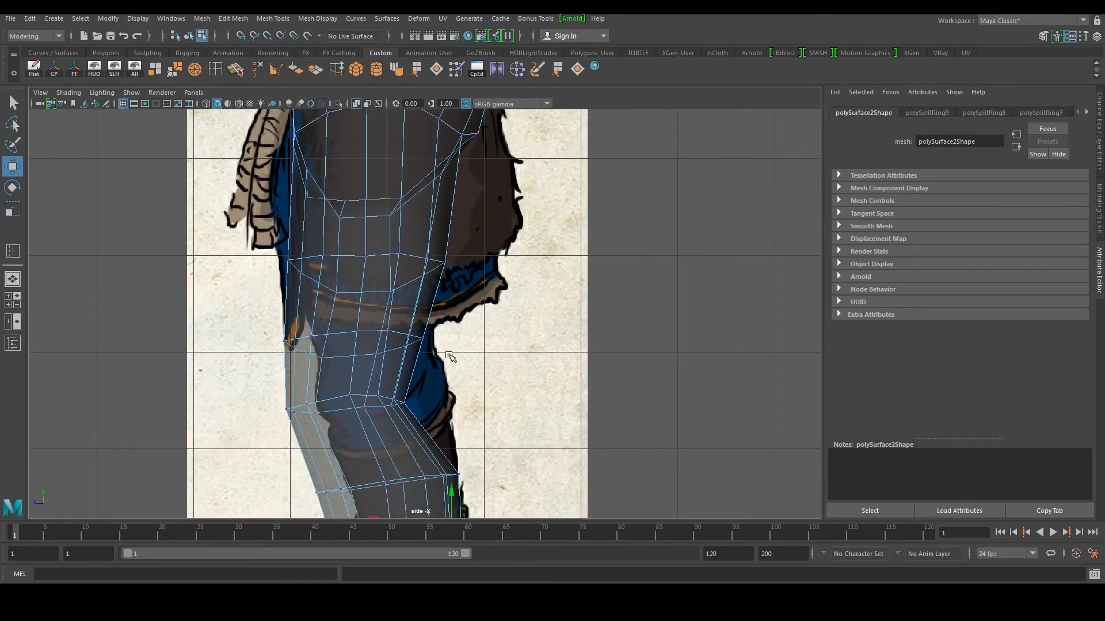
drag(406, 358, 373, 358)
drag(400, 341, 408, 340)
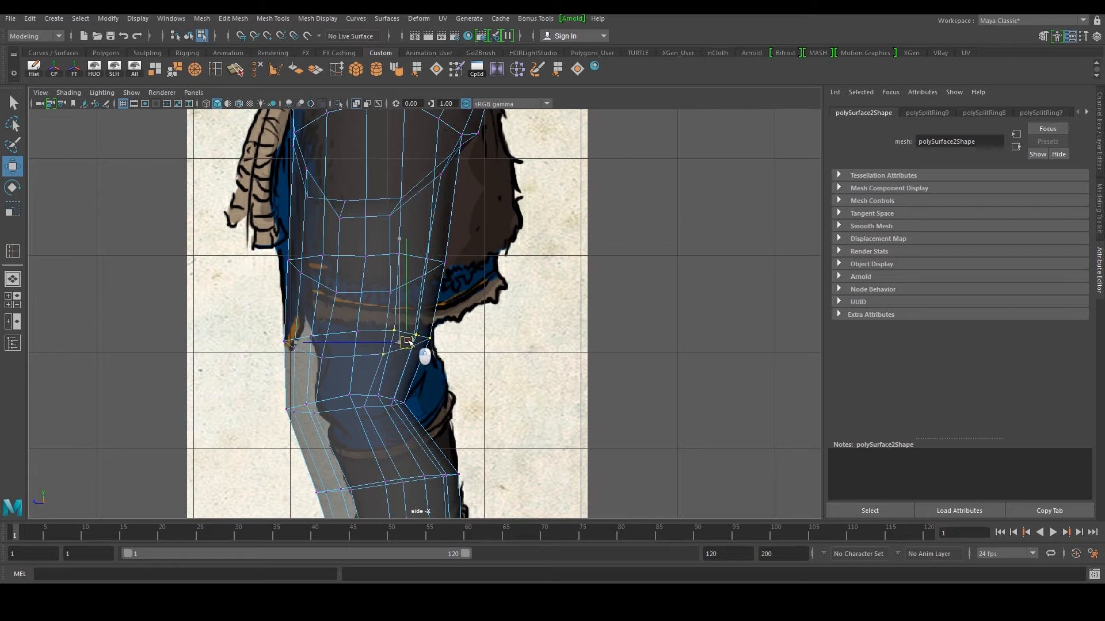
drag(362, 383, 399, 406)
key(space)
key(space)
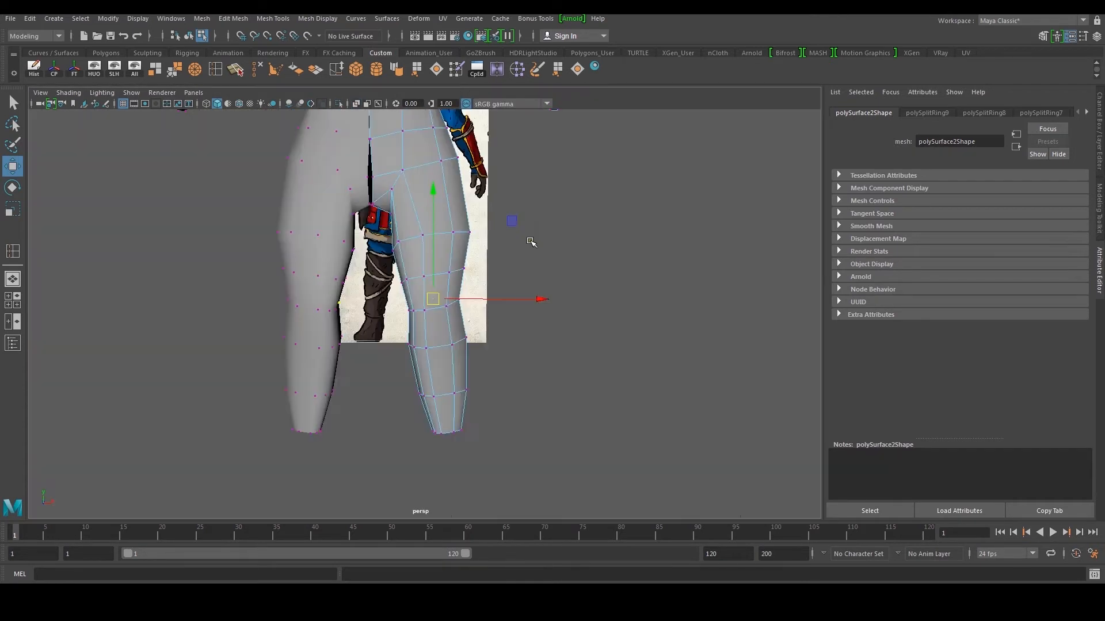
- Return to object selection and examine the reshaped legs from behind in perspective
right_drag(459, 225, 508, 207)
alt+drag(627, 257, 522, 341)
click(513, 264)
click(440, 336)
alt+drag(452, 339, 357, 344)
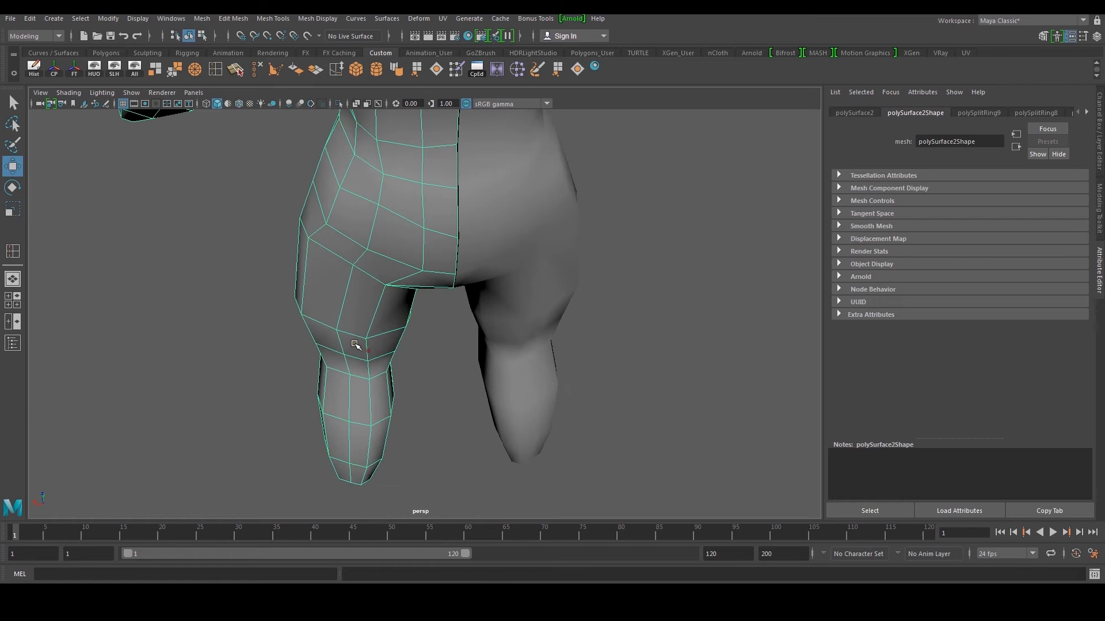
- Move the outer edges at the back of the upper thigh slightly inward, then check the whole body from the front
right_drag(356, 344, 352, 307)
click(307, 284)
alt+drag(310, 340, 323, 314)
shift+click(312, 339)
drag(224, 314, 236, 311)
alt+middle_drag(303, 397, 321, 315)
right_drag(387, 280, 363, 357)
click(444, 277)
alt+drag(363, 368, 612, 357)
alt+right_drag(612, 357, 480, 305)
alt+drag(480, 304, 504, 298)
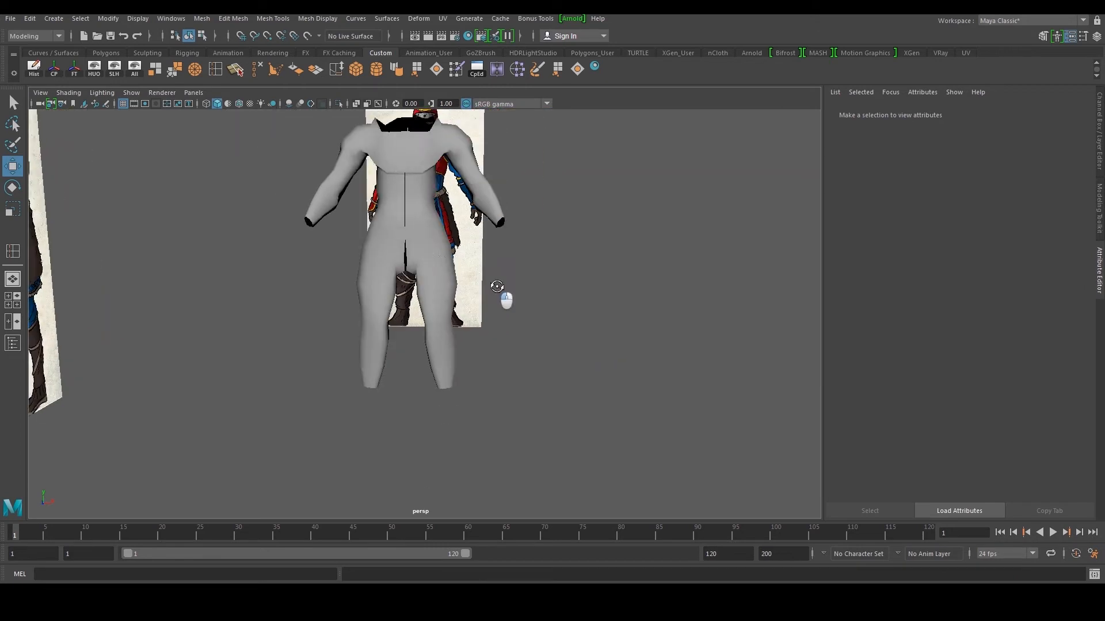
- Adjust the centre edges and vertices at the crotch sideways to close the gap between the two body halves
click(442, 260)
alt+middle_drag(442, 261, 433, 342)
scroll(433, 343, up, 5)
right_drag(434, 343, 433, 314)
alt+drag(382, 366, 518, 327)
click(372, 359)
click(418, 375)
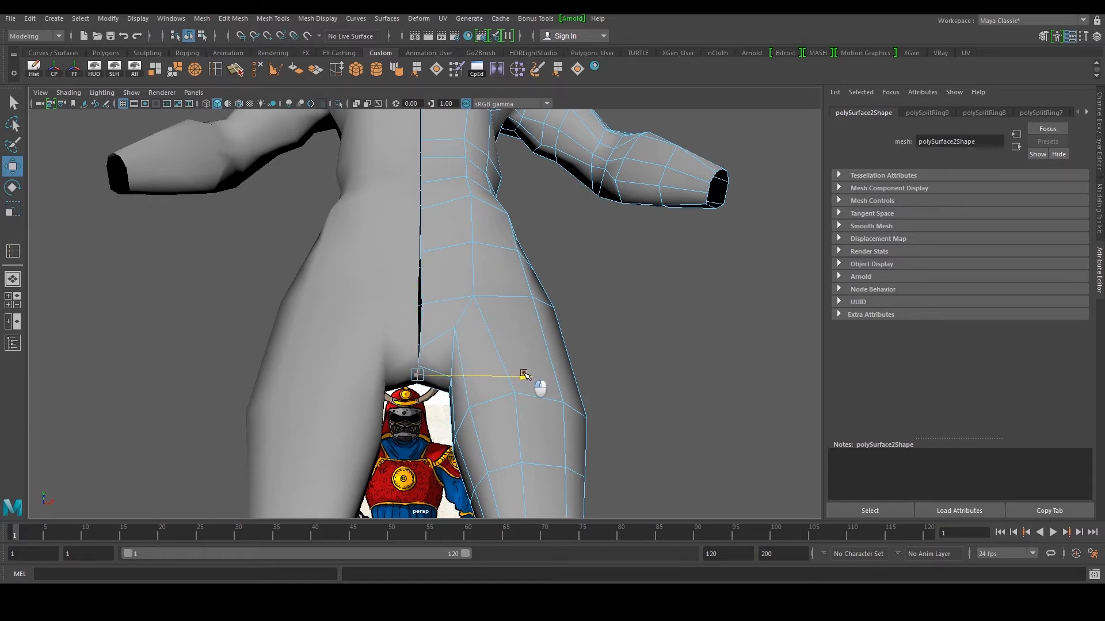
key(F9)
drag(523, 305, 521, 303)
right_drag(502, 271, 527, 260)
- Examine the mirrored body's overall silhouette from the front in perspective
scroll(558, 272, down, 6)
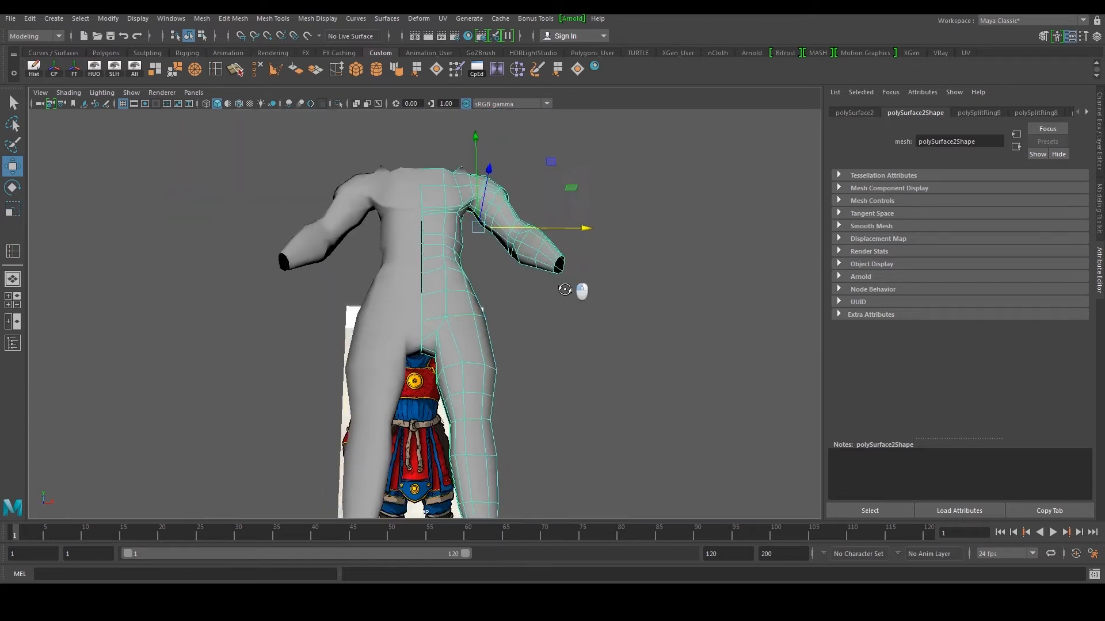
alt+drag(563, 273, 571, 329)
click(567, 329)
alt+middle_drag(567, 329, 554, 345)
alt+drag(554, 346, 478, 365)
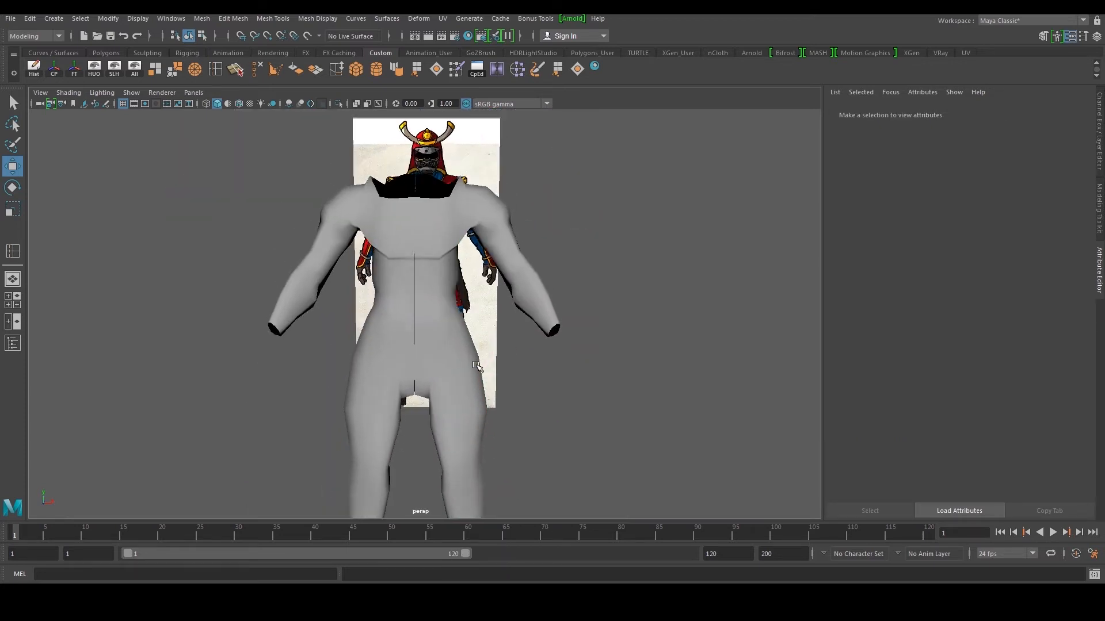
click(461, 350)
alt+middle_drag(451, 402, 453, 299)
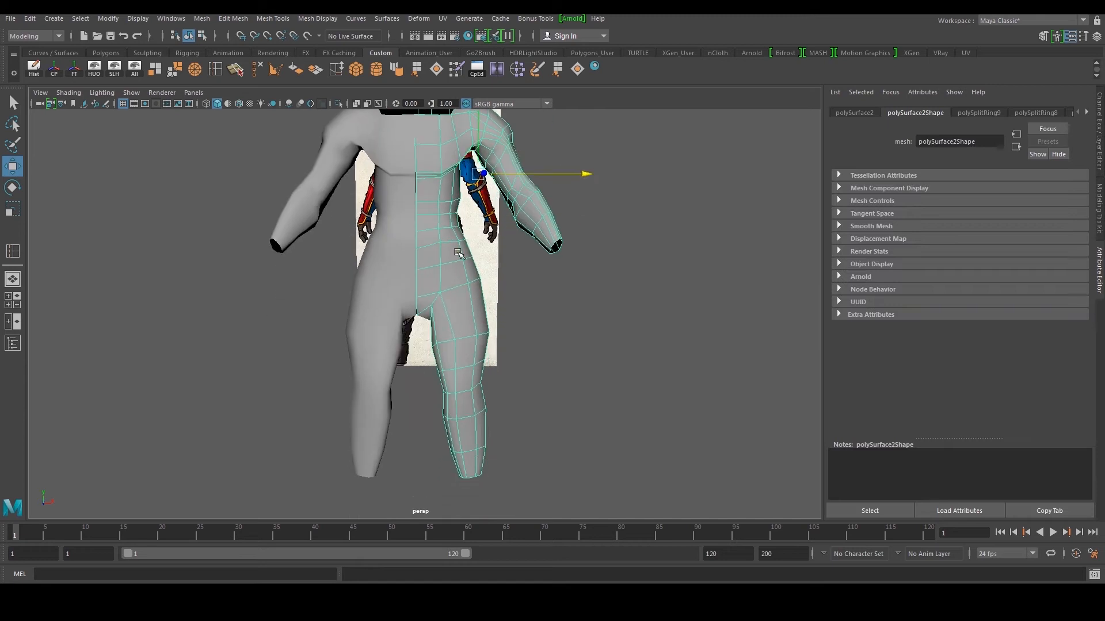
- Move the side vertices at the waist and belt line slightly outward in the front view
key(space)
key(space)
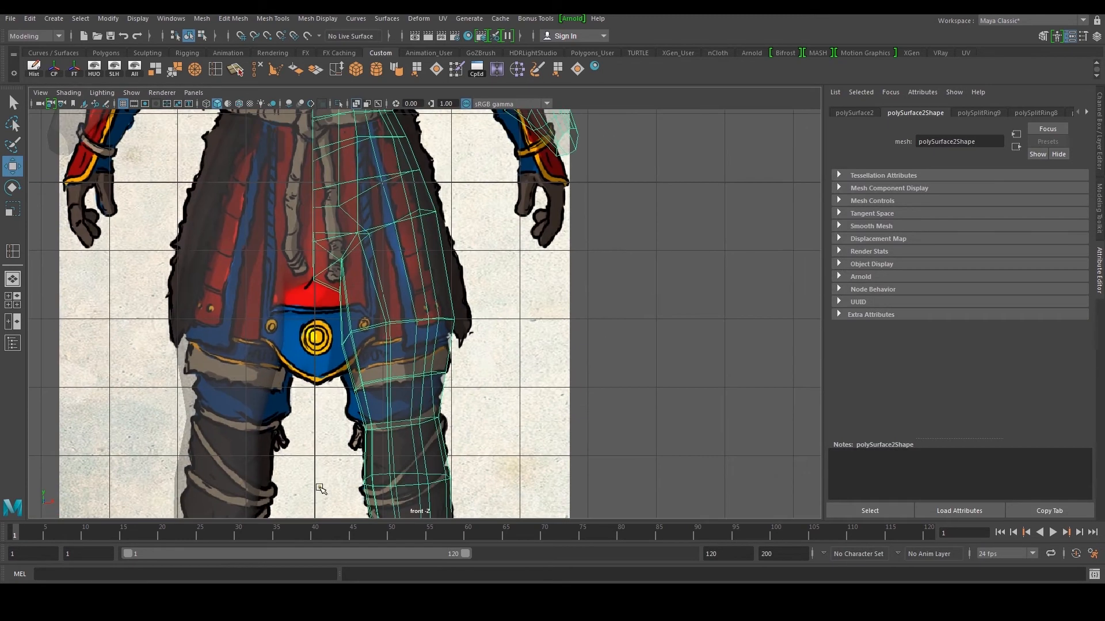
alt+middle_drag(361, 244, 361, 414)
right_drag(353, 265, 296, 248)
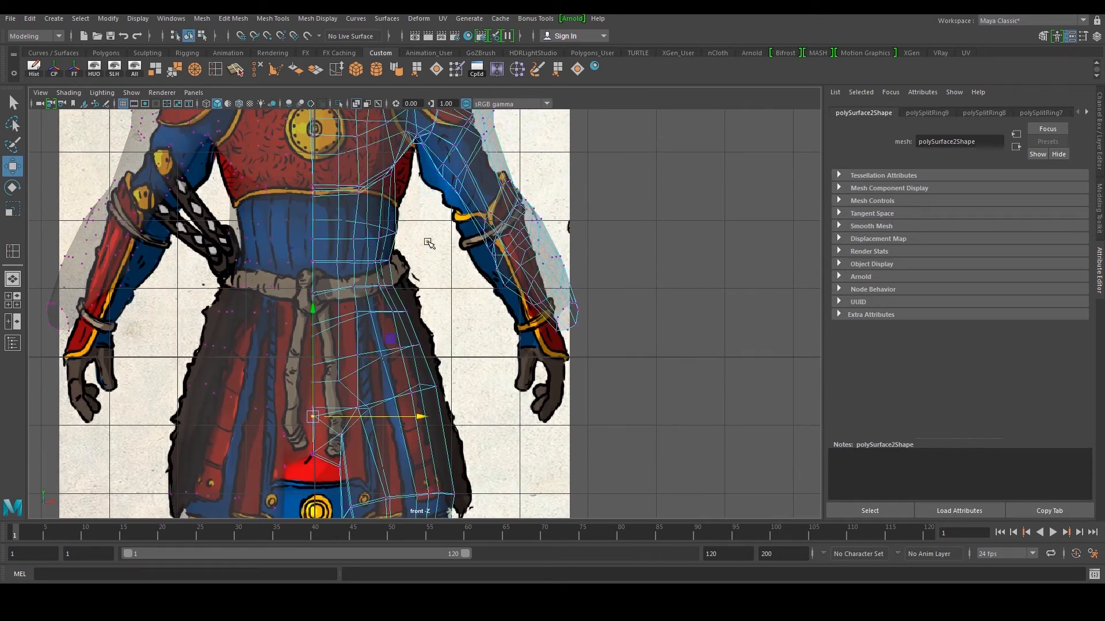
drag(334, 251, 419, 302)
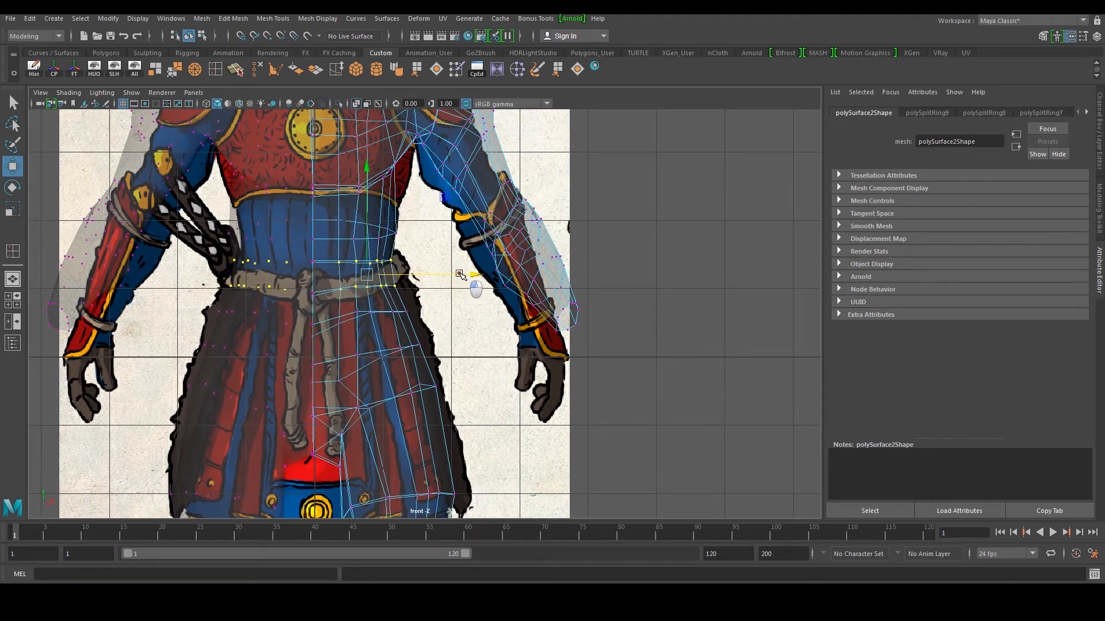
drag(473, 275, 481, 272)
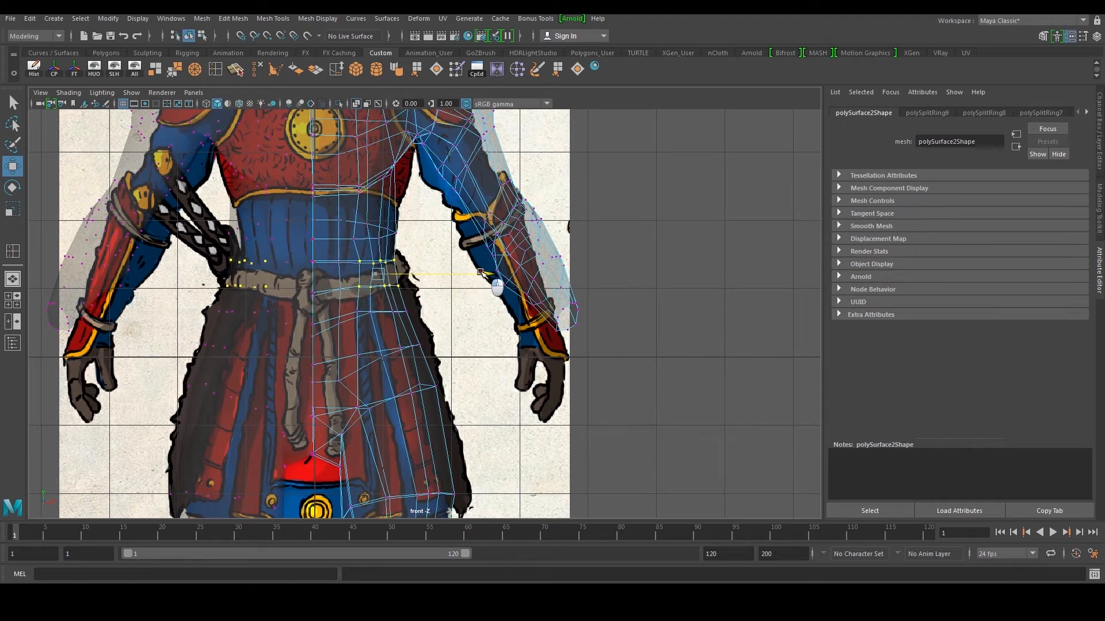
- Adjust the outer hip vertices below the belt in the front view to smooth the transition into the thigh
scroll(446, 317, up, 1)
drag(389, 342, 381, 384)
drag(477, 339, 430, 334)
drag(500, 356, 501, 356)
drag(390, 421, 413, 409)
key(space)
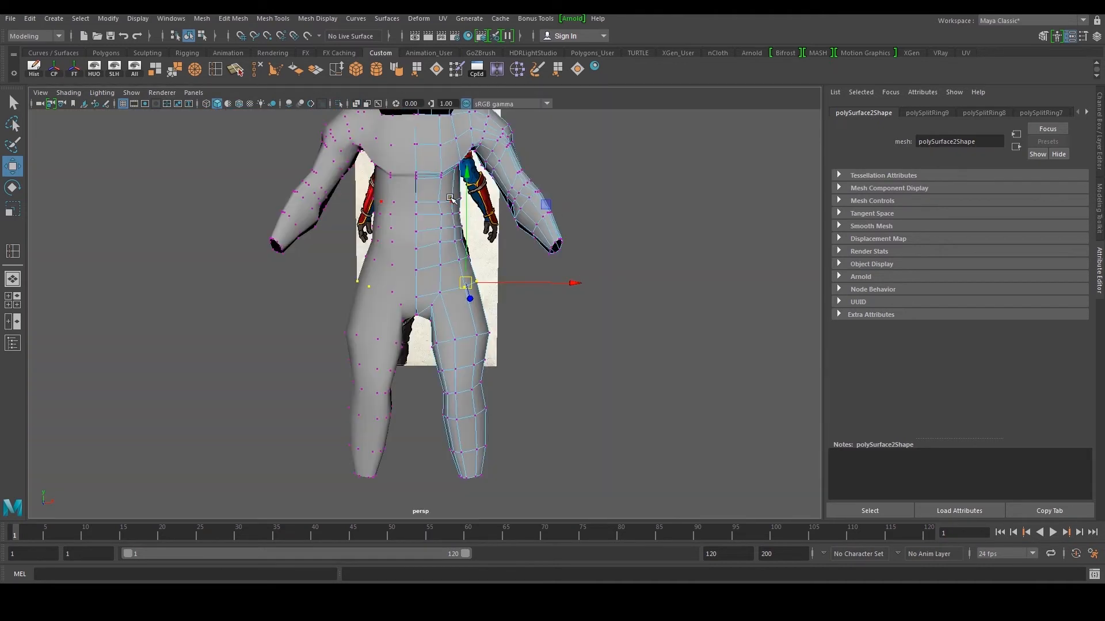
- Compare the mirrored body's proportions with the front and side reference images in perspective
click(685, 370)
alt+drag(685, 370, 426, 311)
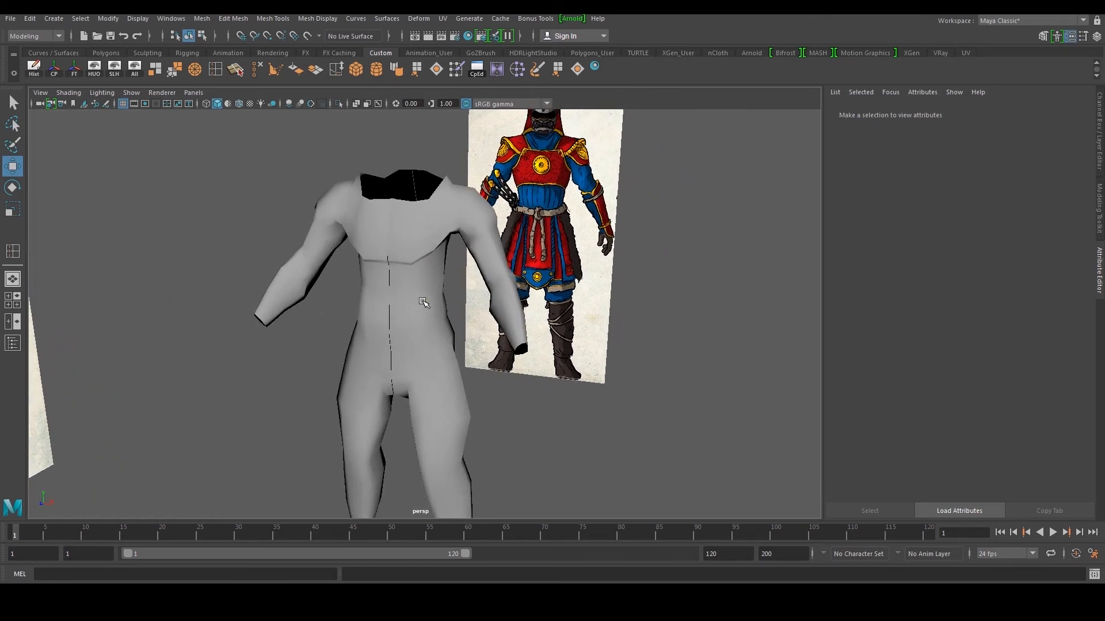
alt+middle_drag(448, 297, 377, 318)
alt+right_drag(446, 293, 490, 247)
alt+middle_drag(449, 340, 403, 436)
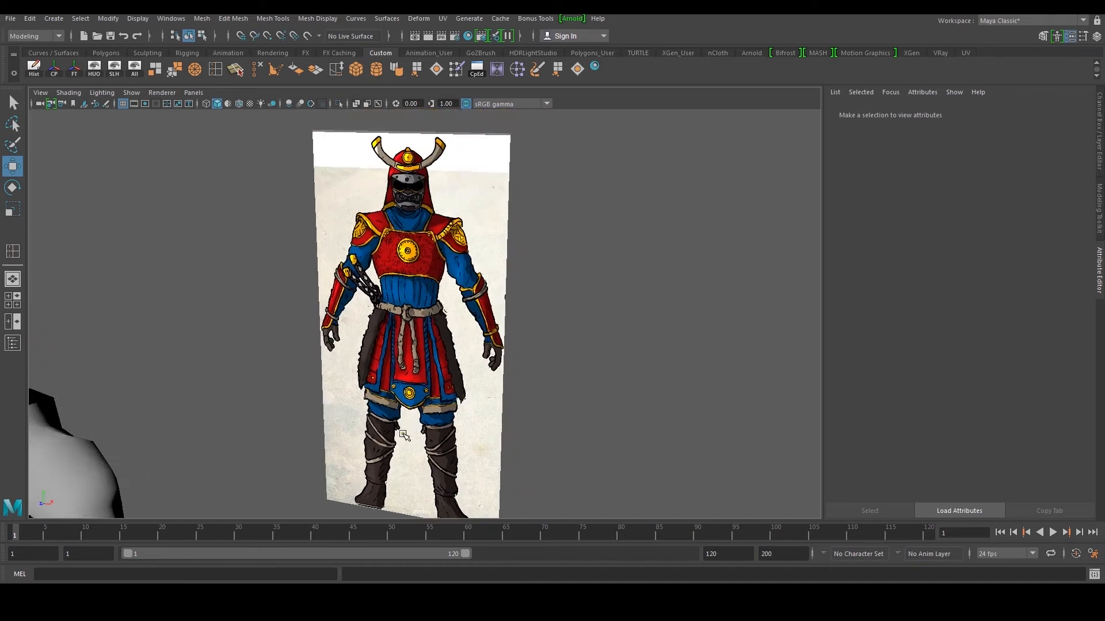
alt+right_drag(402, 436, 409, 391)
scroll(409, 392, down, 1)
alt+middle_drag(493, 375, 421, 295)
scroll(418, 313, down, 2)
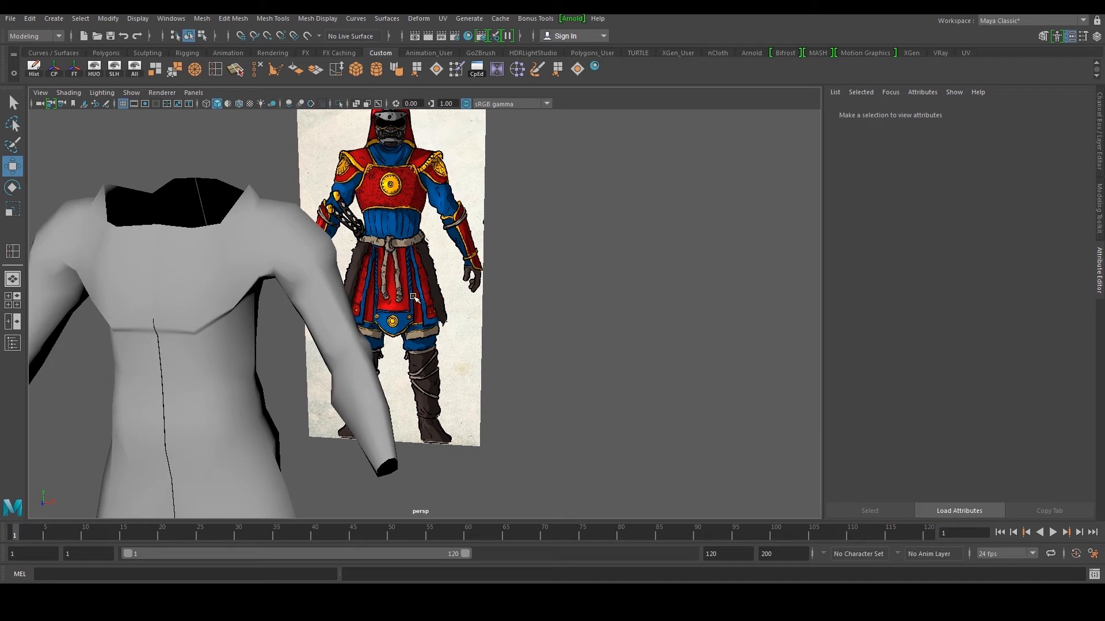
alt+drag(420, 271, 262, 326)
scroll(345, 322, down, 3)
alt+middle_drag(455, 322, 369, 334)
scroll(306, 359, up, 4)
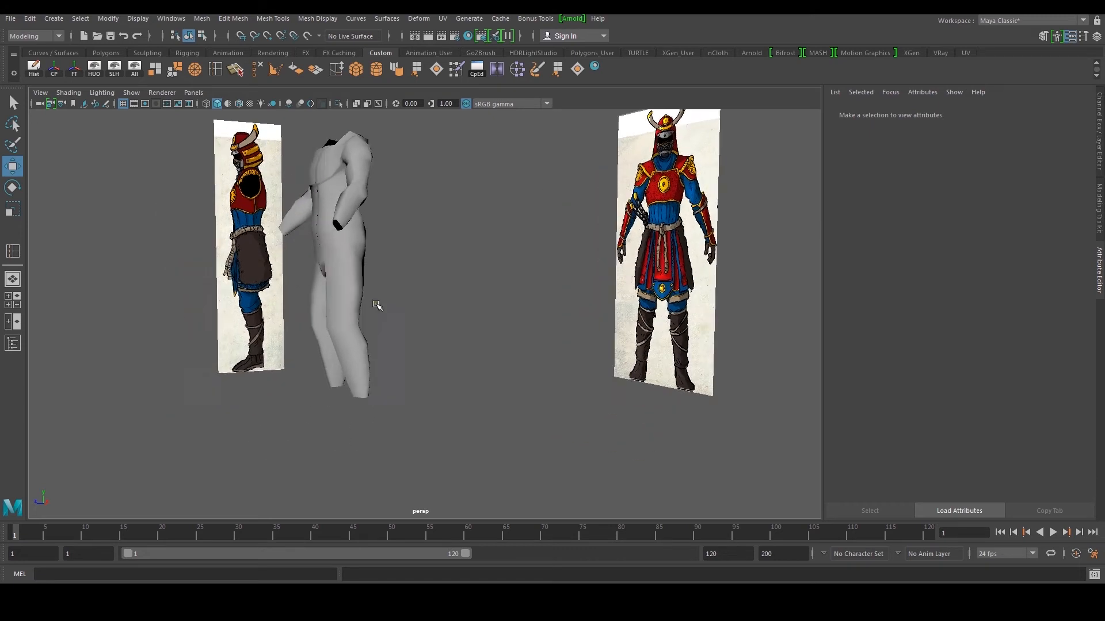
- Examine the legs and boots on the front reference image against the mirrored body in perspective
alt+drag(665, 368, 436, 370)
alt+drag(311, 344, 619, 363)
scroll(545, 326, up, 3)
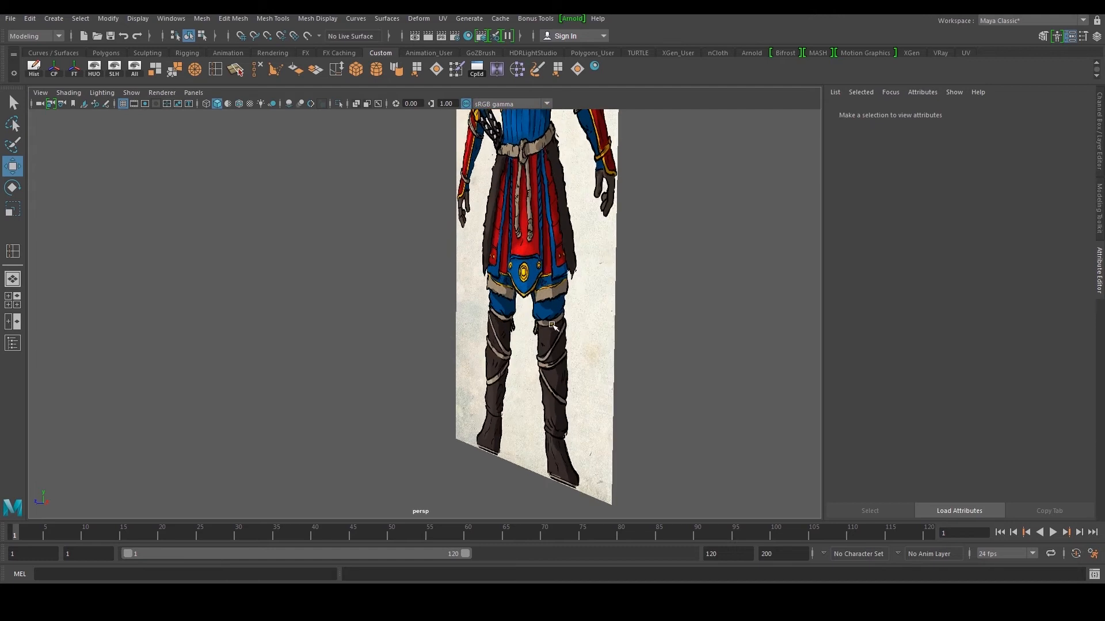
scroll(566, 329, down, 4)
alt+drag(565, 328, 353, 343)
- Select the lower-leg faces of the mirrored body in perspective
click(211, 368)
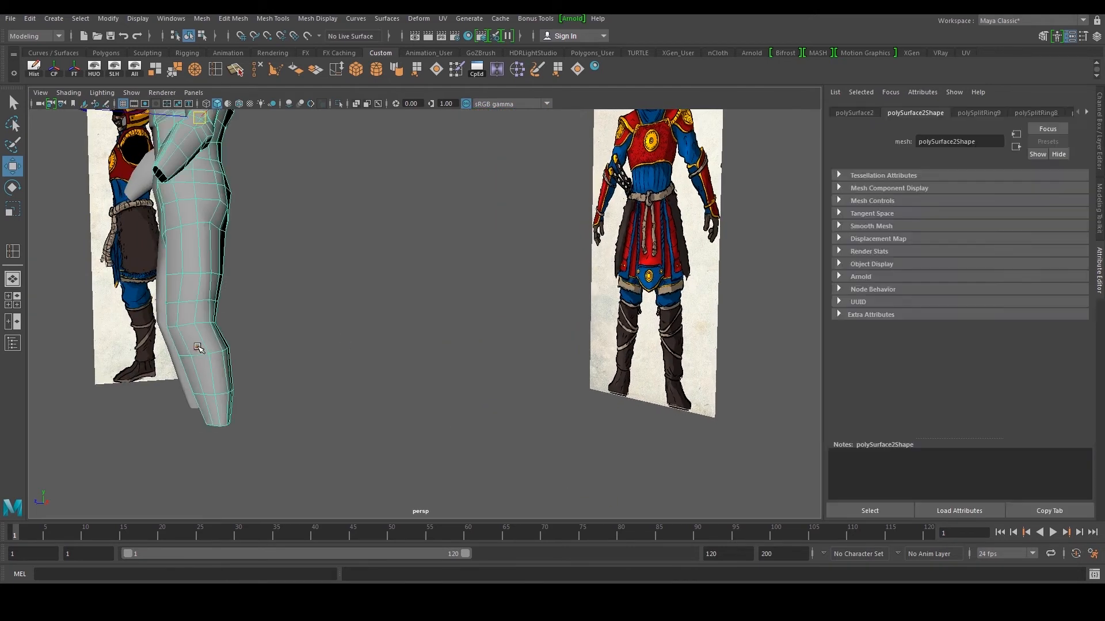
scroll(257, 331, up, 3)
right_drag(257, 331, 199, 295)
drag(174, 462, 351, 325)
alt+drag(351, 325, 679, 393)
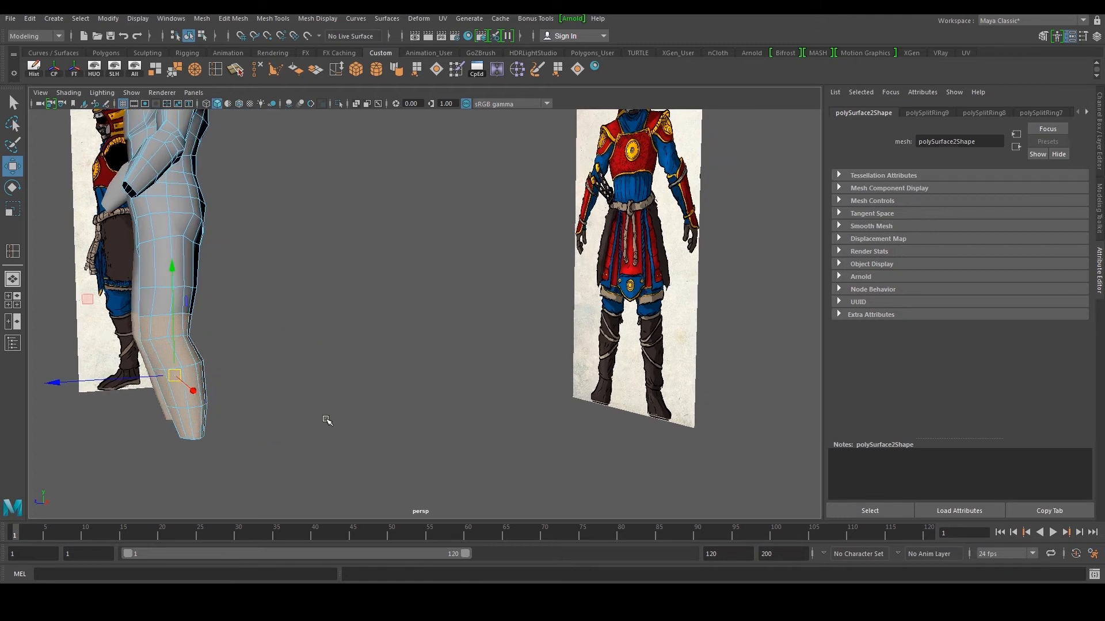
- Compare the body's lower leg with the boots on the front and side reference images in perspective
alt+drag(772, 389, 513, 378)
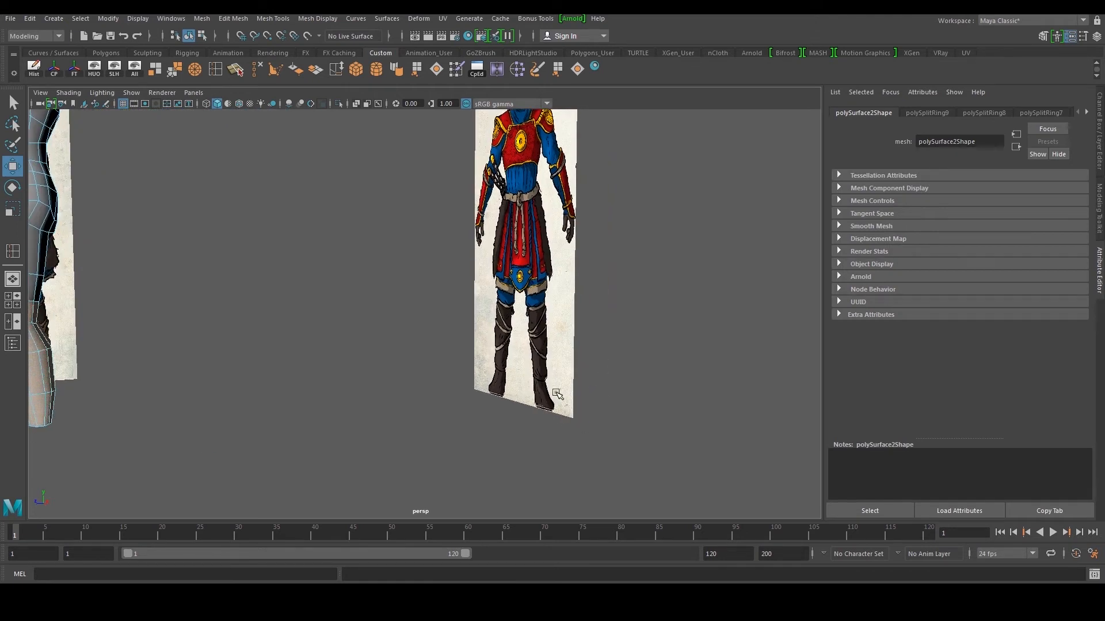
scroll(558, 391, up, 3)
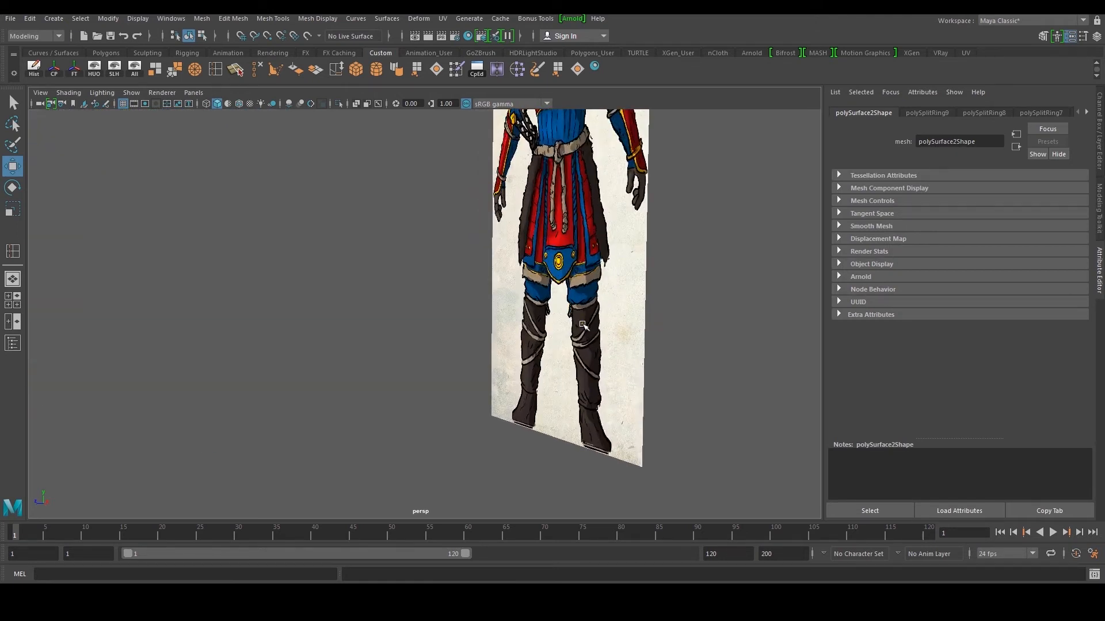
alt+right_drag(583, 325, 288, 380)
alt+middle_drag(288, 380, 378, 396)
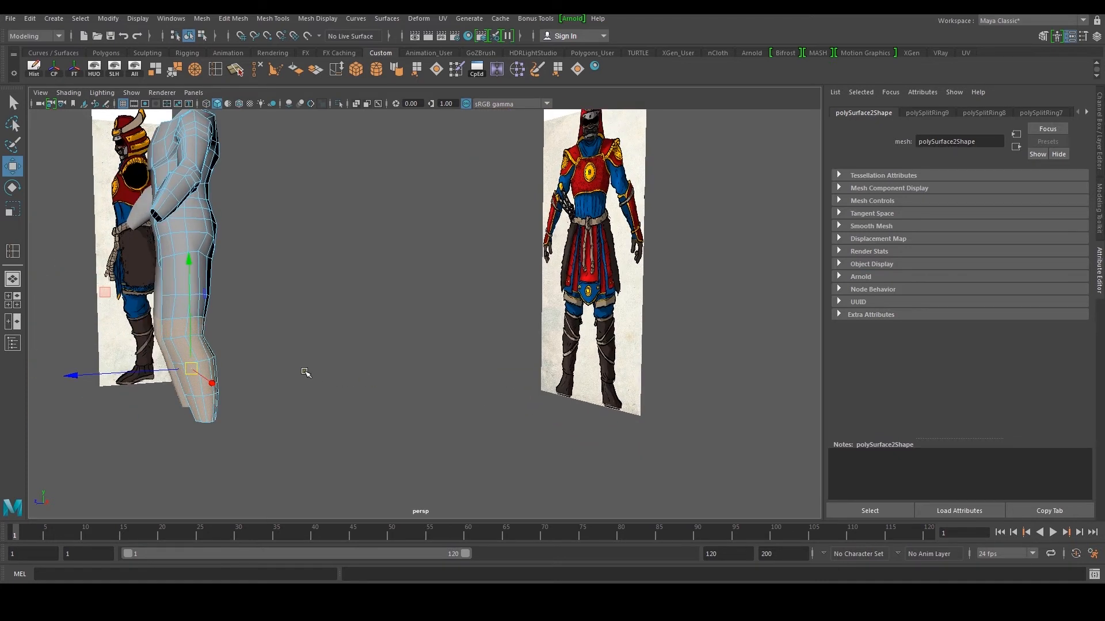
alt+right_drag(631, 341, 684, 336)
alt+middle_drag(684, 337, 447, 399)
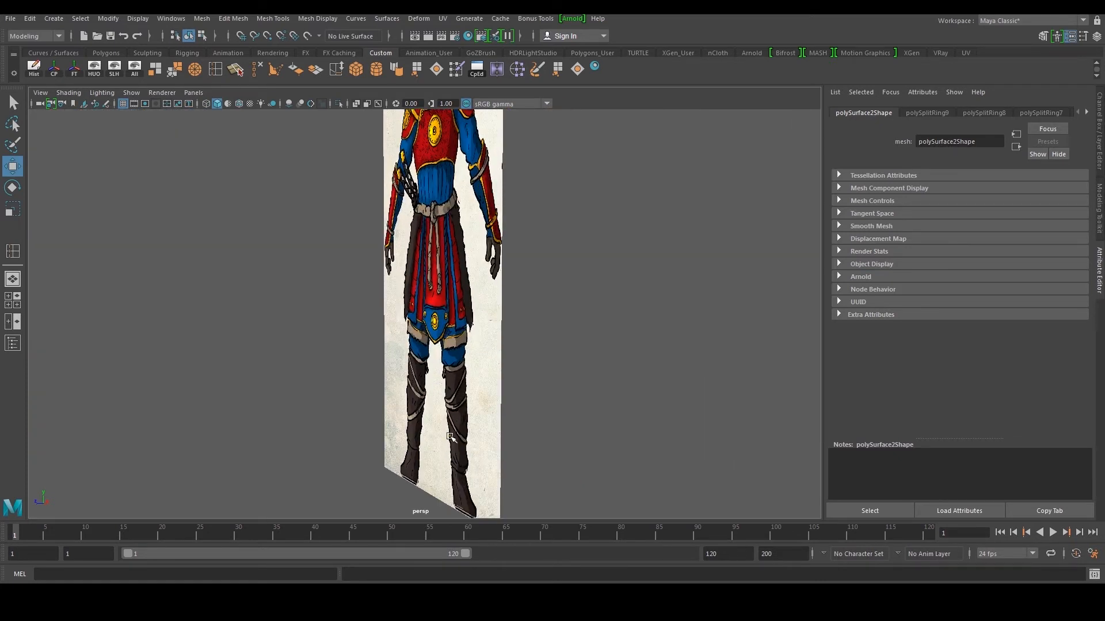
alt+right_drag(456, 332, 353, 304)
alt+middle_drag(353, 303, 427, 340)
alt+drag(426, 339, 521, 341)
- Deselect the body and examine its full mirrored silhouette beside the front reference in perspective
right_drag(145, 278, 197, 259)
alt+middle_drag(253, 368, 320, 371)
click(323, 381)
alt+right_drag(322, 381, 288, 374)
alt+drag(288, 373, 262, 352)
alt+right_drag(262, 352, 267, 349)
alt+middle_drag(267, 350, 311, 351)
alt+drag(311, 351, 405, 362)
alt+middle_drag(260, 345, 344, 360)
alt+drag(323, 352, 395, 336)
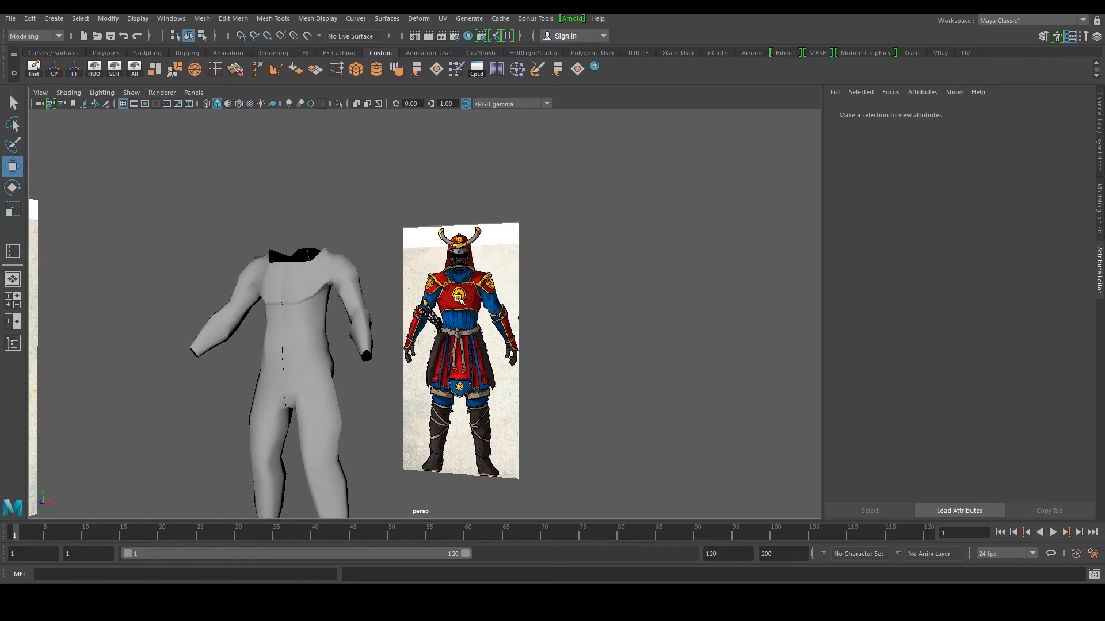
scroll(378, 345, up, 4)
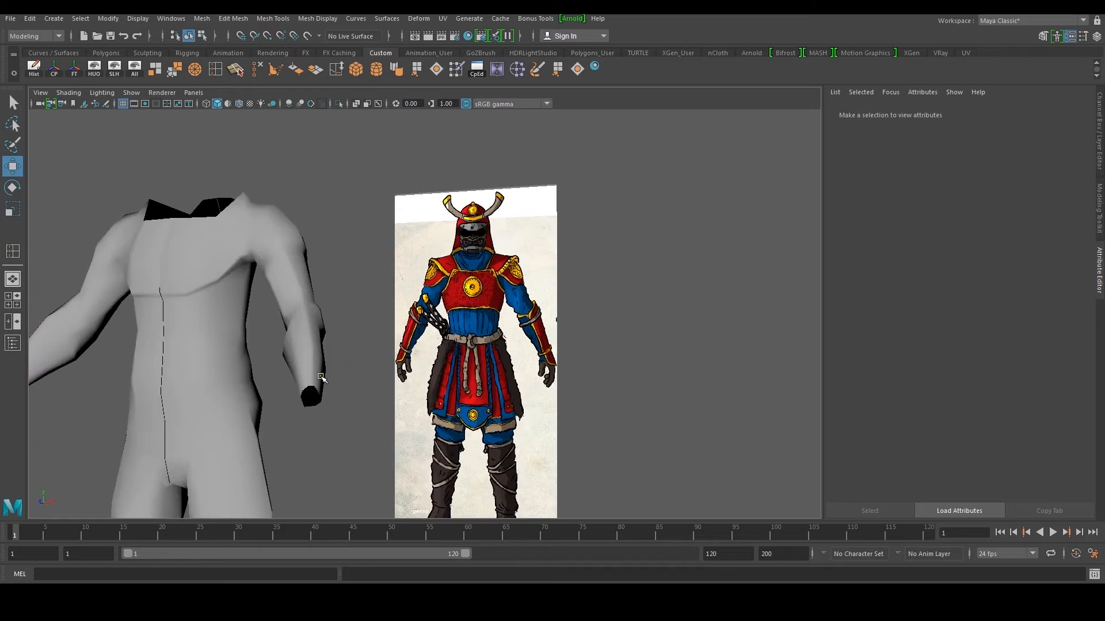
alt+middle_drag(318, 414, 389, 365)
scroll(369, 398, down, 5)
scroll(389, 365, up, 1)
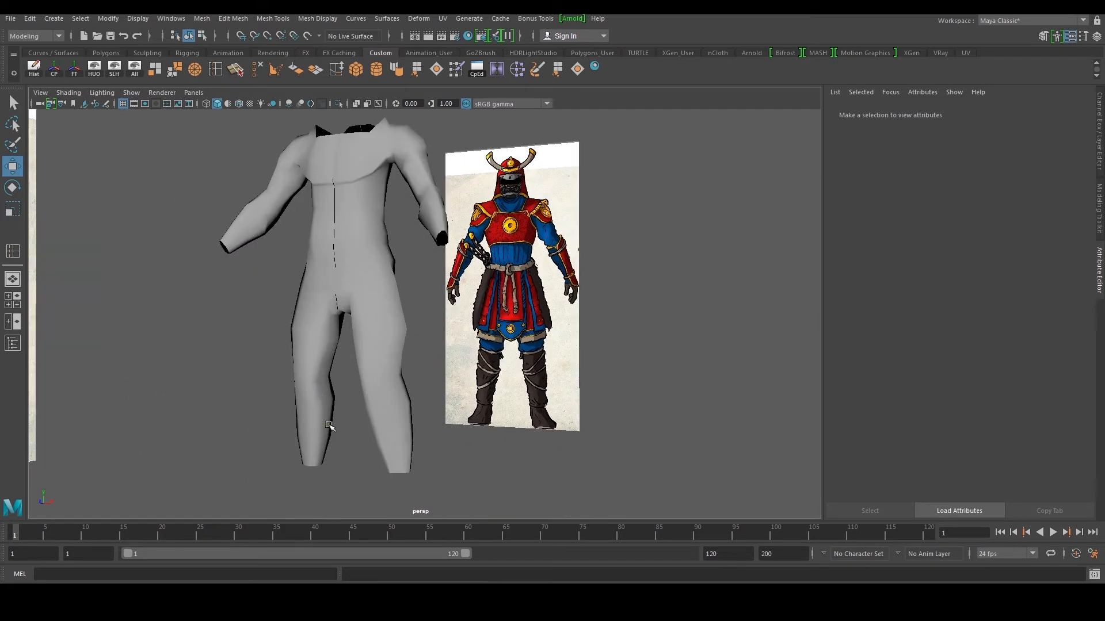
- Extract the lower-leg faces below the knee into a separate mesh, checking the selection in the front view
click(369, 416)
alt+drag(421, 406, 356, 380)
right_drag(346, 394, 348, 320)
drag(397, 483, 270, 359)
key(space)
key(space)
scroll(227, 426, down, 5)
alt+middle_drag(227, 426, 215, 268)
drag(305, 499, 373, 460)
alt+middle_drag(451, 402, 444, 351)
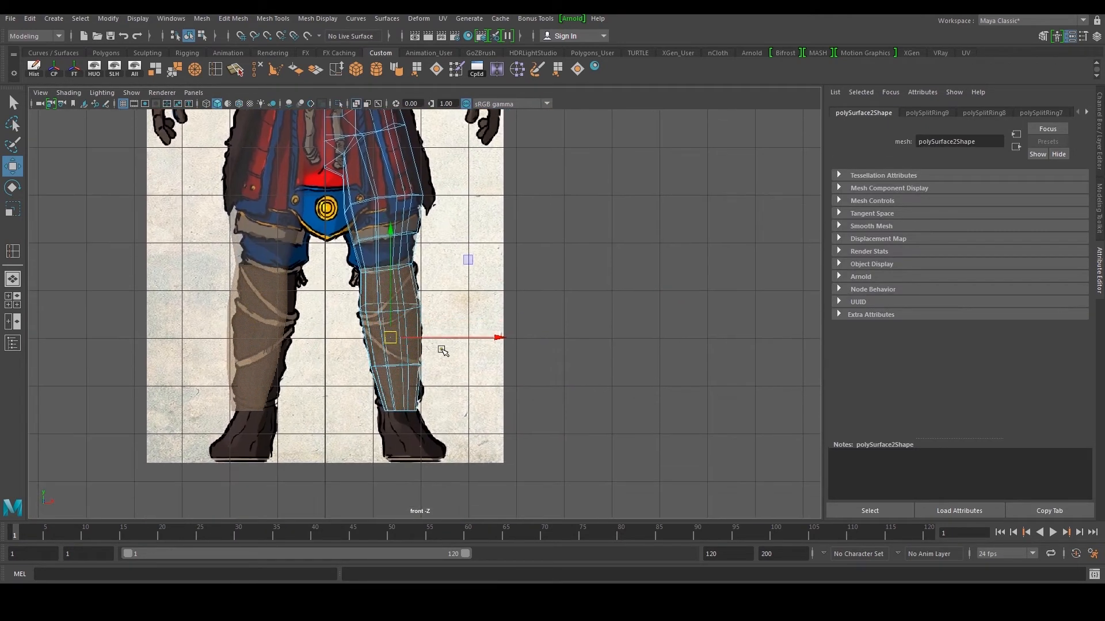
scroll(336, 253, up, 2)
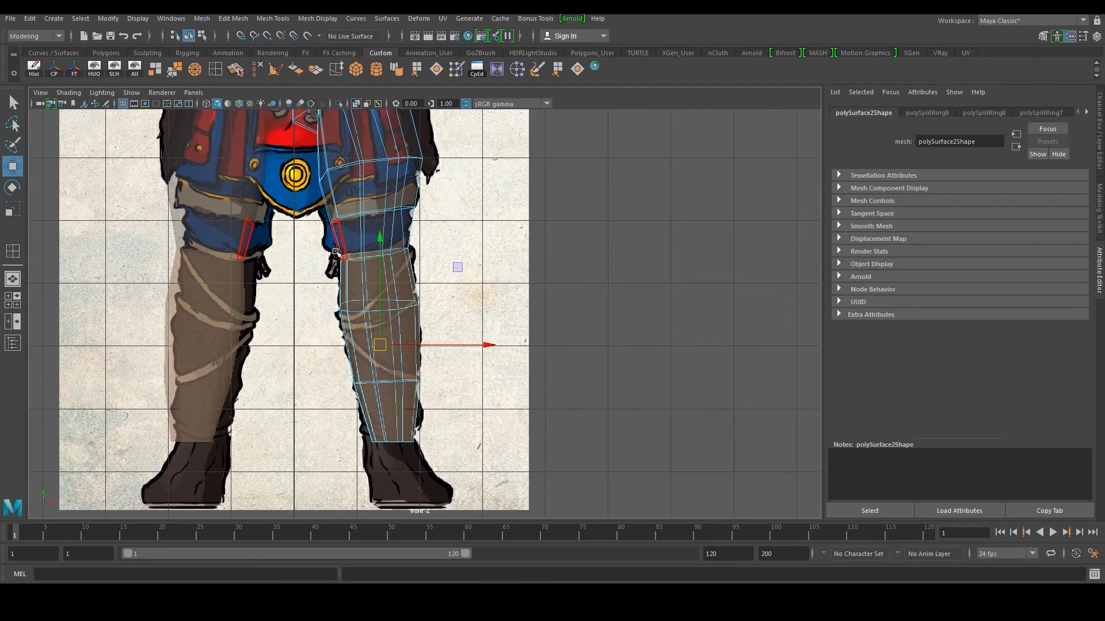
alt+middle_drag(366, 254, 368, 284)
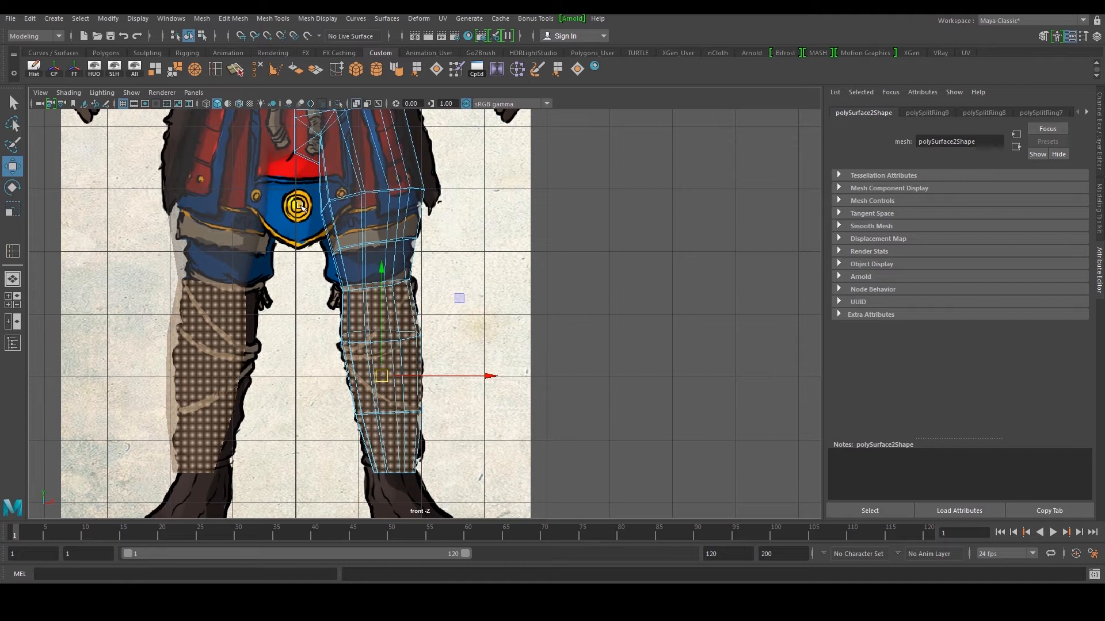
click(150, 70)
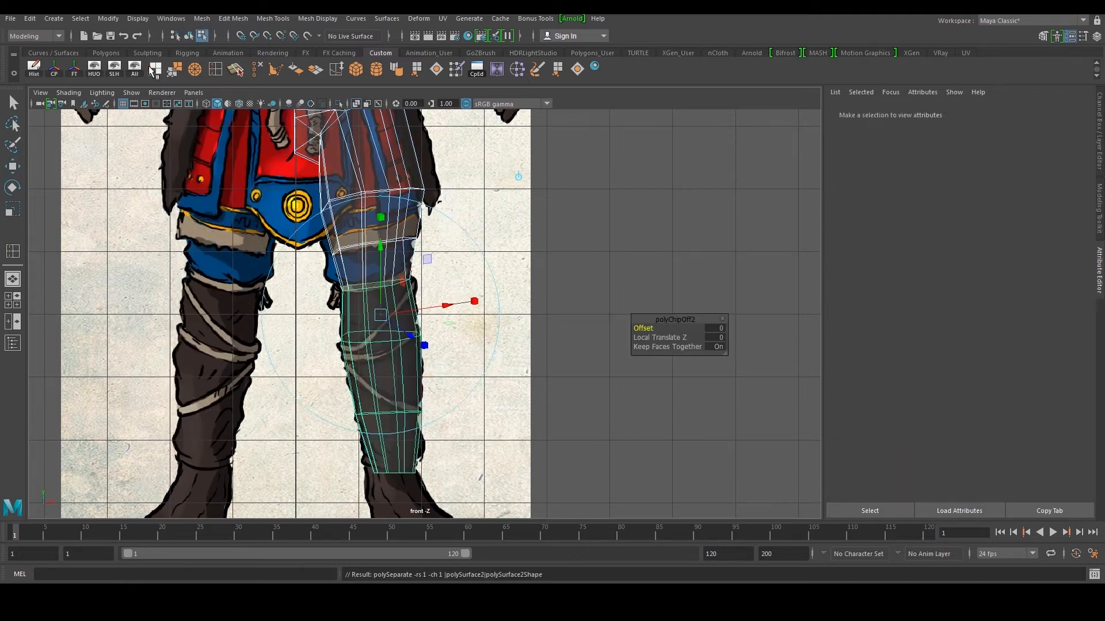
- Return to object mode in perspective and select the separated lower-leg mesh
key(space)
key(space)
click(458, 288)
right_drag(292, 276, 336, 259)
click(295, 296)
click(276, 443)
- Compare the separated lower-leg mesh with the front reference's boot in the perspective and front views
alt+middle_drag(332, 414, 376, 313)
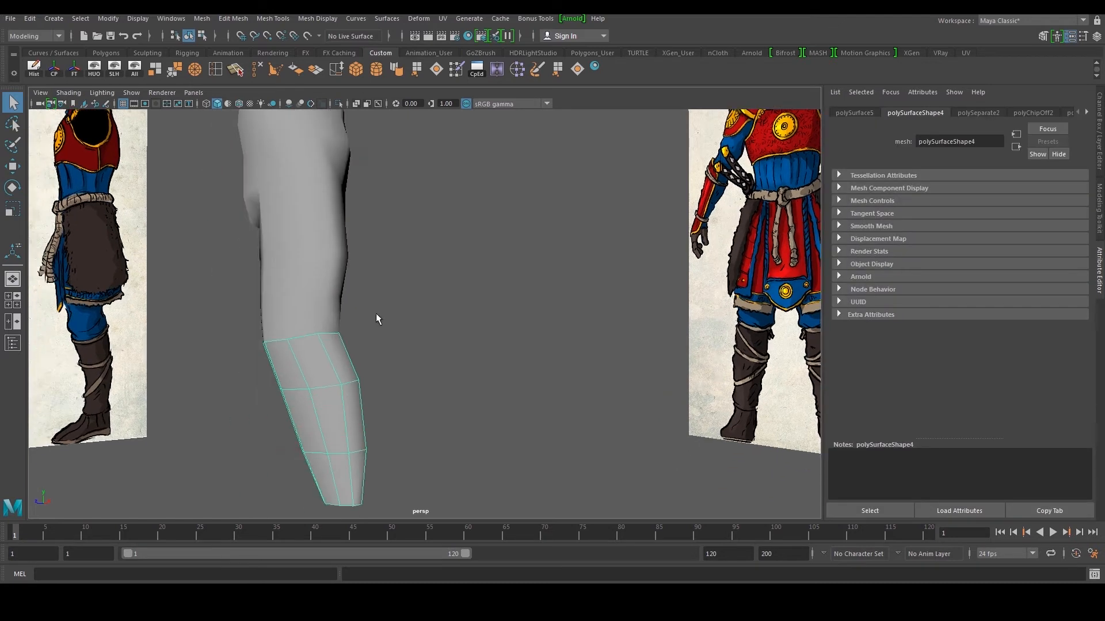
alt+drag(375, 313, 443, 313)
alt+right_drag(443, 313, 406, 285)
alt+middle_drag(406, 286, 404, 326)
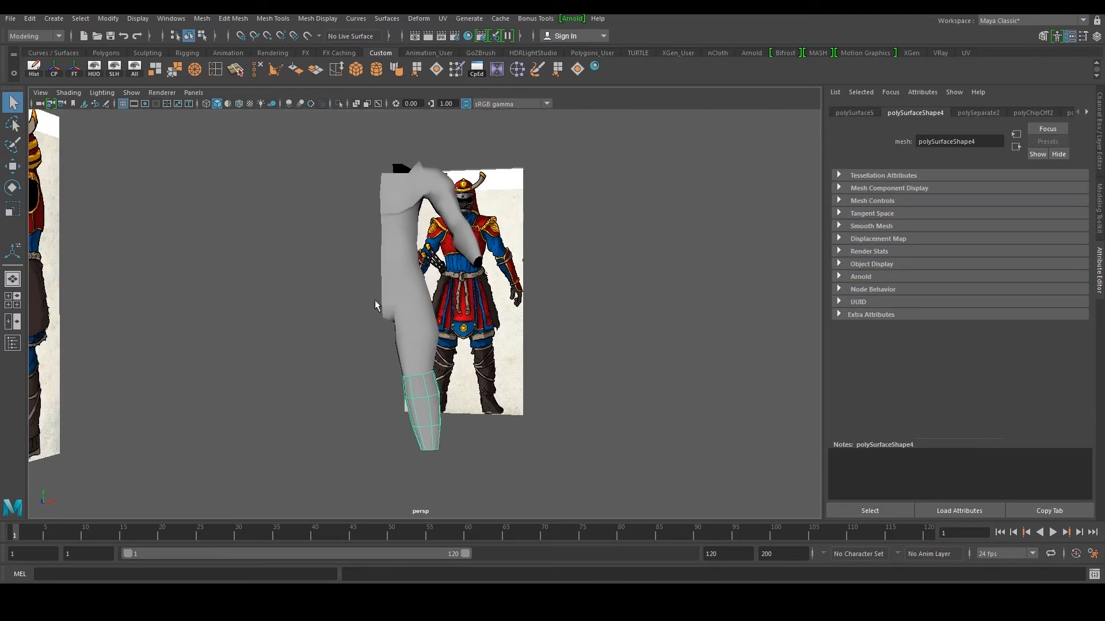
key(space)
key(space)
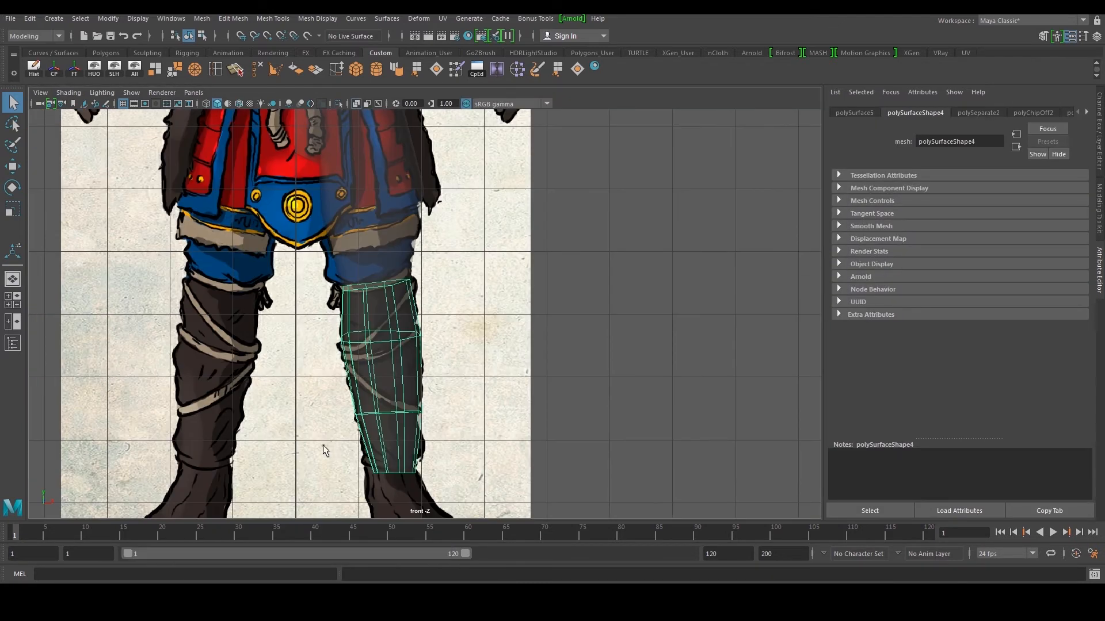
alt+middle_drag(340, 406, 324, 337)
alt+middle_drag(389, 346, 378, 340)
- Extrude the lower leg's bottom border edges straight down past the ankle in the side view
key(space)
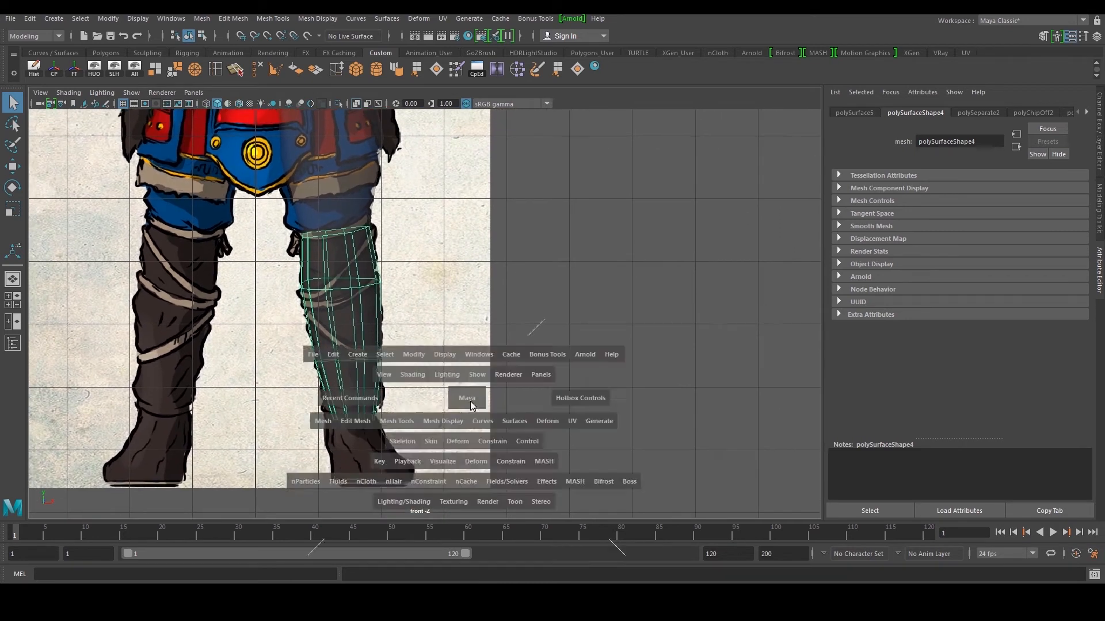
key(space)
alt+middle_drag(505, 408, 508, 305)
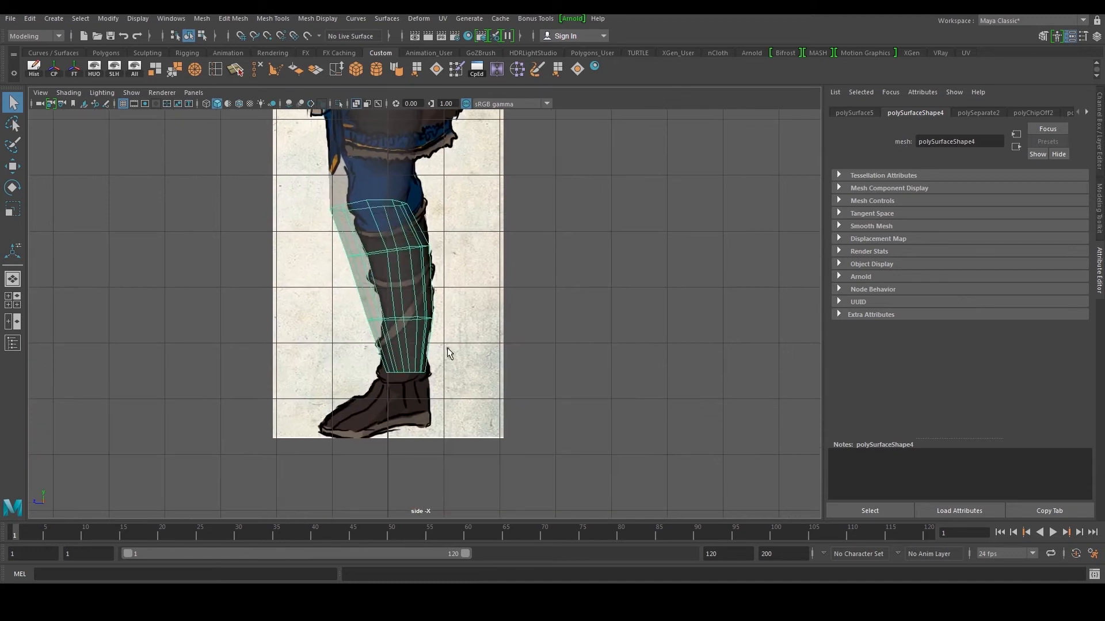
scroll(447, 350, up, 2)
right_drag(406, 371, 406, 248)
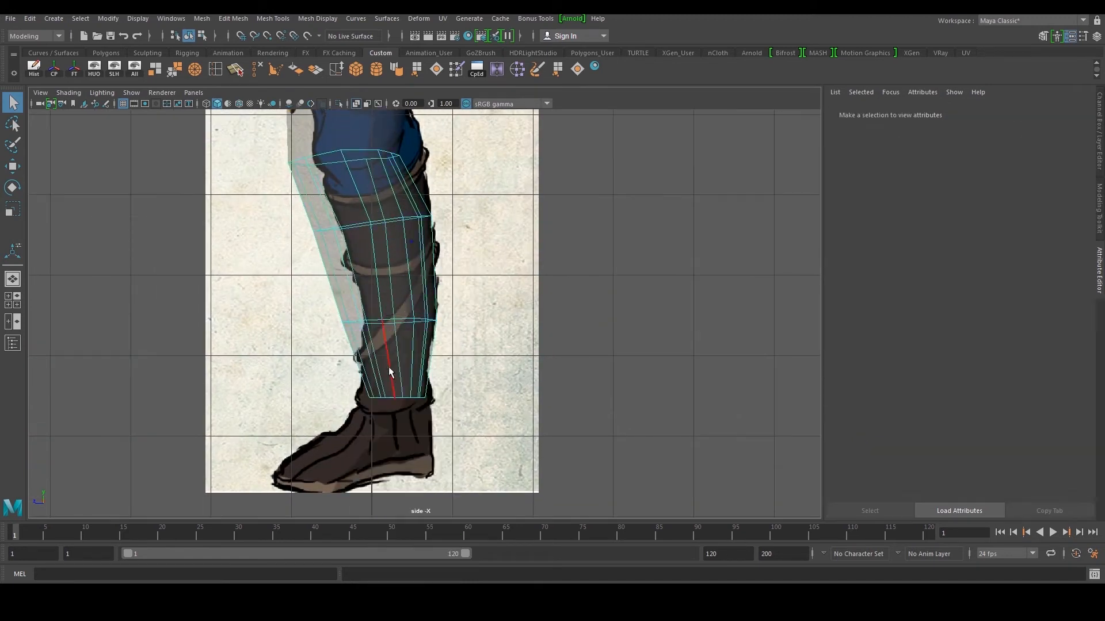
drag(460, 368, 462, 368)
ctrl+drag(333, 376, 486, 378)
shift+right_drag(475, 388, 473, 409)
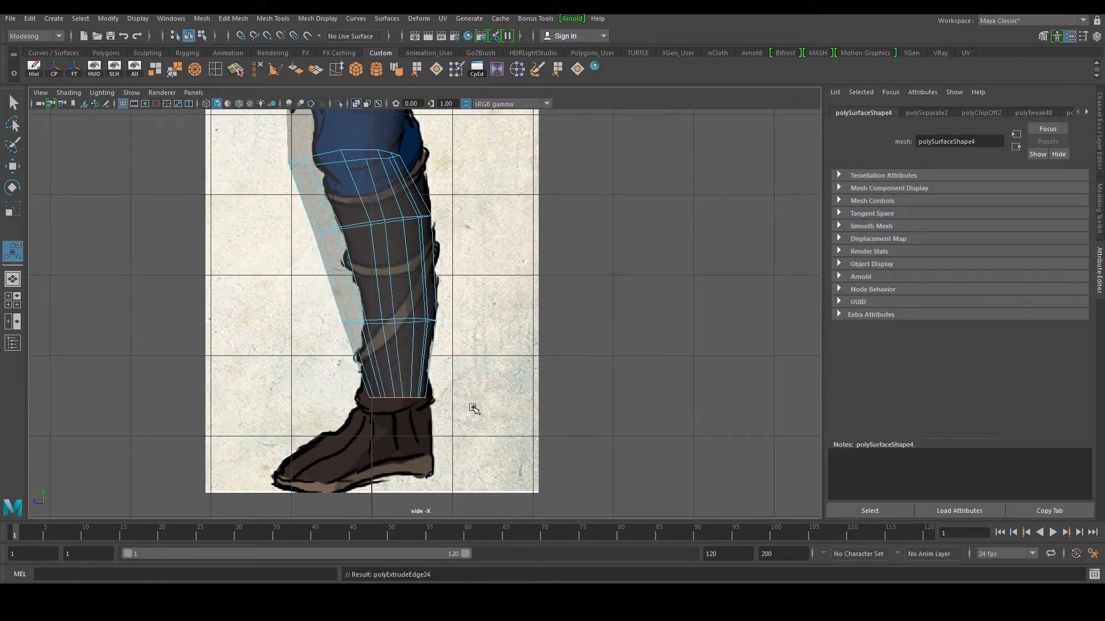
key(w)
drag(397, 292, 399, 318)
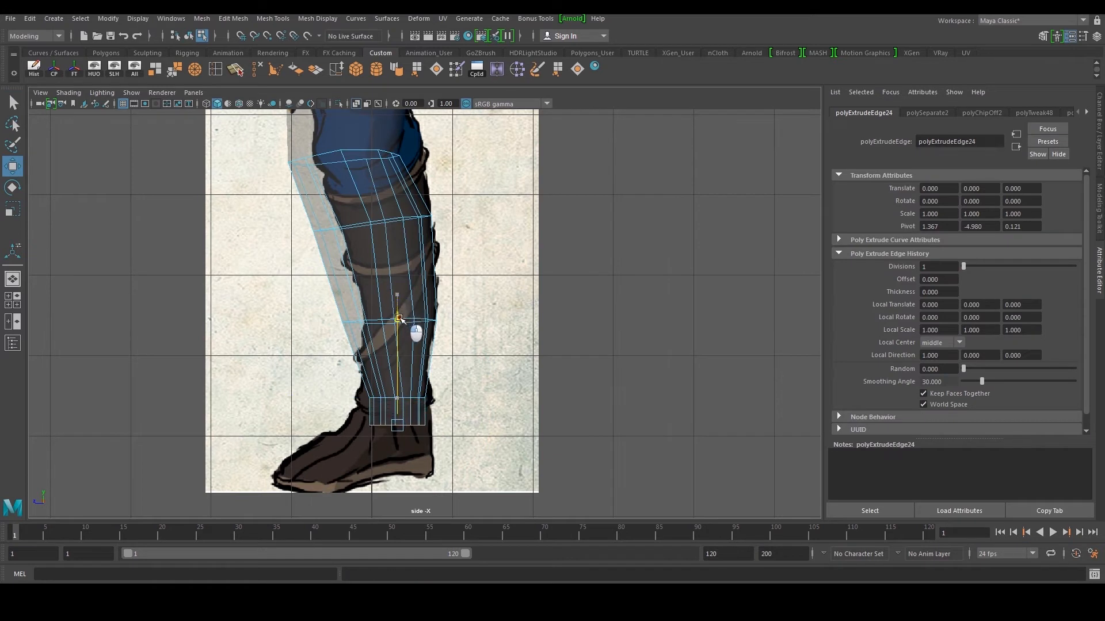
- Rotate the extruded ankle border so it slopes down toward the heel, and shift it to fit the boot
scroll(399, 319, up, 1)
key(e)
drag(436, 345, 467, 367)
key(w)
drag(394, 440, 382, 439)
- Move a middle vertex of the sloped ankle border slightly toward the toe in the side view
alt+middle_drag(414, 438, 404, 358)
scroll(405, 361, up, 4)
key(F9)
drag(407, 389, 367, 415)
mouse_move(345, 404)
mouse_down()
mouse_move(361, 409)
mouse_move(330, 398)
mouse_up()
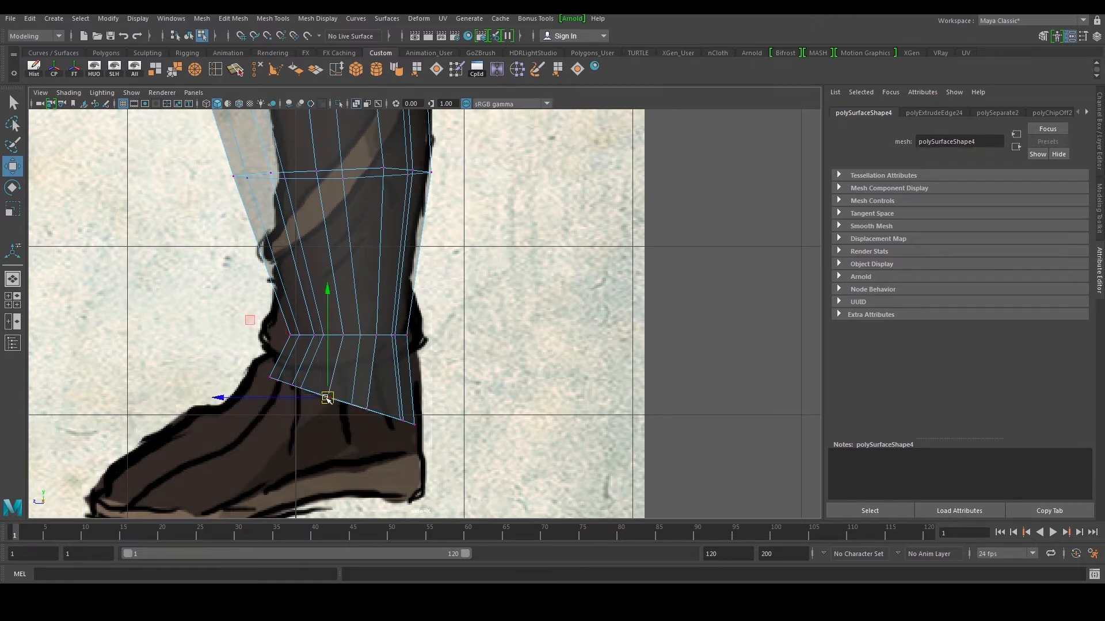
- Extrude the front edges of the ankle border forward and down along the top of the foot
alt+middle_drag(318, 404, 351, 359)
scroll(351, 358, up, 1)
key(F10)
drag(283, 368, 327, 328)
ctrl+drag(278, 284, 386, 336)
shift+right_drag(304, 361, 302, 387)
key(w)
drag(318, 347, 234, 400)
- Extrude the foot's front edges again toward the toe and rotate them to follow the boot's outline
shift+right_drag(181, 393, 179, 441)
key(w)
drag(231, 398, 140, 462)
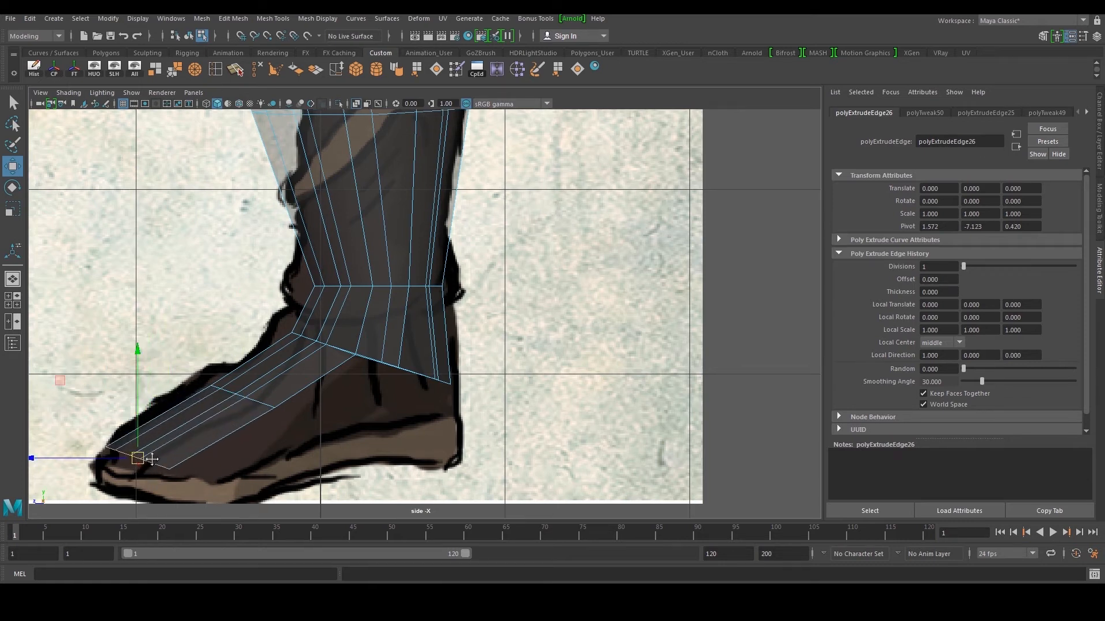
alt+middle_drag(140, 461, 157, 407)
key(e)
mouse_move(220, 339)
mouse_down()
mouse_move(209, 330)
mouse_move(241, 337)
mouse_up()
- Inspect the extruded foot strip and lower-leg edges from the front in perspective
double_click(280, 352)
key(w)
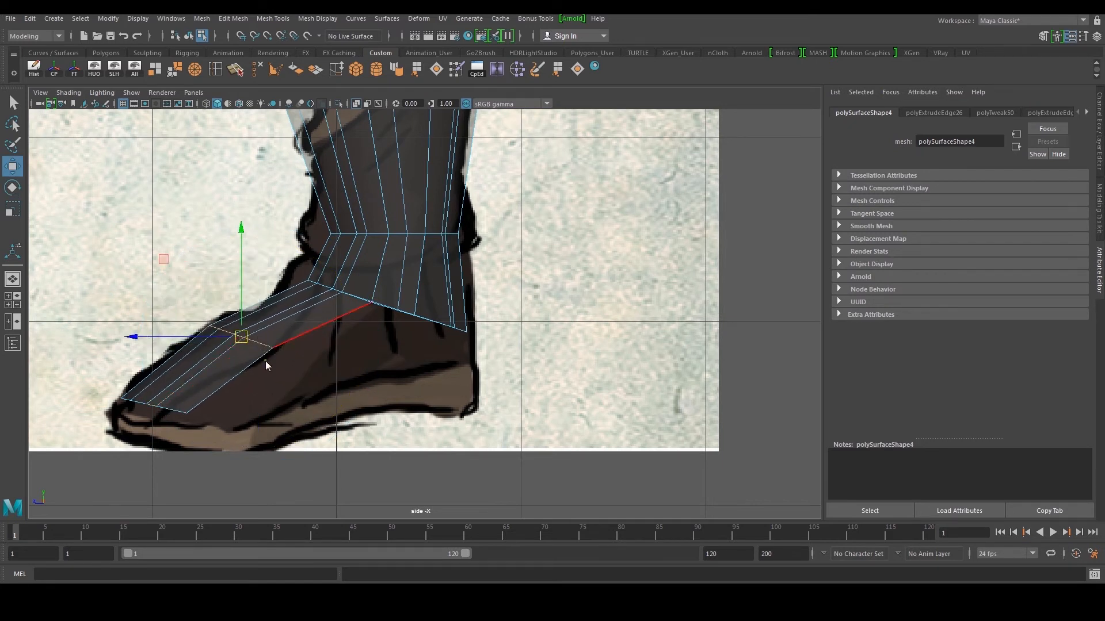
key(space)
key(space)
alt+middle_drag(466, 366, 439, 282)
scroll(435, 308, up, 4)
double_click(442, 320)
alt+drag(480, 305, 455, 327)
click(424, 333)
click(482, 332)
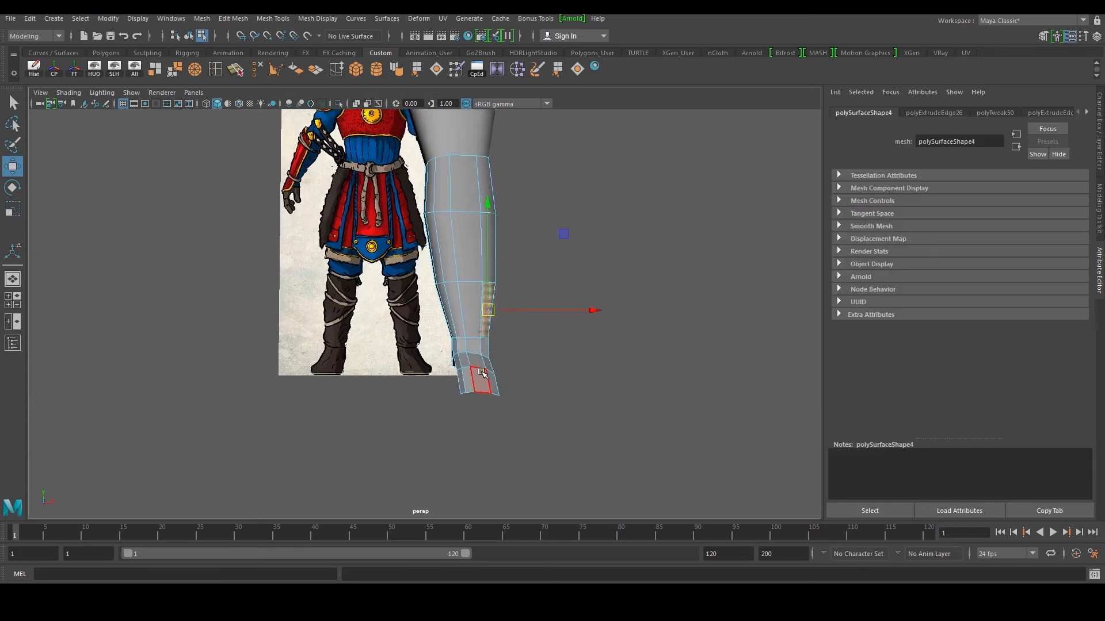
alt+drag(496, 363, 415, 323)
key(space)
key(space)
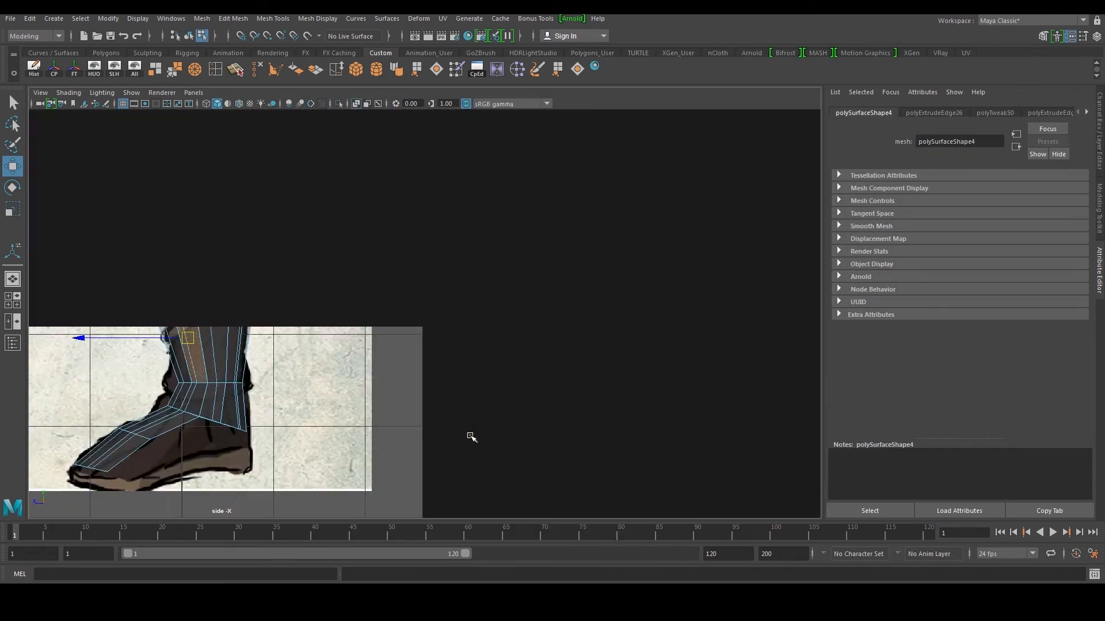
- Extrude the rear edges of the ankle border down toward the heel in the side view
right_drag(437, 284, 439, 261)
scroll(443, 275, up, 3)
drag(509, 368, 402, 292)
ctrl+drag(378, 222, 542, 387)
key(space)
key(space)
key(space)
key(space)
shift+right_drag(493, 396, 490, 364)
drag(435, 216, 443, 286)
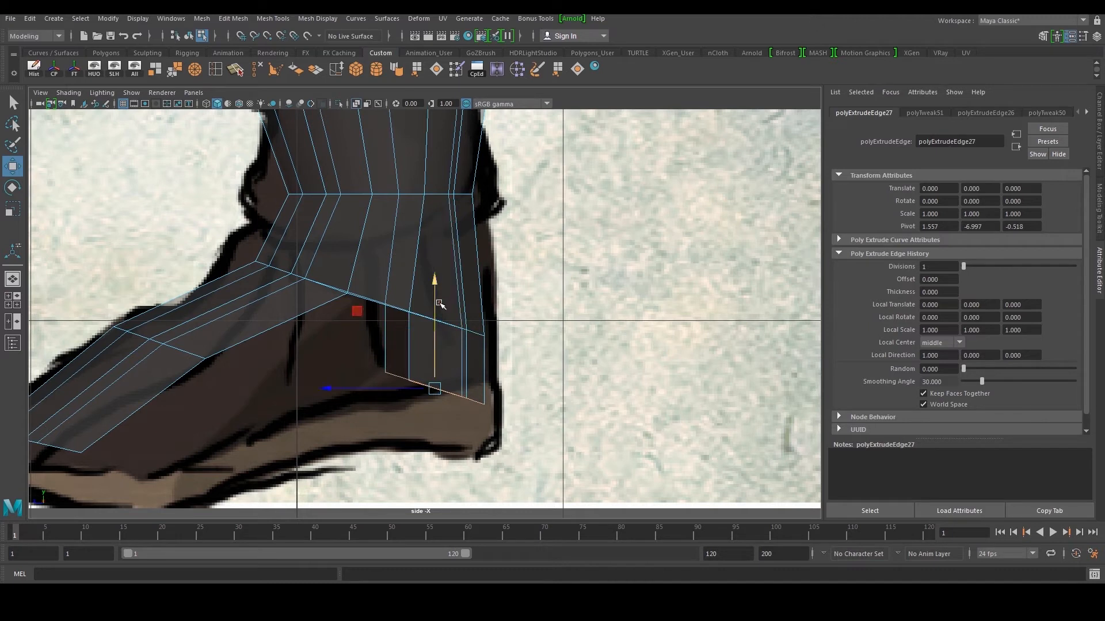
- Level the extruded heel edges and position them along the top of the boot's sole
key(e)
key(r)
drag(437, 283, 453, 384)
key(w)
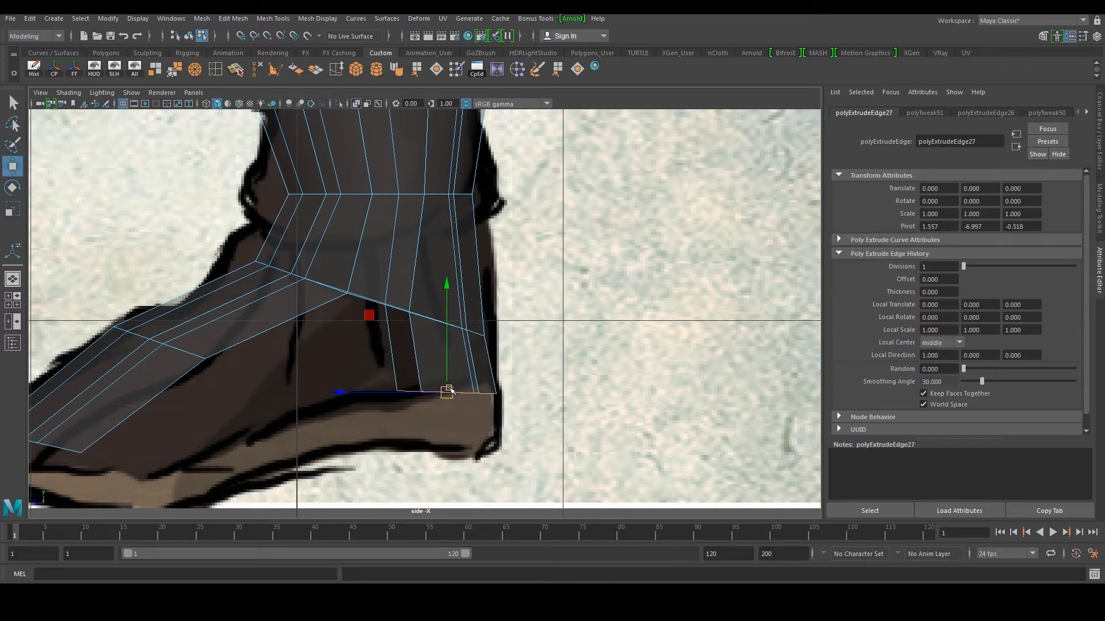
- Extrude the leveled heel edges down through the sole's thickness
scroll(446, 393, down, 5)
scroll(460, 371, up, 2)
shift+right_drag(456, 373, 452, 403)
key(w)
drag(437, 247, 439, 272)
- Move the heel's bottom row of vertices down to the underside of the boot's sole
scroll(454, 334, up, 2)
right_drag(457, 382, 444, 382)
drag(414, 413, 516, 382)
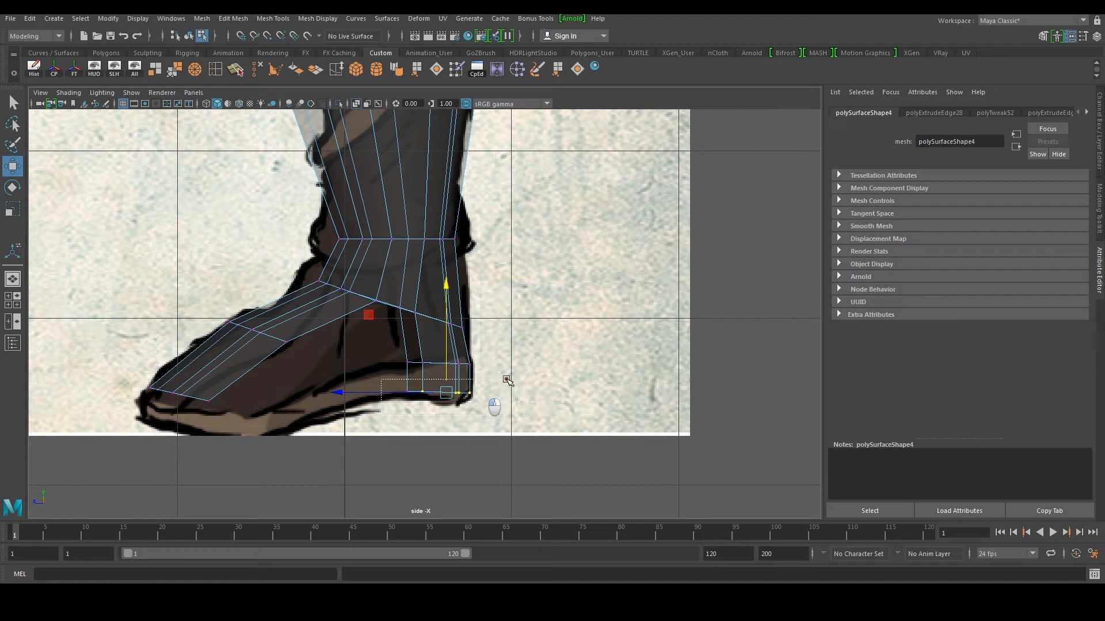
key(r)
key(w)
drag(439, 392, 442, 400)
scroll(422, 388, up, 1)
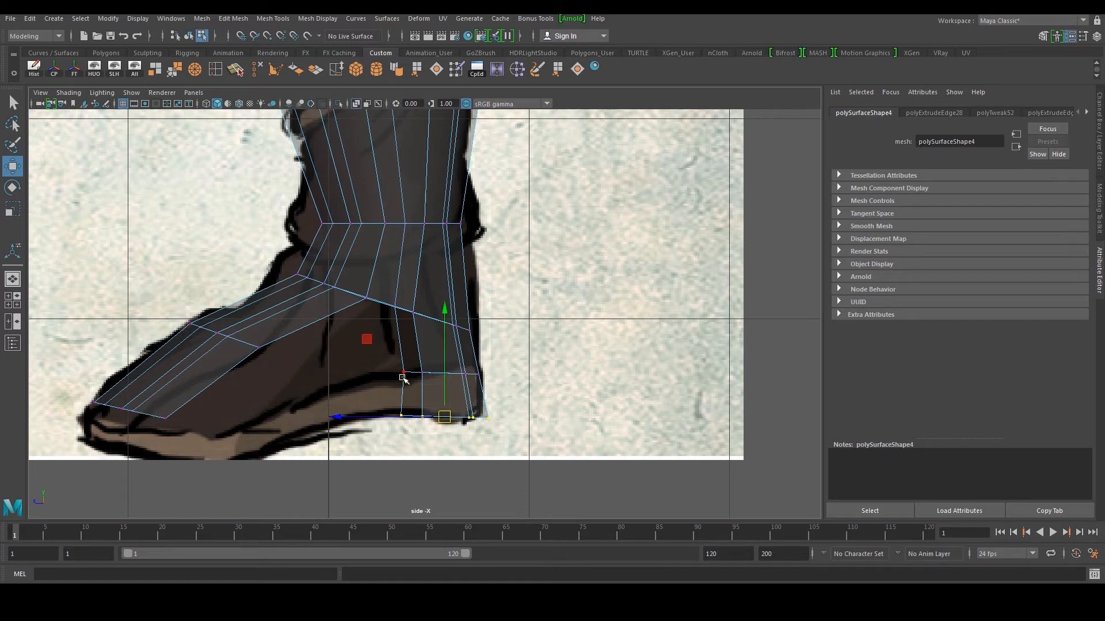
- Extrude the front edge of the upper heel panel forward toward the toe on the open side of the foot
key(space)
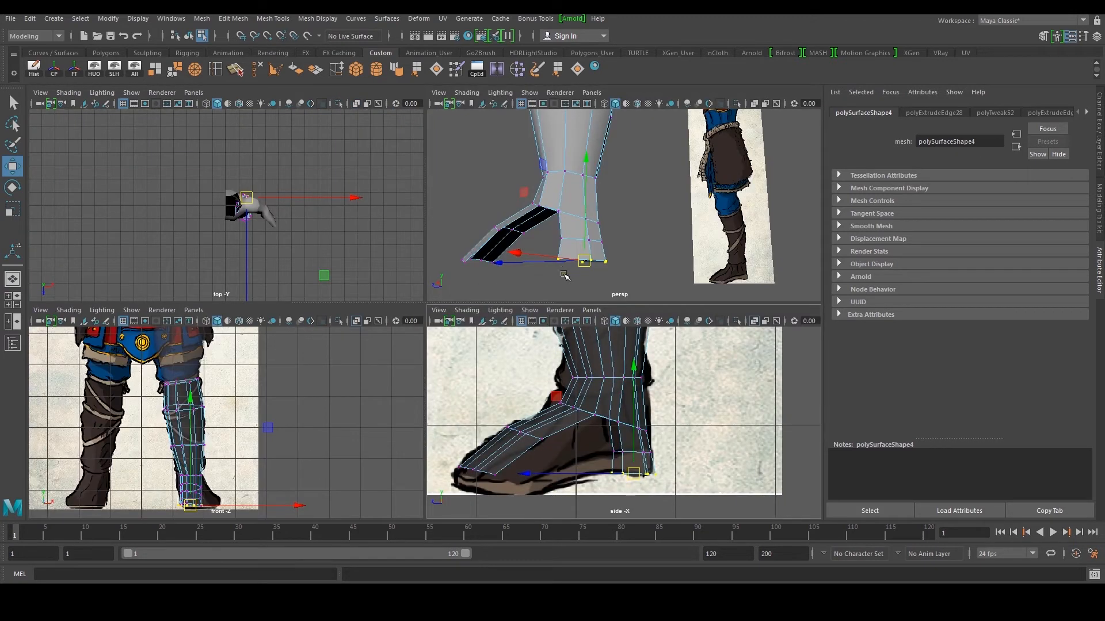
key(space)
alt+drag(518, 274, 587, 340)
key(F10)
alt+drag(345, 355, 383, 377)
click(352, 378)
alt+middle_drag(352, 378, 378, 348)
mouse_move(310, 379)
shift+right_down()
mouse_move(323, 395)
mouse_move(312, 398)
shift+right_up()
drag(412, 346, 245, 397)
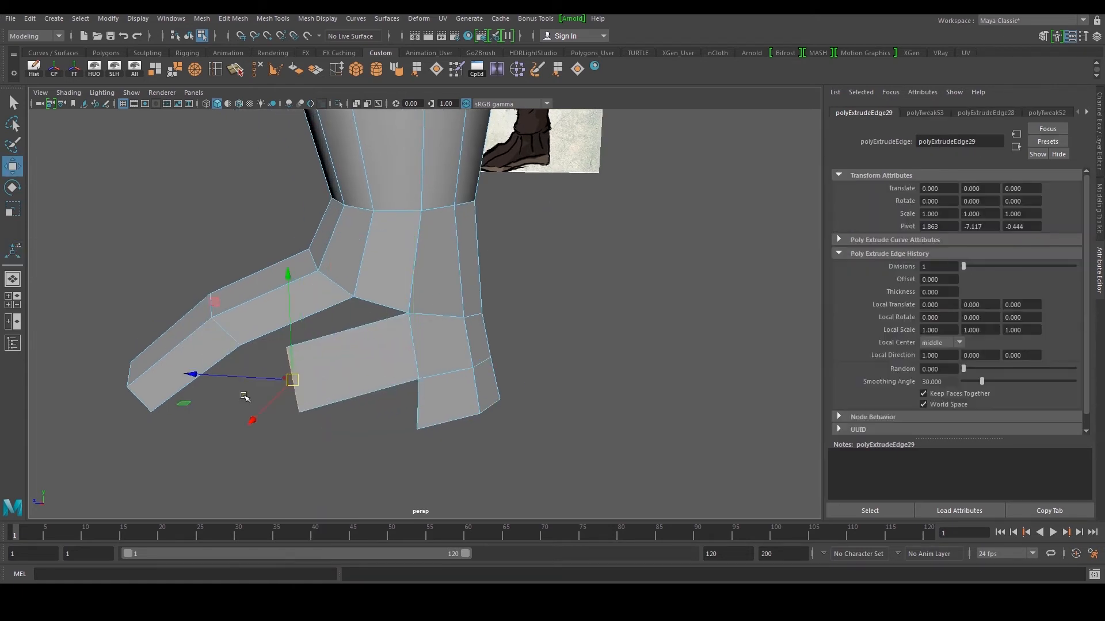
- Snap the two front vertices of the extruded side strip onto the edge vertices of the toe section
key(F9)
click(301, 412)
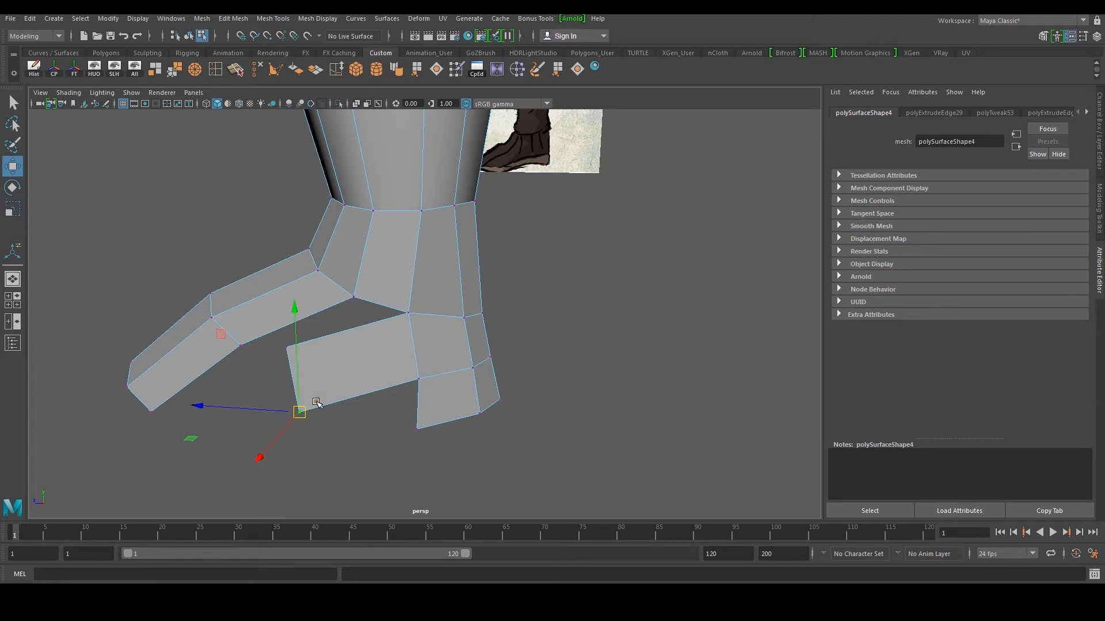
drag(300, 410, 173, 419)
mouse_move(259, 344)
mouse_down()
mouse_move(298, 358)
mouse_move(246, 348)
mouse_up()
key(v)
alt+drag(332, 347, 288, 363)
key(ctrl+z)
scroll(312, 367, down, 2)
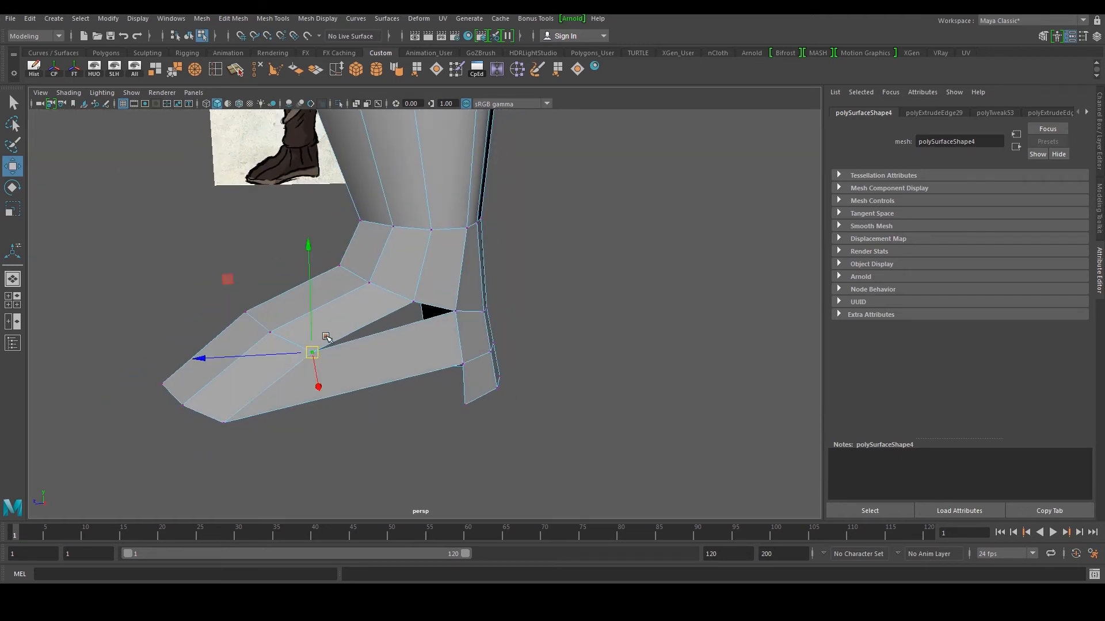
- Merge the overlapping vertices where the side strip meets the toe section
click(166, 74)
drag(194, 450, 240, 409)
key(g)
scroll(302, 369, up, 2)
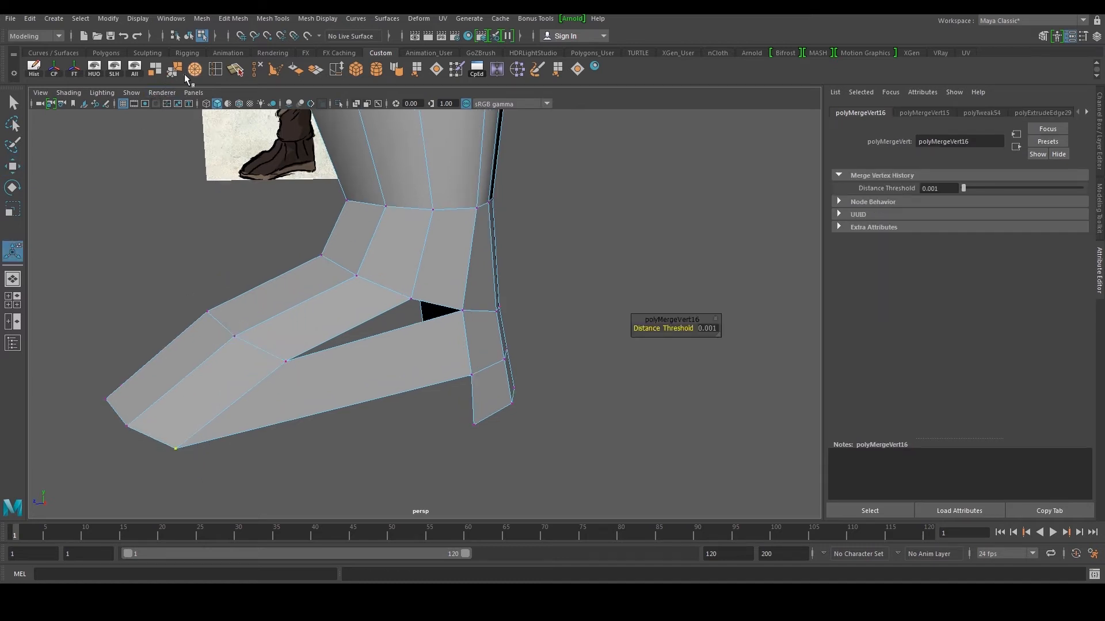
- Insert an edge loop across the side strip and fill the hole between the strip and the ankle
click(224, 69)
click(362, 339)
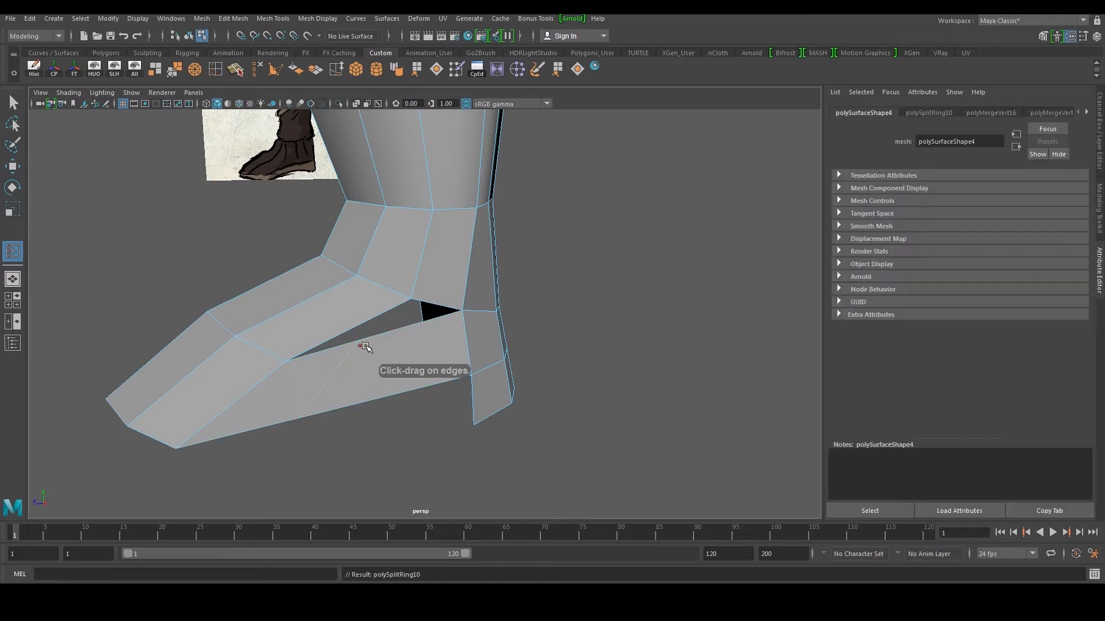
key(w)
drag(339, 416, 470, 407)
alt+middle_drag(471, 408, 410, 392)
drag(568, 424, 419, 457)
alt+drag(346, 308, 478, 150)
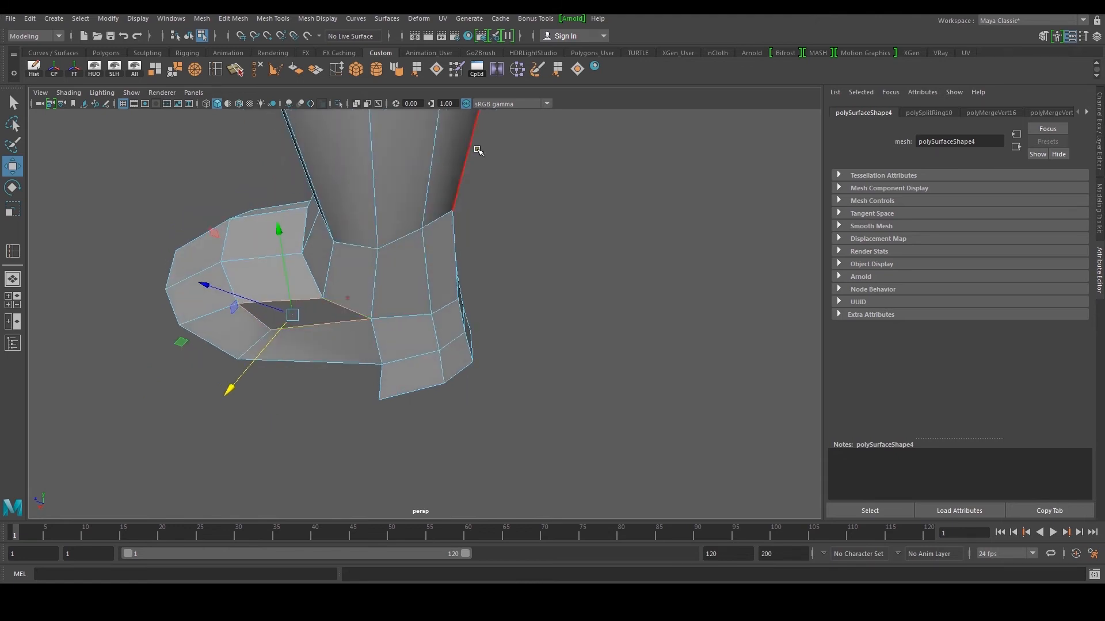
click(577, 70)
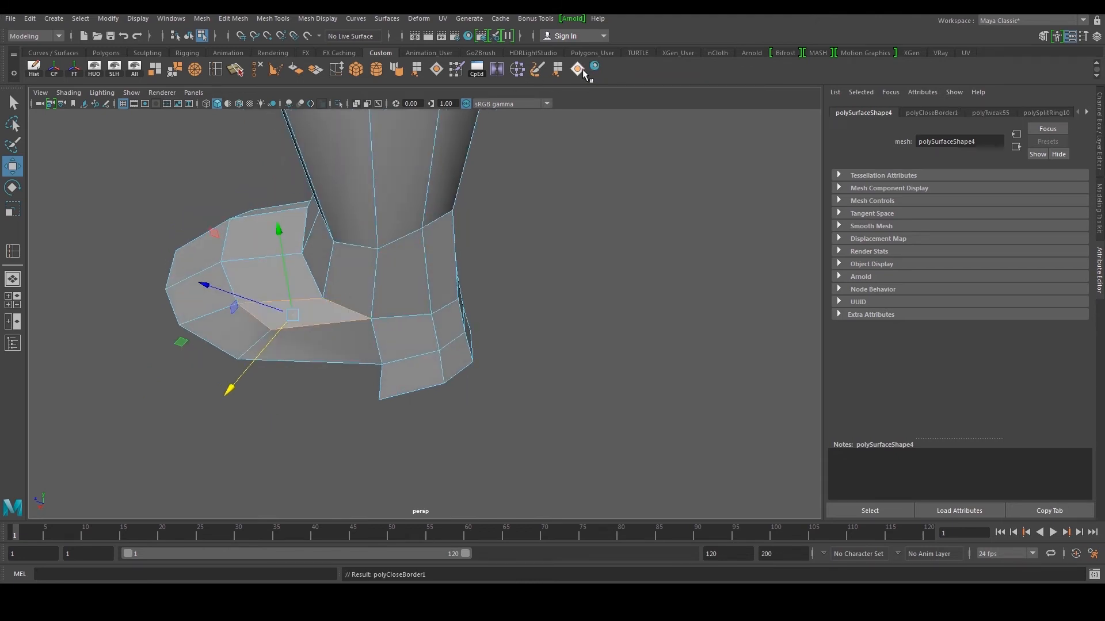
- On the opposite side of the foot, extrude the front edge of the lowest heel panel forward toward the toe
click(424, 242)
alt+drag(433, 262, 604, 267)
alt+drag(461, 292, 488, 356)
key(alt+F9)
key(F9)
click(457, 377)
alt+drag(513, 392, 365, 382)
click(383, 397)
alt+middle_drag(447, 374, 373, 390)
shift+right_drag(469, 382, 470, 413)
key(w)
drag(423, 405, 575, 400)
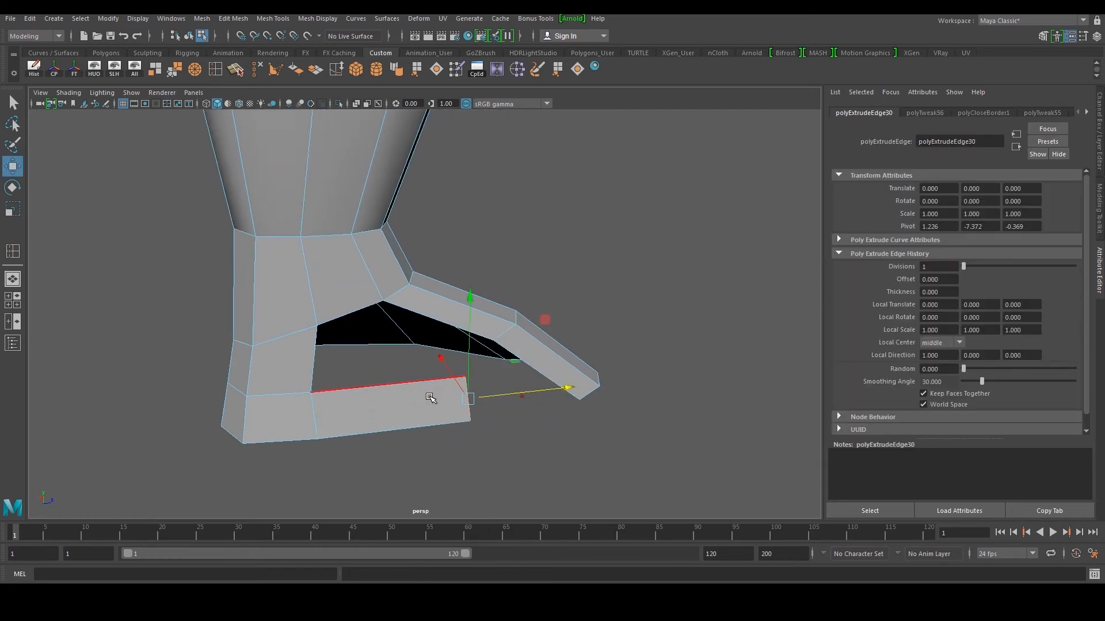
- Snap the new strip's front vertices onto the toe section's vertices and merge each overlapping pair
right_drag(432, 399, 379, 402)
alt+drag(471, 408, 457, 419)
drag(480, 378, 498, 361)
drag(486, 442, 486, 442)
middle_drag(512, 428, 556, 412)
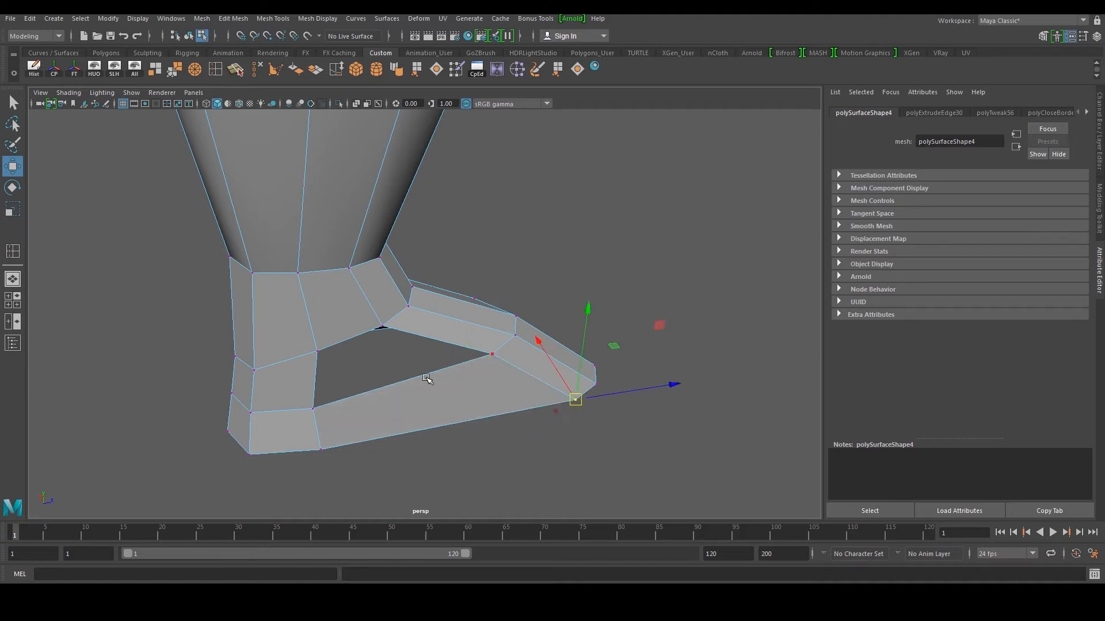
drag(499, 367, 500, 367)
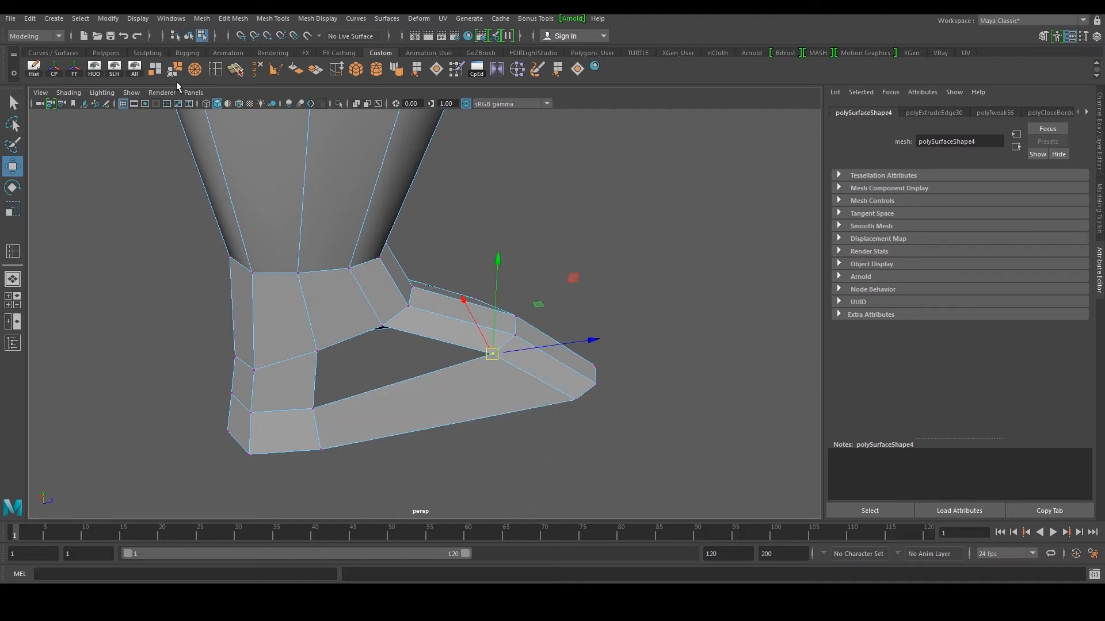
click(175, 75)
drag(584, 403, 584, 396)
key(g)
- Fill the hole bounded by the new strip, the heel and the ankle using Fill Hole
click(436, 378)
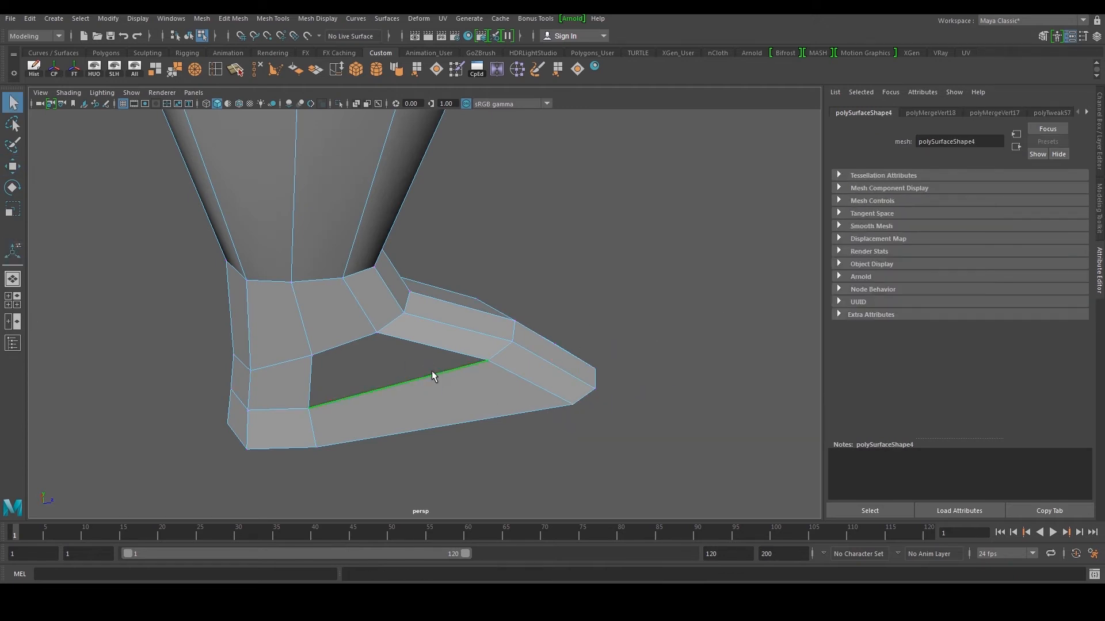
key(w)
click(204, 22)
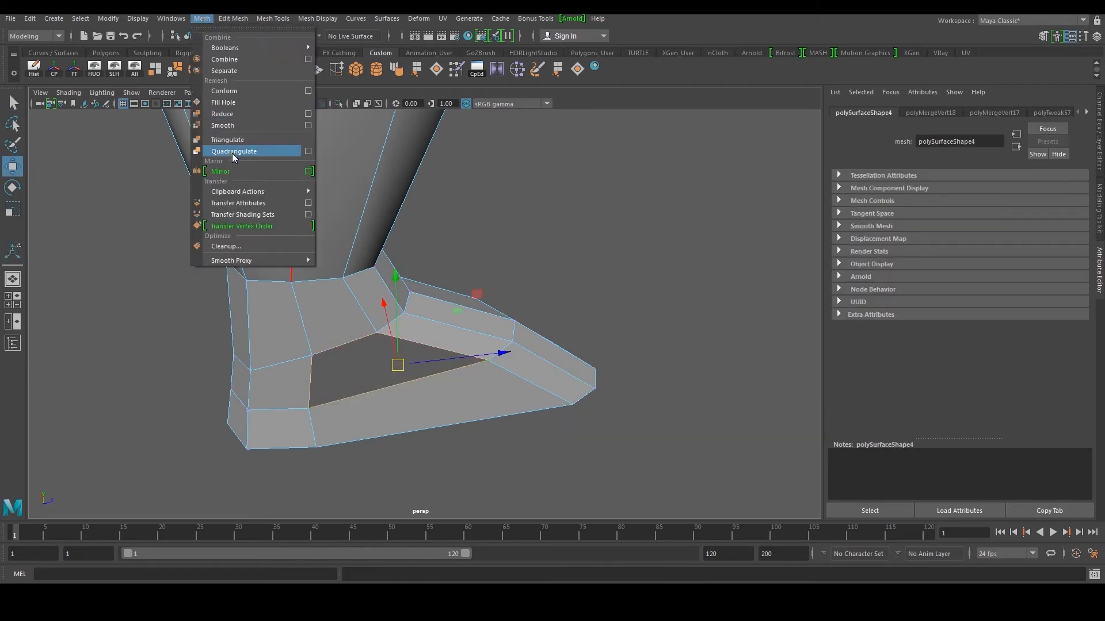
click(237, 107)
- Select edges on the foot and move them down slightly to refine its shape
alt+drag(519, 270, 427, 244)
key(F8)
alt+drag(428, 311, 582, 305)
right_drag(460, 363, 462, 350)
alt+drag(462, 348, 441, 397)
click(364, 367)
shift+click(362, 422)
click(377, 420)
alt+drag(437, 348, 443, 378)
drag(427, 290, 433, 310)
- Lower the vertices across the top of the foot slightly to smooth the instep's slope
right_drag(438, 375, 396, 384)
click(408, 382)
alt+drag(411, 382, 520, 350)
click(572, 412)
drag(627, 412, 510, 365)
click(422, 342)
drag(418, 235, 419, 248)
drag(491, 346, 492, 346)
drag(510, 211, 510, 226)
- Widen the foot by moving a side vertex and a toe corner vertex outward
alt+drag(587, 264, 456, 277)
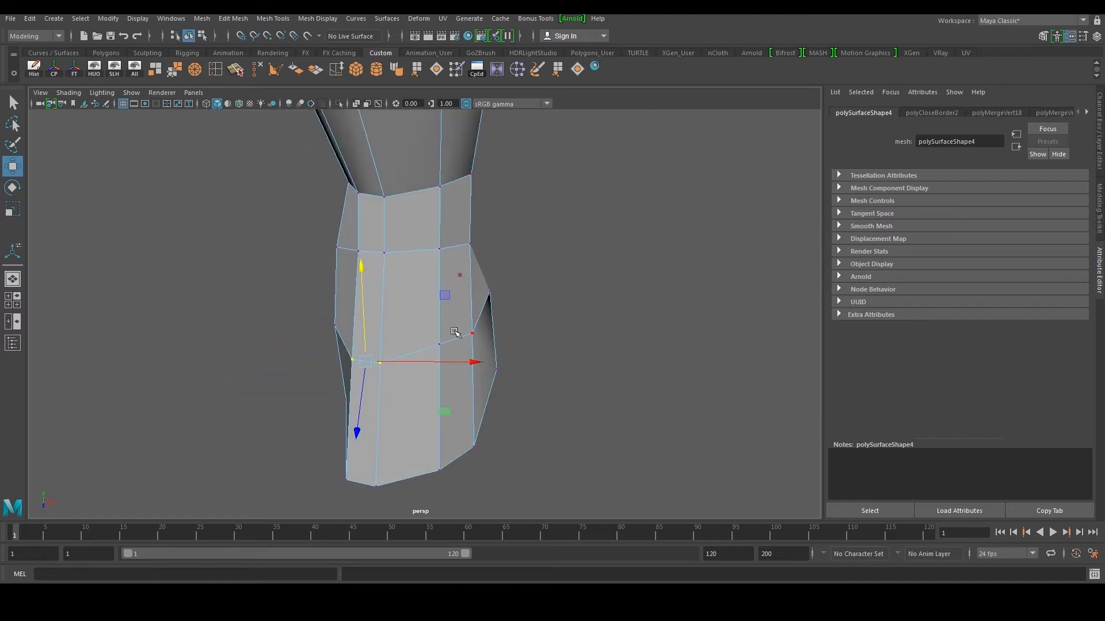
alt+drag(454, 332, 464, 368)
drag(357, 413, 357, 413)
click(454, 403)
key(ctrl+z)
drag(465, 395, 465, 291)
scroll(450, 398, down, 3)
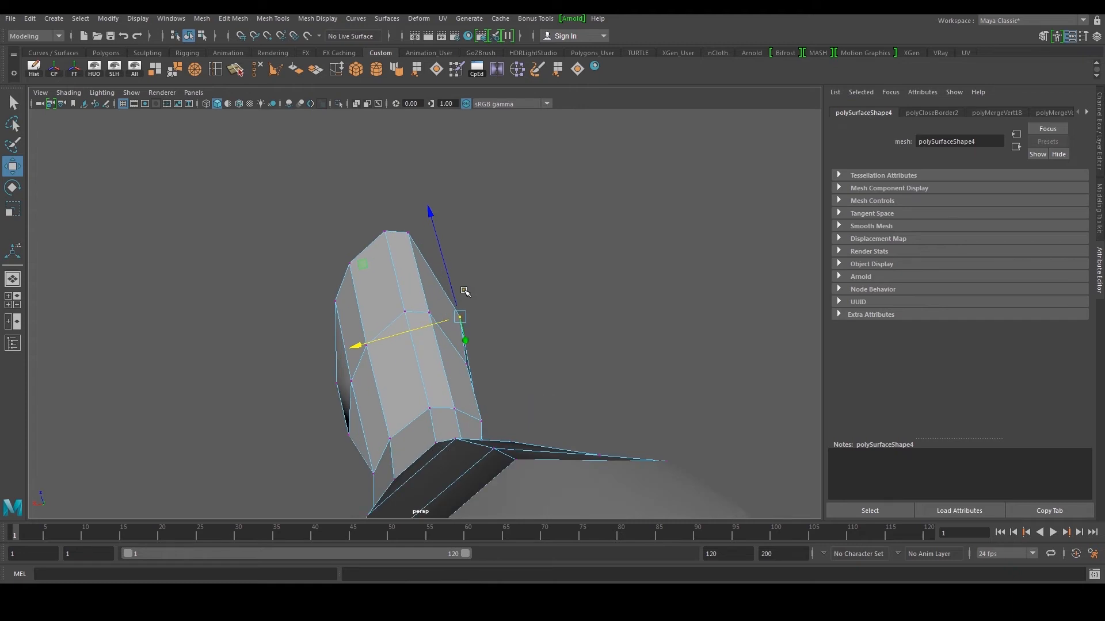
drag(407, 231, 409, 233)
drag(329, 257, 343, 253)
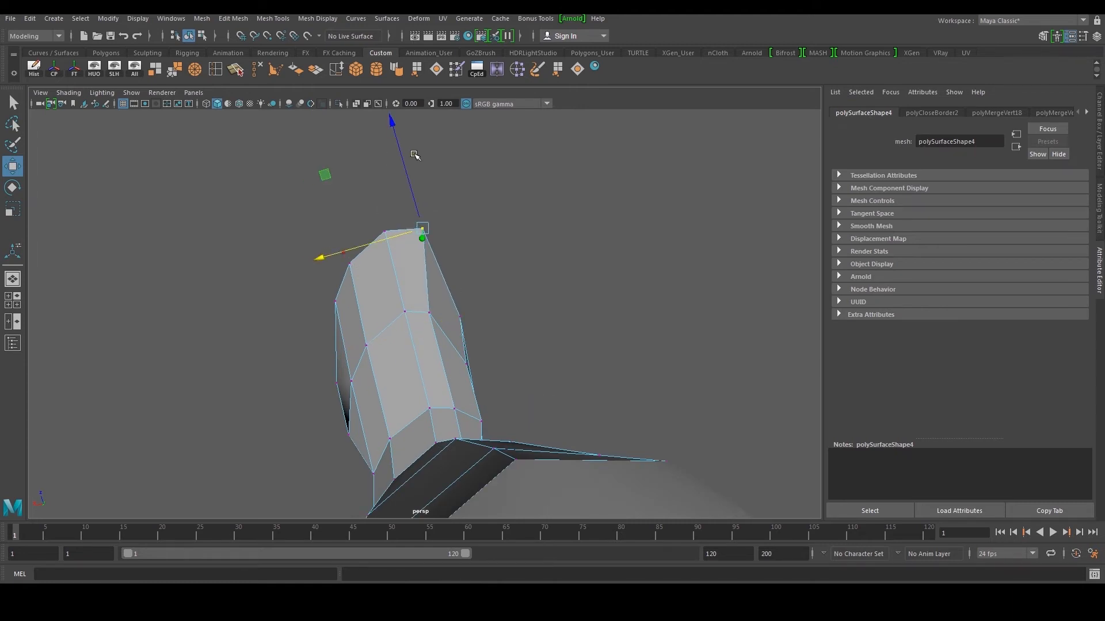
alt+drag(402, 154, 446, 222)
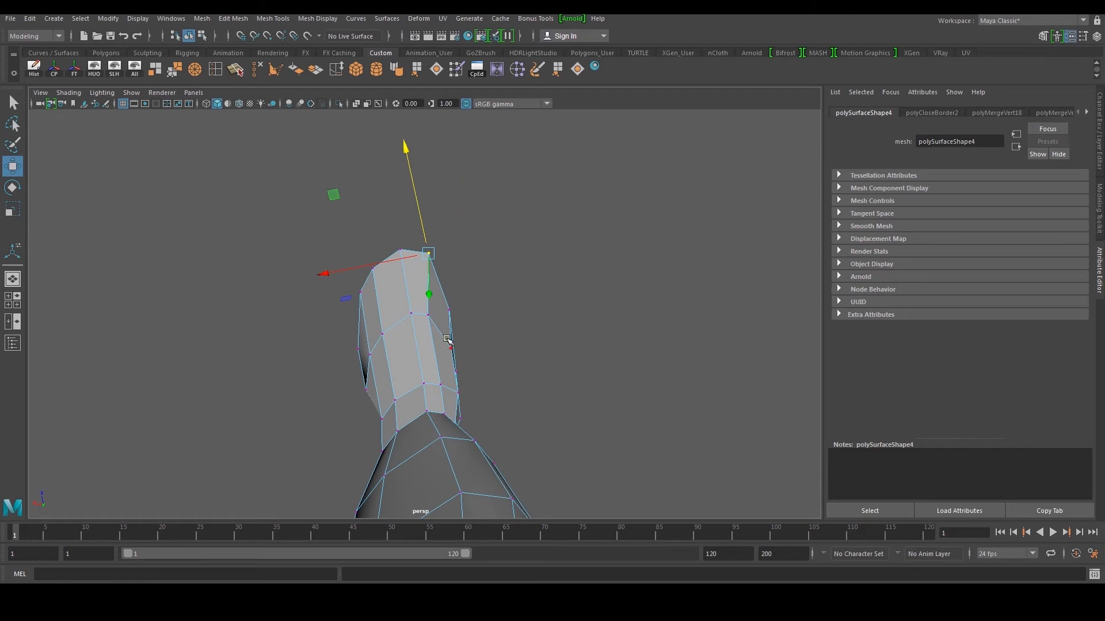
- Move the side edges near the heel sideways to refine the foot's outline as seen from above
alt+drag(484, 344, 455, 338)
drag(408, 373, 351, 351)
alt+middle_drag(435, 368, 425, 355)
alt+drag(489, 387, 440, 406)
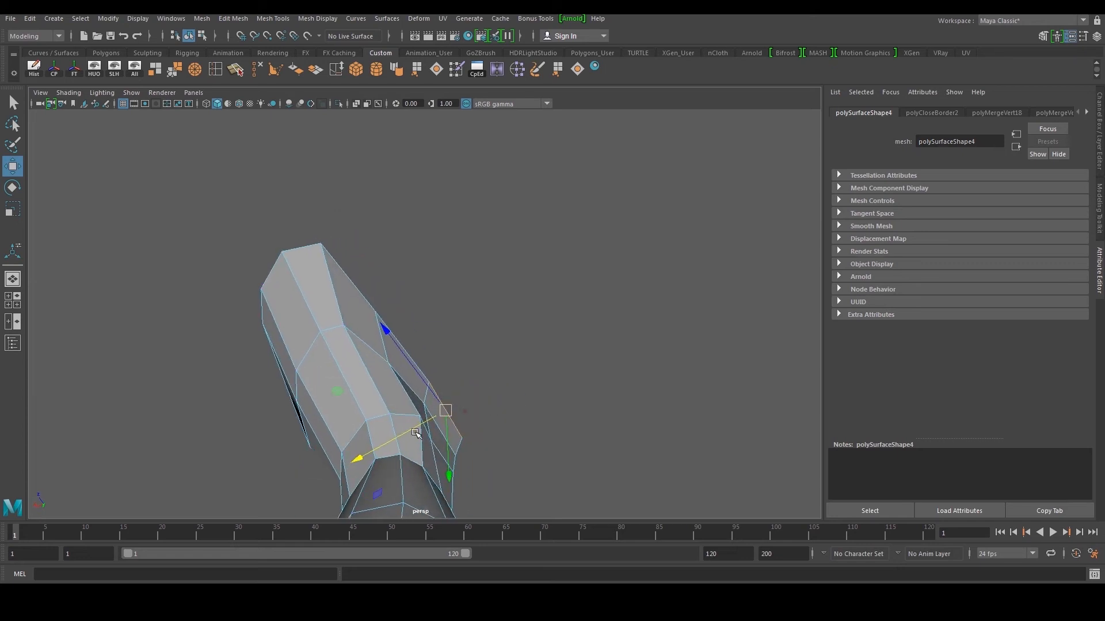
drag(379, 448, 423, 371)
click(434, 438)
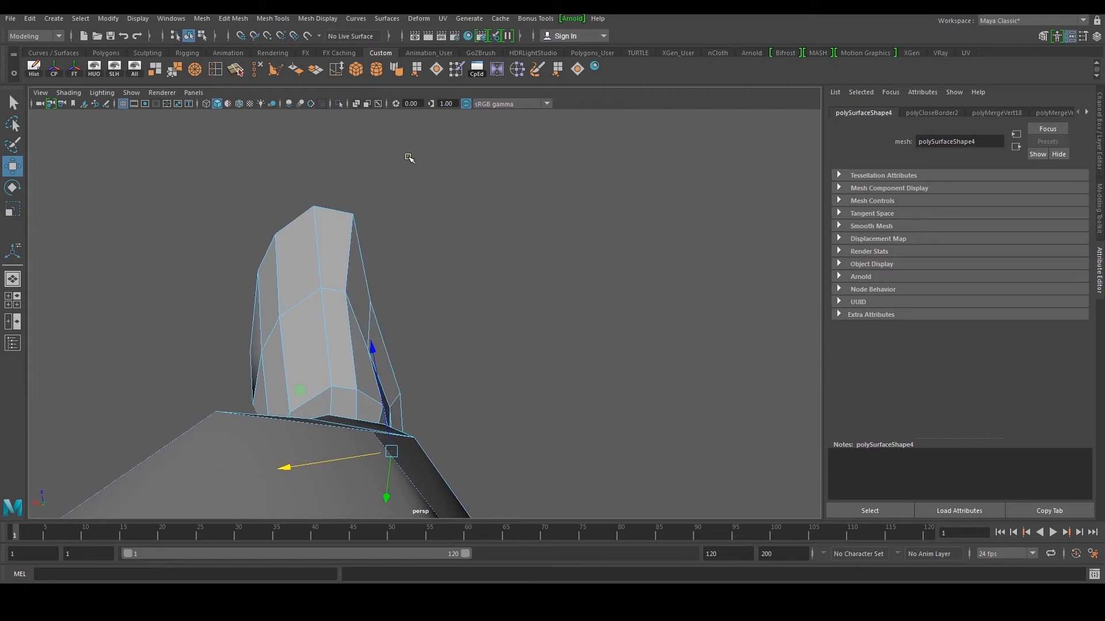
- Delete the misplaced side faces between the upper heel panel and the toe section
alt+drag(337, 284, 390, 330)
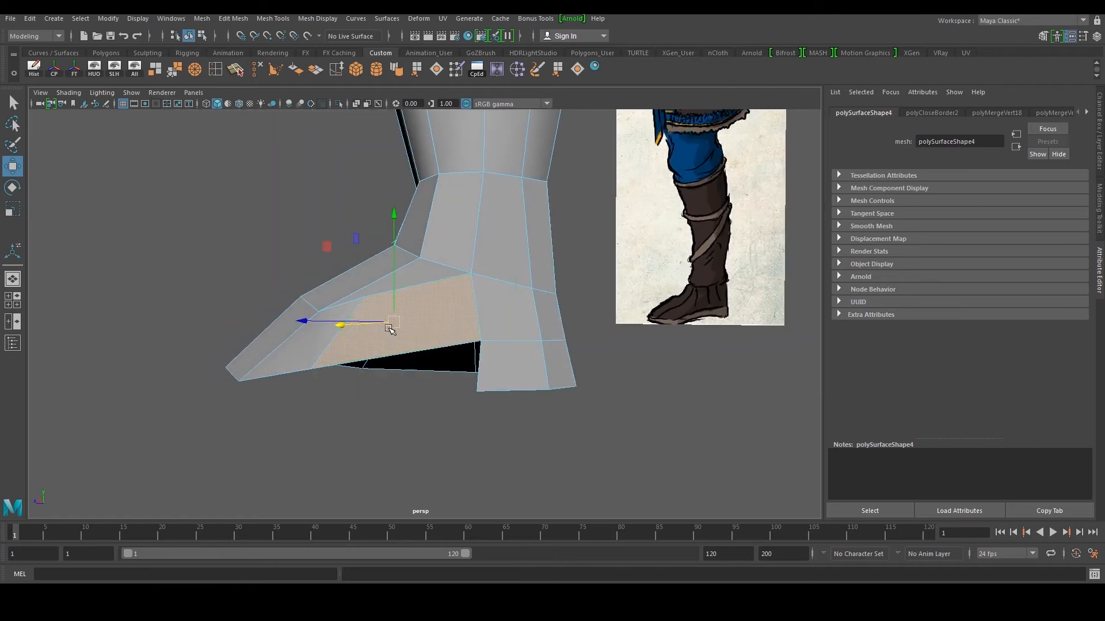
key(Delete)
click(318, 334)
key(Delete)
- Extrude the front edge of the lowest heel panel forward toward the toe on the reopened side
click(489, 311)
alt+drag(482, 371, 505, 421)
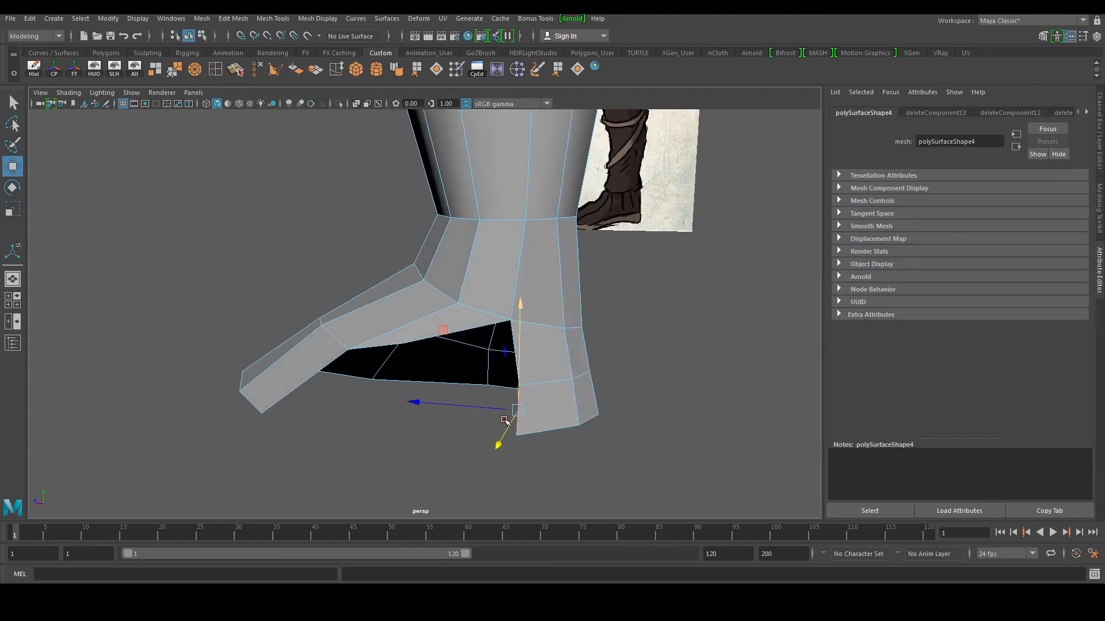
shift+right_drag(423, 404, 424, 432)
middle_drag(424, 428, 395, 413)
key(ctrl+z)
drag(444, 406, 320, 401)
- Snap the front vertices of the re-extruded strip onto the toe section's edge vertices
right_drag(434, 401, 392, 405)
alt+drag(384, 415, 271, 443)
drag(399, 408, 399, 408)
drag(396, 405, 346, 378)
- Delete the leftover fill face below the ankle on the reopened side of the foot
alt+drag(422, 381, 504, 385)
right_drag(504, 385, 502, 398)
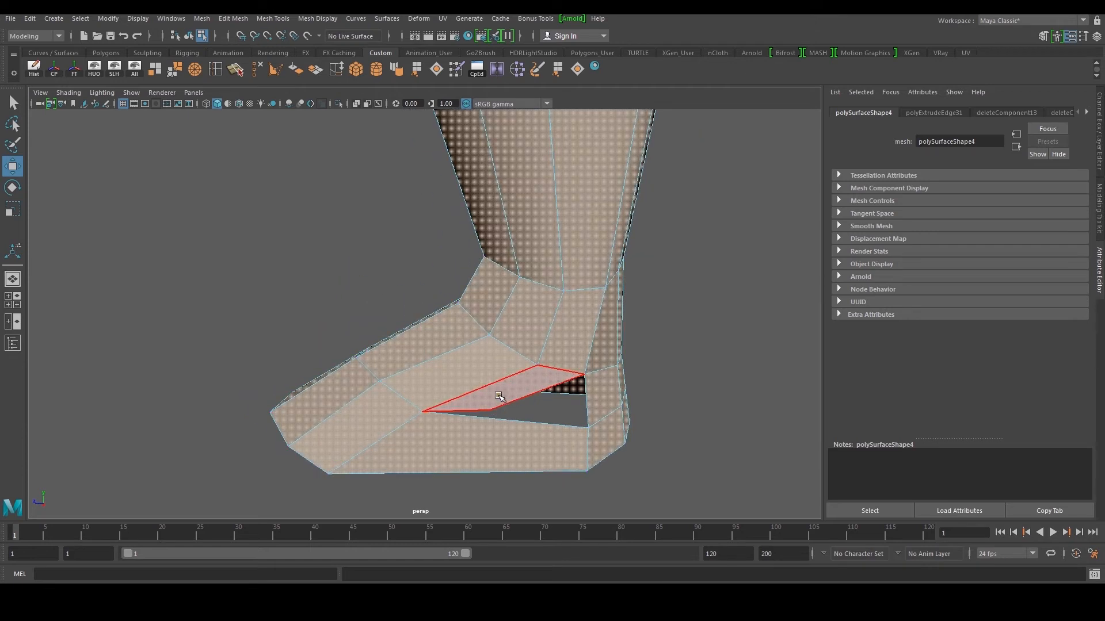
right_drag(467, 436, 442, 423)
right_drag(512, 386, 512, 402)
click(509, 389)
key(Delete)
- Merge the overlapping vertices at the upper joint between the new strip and the toe section
right_drag(424, 424, 434, 424)
click(422, 412)
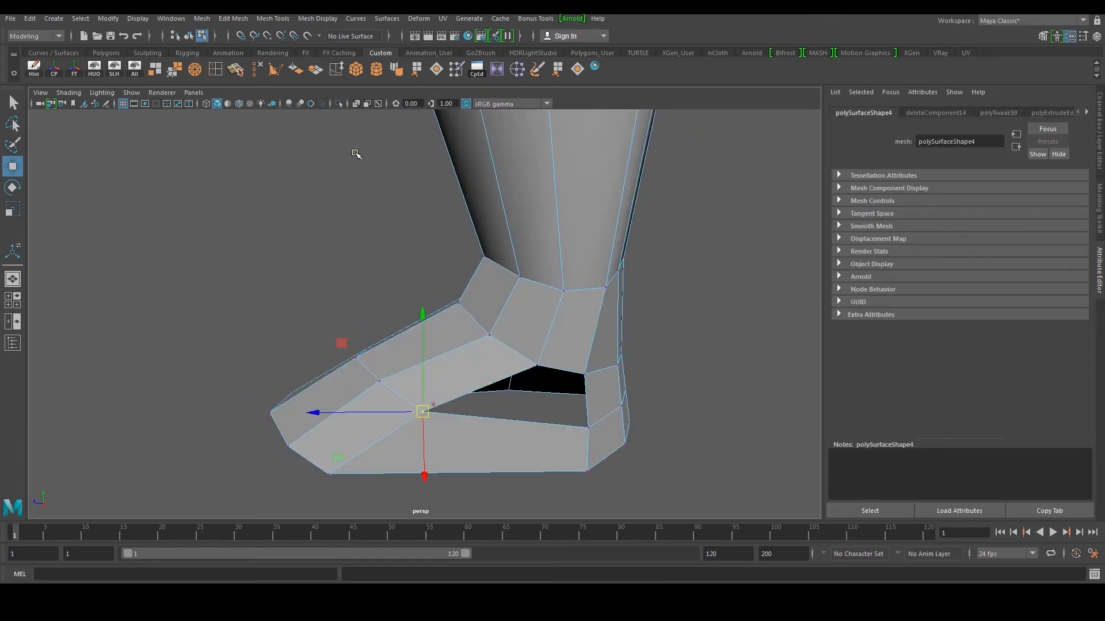
click(182, 72)
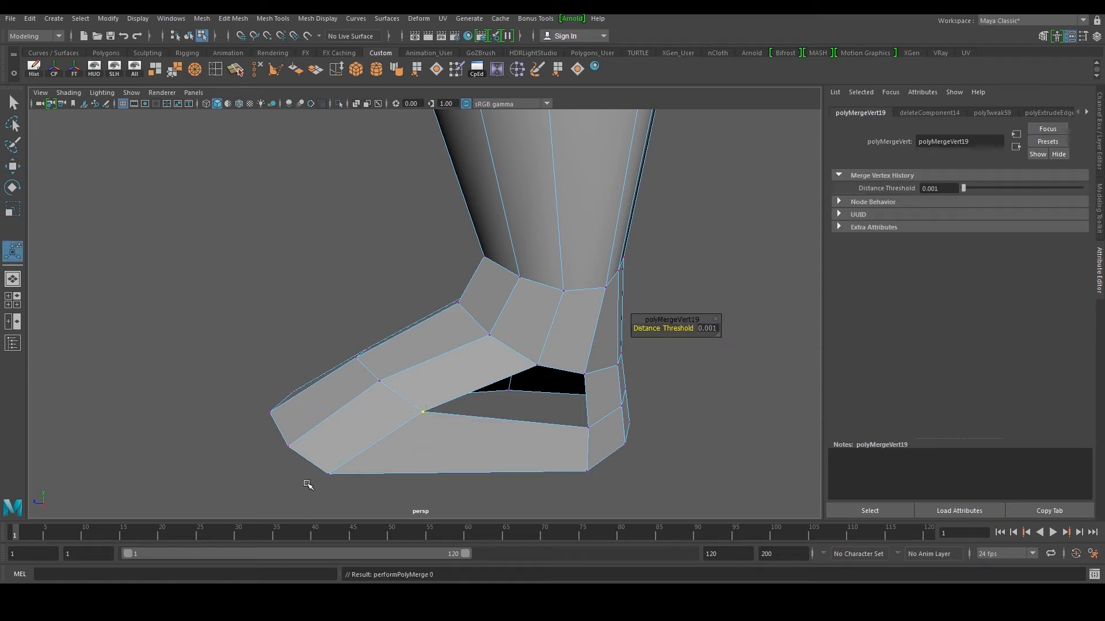
- Fill the remaining hole in the foot's side, checking the form in smooth preview before returning to the unsmoothed mesh
key(3)
scroll(478, 369, down, 3)
mouse_move(478, 369)
alt+mouse_down()
mouse_move(660, 360)
mouse_move(491, 353)
alt+mouse_up()
right_drag(489, 352, 493, 329)
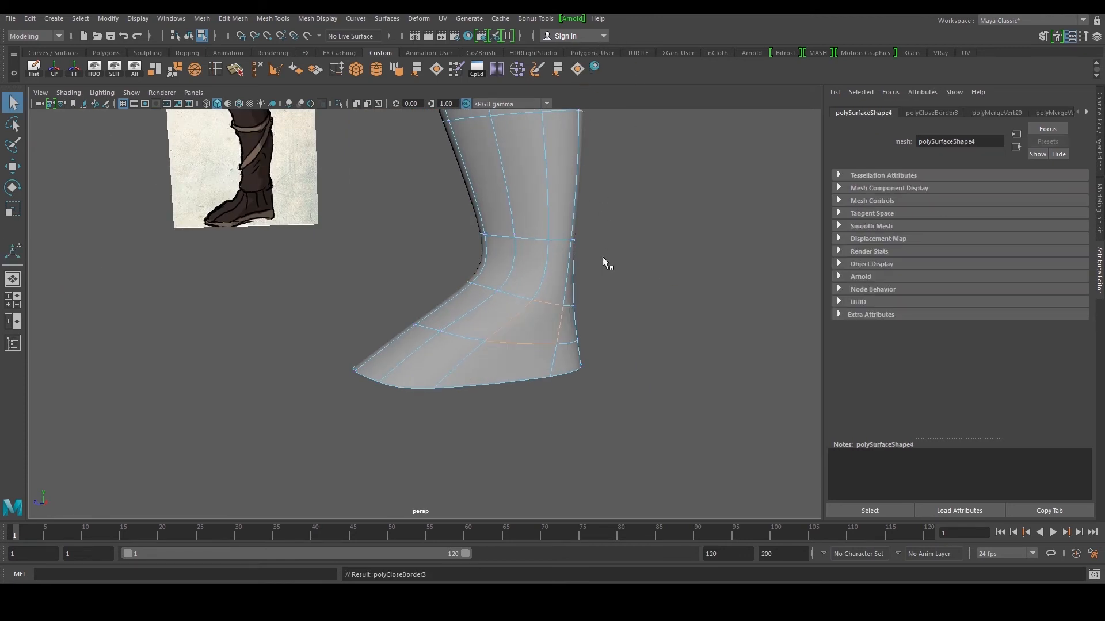
key(1)
- Cut a new edge from the ankle vertex down the foot's side to the sole and delete the old diagonal edge
alt+drag(542, 298, 470, 323)
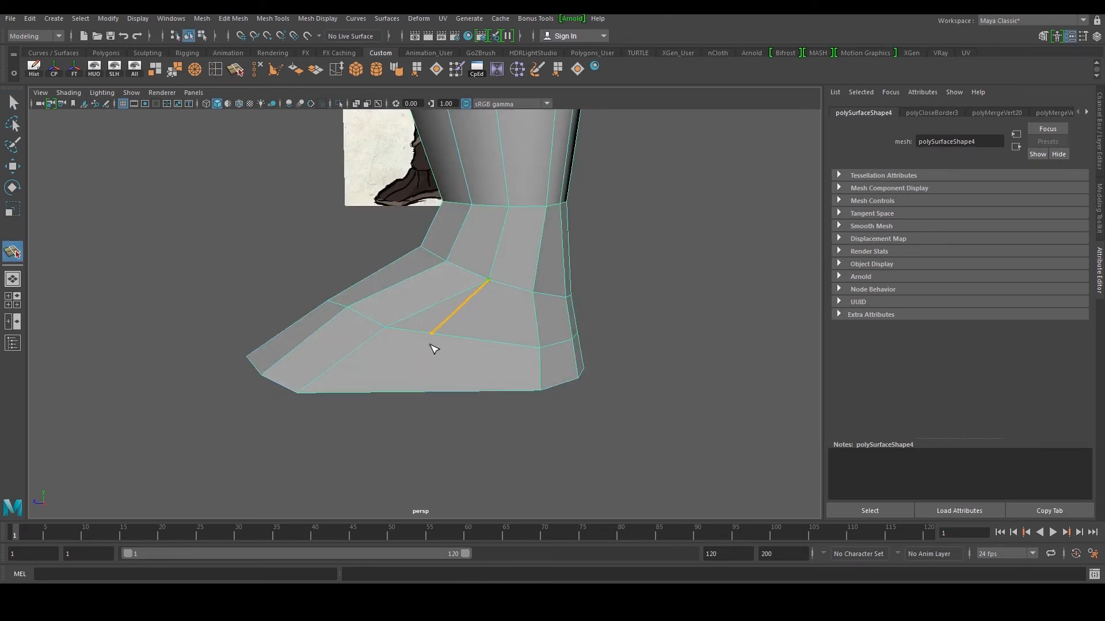
key(q)
right_click(431, 305)
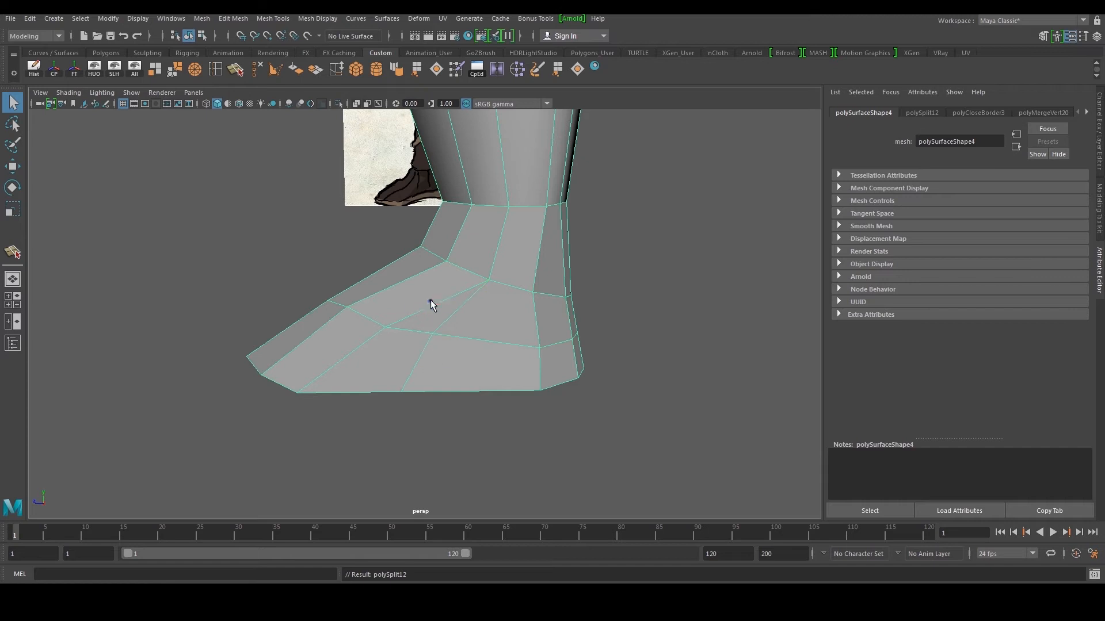
alt+drag(460, 282, 543, 355)
alt+middle_drag(542, 355, 483, 358)
alt+drag(482, 357, 244, 332)
- In the side view, reposition the mid-foot side vertices to even out the edge flow over the boot drawing
key(space)
key(space)
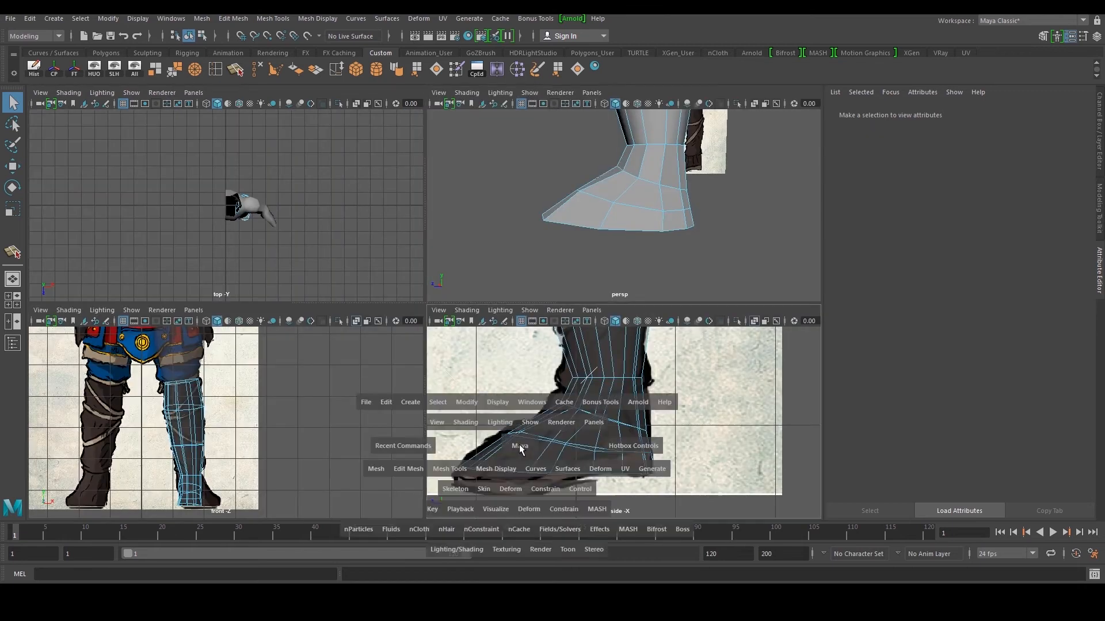
key(w)
drag(164, 309, 168, 333)
drag(250, 265, 322, 292)
click(302, 282)
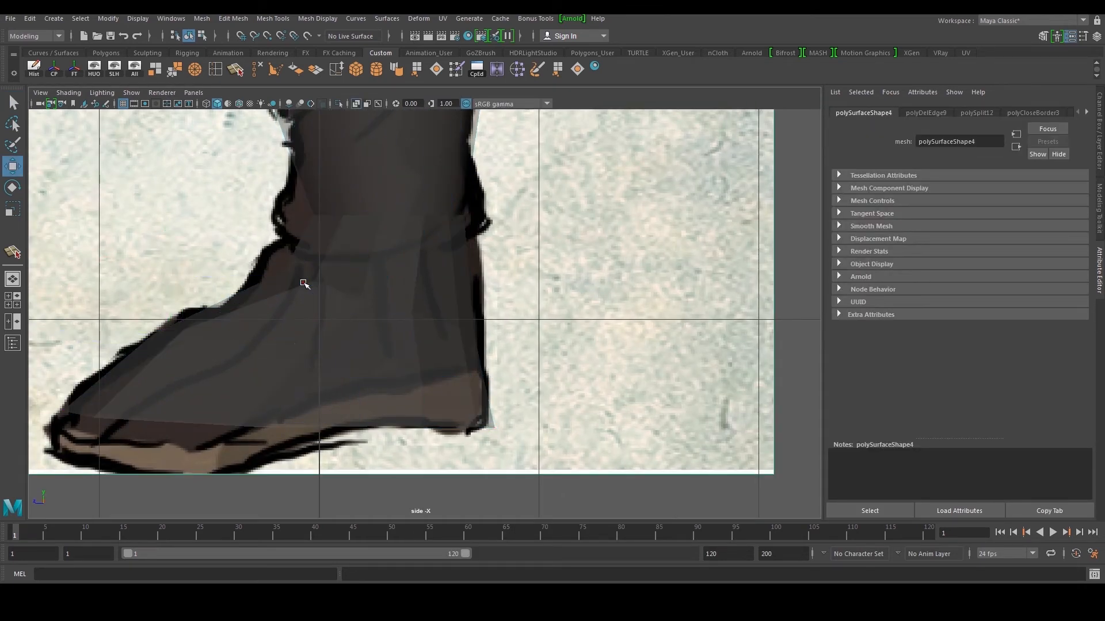
key(ctrl+z)
drag(286, 346, 305, 365)
mouse_move(295, 358)
mouse_down()
mouse_move(305, 365)
mouse_move(282, 372)
mouse_up()
drag(265, 357, 252, 349)
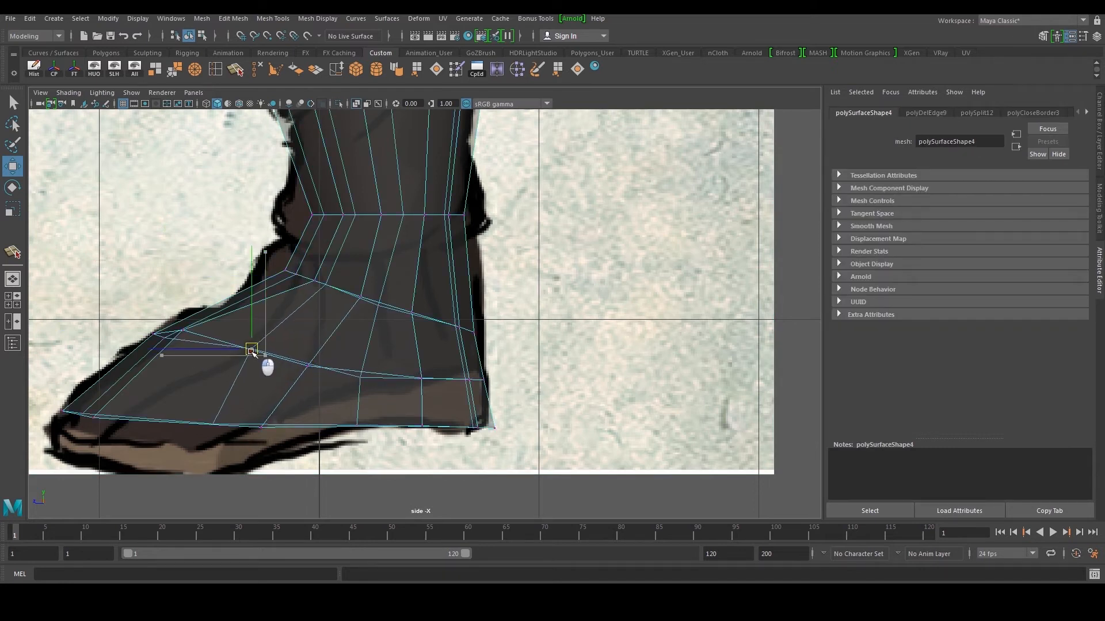
alt+middle_drag(328, 386, 376, 354)
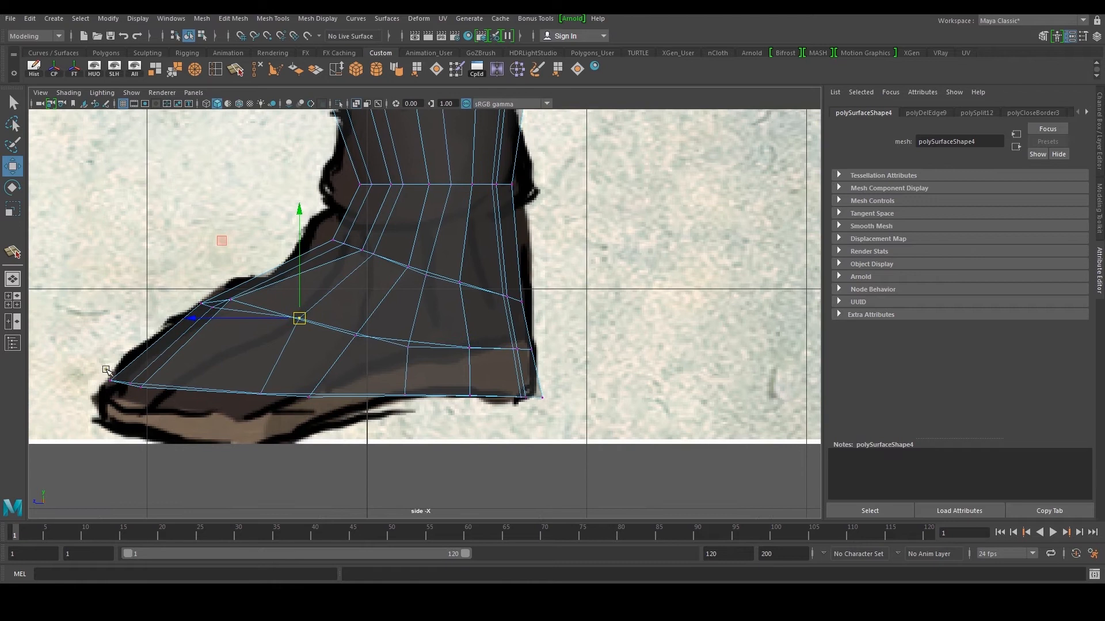
- Lower the front sole vertices and raise the heel's bottom rows to follow the drawn top line of the boot sole
drag(123, 375, 152, 402)
drag(135, 385, 136, 392)
drag(297, 408, 252, 403)
drag(571, 423, 571, 423)
drag(486, 299, 489, 283)
drag(387, 329, 574, 365)
drag(468, 241, 470, 233)
- Raise the rear and middle vertices of the ankle row to level it toward the back of the boot
drag(534, 280, 520, 289)
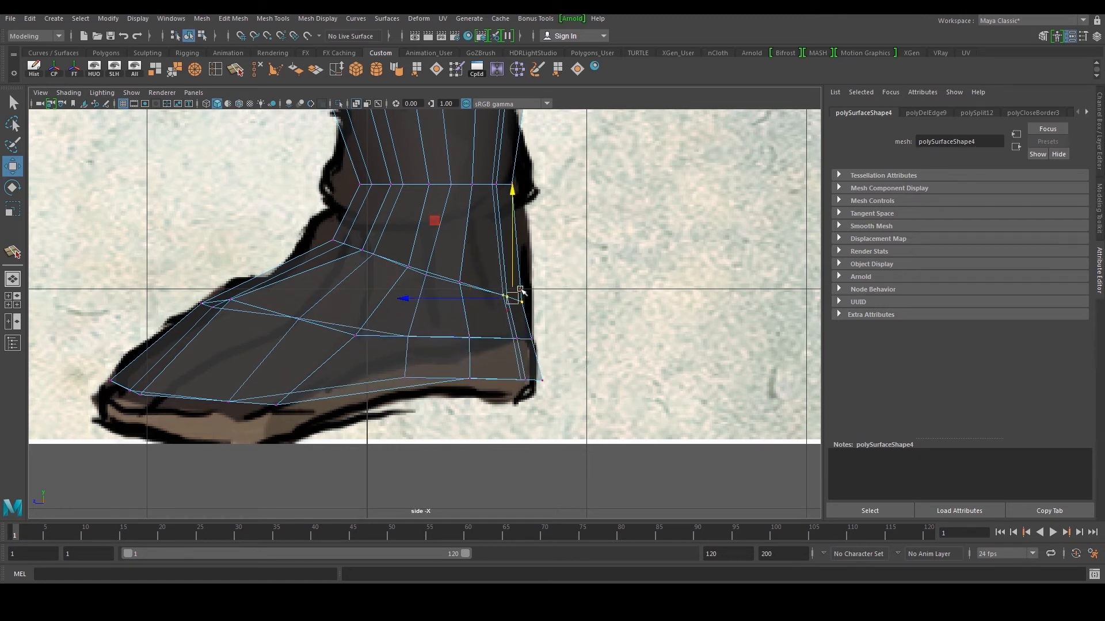
drag(514, 192, 511, 166)
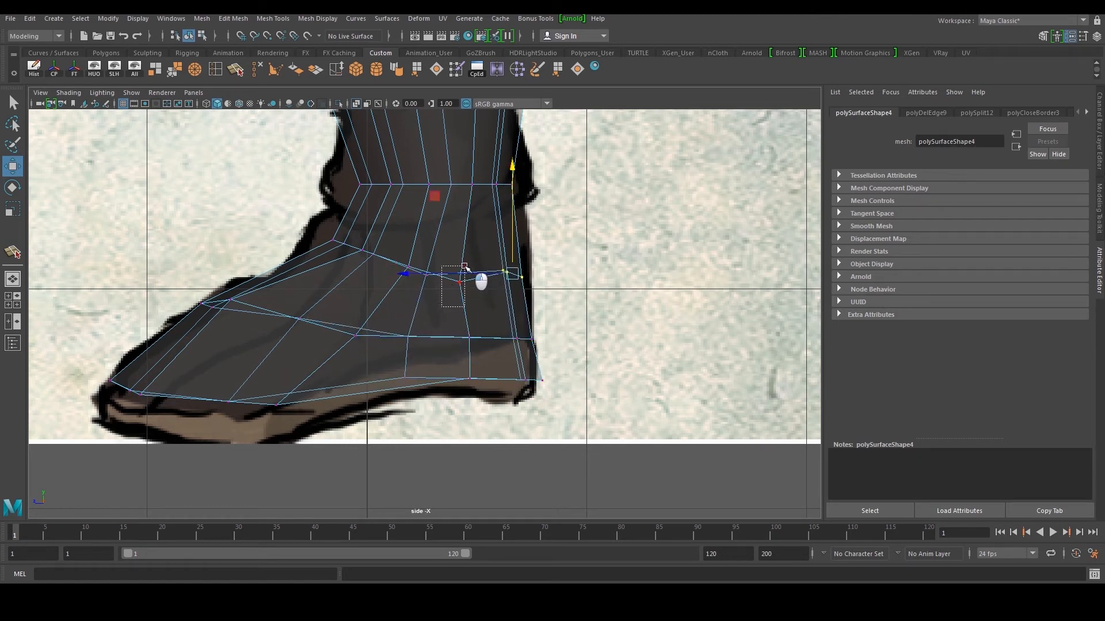
drag(464, 267, 465, 267)
drag(461, 173, 461, 163)
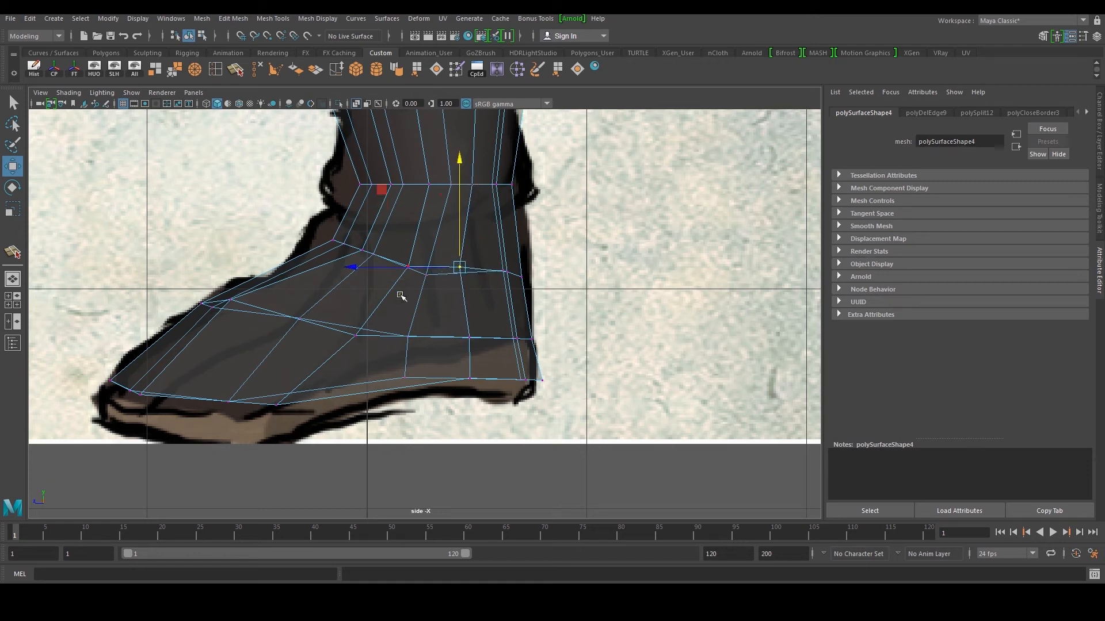
drag(429, 262, 429, 262)
drag(430, 178, 428, 171)
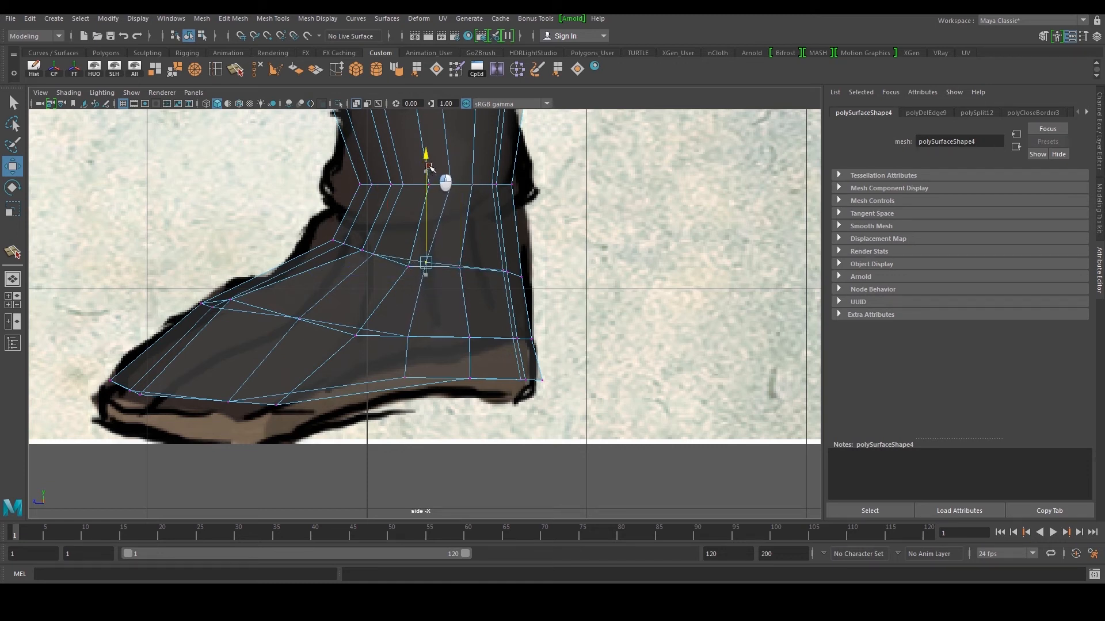
- Shift a component on the side of the foot sideways to adjust the foot's width as seen from the front
key(space)
key(space)
alt+drag(535, 237, 557, 338)
scroll(656, 301, down, 4)
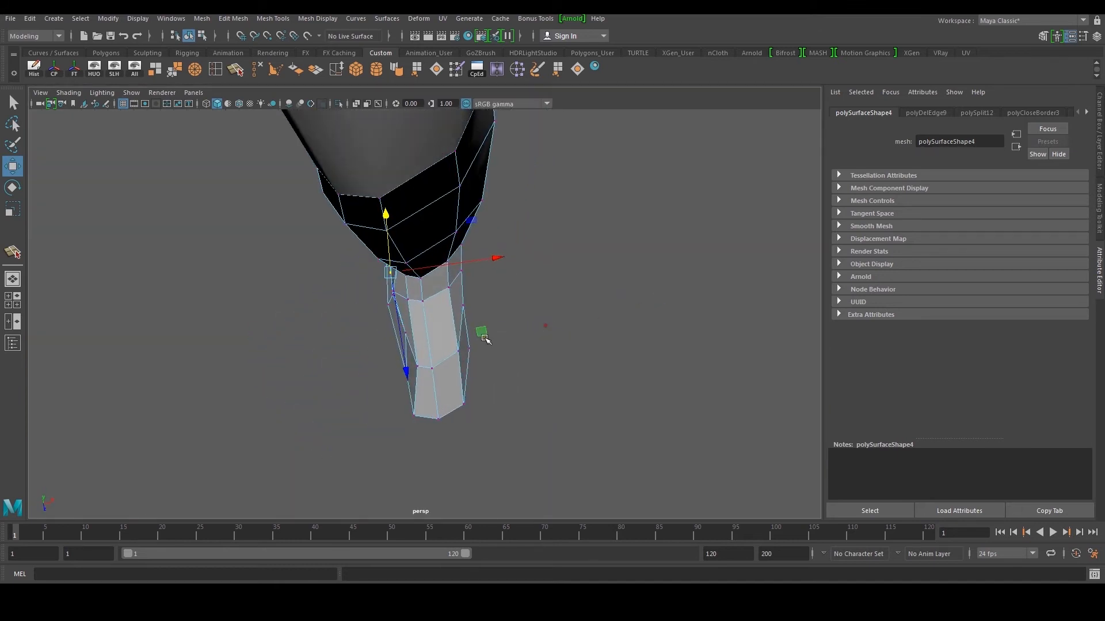
scroll(483, 337, up, 3)
alt+middle_drag(483, 338, 380, 307)
right_drag(386, 345, 397, 350)
click(404, 351)
alt+drag(426, 352, 397, 348)
mouse_move(517, 358)
mouse_down()
mouse_move(539, 362)
mouse_move(529, 365)
mouse_up()
- Shift the foot's side components and the central edge on top of the foot sideways to even out the width
right_drag(408, 387, 405, 366)
click(397, 367)
drag(496, 386, 519, 388)
click(336, 387)
drag(428, 395, 457, 397)
click(351, 276)
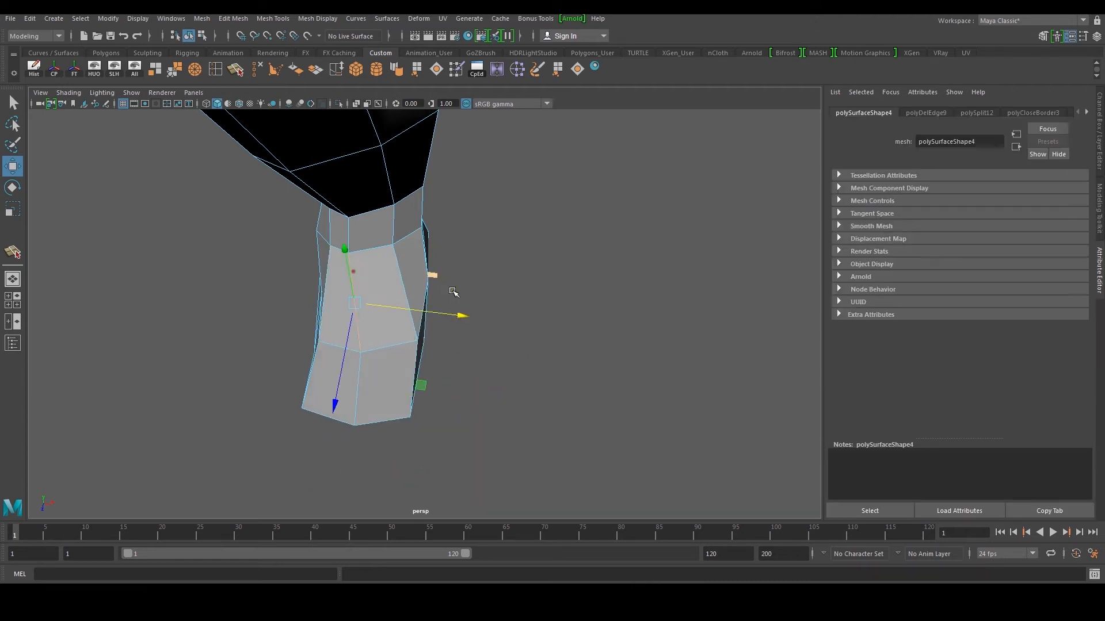
drag(462, 318, 463, 318)
alt+drag(463, 318, 495, 250)
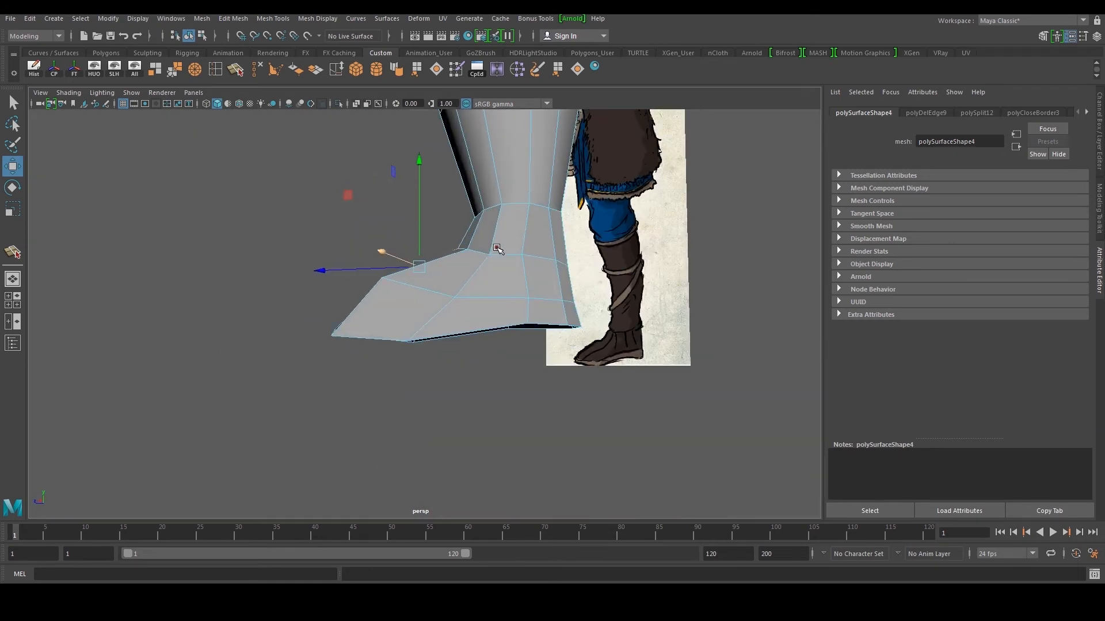
- Extrude the foot's bottom border edges straight down to give the boot sole its thickness
scroll(495, 249, down, 3)
right_drag(490, 247, 524, 221)
scroll(535, 314, down, 3)
click(535, 314)
scroll(535, 314, down, 3)
alt+drag(414, 319, 565, 361)
alt+drag(462, 303, 424, 254)
click(422, 257)
scroll(423, 258, up, 3)
alt+drag(460, 285, 431, 310)
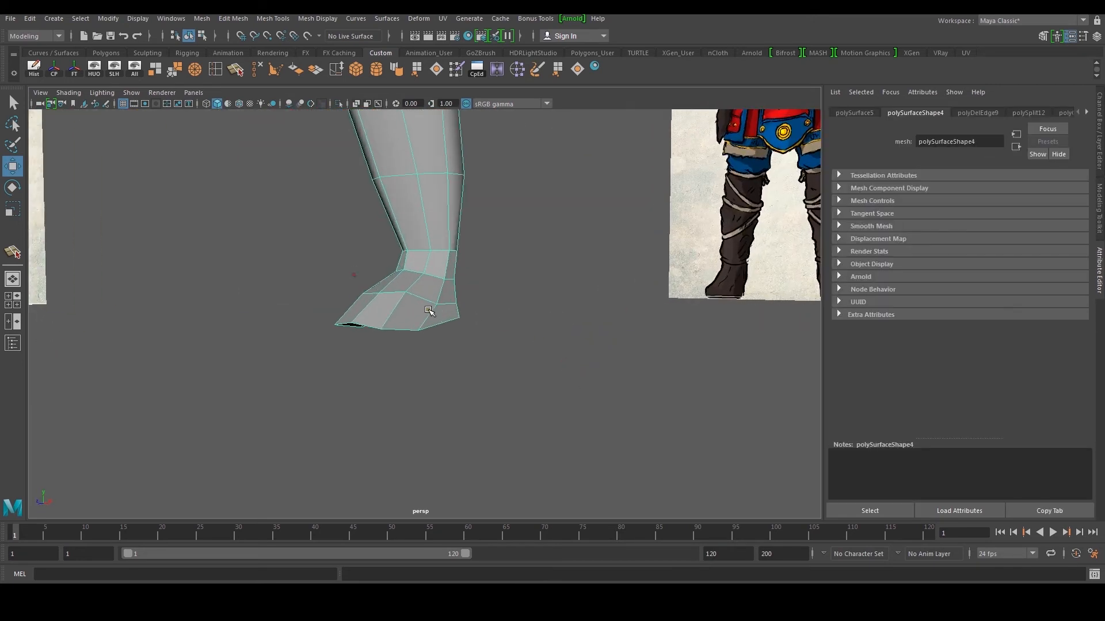
right_drag(430, 310, 431, 288)
double_click(425, 329)
key(space)
key(space)
shift+right_drag(446, 353, 447, 381)
drag(325, 284, 345, 324)
- Raise the extruded arch vertices and lower the front bottom vertices to match the underside of the drawn sole
drag(466, 411, 467, 411)
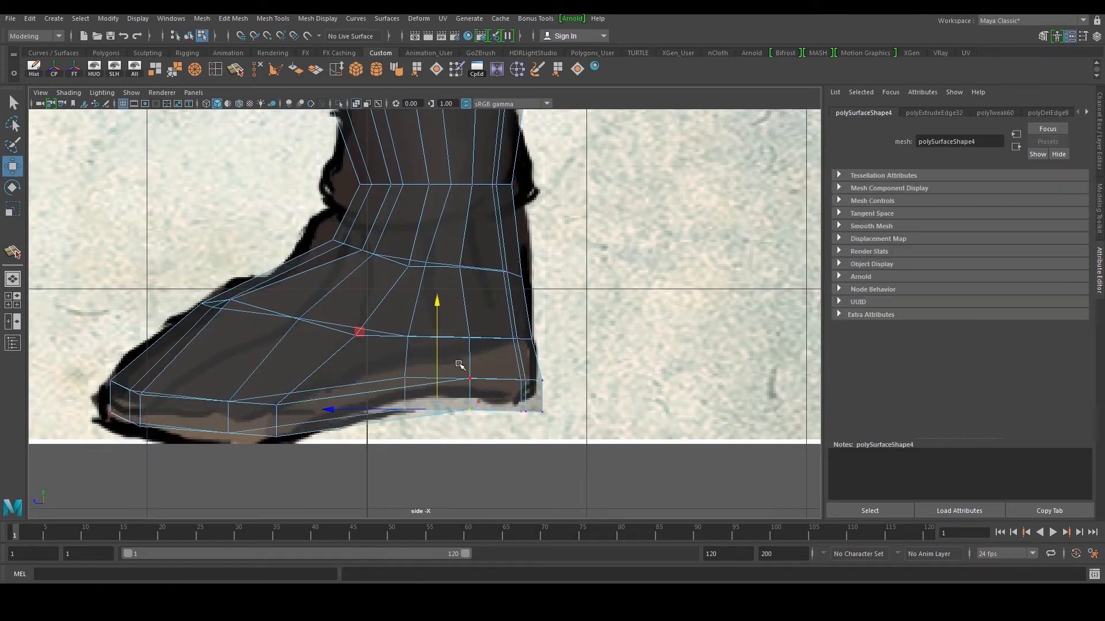
drag(438, 304, 437, 289)
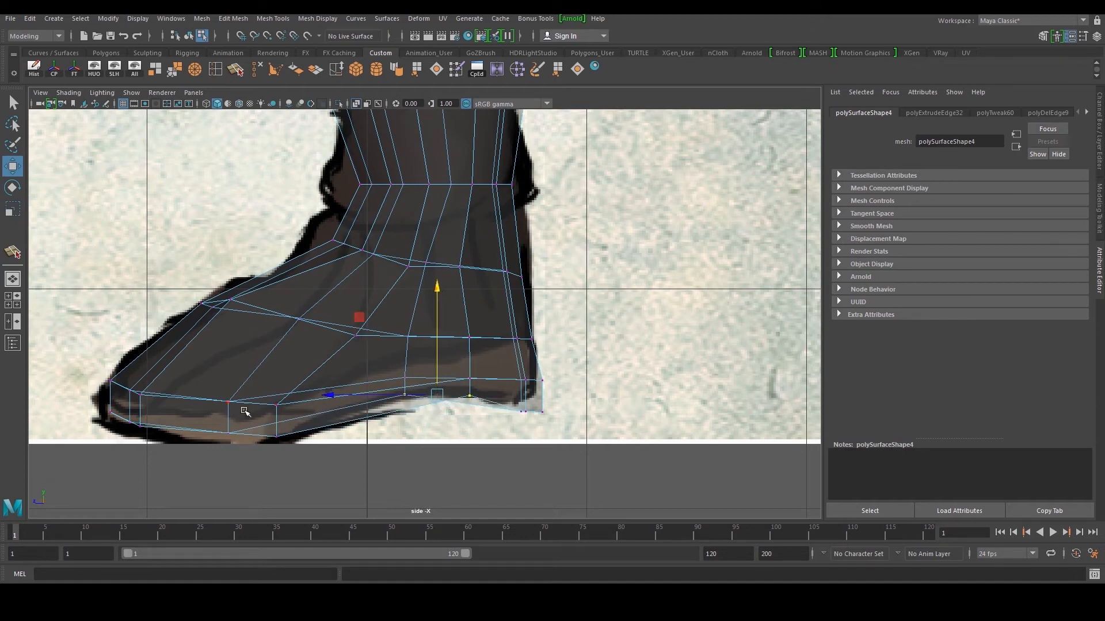
drag(80, 451, 301, 406)
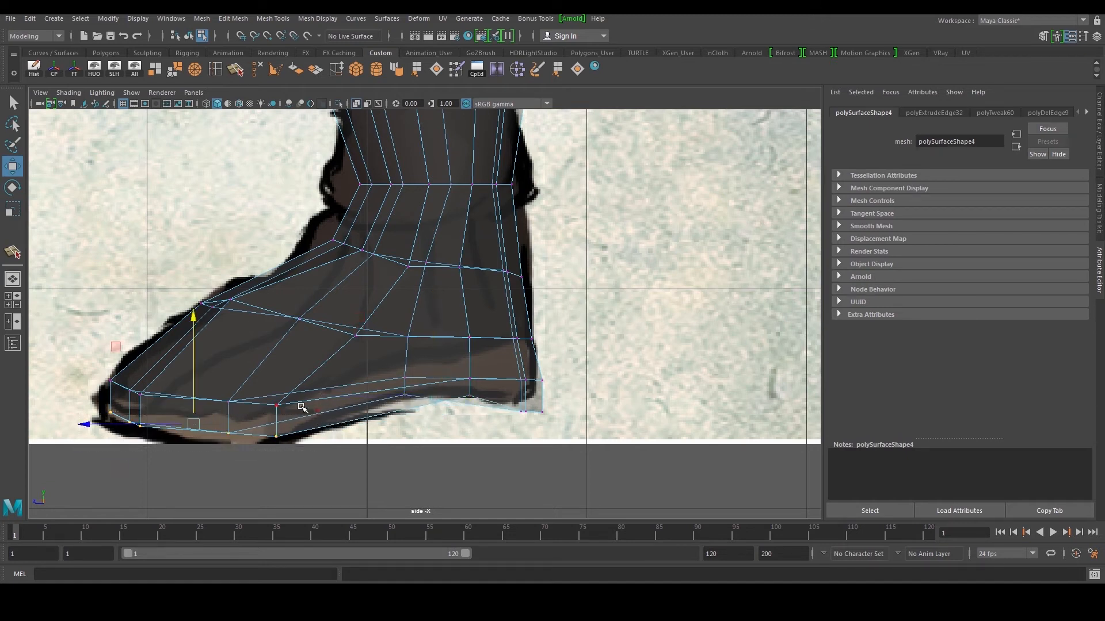
drag(190, 315, 191, 321)
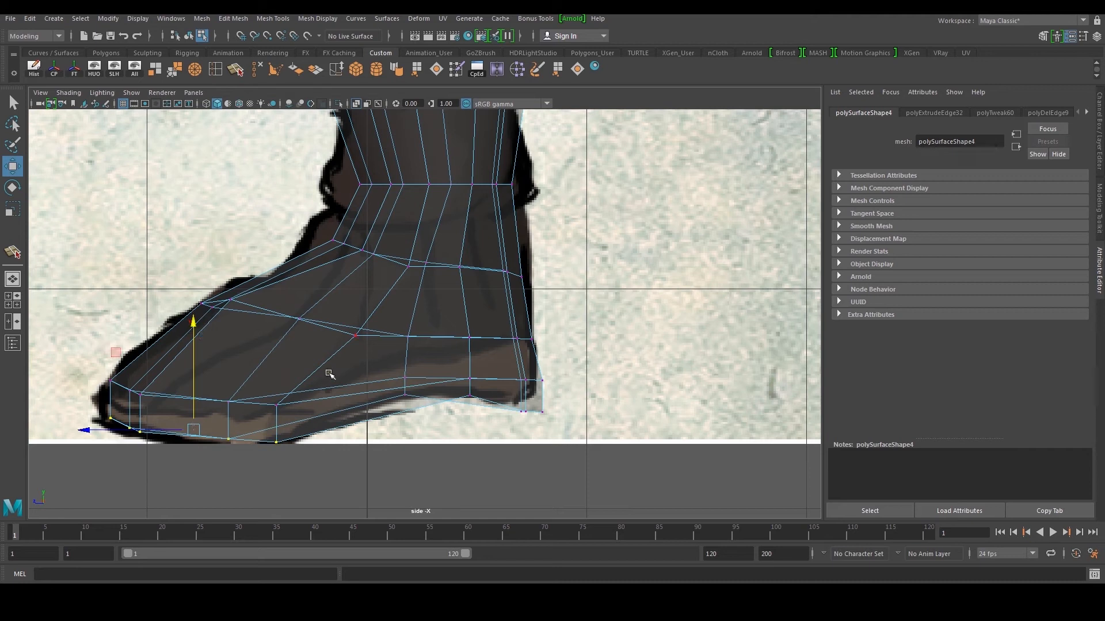
- Flatten the heel's bottom vertices and raise the heel rows to fit the drawn heel in the side view
drag(503, 421, 560, 402)
key(r)
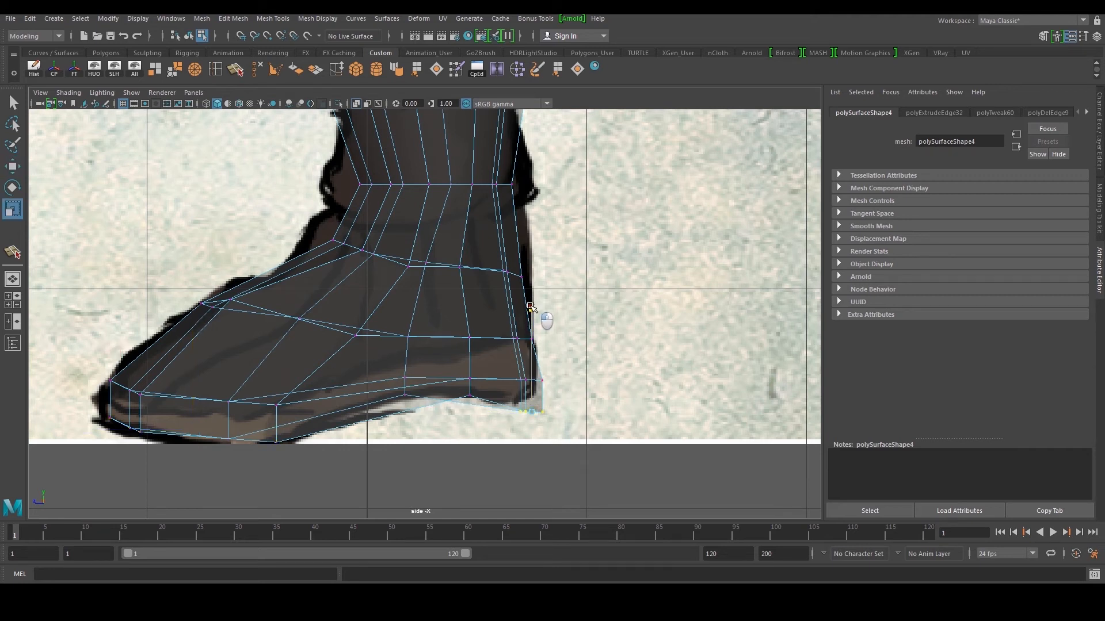
drag(550, 318, 506, 389)
key(w)
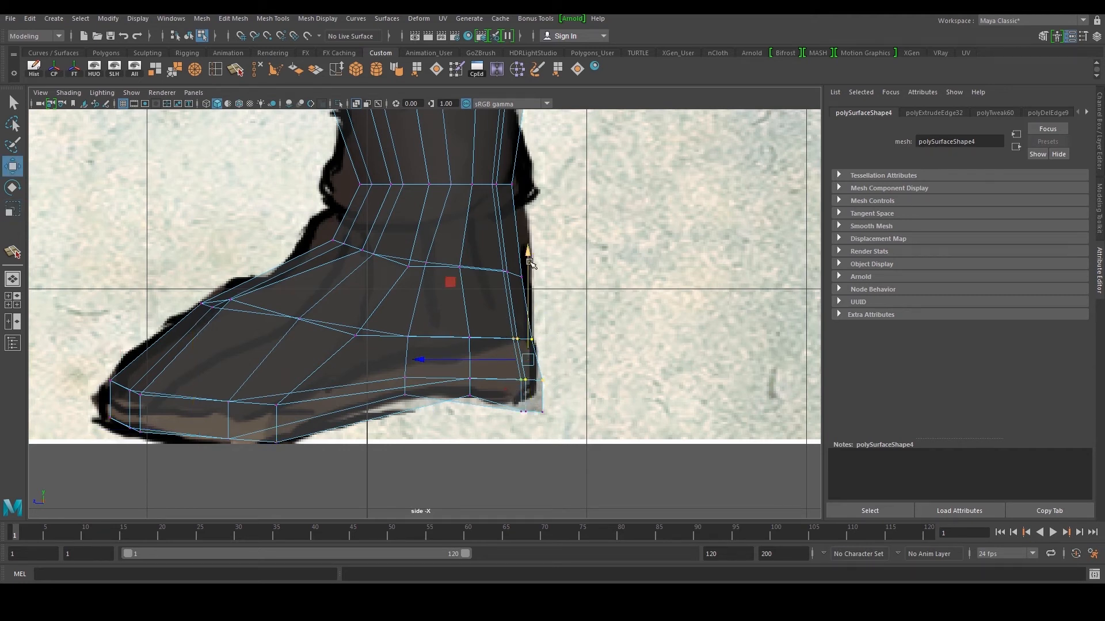
drag(530, 261, 531, 249)
drag(506, 311, 554, 382)
drag(532, 370, 534, 354)
drag(552, 424, 540, 400)
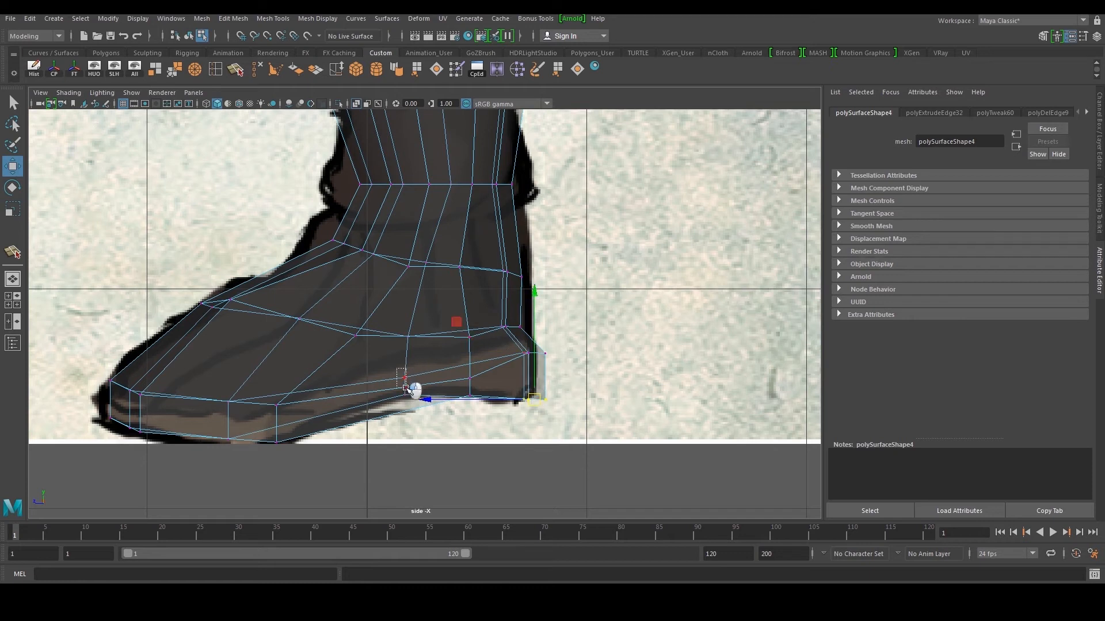
- Move the toe vertices forward and shift the toe's side vertices sideways to refine the tip of the boot
key(space)
key(space)
alt+drag(563, 248, 374, 339)
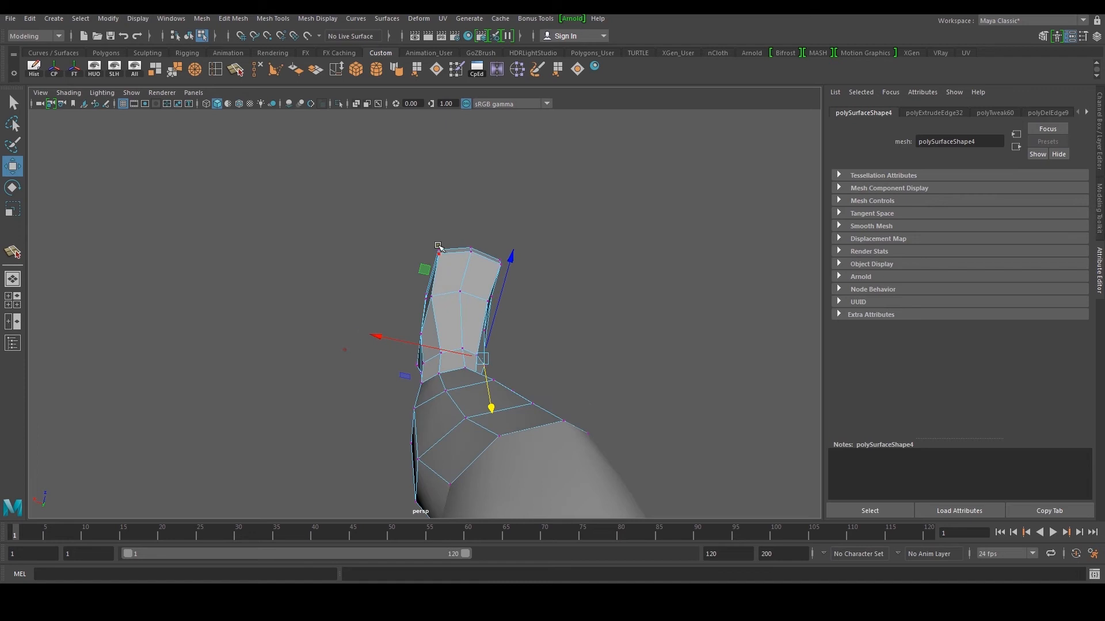
drag(502, 265, 503, 265)
alt+drag(503, 265, 479, 260)
drag(454, 165, 453, 154)
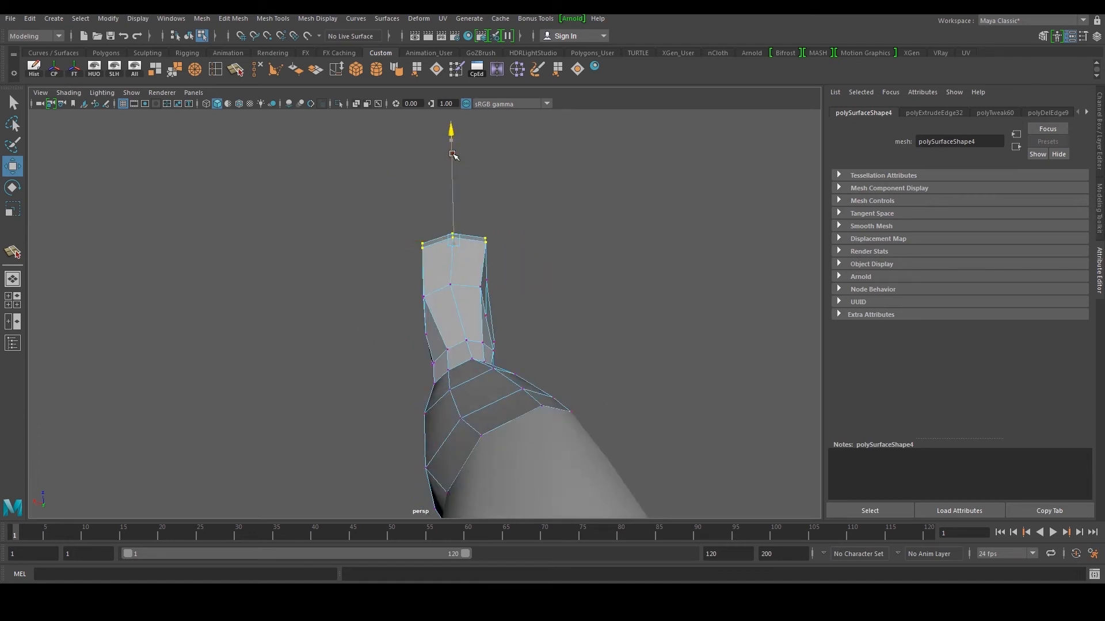
drag(419, 241, 420, 242)
drag(502, 252, 489, 222)
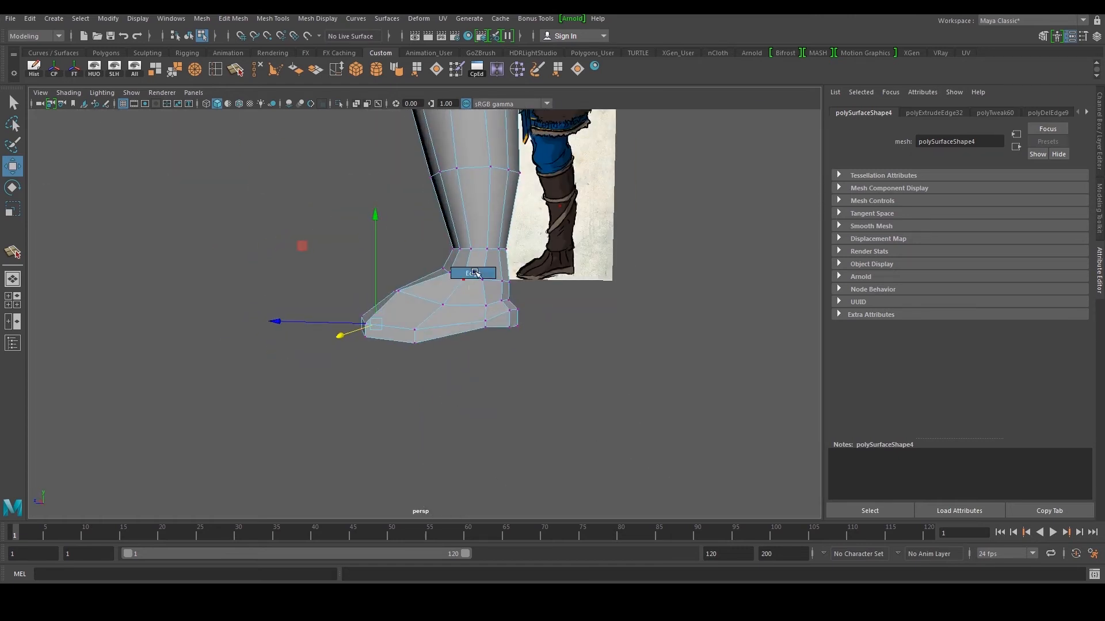
- Fill the open bottom of the boot and cut an edge across the sole behind the toe
alt+drag(473, 323, 473, 284)
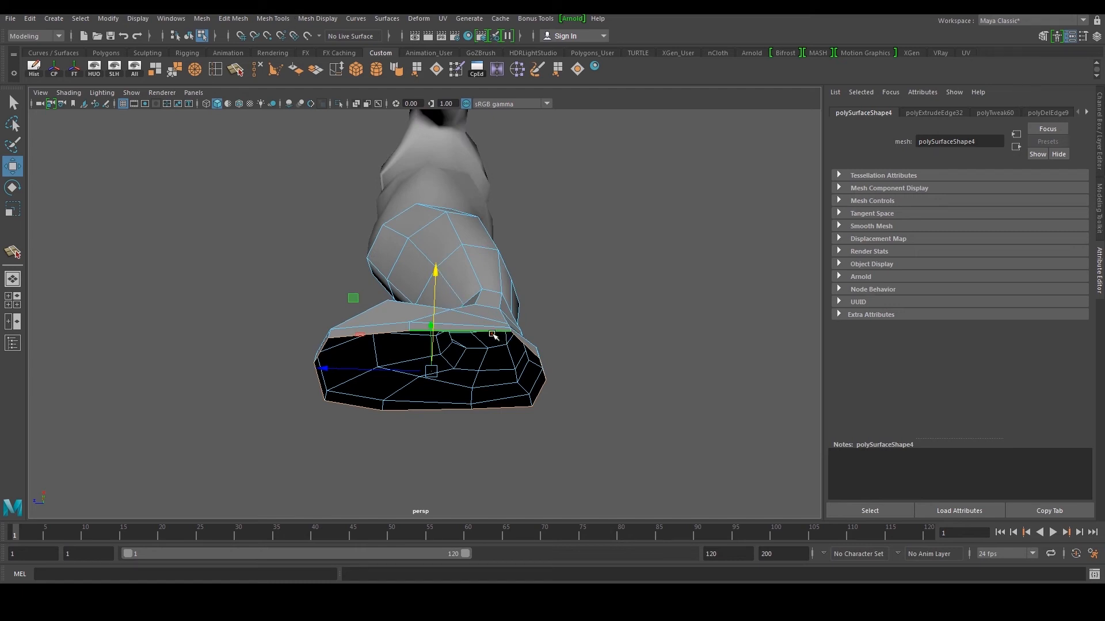
alt+drag(552, 230, 535, 259)
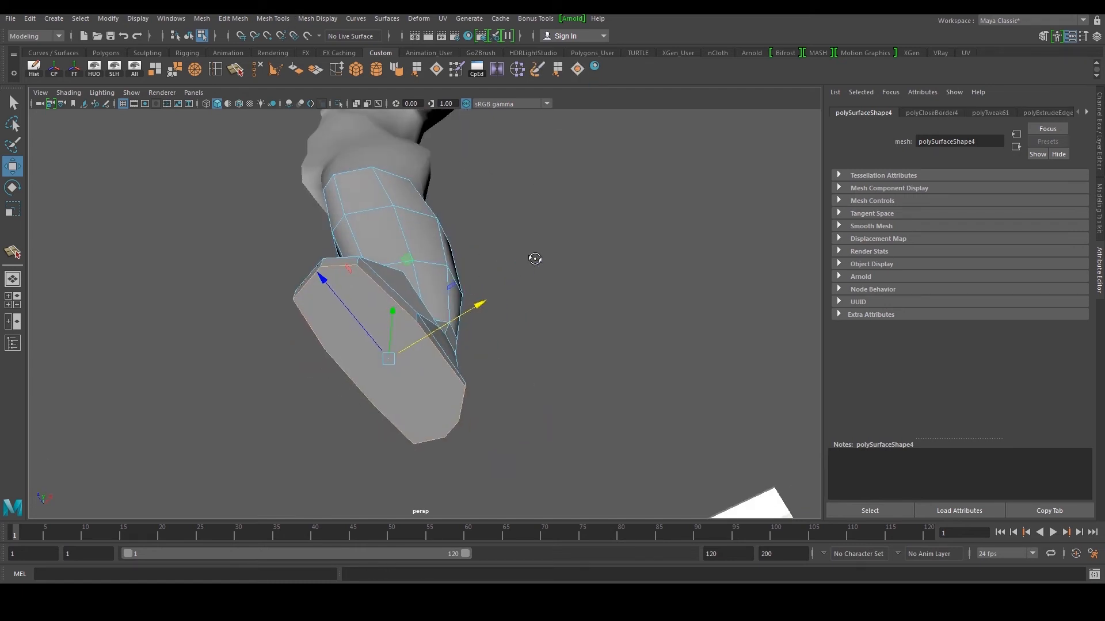
click(234, 69)
alt+drag(437, 299, 506, 385)
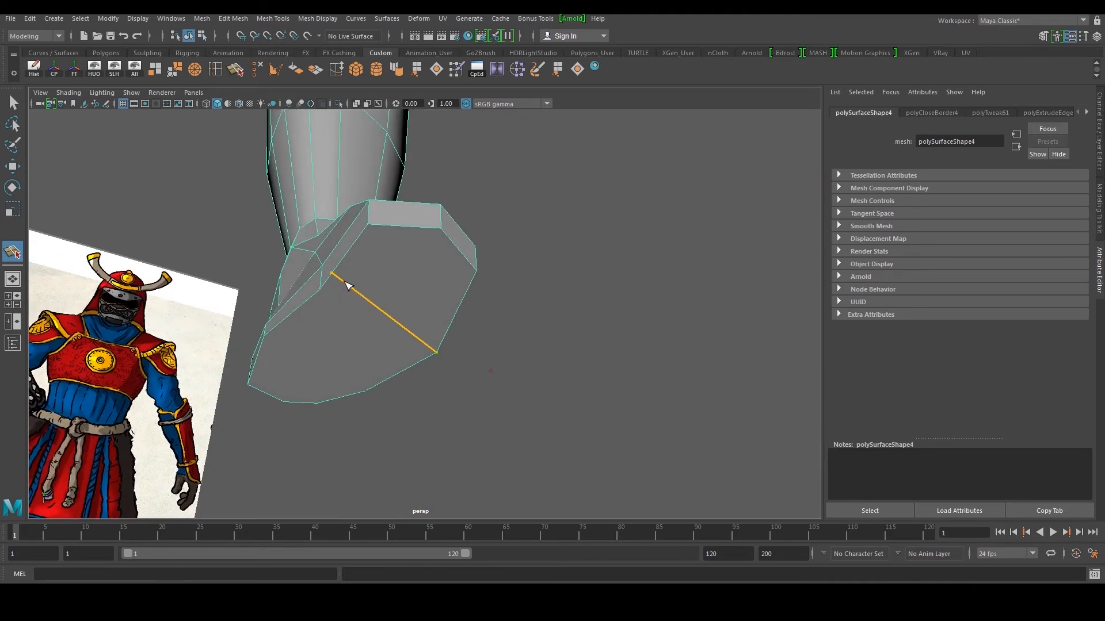
click(324, 332)
key(w)
- Cut a lengthwise center edge along the sole and a second cross edge near the heel
alt+drag(452, 261, 292, 132)
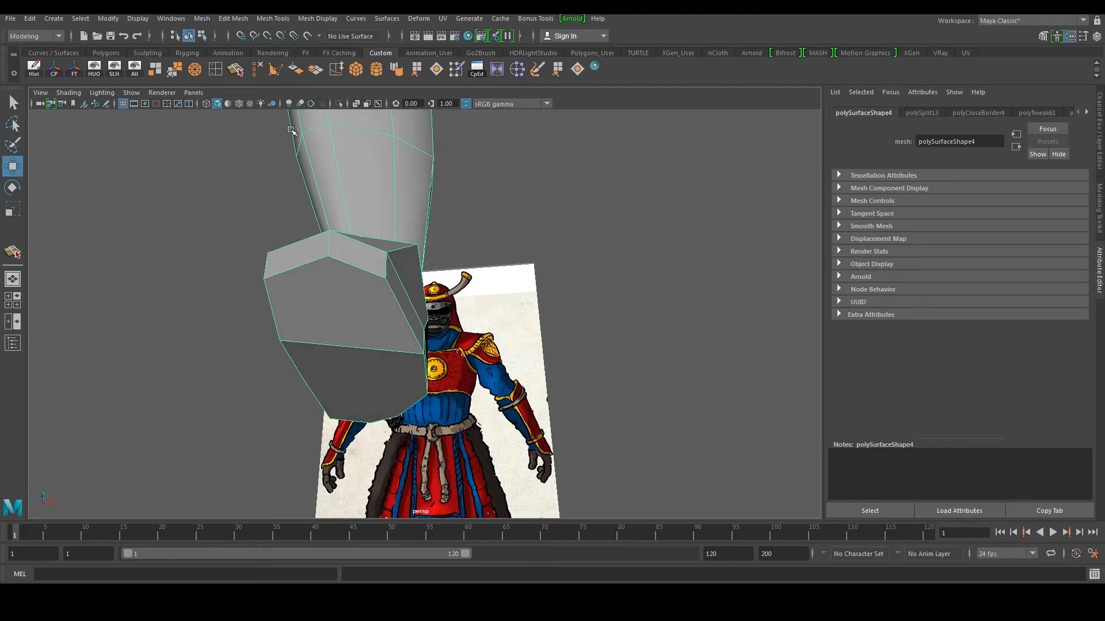
click(236, 70)
alt+drag(358, 262, 253, 293)
alt+drag(520, 310, 545, 289)
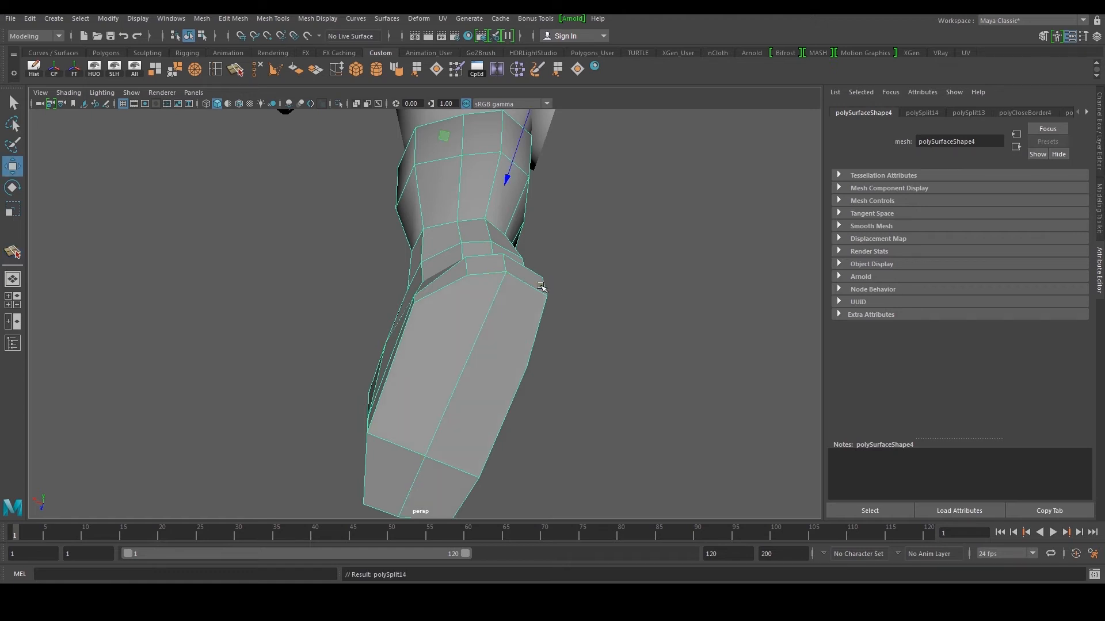
alt+drag(424, 309, 476, 288)
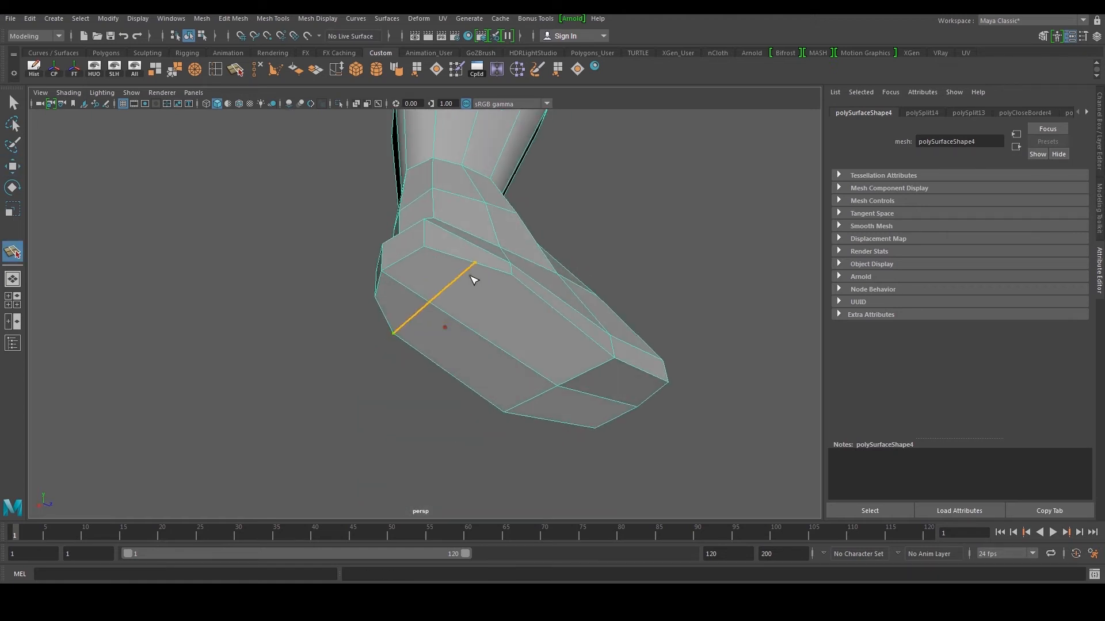
key(w)
- Raise the sole's rear-middle vertices in the side view to follow the arch of the drawn boot
alt+drag(545, 305, 470, 343)
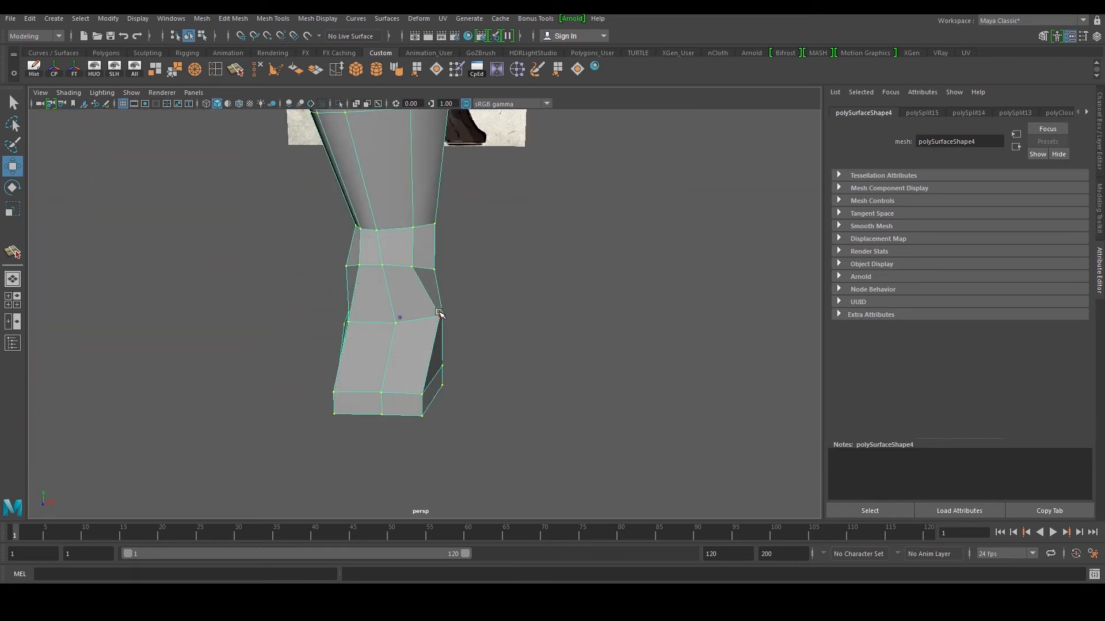
alt+drag(548, 328, 424, 316)
key(space)
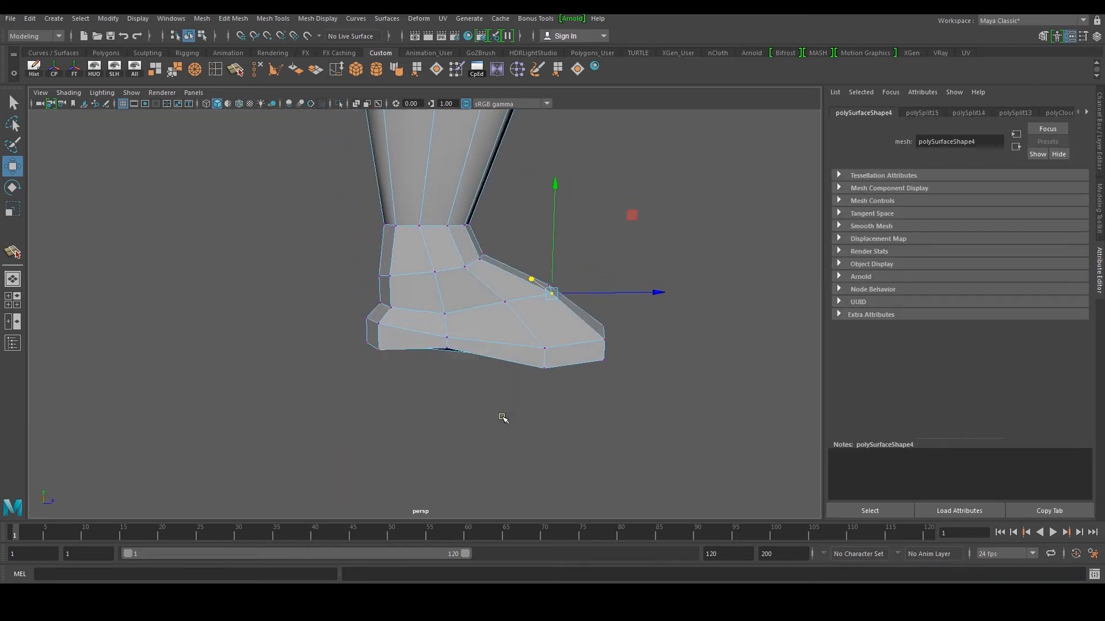
scroll(642, 413, up, 5)
scroll(576, 414, down, 2)
click(543, 415)
drag(621, 448, 609, 495)
drag(521, 499, 538, 487)
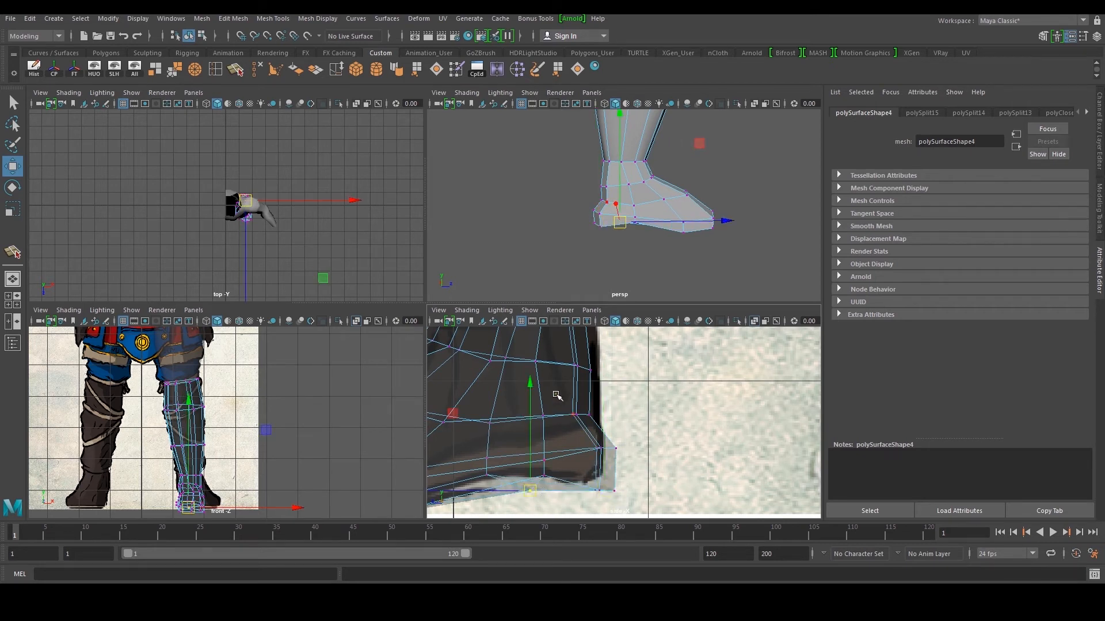
drag(530, 390, 529, 378)
- Select all the foot and ankle vertices and scale them up slightly
alt+drag(756, 229, 507, 222)
scroll(589, 223, down, 8)
drag(573, 254, 691, 191)
scroll(653, 213, up, 5)
alt+middle_drag(651, 211, 653, 231)
key(r)
drag(612, 220, 626, 223)
scroll(569, 378, down, 5)
scroll(592, 423, up, 4)
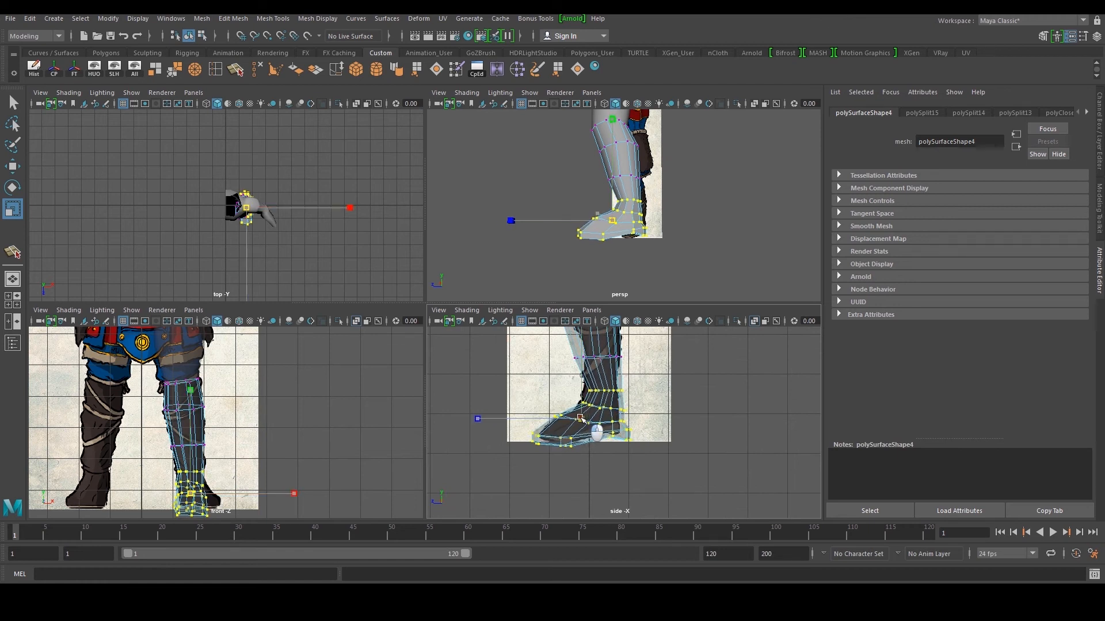
- Scale and reposition the foot and ankle vertices in the side view to fit the boot drawing
alt+middle_drag(595, 352, 602, 483)
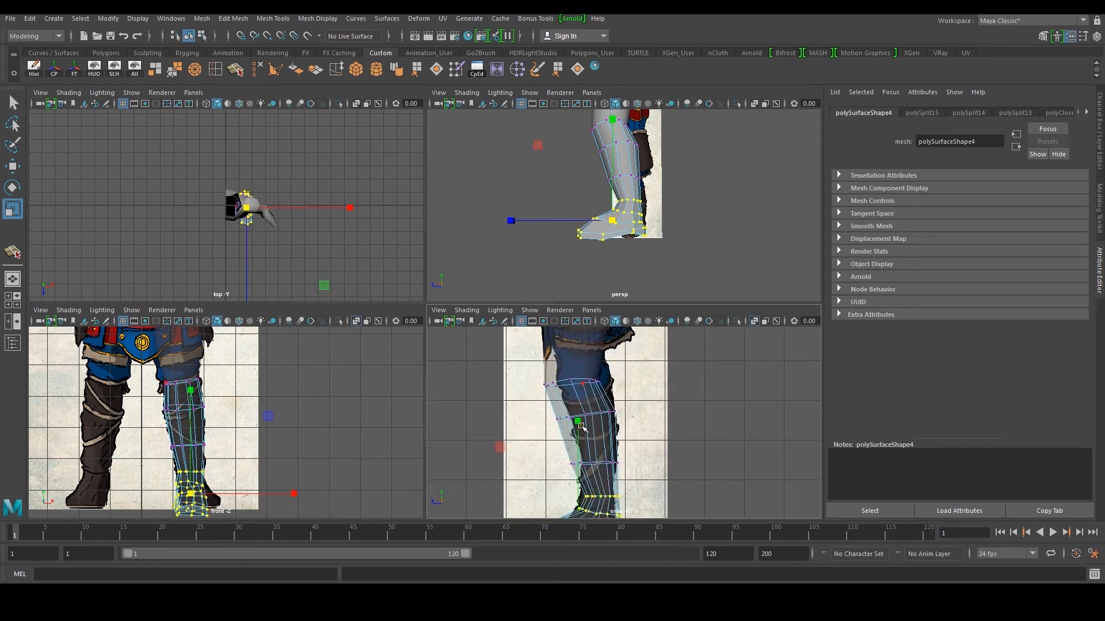
key(space)
key(space)
key(space)
scroll(594, 446, up, 4)
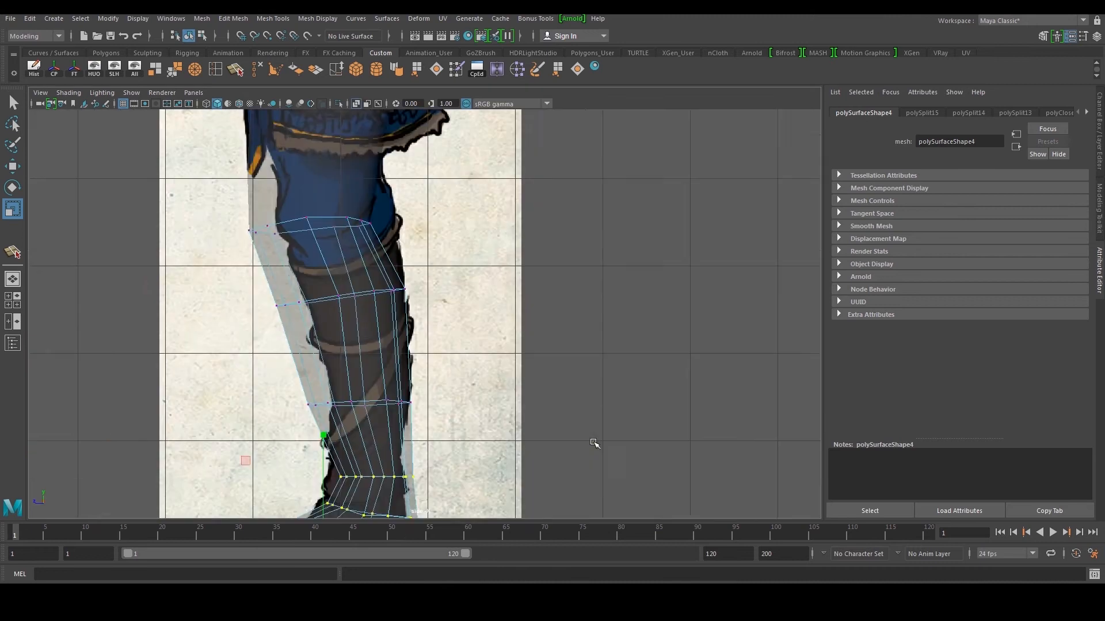
alt+middle_drag(416, 512, 525, 381)
scroll(512, 371, up, 2)
drag(495, 349, 500, 379)
key(w)
drag(562, 462, 562, 462)
drag(547, 451, 538, 449)
drag(461, 389, 461, 389)
- Shift an edge on the side of the lower leg sideways to refine the leg's outline
key(space)
key(space)
alt+drag(543, 271, 633, 311)
key(F10)
scroll(429, 283, up, 4)
alt+drag(428, 265, 409, 282)
click(434, 263)
drag(498, 286, 531, 274)
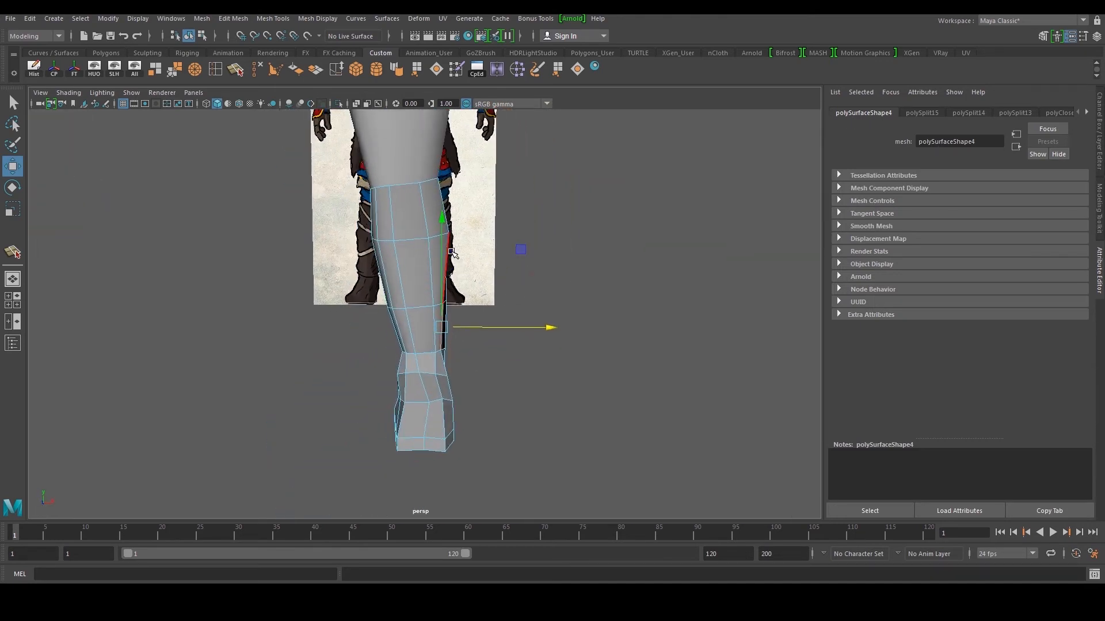
- Select the faces along the side of the heel and rear sole and shift them sideways
alt+drag(449, 252, 483, 271)
alt+middle_drag(442, 307, 473, 265)
scroll(448, 317, up, 4)
click(433, 381)
scroll(434, 381, up, 1)
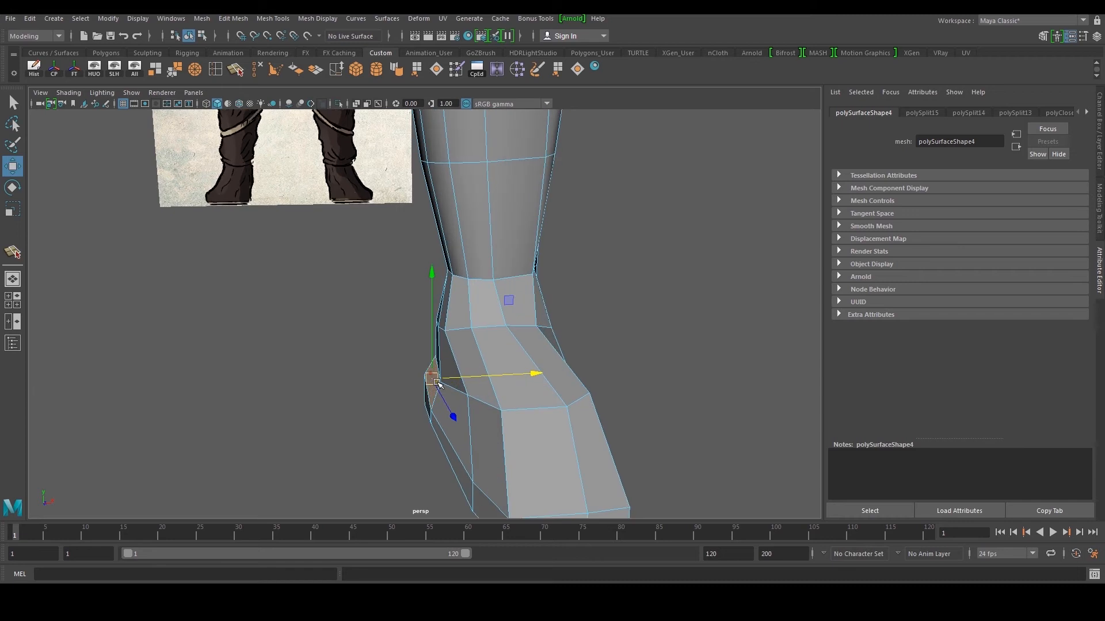
alt+drag(434, 382, 451, 384)
shift+click(424, 401)
shift+click(451, 440)
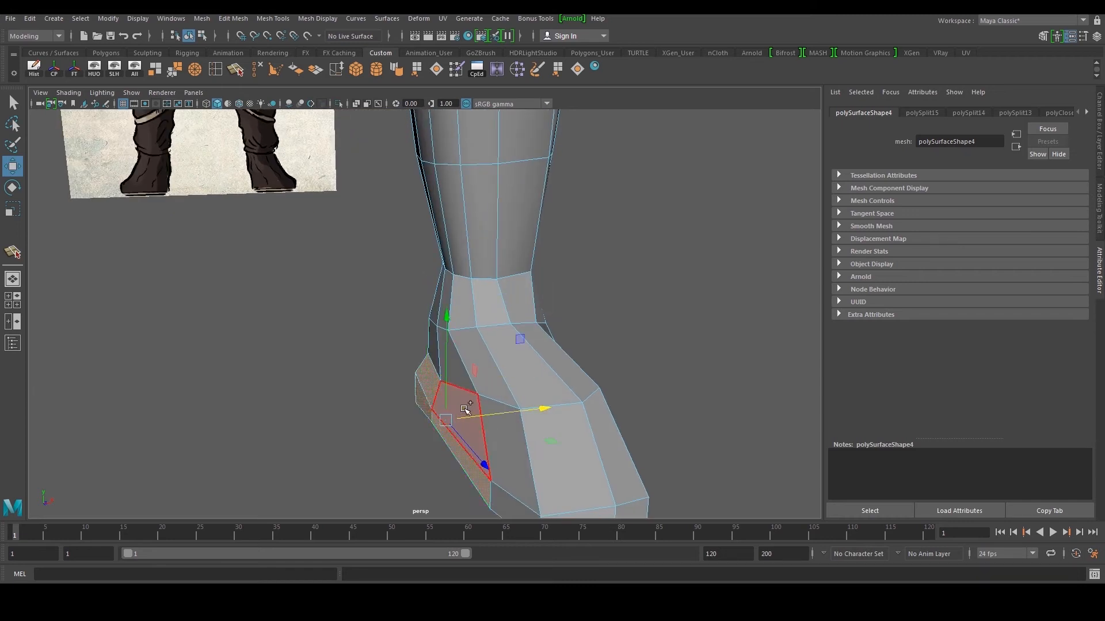
shift+click(464, 409)
middle_drag(566, 398, 558, 421)
- Shift the vertices on the side of the ankle sideways to smooth the contour into the foot
alt+drag(699, 357, 622, 349)
right_drag(458, 345, 431, 341)
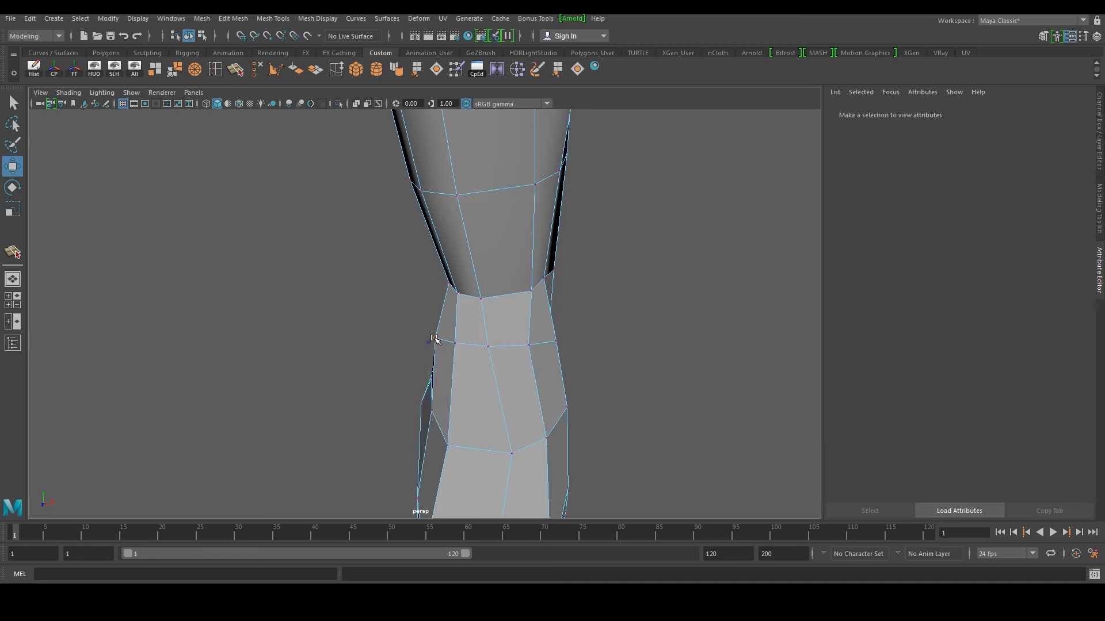
click(435, 340)
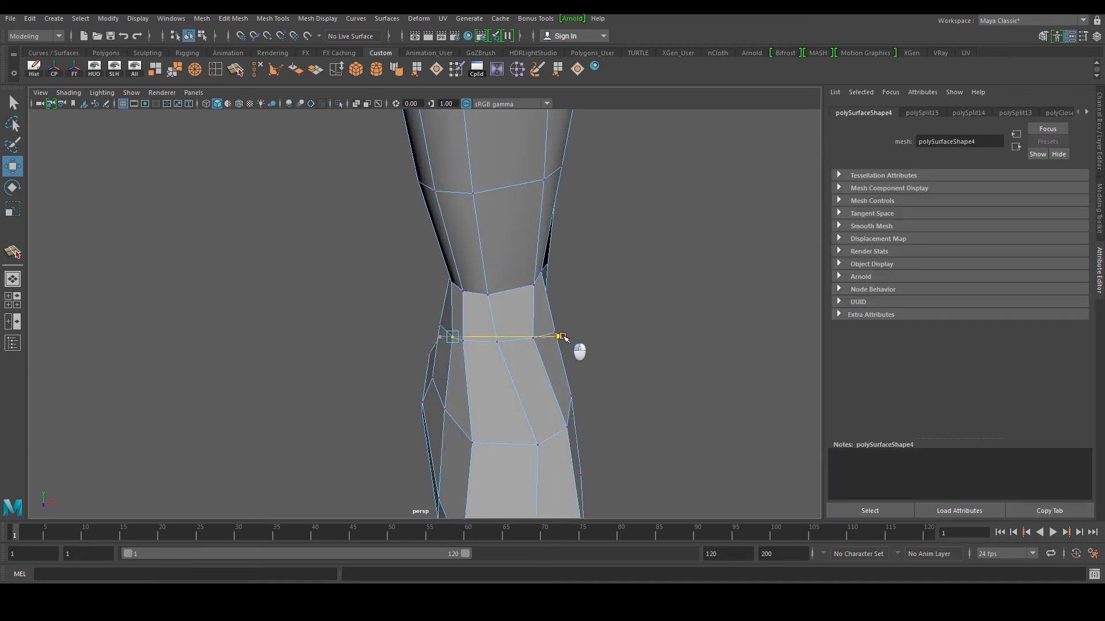
right_drag(457, 334, 454, 314)
click(446, 329)
drag(552, 328, 610, 339)
- Move the front vertex on the upper ankle row sideways to center it on the shin
click(482, 343)
right_drag(518, 306, 483, 301)
click(488, 295)
drag(582, 295, 527, 304)
- Cut a new edge from the front ankle vertex up the shin to the top border and delete the adjacent old edge line
scroll(595, 292, down, 4)
alt+middle_drag(502, 275, 500, 308)
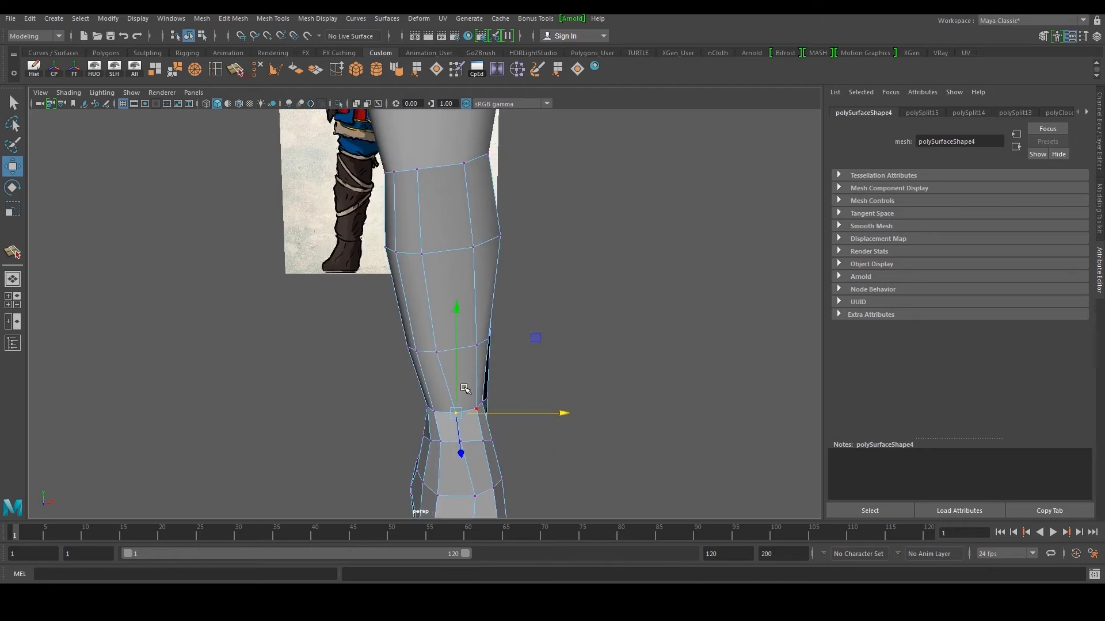
key(y)
click(443, 253)
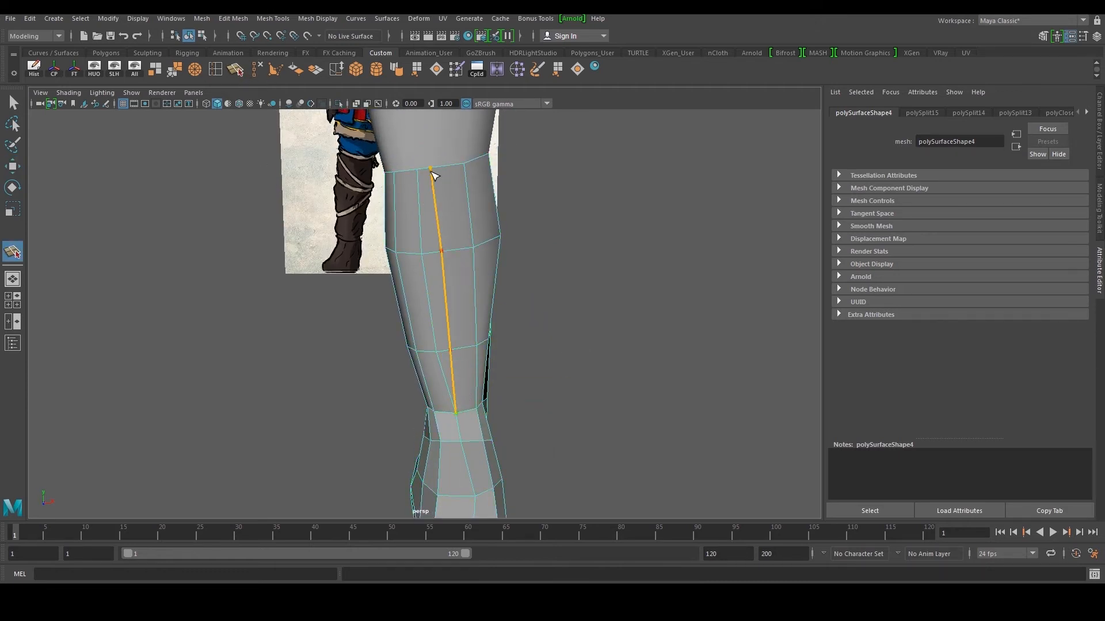
key(w)
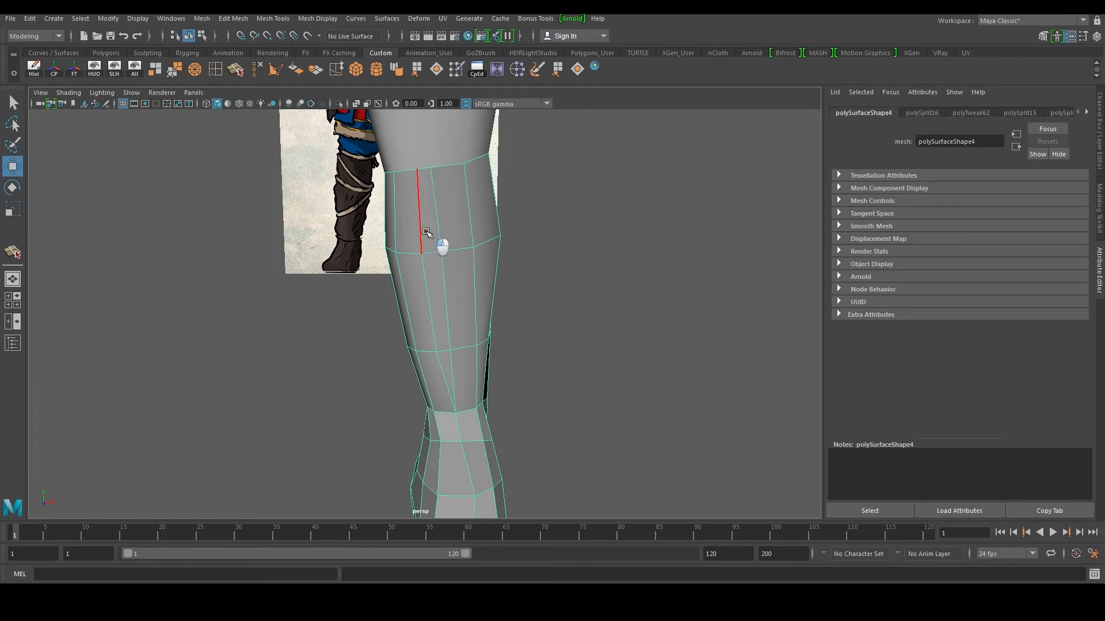
click(258, 75)
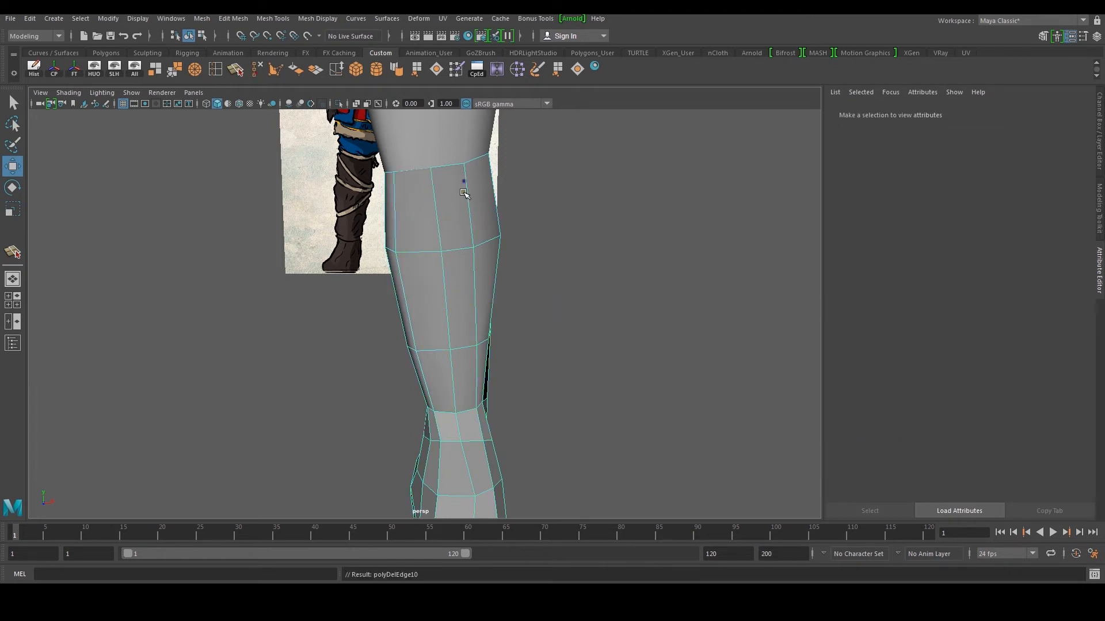
- Return to object mode, select the boot mesh and soften its edges
right_drag(464, 191, 507, 152)
scroll(575, 287, down, 4)
click(591, 301)
alt+drag(658, 332, 560, 323)
scroll(560, 323, down, 4)
click(414, 329)
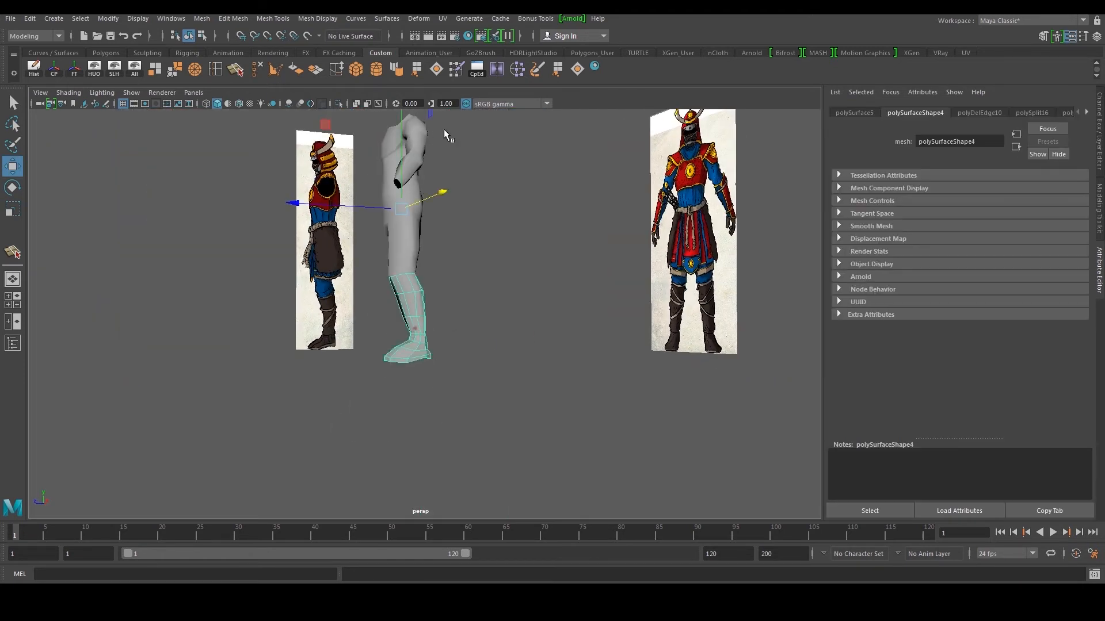
click(390, 68)
click(454, 325)
- Select the boot mesh and center its pivot
alt+drag(449, 326, 649, 331)
alt+middle_drag(535, 282, 528, 326)
alt+drag(529, 326, 312, 308)
scroll(400, 328, up, 3)
click(401, 332)
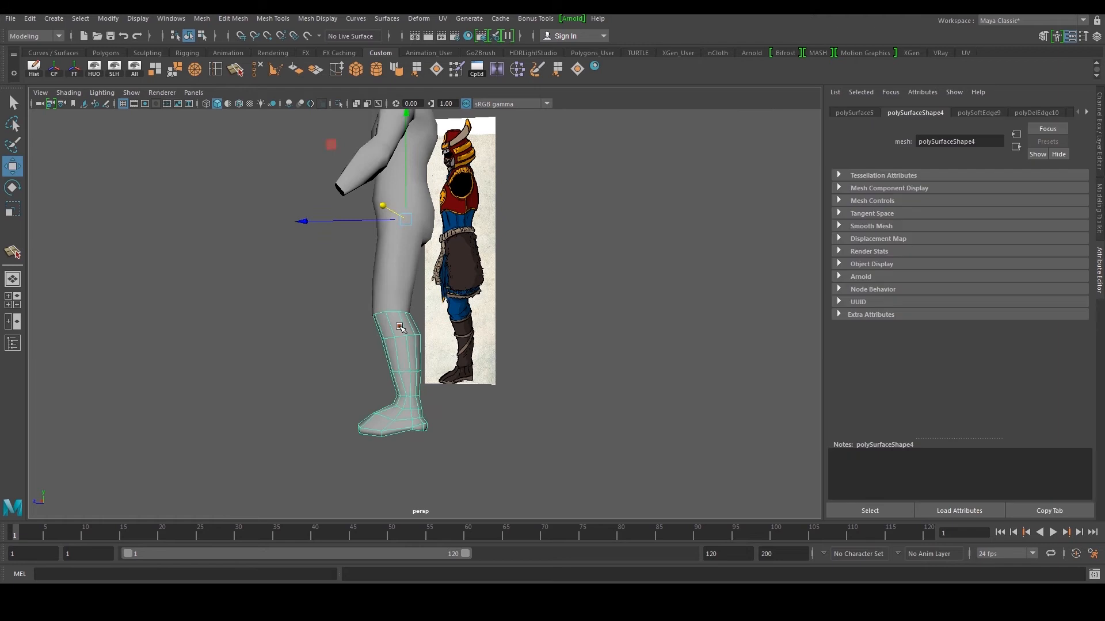
click(73, 75)
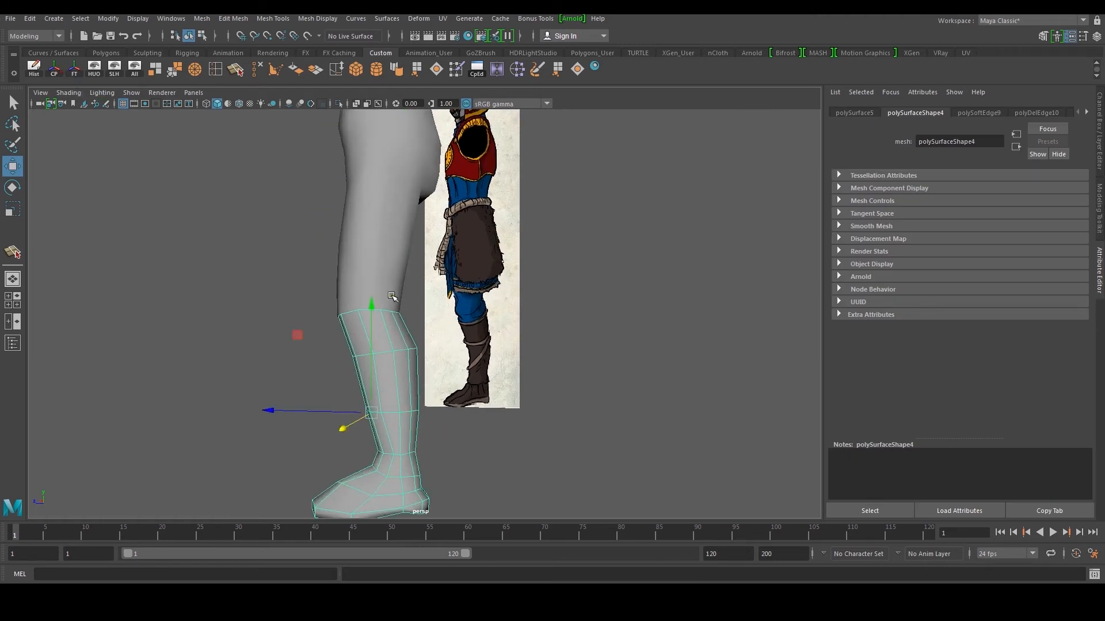
- Inspect the boot and leg silhouette from the front and both sides against the reference drawings
scroll(461, 312, down, 2)
alt+drag(448, 362, 588, 396)
click(588, 396)
scroll(496, 403, up, 2)
alt+middle_drag(495, 404, 415, 327)
scroll(415, 328, up, 1)
scroll(415, 327, up, 1)
alt+middle_drag(335, 375, 354, 411)
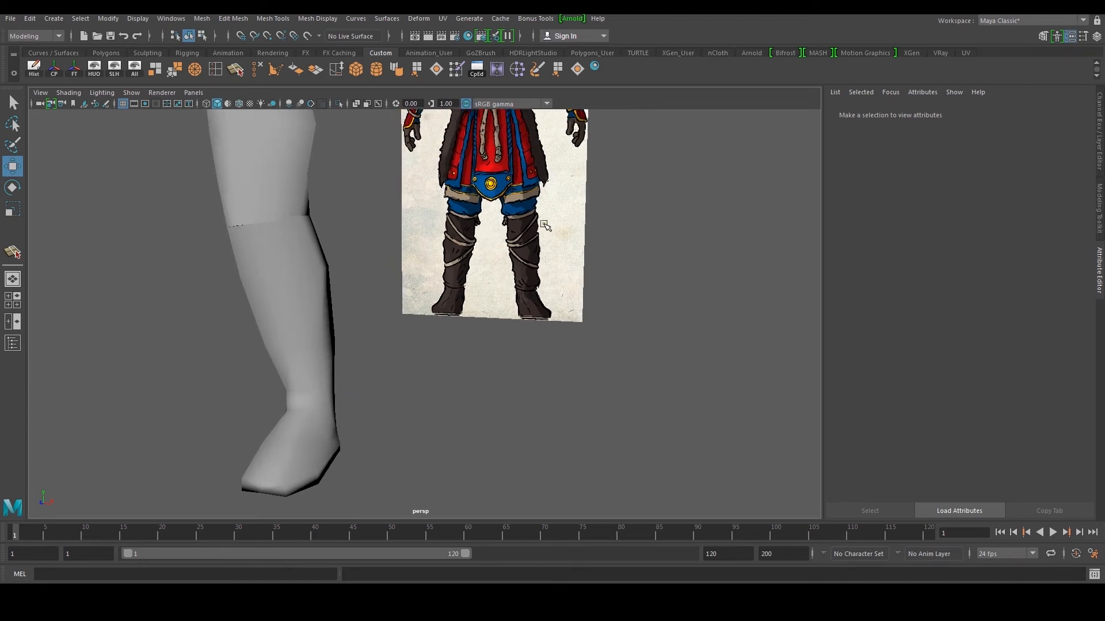
alt+drag(366, 297, 494, 408)
click(372, 343)
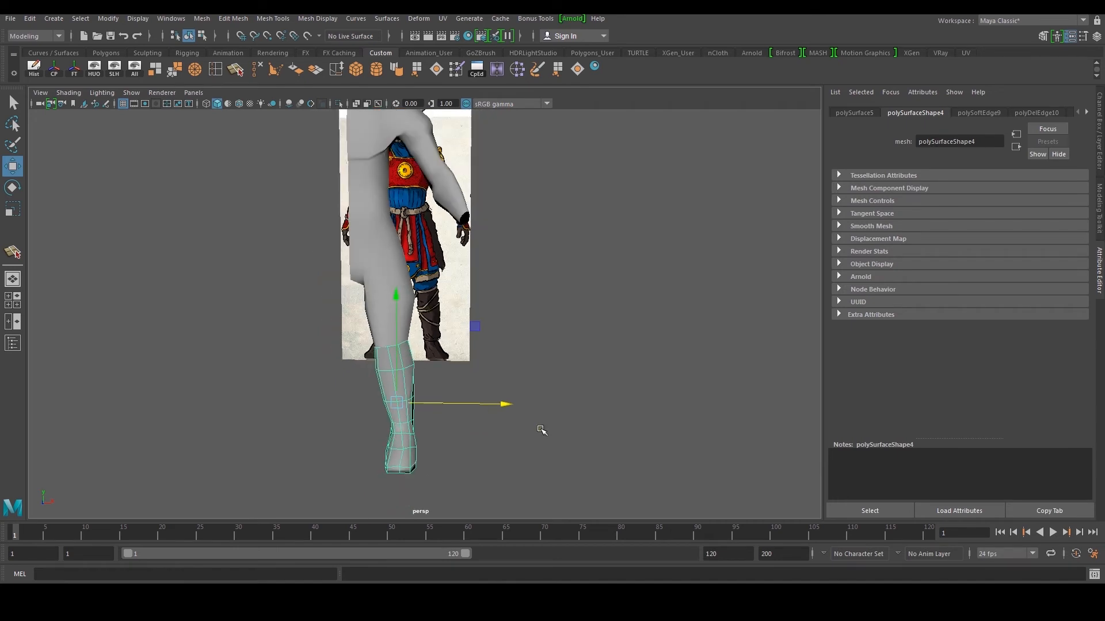
click(521, 423)
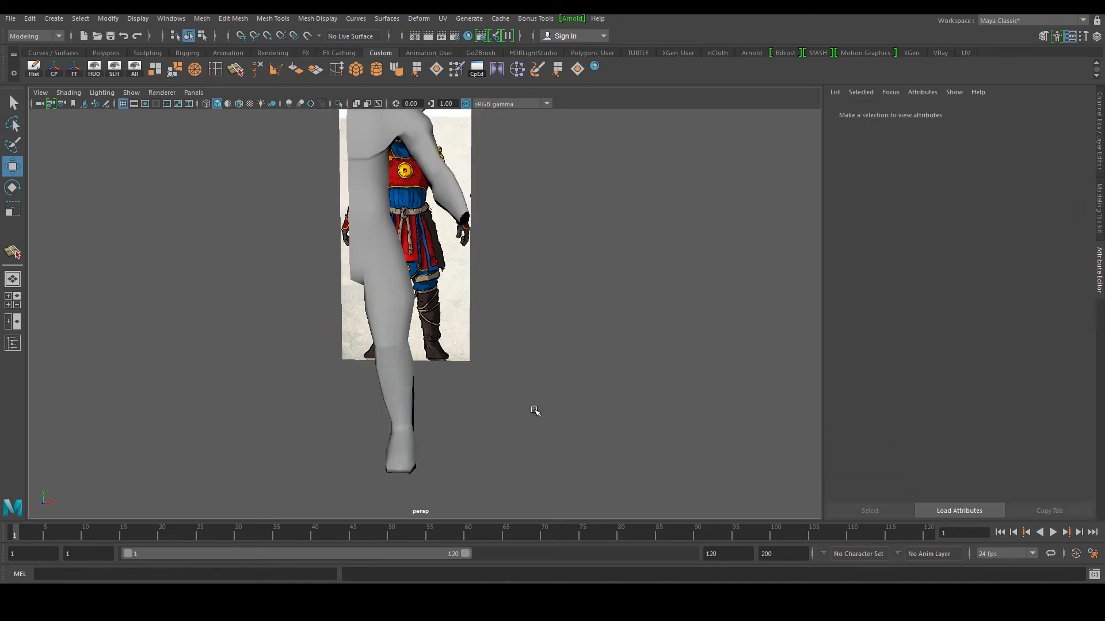
alt+drag(522, 369, 466, 377)
alt+middle_drag(466, 378, 414, 406)
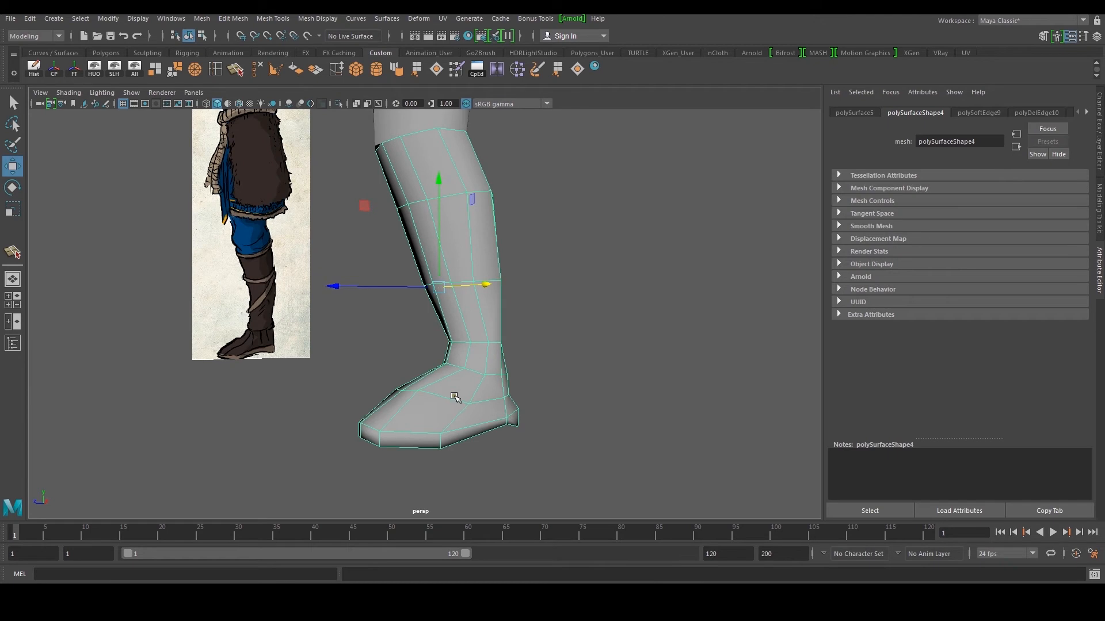
scroll(470, 397, up, 5)
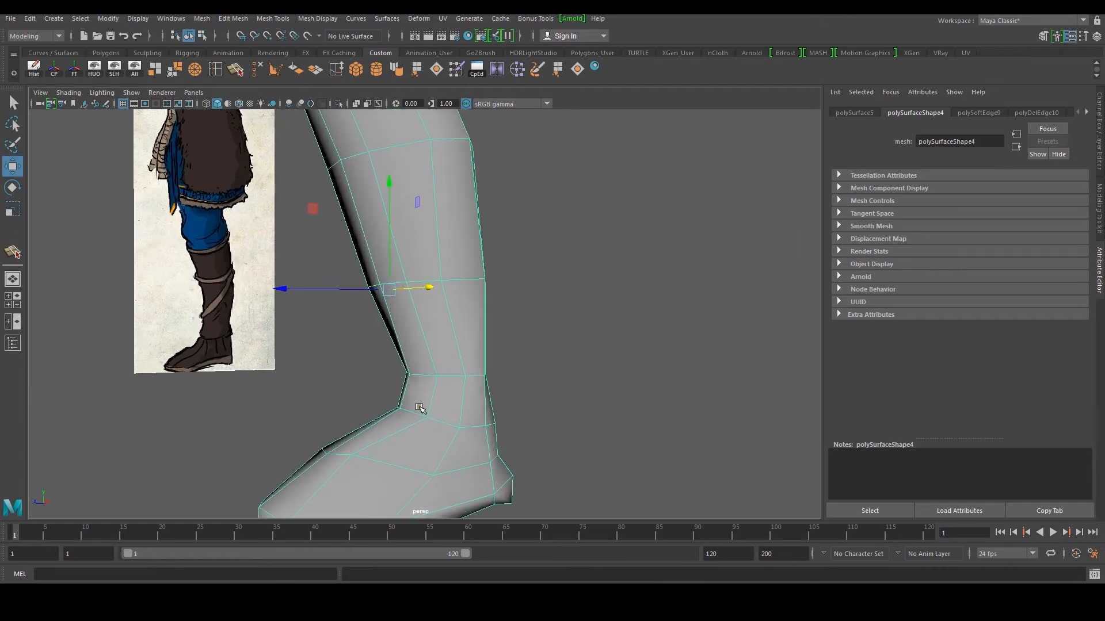
alt+drag(418, 404, 426, 375)
alt+drag(485, 419, 398, 390)
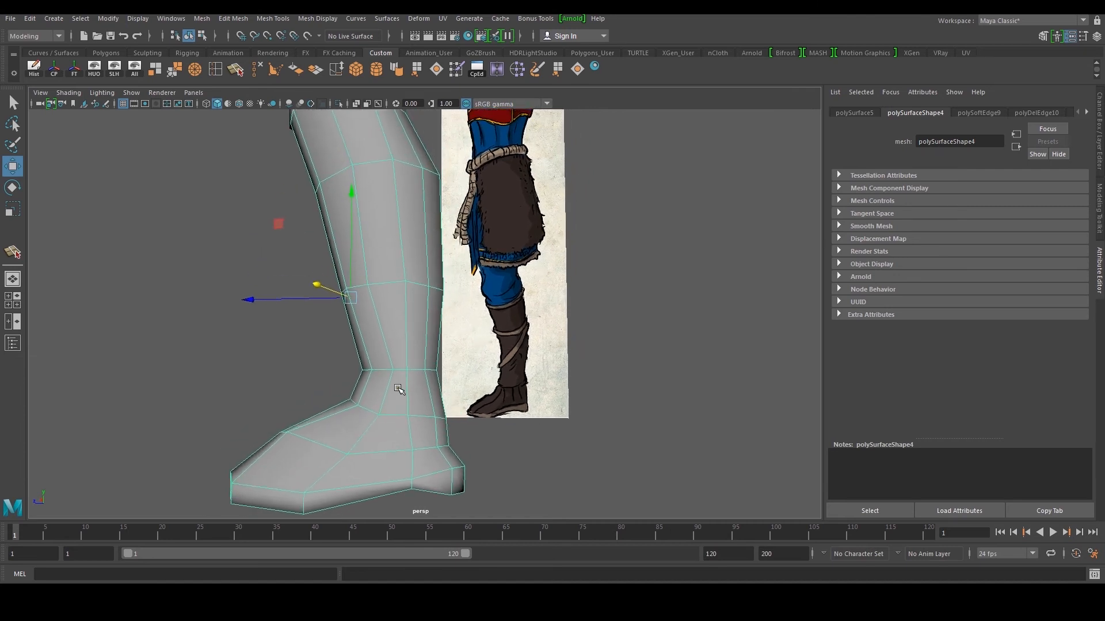
- Select the faces of the boot's shaft from the top border down to the ankle
right_drag(370, 278, 370, 310)
click(388, 349)
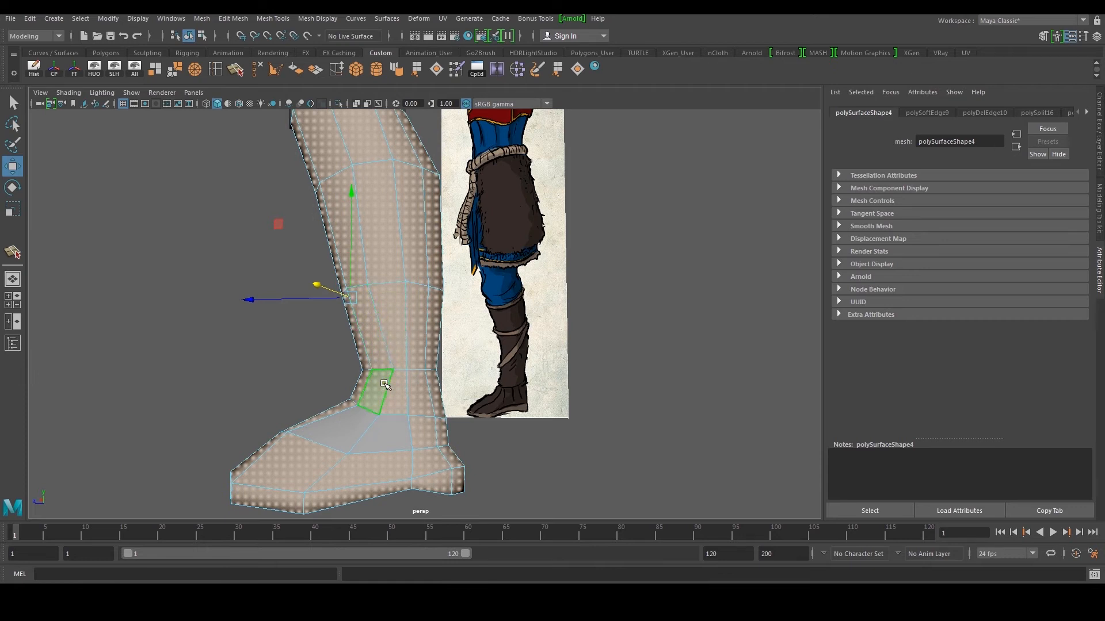
alt+drag(385, 379, 382, 402)
drag(260, 153, 486, 368)
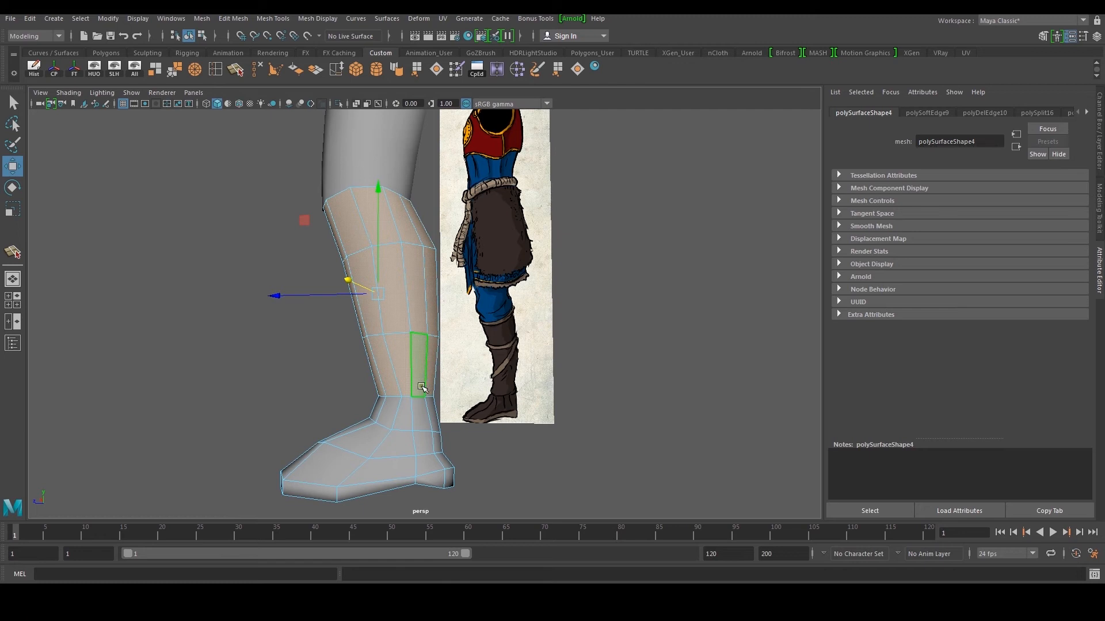
drag(281, 194, 581, 423)
alt+middle_drag(474, 403, 467, 337)
alt+drag(475, 357, 441, 351)
alt+right_drag(442, 350, 426, 407)
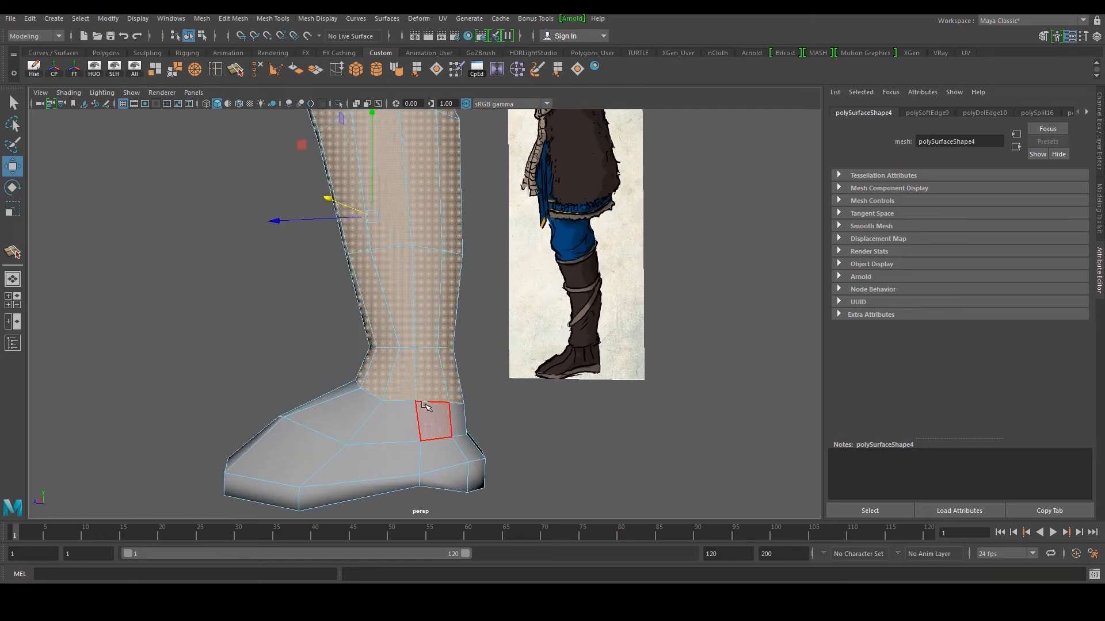
alt+middle_drag(427, 406, 436, 315)
alt+drag(435, 349, 460, 364)
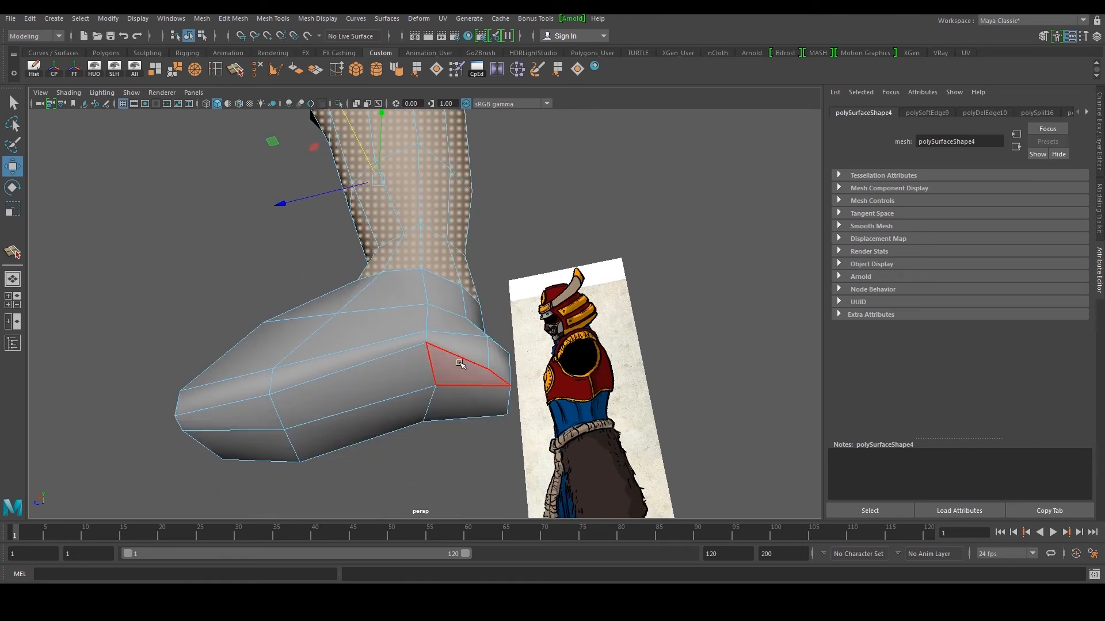
- Select all faces on the underside of the sole and scale them vertically to flatten the sole
click(457, 368)
shift+click(357, 382)
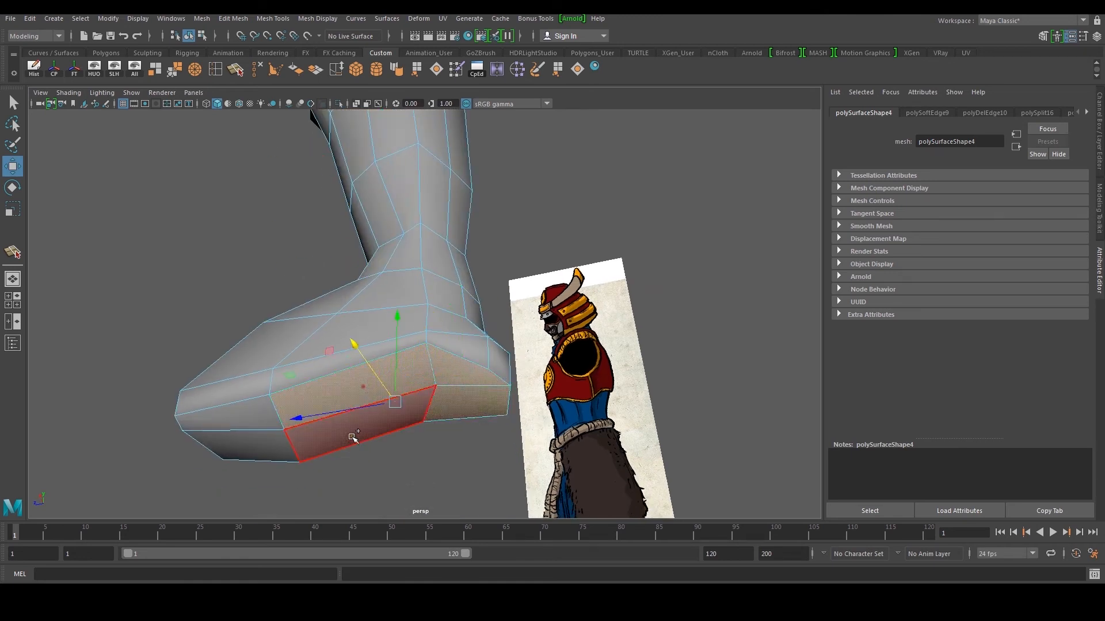
shift+click(266, 439)
shift+click(250, 411)
key(r)
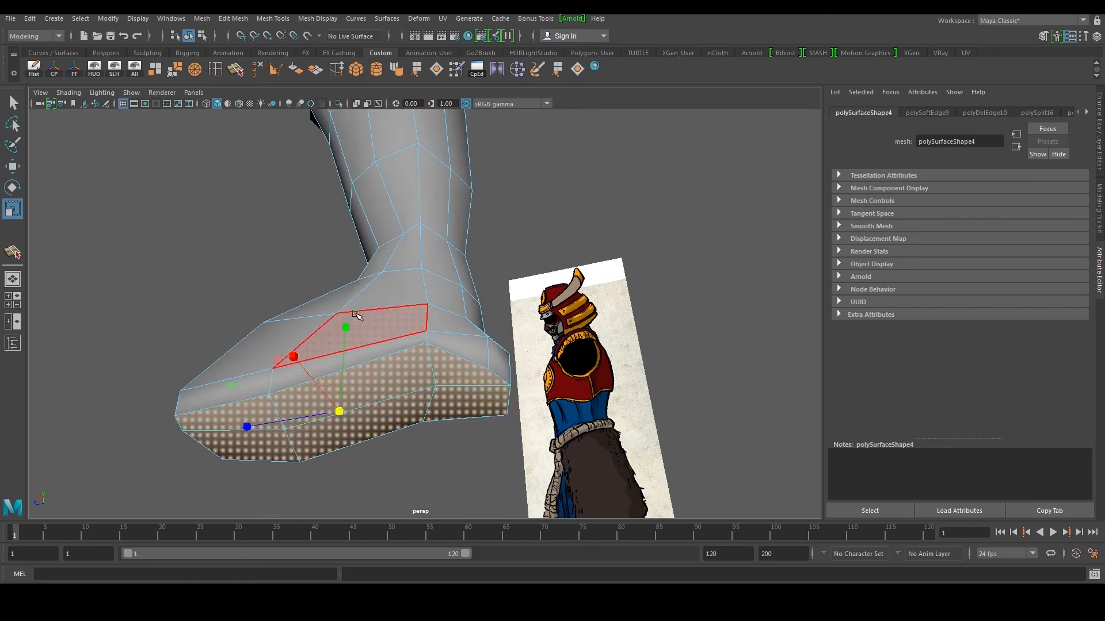
drag(346, 329, 395, 374)
- Move the vertices under the mid-sole and heel vertically to shape a slight arch in the sole
click(396, 386)
drag(388, 430, 439, 387)
key(w)
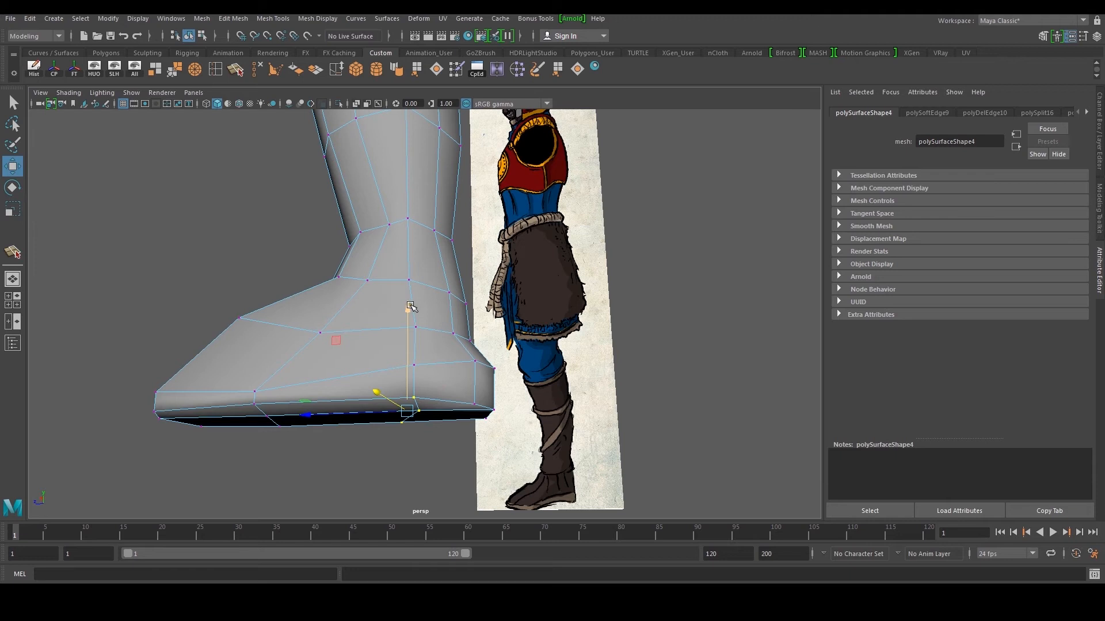
alt+drag(408, 292, 449, 376)
drag(459, 415, 458, 415)
alt+drag(459, 415, 636, 400)
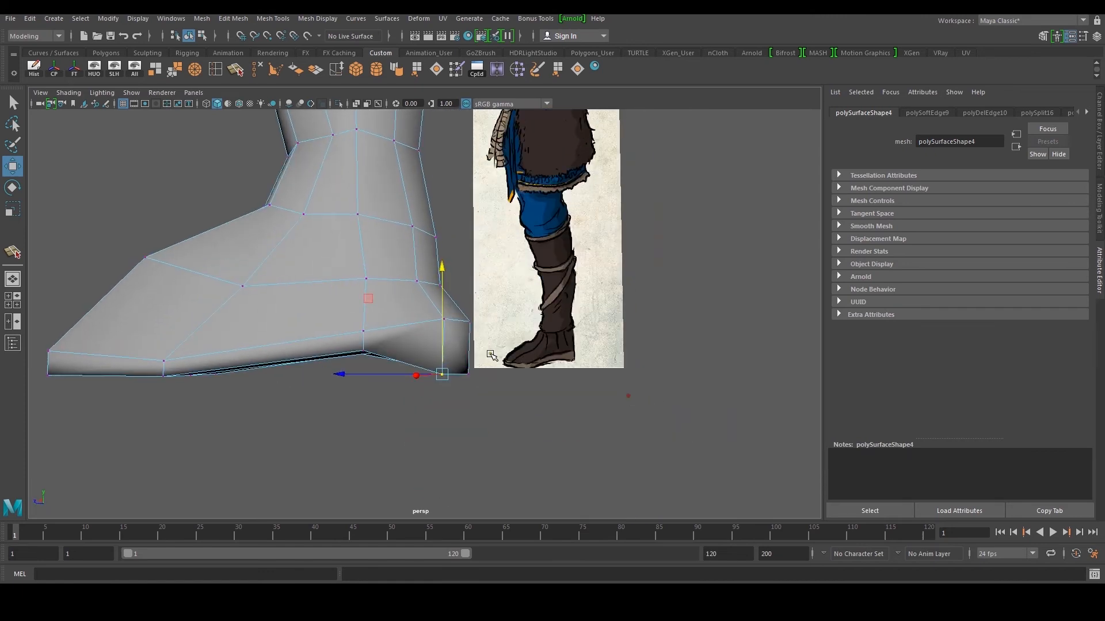
alt+drag(463, 279, 364, 328)
alt+drag(565, 325, 418, 315)
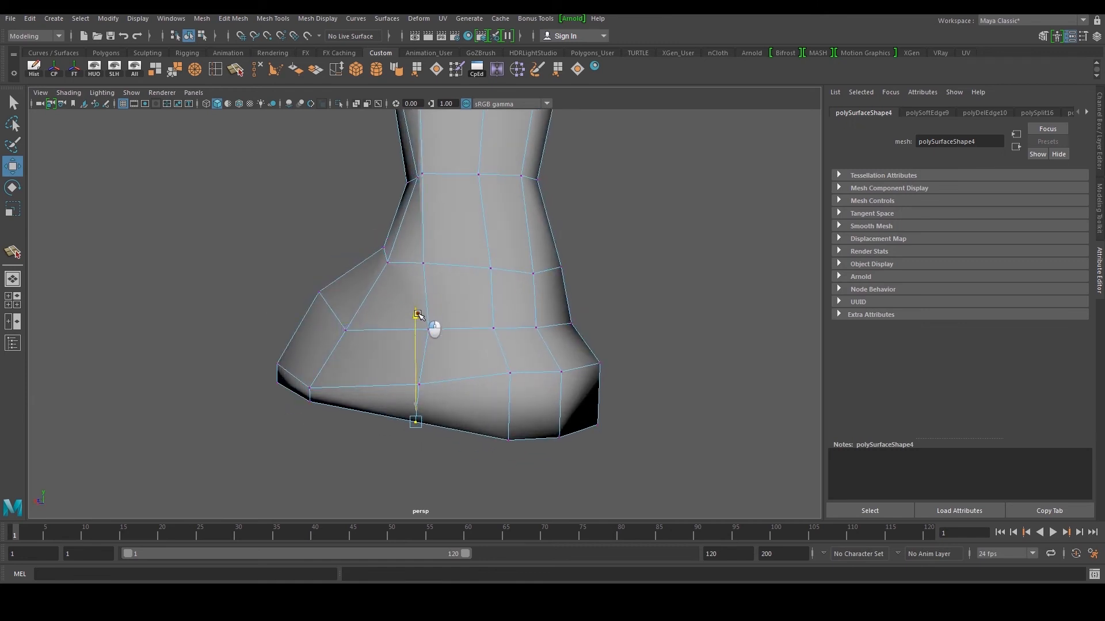
- Return to object mode and examine the reshaped sole and foot from several sides
right_drag(452, 282, 525, 247)
scroll(541, 247, down, 4)
click(542, 248)
alt+drag(414, 305, 528, 314)
click(406, 313)
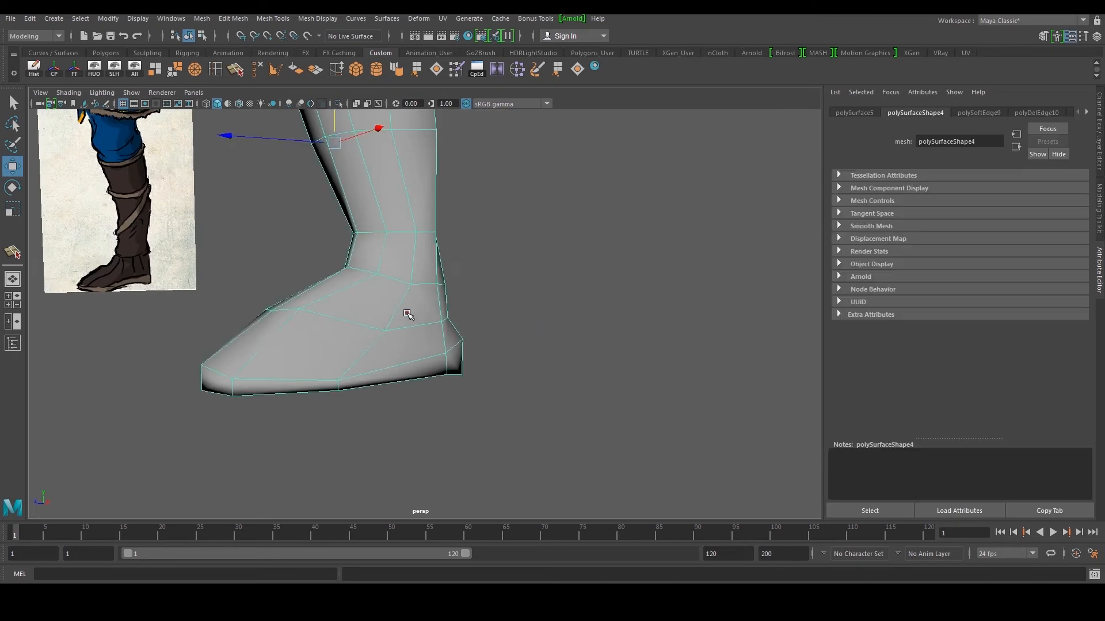
alt+middle_drag(406, 313, 445, 375)
scroll(445, 375, down, 3)
alt+drag(442, 371, 285, 211)
alt+drag(406, 315, 351, 282)
- Select the edge loop around the sole's upper rim and flatten it by scaling vertically
right_drag(439, 384, 439, 365)
click(441, 385)
key(r)
drag(393, 288, 405, 356)
alt+drag(336, 348, 309, 341)
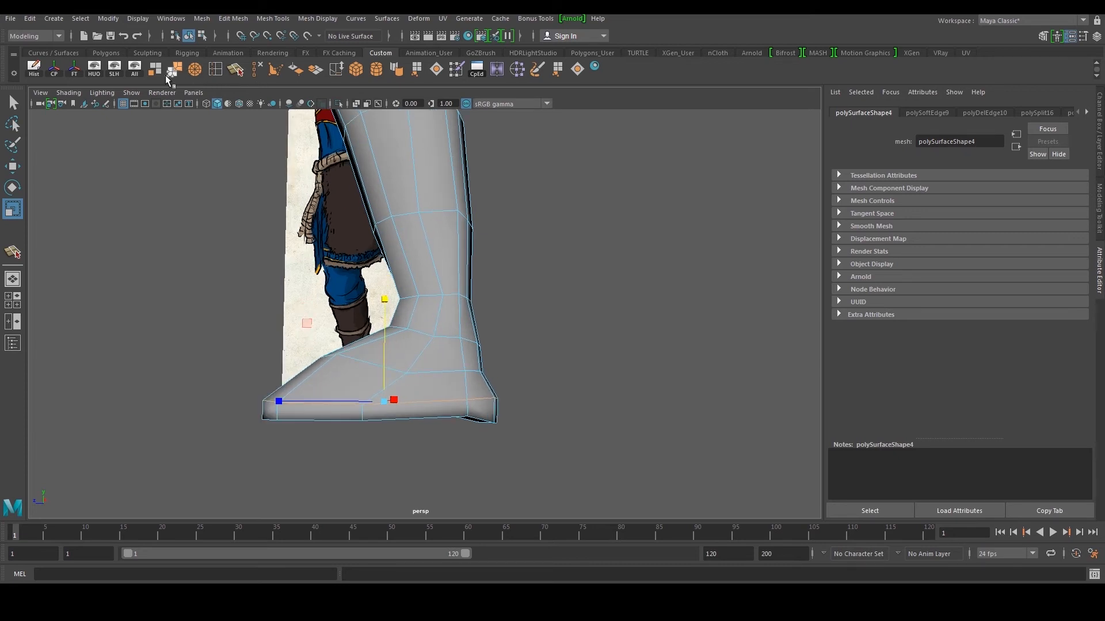
- Insert closely spaced edge loops around the sole just below its upper rim
click(222, 71)
scroll(327, 424, up, 5)
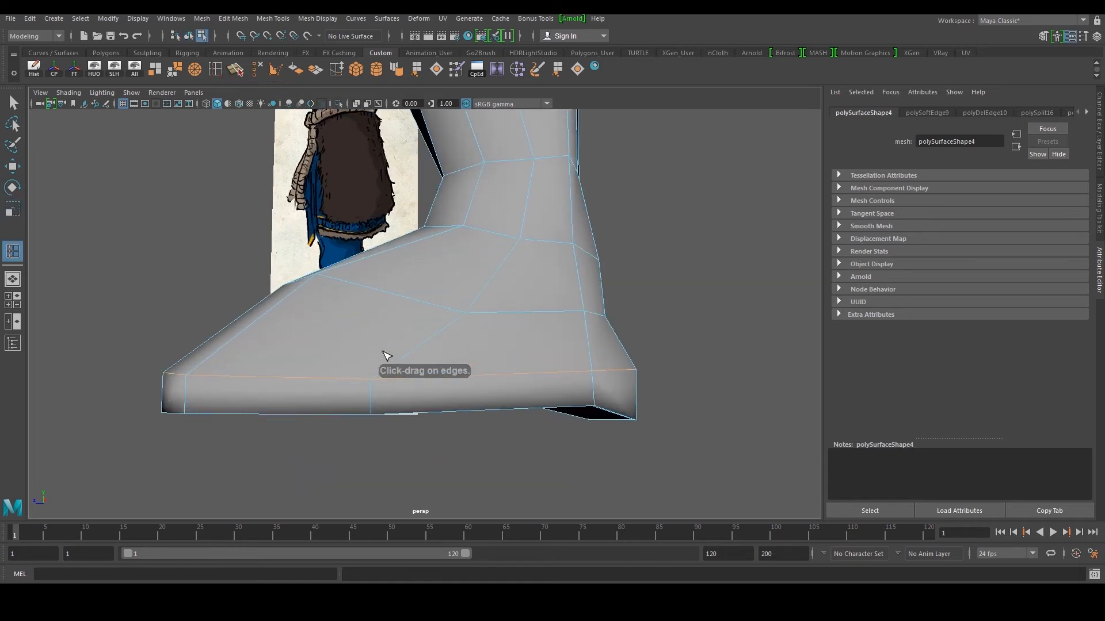
drag(369, 393, 360, 402)
scroll(366, 406, up, 2)
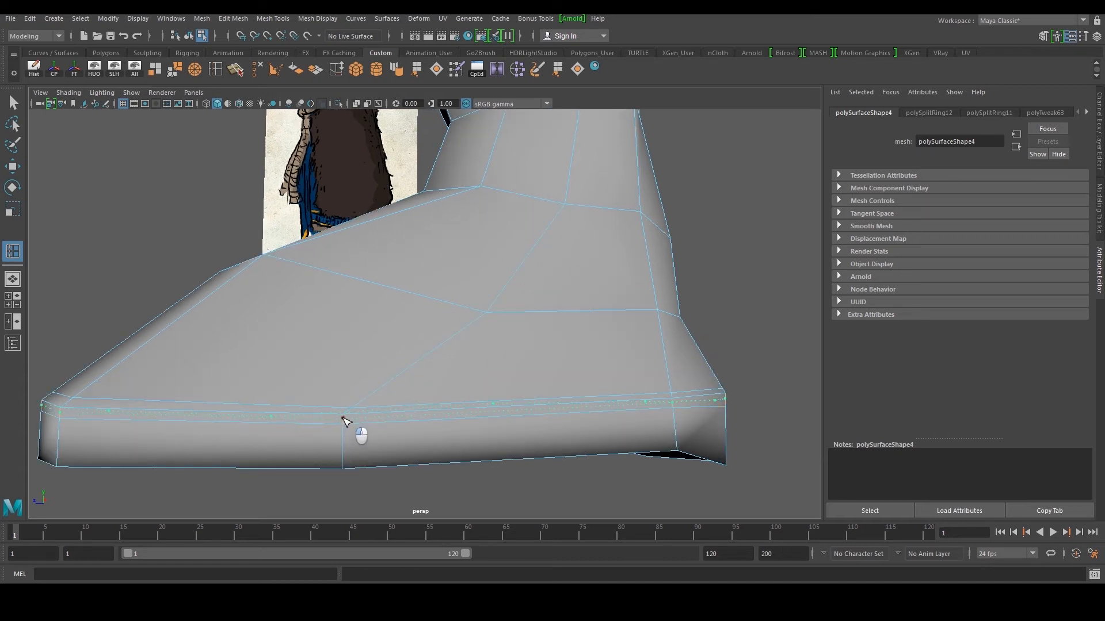
click(344, 421)
scroll(351, 422, up, 2)
- Select the middle edge loops between foot and sole and scale them inward to form a groove
key(w)
double_click(345, 439)
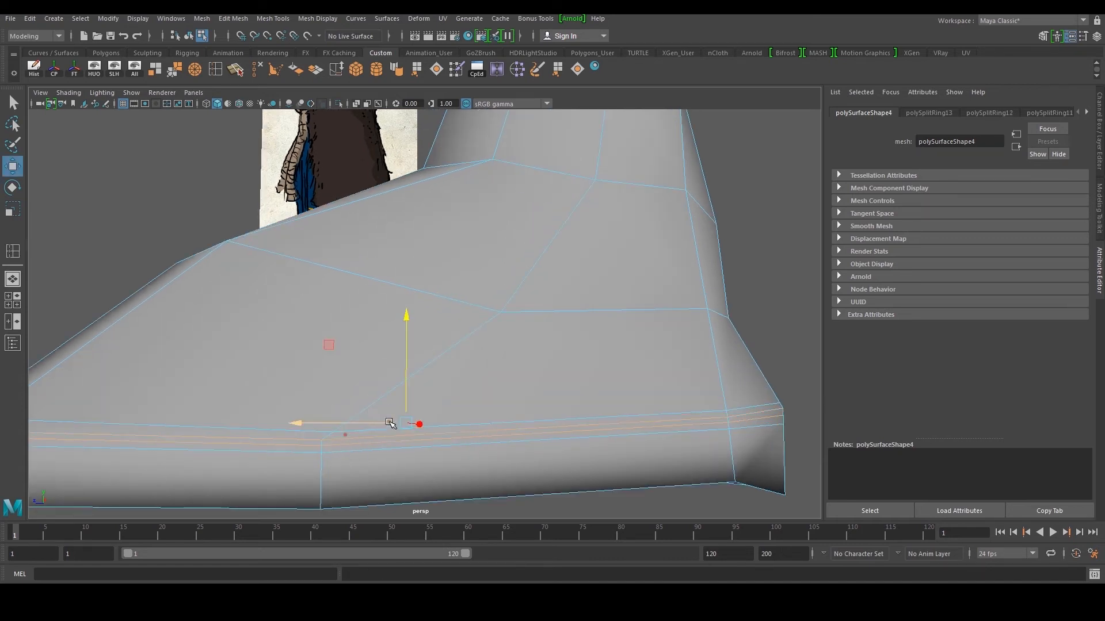
alt+drag(390, 424, 464, 426)
scroll(465, 426, down, 2)
alt+middle_drag(465, 426, 480, 410)
key(r)
click(400, 342)
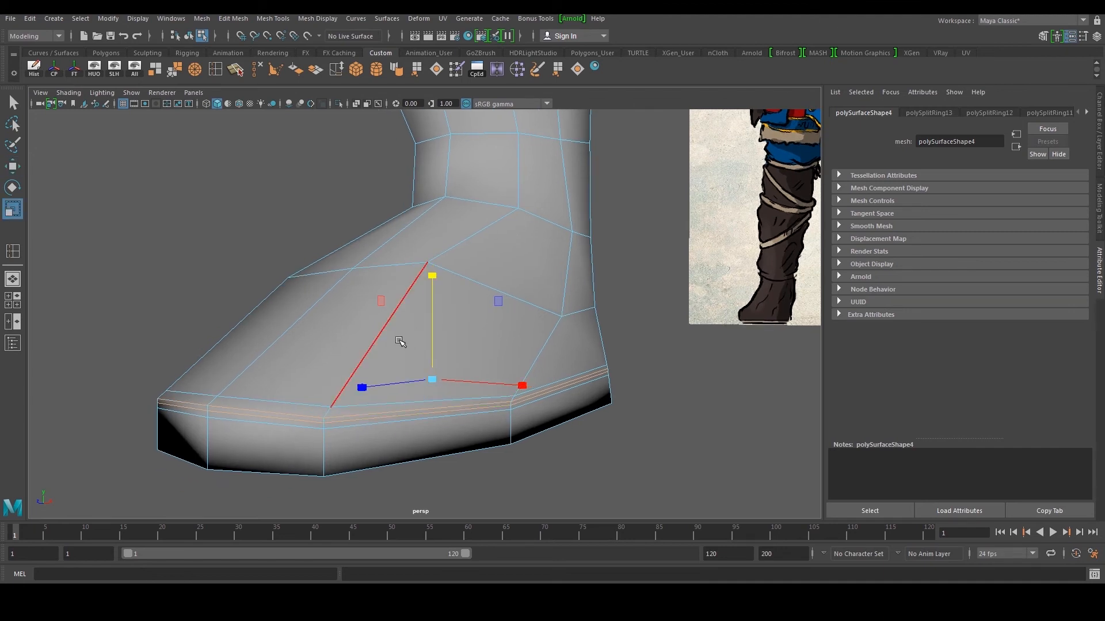
drag(430, 380, 415, 320)
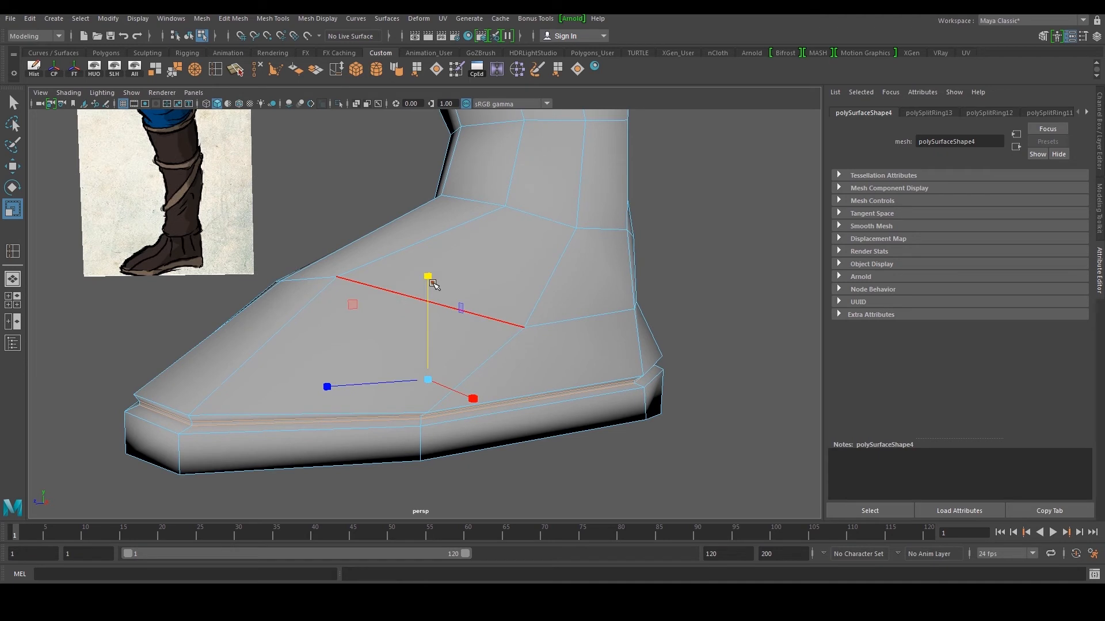
key(w)
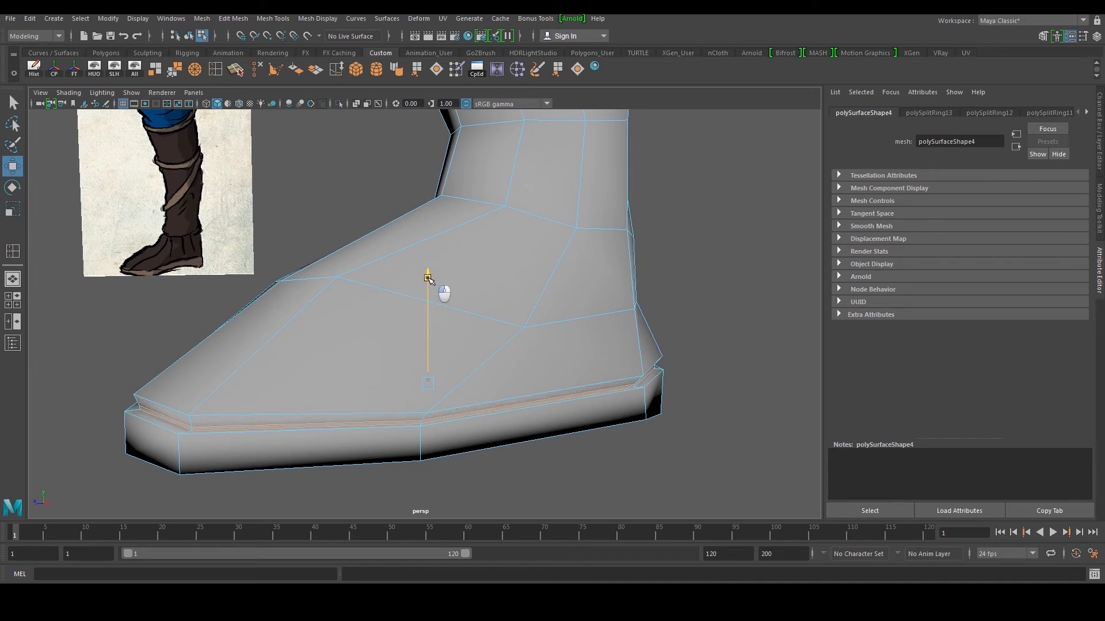
scroll(374, 412, up, 2)
key(r)
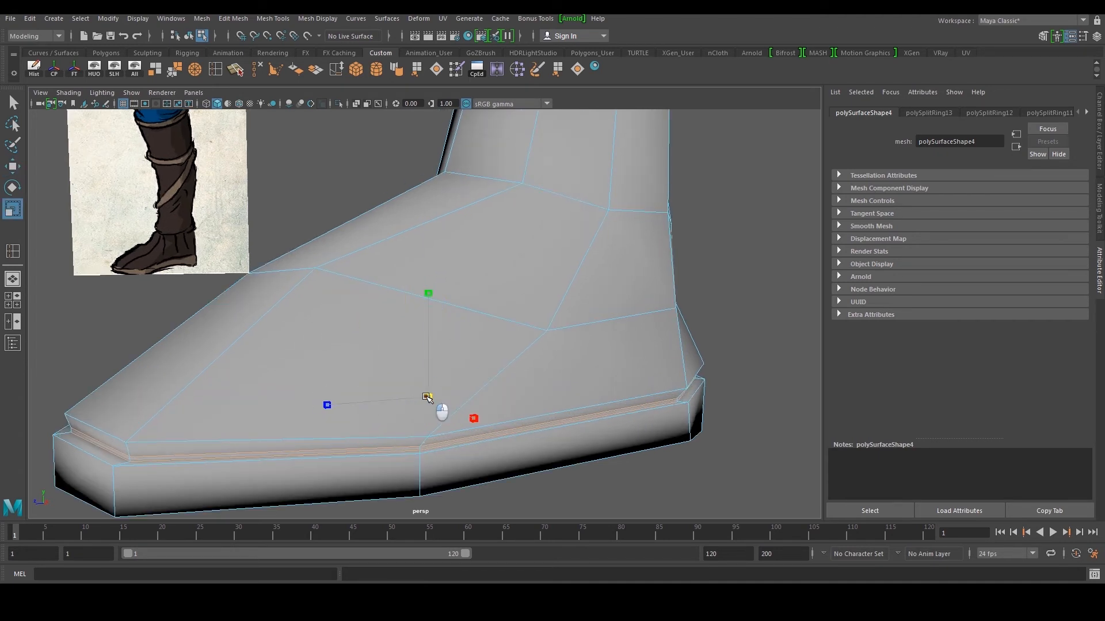
- Select the edge loop above the groove, lower it toward the sole and scale it slightly outward
double_click(388, 449)
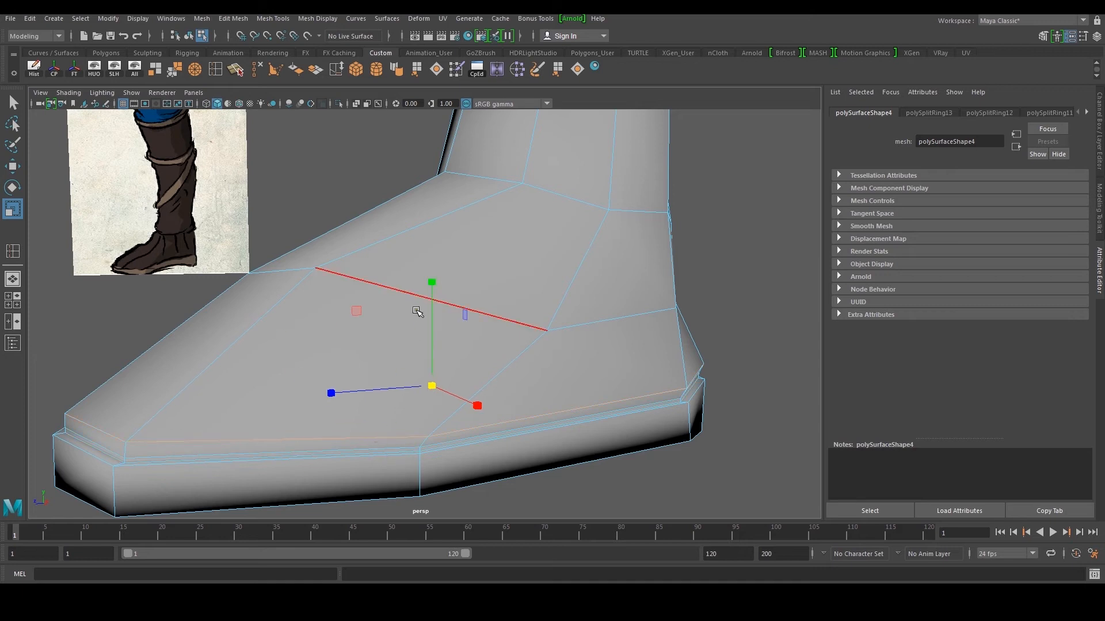
key(w)
mouse_move(433, 281)
mouse_down()
mouse_move(451, 296)
mouse_move(434, 288)
mouse_up()
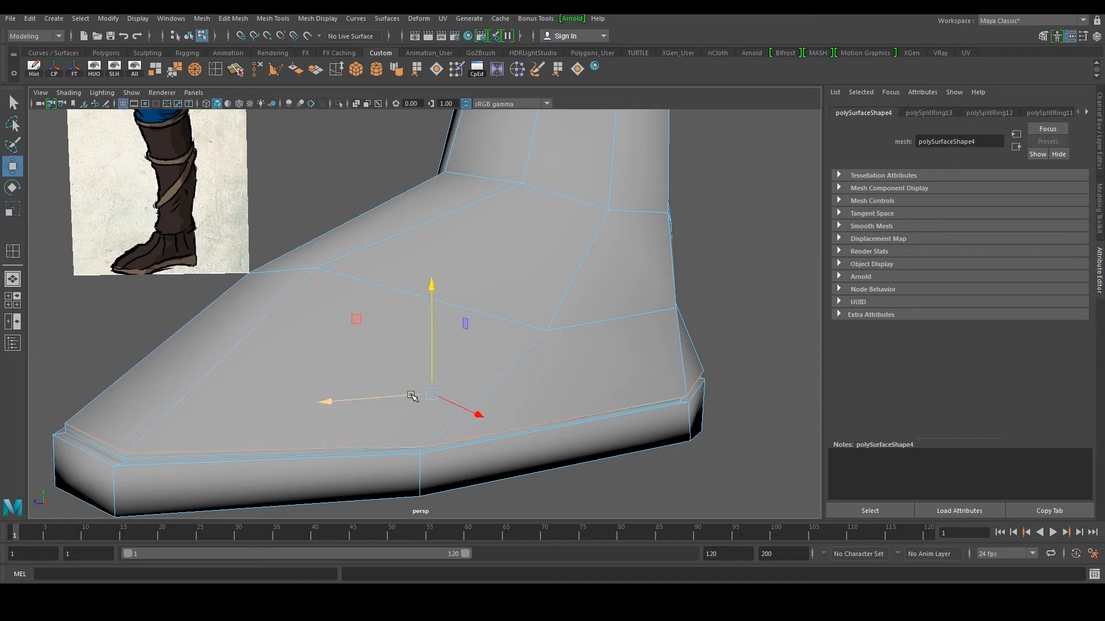
key(r)
mouse_move(428, 388)
mouse_down()
mouse_move(456, 402)
mouse_move(446, 397)
mouse_up()
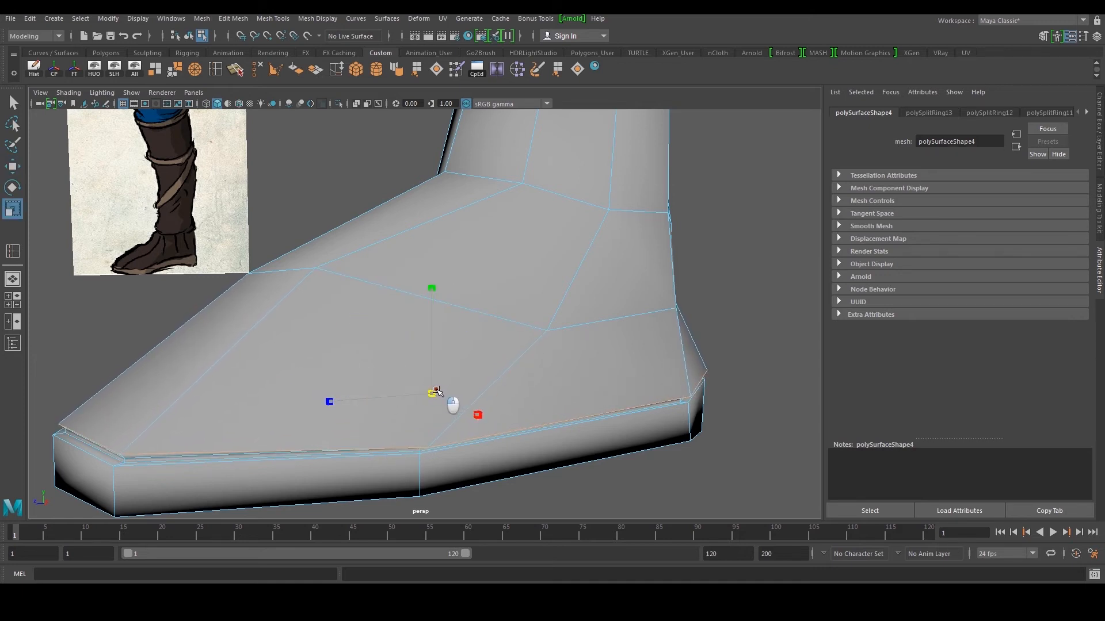
key(w)
drag(431, 286, 430, 290)
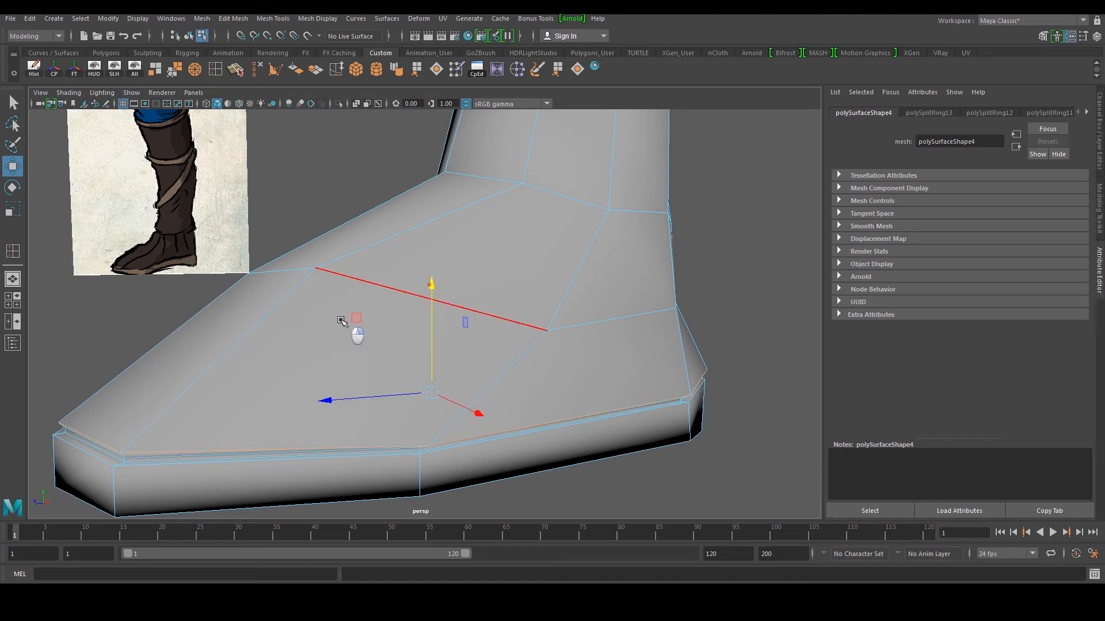
- Return to object mode, turn on smooth mesh preview for the boot and orbit around it
scroll(546, 285, down, 3)
right_drag(546, 278, 600, 246)
click(646, 233)
scroll(489, 363, down, 5)
alt+drag(488, 363, 568, 358)
click(451, 332)
key(3)
click(619, 328)
alt+drag(619, 328, 448, 337)
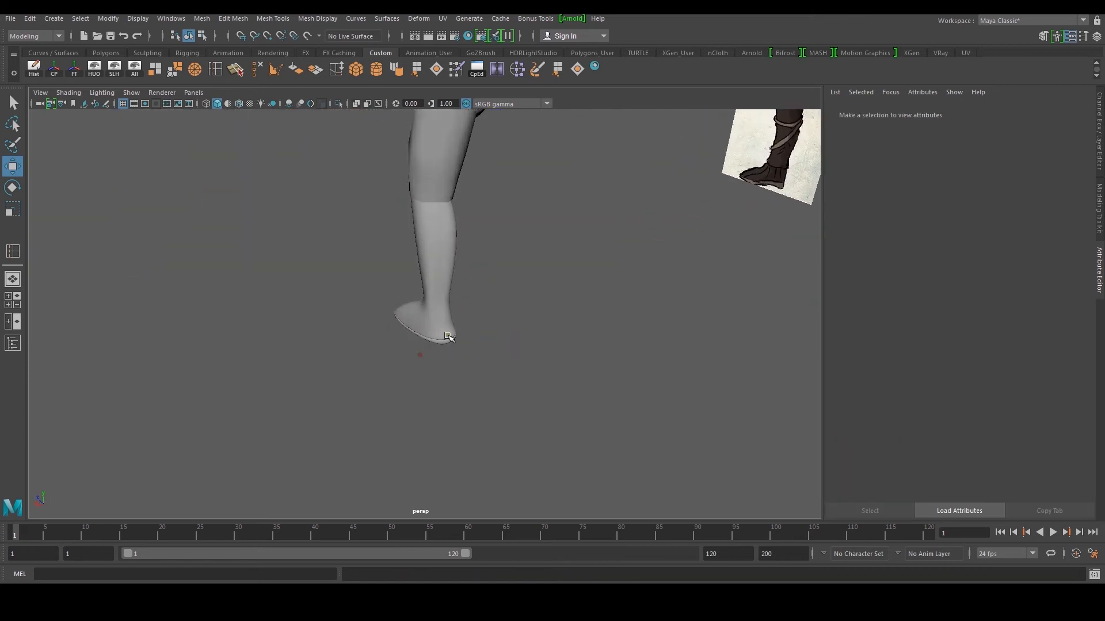
- Compare the boot with smooth mesh preview off and on, examining the foot and sole groove
click(448, 336)
scroll(489, 330, up, 3)
click(530, 322)
scroll(517, 337, up, 3)
click(469, 369)
key(1)
alt+drag(464, 365, 466, 415)
key(3)
alt+drag(459, 358, 411, 397)
click(493, 369)
click(411, 397)
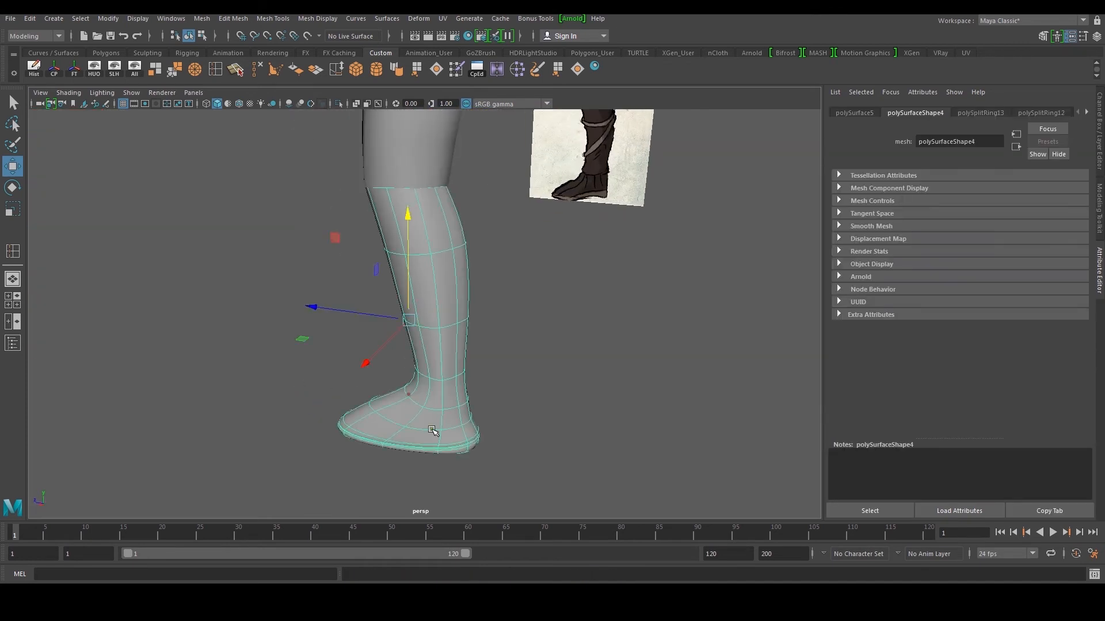
- In the side view, select the vertices on top of the forefoot and lower them toward the reference outline
key(space)
key(space)
alt+middle_drag(497, 493, 534, 406)
alt+right_drag(403, 420, 457, 423)
right_drag(449, 417, 369, 405)
drag(293, 389, 395, 446)
drag(334, 408, 339, 422)
- Turn off smooth preview and flatten the edge loop running around the middle of the foot by scaling vertically
key(1)
double_click(439, 429)
key(r)
drag(478, 322, 483, 431)
key(w)
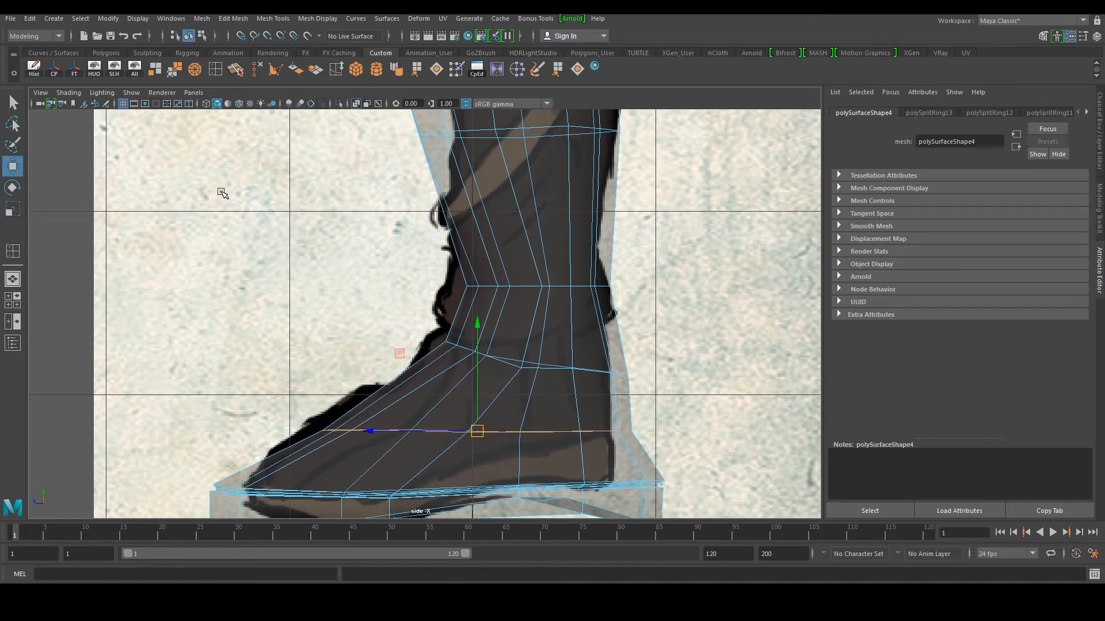
- Insert two horizontal edge loops around the foot, one below the mid-foot loop and one above it at the lower ankle
click(218, 75)
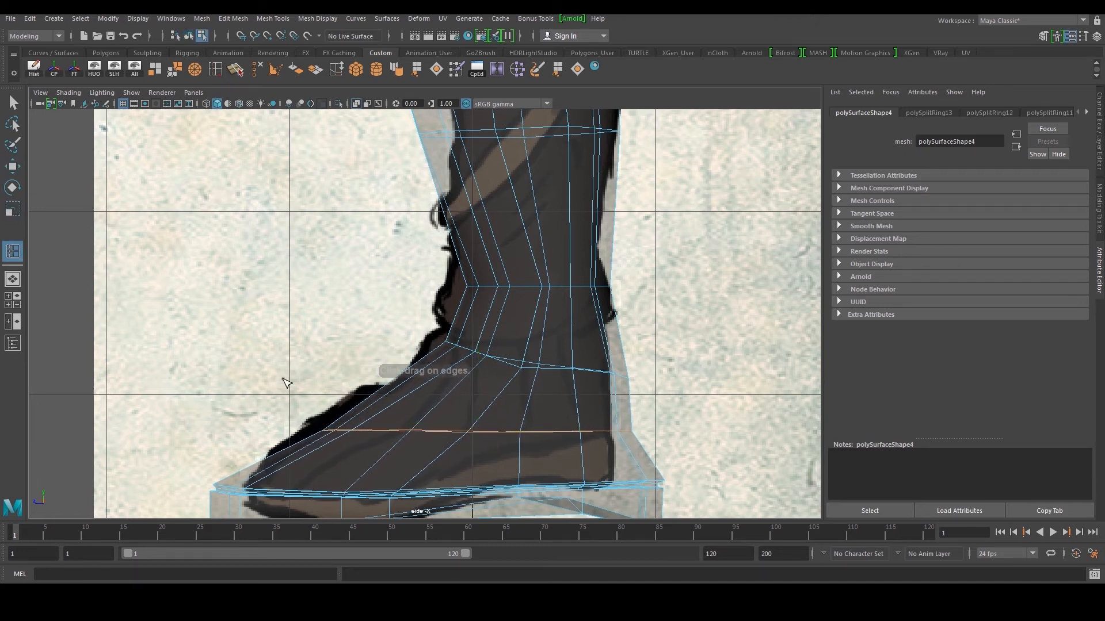
click(306, 456)
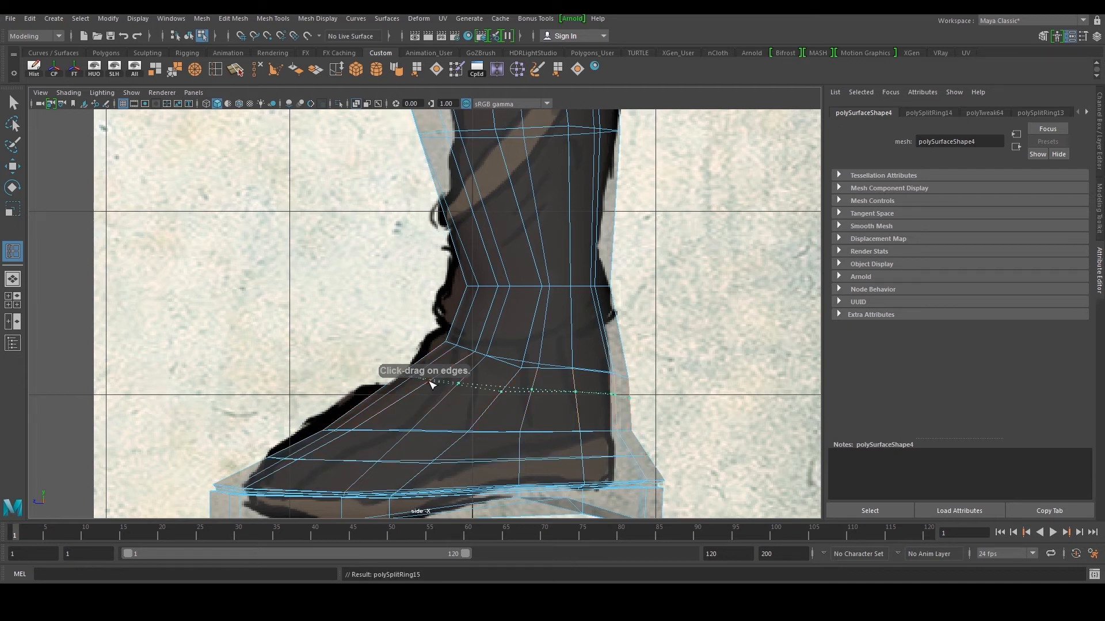
click(432, 381)
key(w)
- Reposition the vertices along the forefoot and instep to follow the boot outline in the side reference
right_drag(352, 447, 320, 449)
alt+middle_drag(311, 452, 341, 390)
scroll(305, 403, up, 2)
drag(247, 390, 335, 440)
drag(291, 413, 390, 382)
drag(308, 406, 309, 406)
drag(263, 389, 262, 371)
drag(472, 426, 439, 419)
drag(515, 336, 489, 329)
- Flatten the edge loop around the ankle by scaling it vertically
alt+middle_drag(627, 339, 482, 378)
right_drag(484, 344, 482, 325)
double_click(495, 373)
double_click(478, 344)
key(r)
drag(452, 236, 452, 311)
key(w)
- Move the vertices at the back of the ankle and heel toward the reference outline
right_drag(482, 312, 458, 312)
drag(478, 328, 518, 315)
drag(592, 296, 530, 321)
drag(542, 386, 531, 390)
drag(552, 382, 535, 380)
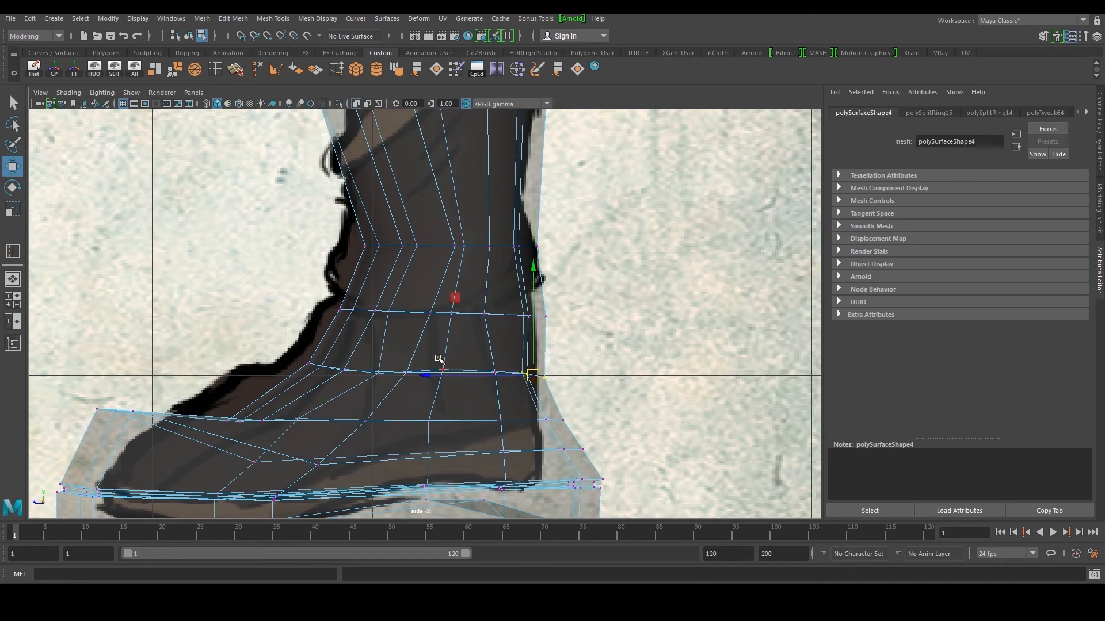
- Flatten the edge loop just below the ankle with a vertical scale and shift the vertices behind the ankle inward
double_click(361, 372)
key(r)
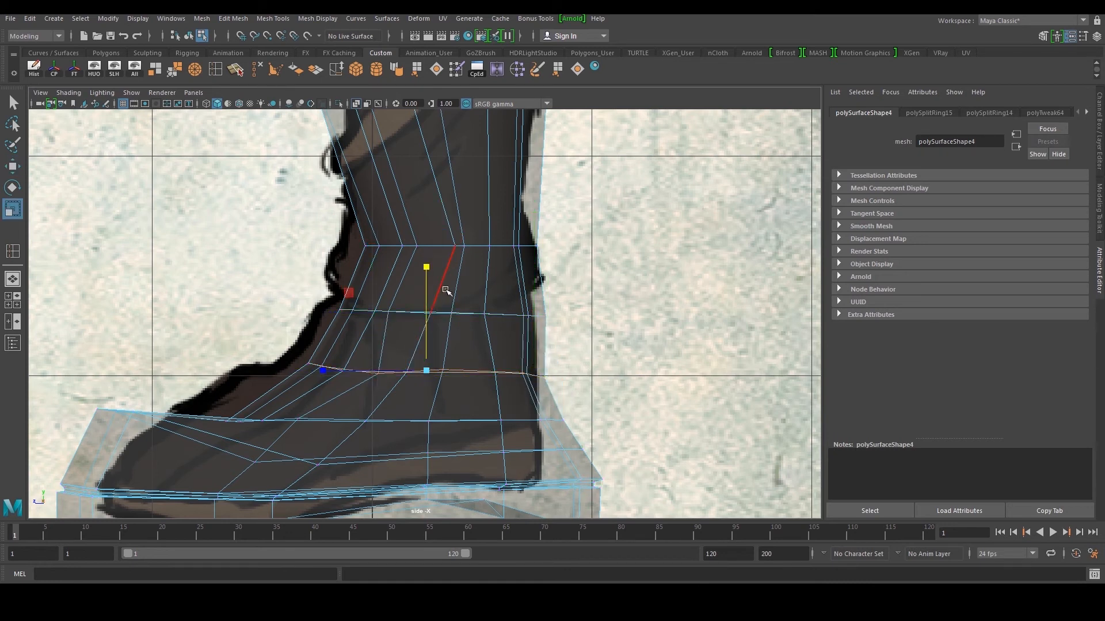
drag(426, 270, 425, 332)
key(w)
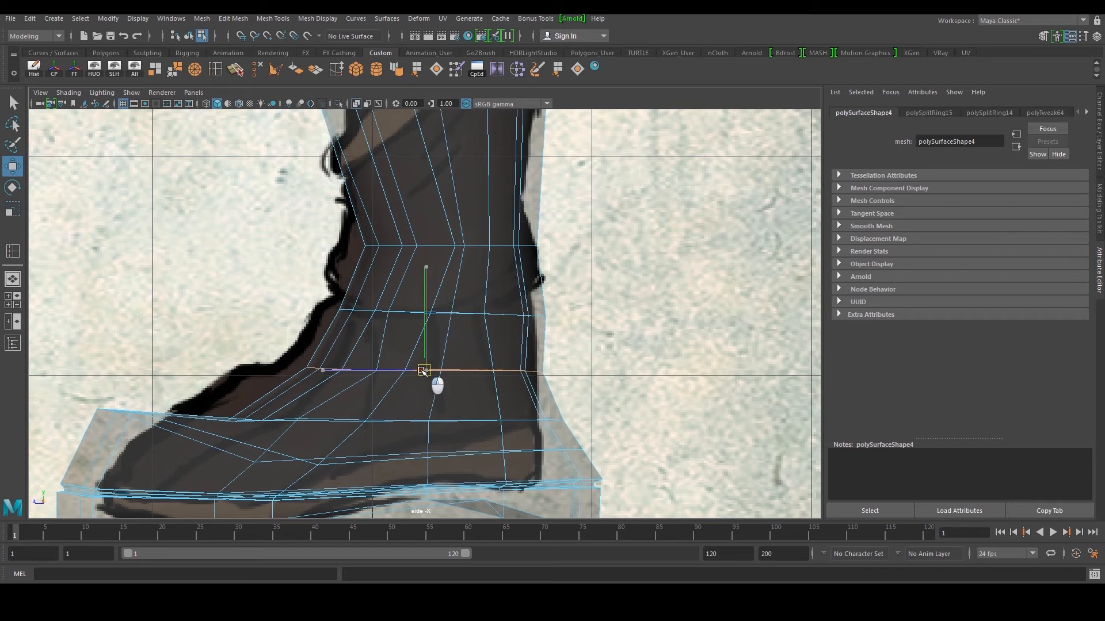
key(F9)
drag(505, 298, 526, 316)
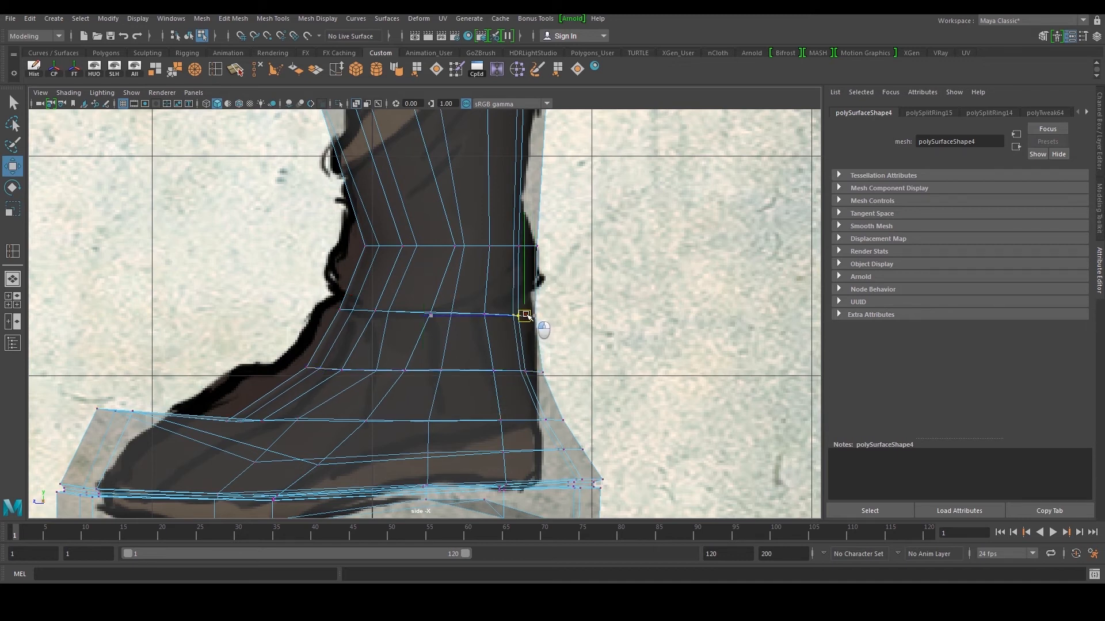
- In the perspective view, insert a lengthwise edge loop running down the side of the boot shaft and across the forefoot
key(space)
key(space)
right_drag(458, 265, 452, 314)
click(537, 359)
alt+drag(537, 360, 454, 369)
click(429, 361)
scroll(431, 350, up, 5)
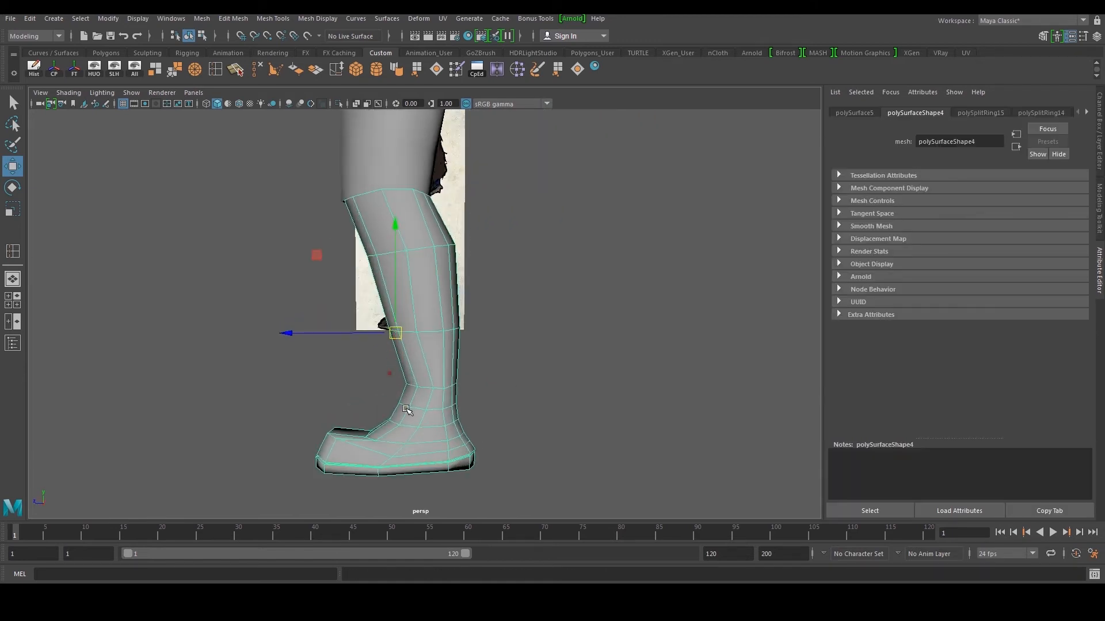
click(216, 69)
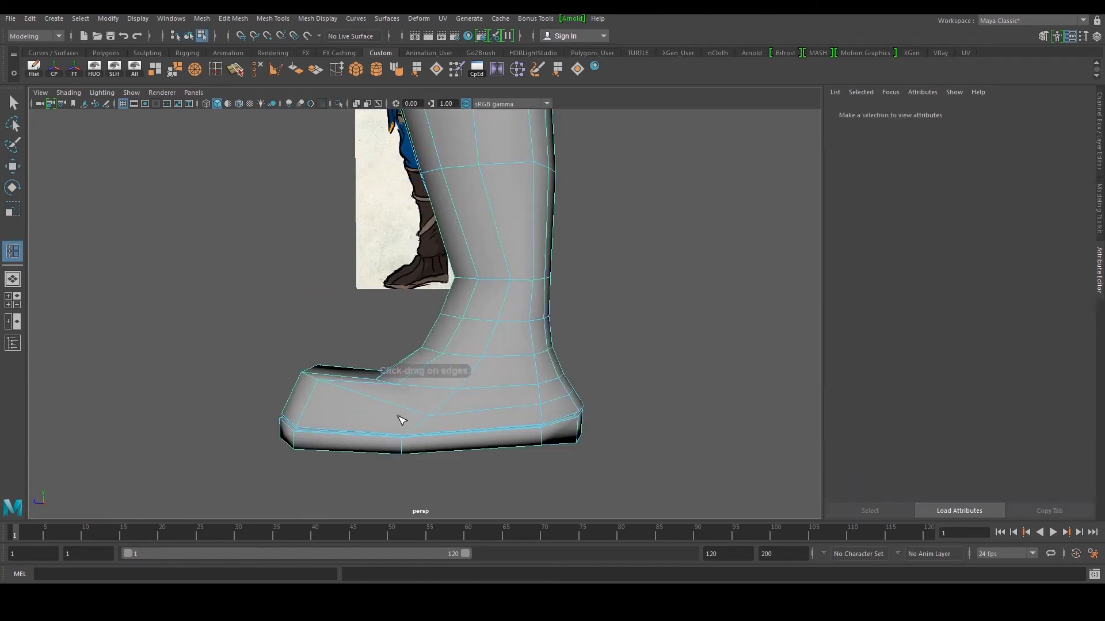
alt+drag(400, 417, 373, 445)
click(341, 369)
alt+drag(342, 370, 437, 426)
click(389, 401)
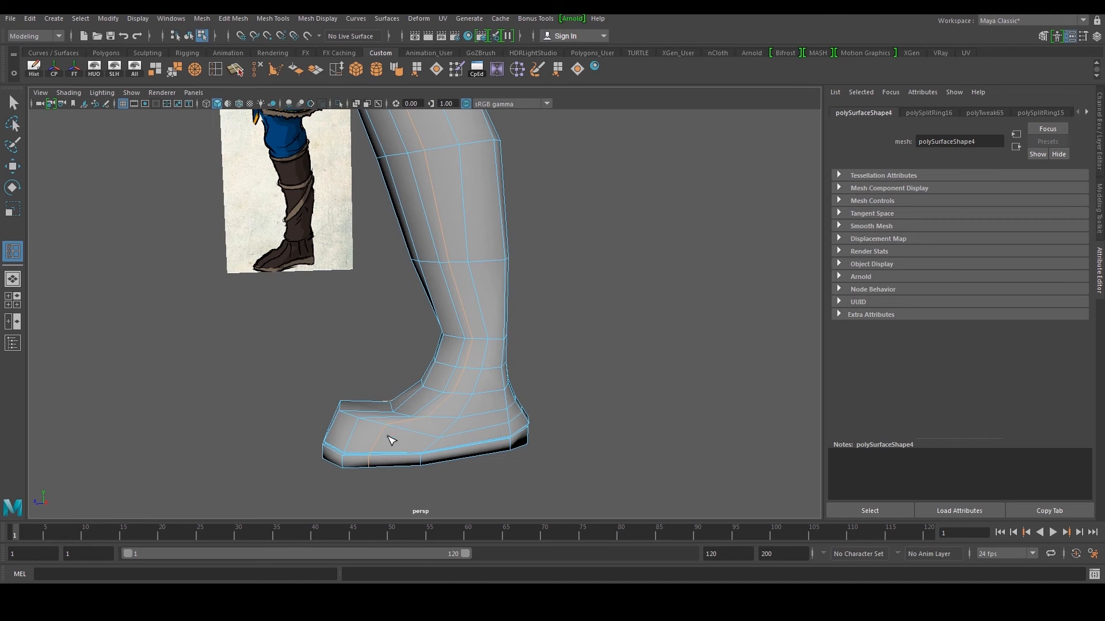
alt+middle_drag(415, 423, 418, 369)
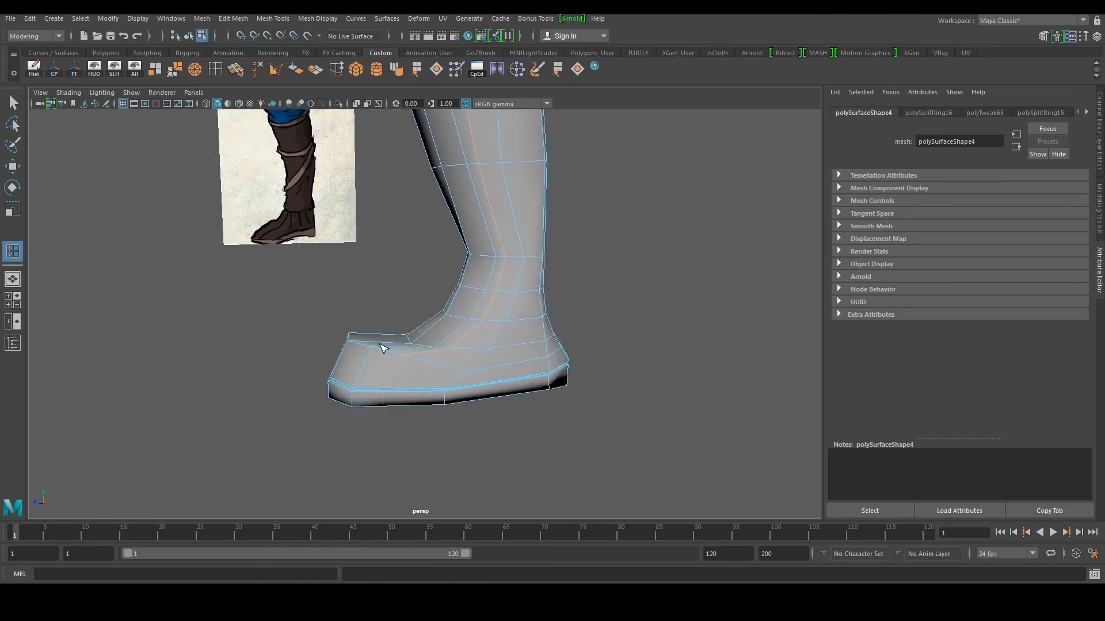
alt+drag(395, 361, 442, 410)
scroll(436, 388, up, 3)
key(w)
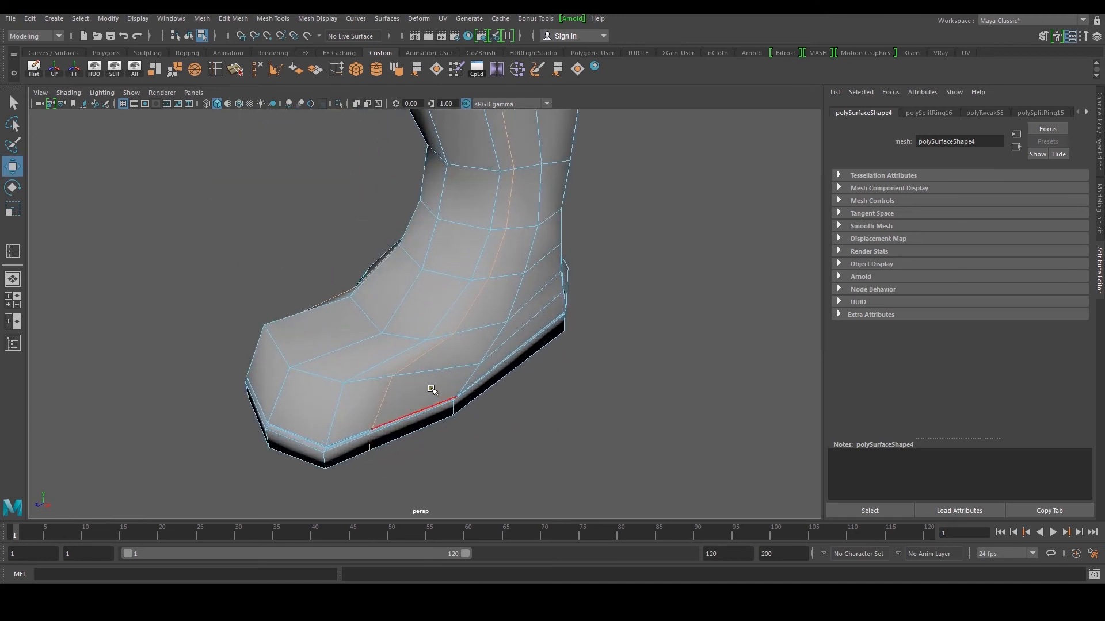
- Cut a new edge across the top of the forefoot, joining it to the lengthwise loop on the side
click(398, 392)
alt+drag(352, 362, 307, 394)
alt+drag(366, 367, 337, 398)
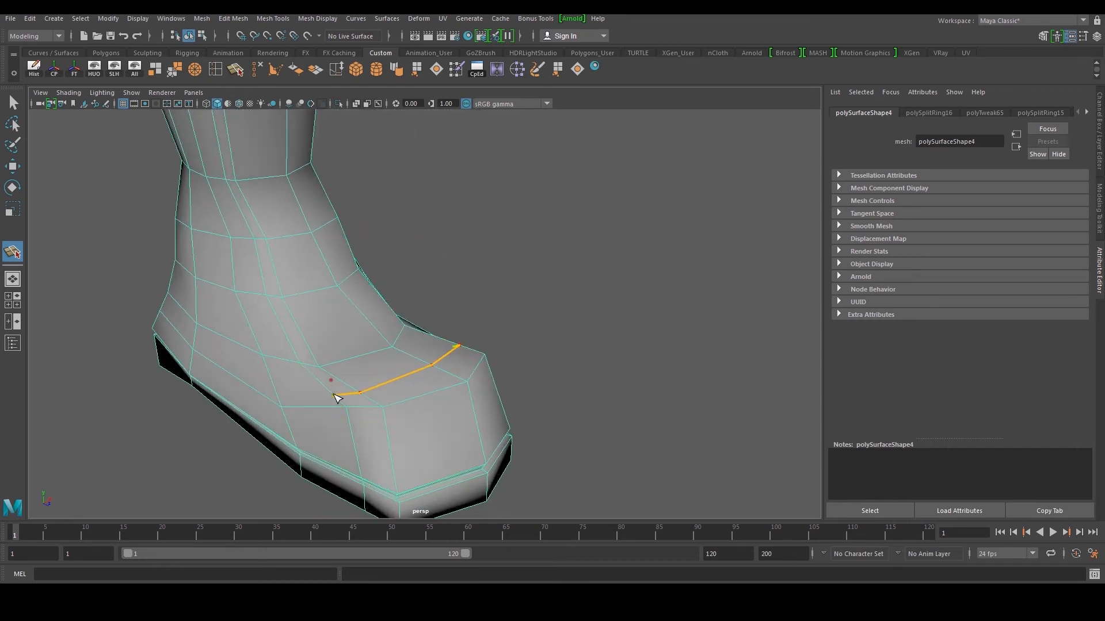
key(w)
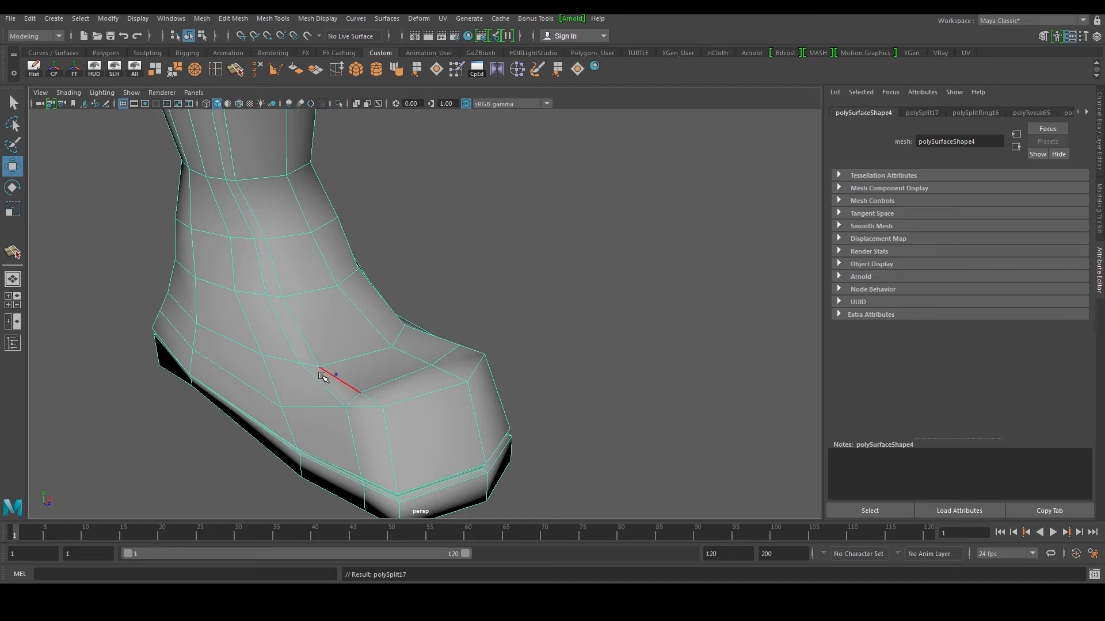
- Delete the part of the lengthwise loop running from the shaft down to the new forefoot cut
alt+drag(529, 323, 446, 335)
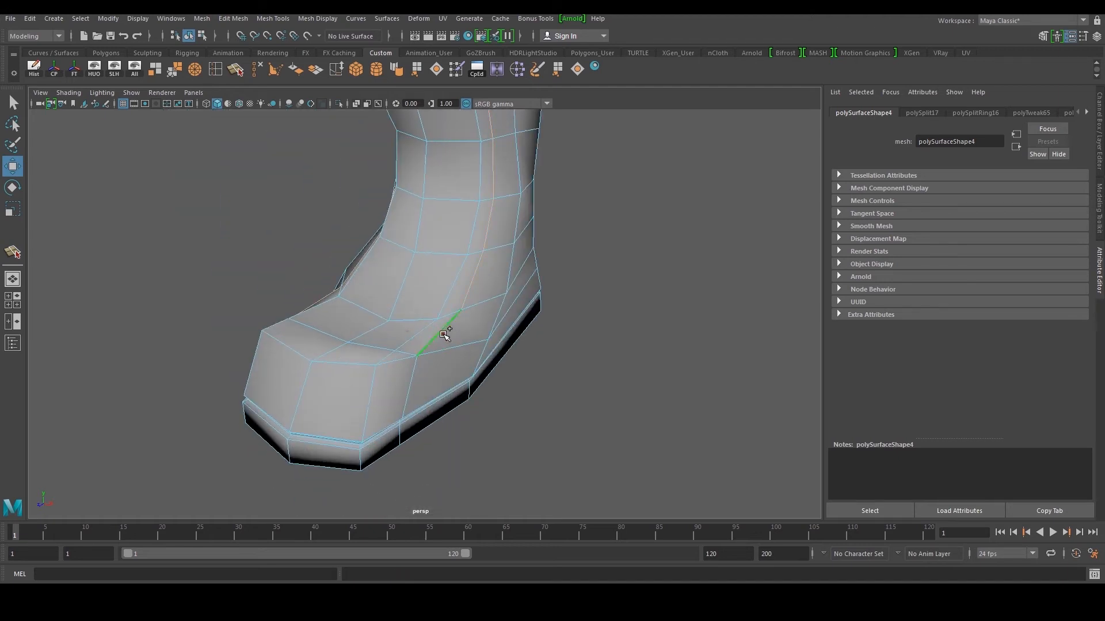
click(254, 73)
alt+drag(451, 239, 542, 260)
- Cut a second edge across the top of the toe, in front of the previous cut
click(234, 73)
scroll(380, 365, up, 2)
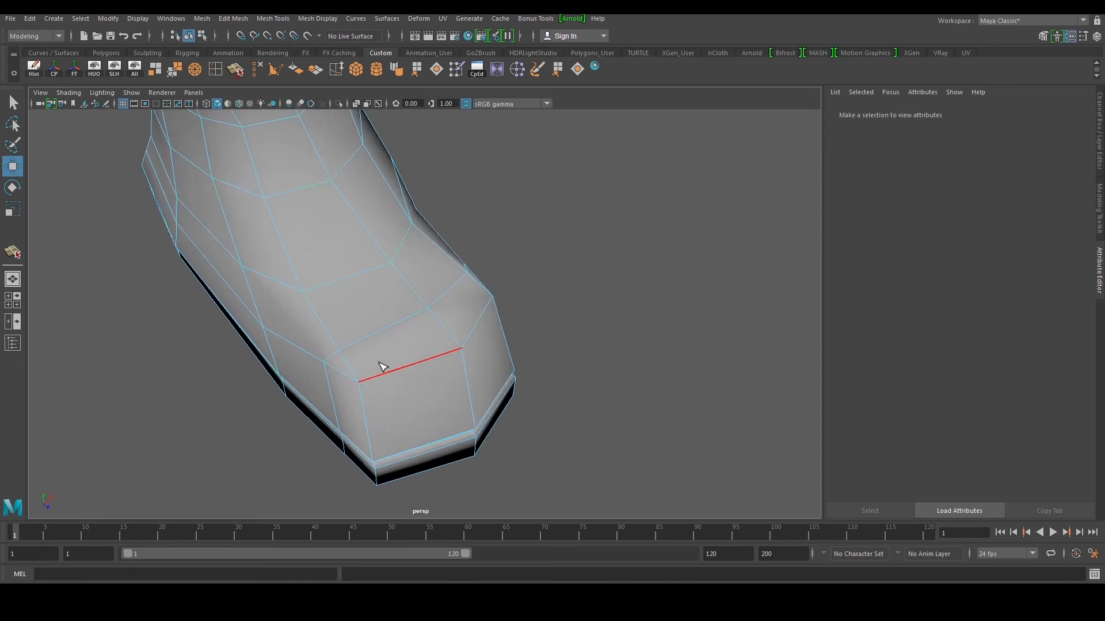
click(346, 366)
alt+drag(442, 357, 415, 353)
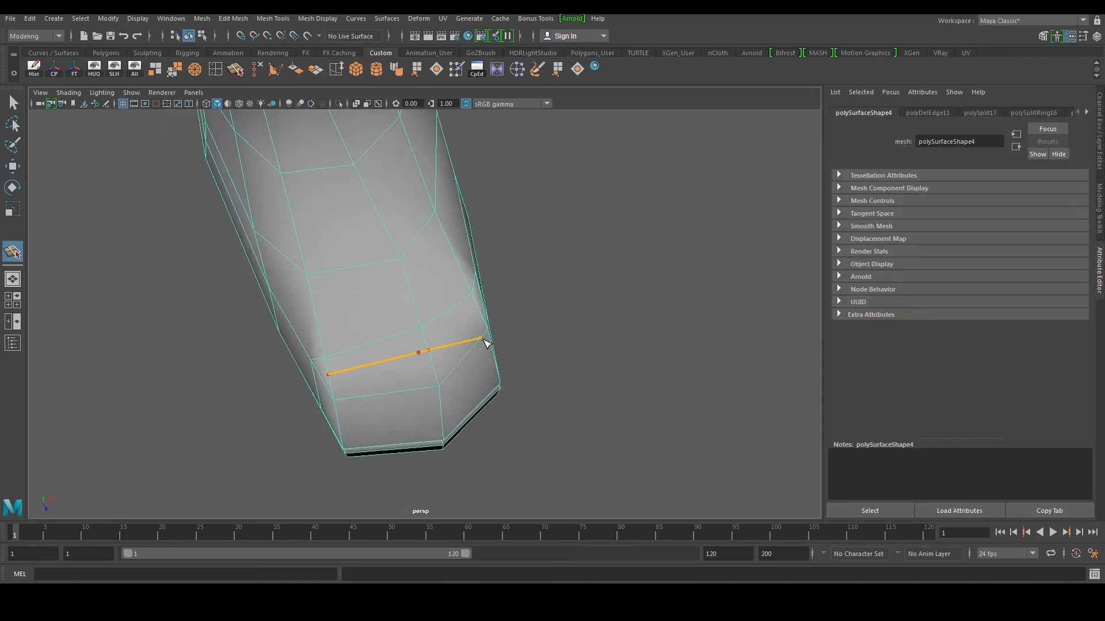
alt+drag(484, 343, 464, 332)
key(w)
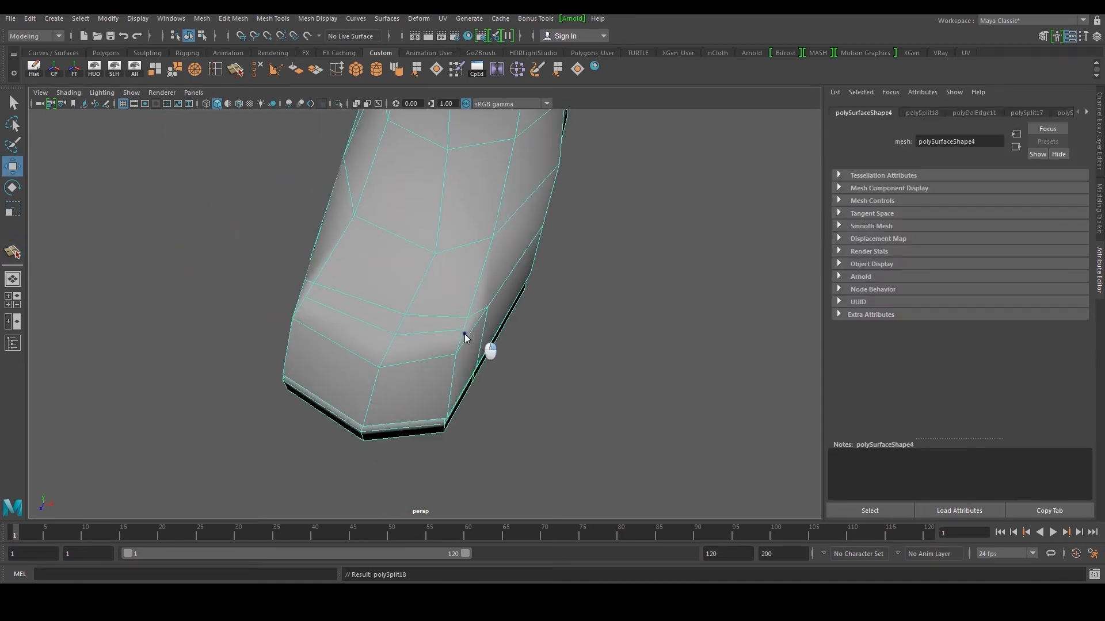
- Move the end vertices of the new toe cut to even out the edge spacing on both sides
click(466, 330)
drag(479, 333, 486, 337)
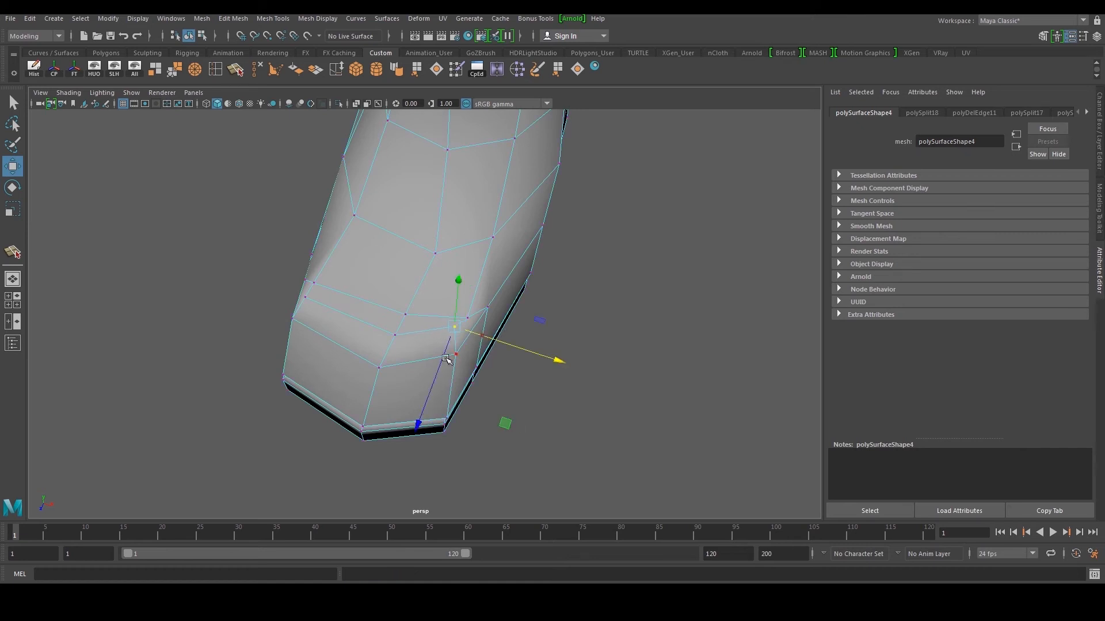
alt+drag(434, 383, 390, 332)
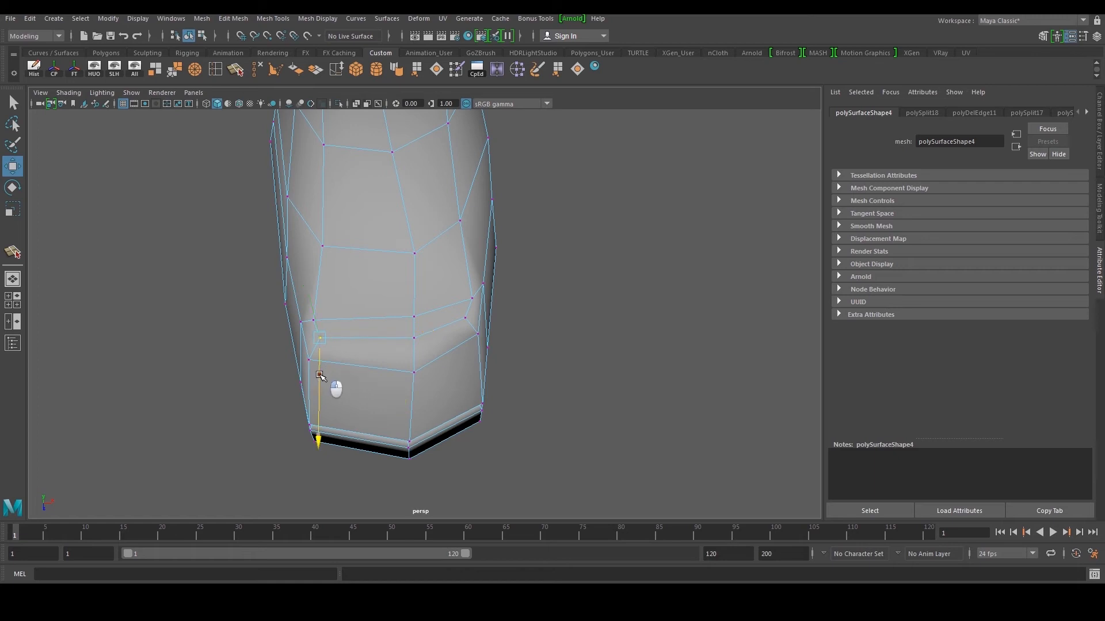
- Select the strip of faces across the top of the toe and adjust its position to round the toe
key(F11)
click(373, 326)
alt+drag(411, 327, 247, 343)
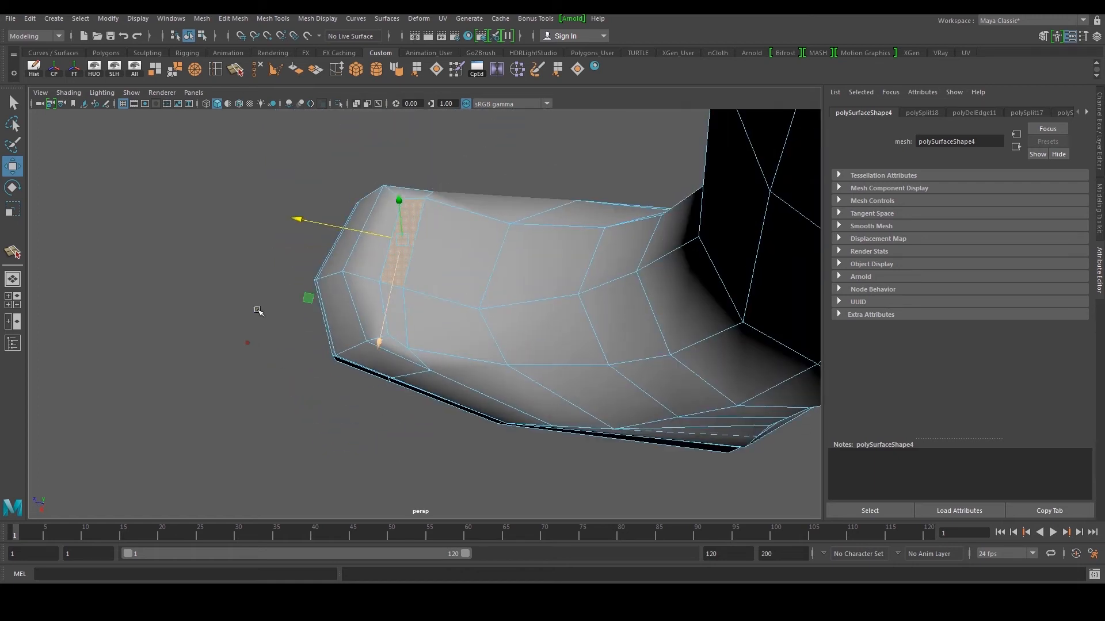
alt+drag(325, 223, 310, 248)
shift+click(408, 299)
drag(473, 196, 475, 199)
click(322, 276)
alt+drag(345, 311, 451, 337)
- In the side view, reshape the upper front vertices of the toe into a rounder profile, undoing the unwanted last changes
key(space)
key(space)
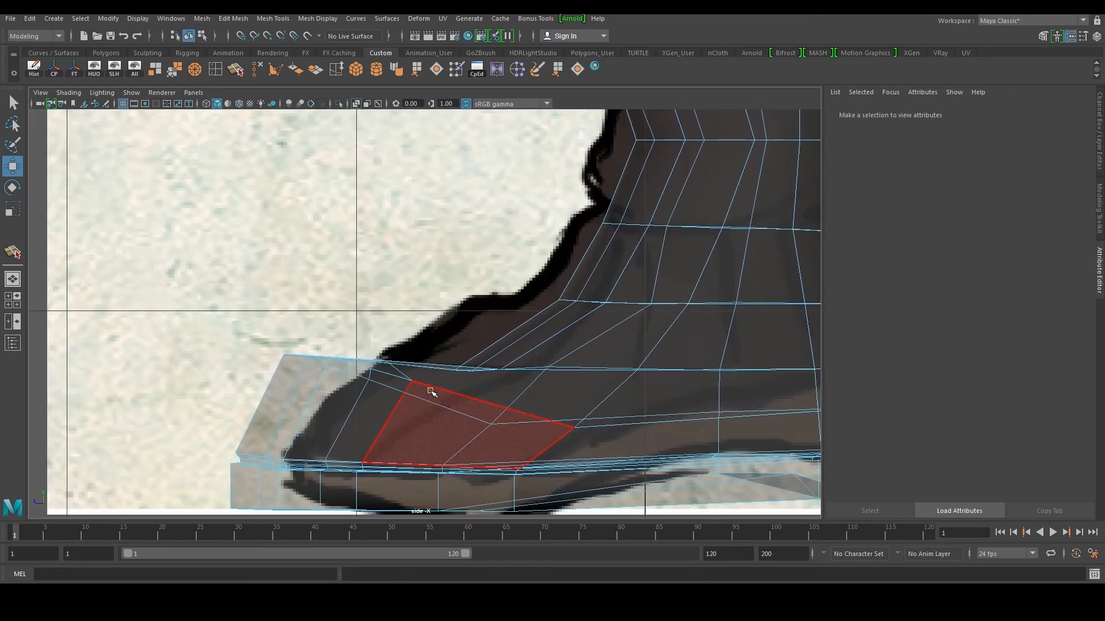
right_drag(304, 340, 271, 339)
drag(327, 370, 385, 375)
mouse_move(371, 380)
mouse_down()
mouse_move(363, 394)
mouse_move(347, 355)
mouse_move(375, 356)
mouse_move(415, 386)
mouse_up()
drag(362, 418, 299, 385)
key(ctrl+z)
key(ctrl+z)
alt+middle_drag(454, 368, 361, 373)
scroll(360, 373, up, 2)
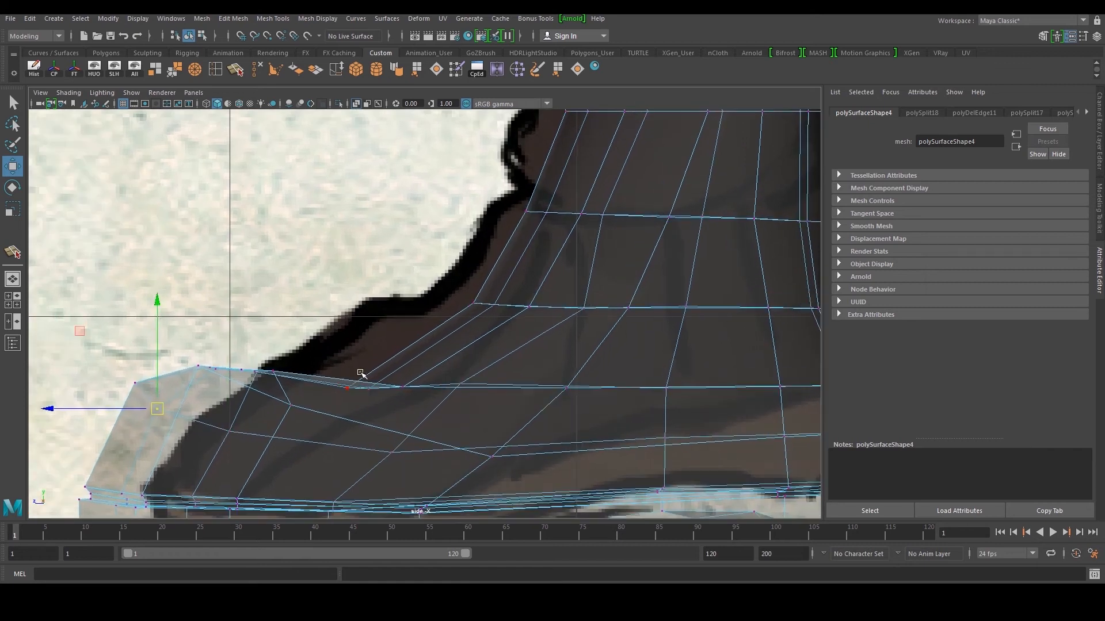
- Reposition the vertices on the top and side of the forefoot to smooth the edge flow
drag(386, 410, 373, 393)
drag(434, 365, 465, 389)
drag(542, 369, 595, 406)
drag(566, 388, 568, 391)
drag(458, 431, 496, 451)
- Adjust the instep and front ankle vertices to even out their spacing against the side reference
scroll(518, 434, down, 8)
alt+middle_drag(517, 349, 458, 407)
scroll(459, 406, up, 3)
drag(328, 377, 394, 410)
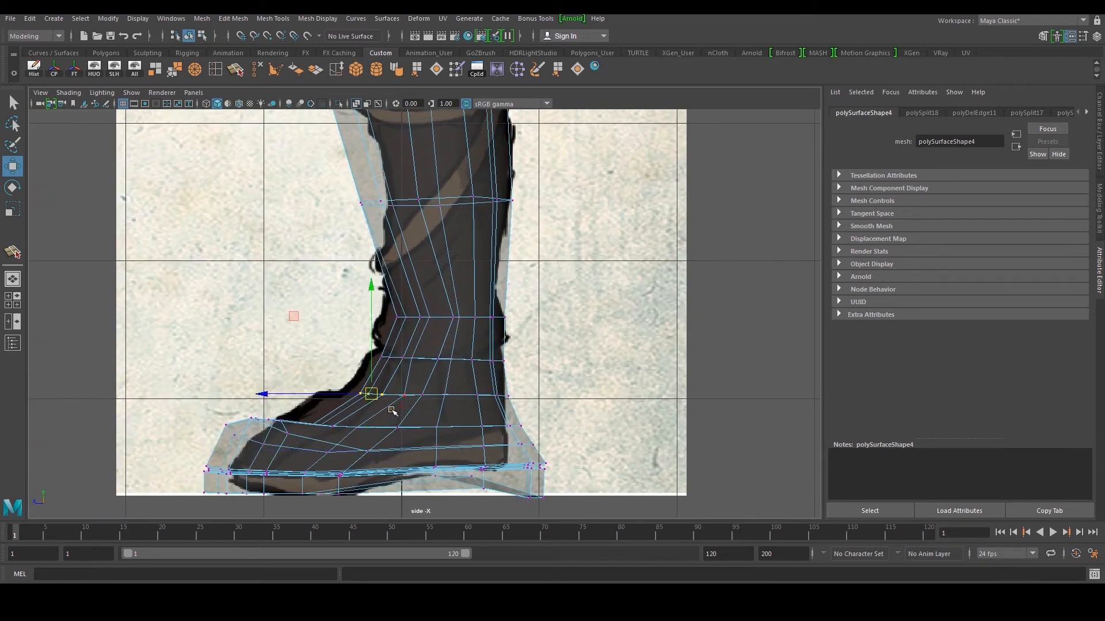
scroll(391, 409, up, 4)
alt+middle_drag(351, 412, 389, 346)
scroll(387, 344, up, 2)
drag(379, 369, 385, 369)
drag(479, 384, 480, 385)
drag(457, 375, 460, 375)
alt+middle_drag(394, 294, 384, 329)
drag(368, 316, 447, 351)
drag(454, 343, 464, 344)
alt+middle_drag(543, 335, 463, 376)
- Return to the perspective view in object mode, turn on smooth mesh preview and examine the whole boot and leg
key(space)
key(space)
alt+drag(586, 266, 540, 313)
right_drag(539, 281, 616, 276)
key(3)
click(371, 236)
scroll(371, 236, down, 5)
alt+drag(371, 239, 291, 270)
scroll(600, 261, down, 5)
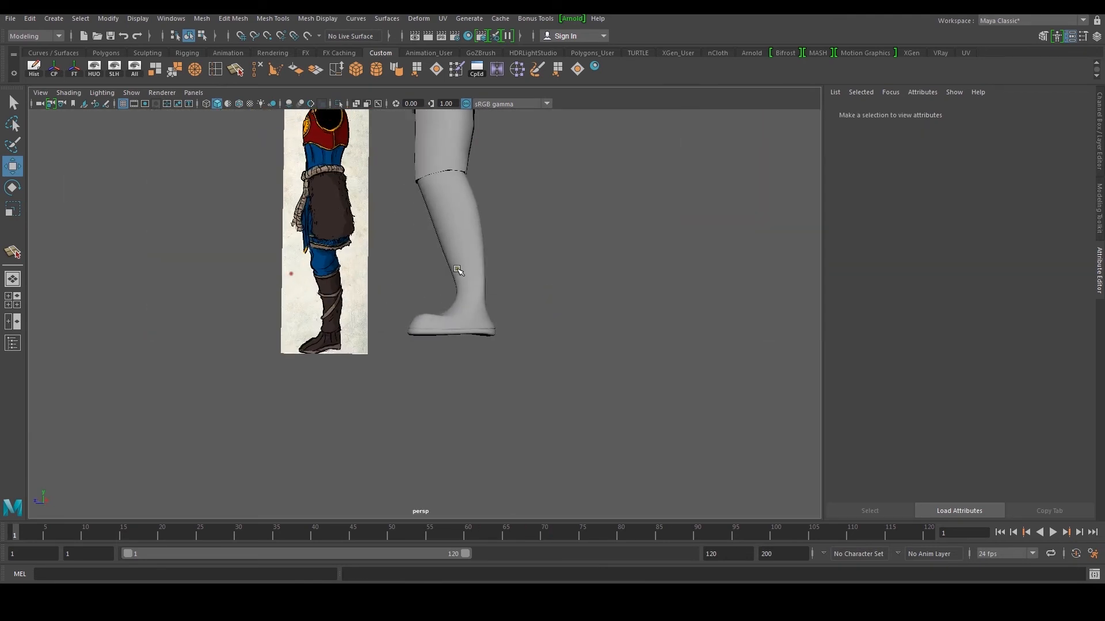
alt+middle_drag(461, 268, 456, 339)
scroll(456, 343, down, 4)
alt+drag(456, 343, 455, 328)
scroll(465, 330, up, 5)
click(454, 397)
alt+middle_drag(454, 397, 473, 330)
scroll(474, 331, up, 5)
alt+drag(474, 330, 462, 328)
- Select the column of vertices on the sole just in front of the heel and raise it to start an arch
right_drag(462, 328, 429, 326)
alt+drag(463, 353, 462, 358)
drag(444, 397, 473, 351)
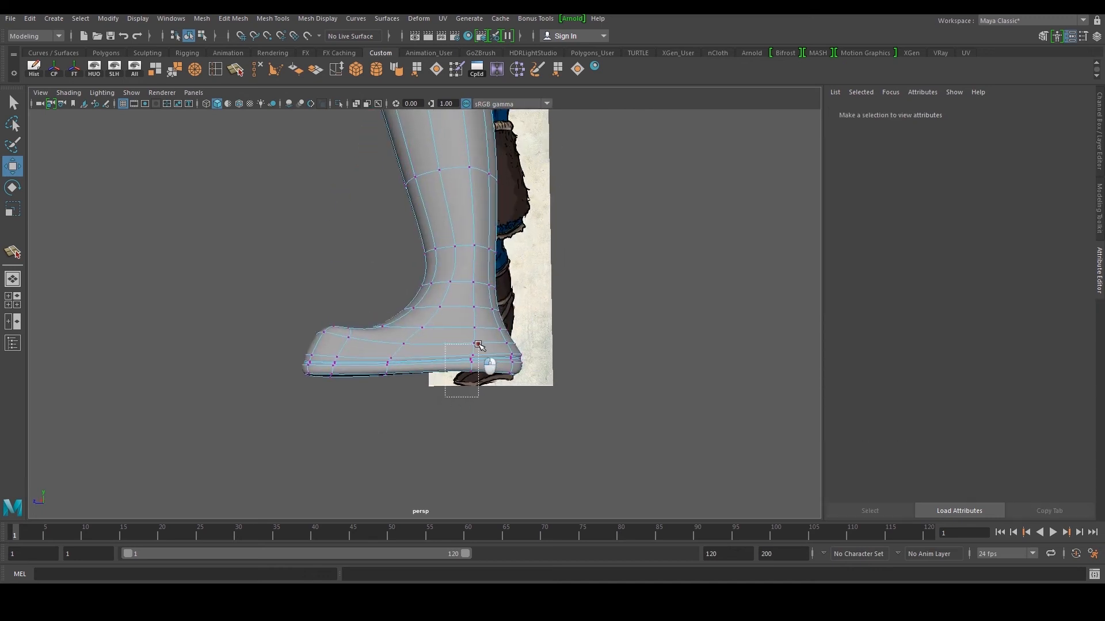
scroll(487, 337, up, 2)
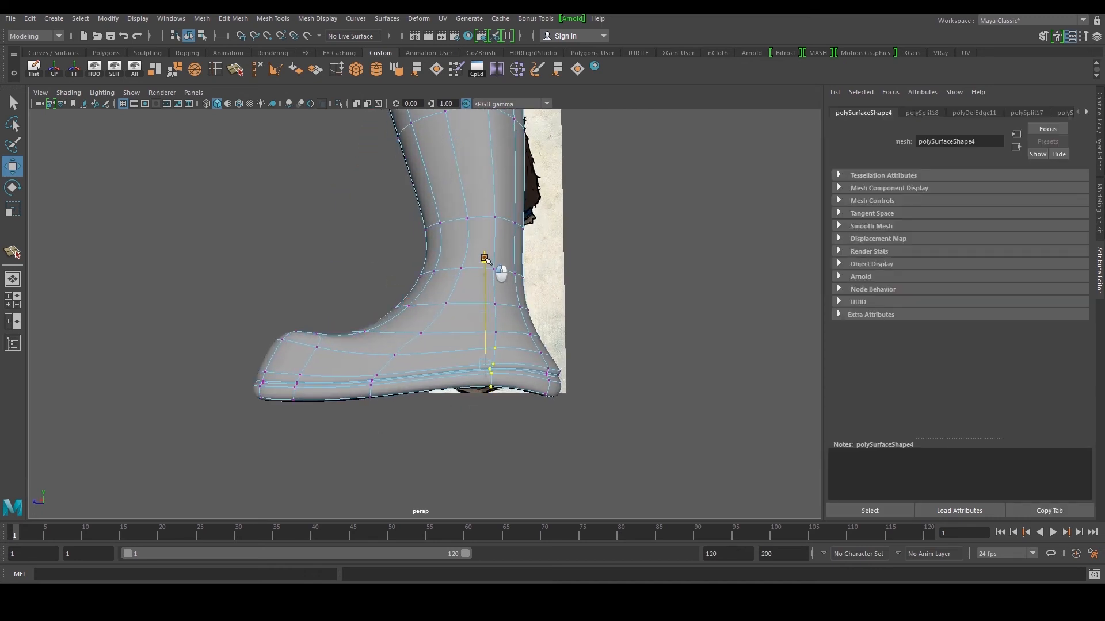
alt+drag(501, 305, 485, 338)
- Turn off smooth preview and insert a lengthwise edge loop through the shaft and the middle of the foot
key(1)
alt+middle_drag(472, 300, 474, 326)
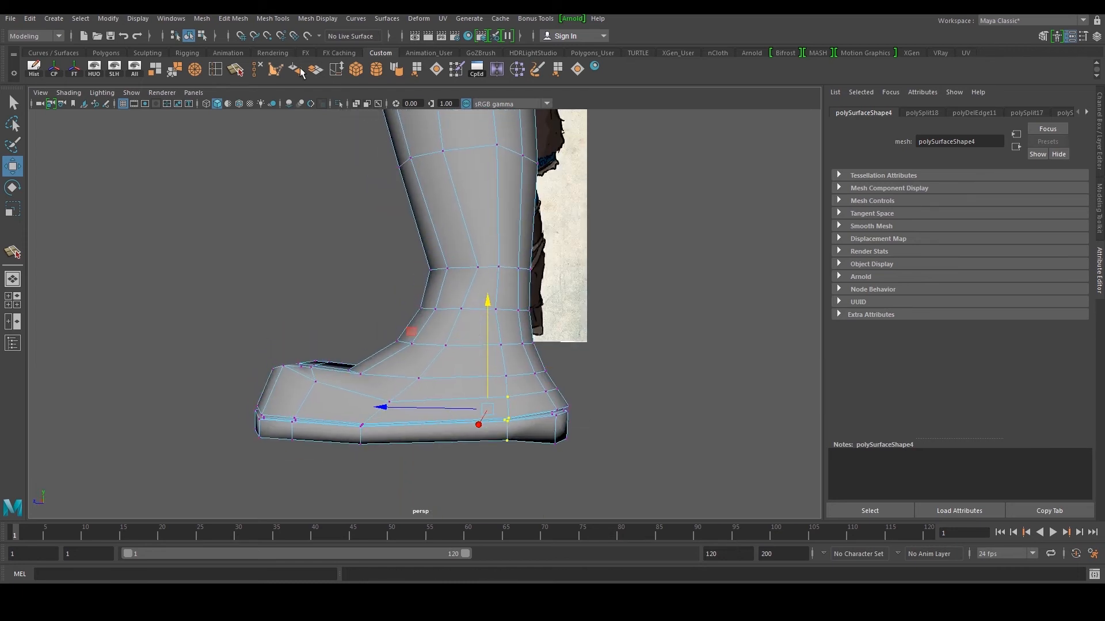
click(224, 70)
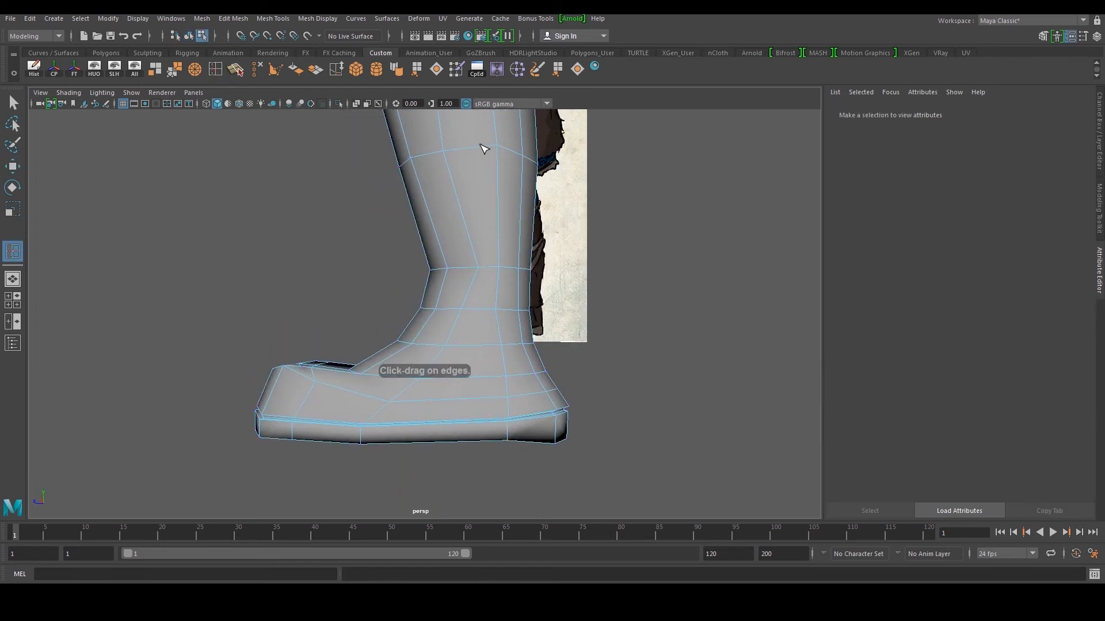
click(472, 148)
scroll(470, 288, down, 4)
key(w)
- Select the new loop's sole vertices with smooth preview on, deselect the unwanted underside ones, and raise the rest to shape the arch
right_drag(471, 361, 443, 357)
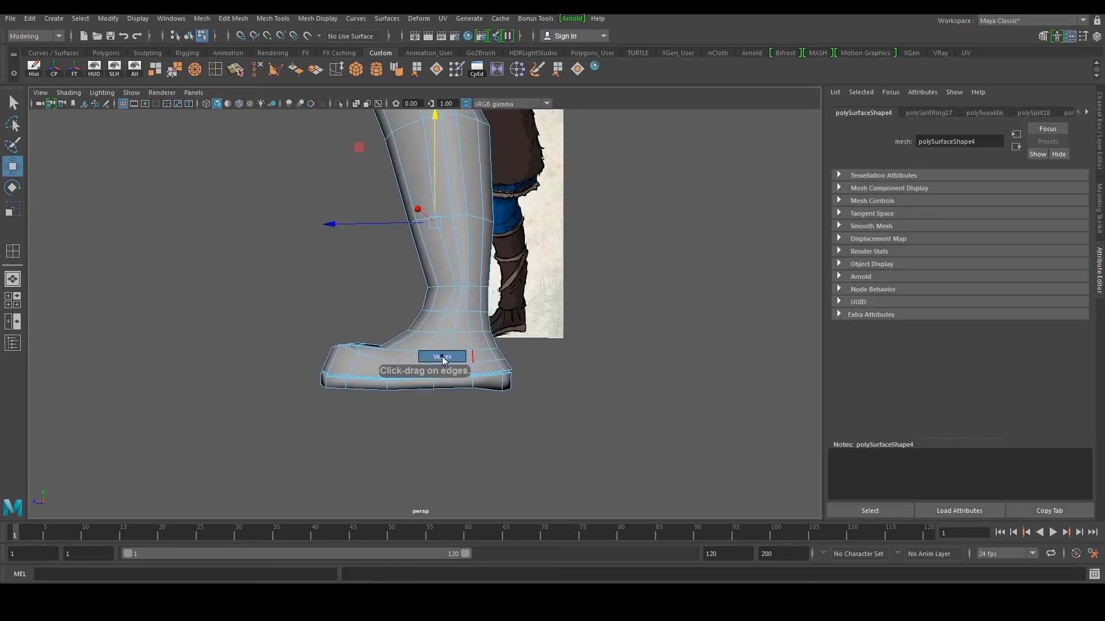
drag(456, 362, 457, 361)
scroll(458, 307, up, 3)
drag(446, 288, 486, 256)
key(1)
key(3)
key(ctrl+z)
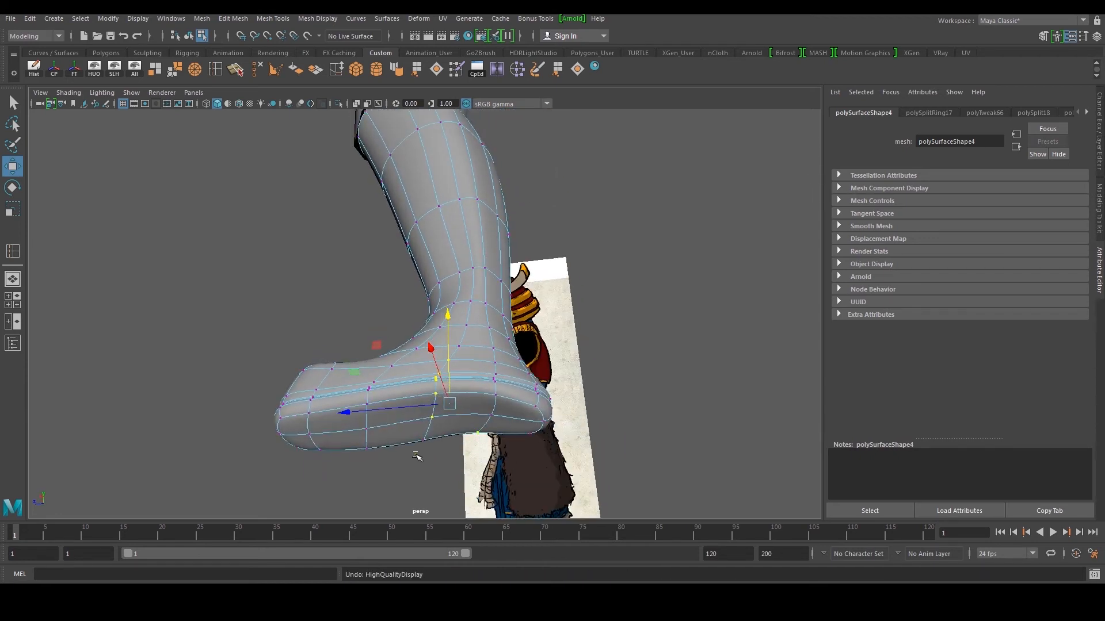
ctrl+drag(467, 428, 487, 459)
alt+drag(444, 410, 436, 357)
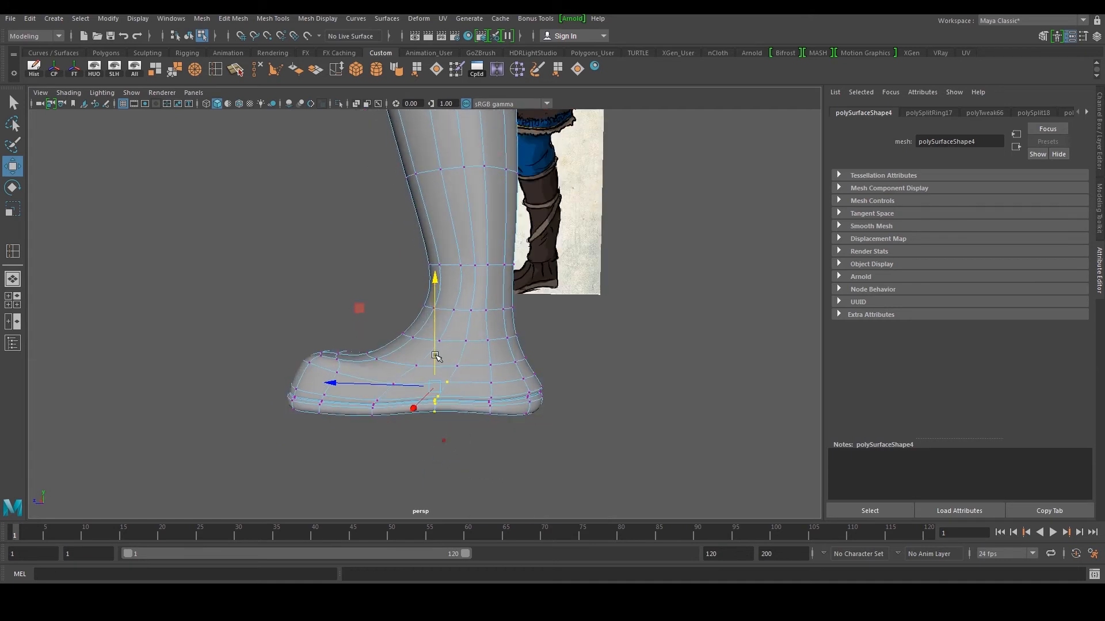
drag(436, 282, 436, 271)
- Return to object mode and orbit around the smoothed boot to examine the arch and foot shape
right_drag(491, 265, 535, 245)
click(614, 267)
alt+right_drag(610, 276, 533, 333)
alt+drag(533, 333, 744, 340)
alt+drag(472, 343, 518, 345)
scroll(393, 361, up, 5)
click(406, 395)
alt+middle_drag(407, 395, 423, 314)
scroll(424, 314, up, 3)
- Turn off smooth preview, step back to the arch vertex selection, and examine the sole in the side view and from below
key(1)
scroll(423, 313, up, 3)
key(ctrl+z)
key(ctrl+z)
key(ctrl+z)
alt+drag(438, 318, 509, 352)
alt+drag(509, 352, 509, 350)
key(space)
key(space)
alt+middle_drag(586, 482, 608, 265)
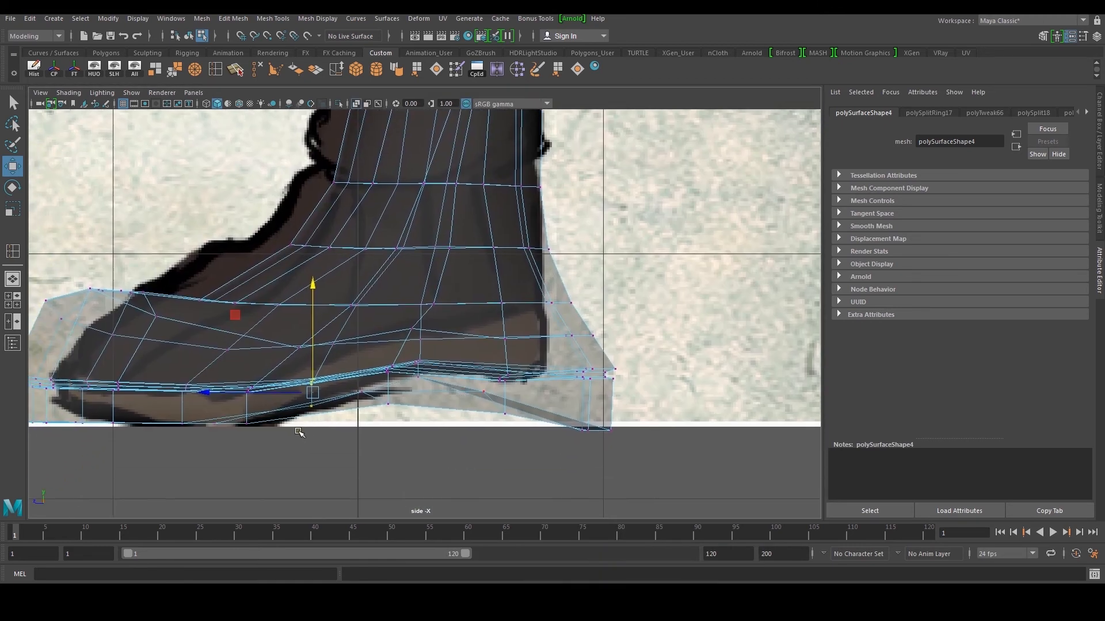
key(space)
key(space)
alt+drag(510, 239, 467, 209)
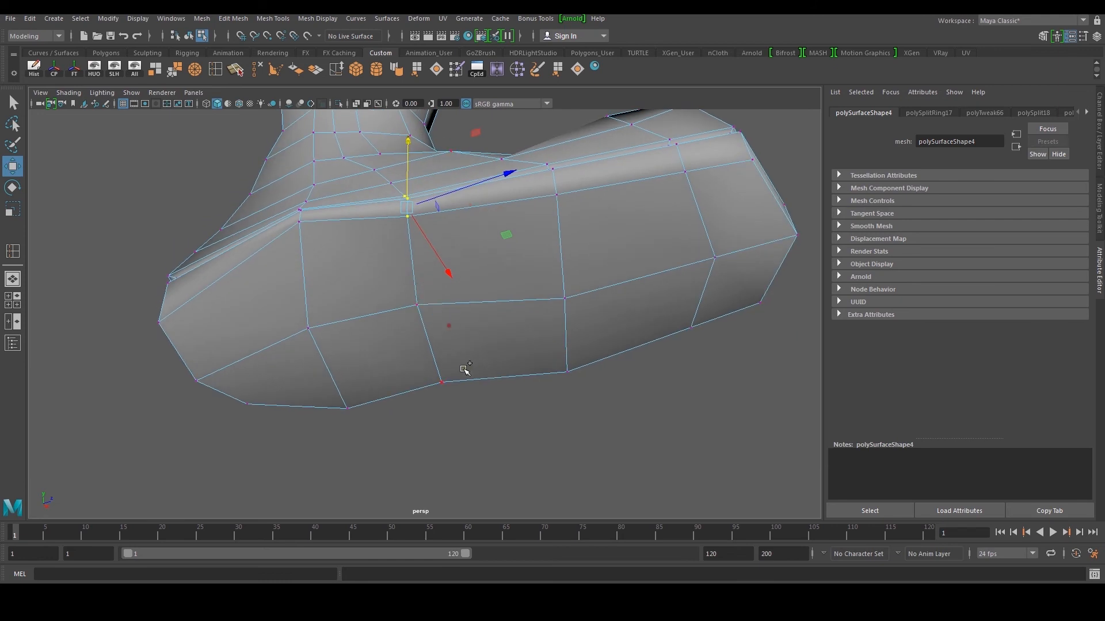
- Raise the selected arch vertices under the middle of the sole a little and turn smooth preview on
alt+drag(511, 354, 659, 328)
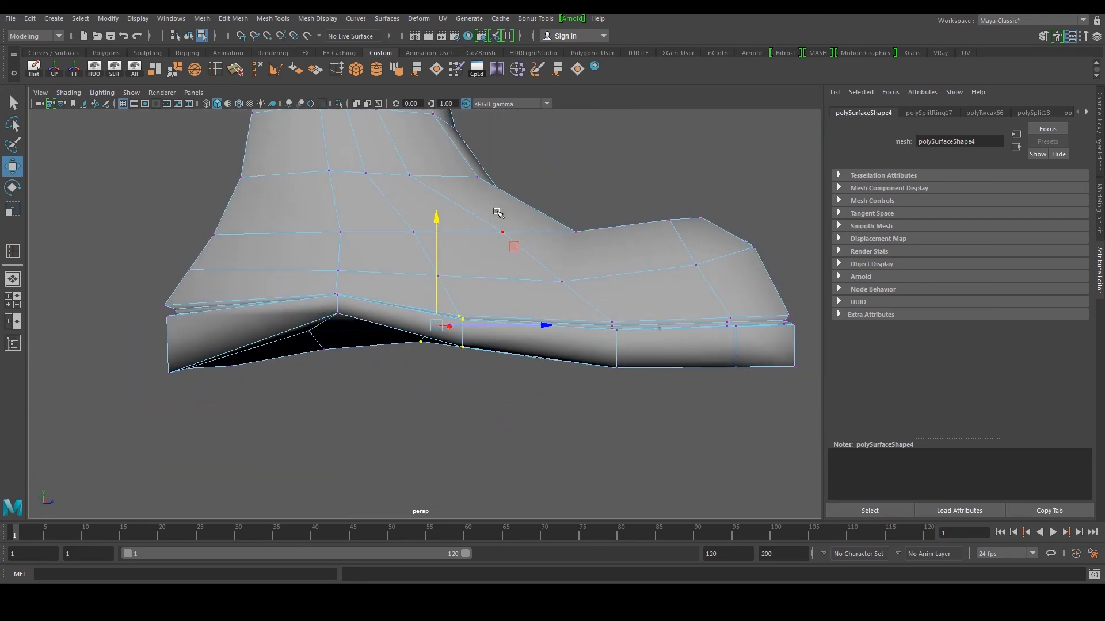
drag(438, 219, 439, 202)
key(ctrl+z)
alt+drag(441, 260, 439, 220)
alt+drag(429, 313, 450, 228)
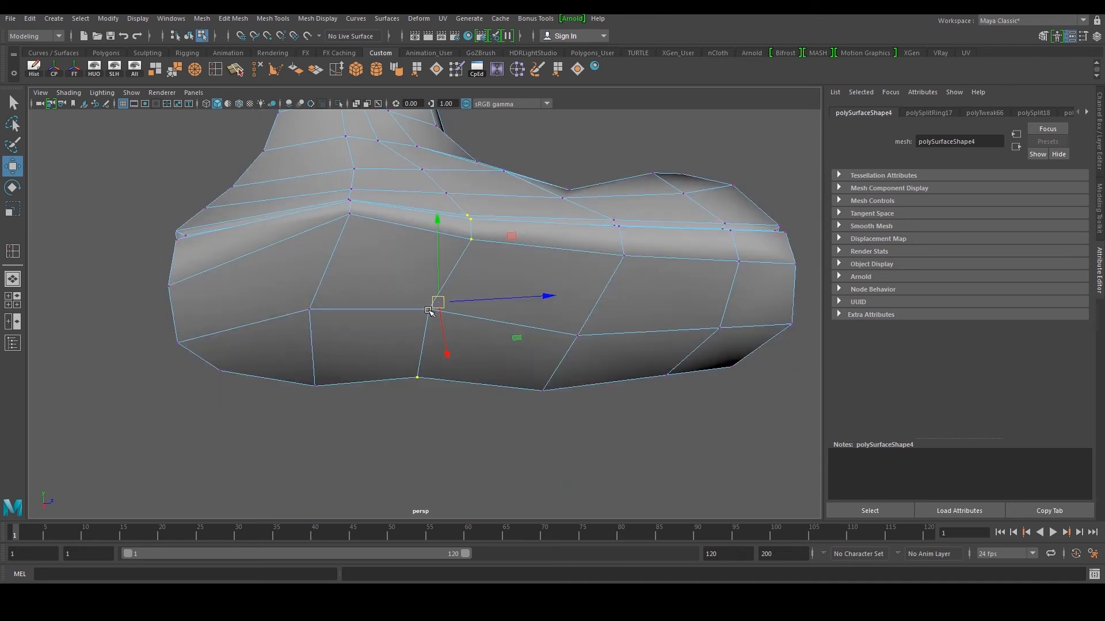
scroll(436, 315, up, 3)
mouse_move(449, 312)
alt+mouse_down()
mouse_move(448, 333)
mouse_move(434, 321)
alt+mouse_up()
drag(441, 216, 445, 199)
scroll(444, 200, down, 5)
alt+drag(511, 225, 259, 234)
key(3)
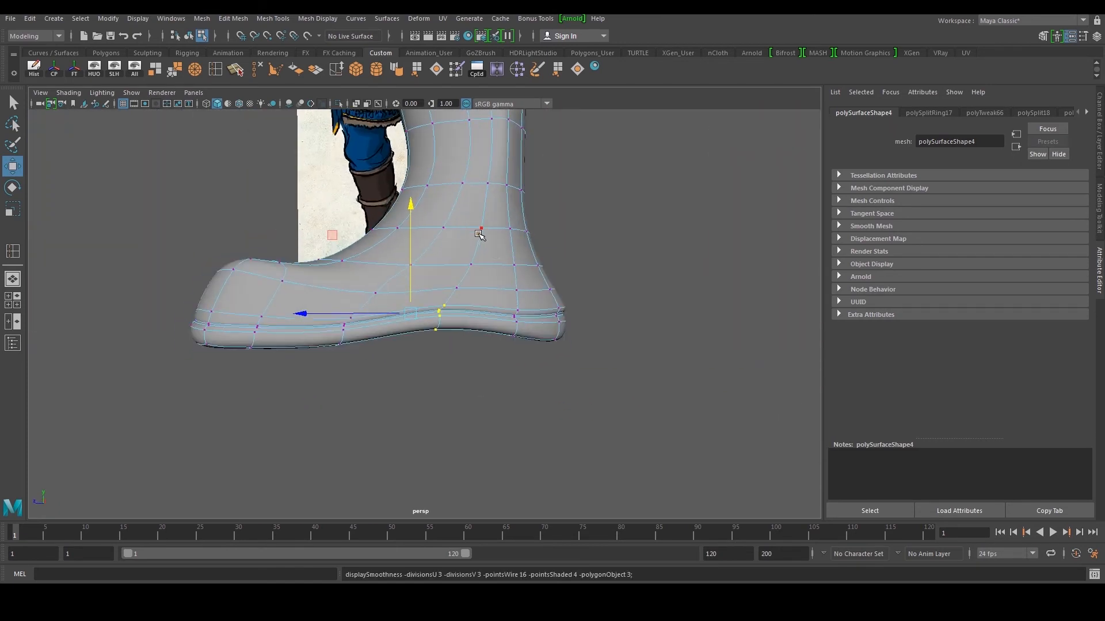
- Return to object mode, view the whole boot shaft, and turn off the boot's smooth preview
click(610, 196)
alt+drag(609, 196, 579, 278)
right_drag(456, 262, 543, 240)
alt+drag(542, 240, 451, 314)
click(446, 350)
key(1)
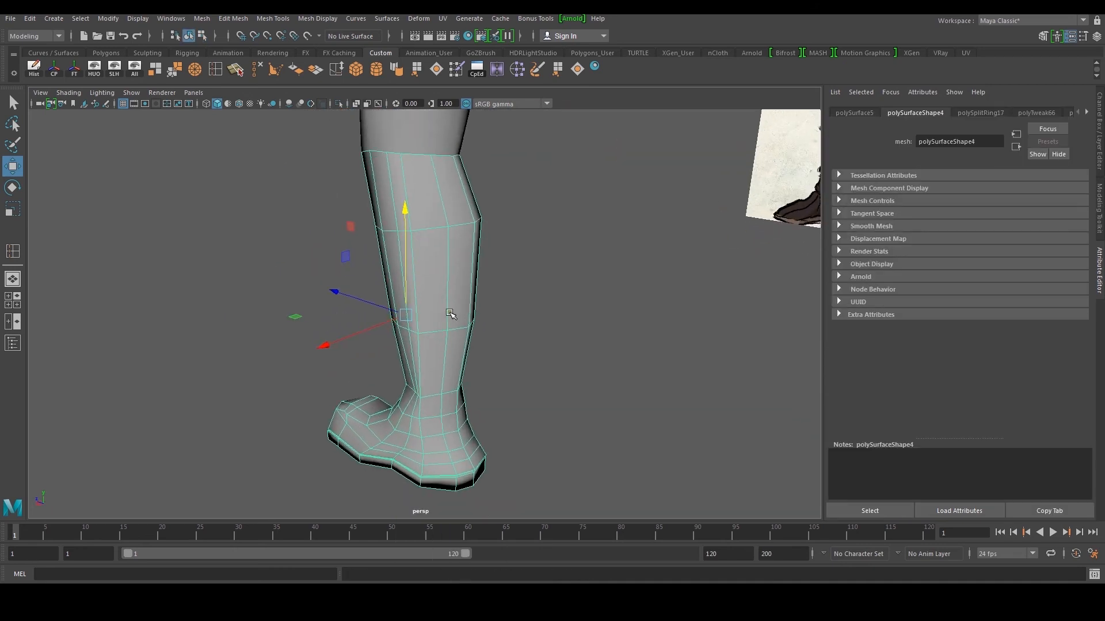
- Cut a new edge line down the side of the shaft to the sole with Multi-Cut and delete the edges it replaces
click(236, 70)
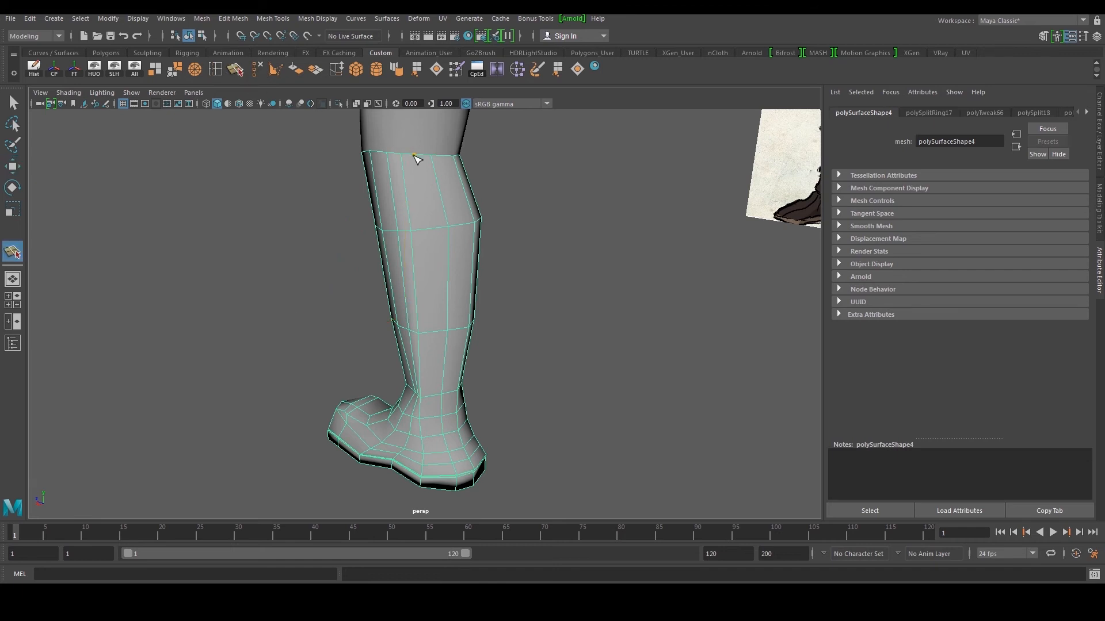
mouse_move(418, 156)
alt+mouse_down()
mouse_move(358, 167)
mouse_move(422, 173)
alt+mouse_up()
click(420, 156)
alt+drag(422, 230, 453, 230)
scroll(429, 345, up, 3)
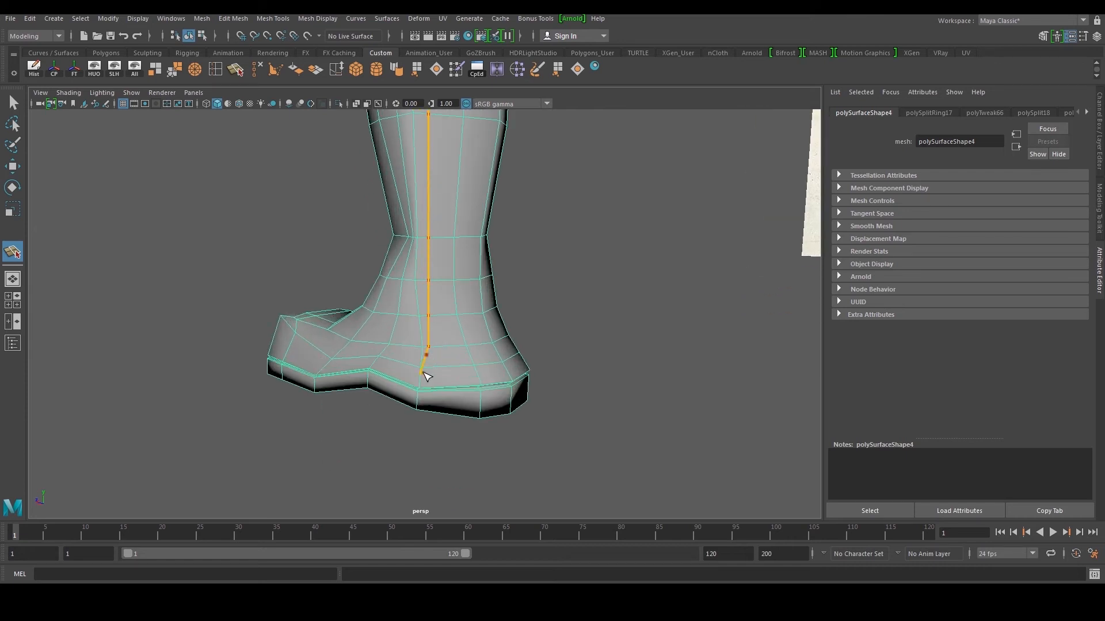
alt+drag(426, 377, 449, 346)
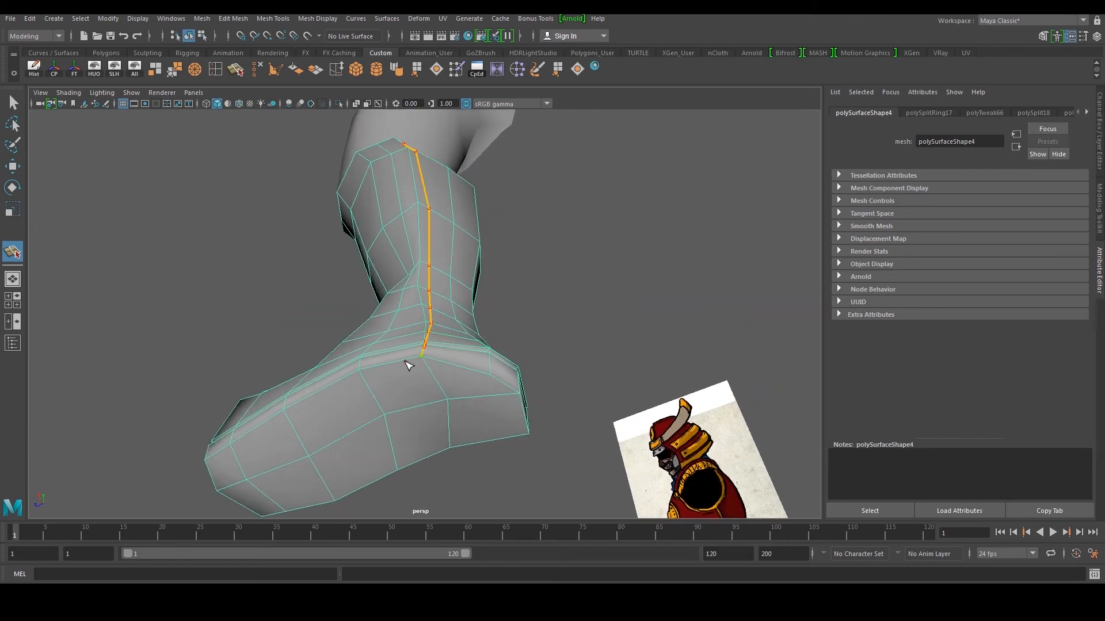
key(w)
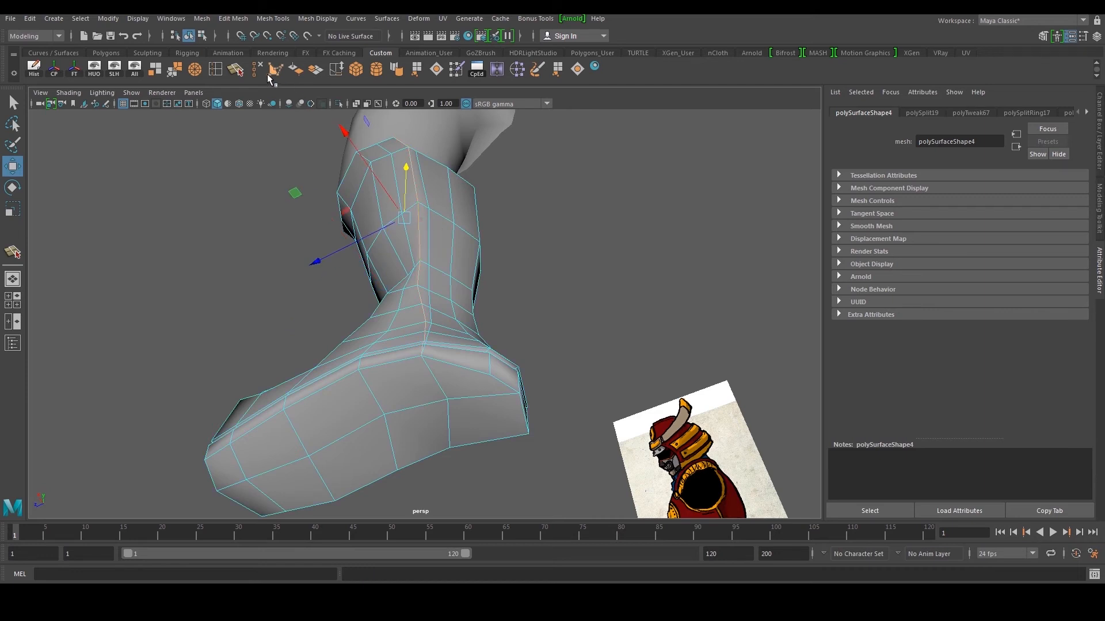
alt+drag(345, 231, 475, 268)
scroll(435, 255, down, 3)
alt+middle_drag(449, 248, 464, 283)
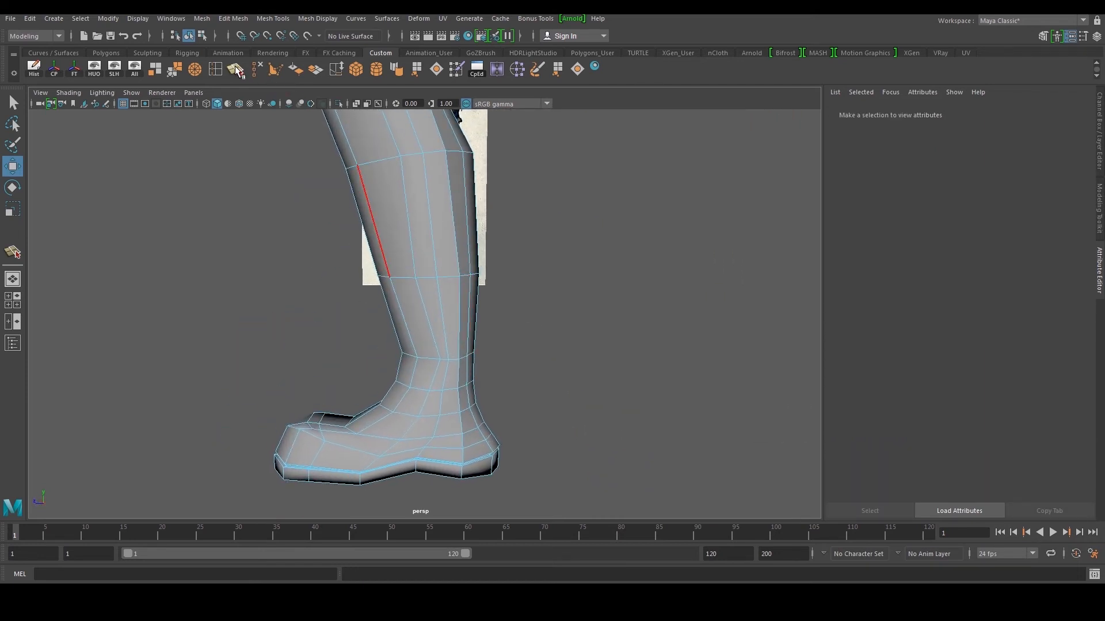
- Cut a rerouted edge from the ankle up to the middle of the shaft and delete the old edge beside it
key(y)
alt+middle_drag(422, 330, 419, 385)
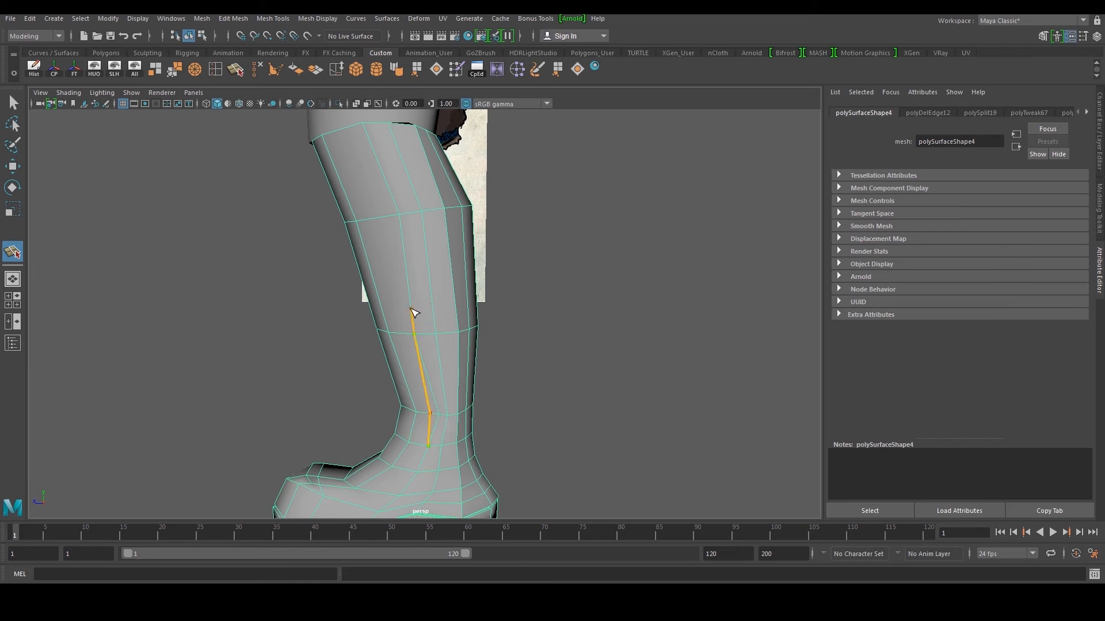
key(w)
double_click(426, 369)
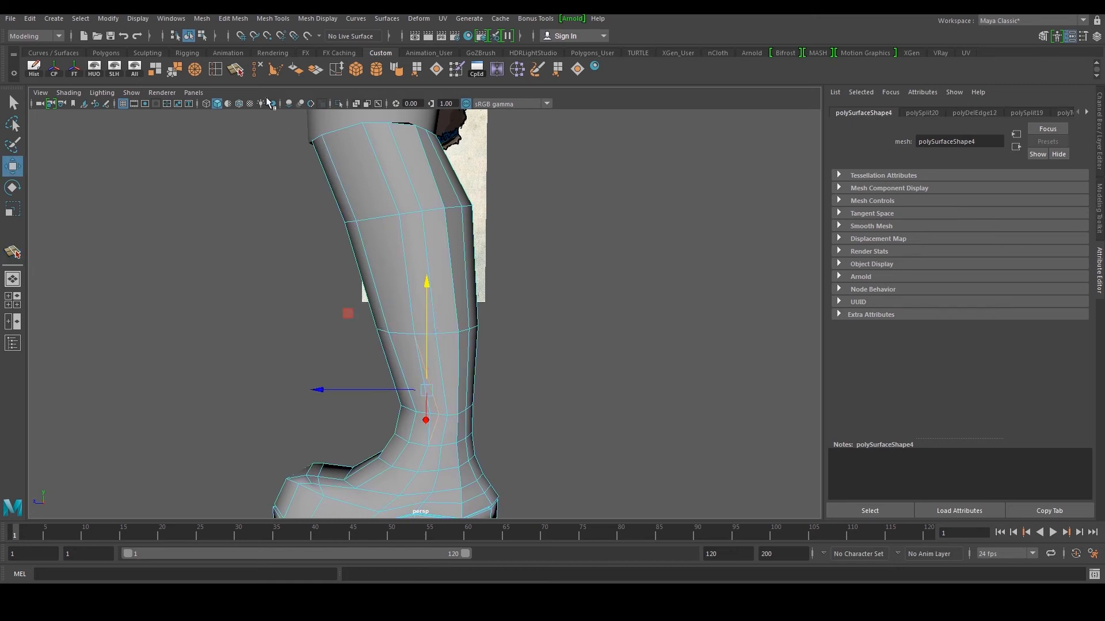
right_drag(422, 249, 432, 233)
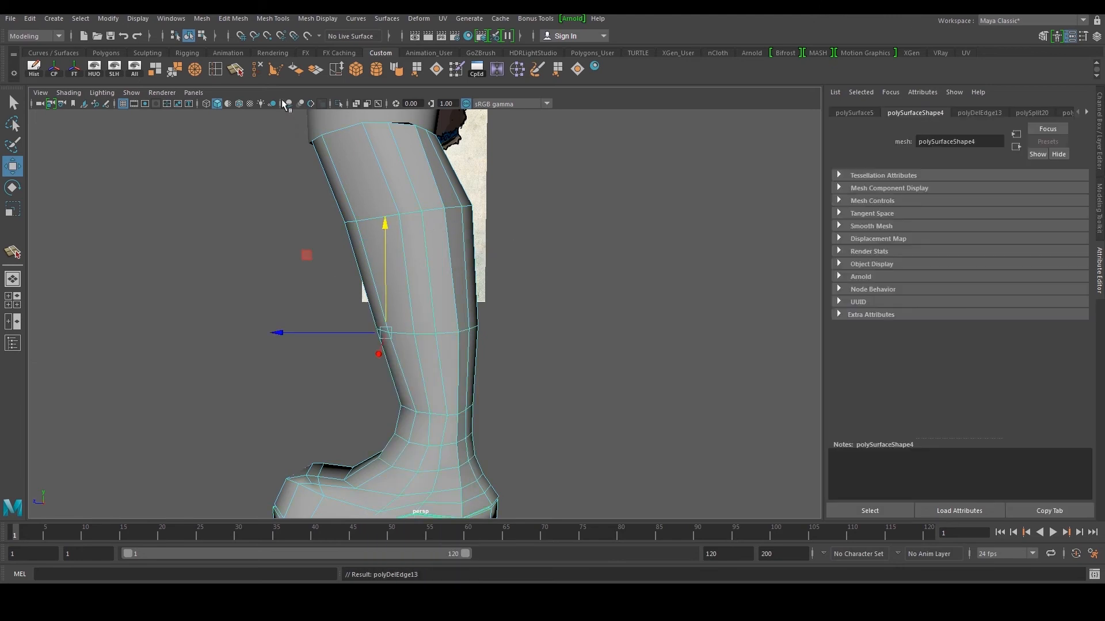
- Continue the rerouted edge through the shaft's upper section, delete the leftover edge, and return to object mode
click(237, 70)
click(415, 337)
alt+middle_drag(355, 179, 366, 239)
click(363, 189)
key(w)
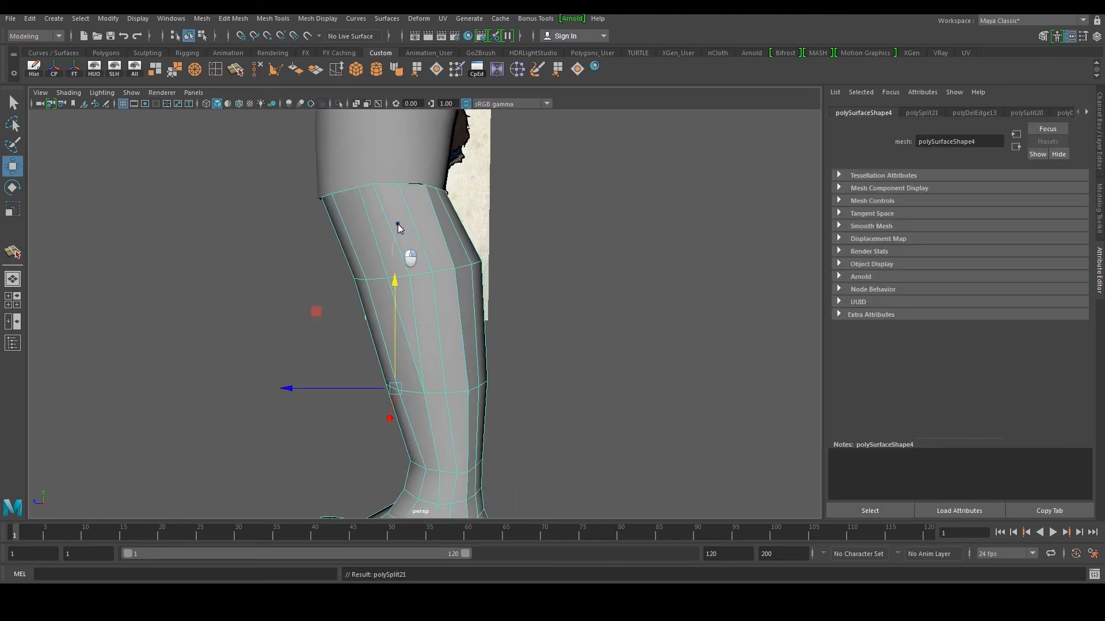
double_click(392, 234)
right_drag(424, 233, 477, 217)
click(537, 265)
- In the front view, move the side vertices of the shaft's upper ring to match the reference outline
scroll(536, 264, down, 5)
alt+drag(466, 282, 602, 311)
scroll(437, 314, down, 5)
scroll(437, 314, up, 5)
click(437, 314)
key(space)
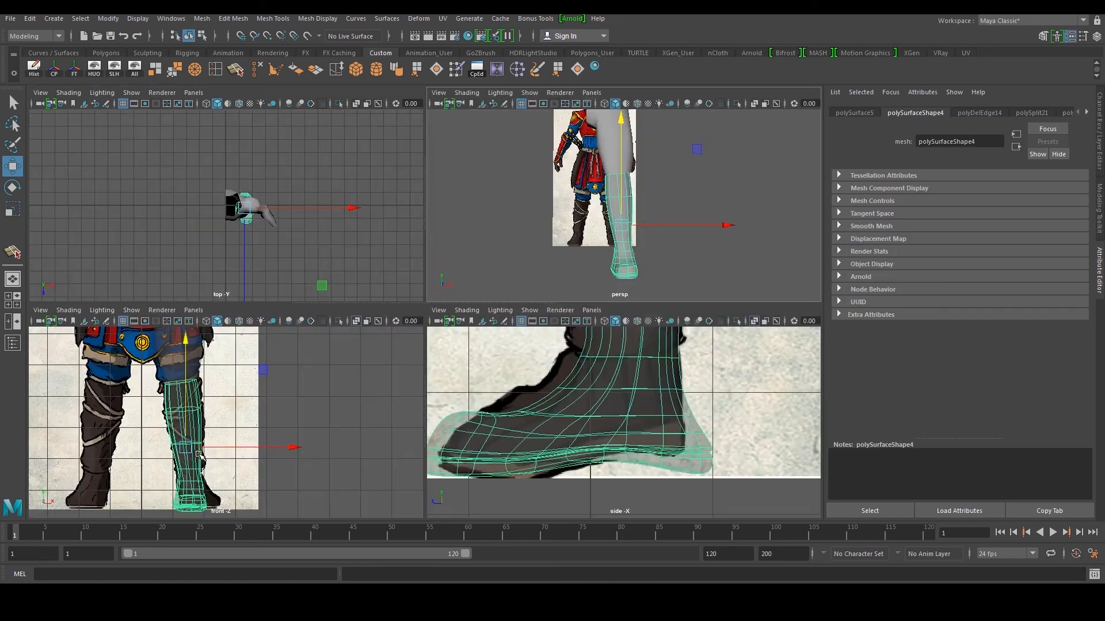
key(space)
click(408, 247)
drag(301, 292, 374, 252)
drag(444, 266, 452, 266)
drag(250, 288, 250, 288)
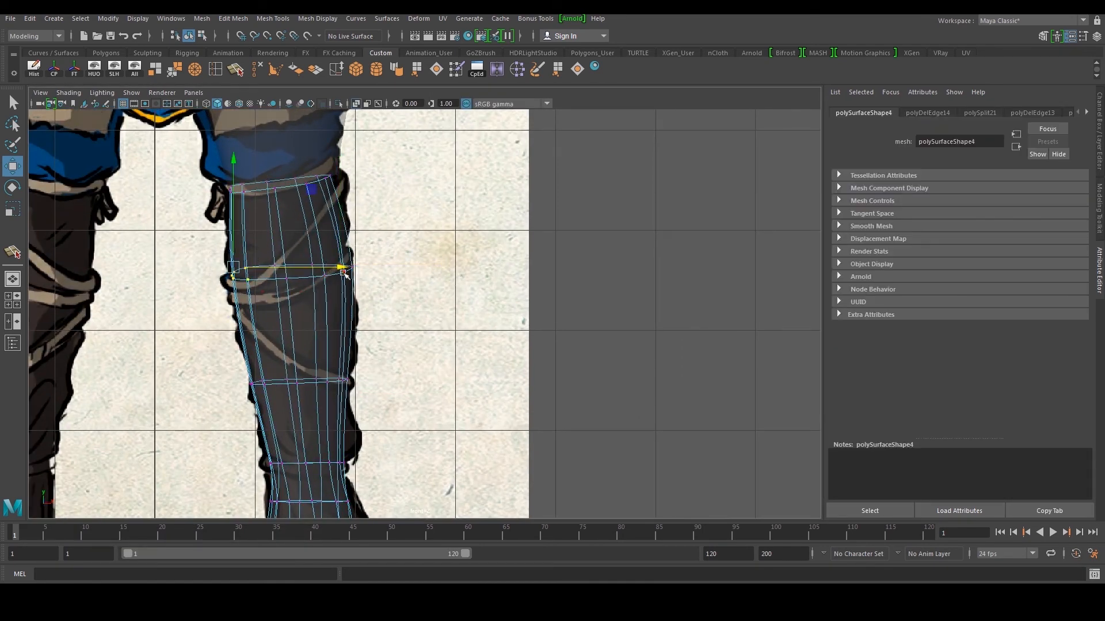
- Adjust the side vertices of the calf ring and the ring above the ankle to the front reference
drag(273, 404, 274, 404)
drag(336, 387, 334, 387)
drag(412, 355, 314, 397)
drag(401, 385, 409, 385)
alt+middle_drag(372, 434, 399, 352)
scroll(399, 353, up, 2)
drag(337, 405, 337, 404)
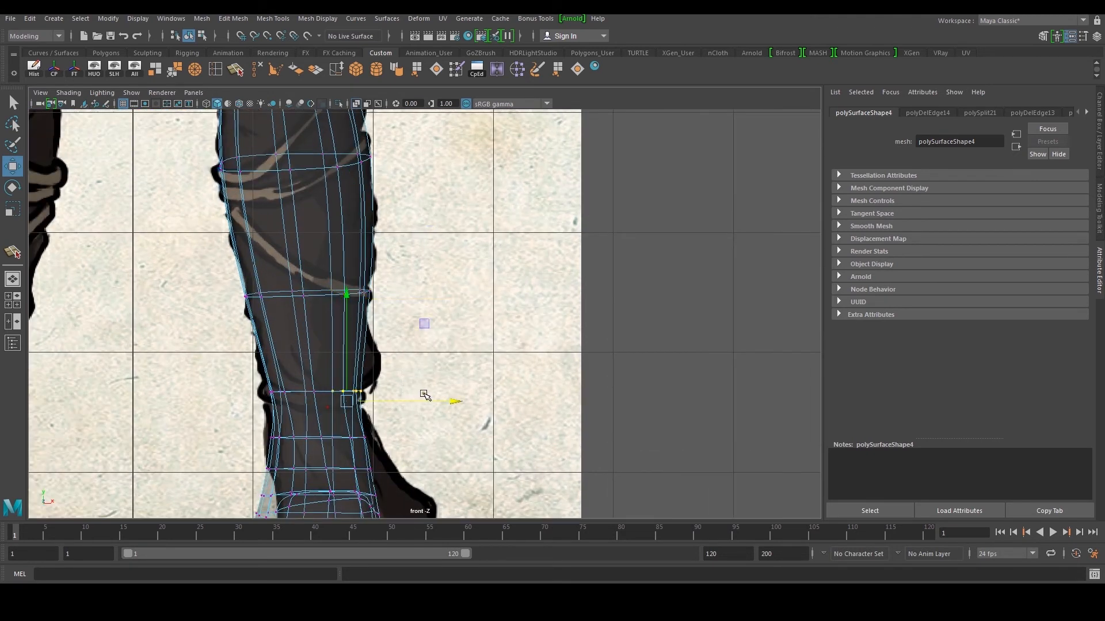
- In the perspective view, scale the toe vertices wider and move the vertices along one side of the toe outward
scroll(432, 391, down, 5)
key(space)
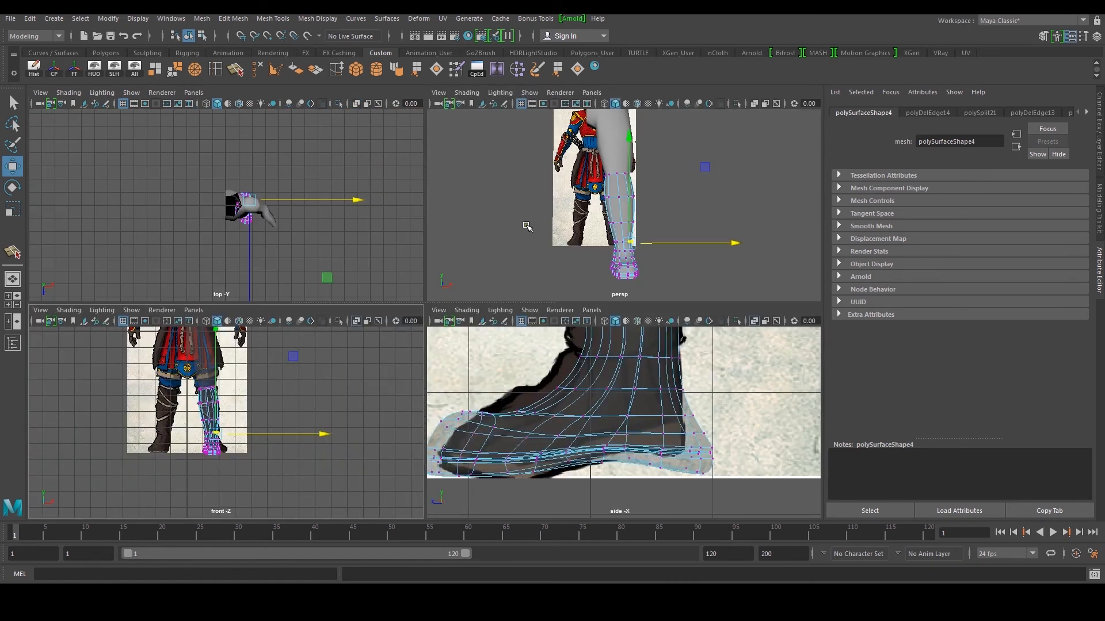
key(space)
alt+drag(512, 277, 456, 377)
alt+drag(485, 448, 389, 271)
drag(309, 222, 531, 326)
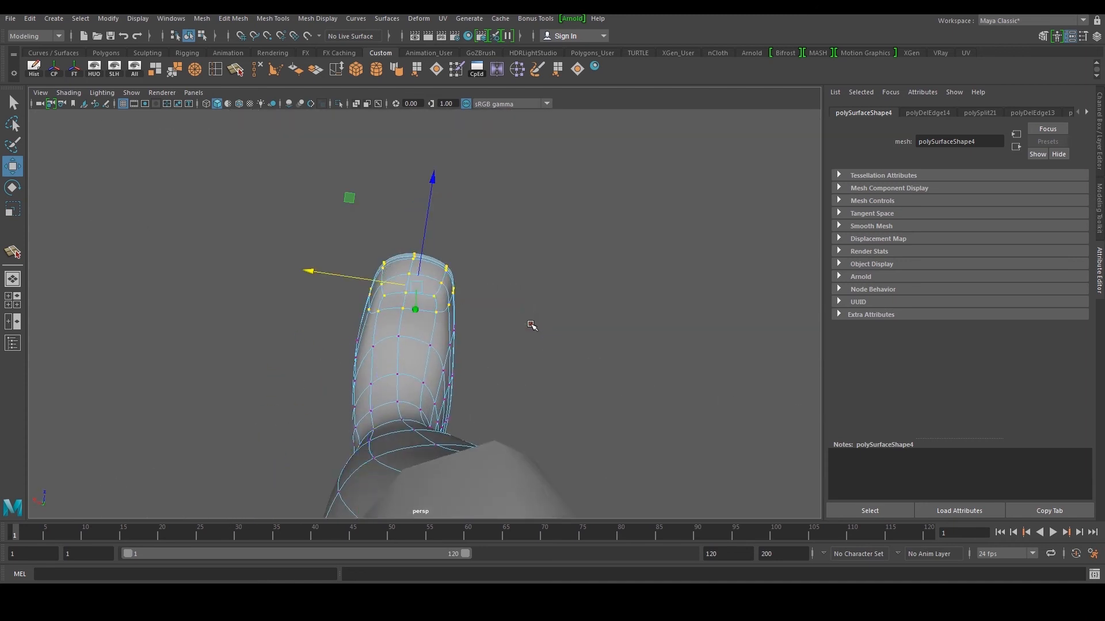
key(r)
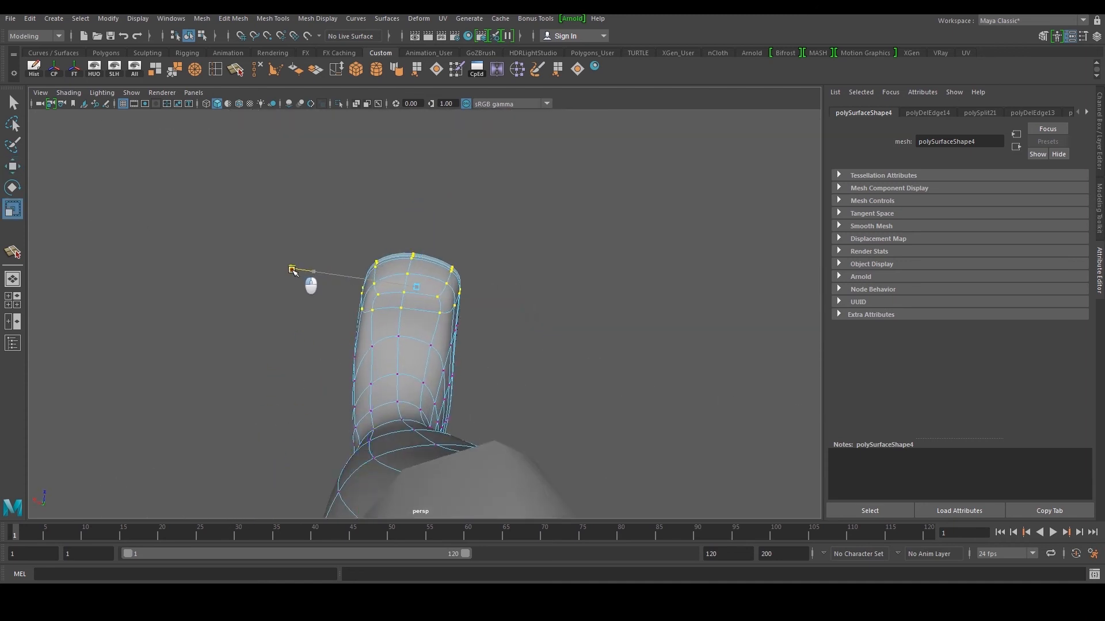
alt+drag(293, 272, 466, 358)
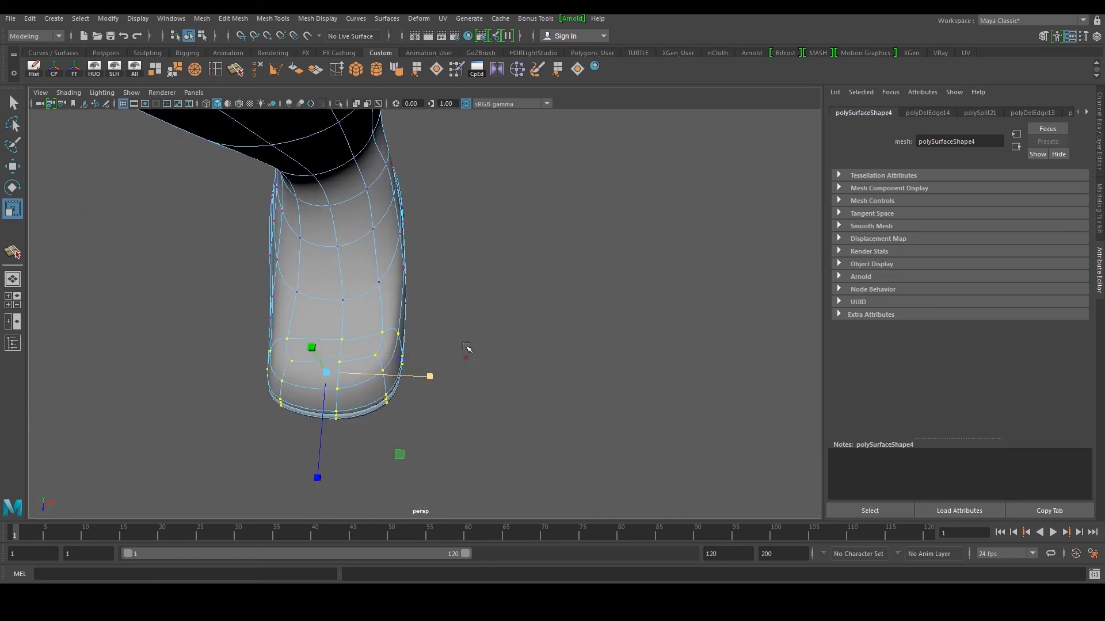
key(w)
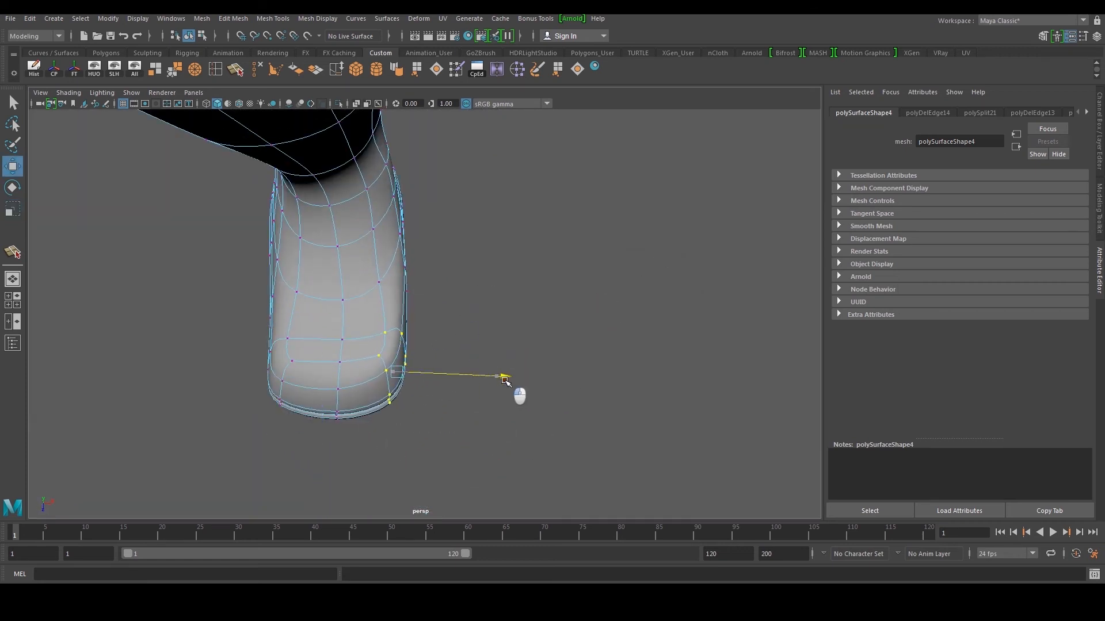
- Return to object mode and orbit around the smoothed boot to examine the toe and overall leg shape
alt+drag(498, 373, 412, 361)
right_drag(440, 278, 506, 252)
click(693, 245)
alt+right_drag(688, 247, 567, 297)
alt+drag(567, 296, 595, 256)
alt+right_drag(595, 257, 527, 301)
alt+drag(528, 302, 412, 311)
click(402, 324)
alt+right_drag(412, 311, 420, 320)
alt+middle_drag(419, 319, 420, 289)
- In the side view, select the shaft faces above the ankle, turn off smooth preview, and extract them from the foot
key(space)
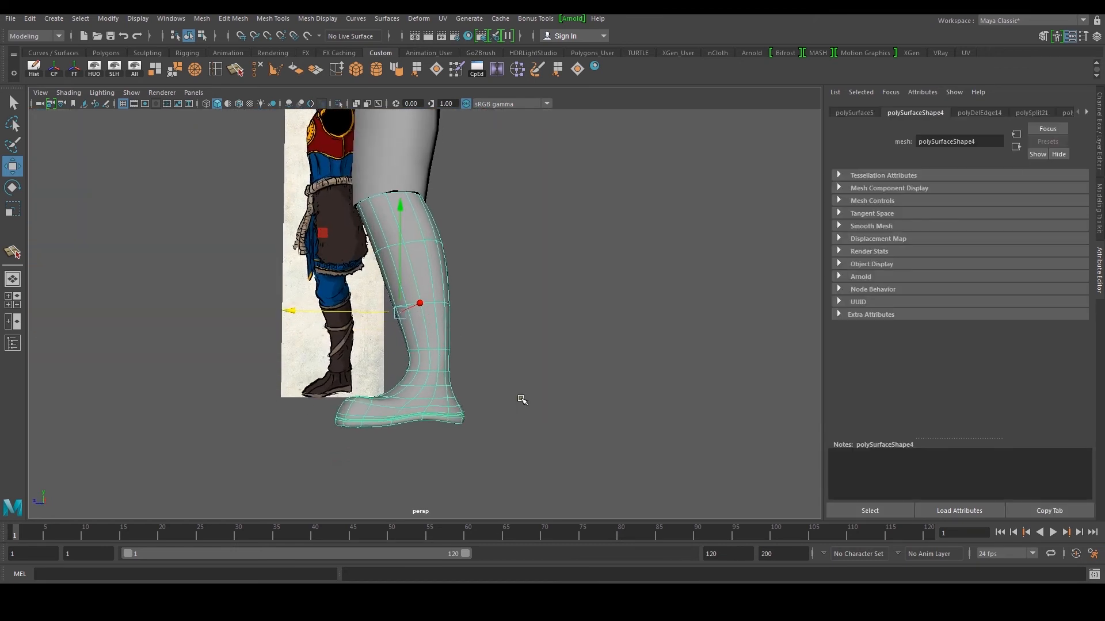
key(space)
right_drag(468, 247, 479, 271)
alt+right_drag(479, 272, 465, 248)
alt+middle_drag(465, 248, 477, 336)
drag(293, 173, 546, 397)
alt+right_drag(489, 329, 478, 382)
alt+middle_drag(478, 383, 455, 310)
scroll(454, 322, up, 5)
scroll(454, 329, up, 3)
key(1)
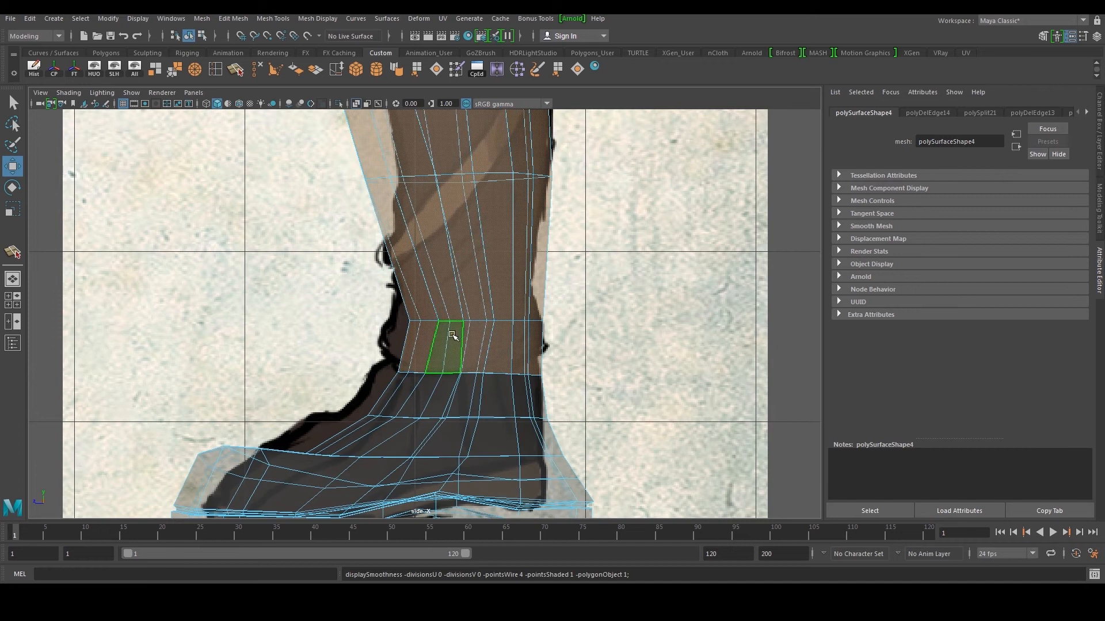
click(160, 75)
- Select the extracted shaft's lower border edges in the perspective view and scale them outward into a flare
key(space)
key(space)
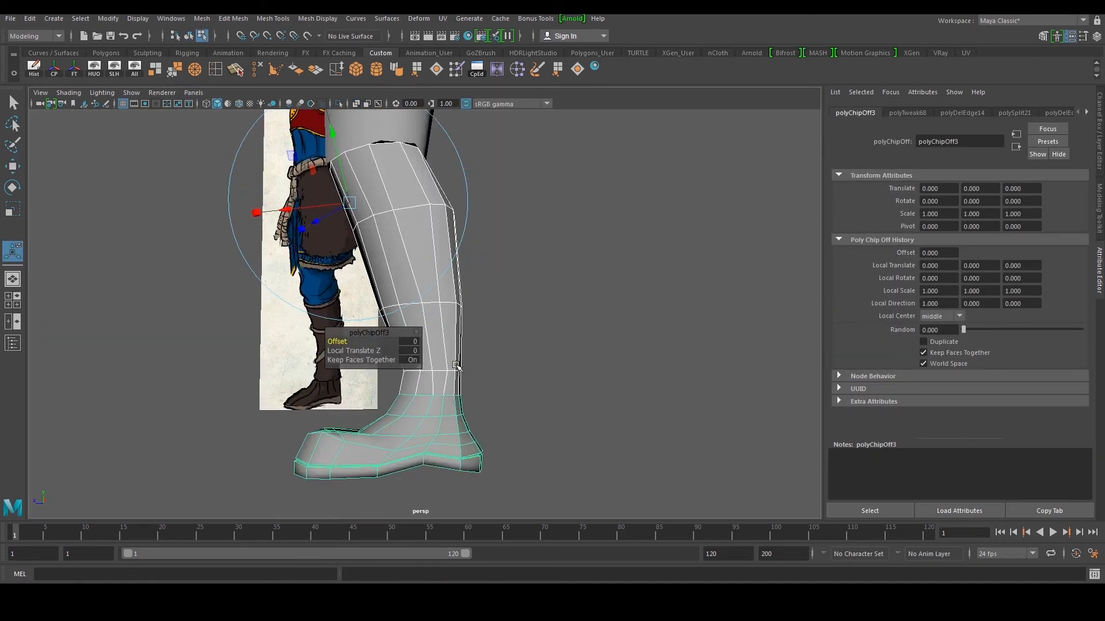
alt+middle_drag(456, 366, 496, 311)
scroll(499, 313, up, 4)
right_drag(500, 312, 489, 278)
double_click(462, 350)
alt+middle_drag(474, 351, 448, 365)
scroll(449, 365, up, 2)
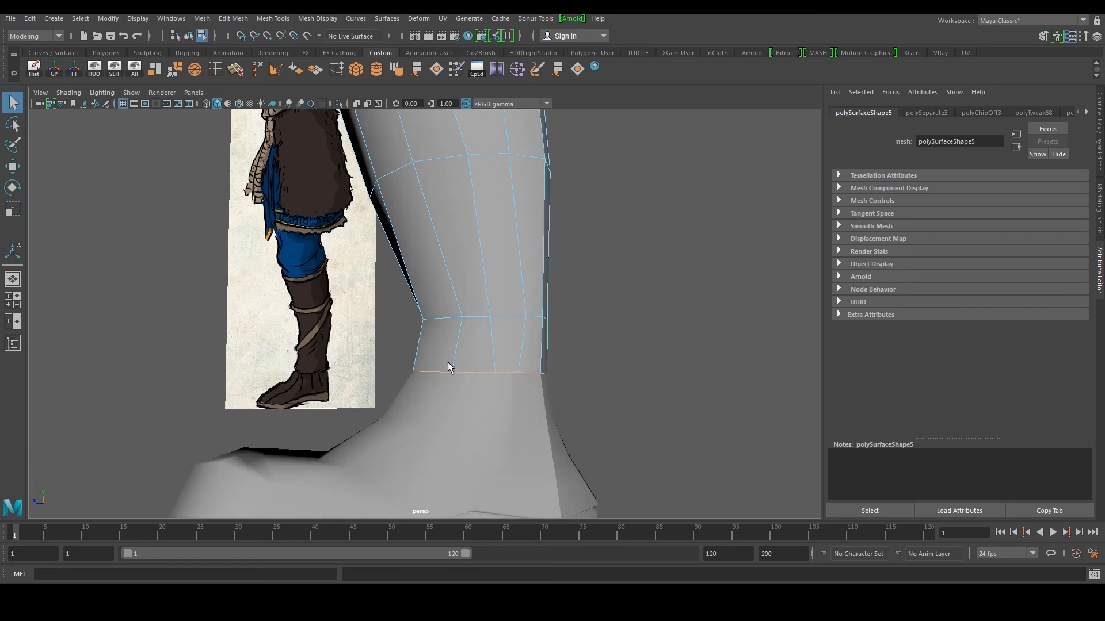
key(r)
drag(484, 374, 390, 371)
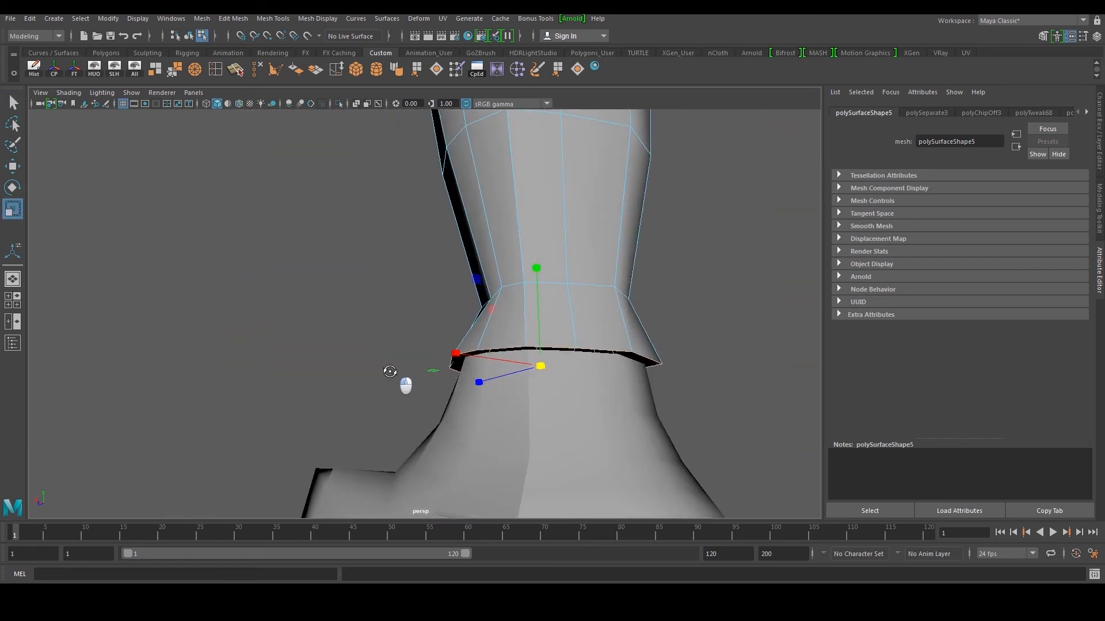
- Extrude the flared border edges at the ankle and move them to form a lip under the cuff
alt+middle_drag(489, 369, 446, 381)
key(w)
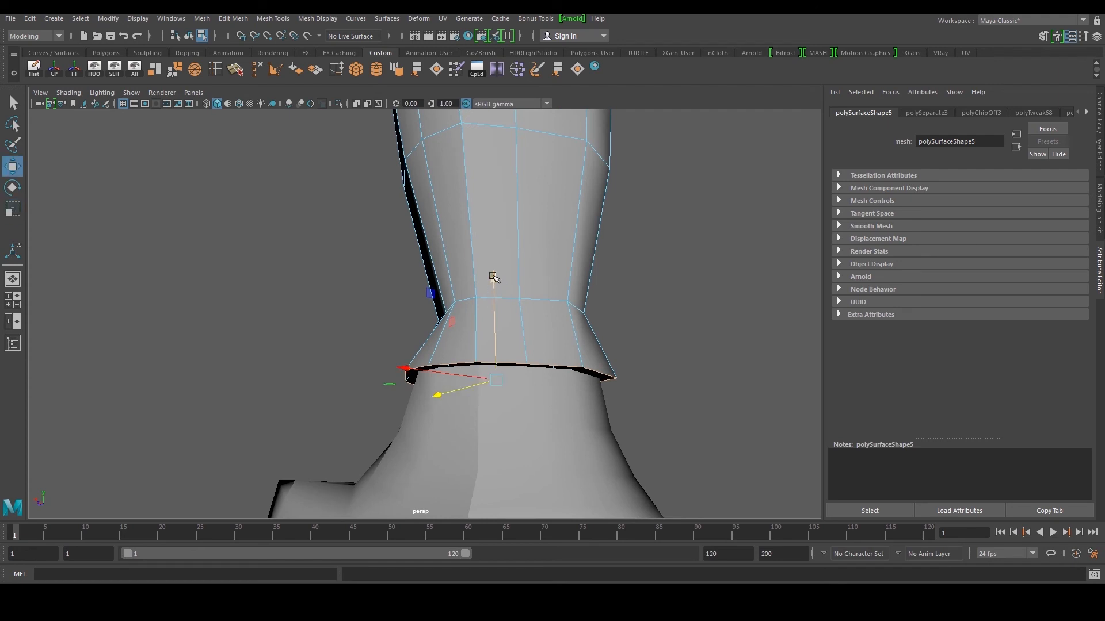
shift+right_drag(617, 325, 628, 353)
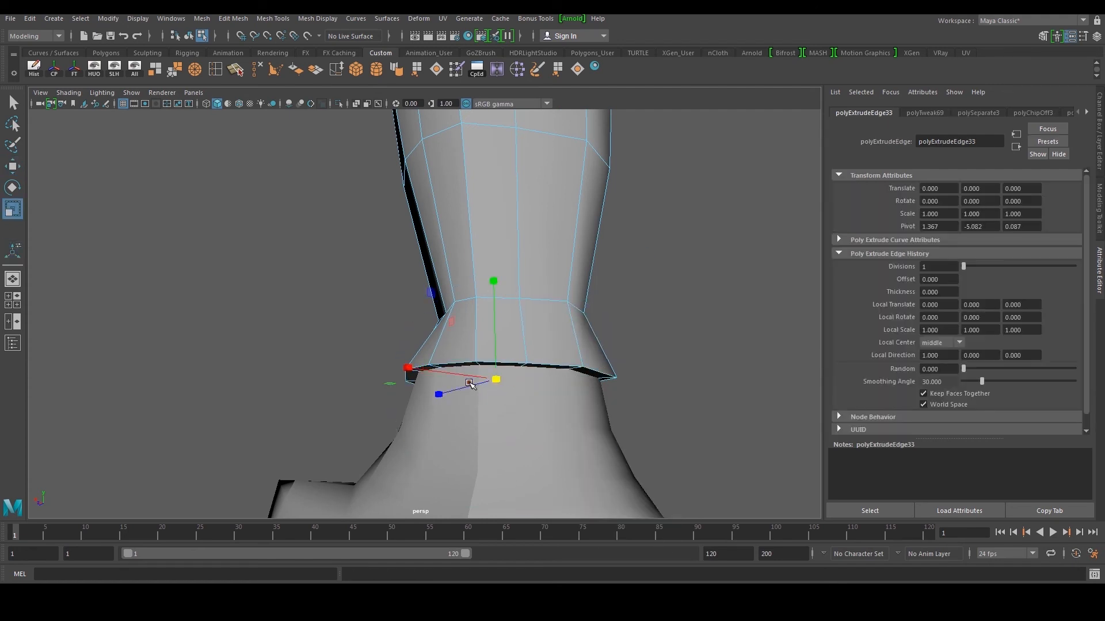
scroll(468, 387, up, 3)
key(w)
drag(523, 308, 509, 352)
- Select the outer edge loop of the cuff's flare, raise it, and rescale it around the ankle
double_click(466, 378)
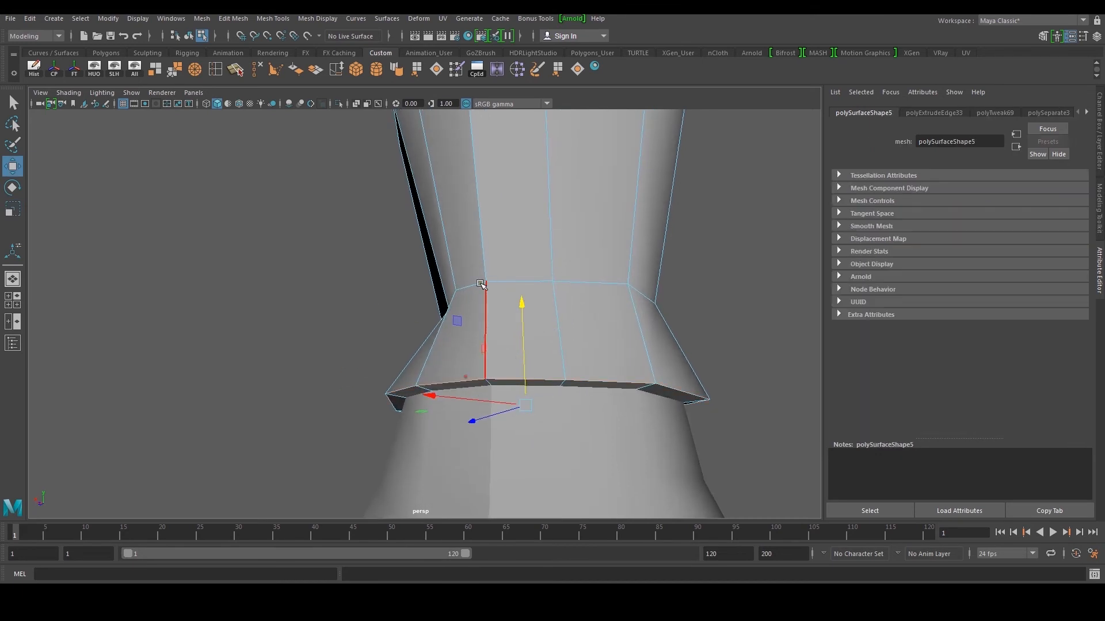
drag(523, 306, 519, 285)
key(r)
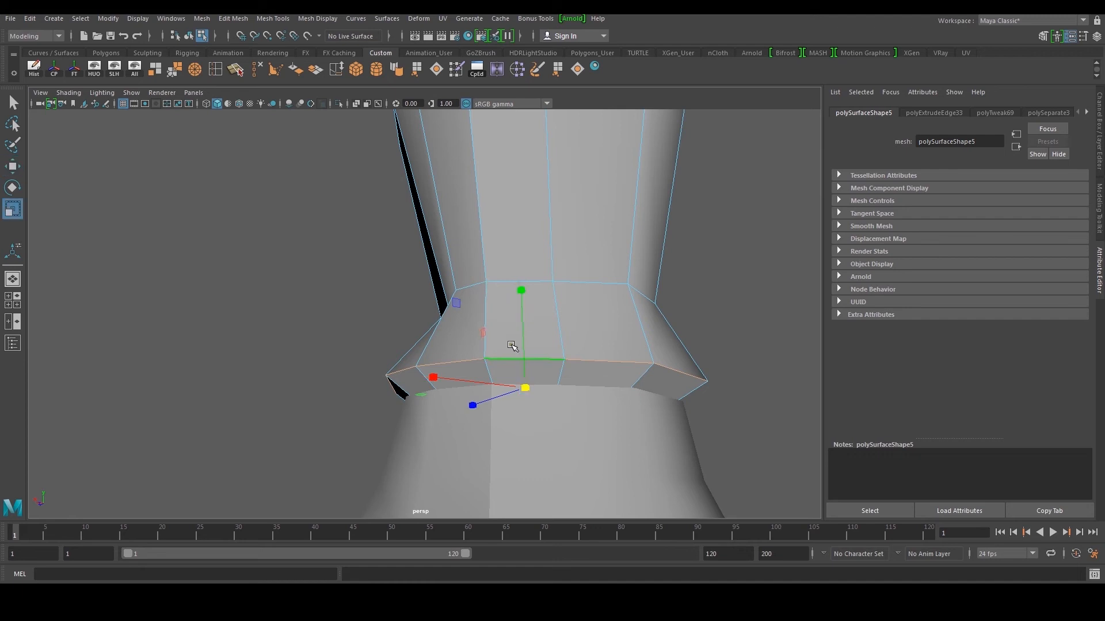
drag(525, 385, 256, 377)
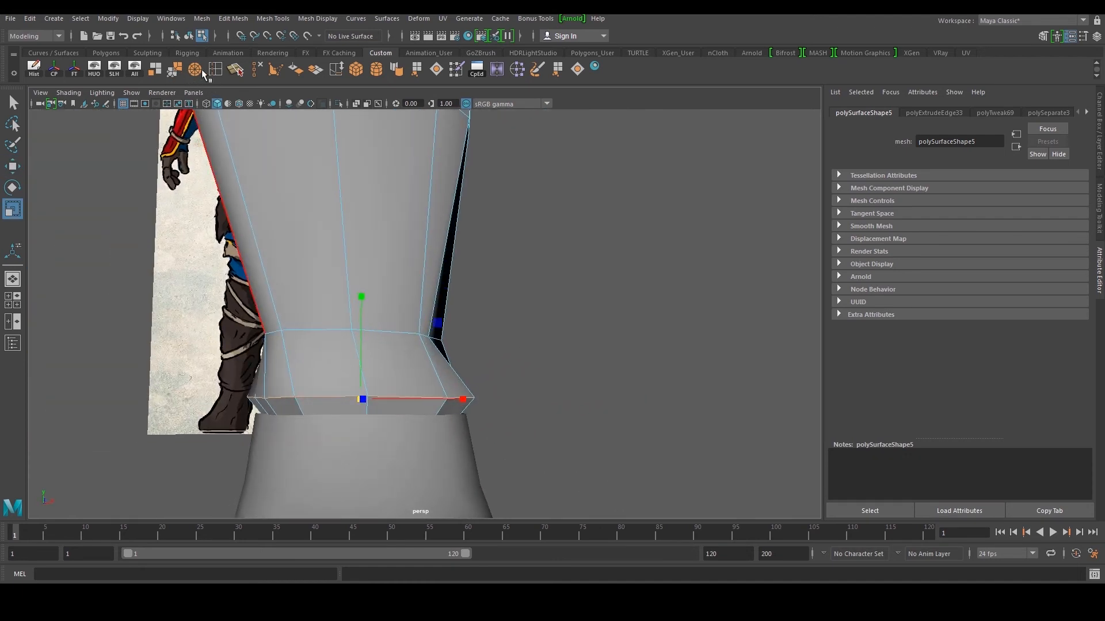
- Insert an edge loop in the lower part of the flared cuff, widen it, and lower the rim's edge loop
click(218, 70)
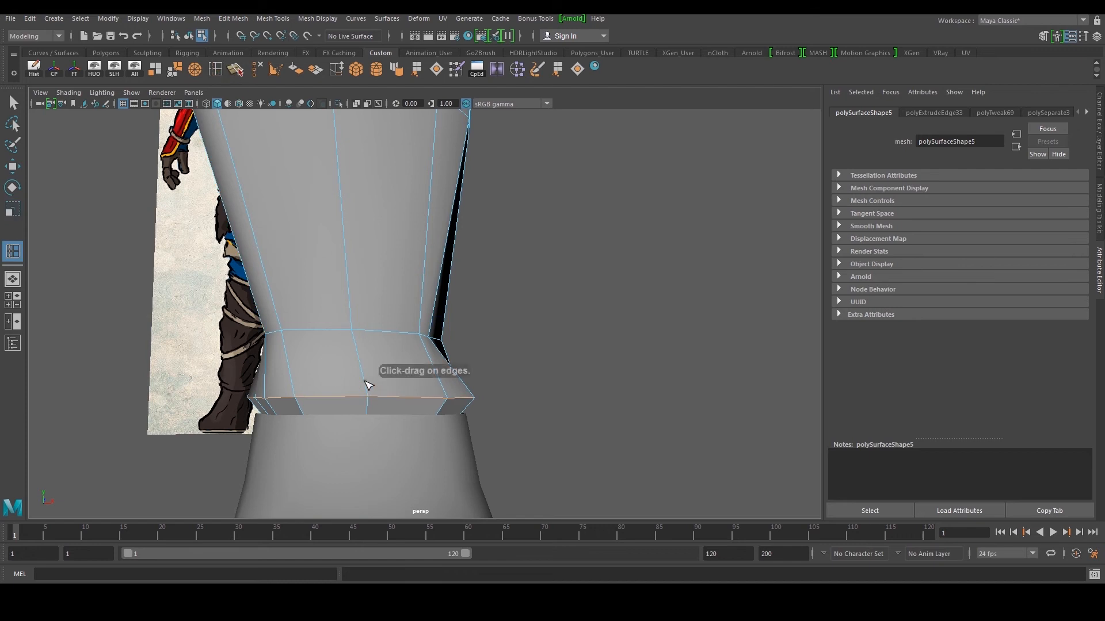
click(364, 378)
key(r)
mouse_move(357, 380)
alt+mouse_down()
mouse_move(411, 406)
mouse_move(350, 382)
mouse_move(372, 388)
mouse_move(323, 394)
mouse_move(358, 394)
alt+mouse_up()
double_click(325, 412)
key(w)
drag(350, 285, 351, 301)
alt+drag(351, 301, 247, 298)
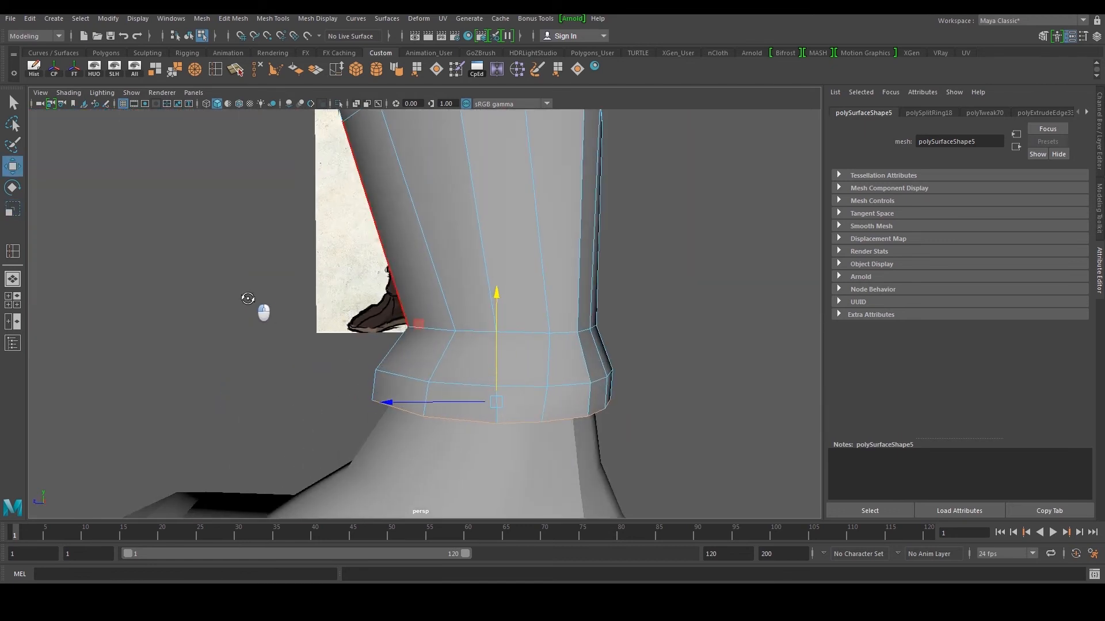
- Insert and widen an edge loop near the cuff's top, scale the loop below it inward, and preview the shaft smoothed
click(215, 71)
click(446, 349)
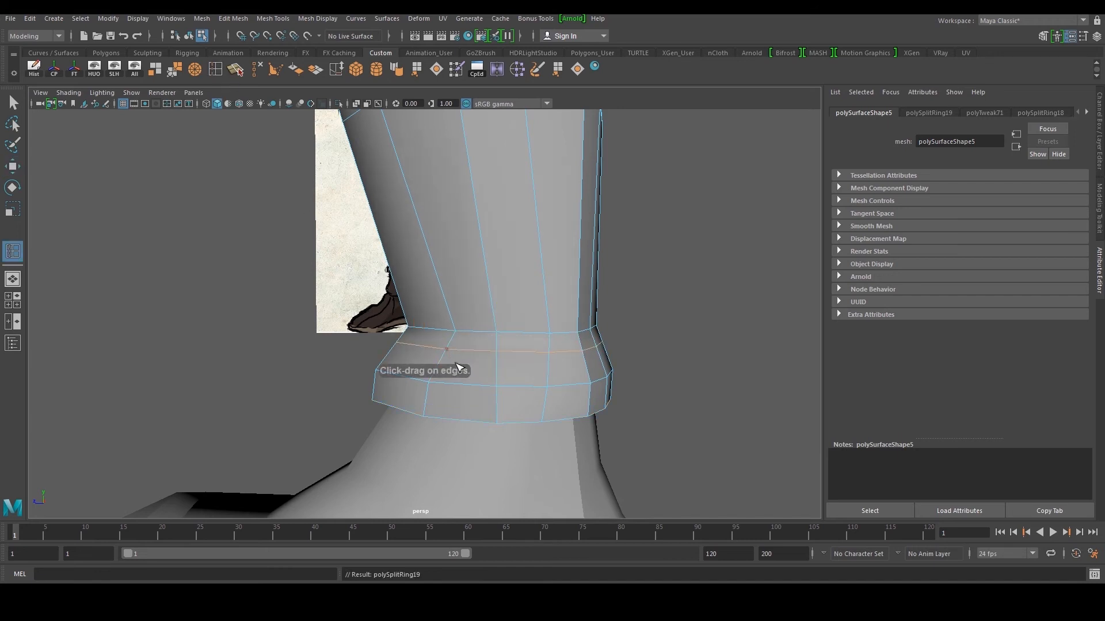
key(r)
drag(503, 344, 480, 372)
double_click(466, 383)
right_drag(536, 315, 570, 272)
key(3)
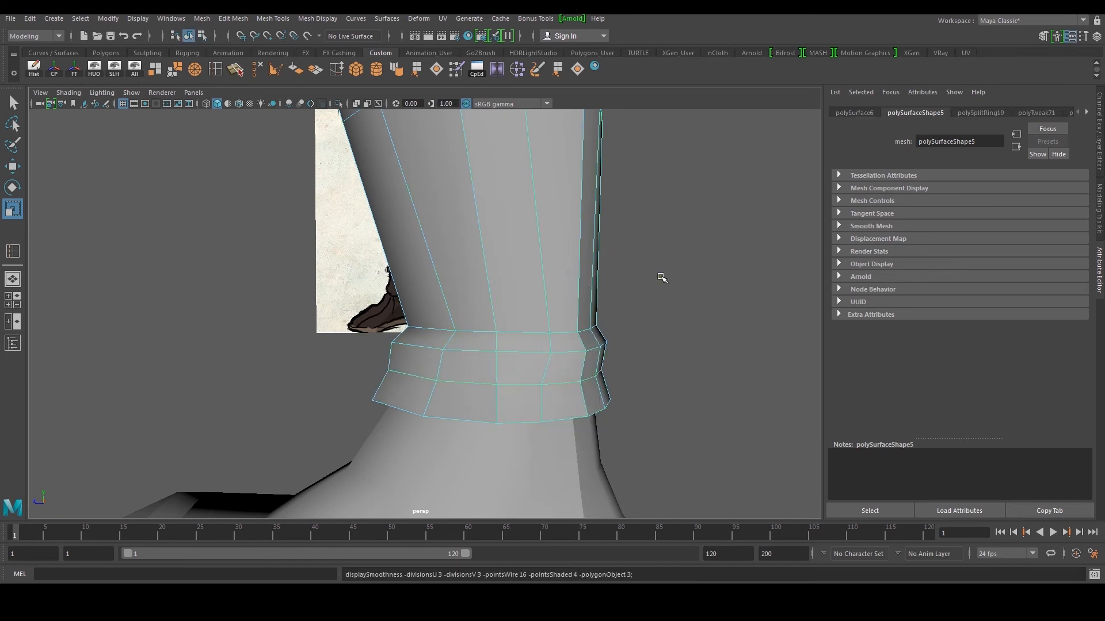
- Select the boot's foot, turn off its smooth preview, and switch to editing its vertices
click(660, 277)
scroll(598, 365, down, 8)
alt+drag(594, 370, 667, 362)
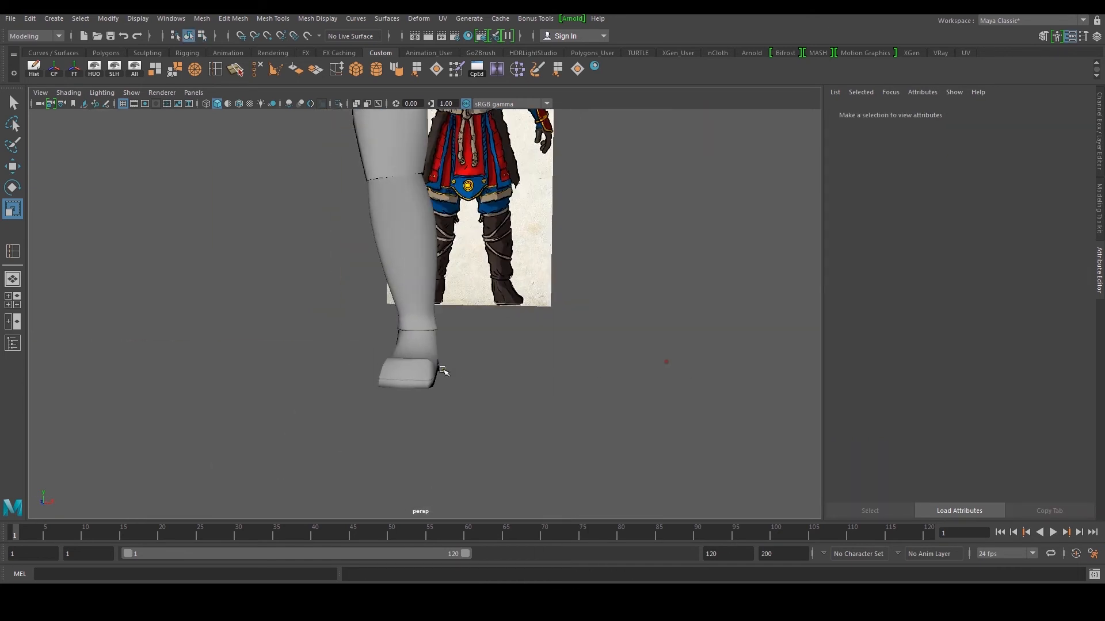
click(436, 373)
key(1)
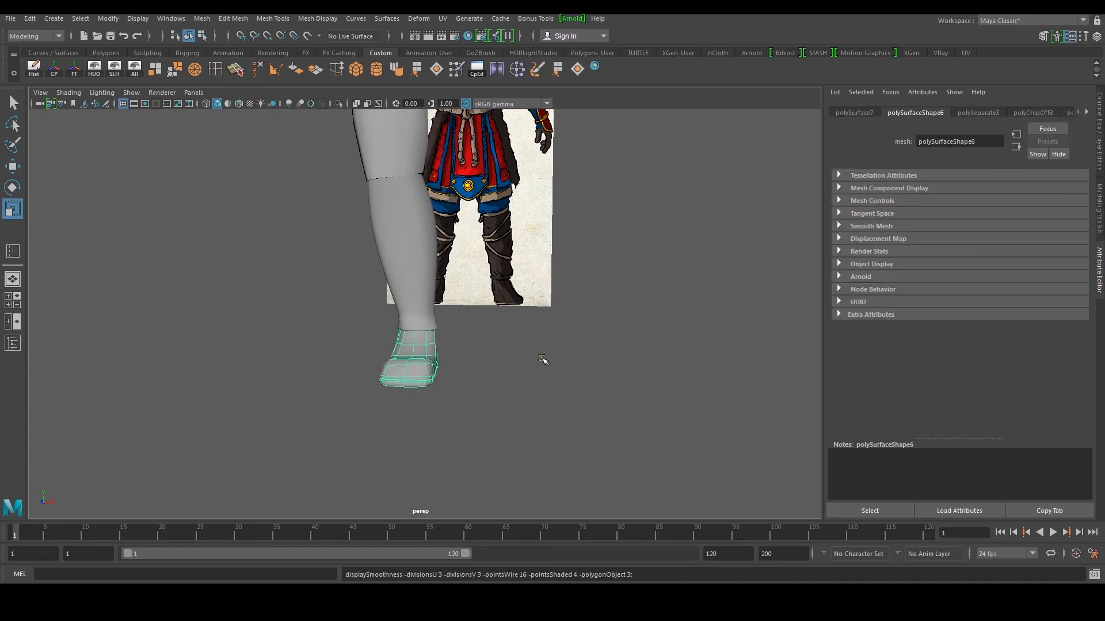
scroll(535, 365, up, 4)
alt+drag(476, 387, 420, 357)
scroll(420, 357, up, 2)
right_drag(419, 357, 352, 373)
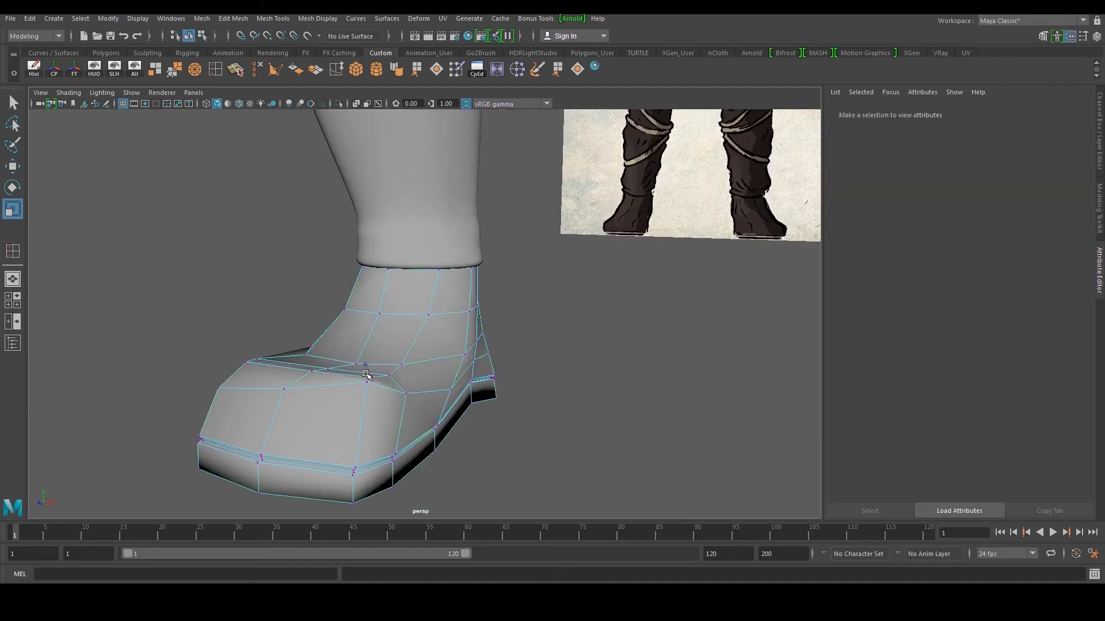
- Lower three vertices across the upper part of the boot's toe cap slightly, then return to object selection
click(364, 385)
key(w)
drag(369, 274, 365, 292)
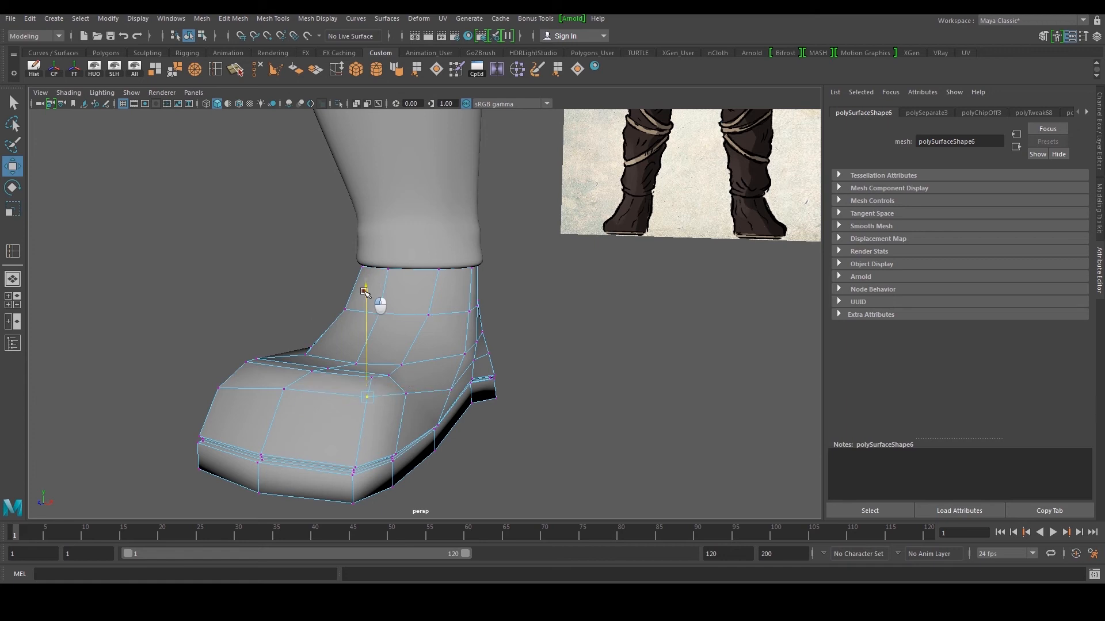
click(405, 393)
drag(406, 291, 407, 295)
click(284, 385)
drag(281, 279, 282, 287)
right_drag(381, 278, 423, 275)
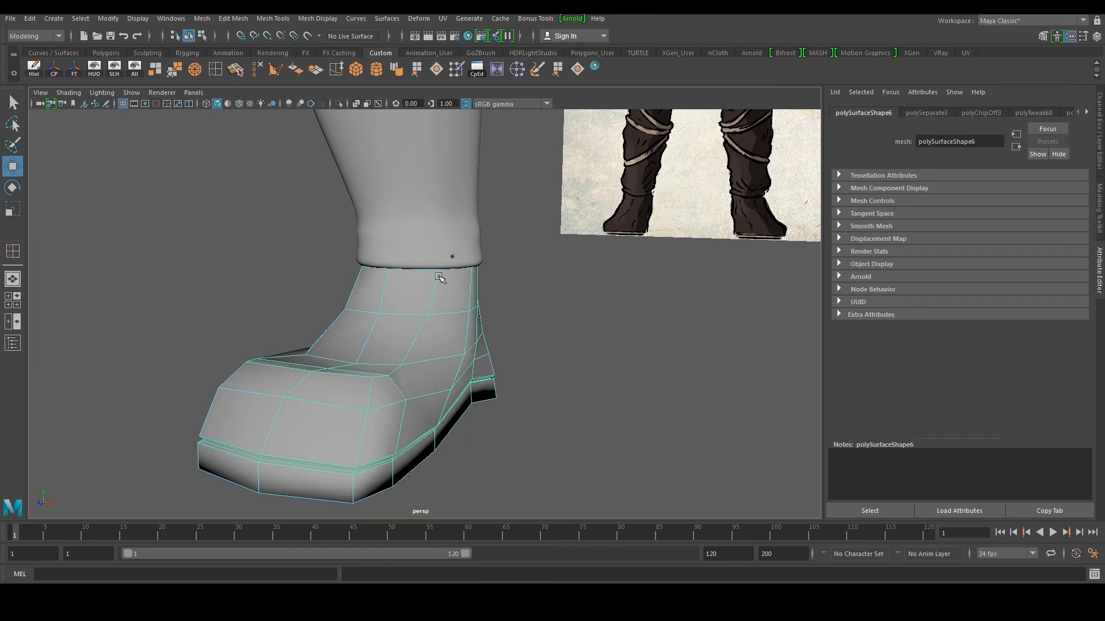
- Select the boot's shaft and switch to editing its faces at the back of the ankle cuff
click(562, 246)
scroll(556, 263, down, 5)
alt+drag(555, 264, 444, 288)
scroll(443, 288, up, 3)
alt+middle_drag(444, 288, 443, 340)
alt+drag(442, 339, 469, 367)
click(417, 351)
scroll(419, 350, up, 4)
alt+middle_drag(469, 367, 476, 318)
scroll(476, 318, up, 4)
alt+drag(475, 318, 425, 316)
right_drag(457, 335, 457, 367)
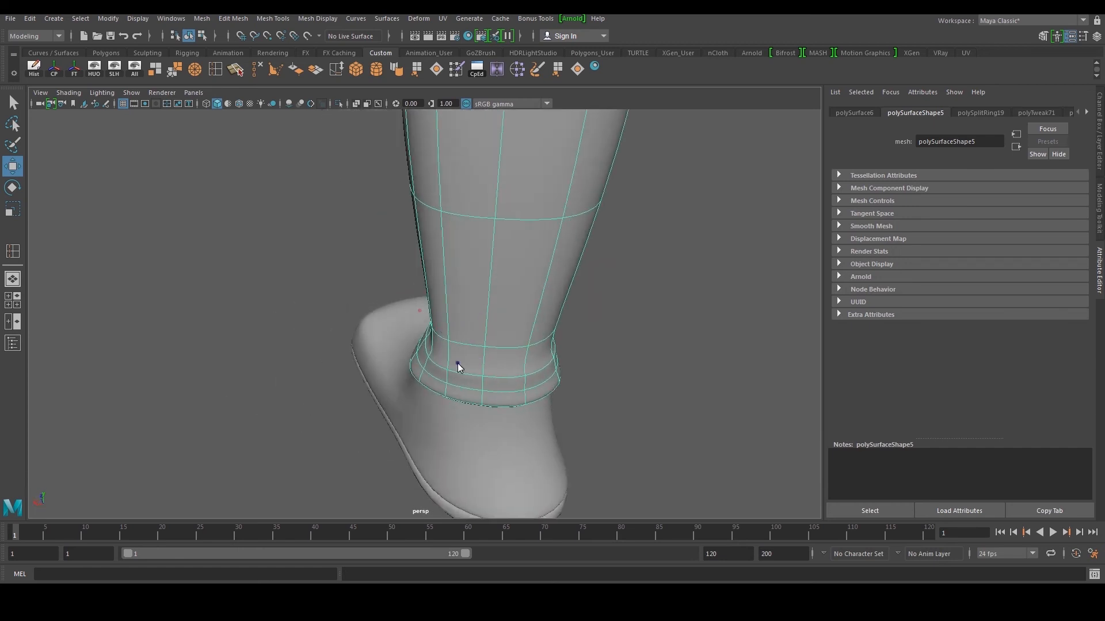
- Select faces around the back of the ankle cuff and move them to adjust the flare
scroll(446, 380, up, 3)
click(444, 385)
alt+middle_drag(444, 385, 438, 354)
scroll(439, 355, up, 1)
shift+click(440, 381)
shift+click(435, 402)
mouse_move(439, 399)
mouse_down()
mouse_move(444, 382)
mouse_move(442, 399)
mouse_up()
drag(404, 302, 410, 311)
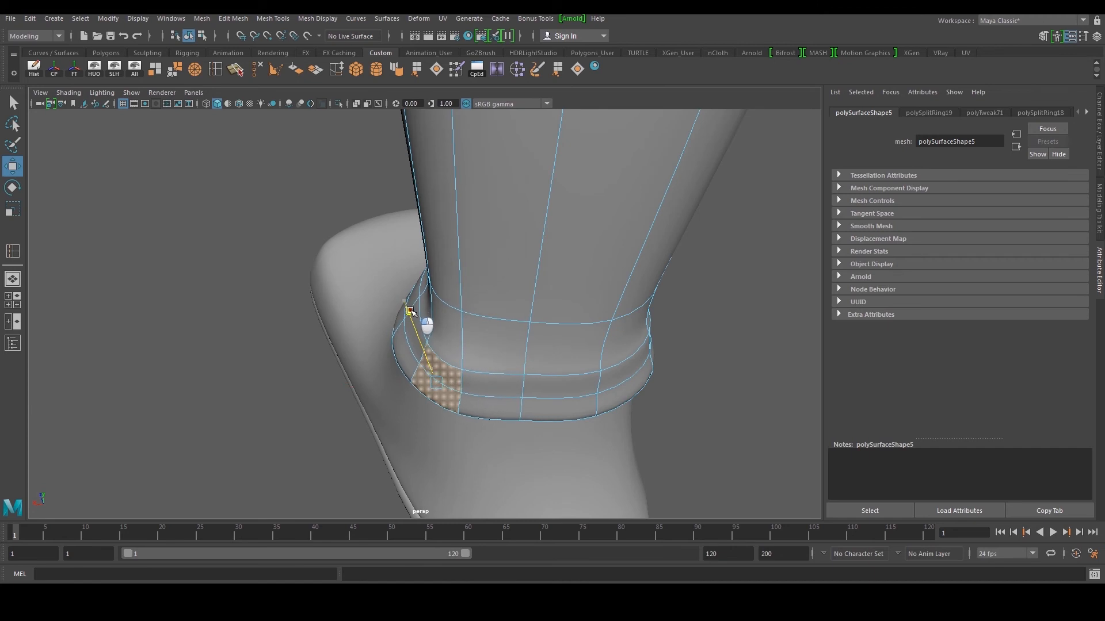
drag(341, 404, 350, 403)
alt+middle_drag(469, 431, 420, 412)
drag(439, 415, 500, 366)
mouse_move(442, 311)
mouse_down()
mouse_move(458, 332)
mouse_move(484, 326)
mouse_move(457, 328)
mouse_up()
click(456, 328)
click(407, 316)
- Insert three edge loops around the shaft's ankle cuff with the Insert Edge Loop tool
right_drag(299, 118, 345, 100)
click(216, 70)
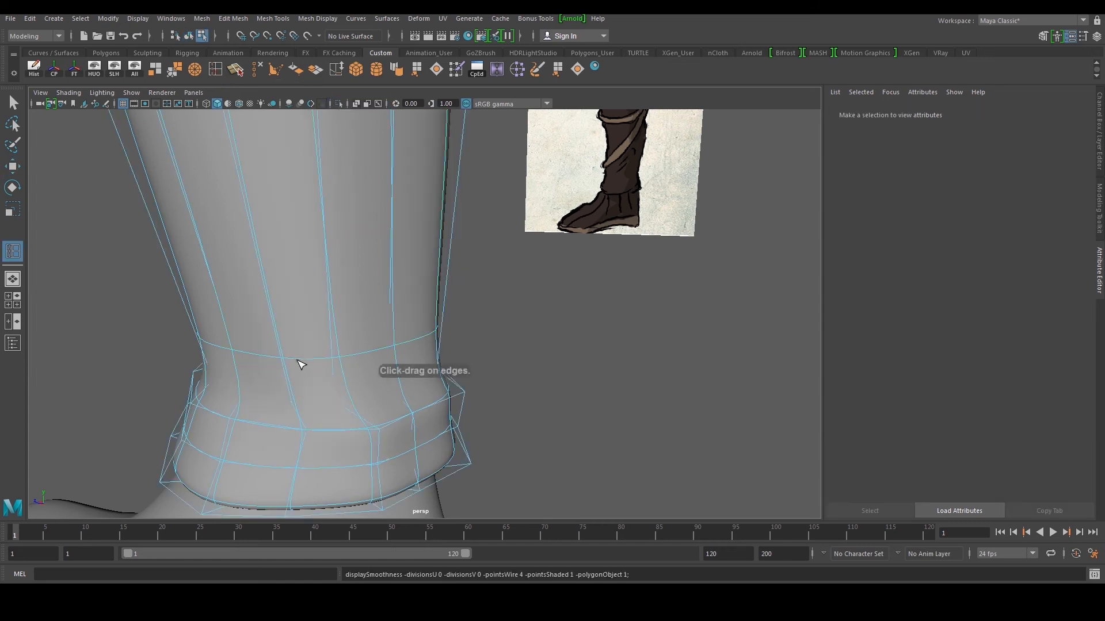
click(298, 361)
alt+drag(351, 371, 366, 405)
click(344, 412)
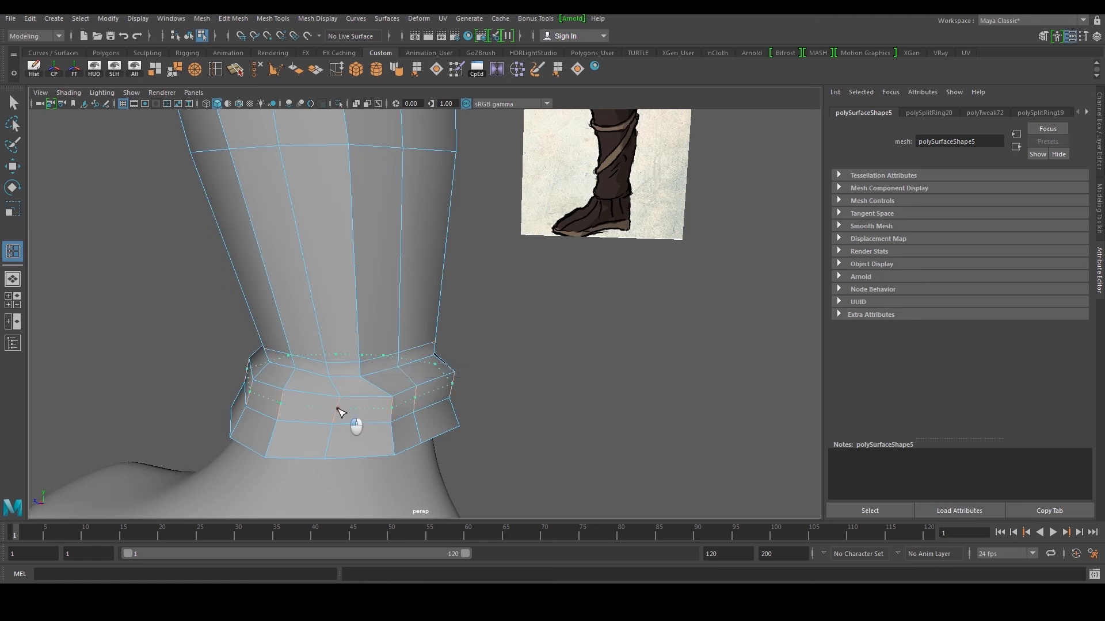
click(333, 445)
- Scale the cuff's edge loops individually to shape ridges around the ankle, and preview the shaft smoothed
key(r)
drag(340, 407, 411, 383)
double_click(350, 403)
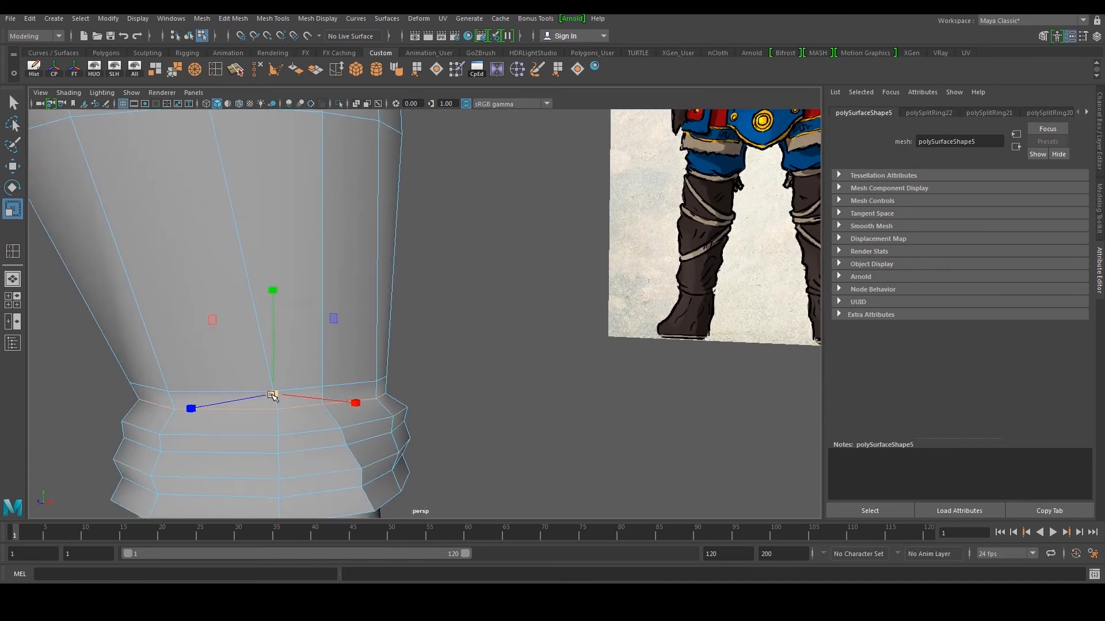
double_click(318, 432)
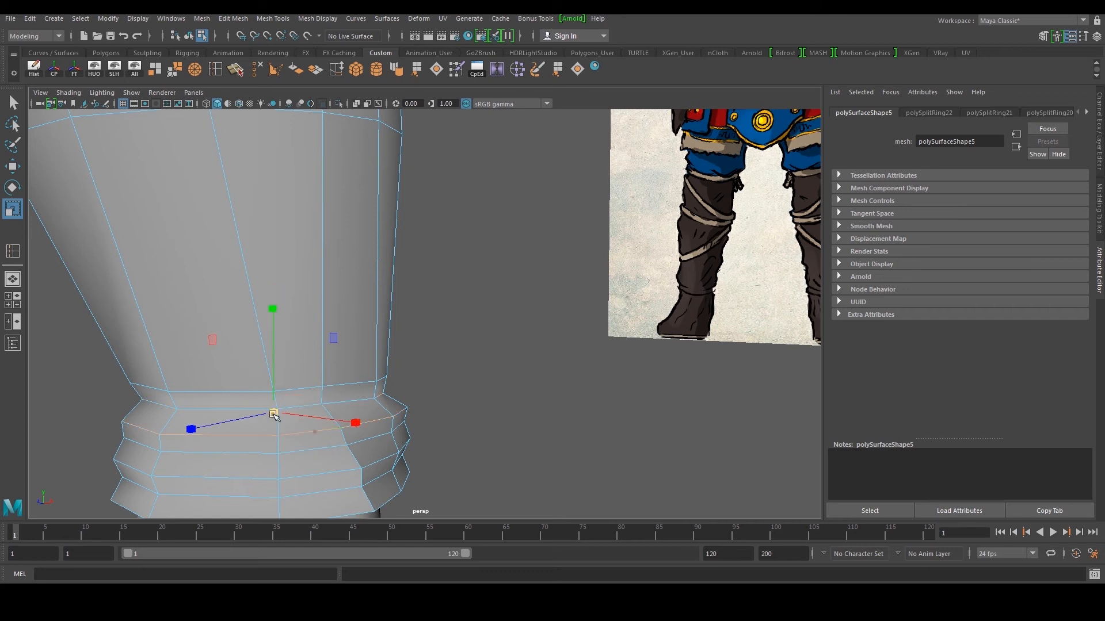
right_drag(329, 310, 448, 252)
key(3)
click(469, 295)
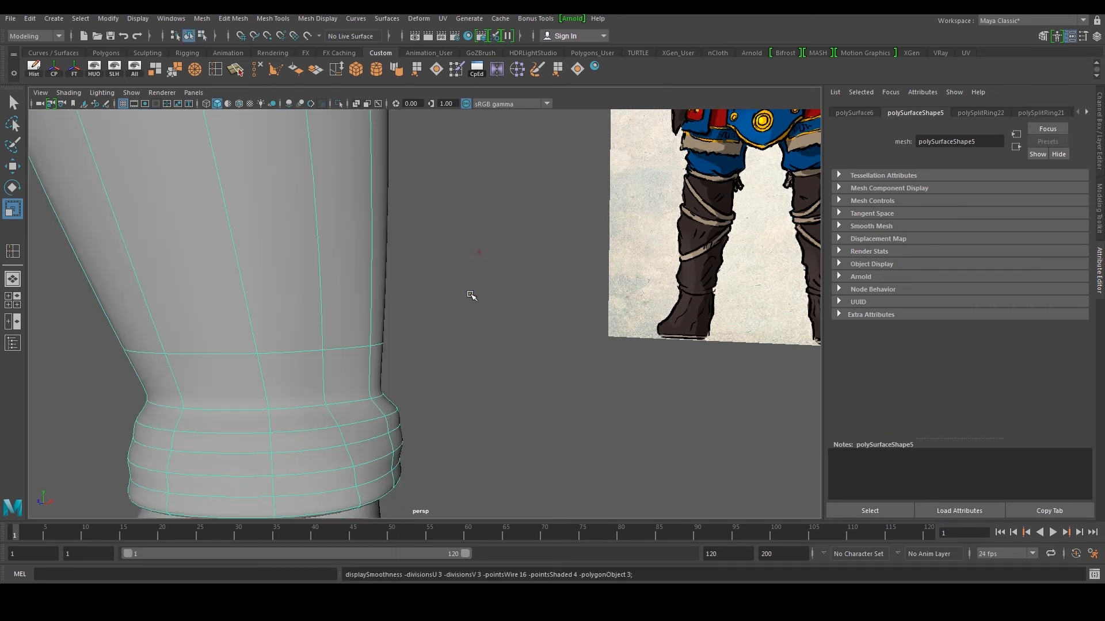
scroll(480, 308, down, 5)
alt+drag(481, 308, 534, 345)
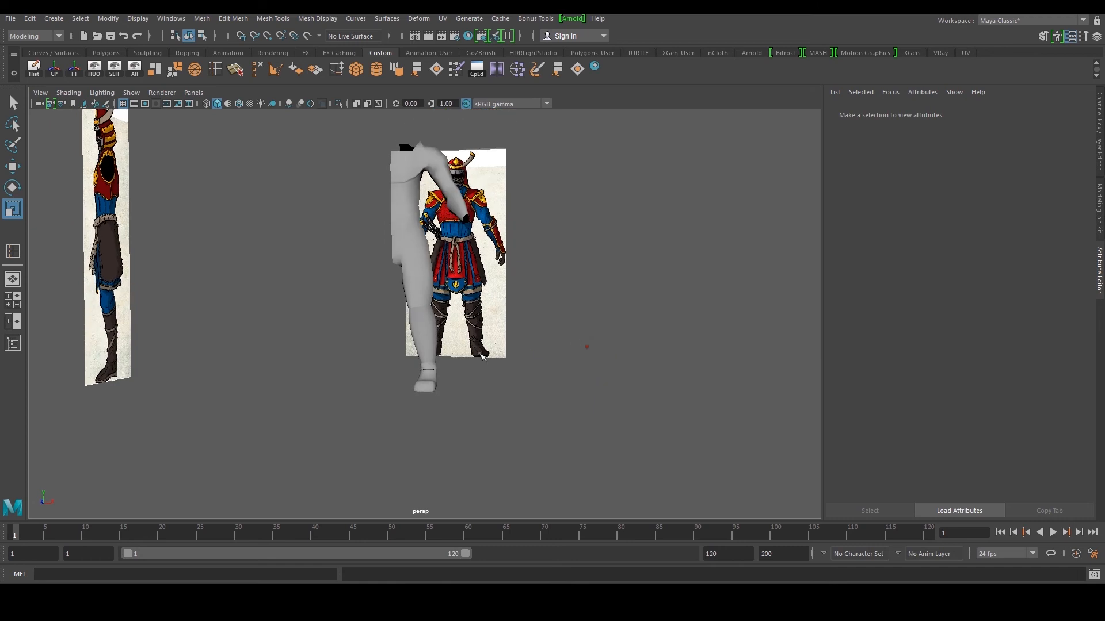
- Select the edge loop at the narrow top of the cuff, raise it, and widen it
scroll(443, 293, up, 5)
click(454, 362)
alt+middle_drag(455, 362, 417, 340)
scroll(417, 339, up, 4)
right_drag(402, 304, 403, 270)
scroll(410, 364, up, 1)
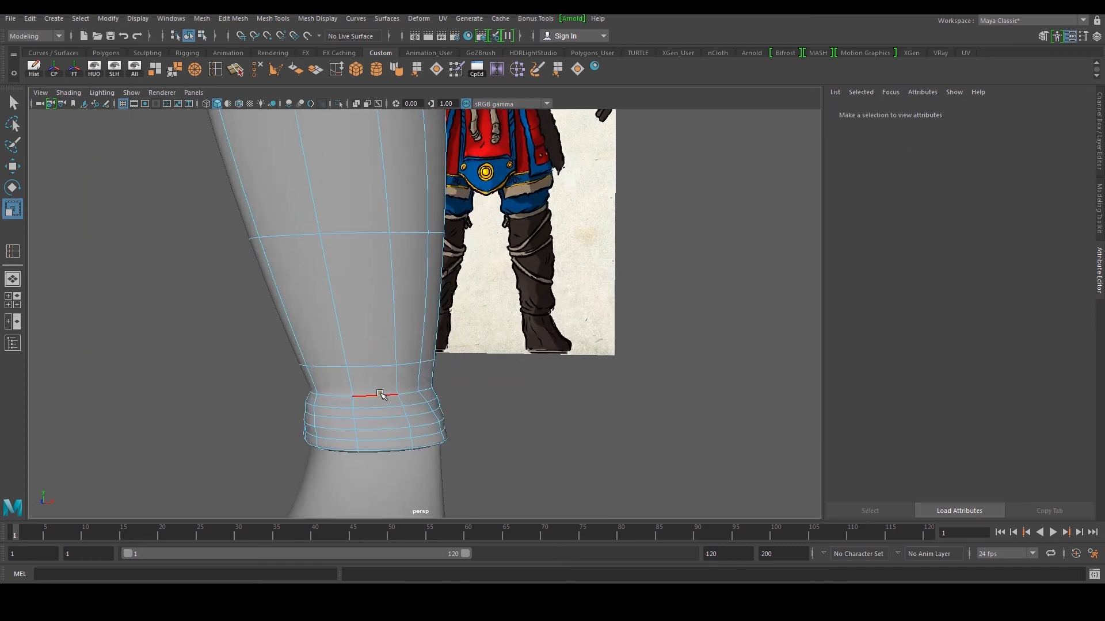
double_click(377, 397)
key(w)
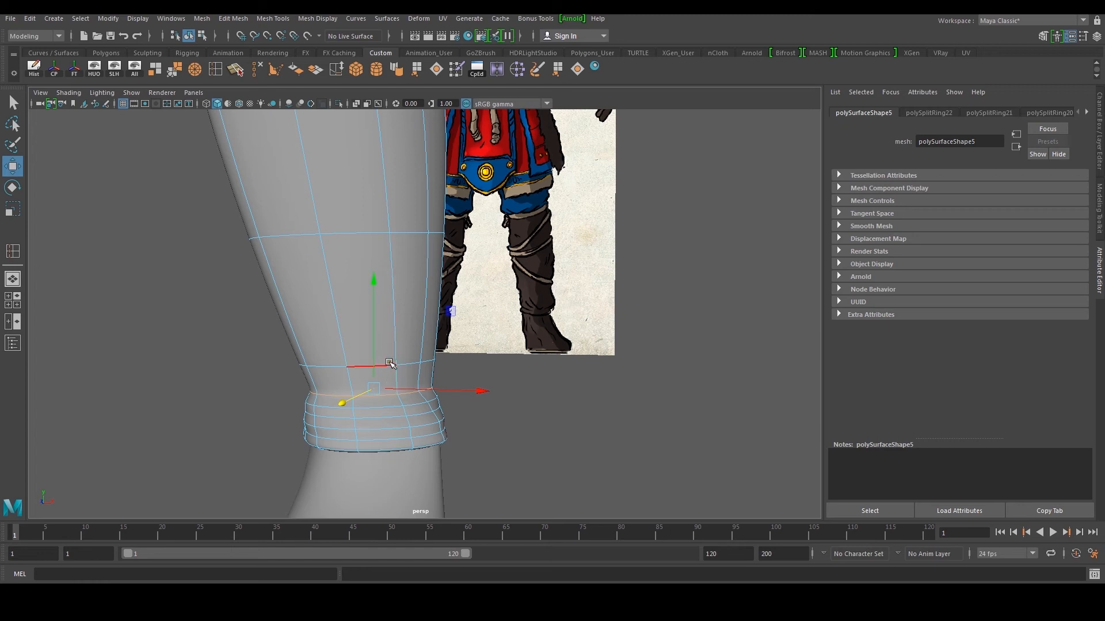
key(e)
key(w)
click(374, 280)
drag(374, 280, 375, 265)
key(r)
drag(370, 375, 394, 376)
- Select the edge loop just above the cuff, raise it up the shaft, and widen it slightly
double_click(350, 364)
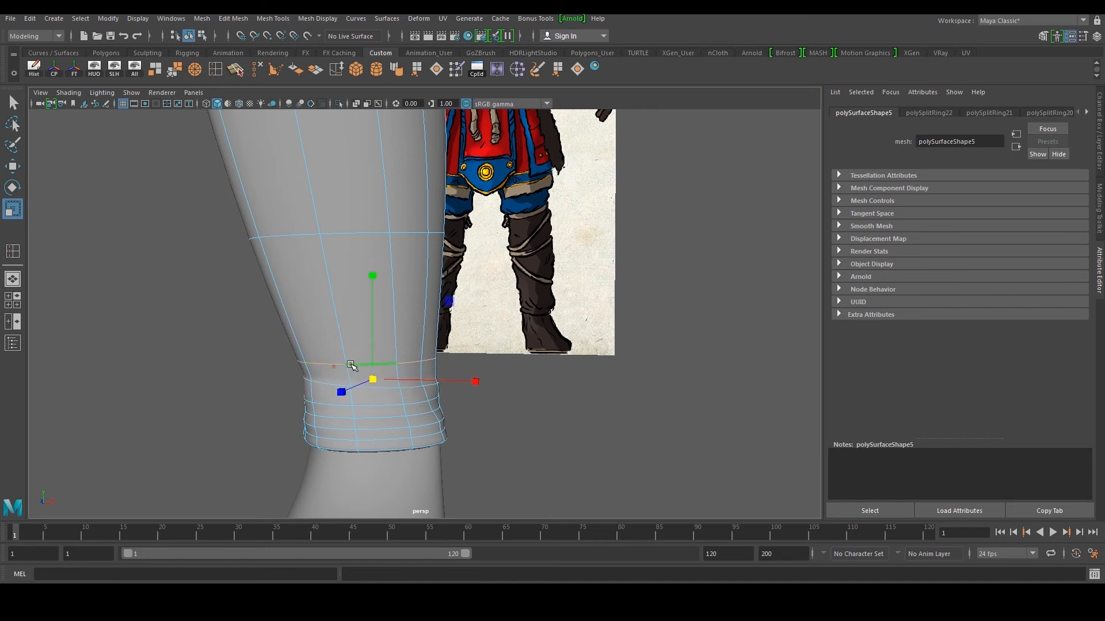
key(e)
key(w)
drag(372, 272, 374, 237)
key(r)
drag(374, 344, 377, 348)
- Turn off the shaft's smooth preview, then raise and widen the upper edge loop of the cuff
double_click(338, 403)
key(1)
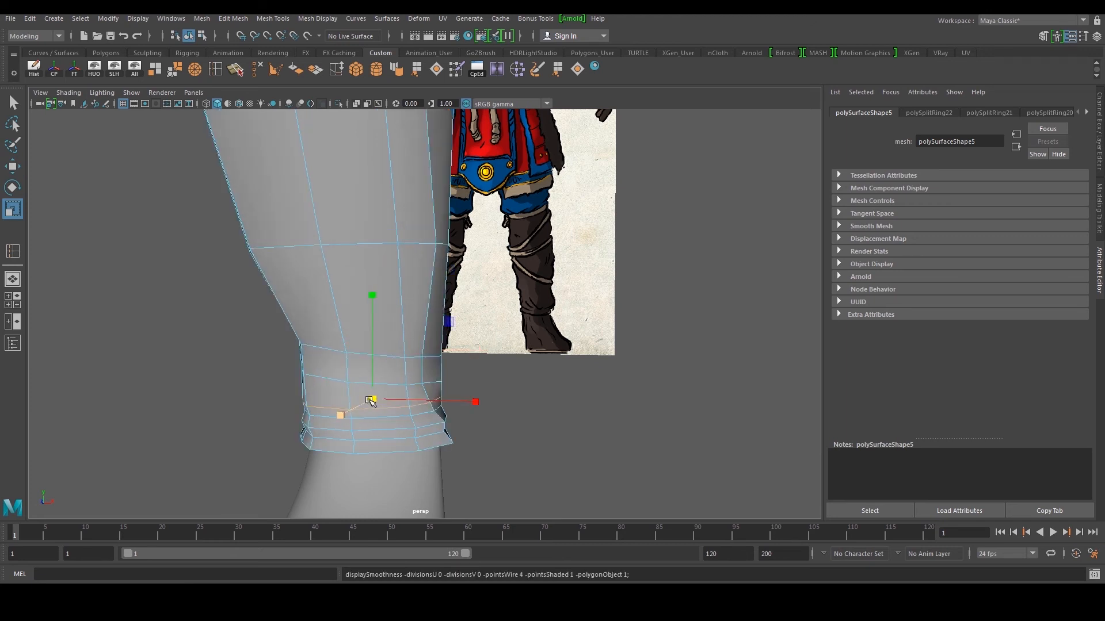
scroll(370, 401, up, 2)
key(w)
drag(368, 324, 381, 308)
key(r)
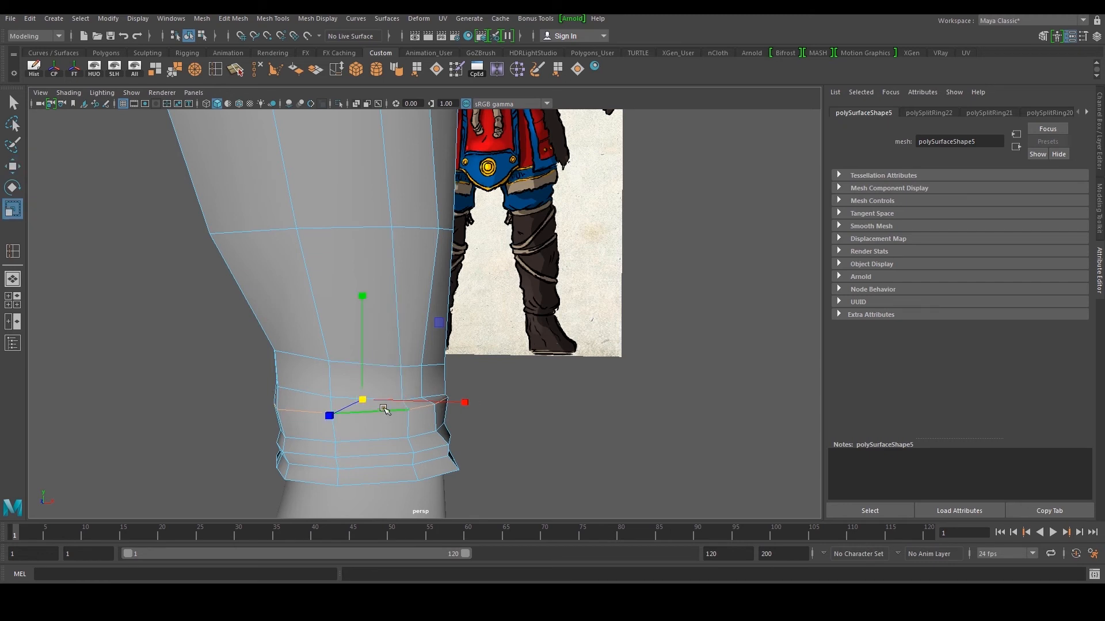
- Raise the edge loop in the middle of the cuff and scale it inward
double_click(346, 442)
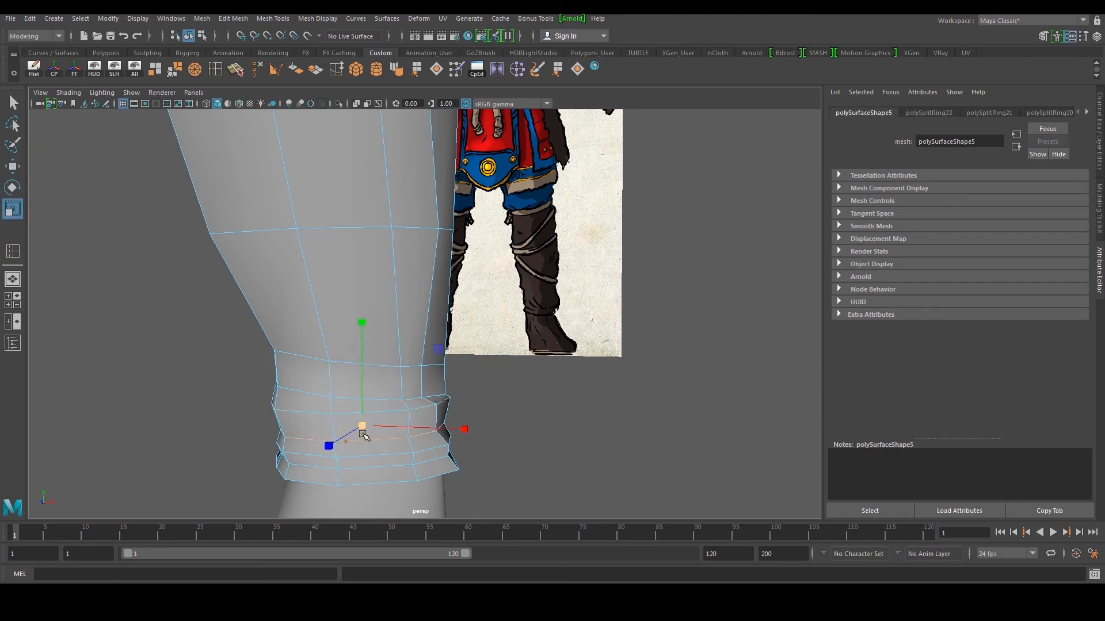
key(w)
click(366, 313)
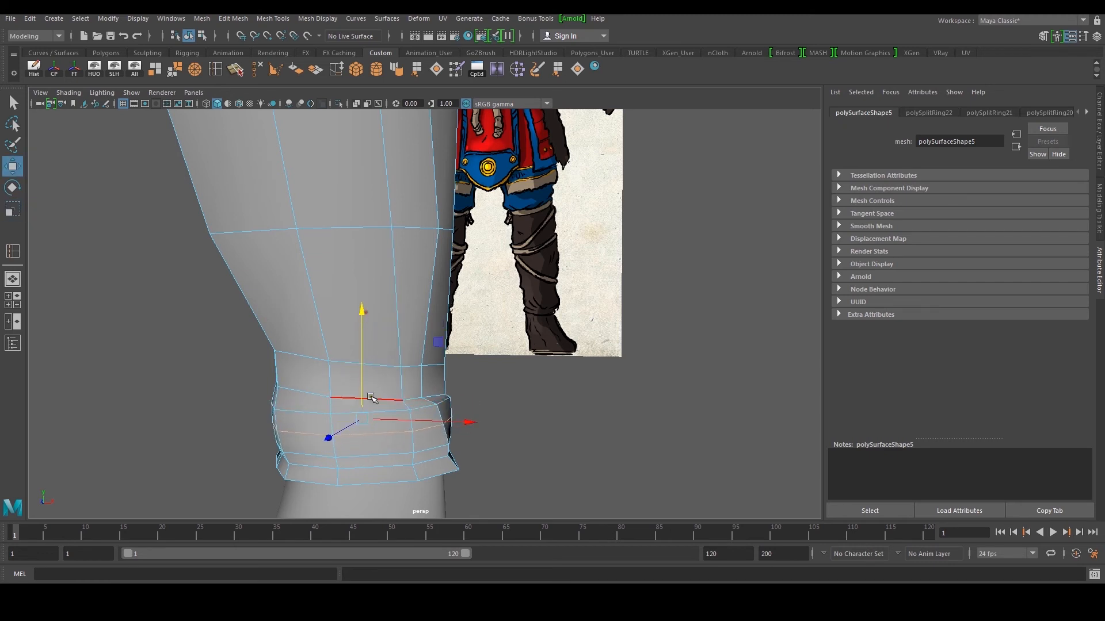
key(r)
- Raise the edge loop in the lower part of the cuff, tilt it, and rescale it
double_click(344, 458)
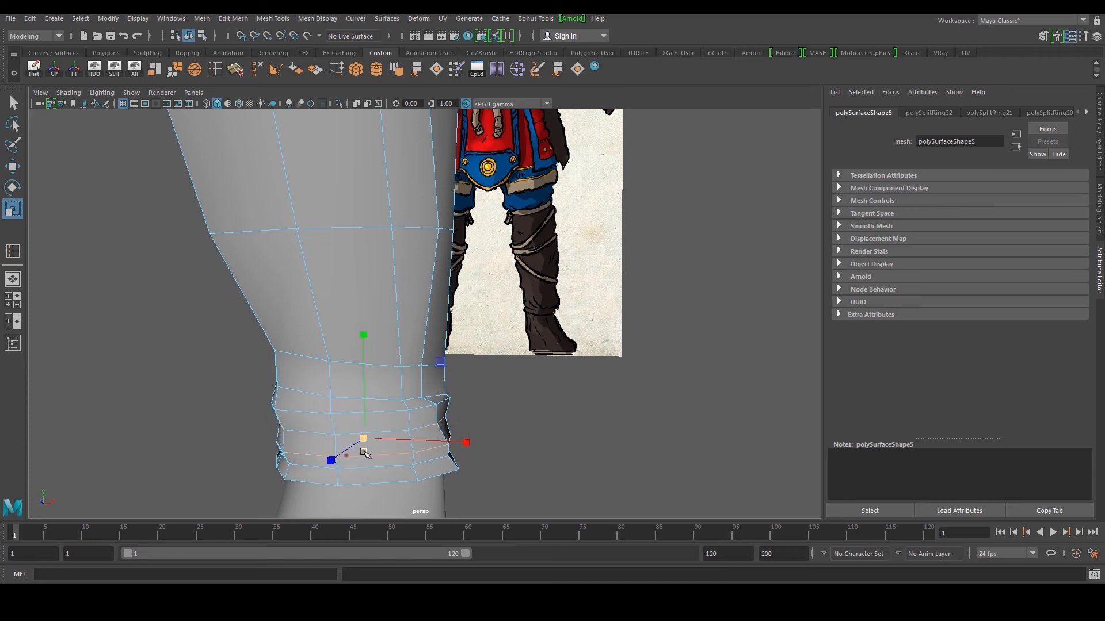
key(w)
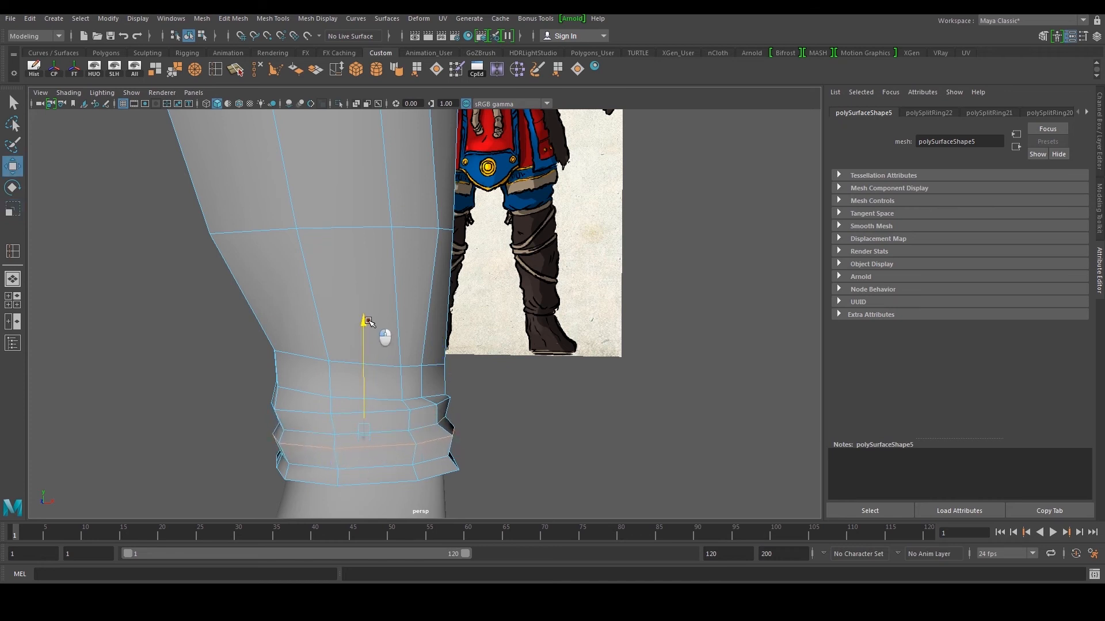
key(e)
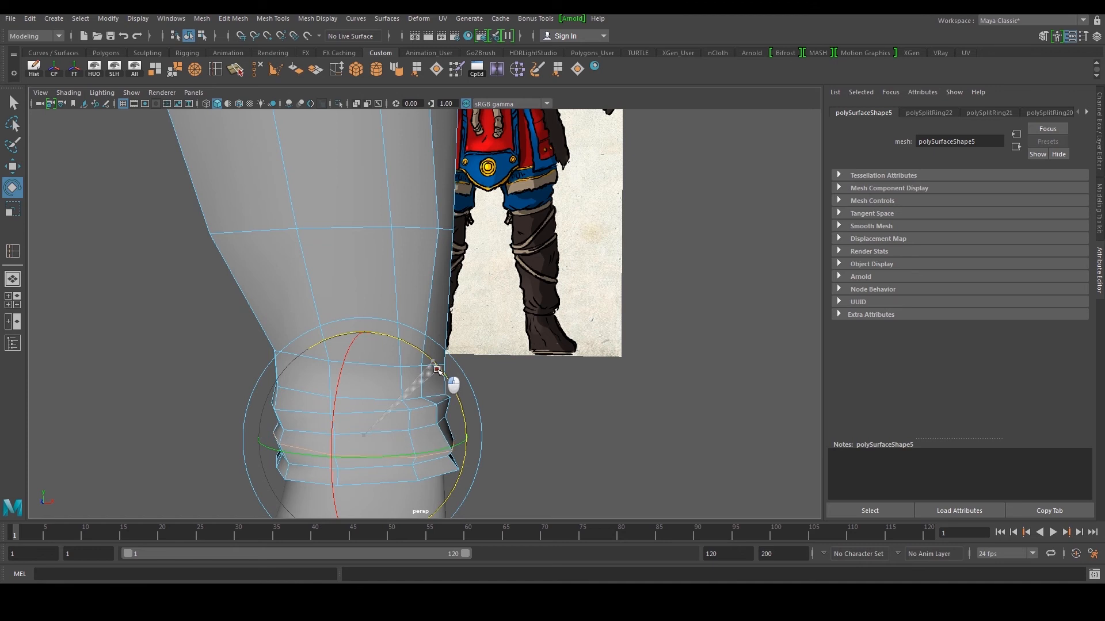
key(r)
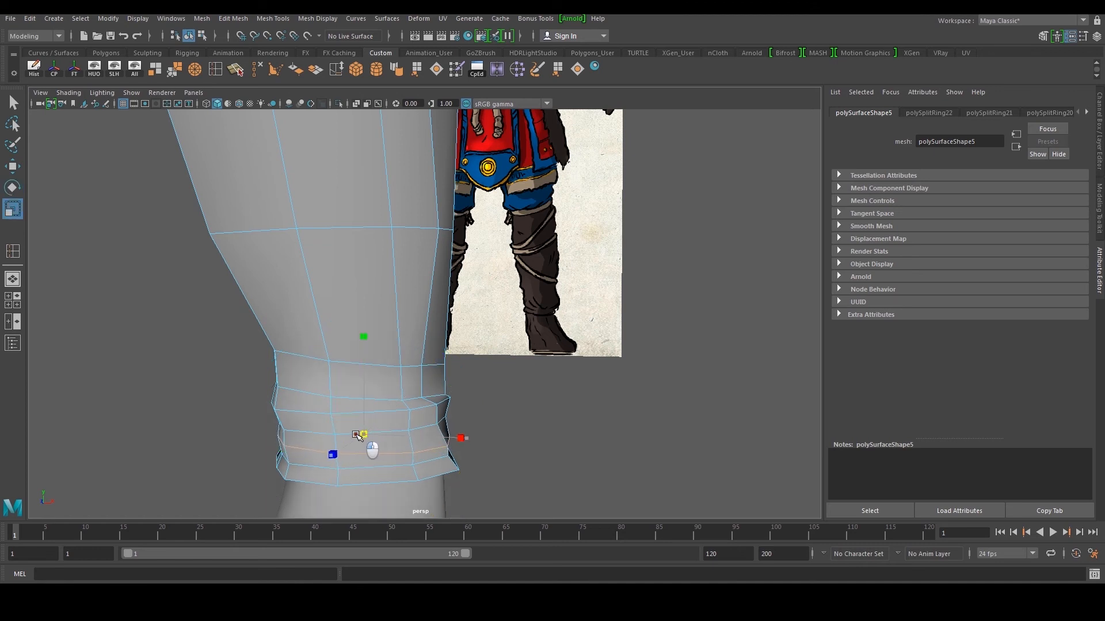
- Raise the edge loop at the cuff's top, then widen and raise the ridge loop below it
key(w)
double_click(309, 390)
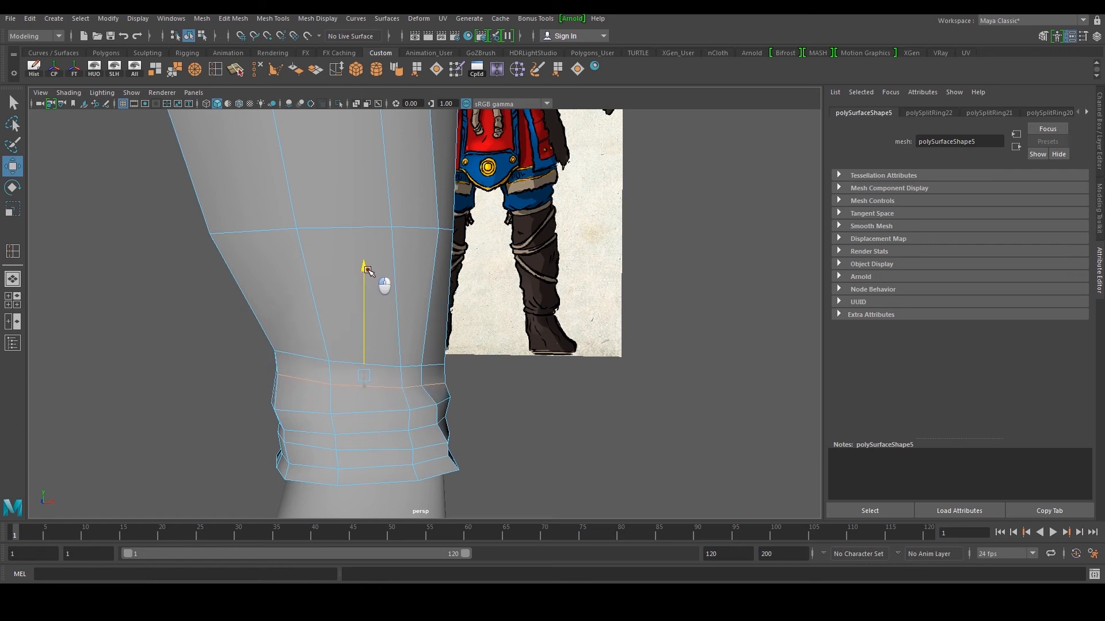
double_click(327, 413)
key(r)
drag(358, 402, 365, 401)
key(w)
drag(362, 306, 363, 296)
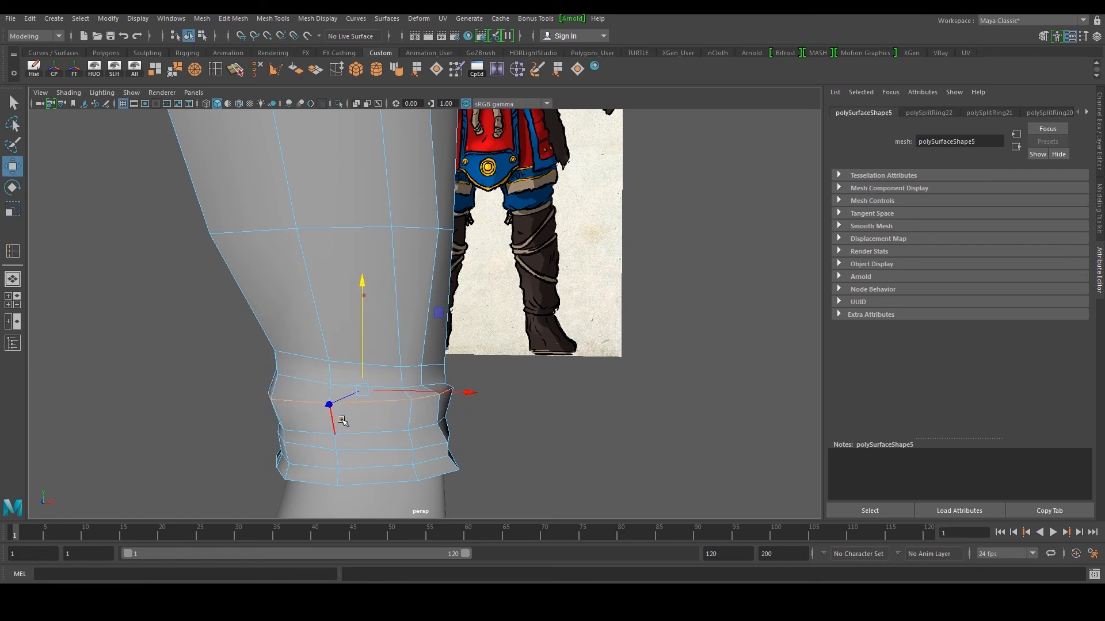
- Select the loop below the cuff's upper ridge, return to object selection, and preview the shaft smoothed
double_click(333, 432)
right_drag(341, 277, 413, 259)
click(455, 344)
scroll(448, 352, down, 5)
click(435, 365)
key(3)
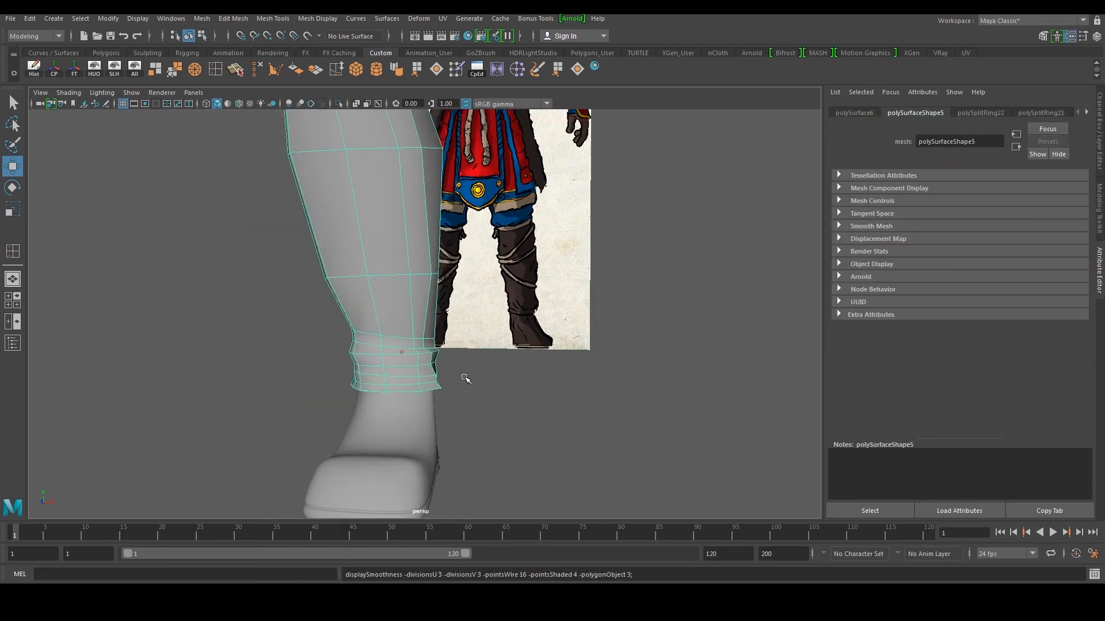
- Examine the boot and leg from several sides, comparing the ankle folds and shaft shape with the reference drawings
scroll(504, 356, down, 5)
click(523, 347)
alt+drag(523, 347, 604, 336)
click(486, 353)
scroll(460, 308, down, 5)
click(467, 344)
alt+drag(467, 344, 509, 323)
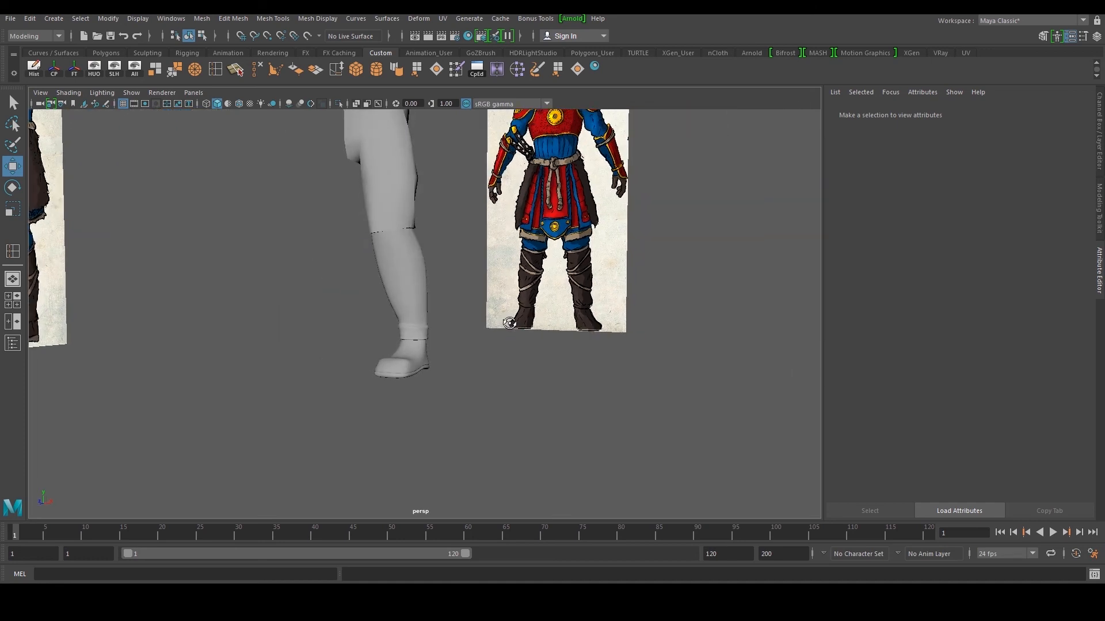
scroll(518, 305, up, 6)
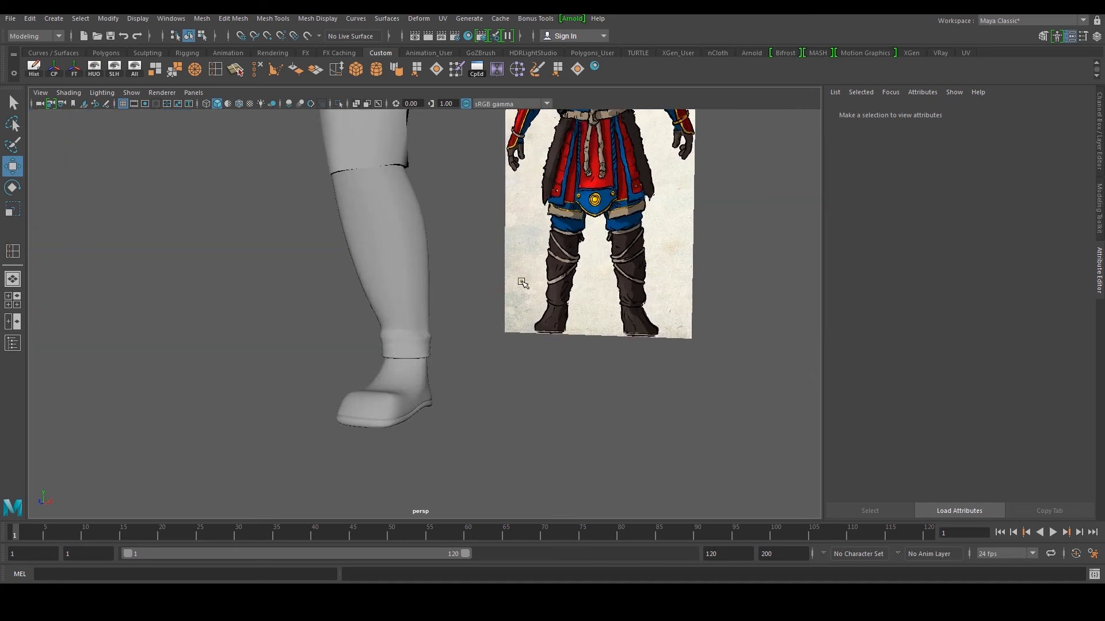
alt+middle_drag(472, 231, 374, 343)
alt+drag(374, 343, 406, 336)
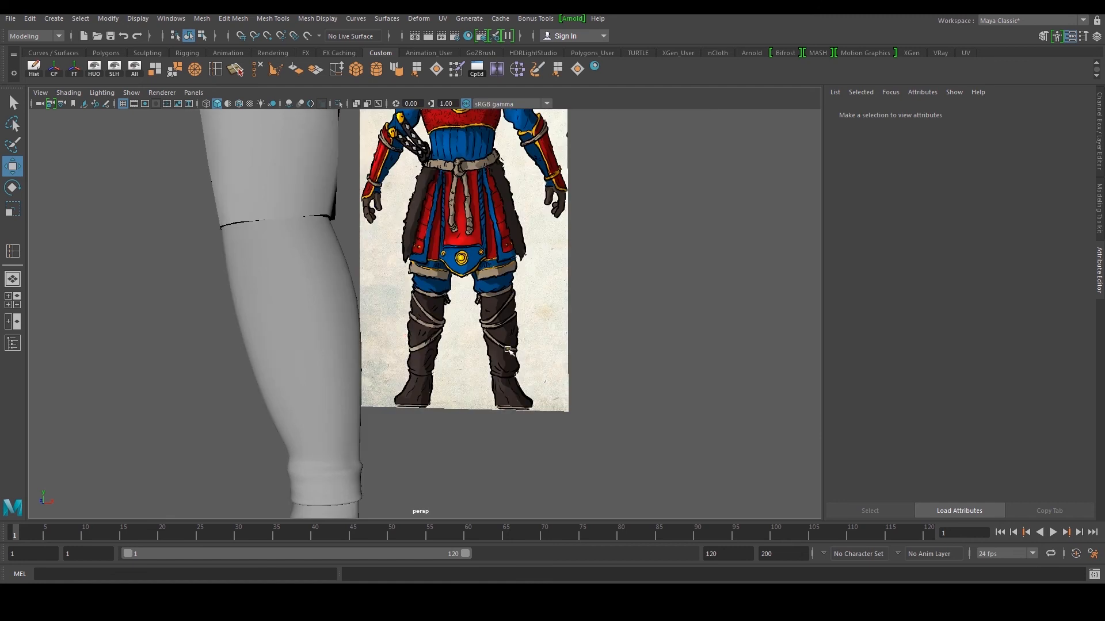
scroll(518, 348, up, 2)
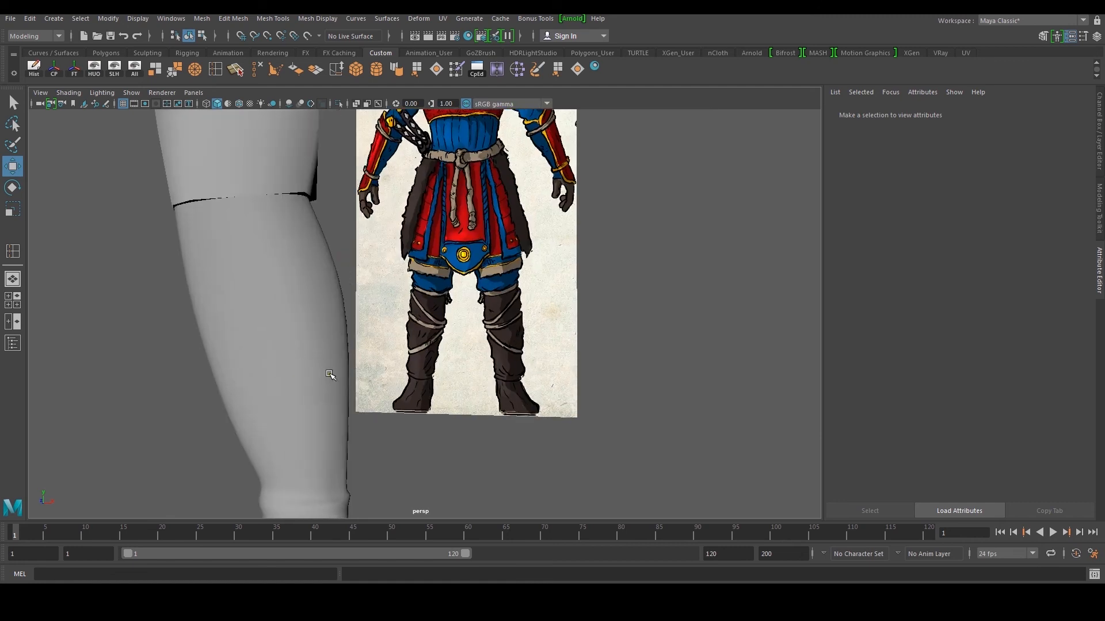
alt+drag(271, 280, 279, 357)
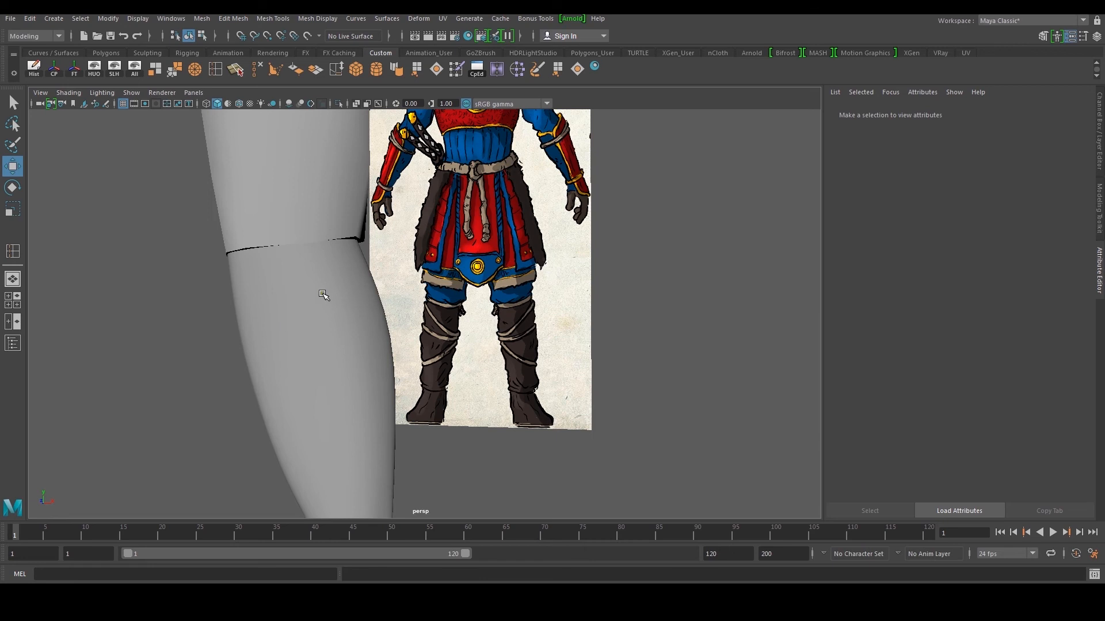
scroll(337, 268, down, 6)
alt+drag(337, 268, 281, 320)
scroll(501, 309, down, 5)
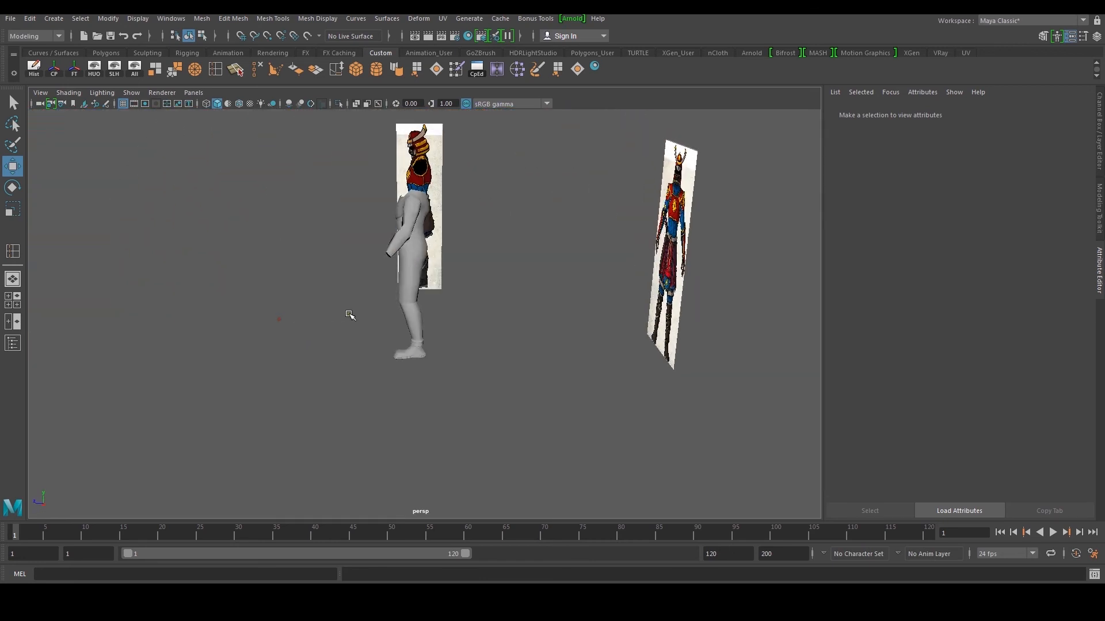
scroll(352, 313, up, 4)
alt+drag(352, 313, 460, 299)
scroll(424, 336, up, 1)
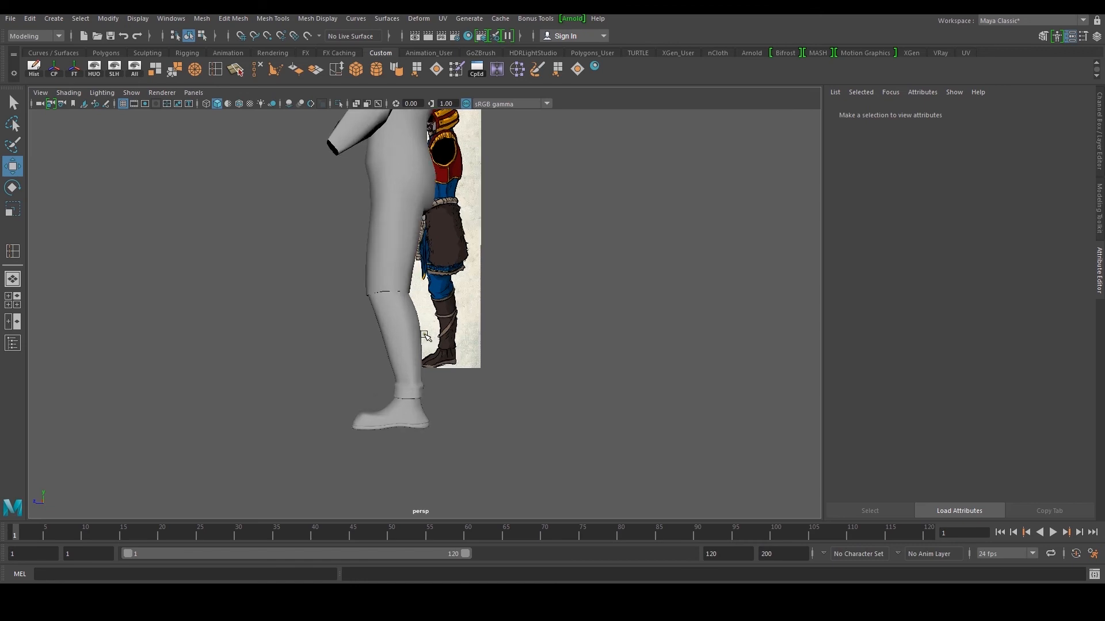
alt+drag(426, 337, 622, 378)
scroll(485, 370, up, 5)
click(486, 370)
alt+drag(485, 370, 303, 360)
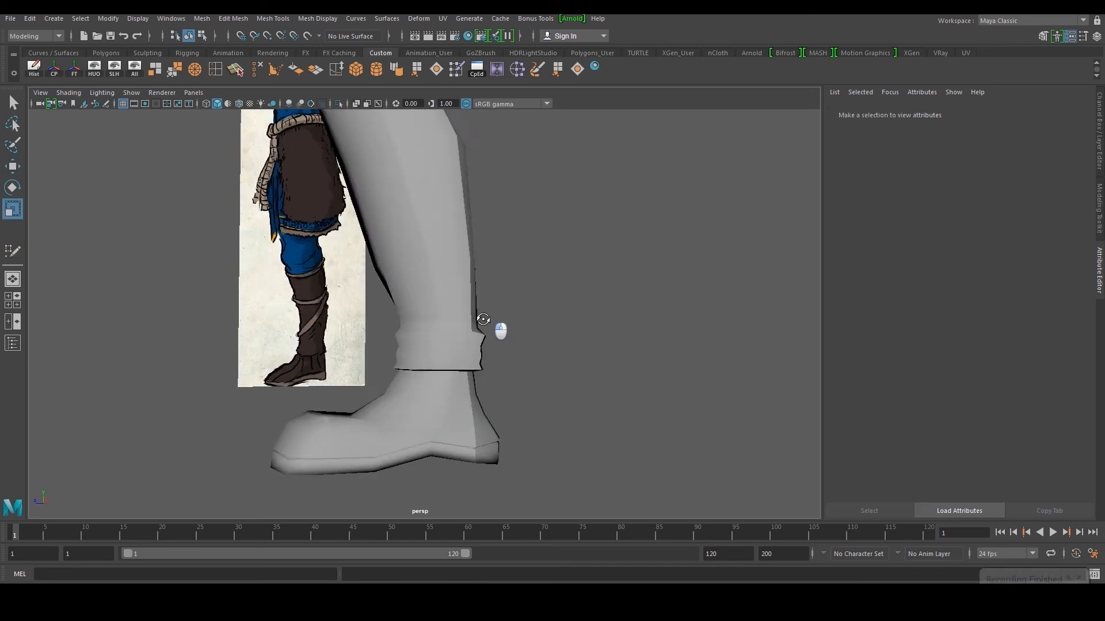
- Insert an edge loop around the boot just above the sole, return to object selection, and preview the boot smoothed
alt+drag(483, 320, 475, 328)
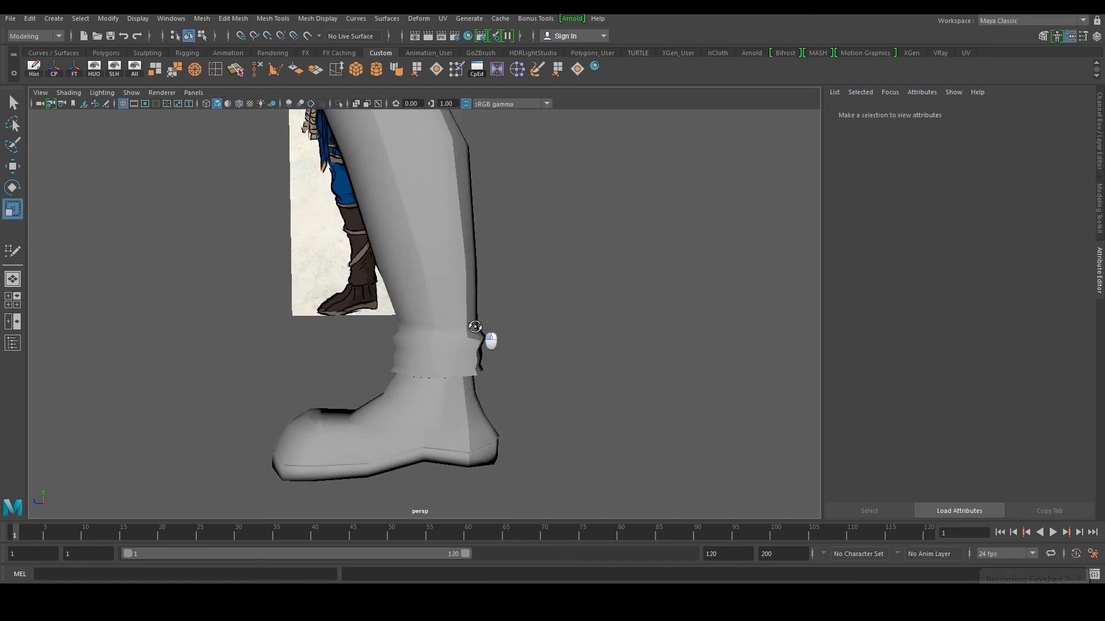
click(446, 389)
alt+drag(446, 389, 473, 347)
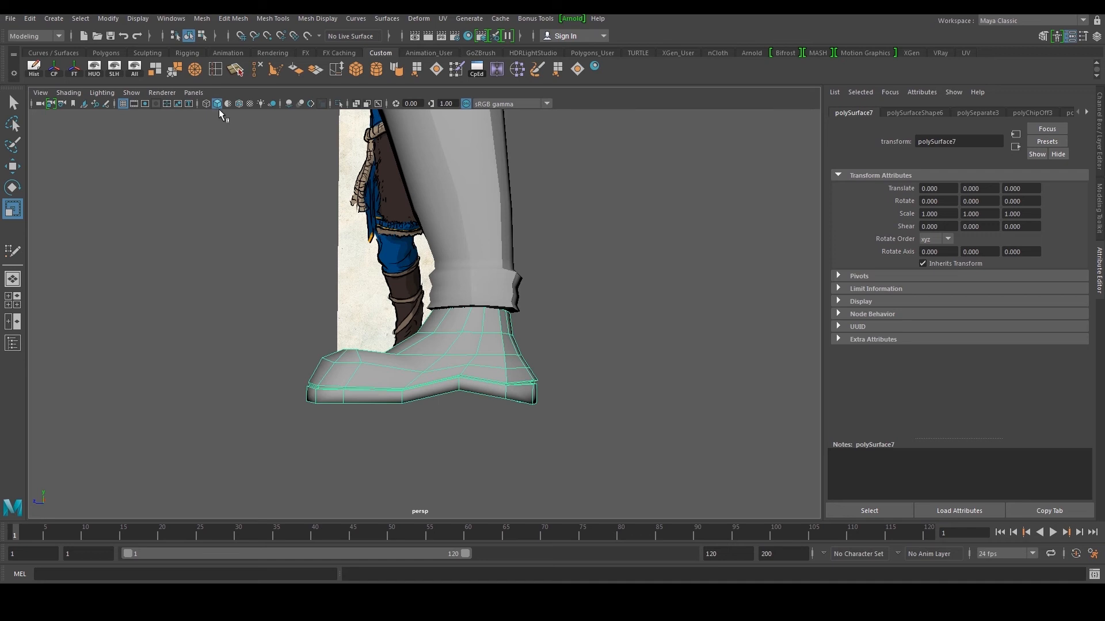
click(215, 68)
scroll(393, 458, up, 3)
click(385, 471)
mouse_move(385, 472)
alt+mouse_down()
mouse_move(371, 467)
mouse_move(378, 447)
mouse_move(366, 462)
alt+mouse_up()
scroll(369, 461, down, 4)
alt+drag(404, 402, 444, 416)
key(w)
right_drag(450, 347, 528, 241)
key(3)
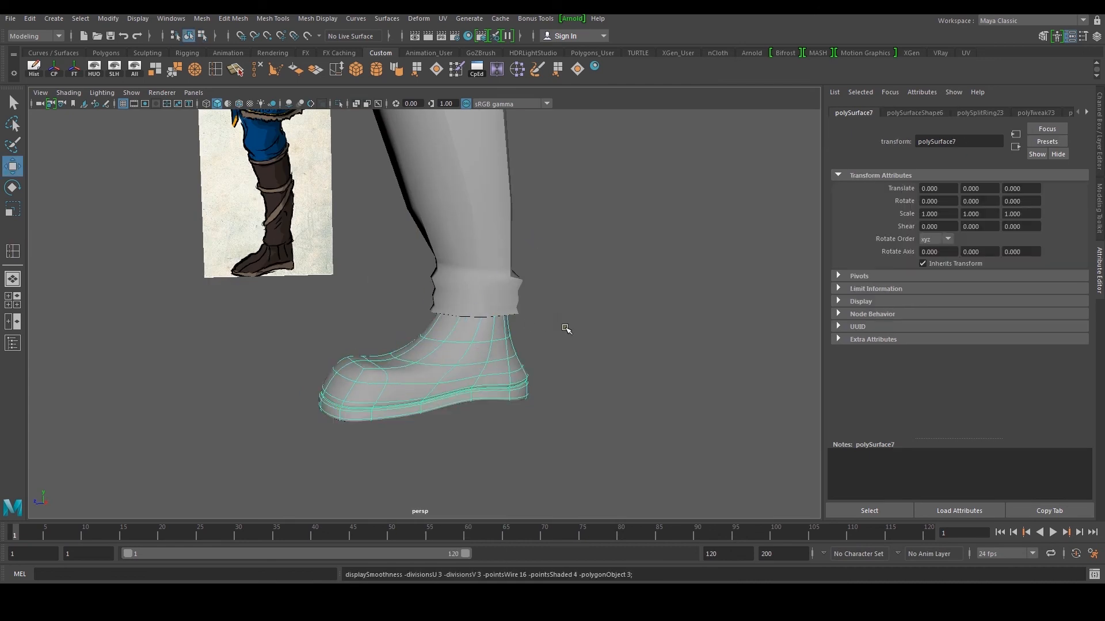
- Switch the boot to vertex selection and reposition the vertices at the side of its heel
alt+drag(589, 340, 421, 436)
click(540, 392)
click(421, 436)
alt+drag(412, 352, 458, 377)
right_drag(458, 377, 390, 379)
drag(433, 367, 433, 366)
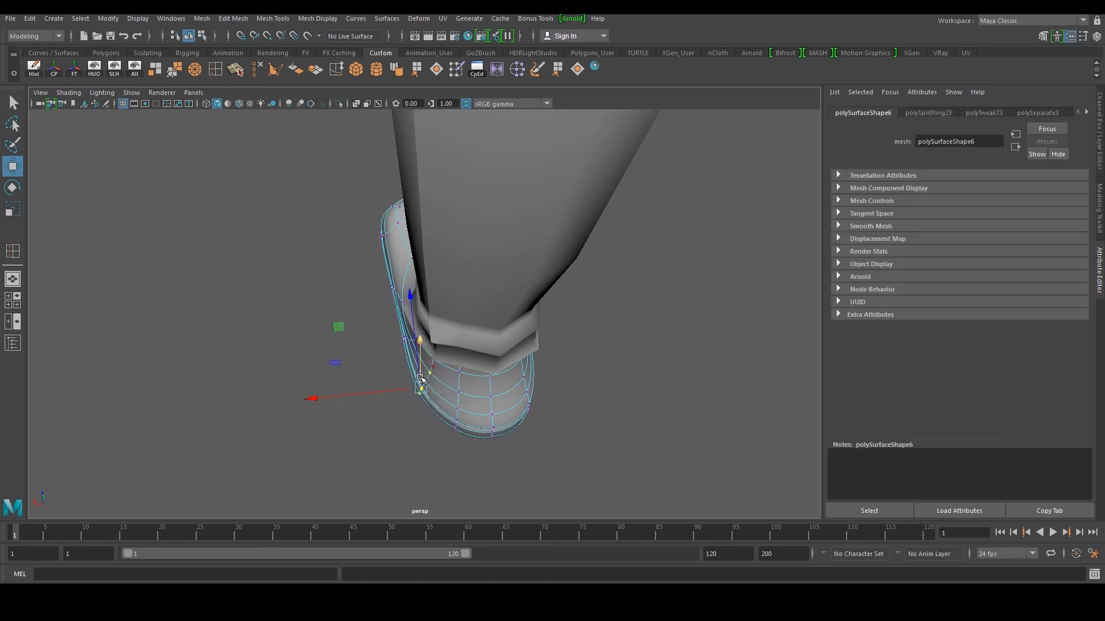
scroll(426, 378, up, 2)
drag(355, 408, 344, 413)
- Adjust more vertices around the boot's heel, return to object selection, and deselect the boot
alt+drag(399, 332, 406, 351)
drag(401, 305, 411, 327)
drag(432, 453, 467, 402)
drag(454, 358, 454, 365)
drag(379, 446, 584, 431)
right_click(465, 341)
right_drag(451, 330, 511, 259)
click(549, 247)
- Select the boot shaft and switch the workspace to Modeling - Standard
alt+drag(550, 247, 473, 360)
click(402, 332)
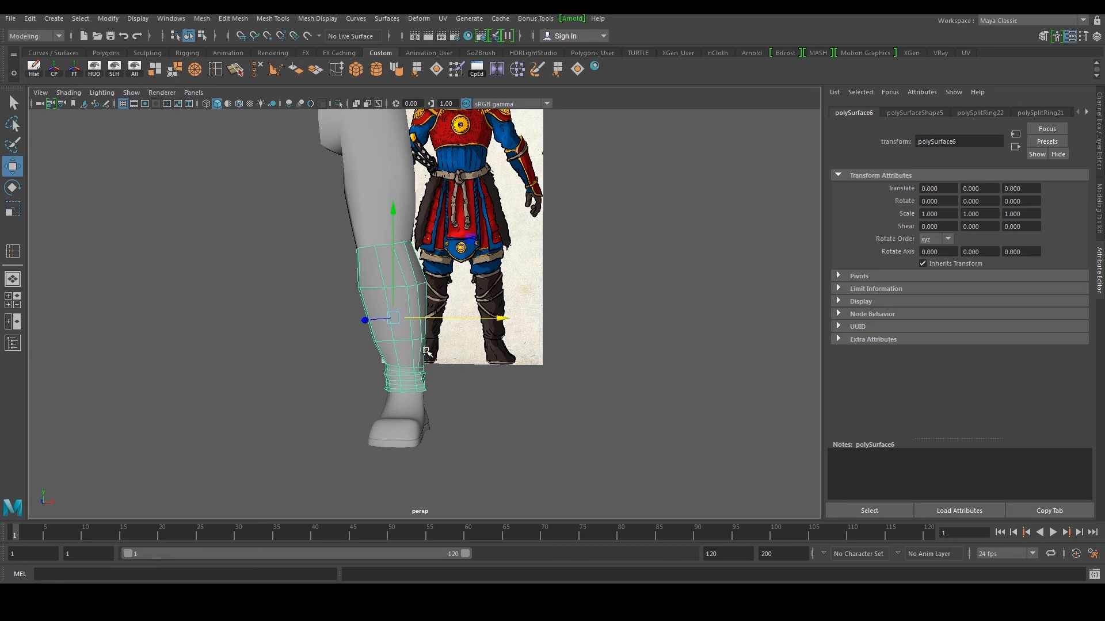
scroll(426, 351, up, 1)
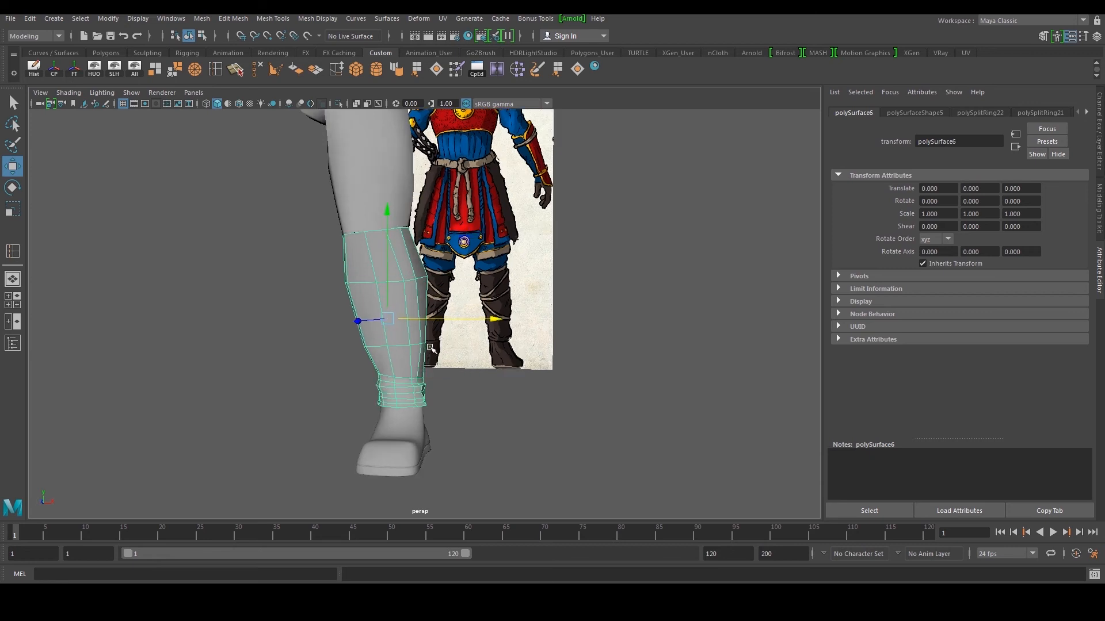
alt+middle_drag(430, 348, 429, 384)
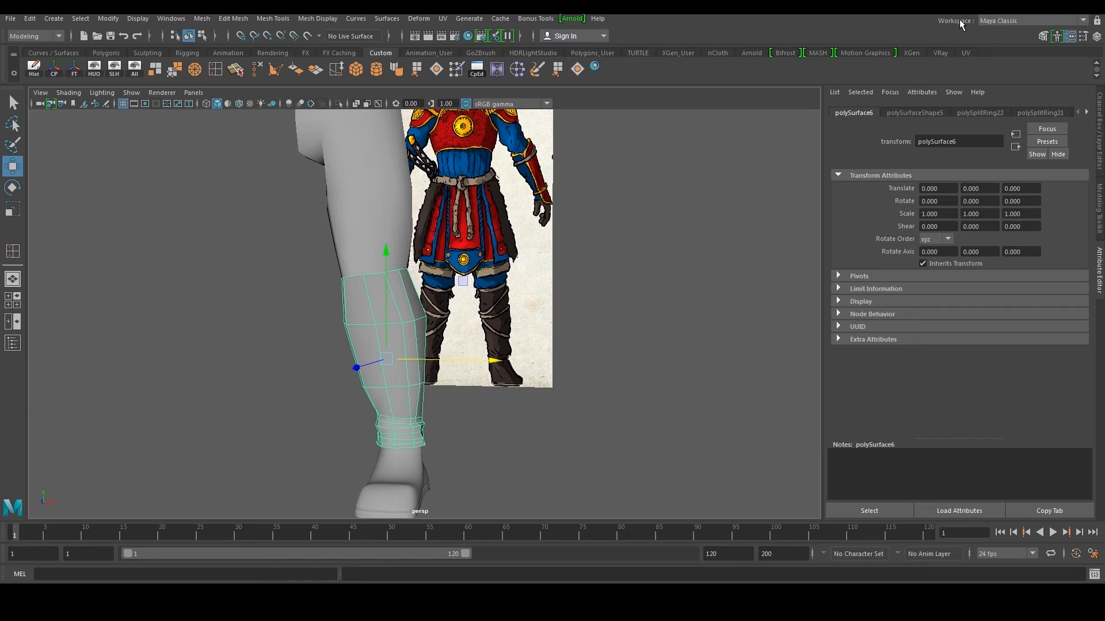
click(1001, 23)
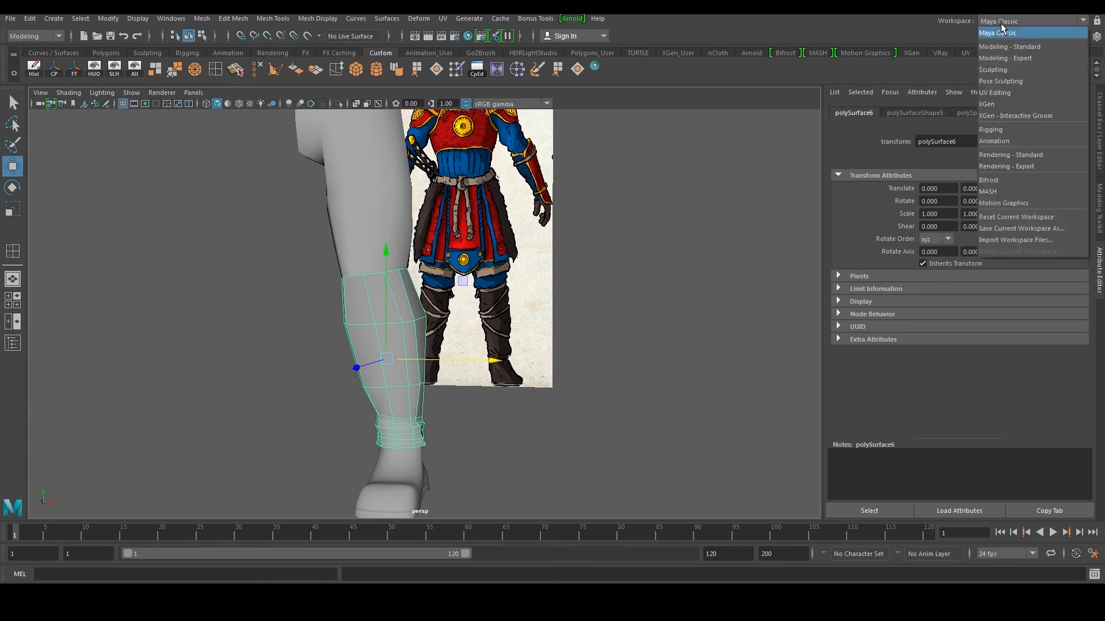
click(1021, 47)
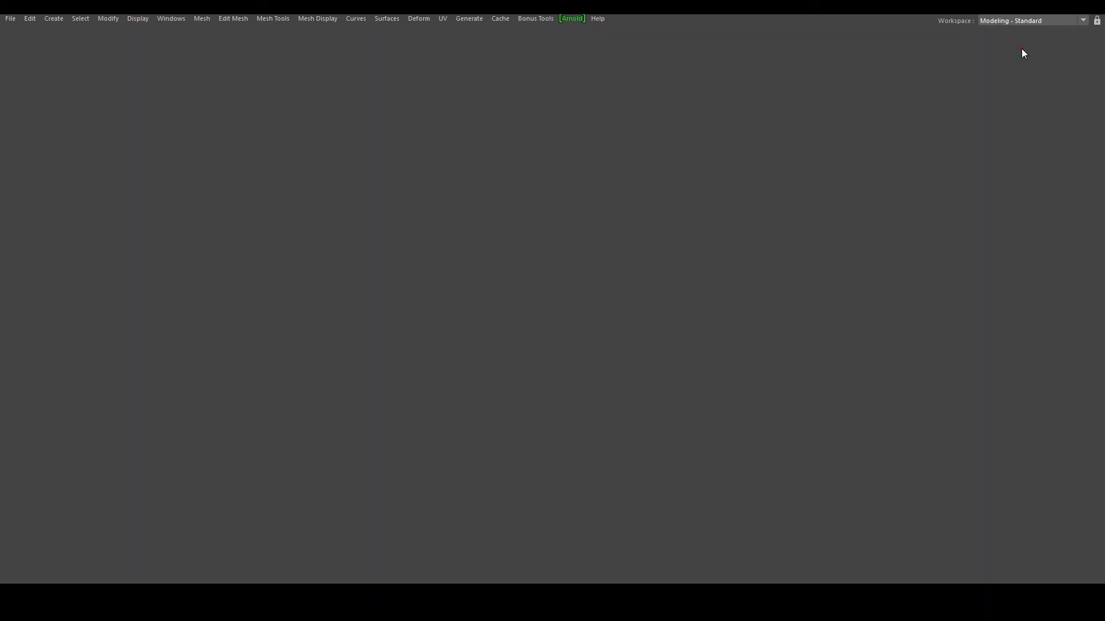
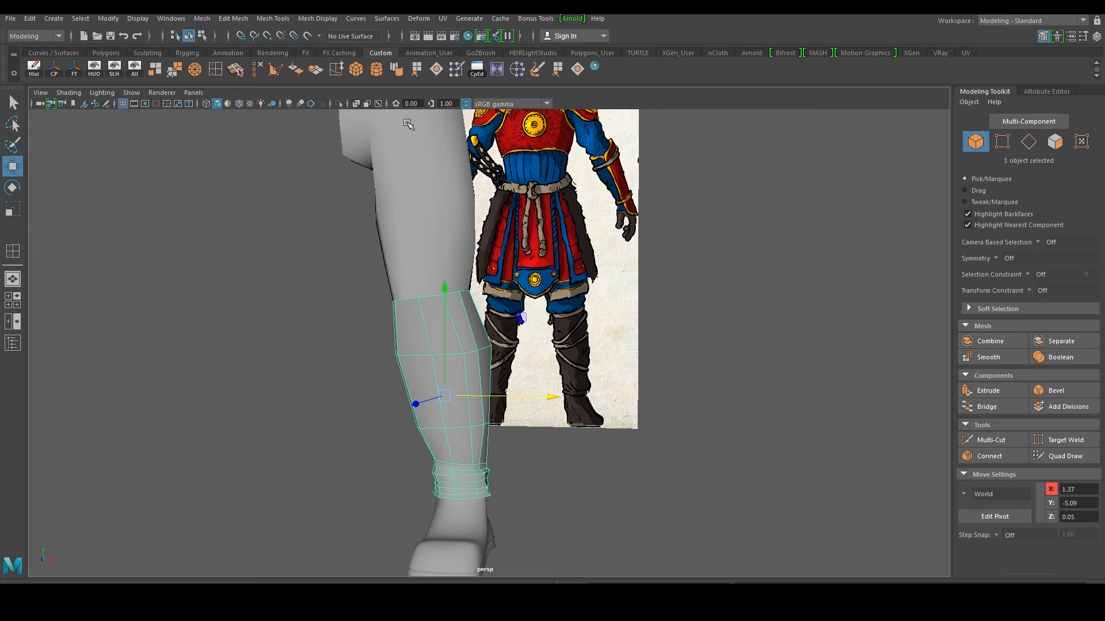
- Make the selected boot shaft a live surface and start the Quad Draw tool
alt+middle_drag(577, 345, 593, 246)
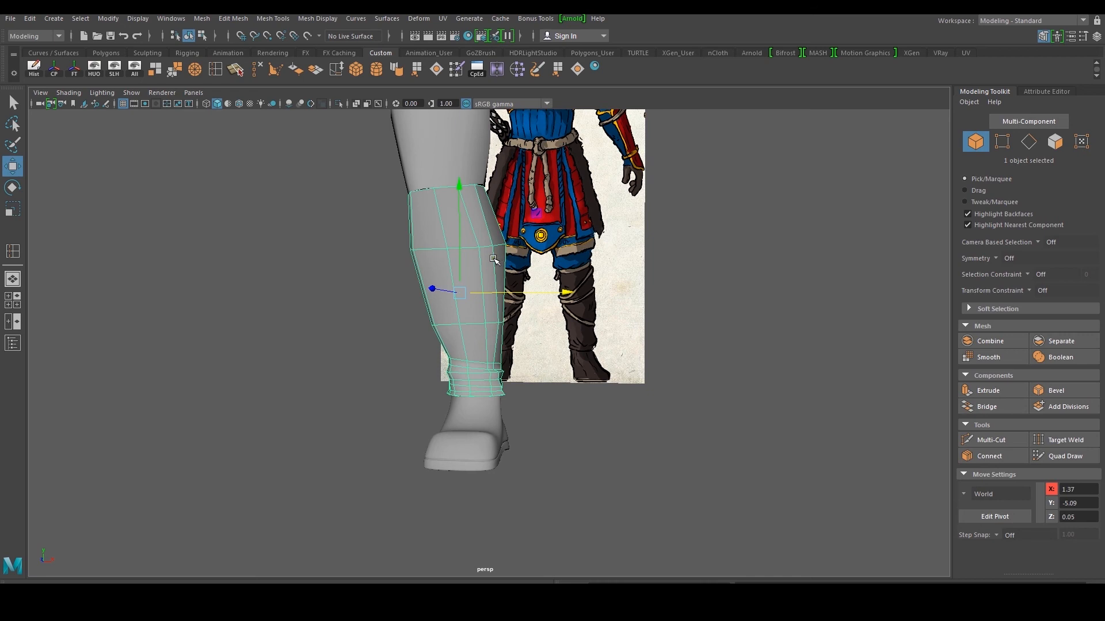
click(306, 37)
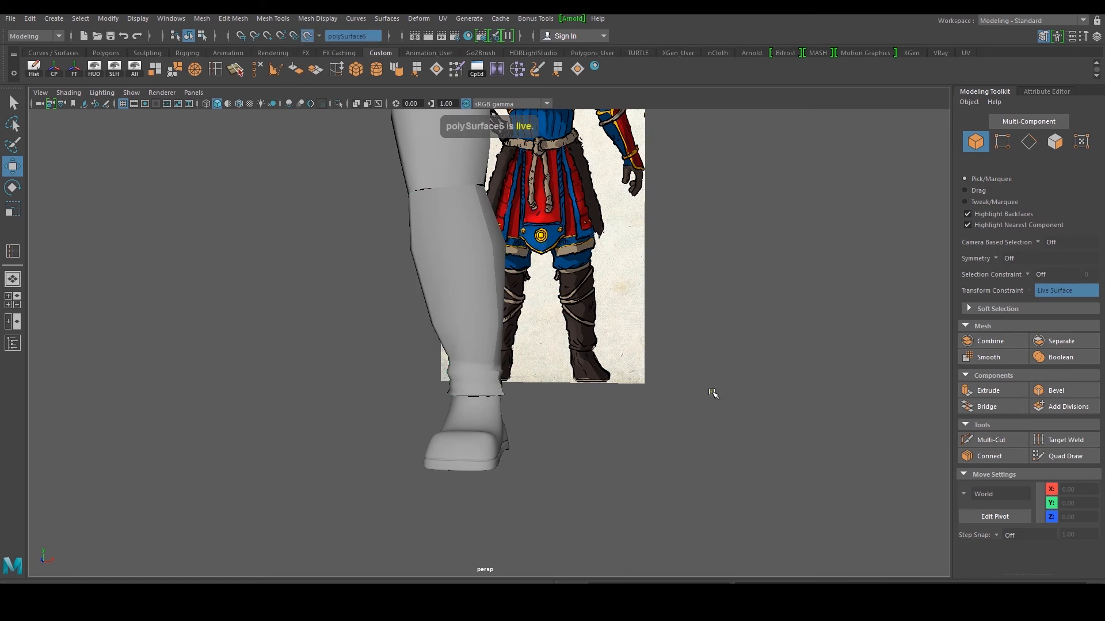
shift+right_click(606, 384)
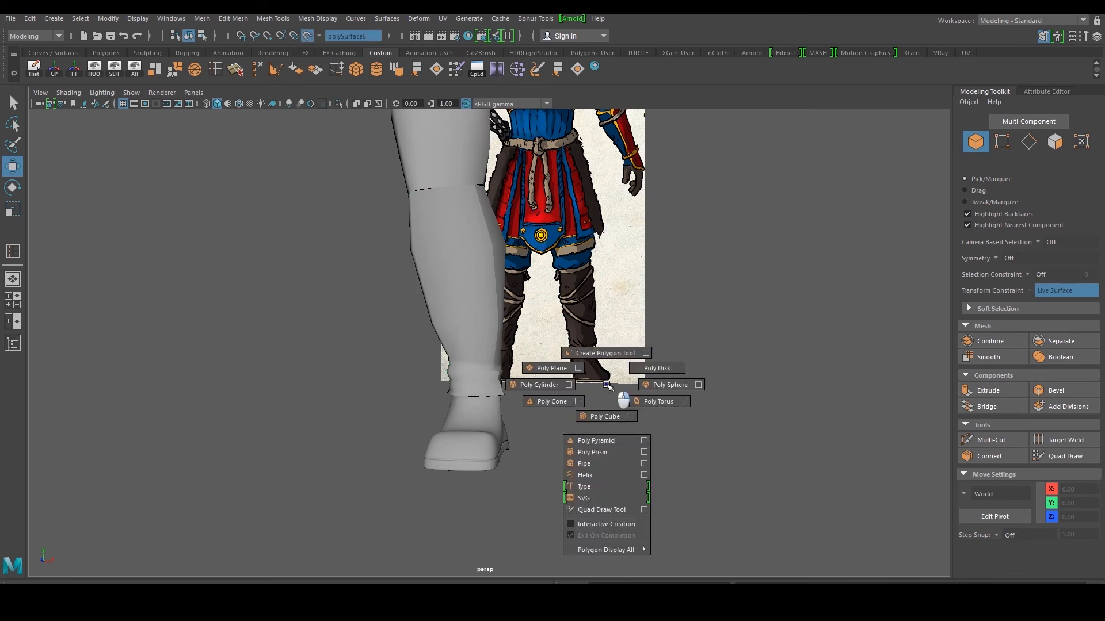
shift+right_drag(607, 385, 613, 509)
scroll(486, 321, up, 1)
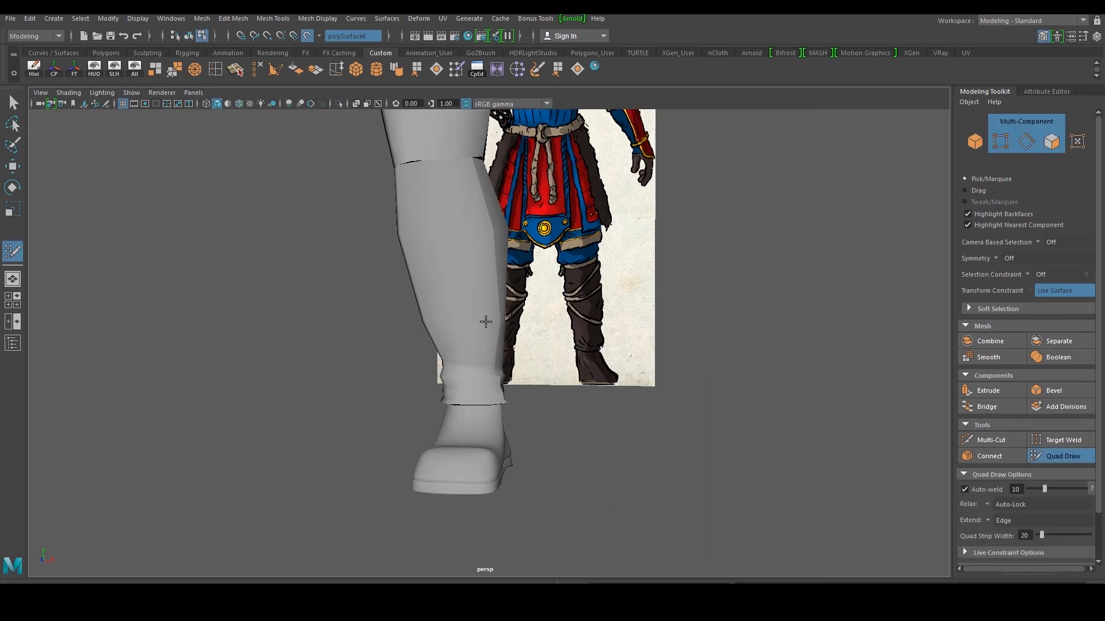
- Try to draw a diagonal strip of quads across the front of the live shaft
scroll(486, 321, up, 3)
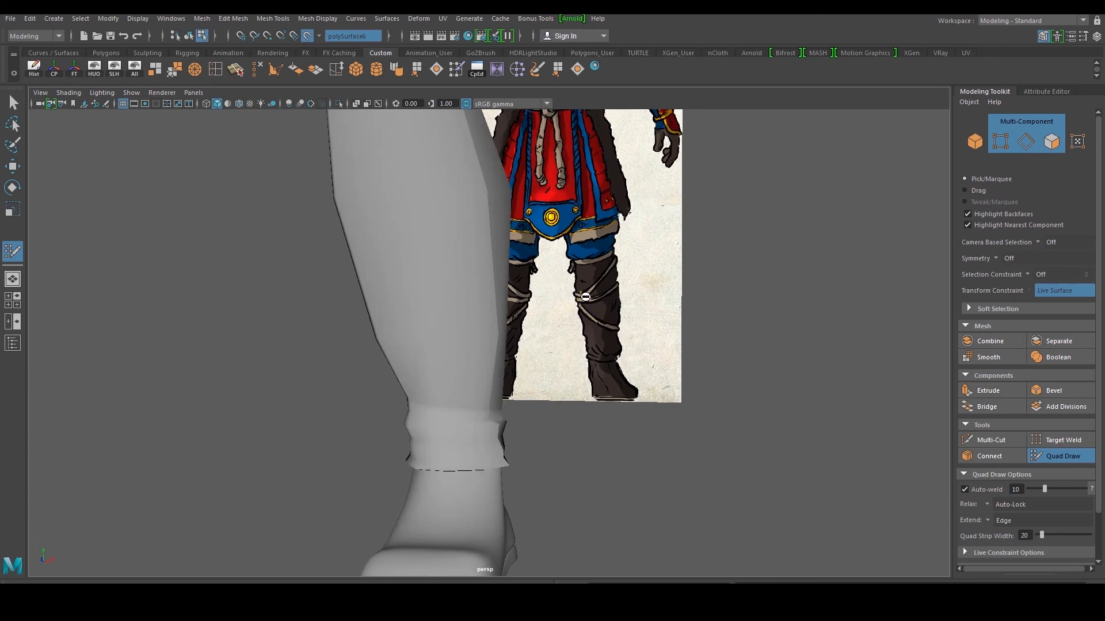
scroll(584, 296, up, 2)
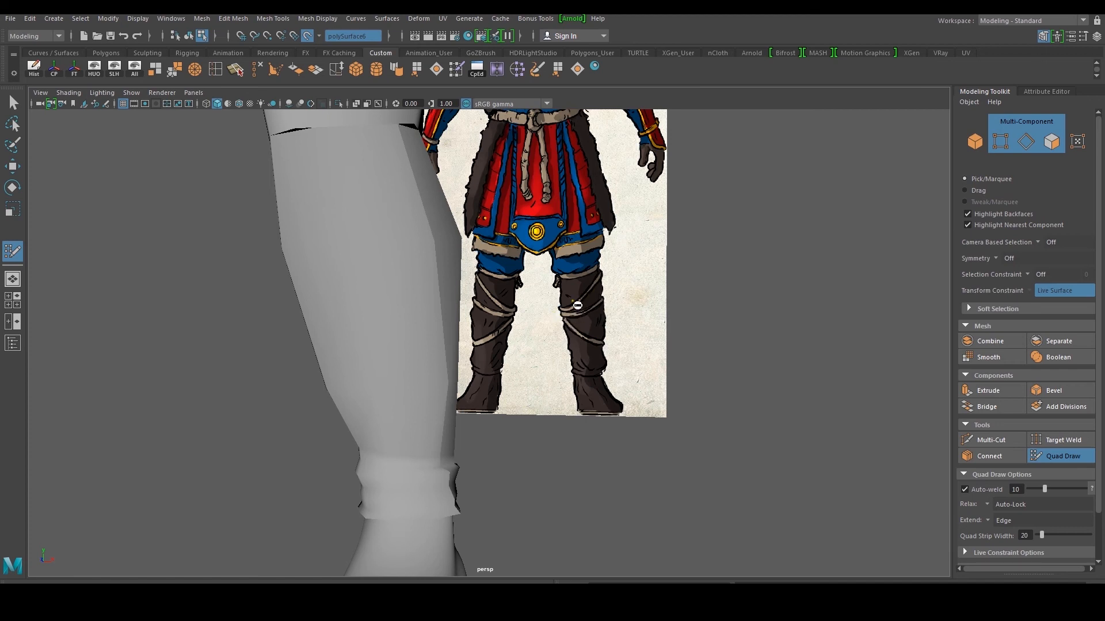
alt+drag(372, 319, 382, 346)
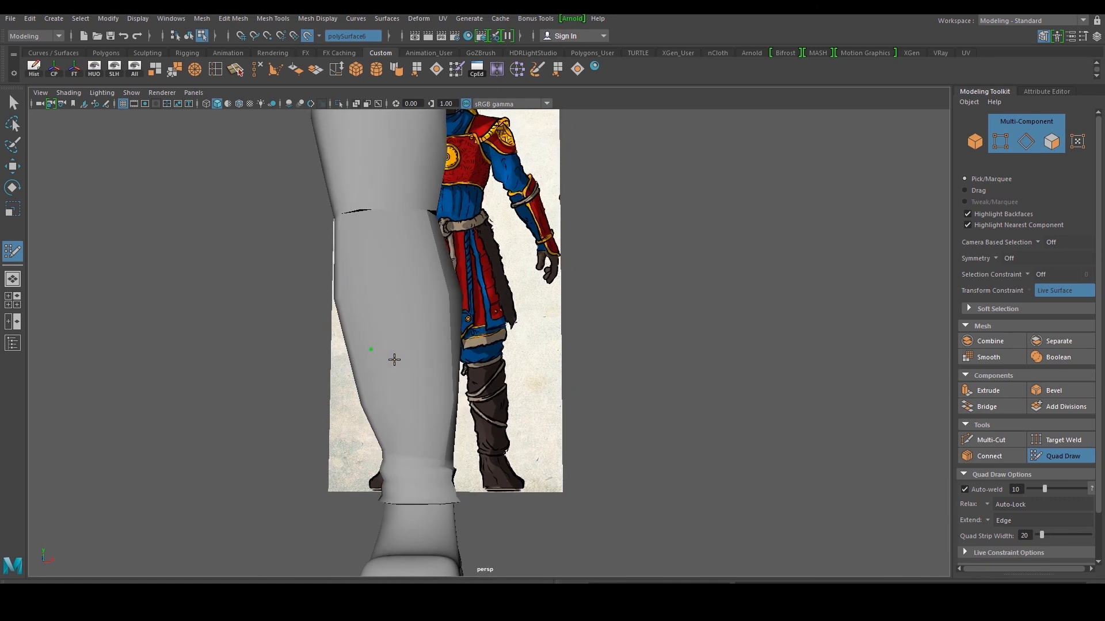
alt+drag(413, 373, 385, 383)
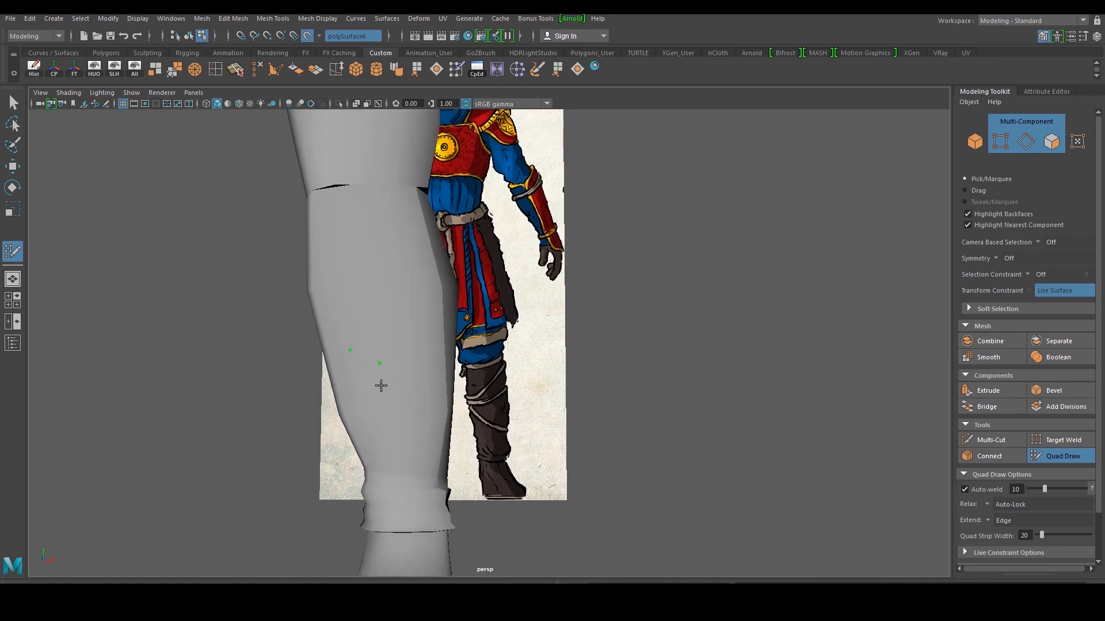
shift+click(353, 367)
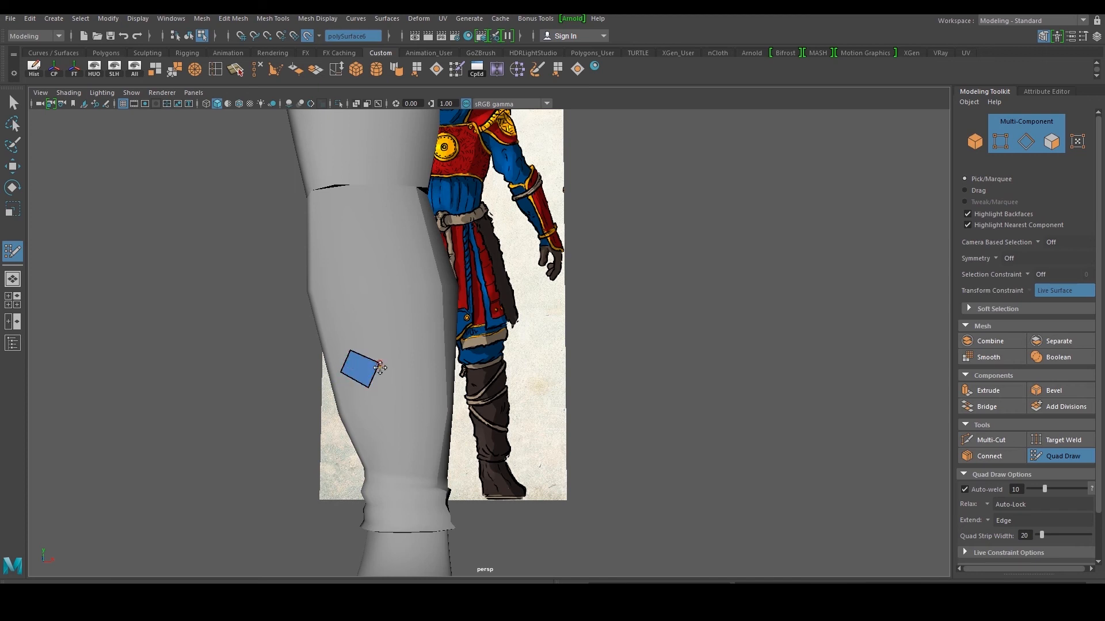
click(406, 377)
shift+drag(378, 363, 373, 367)
shift+click(388, 382)
scroll(417, 398, up, 1)
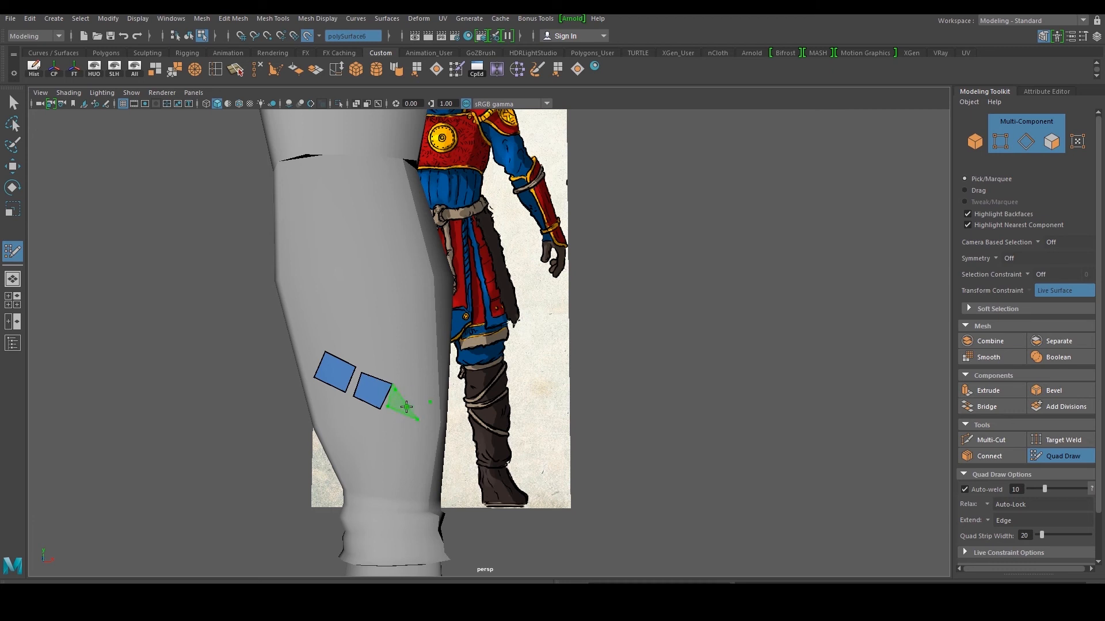
shift+click(411, 407)
mouse_move(411, 407)
alt+mouse_down()
mouse_move(419, 424)
mouse_move(368, 397)
mouse_move(419, 374)
mouse_move(415, 395)
alt+mouse_up()
- Undo the trial quads and delete the remaining Quad Draw dots from the shaft
key(ctrl+z)
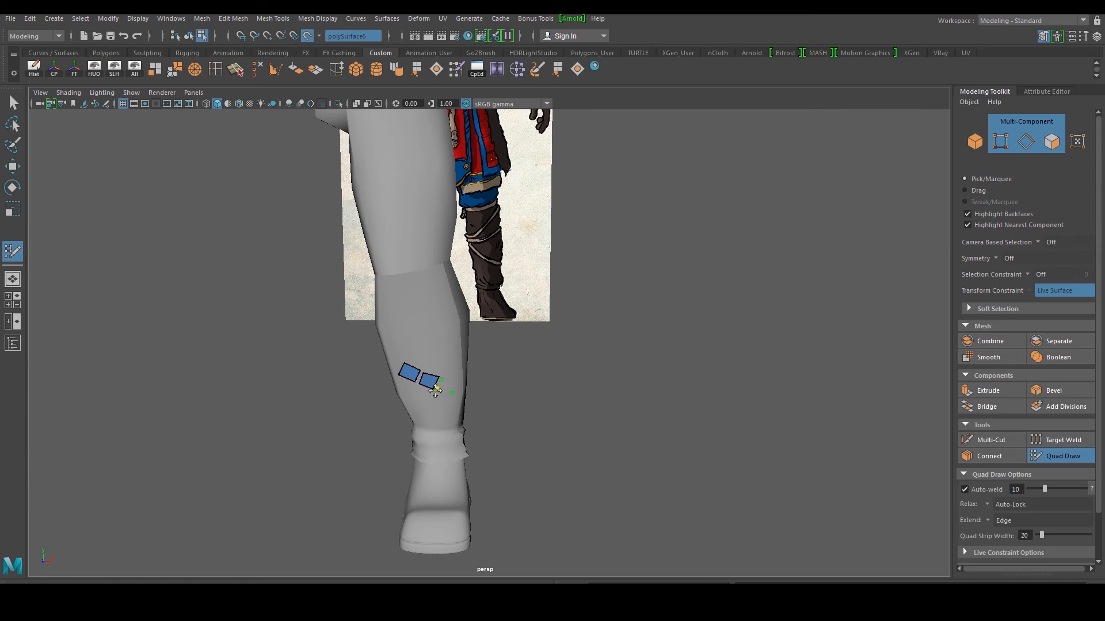
key(ctrl+z)
key(ctrl+z)
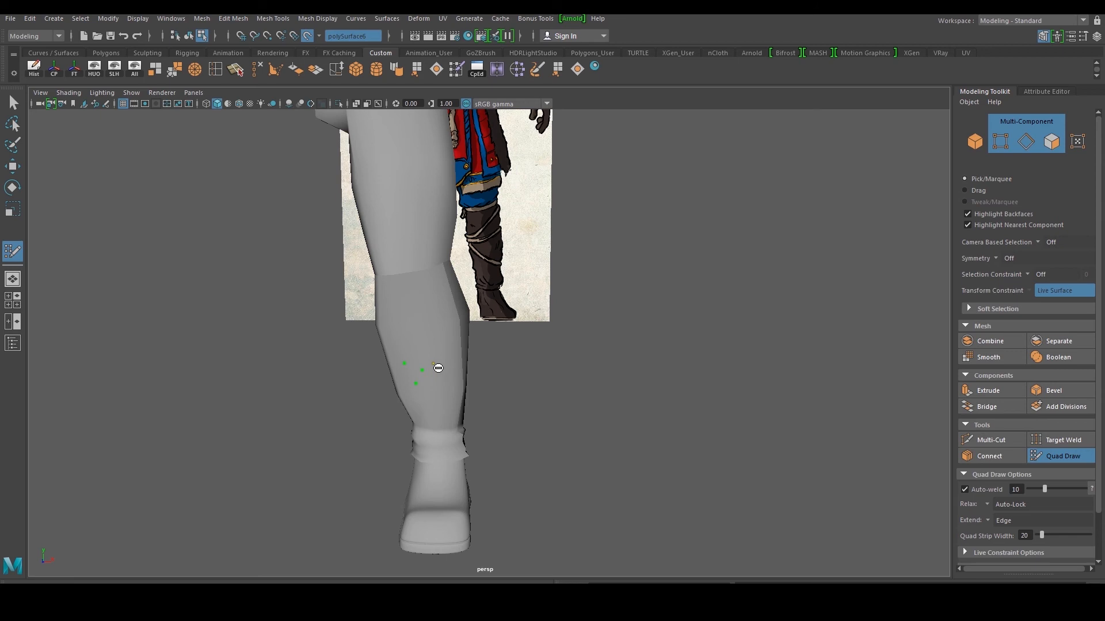
ctrl+shift+click(406, 364)
scroll(420, 372, up, 1)
alt+drag(419, 372, 400, 359)
scroll(399, 359, up, 3)
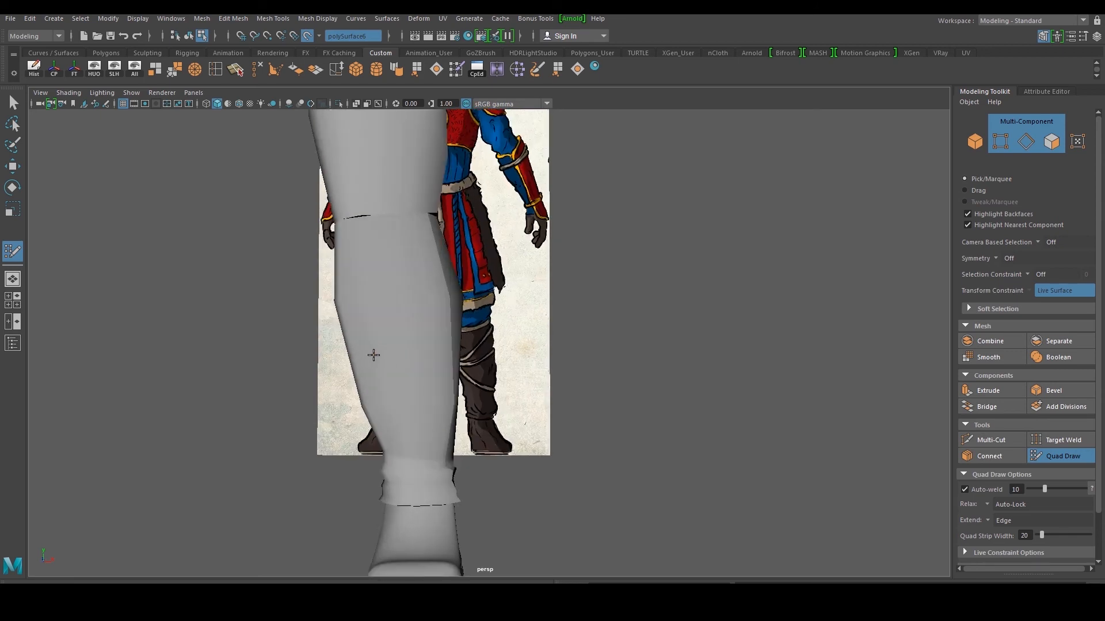
scroll(373, 355, up, 1)
- Switch to the full front view and frame the legs over the reference drawing
key(space)
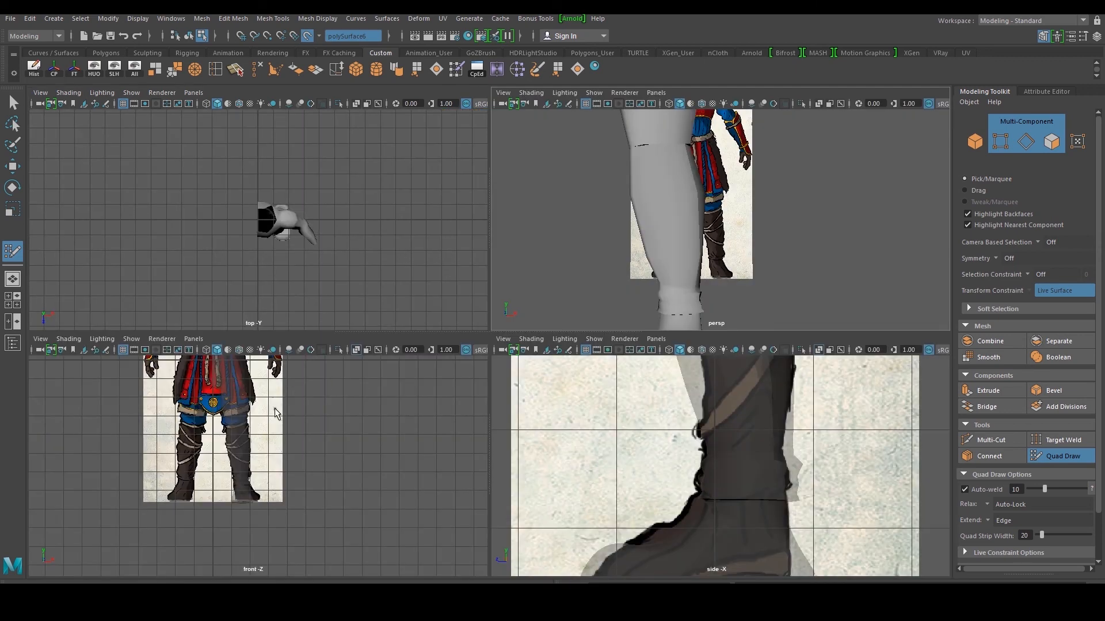
key(space)
scroll(382, 367, up, 1)
alt+middle_drag(415, 332, 398, 386)
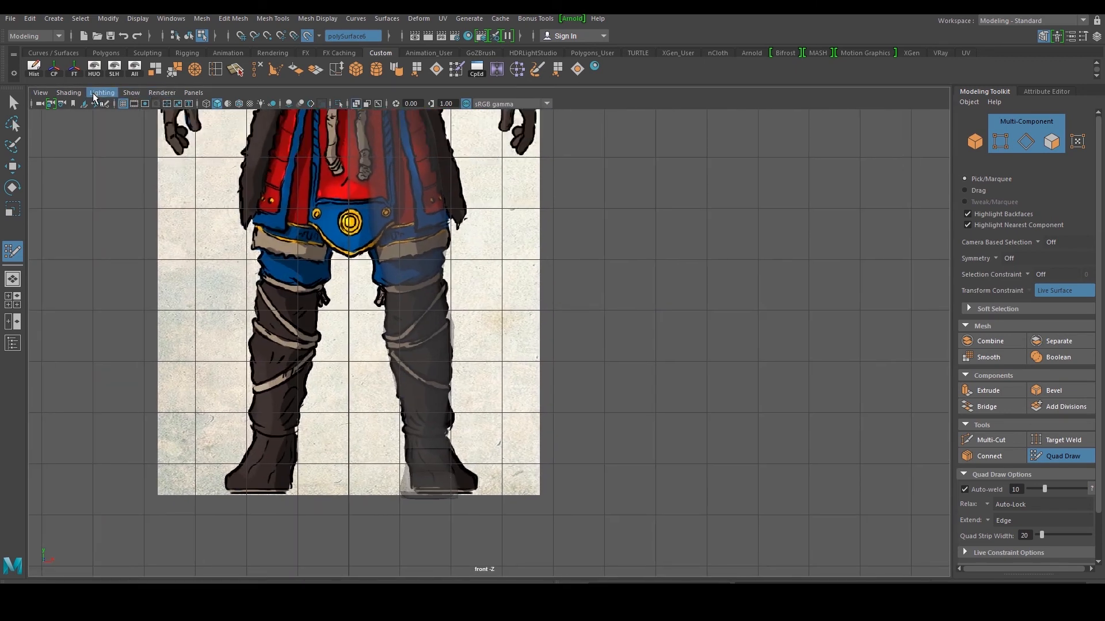
click(69, 93)
click(95, 220)
scroll(304, 302, up, 1)
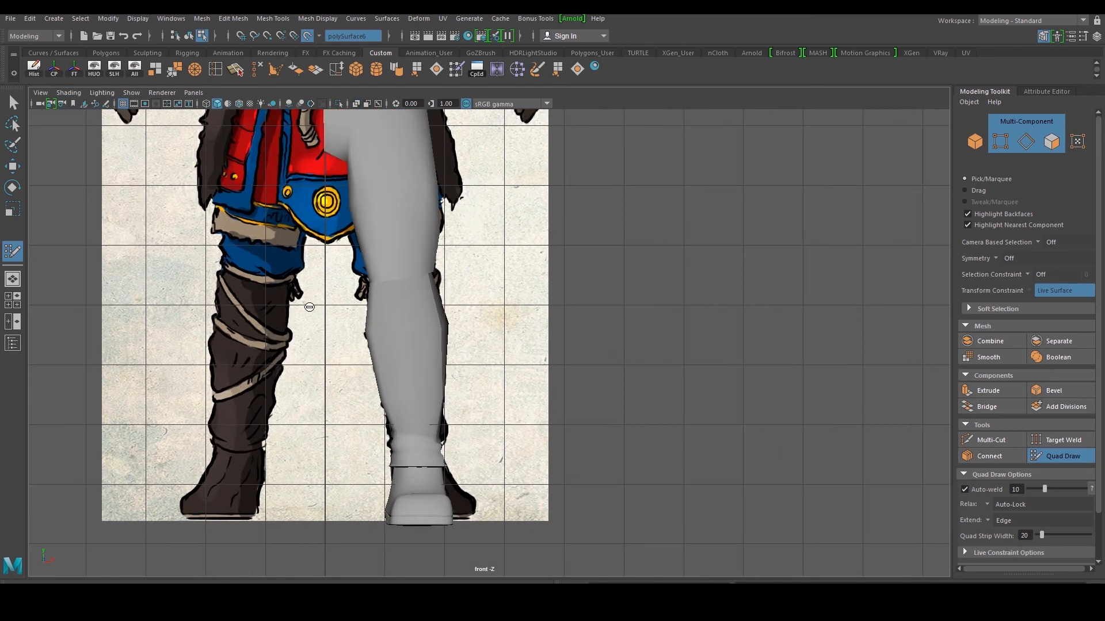
click(67, 94)
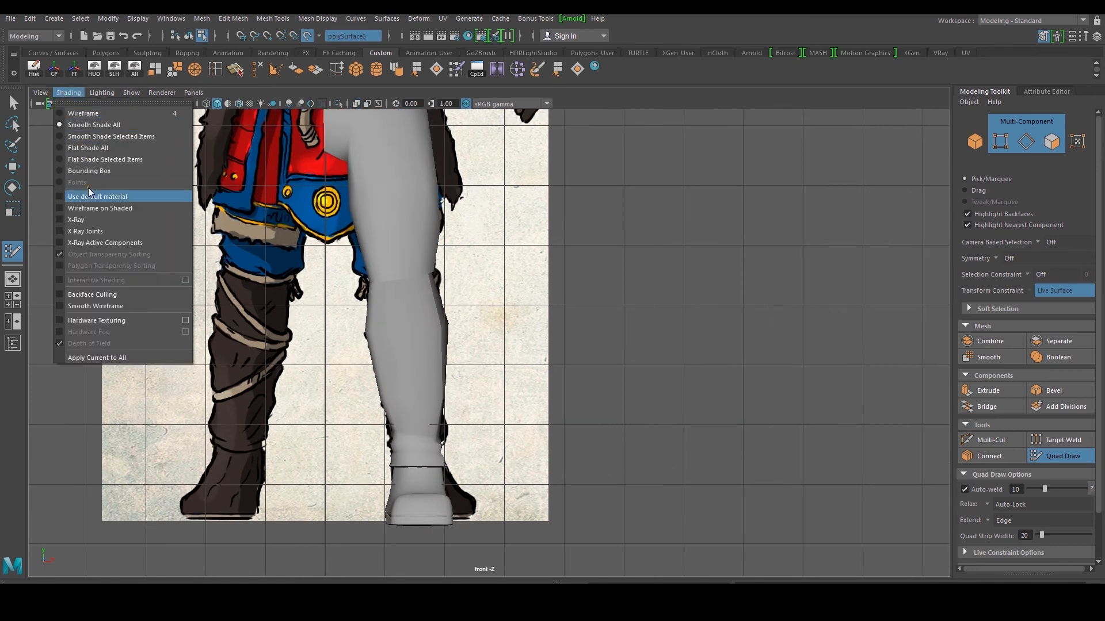
click(96, 220)
- Place paired Quad Draw dots along both edges of the lowest diagonal strap in the front reference drawing
scroll(424, 405, up, 1)
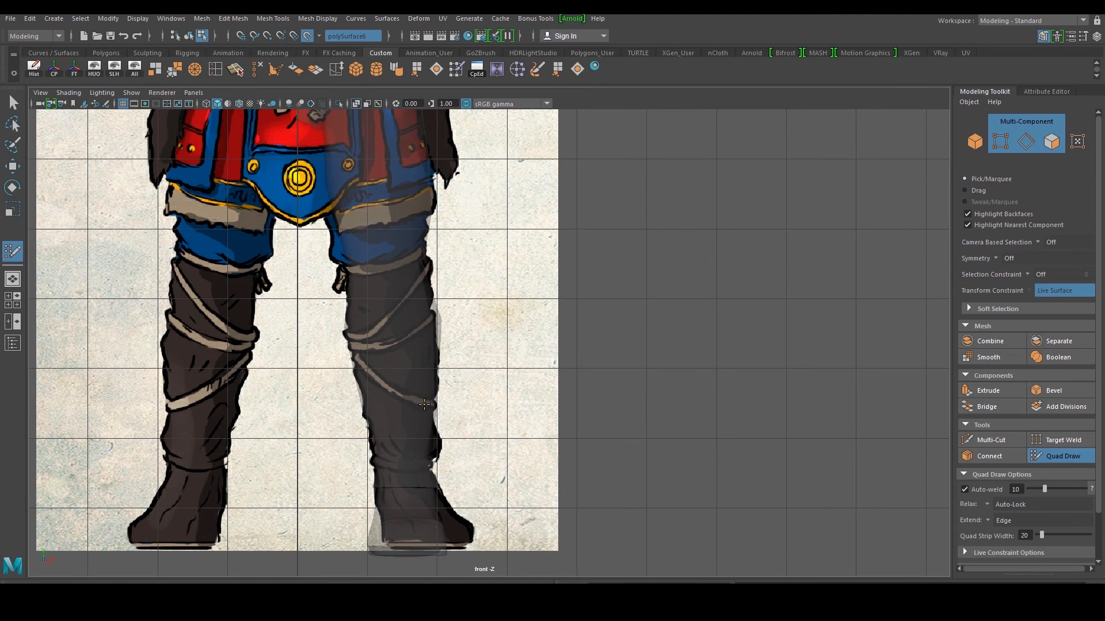
scroll(394, 376, up, 4)
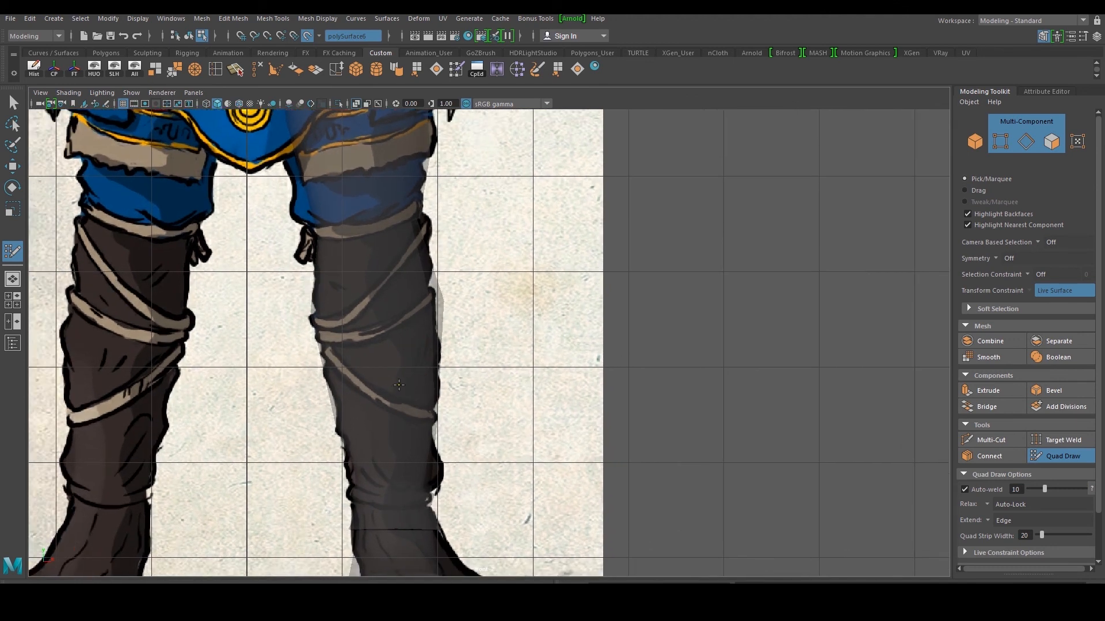
scroll(345, 374, up, 1)
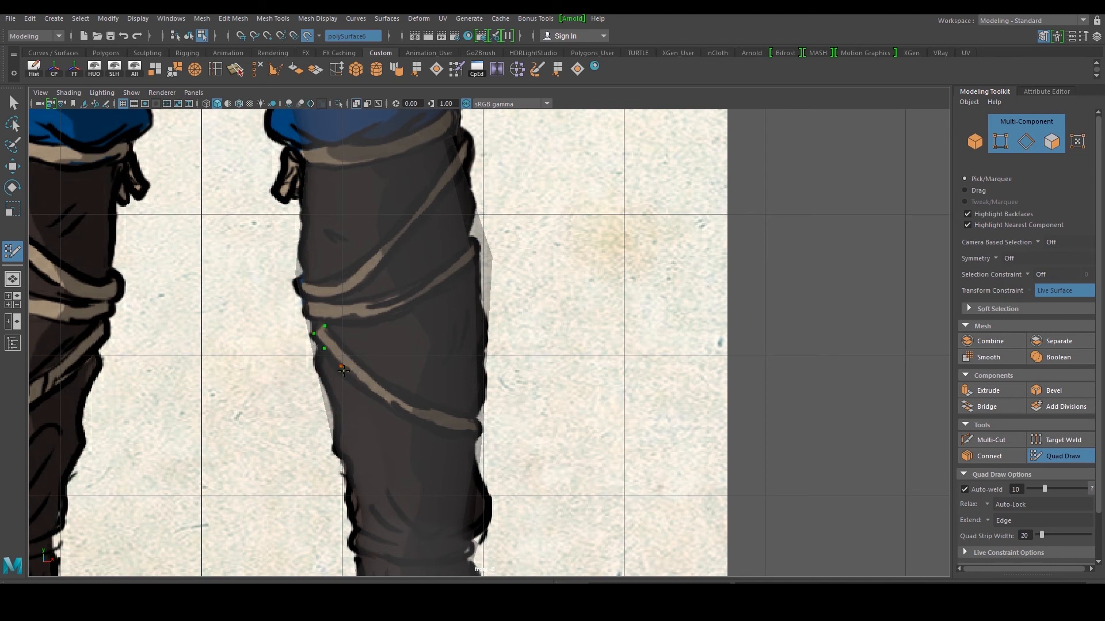
click(414, 418)
click(479, 432)
- Return to the perspective view and fill quads between the dots to form the strap strip across the shaft
key(space)
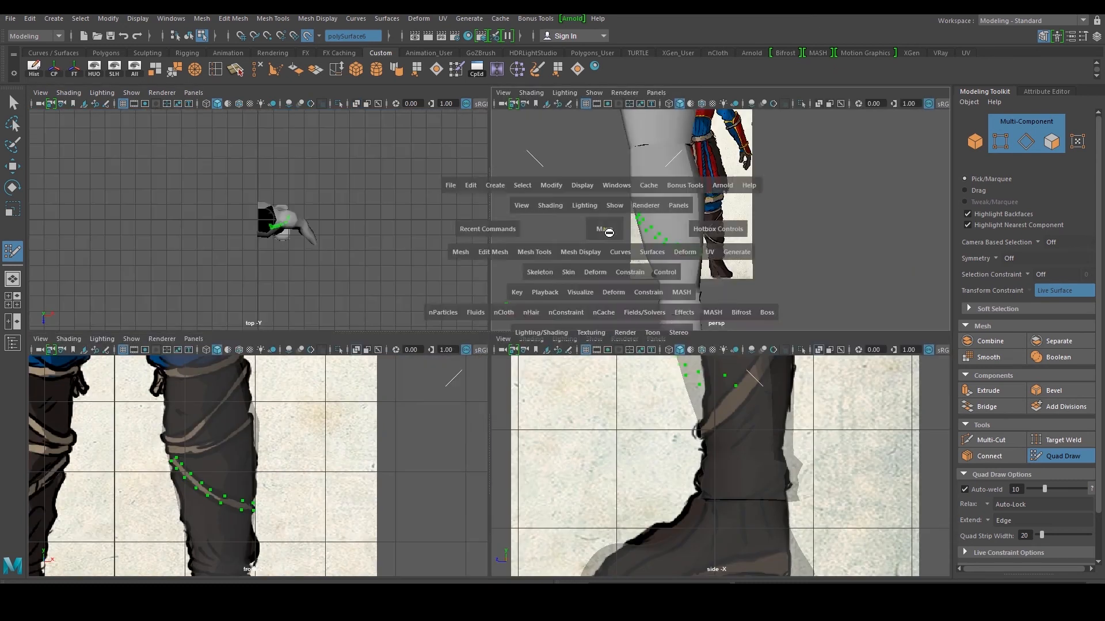
key(space)
alt+drag(433, 313, 537, 304)
mouse_move(319, 342)
alt+mouse_down()
mouse_move(382, 394)
mouse_move(430, 418)
mouse_move(446, 416)
mouse_move(419, 396)
mouse_move(441, 410)
alt+mouse_up()
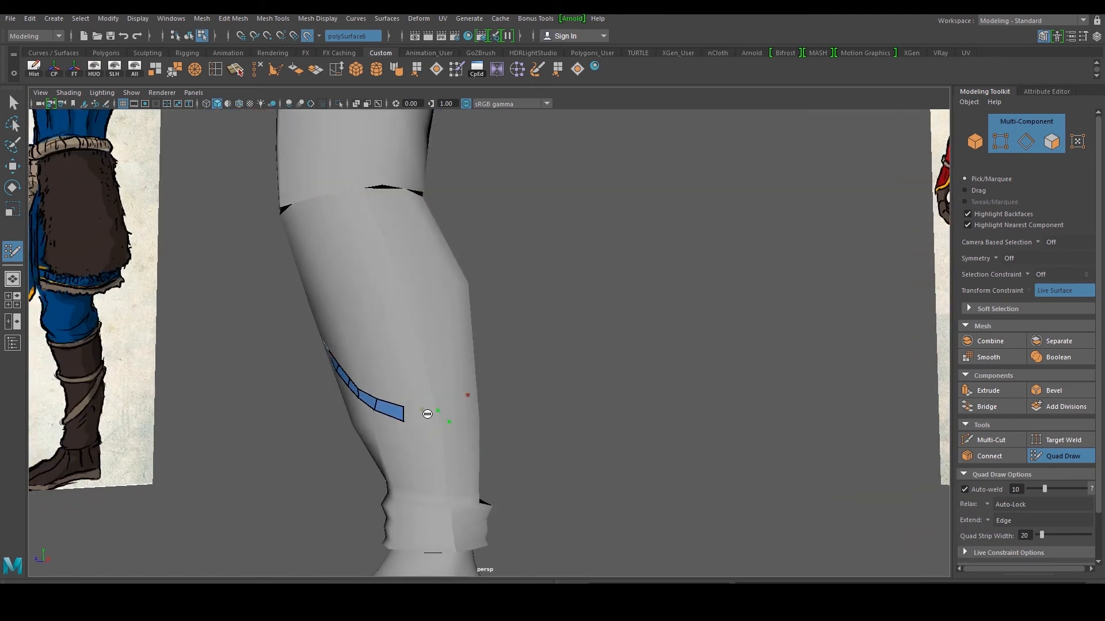
mouse_move(444, 414)
alt+mouse_down()
mouse_move(511, 417)
mouse_move(495, 395)
mouse_move(399, 399)
mouse_move(414, 406)
mouse_move(402, 409)
mouse_move(471, 412)
mouse_move(400, 381)
mouse_move(443, 370)
mouse_move(409, 365)
mouse_move(458, 399)
mouse_move(358, 337)
mouse_move(444, 407)
mouse_move(422, 374)
mouse_move(424, 402)
mouse_move(501, 397)
mouse_move(409, 347)
mouse_move(437, 345)
mouse_move(333, 206)
alt+mouse_up()
- Resume Quad Draw and extend the lowest strap strip with another quad and paired dots toward the back of the shaft
key(w)
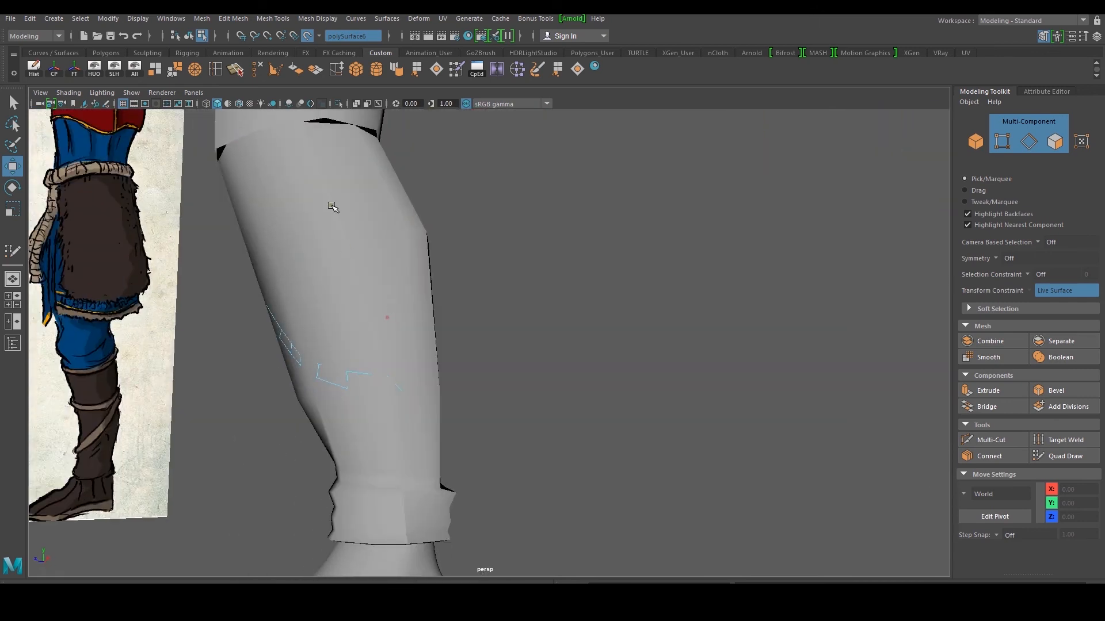
shift+right_drag(520, 309, 517, 436)
scroll(402, 375, up, 1)
alt+drag(401, 374, 362, 385)
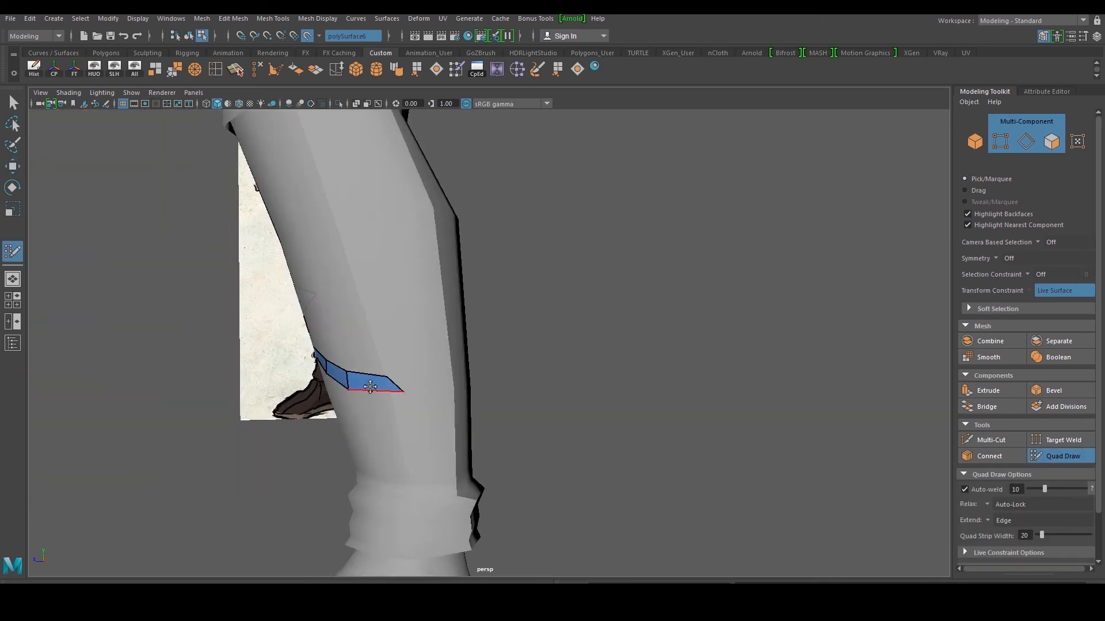
scroll(380, 390, up, 2)
alt+drag(383, 405, 442, 406)
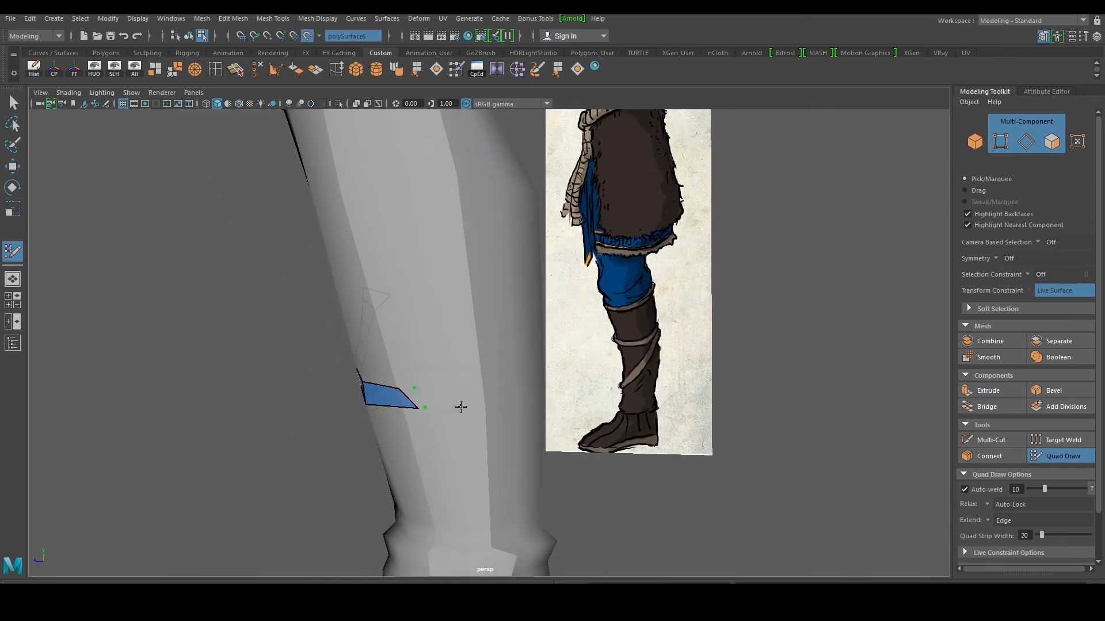
alt+drag(453, 384, 465, 390)
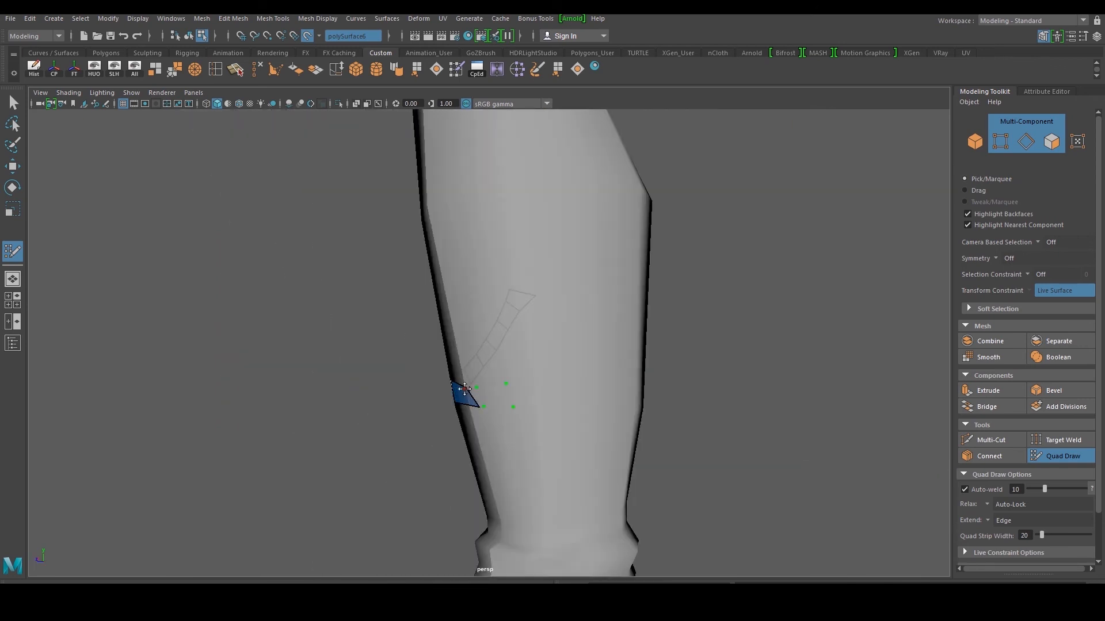
- Place paired Quad Draw dots around the remaining sides of the shaft, leading up to the strip's upper end
click(557, 381)
mouse_move(561, 406)
alt+mouse_down()
mouse_move(599, 405)
mouse_move(525, 414)
mouse_move(551, 387)
alt+mouse_up()
click(552, 381)
alt+drag(602, 388, 499, 364)
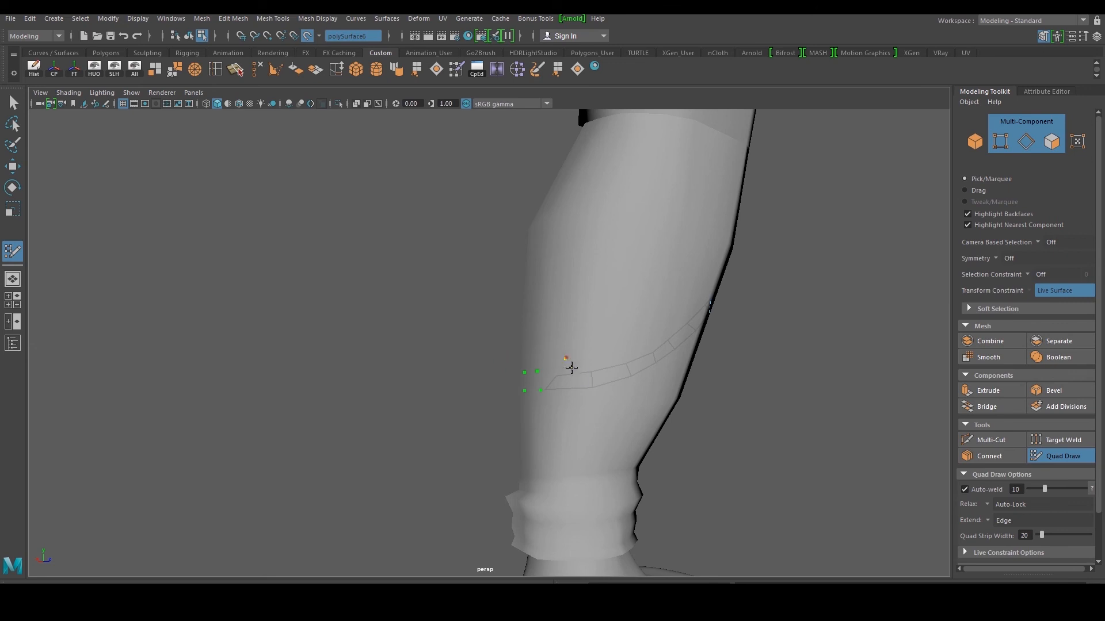
click(590, 344)
mouse_move(622, 345)
alt+mouse_down()
mouse_move(580, 337)
mouse_move(599, 340)
mouse_move(515, 292)
alt+mouse_up()
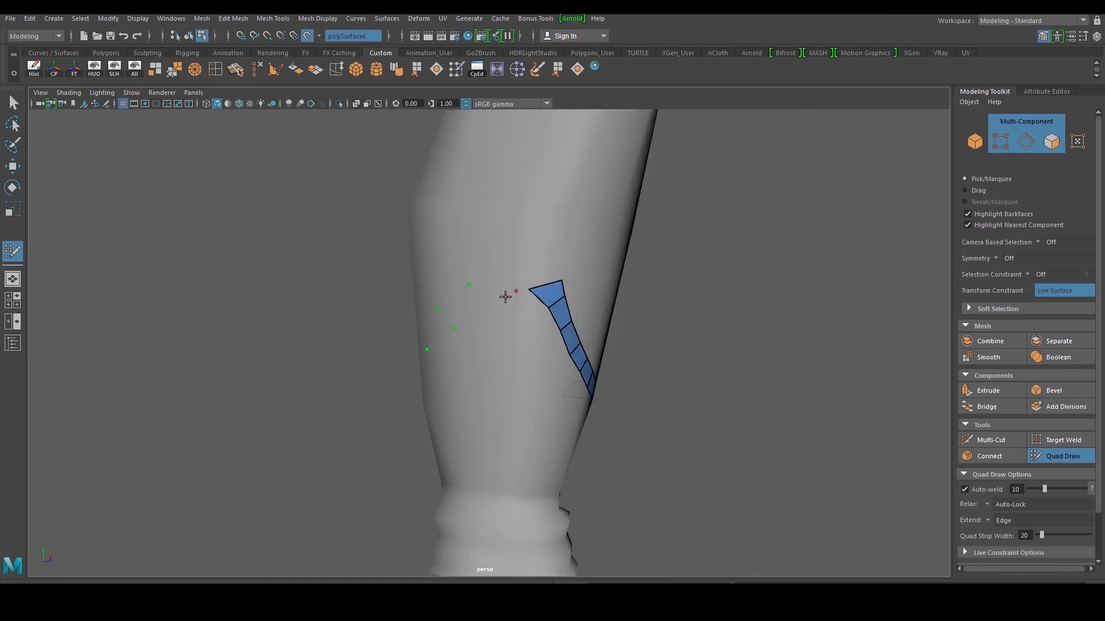
click(509, 293)
click(508, 262)
click(521, 287)
- Fill quads between the dots so the strap strip wraps the rest of the way around the shaft
mouse_move(547, 264)
alt+mouse_down()
mouse_move(592, 316)
mouse_move(570, 311)
alt+mouse_up()
mouse_move(679, 294)
mouse_down()
mouse_move(543, 365)
mouse_move(472, 385)
mouse_move(572, 370)
mouse_up()
shift+click(571, 376)
shift+click(532, 382)
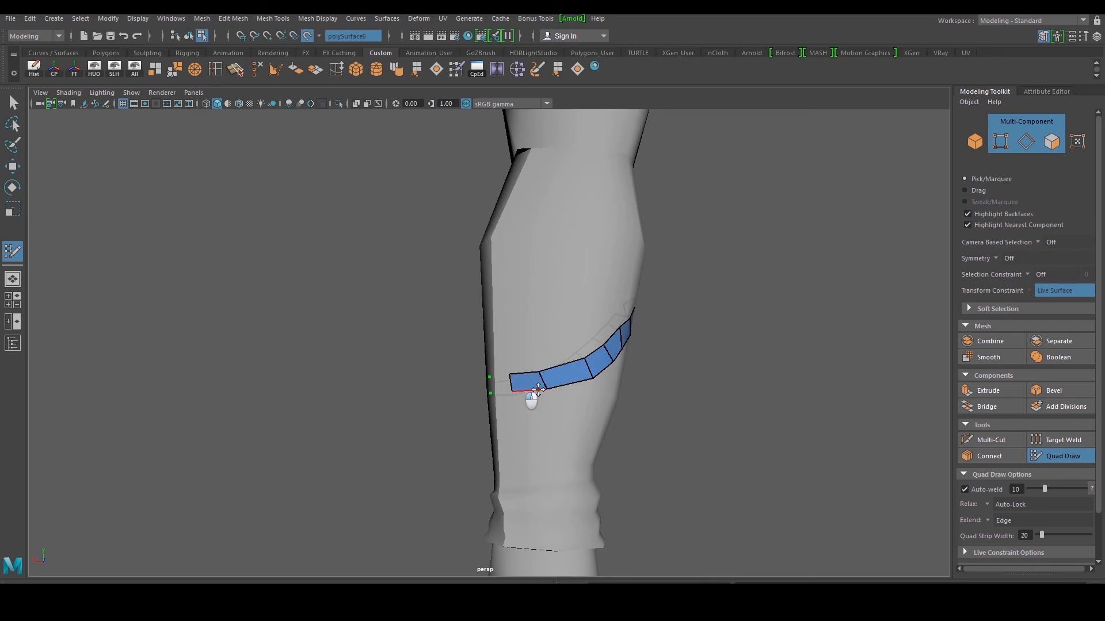
alt+drag(498, 393, 619, 401)
shift+click(454, 375)
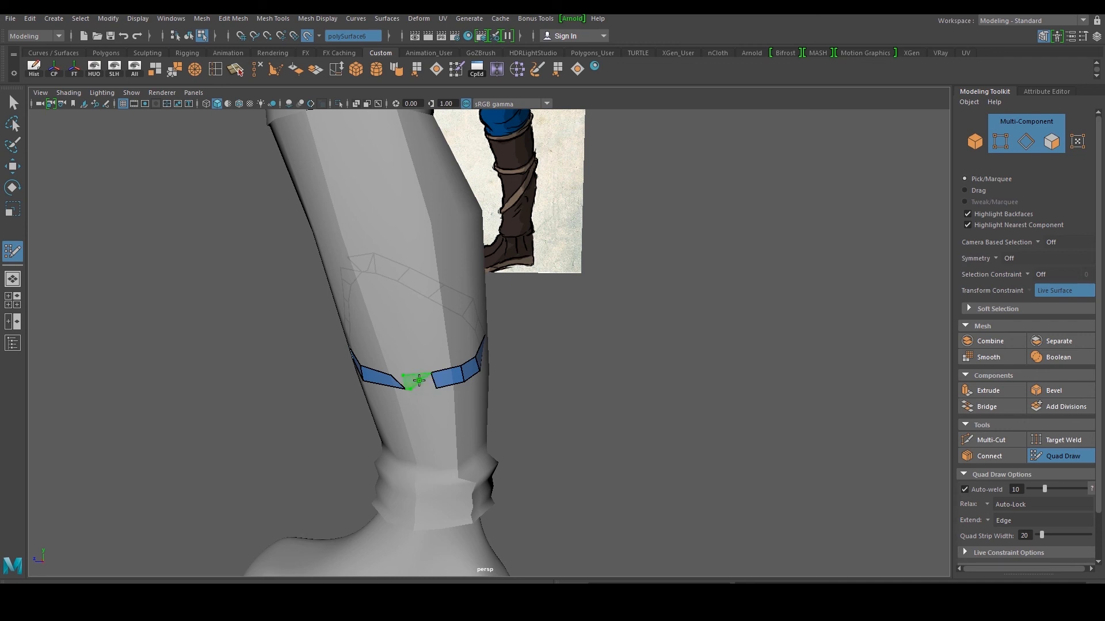
shift+click(420, 381)
- Leave Quad Draw, center the strap's pivot and scale the strap uniformly to 1.11
scroll(419, 381, up, 3)
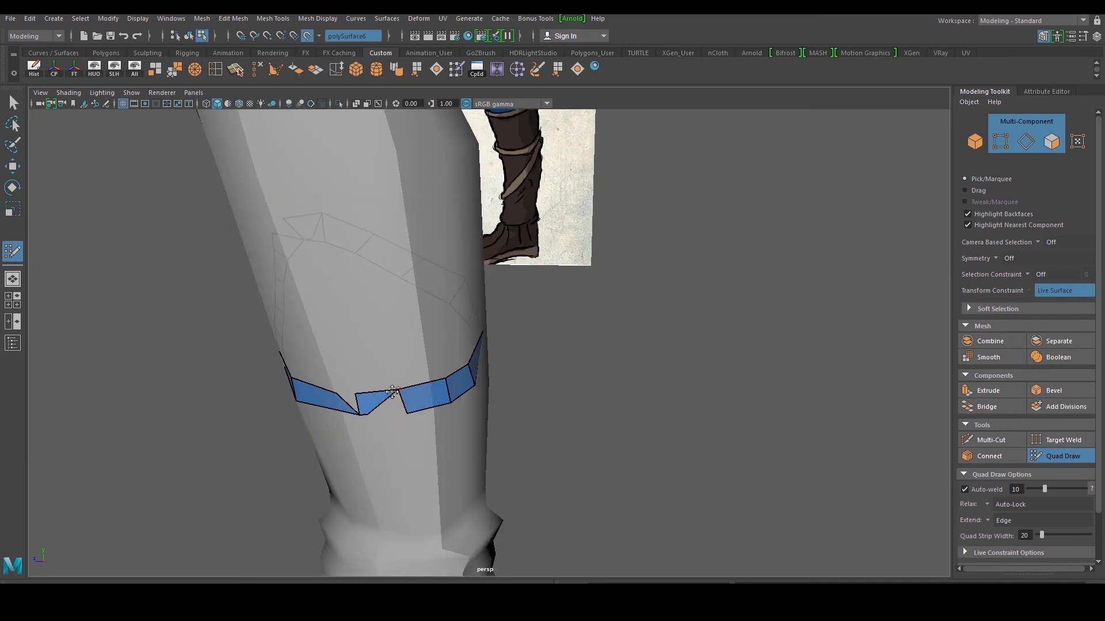
key(w)
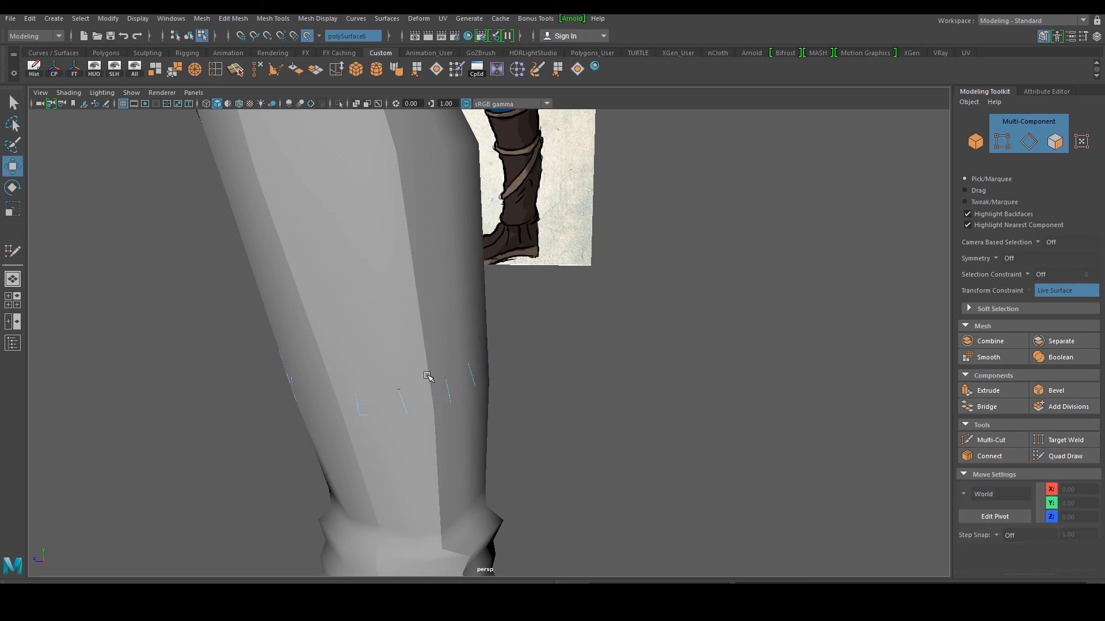
scroll(426, 381, up, 1)
mouse_move(434, 388)
right_down()
mouse_move(461, 367)
mouse_move(493, 262)
right_up()
alt+drag(473, 390, 463, 344)
key(r)
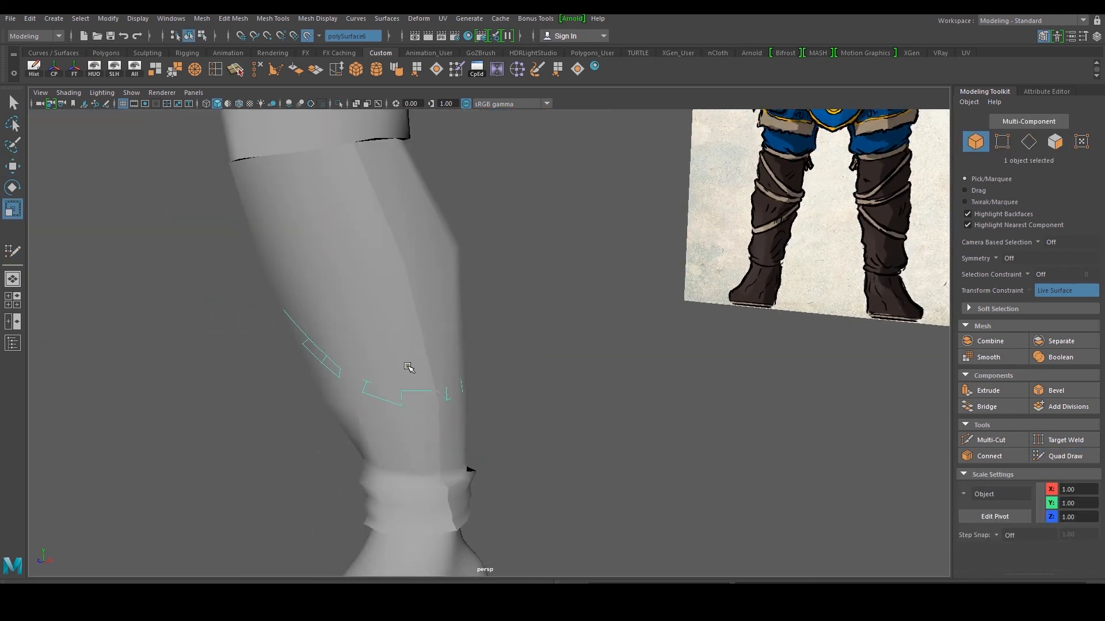
scroll(407, 366, down, 2)
click(55, 72)
drag(432, 342, 464, 352)
scroll(531, 347, up, 4)
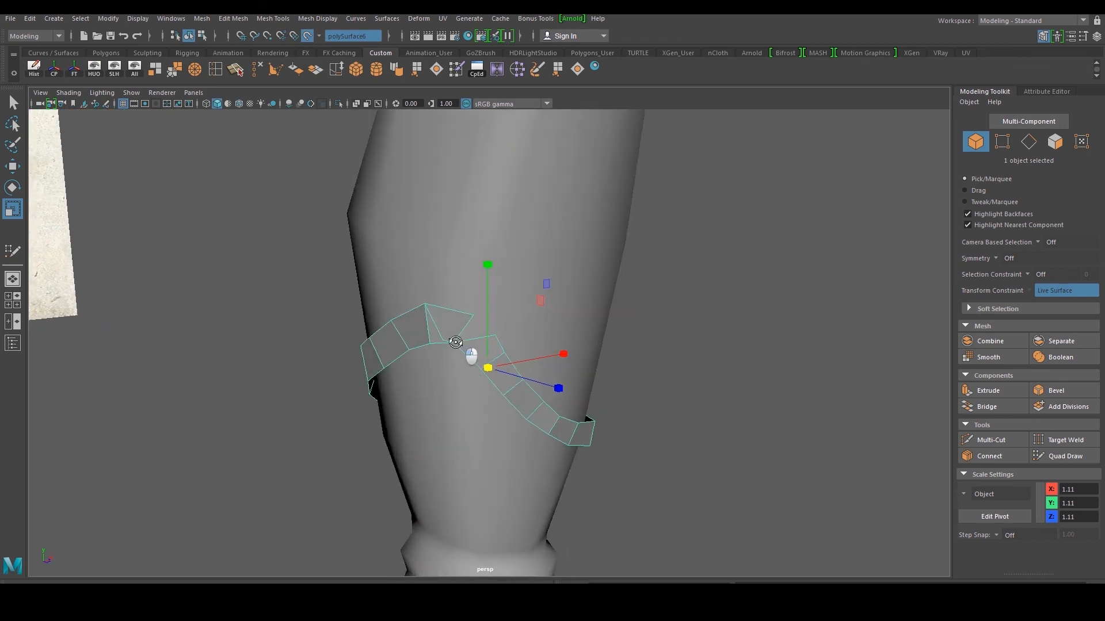
- Merge the two loose vertex pairs where the strap's ends meet
scroll(443, 346, up, 4)
key(F9)
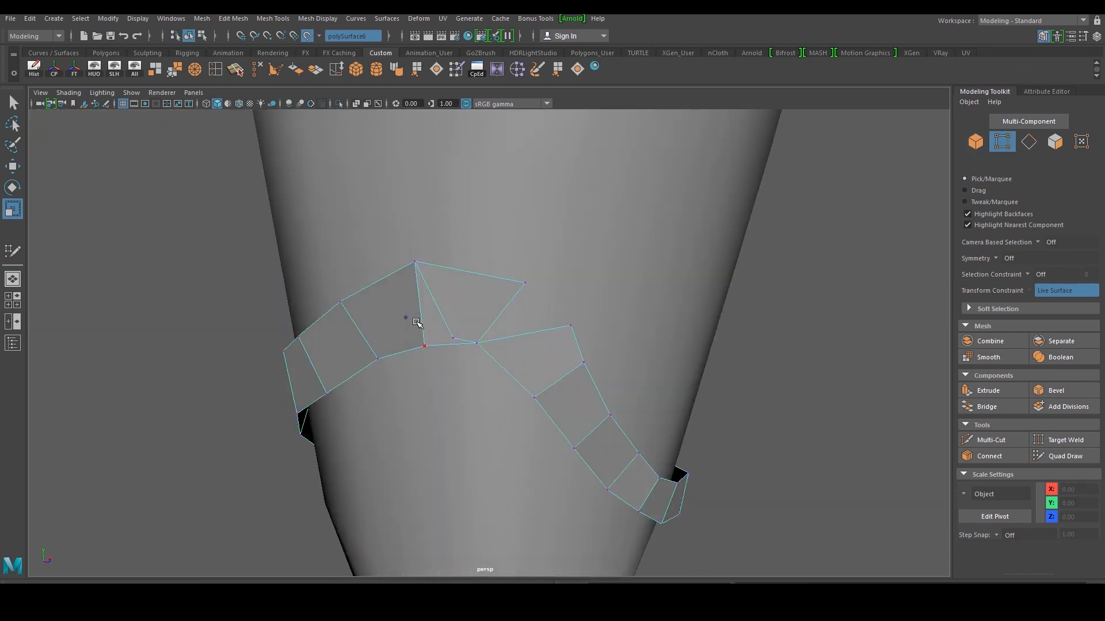
scroll(456, 333, up, 2)
drag(427, 323, 498, 369)
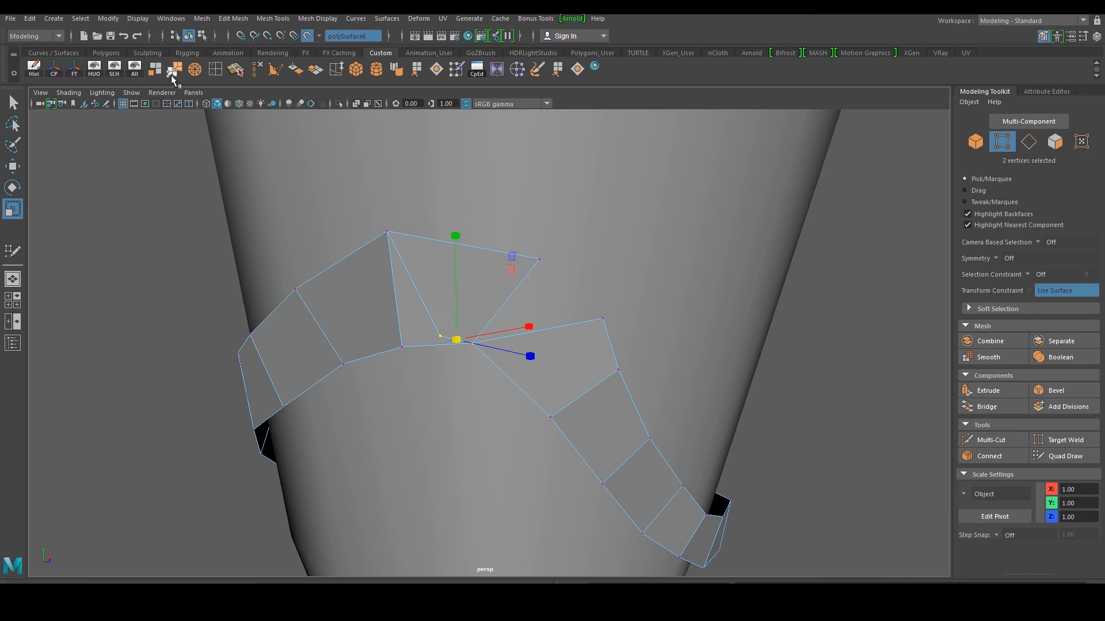
click(173, 70)
drag(539, 259, 588, 321)
key(w)
key(g)
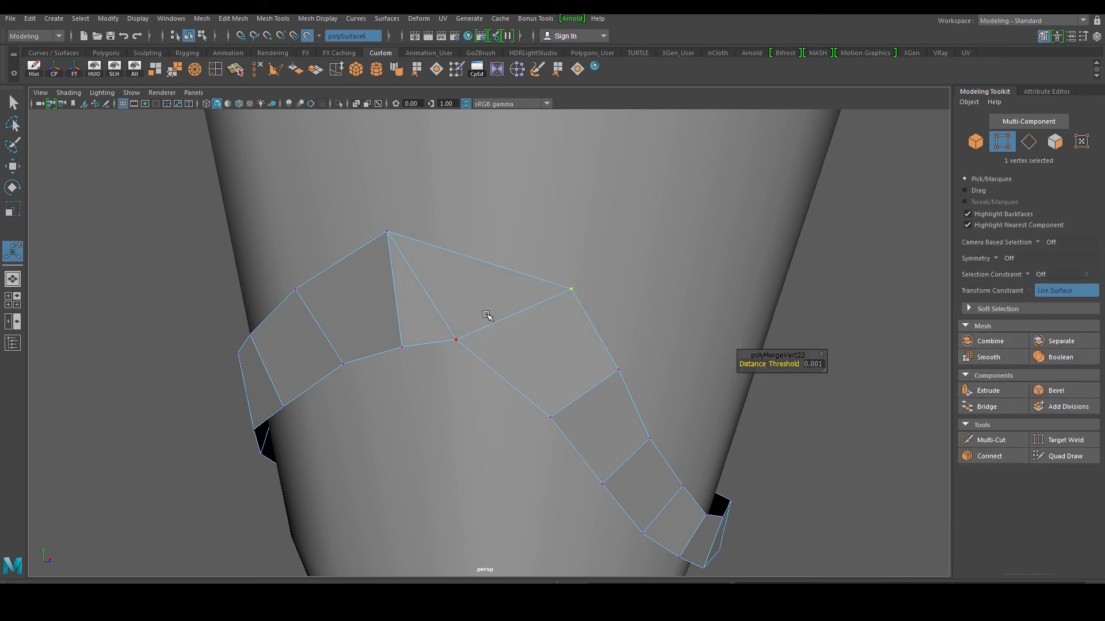
- Delete the two inner edges that fan out from the top vertex of the strap's distorted patch
right_drag(491, 324, 464, 276)
click(442, 304)
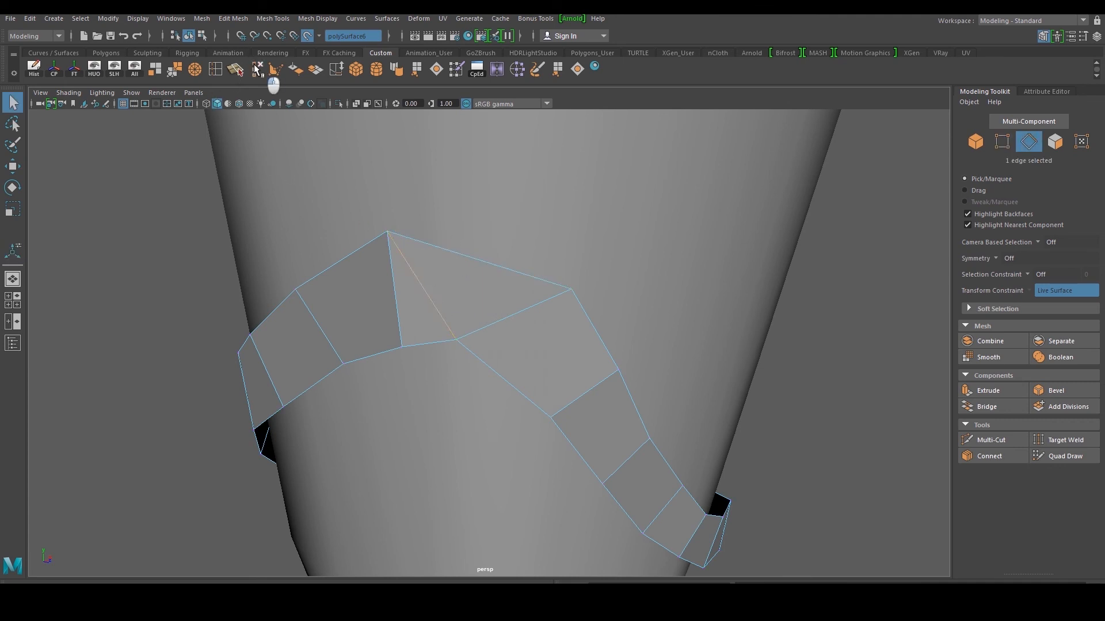
key(w)
scroll(471, 337, down, 2)
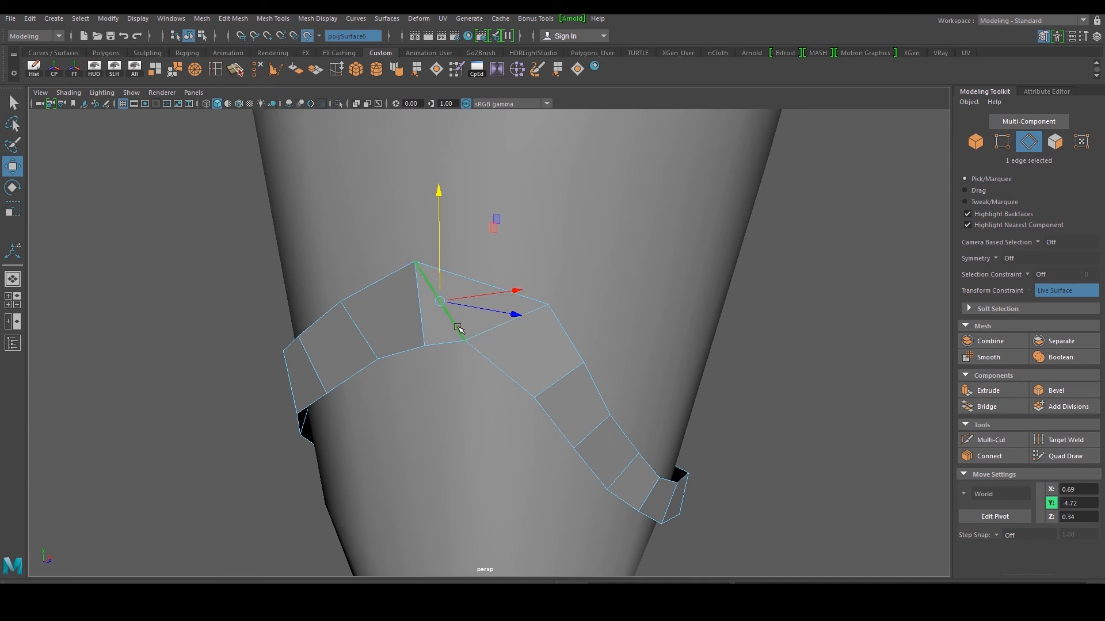
click(424, 325)
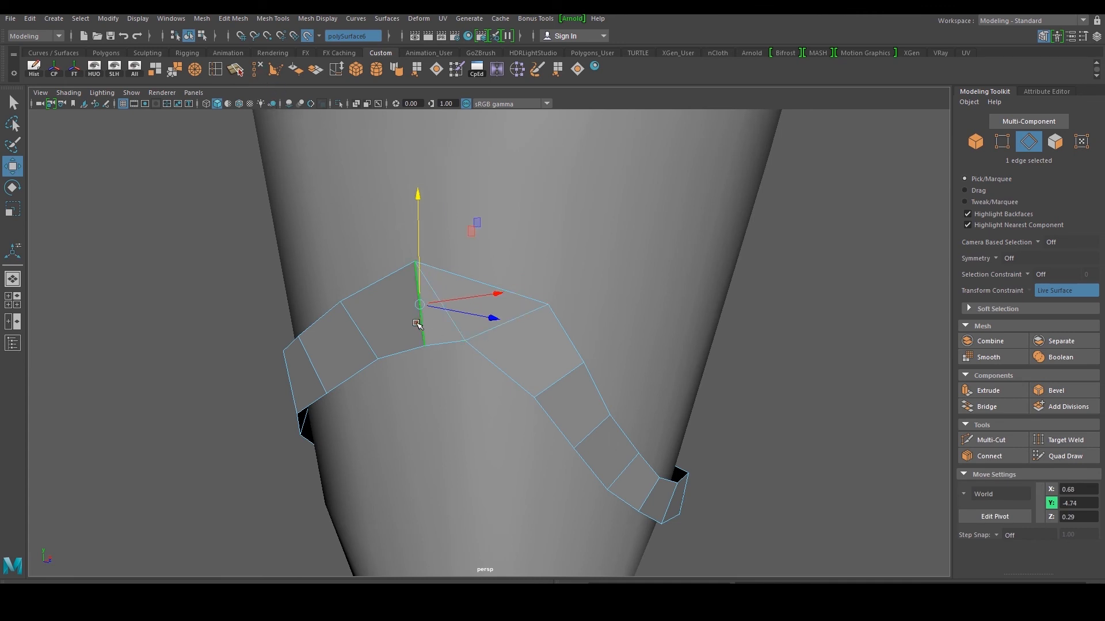
click(258, 69)
- Delete the large distorted face where the strap's ends meet and the twisted quad on the strap's opposite side
scroll(495, 328, up, 3)
key(F11)
click(475, 308)
key(Delete)
click(491, 352)
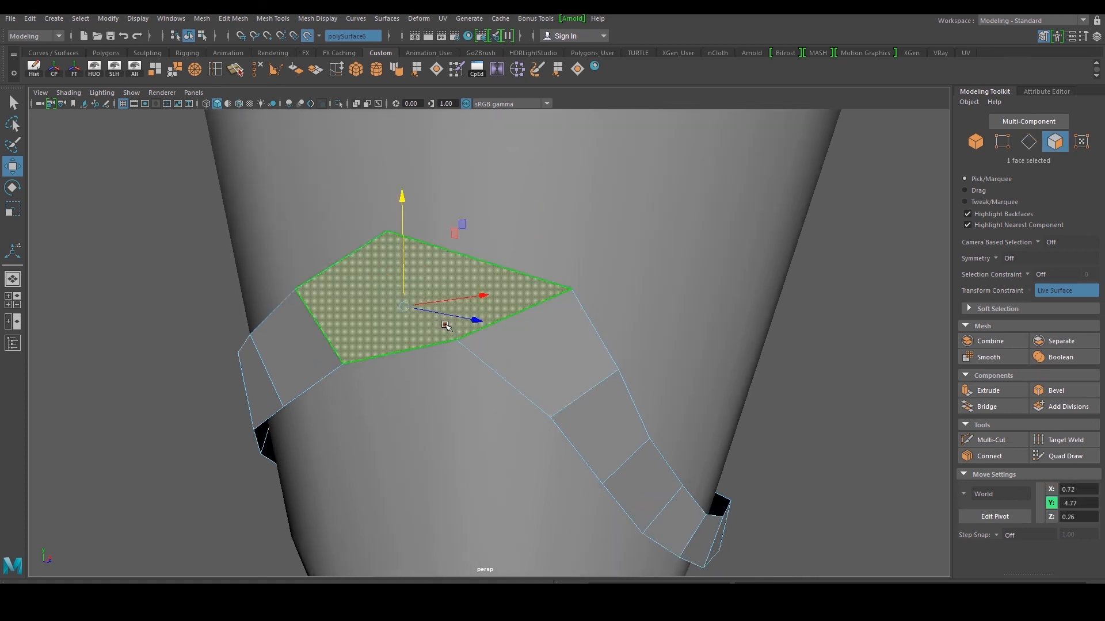
key(Delete)
alt+drag(548, 353, 484, 439)
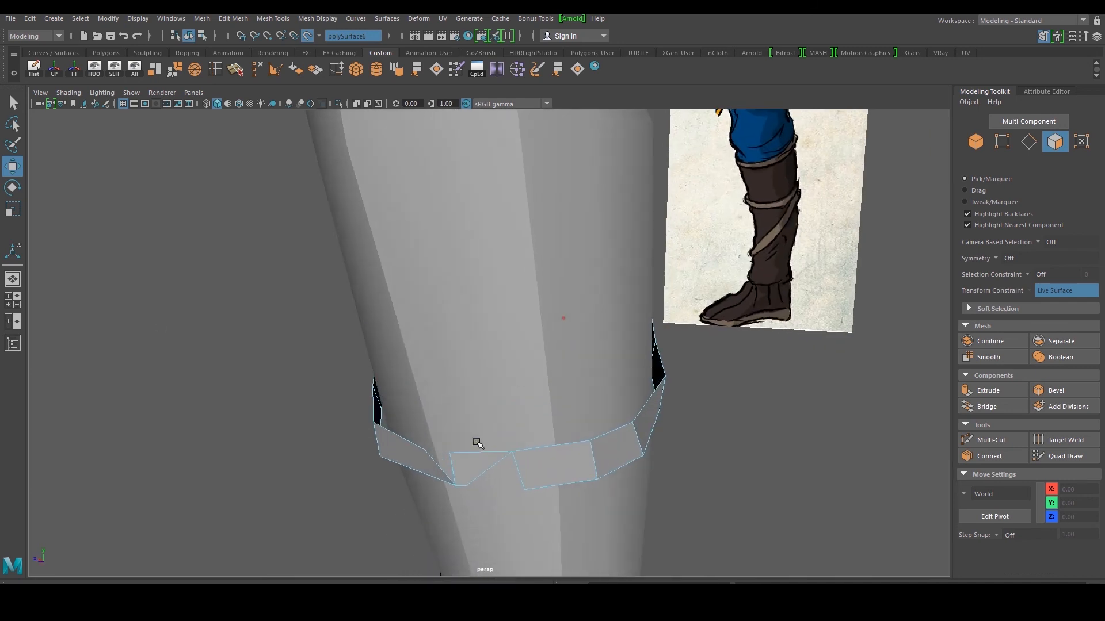
click(468, 464)
key(Delete)
- Extend the open end edge of the strap across the gap left by the twisted quad
right_drag(530, 473, 522, 458)
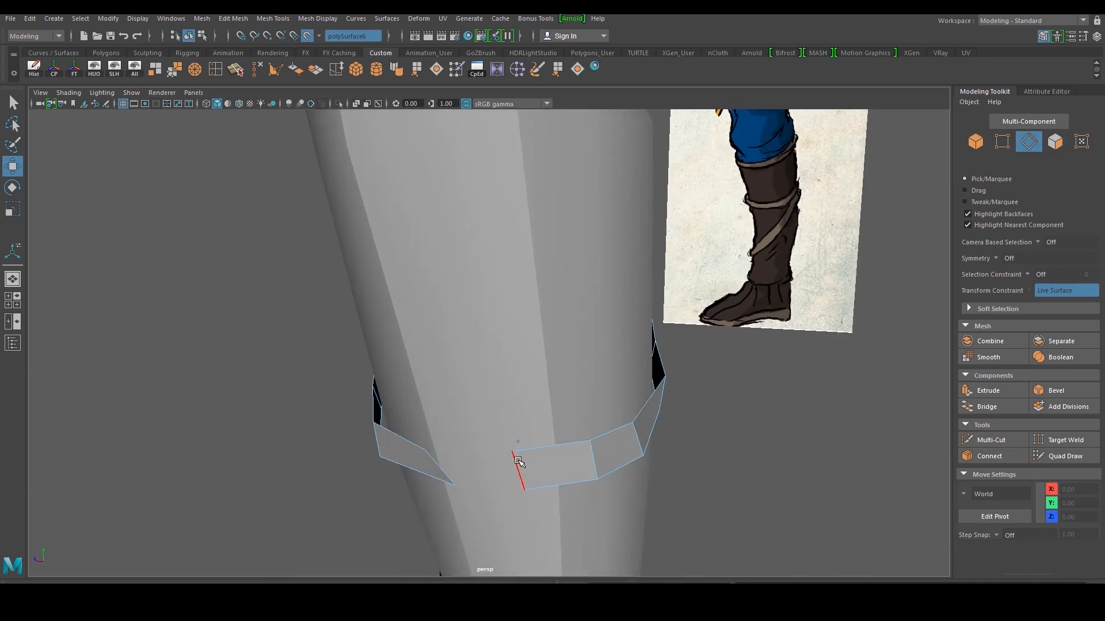
click(517, 461)
alt+middle_drag(513, 463, 486, 374)
alt+drag(487, 374, 544, 371)
shift+right_drag(468, 372, 452, 403)
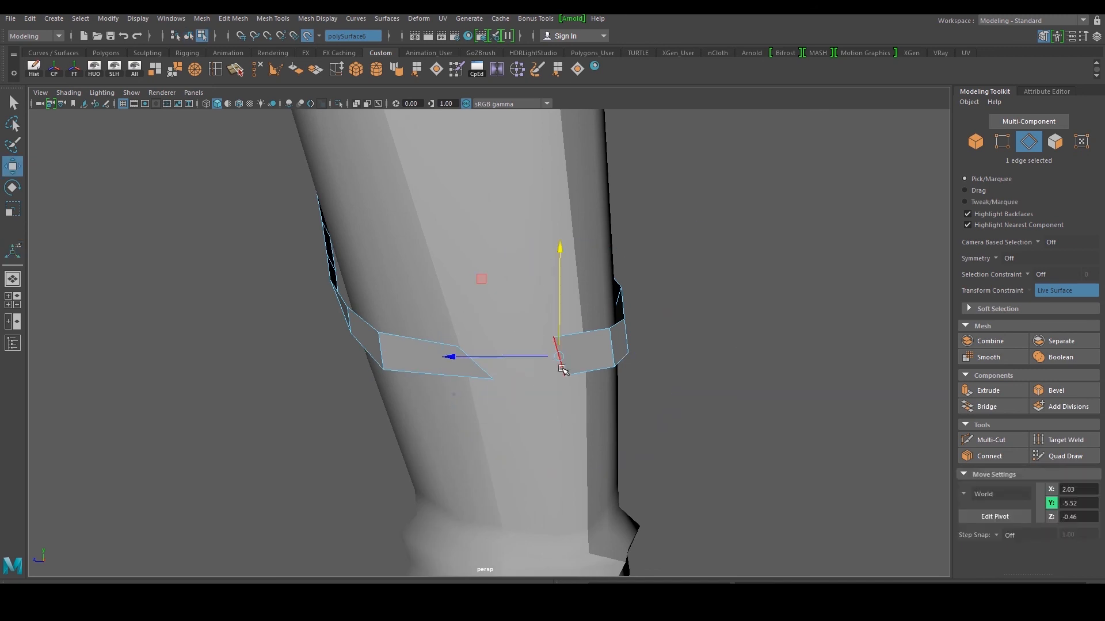
ctrl+shift+drag(529, 358, 516, 361)
right_drag(516, 352, 495, 335)
click(513, 347)
scroll(516, 355, up, 1)
ctrl+shift+drag(513, 355, 451, 349)
- Snap the extended edge to the facing end of the strap and merge its upper and lower corner vertices
mouse_move(450, 349)
middle_down()
mouse_move(453, 362)
mouse_move(453, 346)
mouse_move(463, 354)
middle_up()
scroll(454, 347, up, 1)
key(v)
drag(429, 361, 460, 342)
right_drag(556, 296, 647, 277)
right_drag(507, 359, 462, 358)
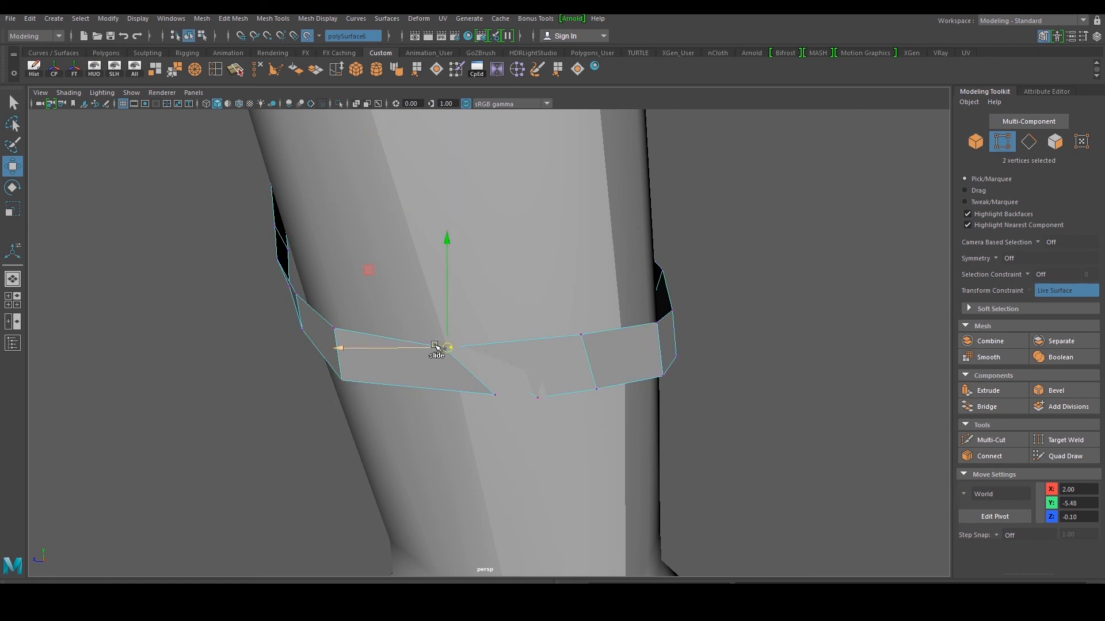
click(174, 69)
drag(464, 402, 563, 385)
key(g)
- Close the remaining gap in the strap by merging the facing end vertices in pairs
alt+drag(455, 371, 653, 391)
drag(432, 299, 516, 269)
key(g)
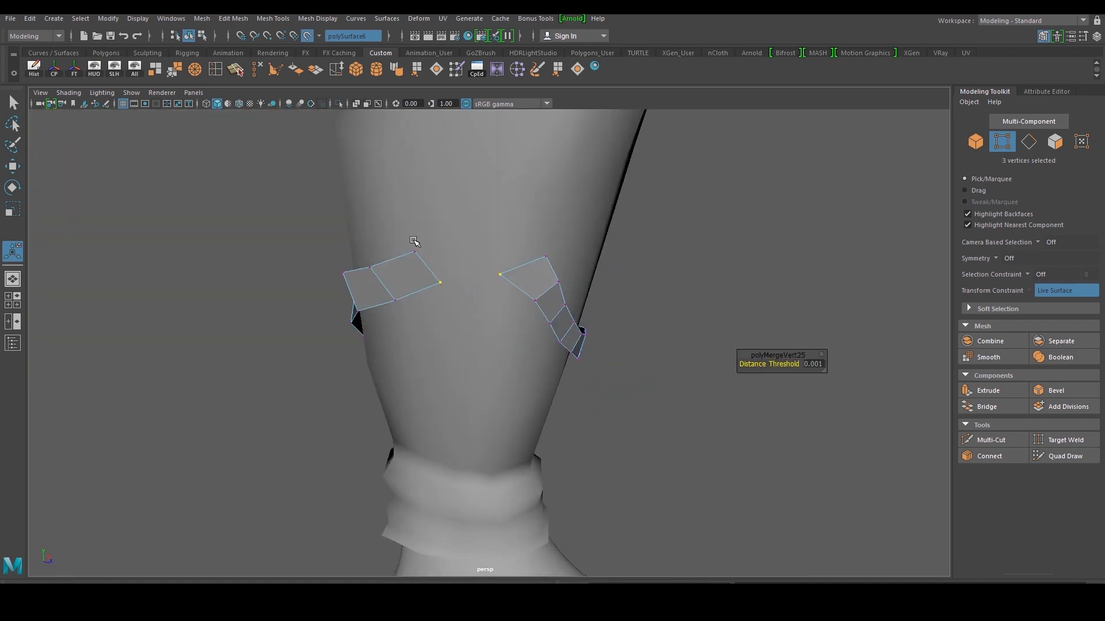
drag(406, 237, 555, 265)
key(g)
drag(433, 291, 525, 291)
key(g)
- Turn off the live surface and move the edge at the newly closed joint along X
key(F10)
click(478, 281)
key(w)
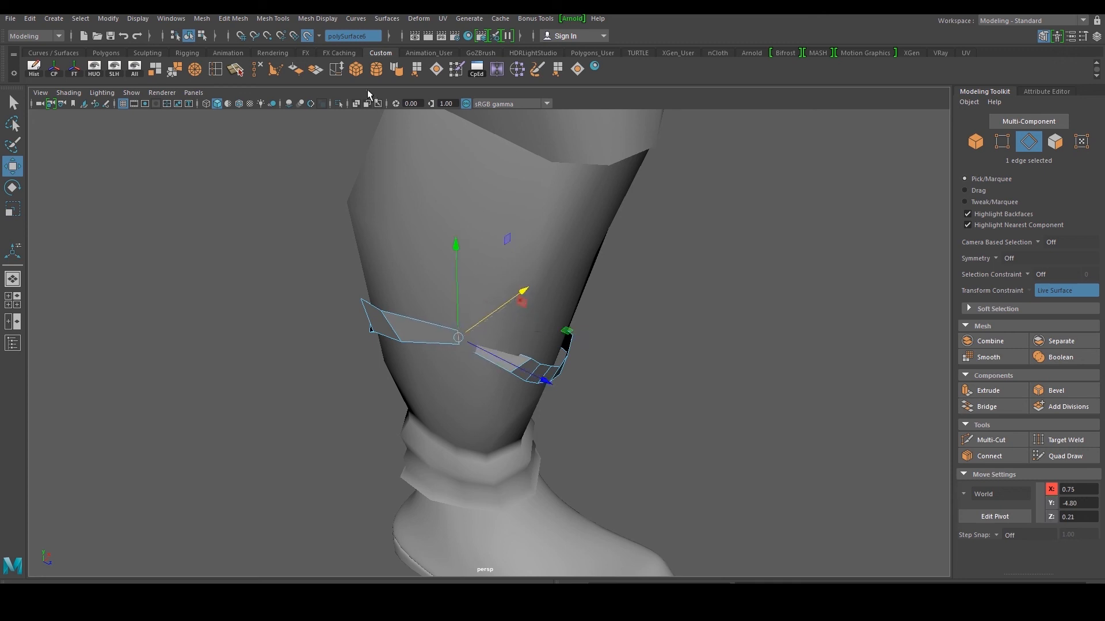
click(307, 35)
drag(530, 291, 521, 301)
- Return to object mode and scale the whole strap down uniformly to 1.06
alt+drag(521, 303, 698, 304)
key(F11)
key(F8)
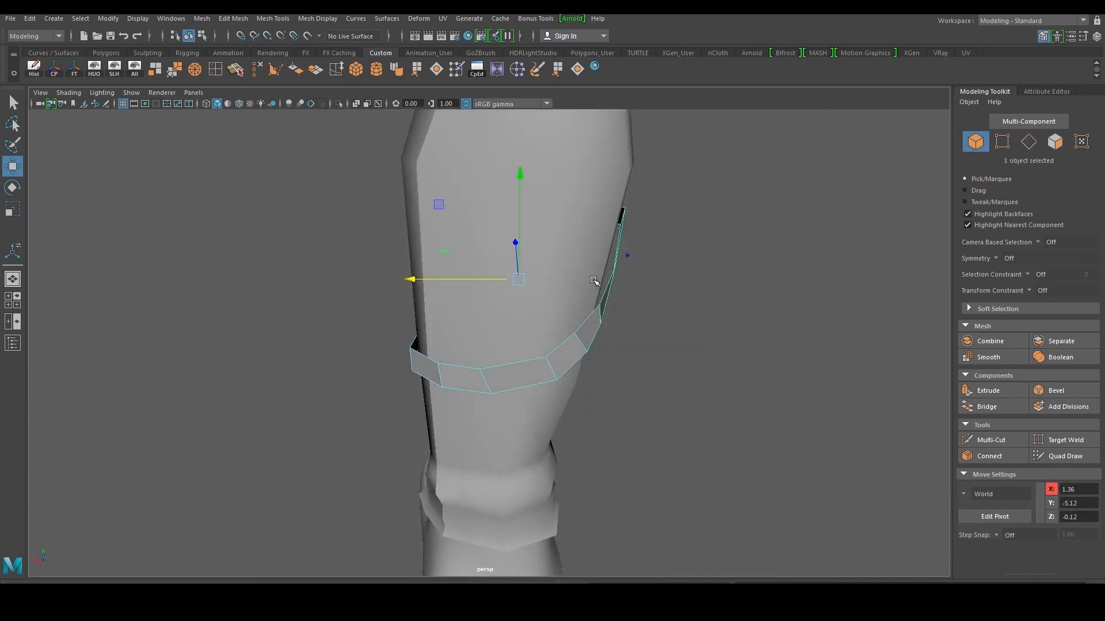
key(r)
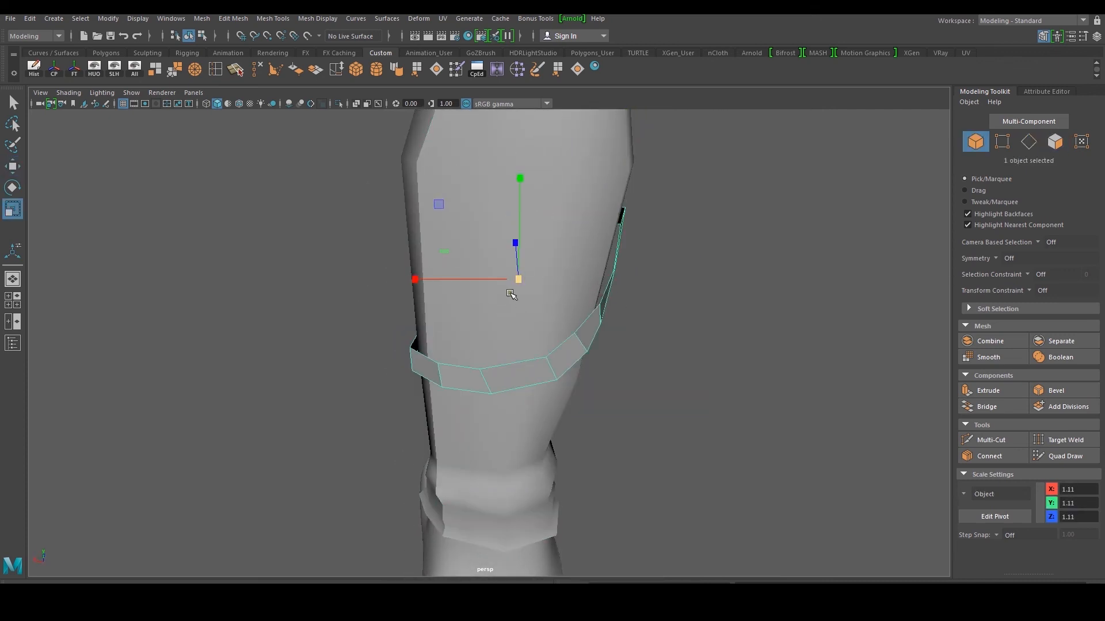
mouse_move(519, 280)
mouse_down()
mouse_move(504, 283)
mouse_move(515, 282)
mouse_up()
scroll(541, 322, up, 3)
- Examine the strap's edges and faces from all sides for spots where it cuts into the boot shaft
right_click(562, 272)
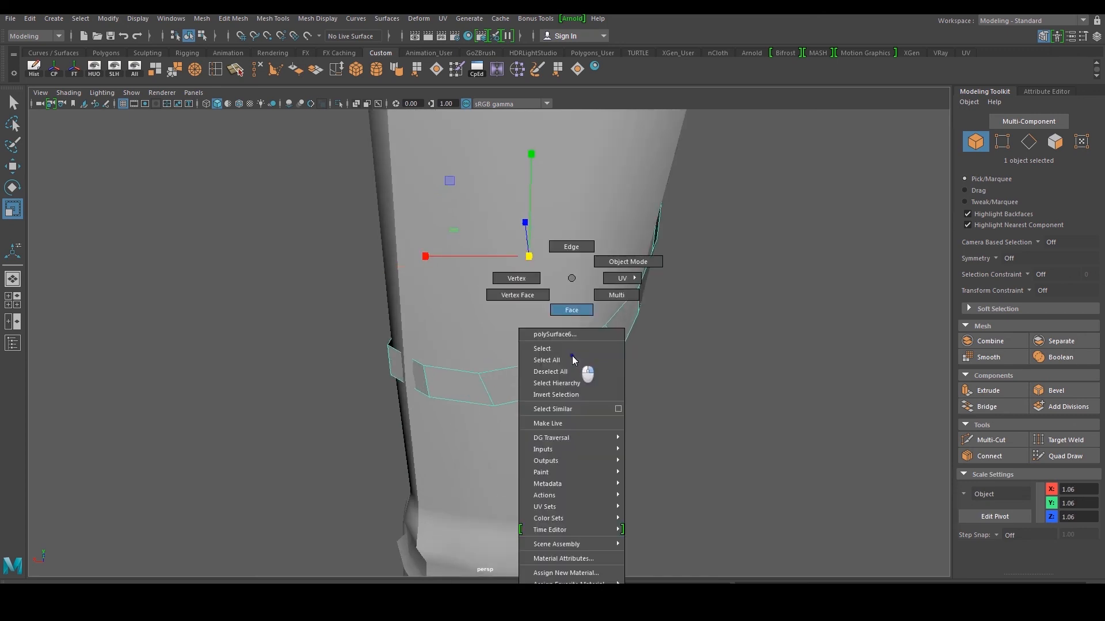
click(571, 246)
key(ctrl+z)
right_drag(586, 369, 595, 250)
click(572, 370)
alt+drag(572, 369, 573, 388)
key(w)
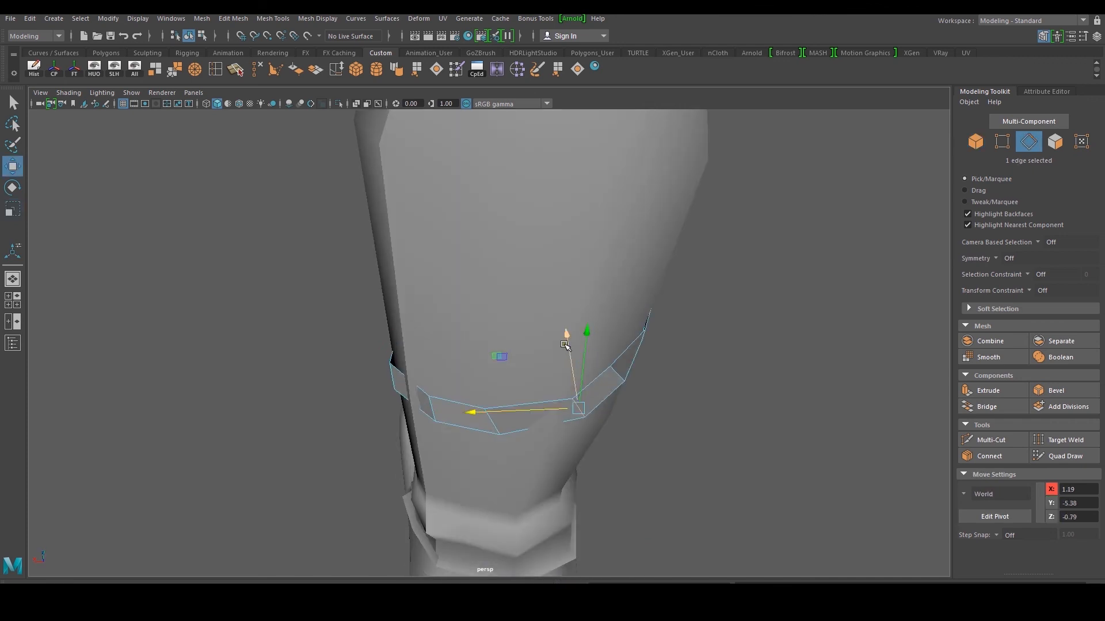
alt+drag(491, 351, 512, 361)
click(484, 429)
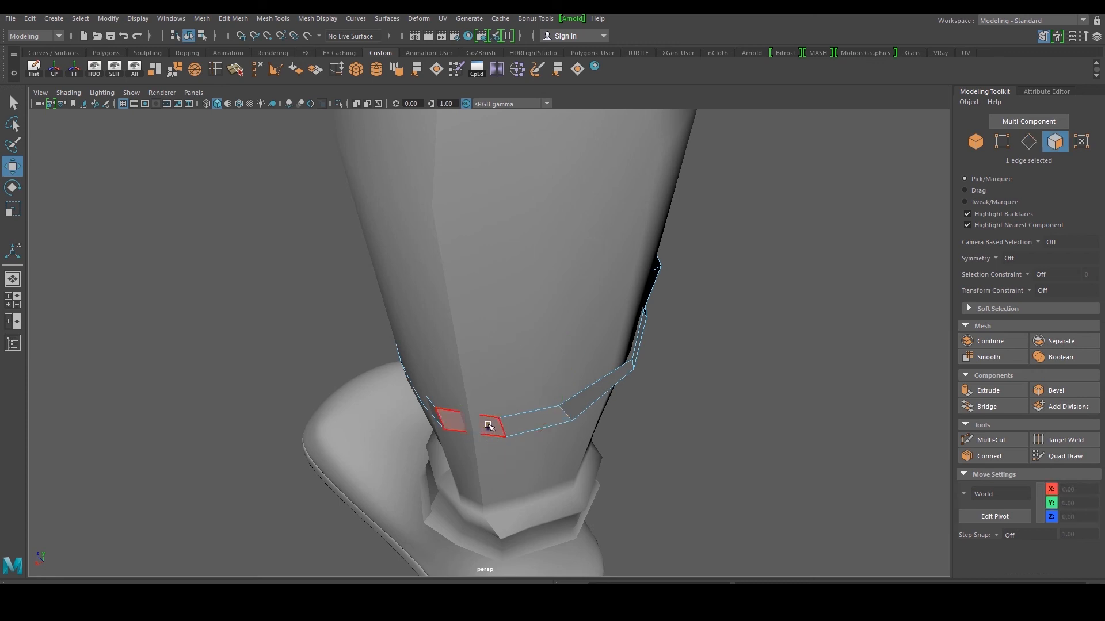
alt+drag(428, 440, 556, 409)
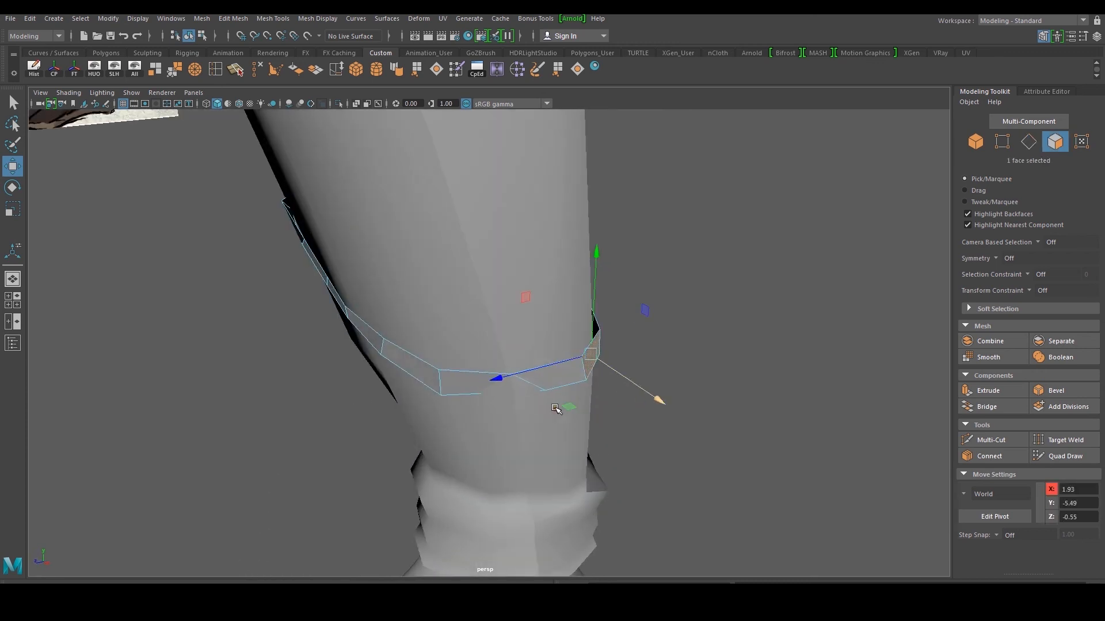
key(F10)
key(F8)
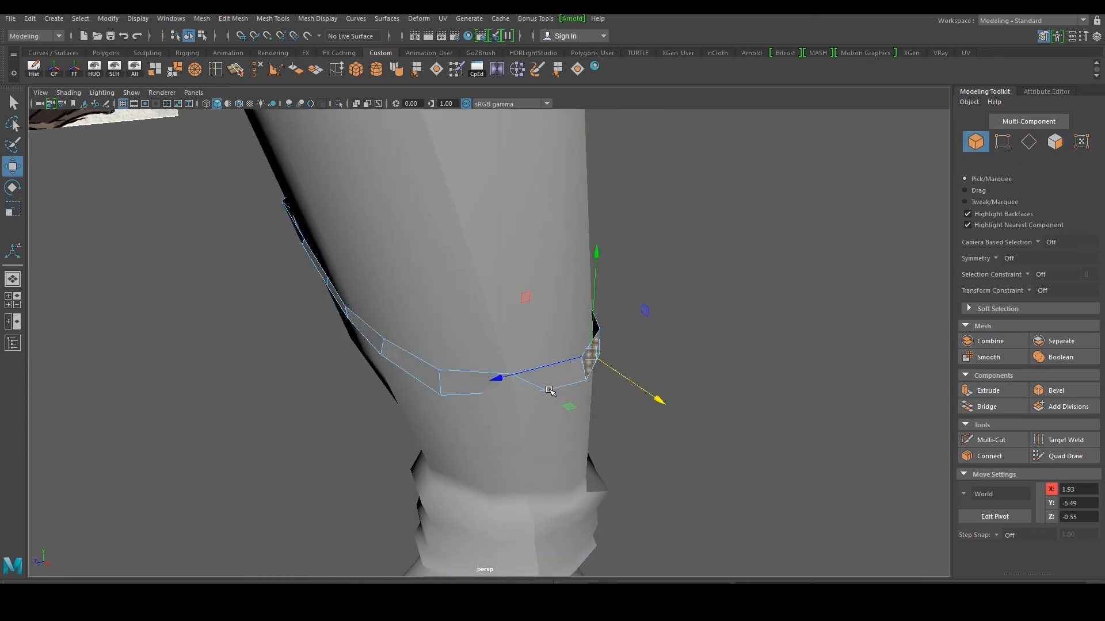
right_drag(505, 305, 496, 282)
alt+drag(496, 282, 466, 327)
click(535, 379)
right_drag(465, 290, 514, 258)
alt+drag(515, 259, 550, 386)
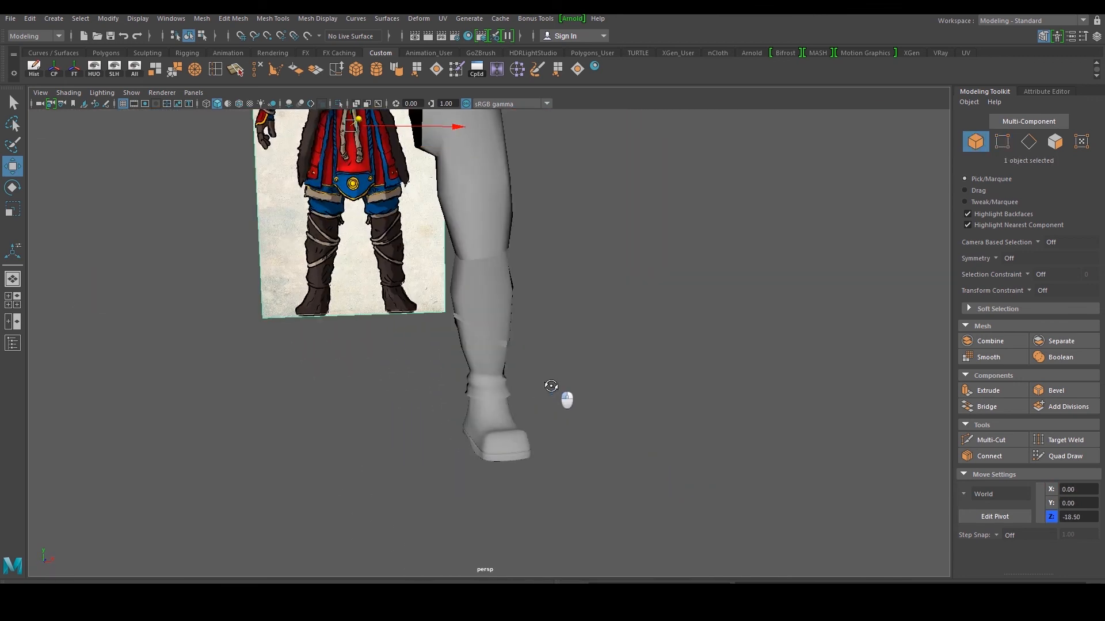
- Select the leg strap and insert a crosswise edge loop in its longest segment at the front of the shaft
double_click(502, 346)
scroll(503, 343, up, 2)
scroll(460, 302, up, 2)
alt+drag(459, 302, 482, 320)
scroll(472, 309, up, 3)
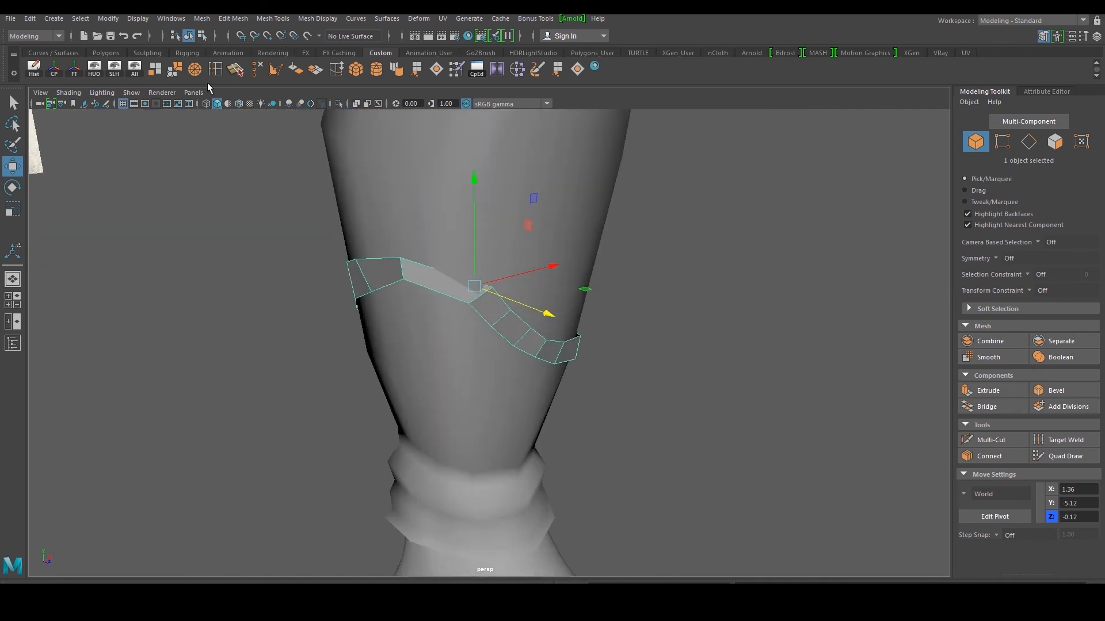
click(233, 70)
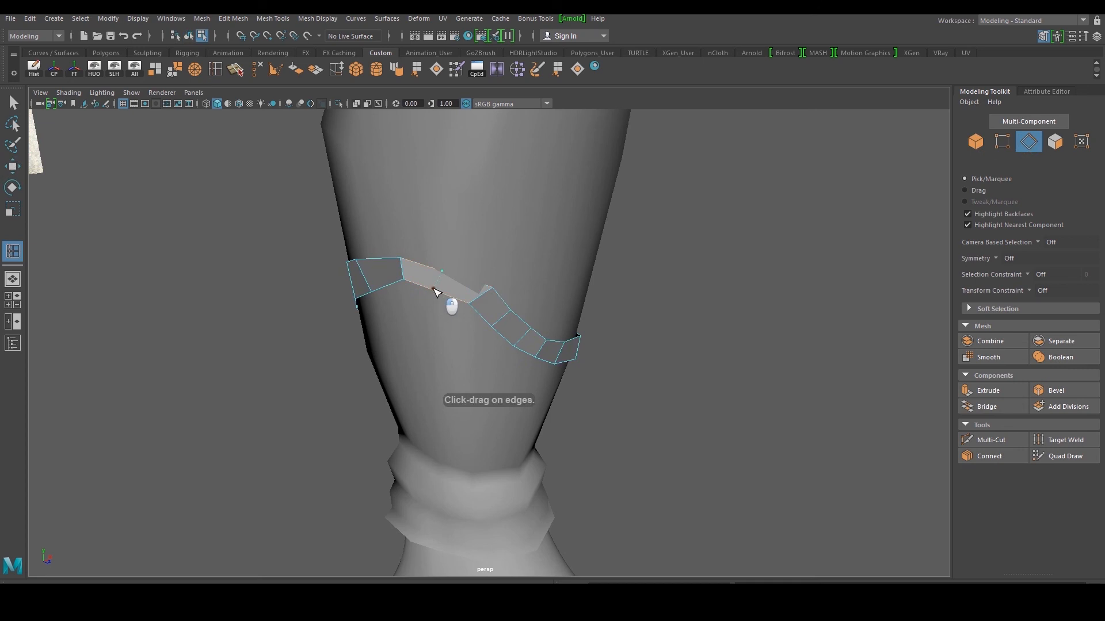
click(433, 289)
- Rotate the strap's crosswise edges near the inserted cut so they follow the direction of the wrap
key(w)
scroll(448, 281, up, 3)
alt+drag(451, 278, 415, 311)
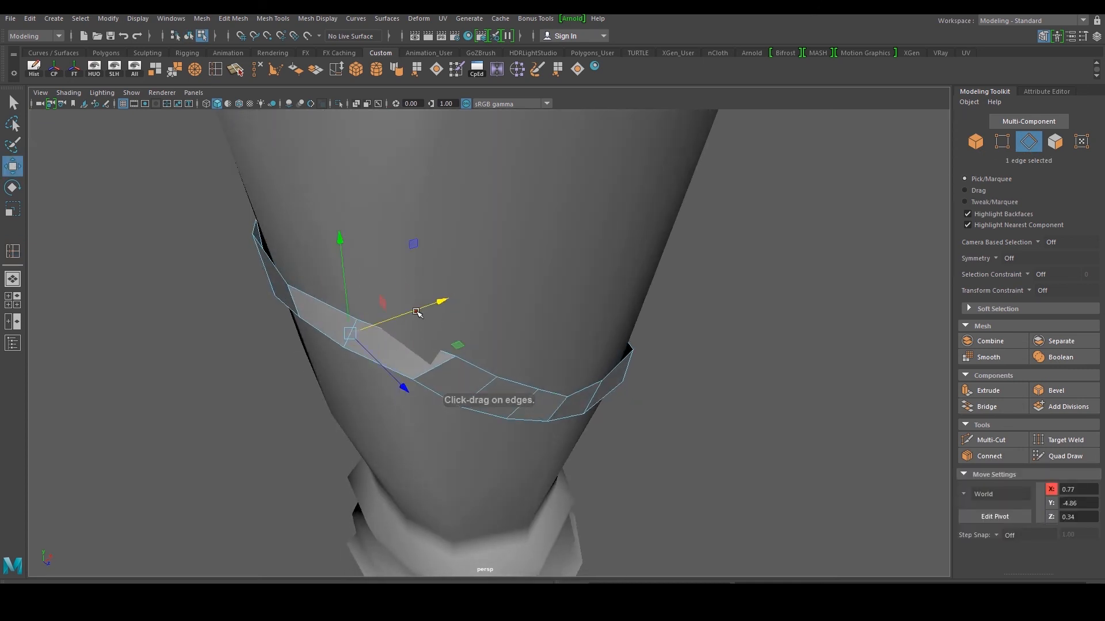
key(e)
drag(320, 261, 293, 280)
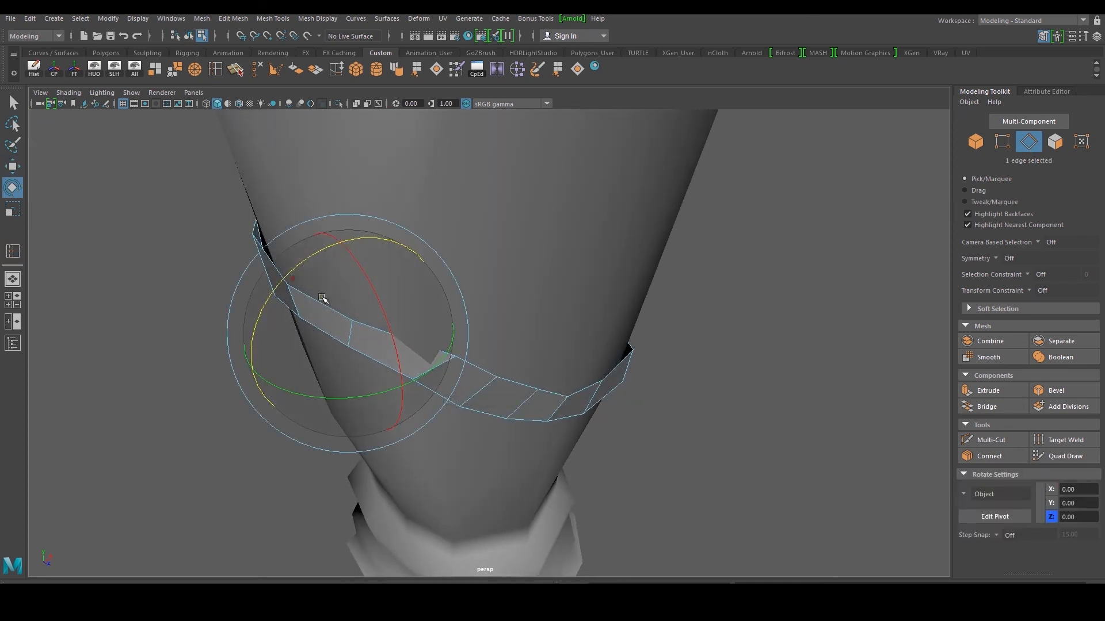
alt+drag(499, 371, 496, 356)
click(497, 342)
click(335, 212)
alt+middle_drag(334, 212, 356, 279)
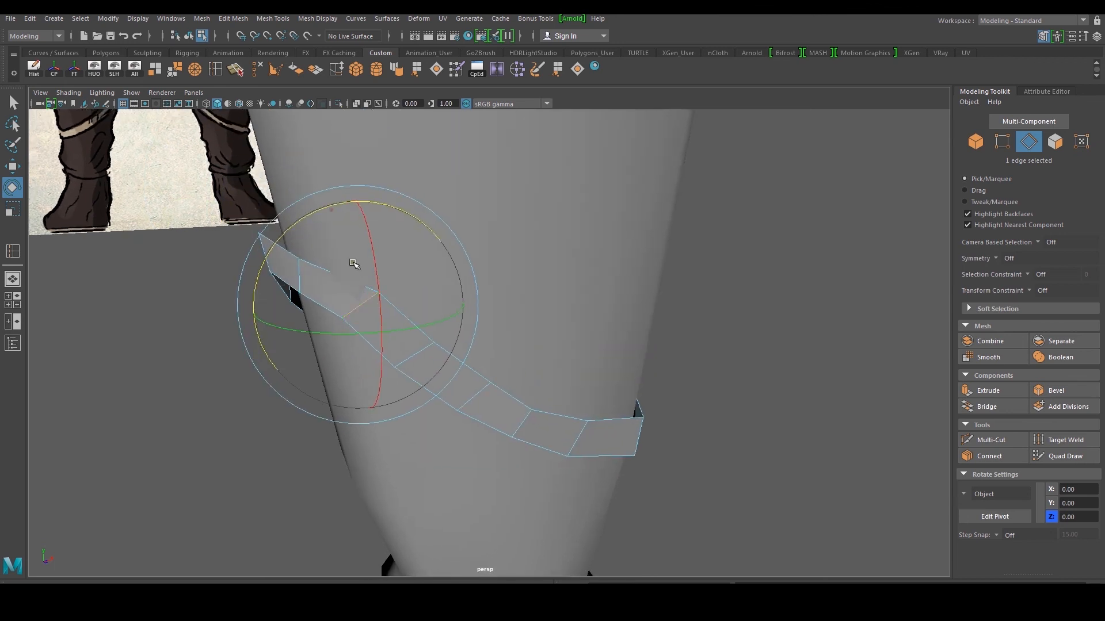
drag(308, 219, 276, 262)
- Move the crosswise edge on the side of the strap along Z and lower it slightly along Y
key(w)
right_drag(277, 263, 283, 238)
click(264, 249)
drag(364, 247, 654, 285)
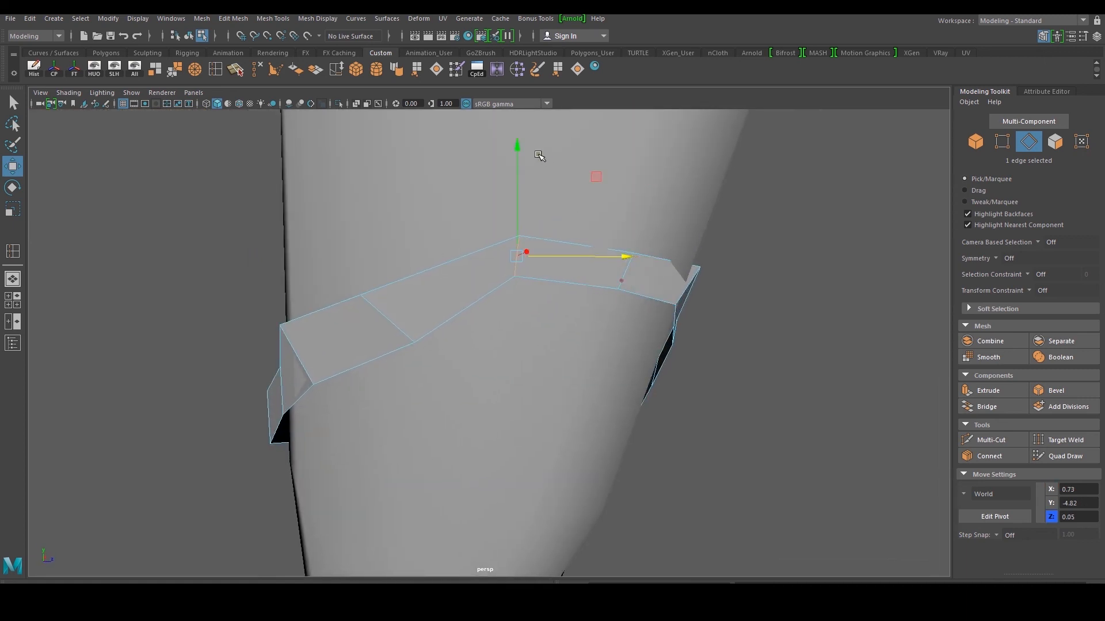
drag(517, 148, 517, 162)
- Move individual border vertices on the strap's side and rear, mainly along Z, to even out its width and fit
key(F9)
click(515, 304)
click(361, 295)
middle_drag(371, 214, 371, 207)
drag(472, 288, 493, 289)
click(280, 327)
alt+drag(348, 397, 361, 353)
drag(395, 442, 457, 435)
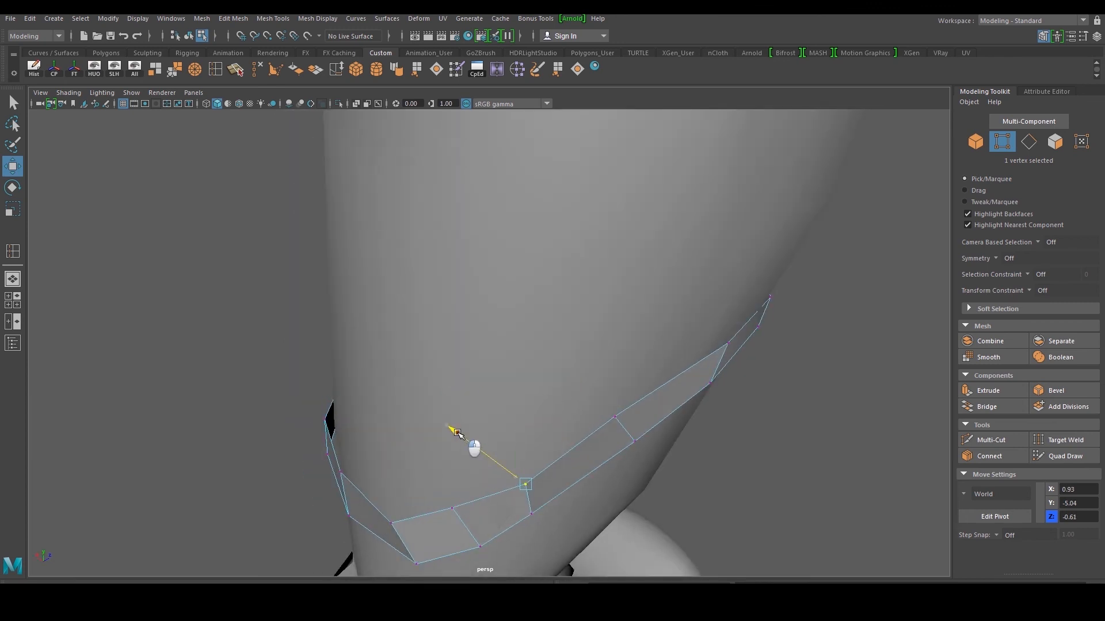
click(530, 514)
drag(482, 473, 504, 483)
alt+middle_drag(502, 530, 509, 466)
- Move and rotate the crosswise edge at the rear of the strap to follow its slope
key(F10)
click(489, 481)
alt+drag(488, 476, 488, 478)
drag(532, 447, 531, 443)
key(e)
drag(478, 479, 489, 466)
- Return to object mode and examine the strap's fit on the shaft from several sides against the reference drawings
alt+drag(489, 467, 539, 278)
right_drag(538, 277, 616, 265)
scroll(585, 316, down, 5)
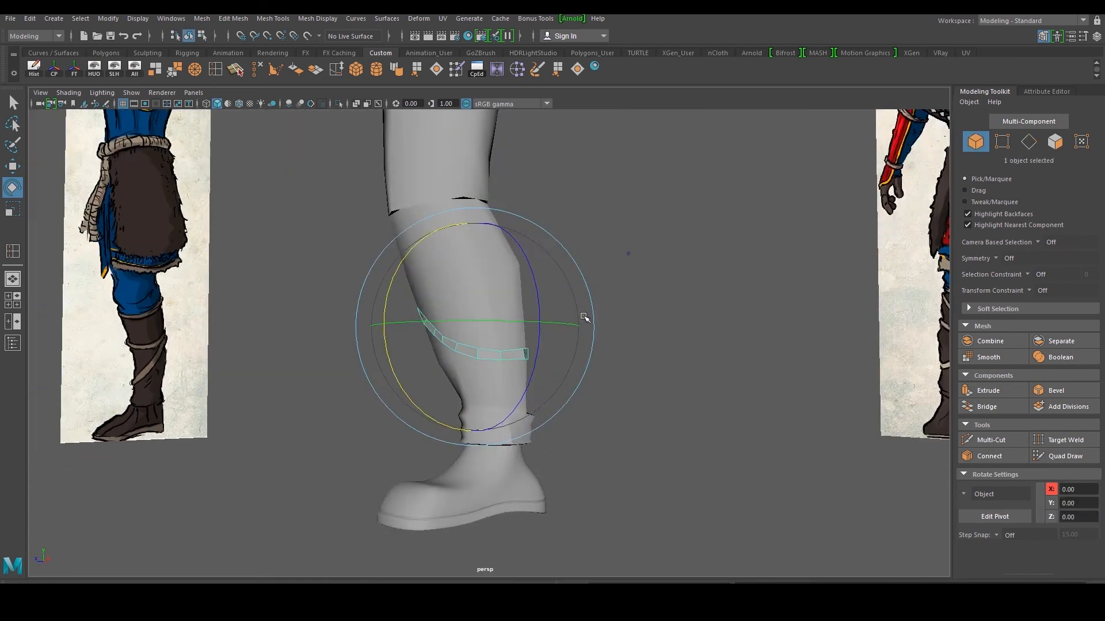
alt+drag(585, 316, 651, 362)
click(651, 363)
alt+drag(520, 363, 593, 360)
click(511, 349)
scroll(511, 350, up, 3)
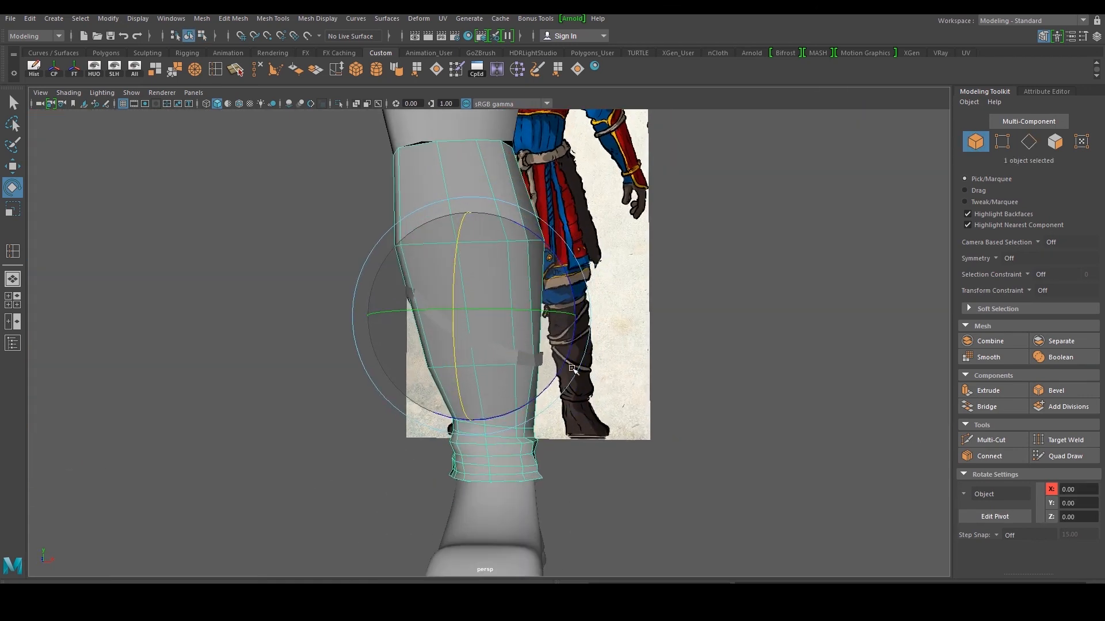
click(550, 362)
click(537, 360)
- Extrude the whole strap to give it thickness
key(w)
right_drag(451, 279, 450, 317)
drag(358, 242, 597, 423)
right_drag(583, 345, 582, 381)
scroll(582, 382, up, 3)
alt+drag(583, 382, 482, 397)
drag(302, 255, 477, 292)
alt+middle_drag(489, 320, 410, 249)
click(670, 328)
right_drag(370, 352, 430, 254)
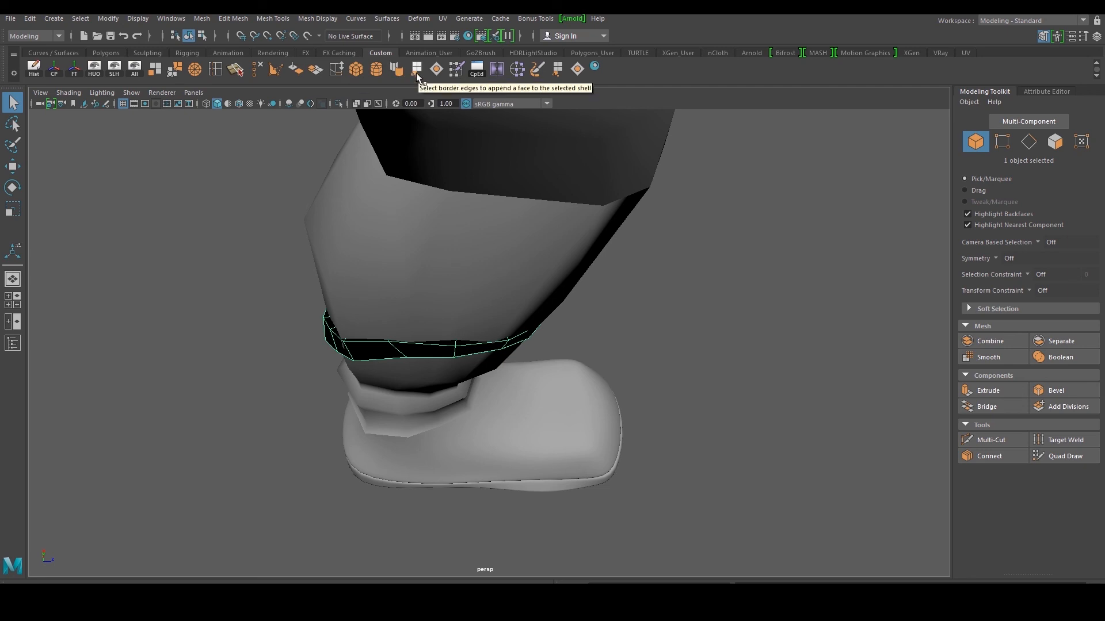
click(296, 70)
- Insert lengthwise edge loops around the thickened strap close to its borders
key(w)
click(652, 343)
scroll(566, 357, up, 2)
click(504, 350)
alt+drag(505, 353, 426, 365)
scroll(425, 362, up, 2)
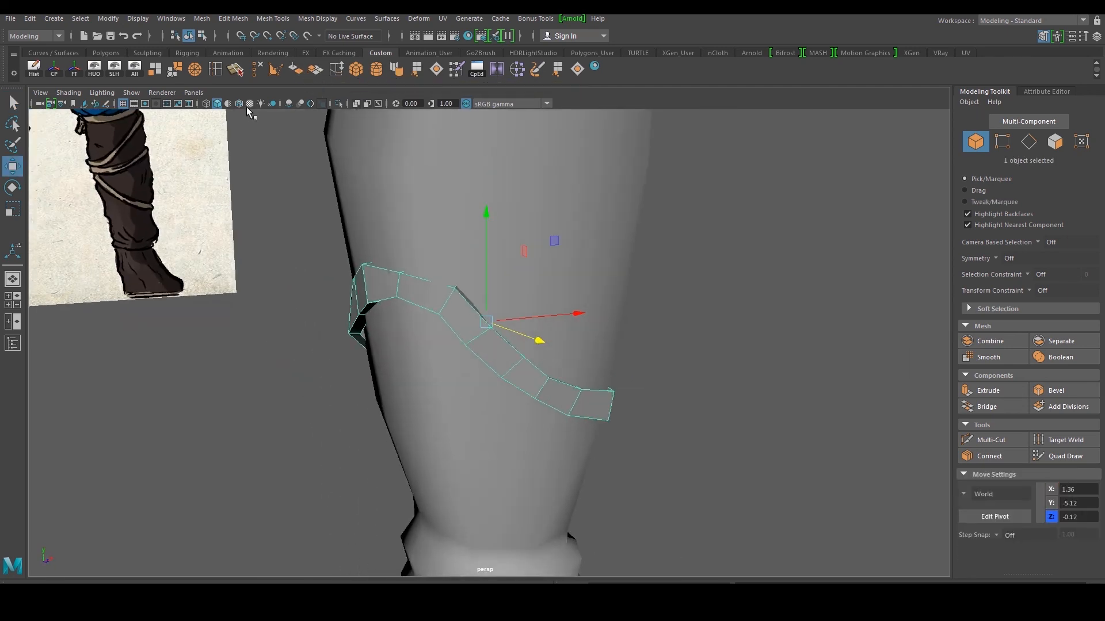
click(232, 76)
scroll(426, 280, up, 2)
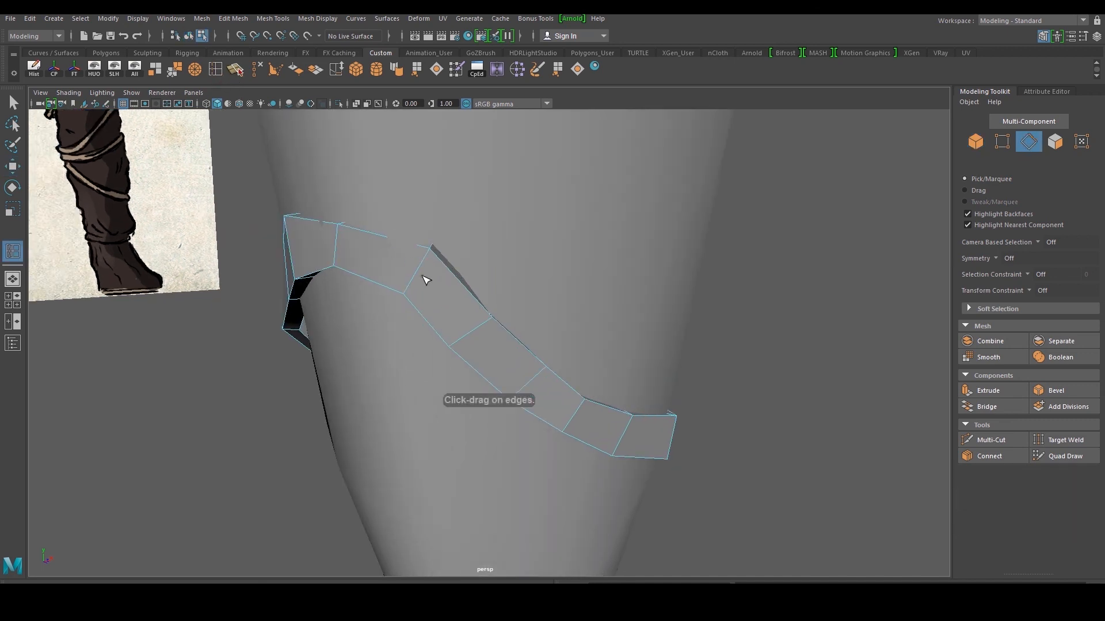
alt+drag(406, 293, 275, 337)
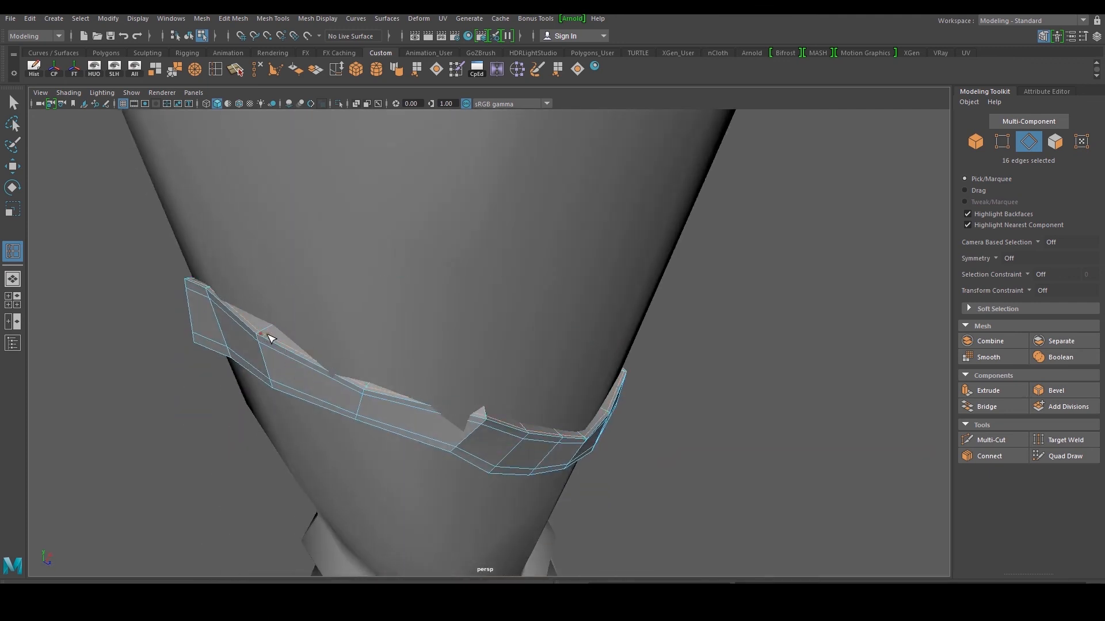
- Adjust the strap's upper and lower lengthwise edge loops with small vertical moves along Y
key(w)
drag(442, 218, 438, 208)
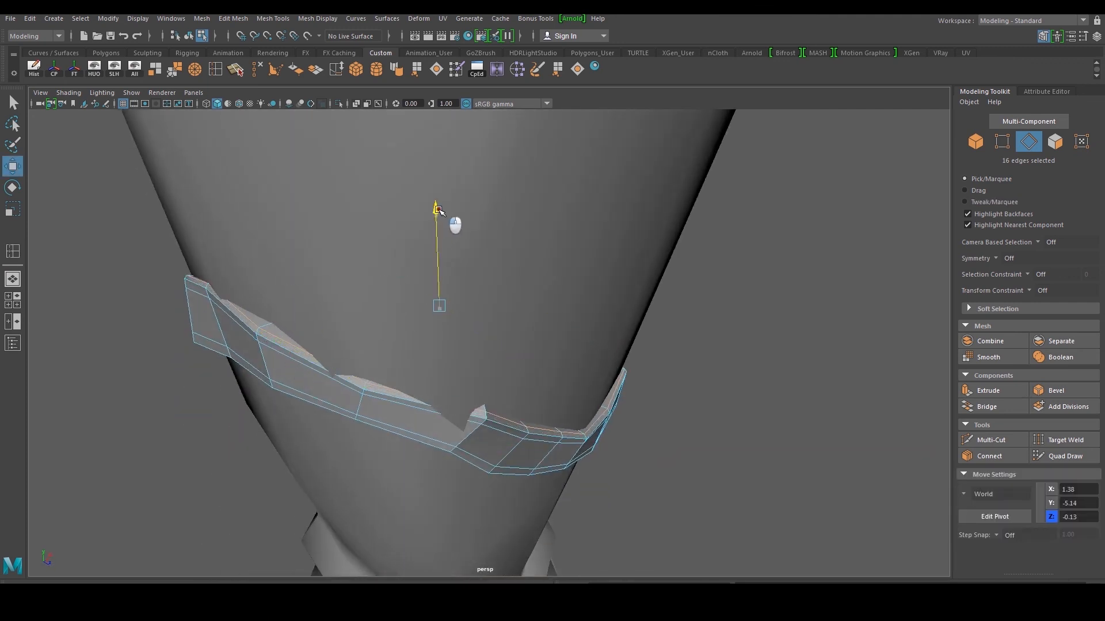
key(r)
drag(440, 306, 441, 304)
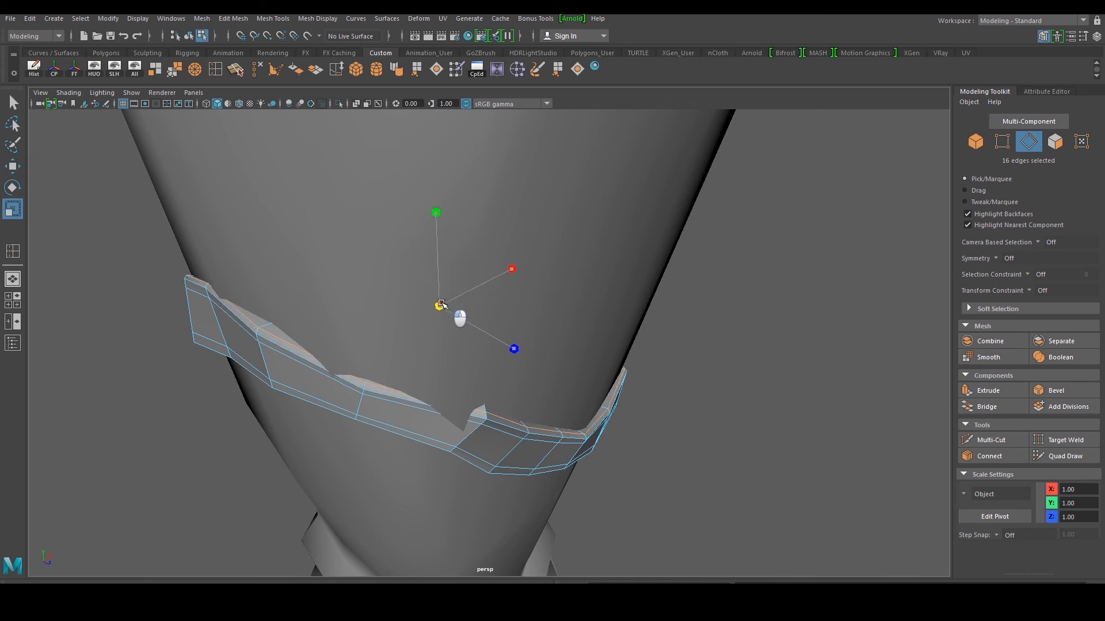
alt+drag(355, 381, 364, 340)
double_click(284, 273)
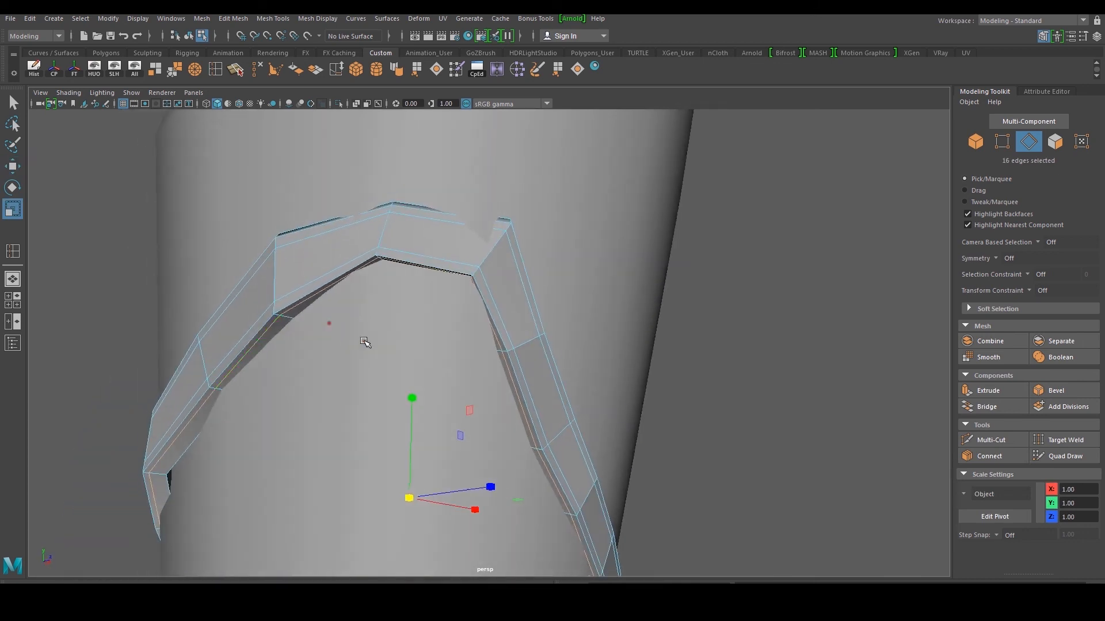
key(w)
drag(413, 397, 425, 410)
- Return to object mode and turn on smooth preview for the strap
right_click(461, 241)
click(516, 222)
key(3)
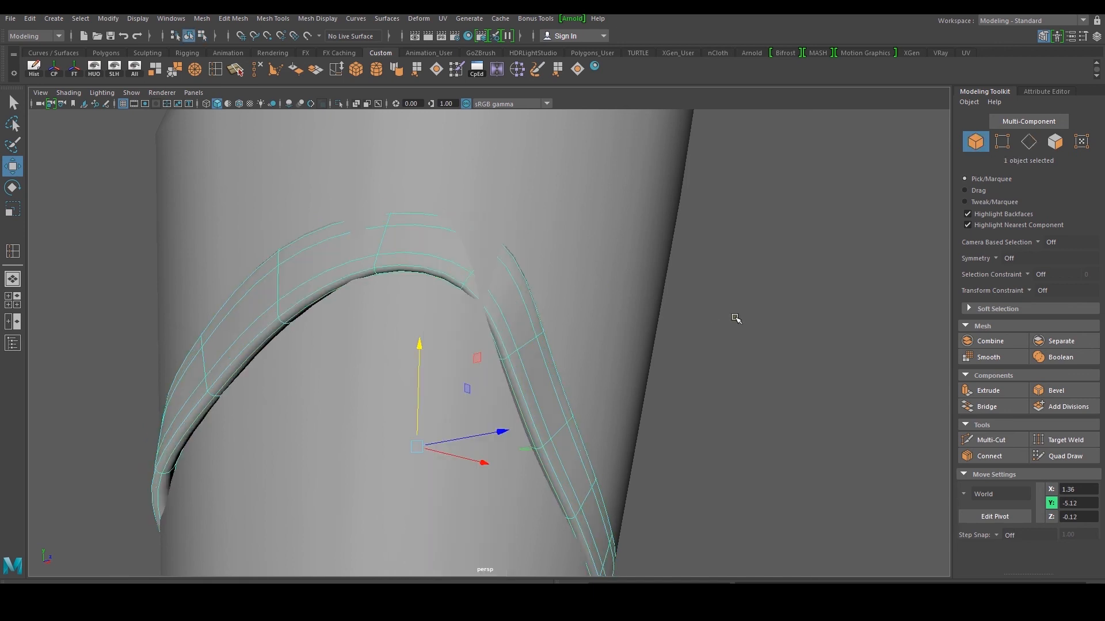
click(736, 318)
scroll(725, 324, down, 4)
alt+drag(716, 329, 503, 366)
click(488, 389)
click(482, 389)
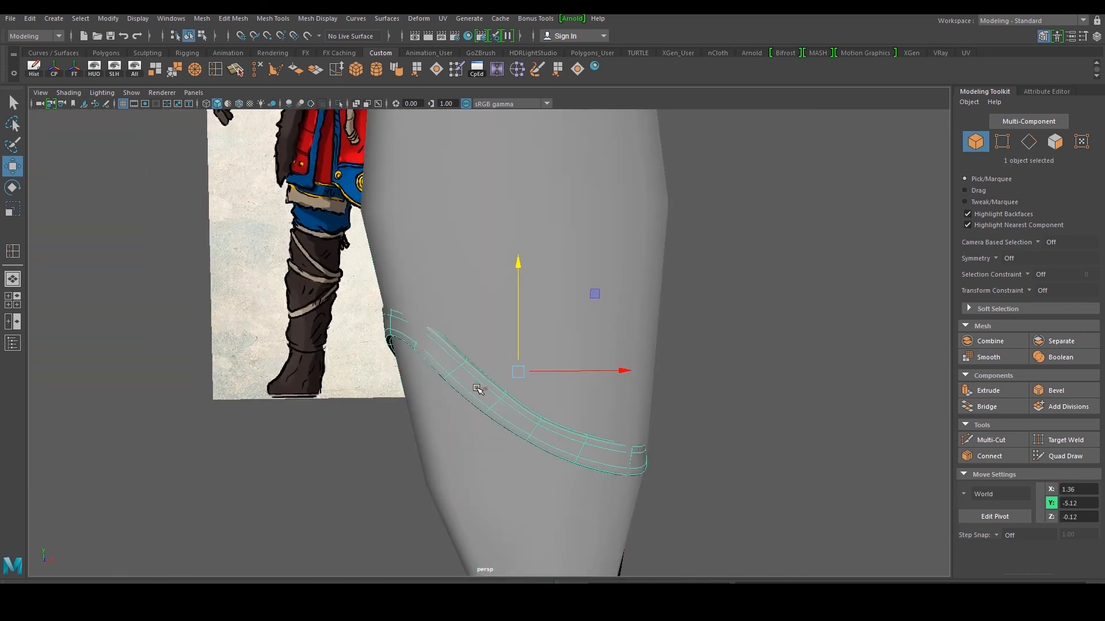
- Move the crosswise edge ring where the strap sinks into the shaft's front outward along X
scroll(468, 382, up, 1)
right_drag(452, 379, 438, 339)
alt+drag(438, 339, 446, 367)
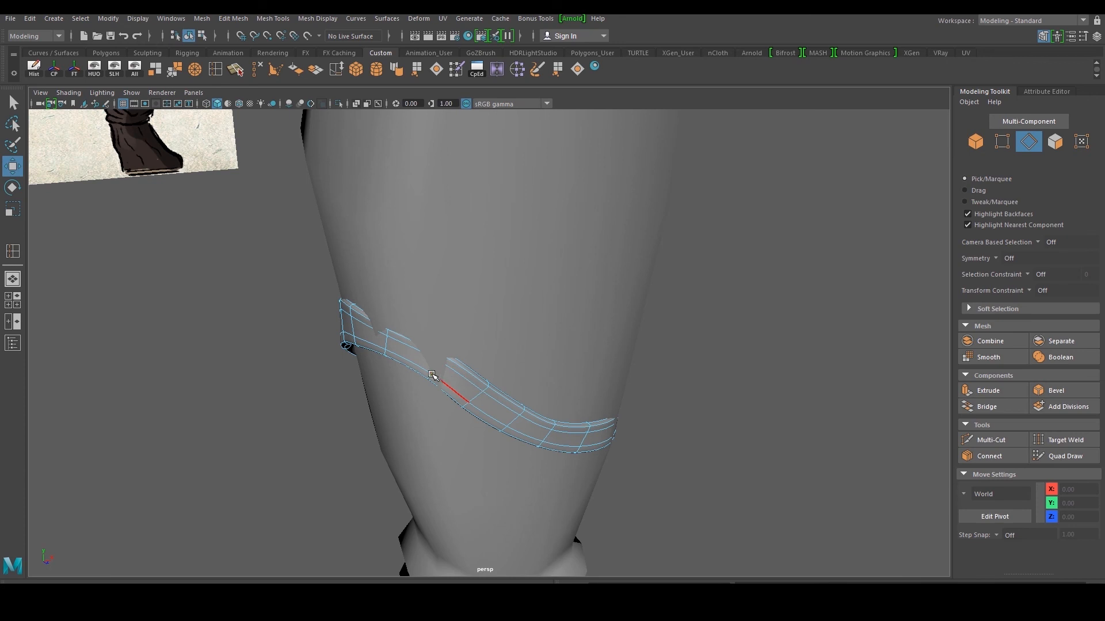
double_click(433, 369)
alt+drag(439, 364, 492, 376)
alt+drag(492, 375, 450, 377)
click(345, 361)
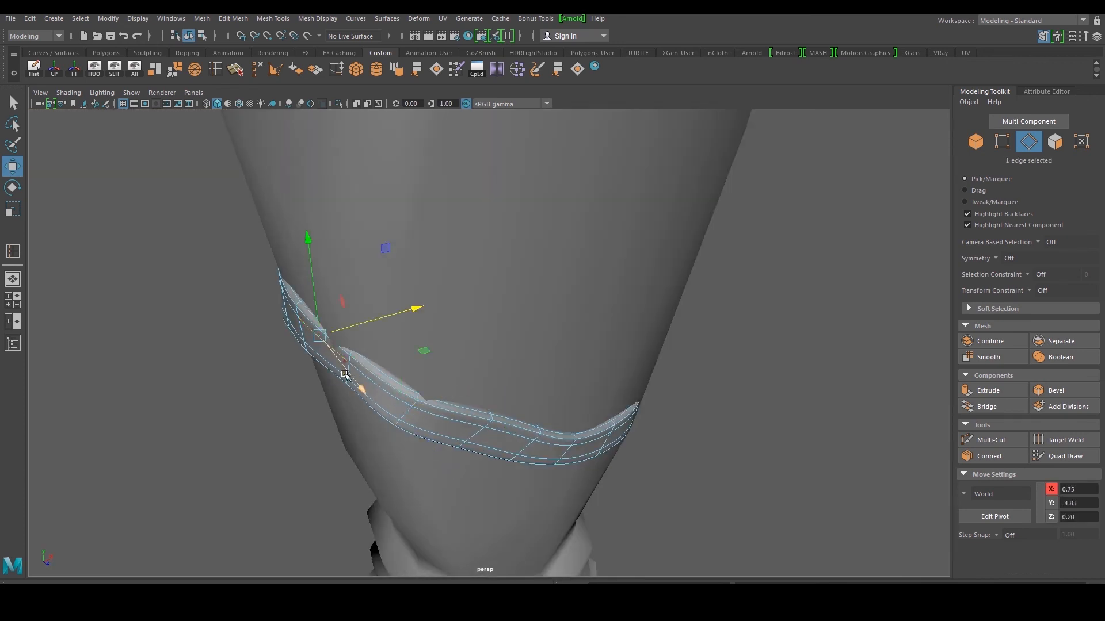
double_click(349, 361)
drag(463, 336, 444, 350)
- Move the neighbouring crosswise edge rings of the strap along Z and X so they clear the shaft
double_click(406, 411)
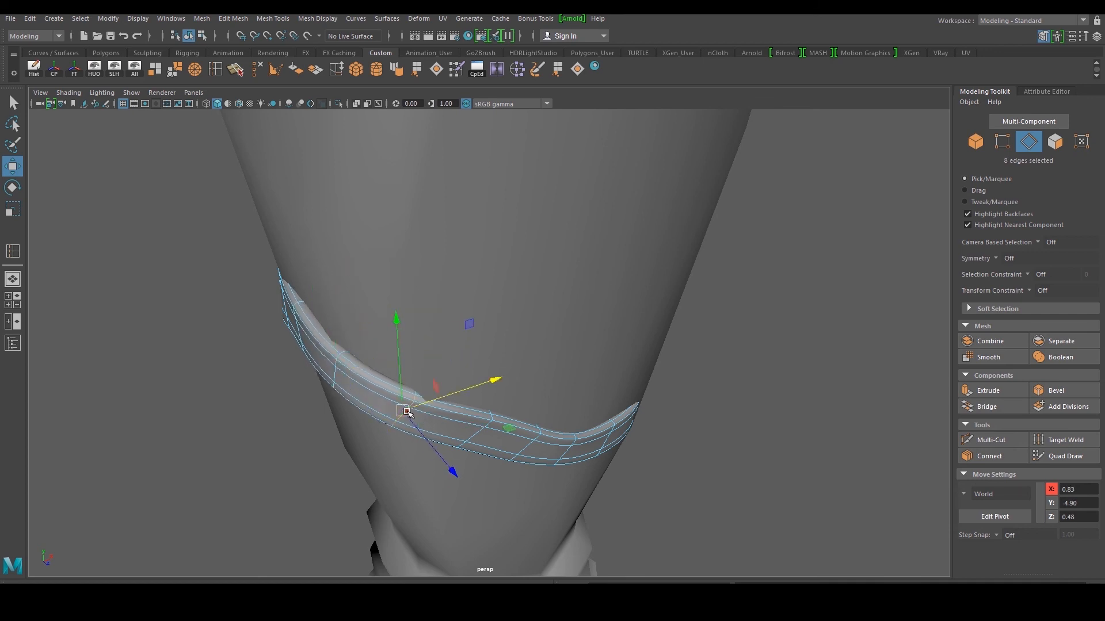
drag(444, 473, 524, 482)
double_click(479, 438)
alt+drag(340, 397, 417, 396)
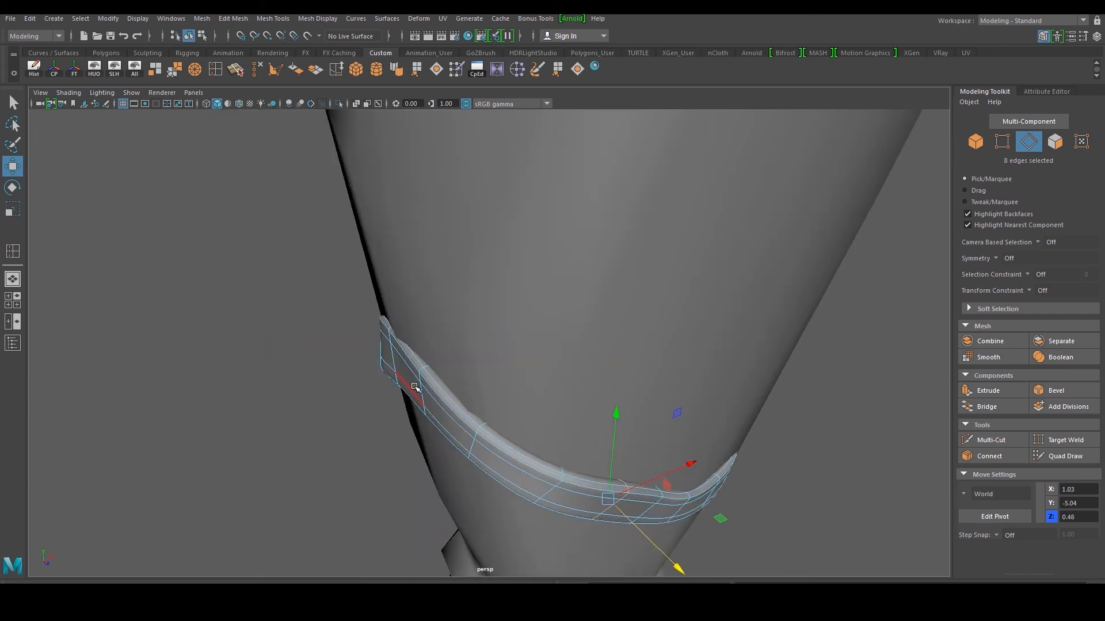
double_click(420, 392)
drag(521, 362, 514, 367)
- Shift the crosswise edge rings toward the strap's rear outward along X
alt+drag(394, 394, 467, 397)
double_click(373, 398)
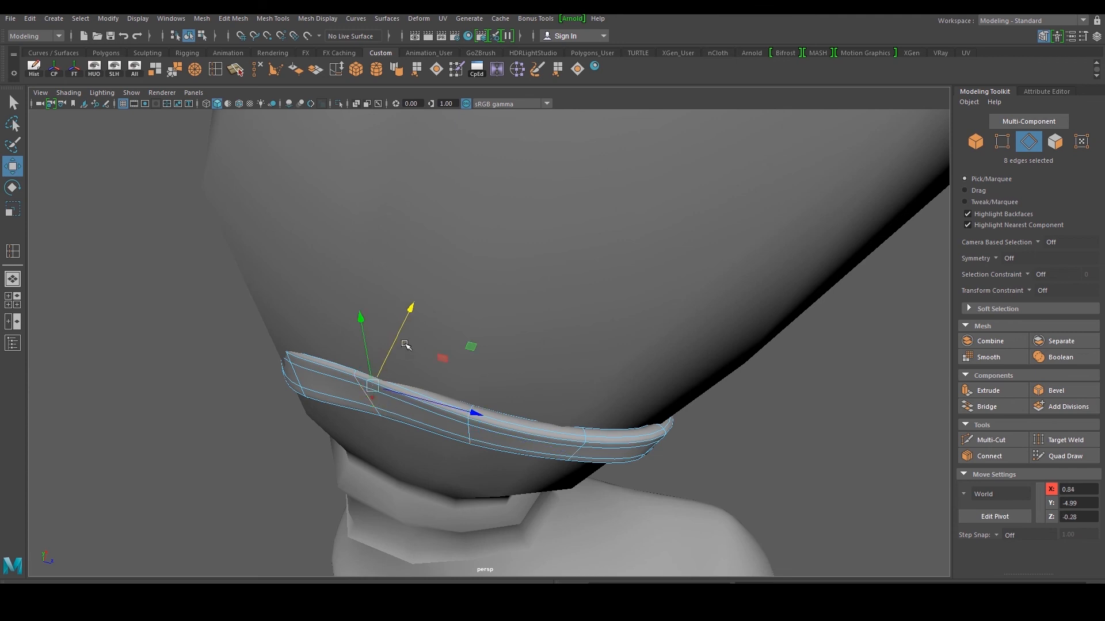
drag(410, 317, 404, 333)
alt+drag(339, 356, 411, 374)
double_click(354, 412)
alt+drag(365, 424, 414, 436)
double_click(415, 438)
drag(461, 384, 453, 391)
- Adjust the crosswise edge rings around the back of the strap along Z to fit the shaft
drag(353, 407, 340, 452)
double_click(343, 449)
drag(412, 383, 447, 418)
scroll(431, 388, down, 5)
scroll(446, 418, up, 3)
alt+middle_drag(446, 418, 458, 368)
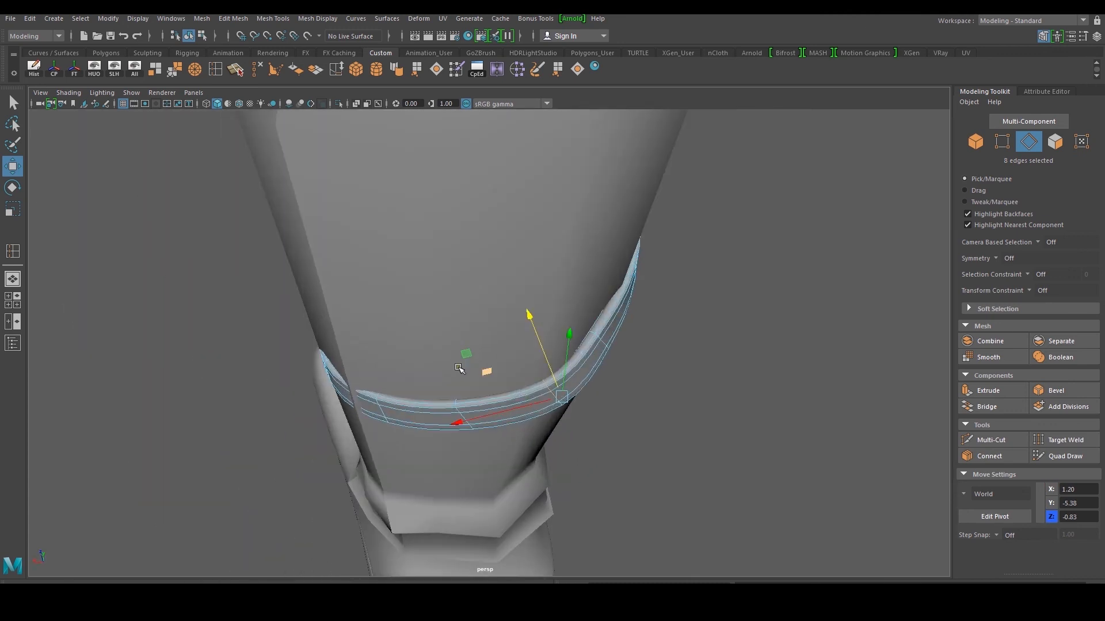
alt+drag(386, 359, 421, 359)
double_click(396, 374)
drag(354, 401, 405, 381)
alt+middle_drag(405, 380, 463, 357)
double_click(373, 385)
alt+drag(372, 388, 612, 445)
- Select the crosswise edge rings on the strap's front section and adjust them along Z against the shaft
double_click(435, 495)
alt+drag(437, 493, 460, 476)
alt+drag(460, 476, 370, 459)
double_click(382, 424)
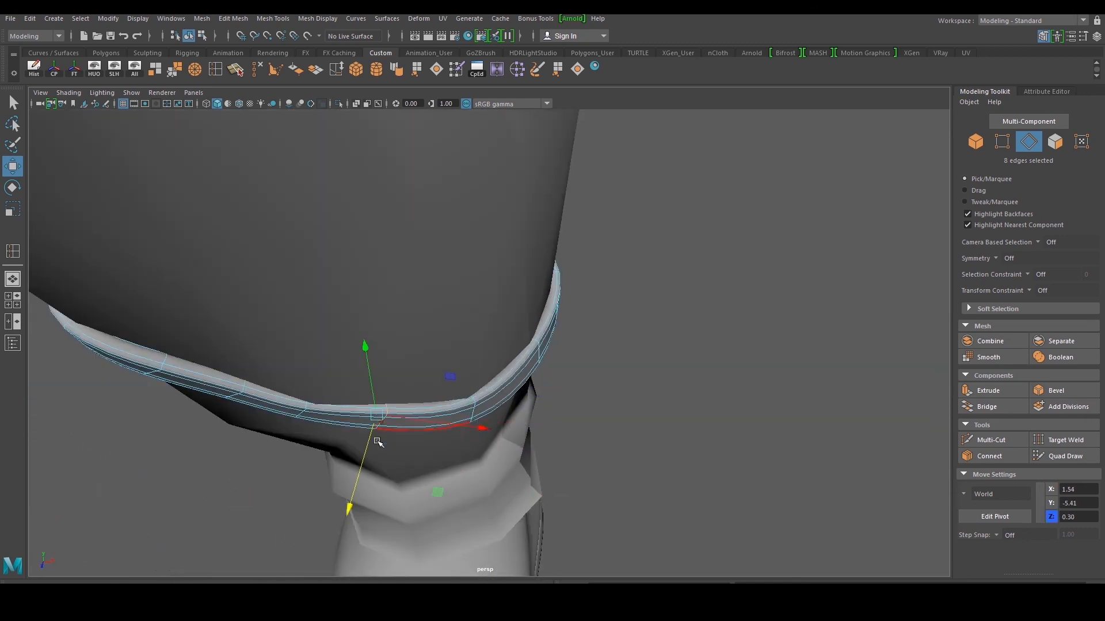
double_click(302, 414)
drag(284, 439, 424, 347)
- Return to object mode and turn on smooth preview for the boot shaft
scroll(311, 419, down, 5)
right_drag(439, 278, 488, 251)
click(658, 266)
scroll(609, 278, down, 6)
alt+drag(659, 266, 504, 359)
click(497, 290)
key(3)
click(599, 262)
scroll(544, 316, down, 4)
- Refit the strap to the smoothed shaft by moving its crosswise vertex and edge rings along Z
scroll(513, 329, up, 8)
mouse_move(567, 321)
alt+mouse_down()
mouse_move(516, 332)
mouse_move(562, 338)
alt+mouse_up()
click(527, 350)
scroll(523, 350, up, 5)
right_drag(502, 349, 469, 349)
alt+drag(539, 331, 490, 350)
scroll(491, 350, up, 2)
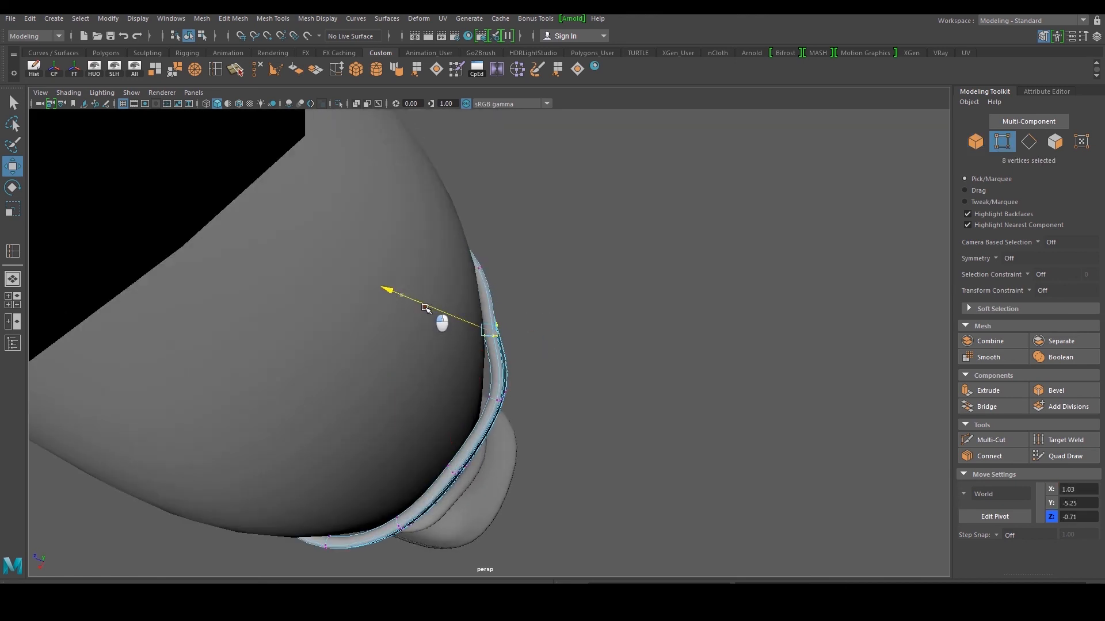
drag(482, 406, 477, 414)
drag(442, 365, 513, 370)
key(F10)
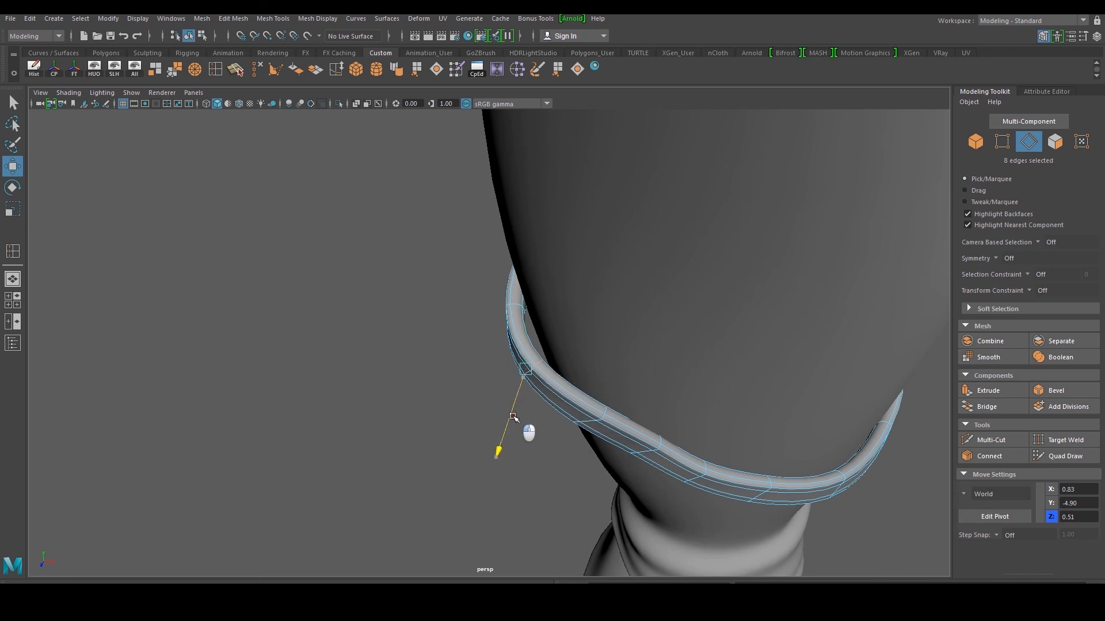